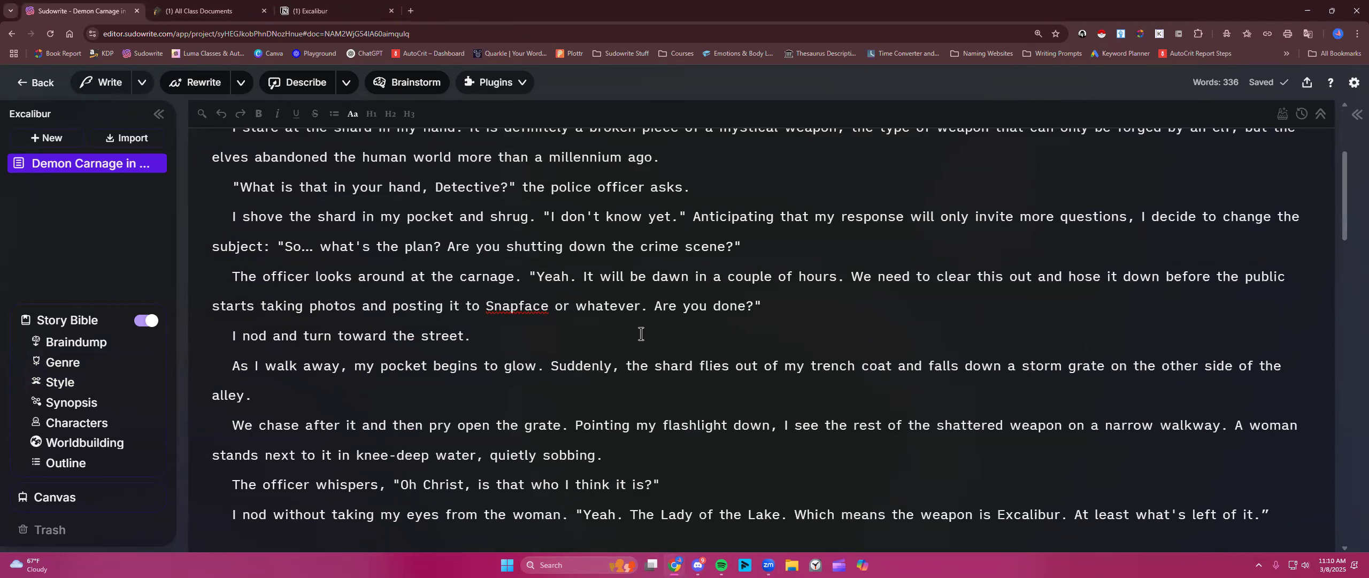
- Switch to Notion and copy the published site link of the All Class Documents page
scroll(640, 333, "down", 1)
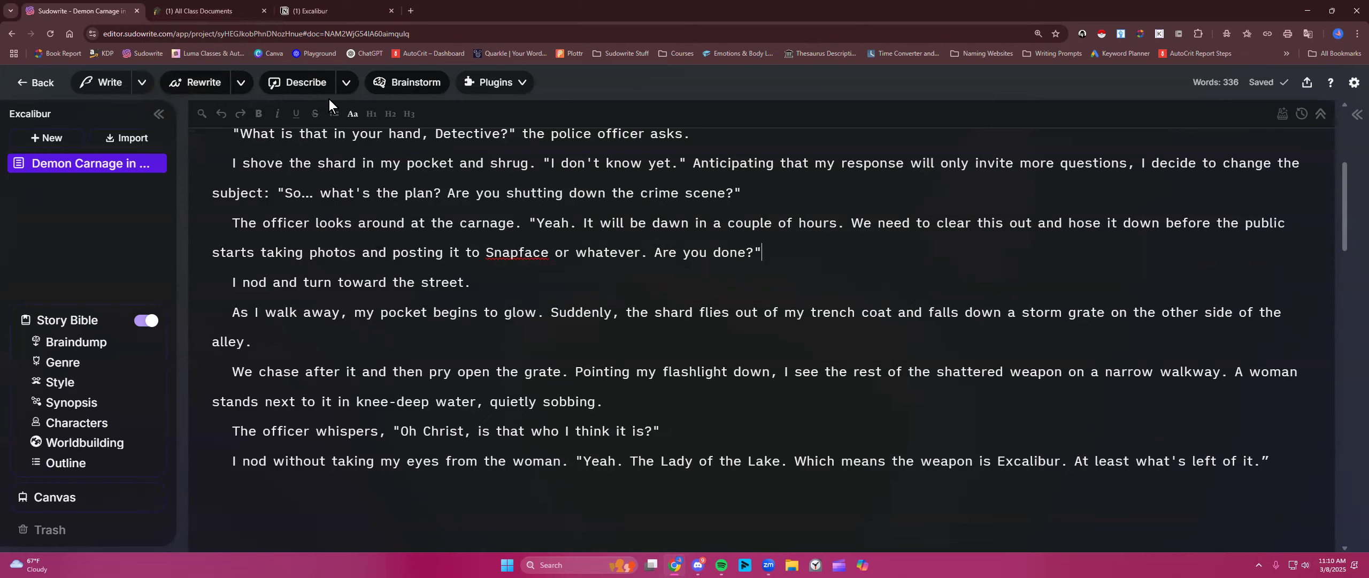
left_click(206, 7)
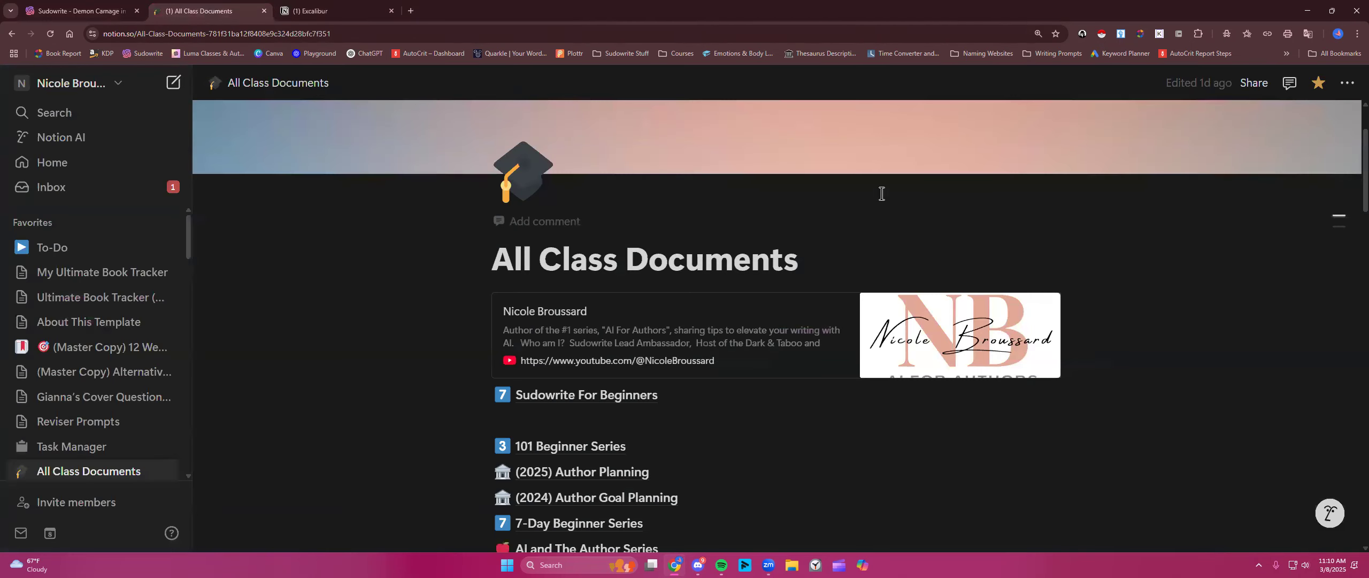
left_click(1254, 83)
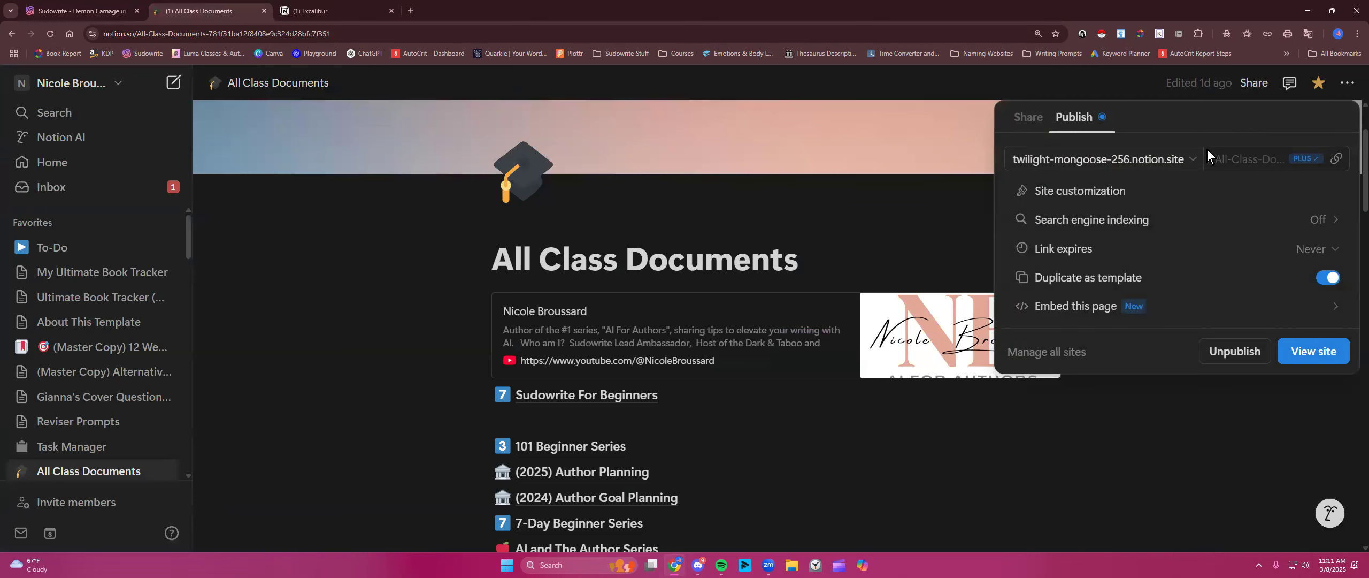
left_click(1336, 158)
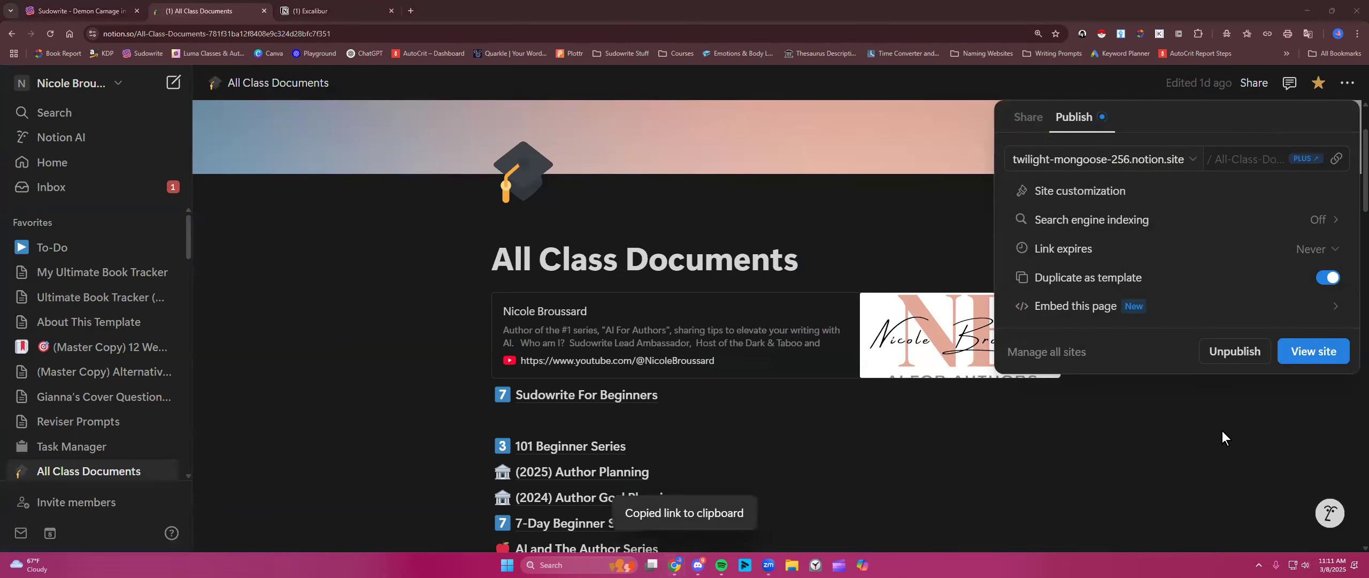
left_click(1027, 81)
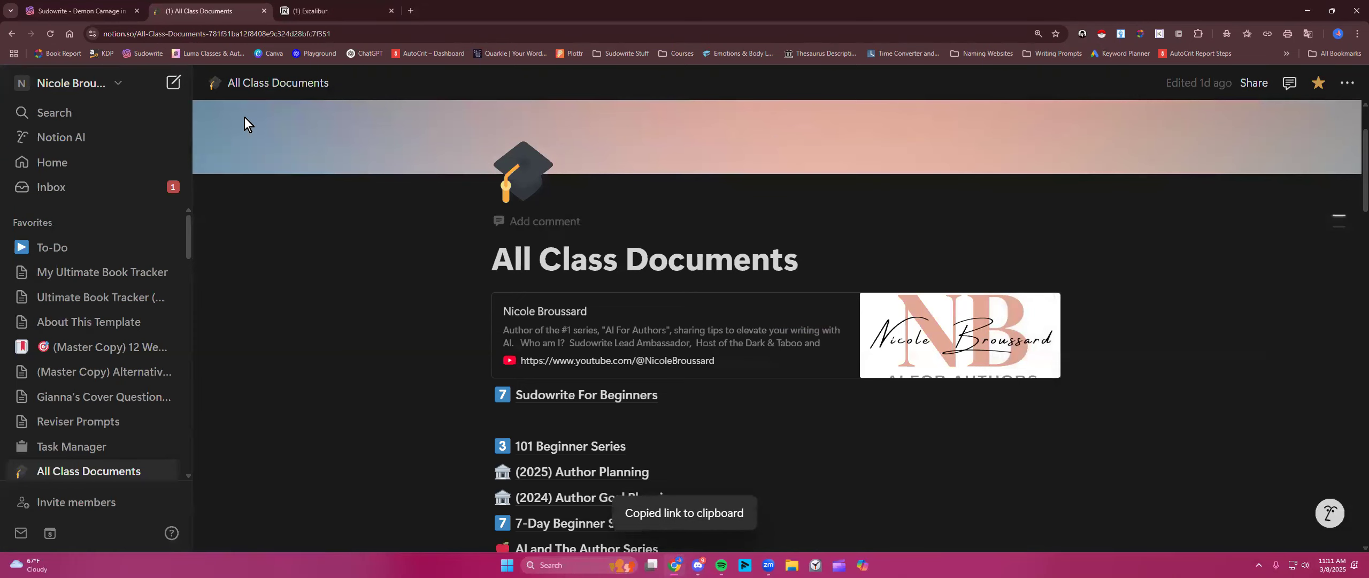
- Switch back to Sudowrite and read the opening of "Demon Carnage in the Alley", from the title through the paragraph about the demon bodies
left_click(94, 6)
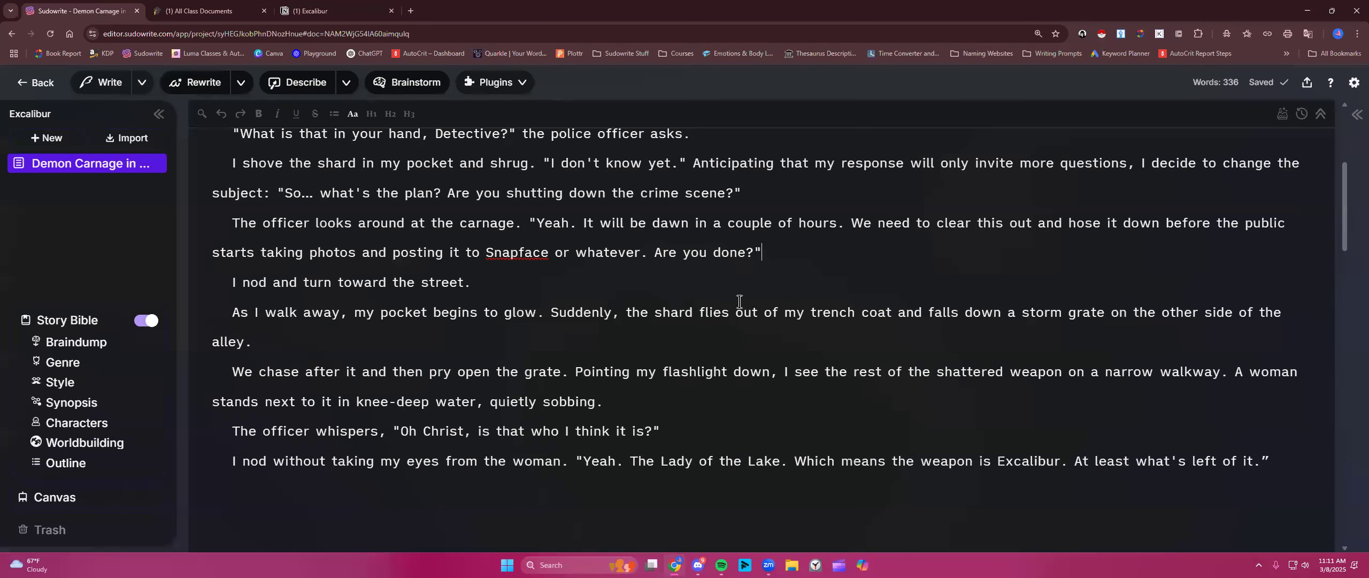
scroll(737, 300, "up", 1)
scroll(737, 300, "up", 4)
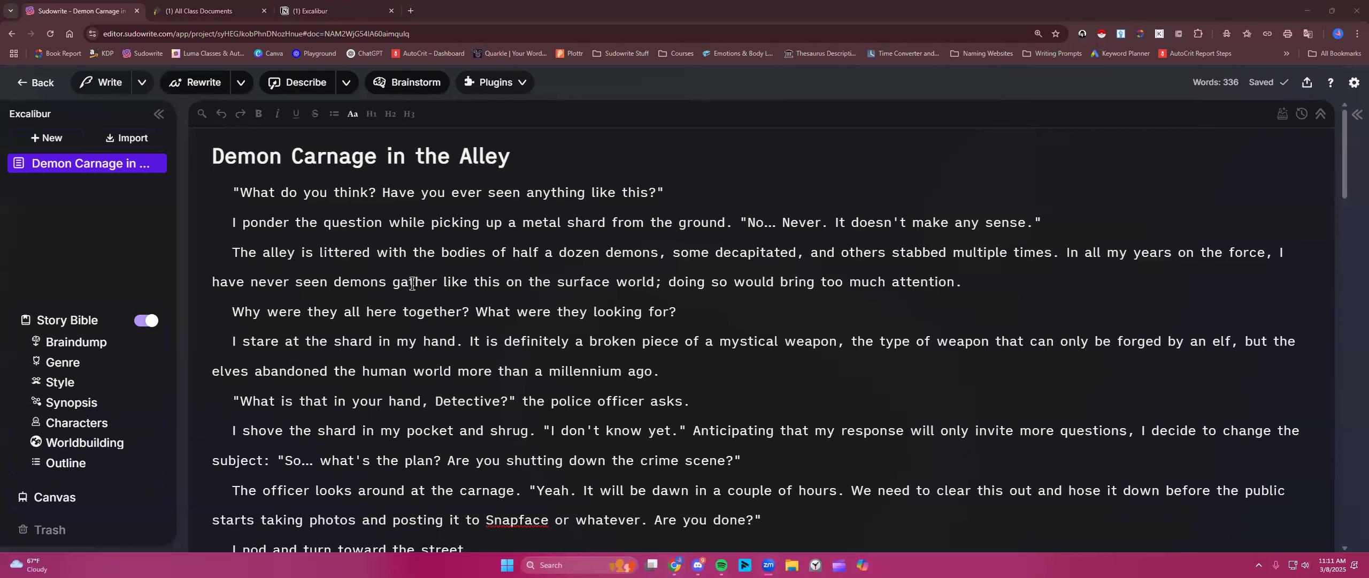
left_click_drag(233, 192, 673, 188)
left_click(763, 280)
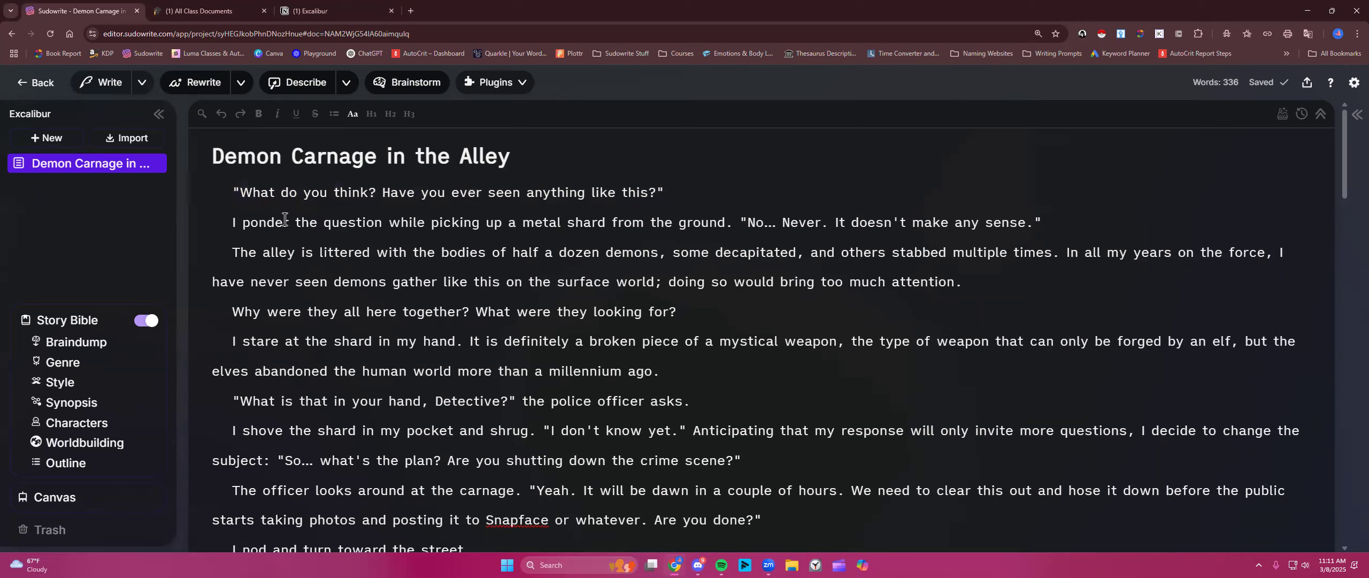
left_click_drag(459, 222, 713, 223)
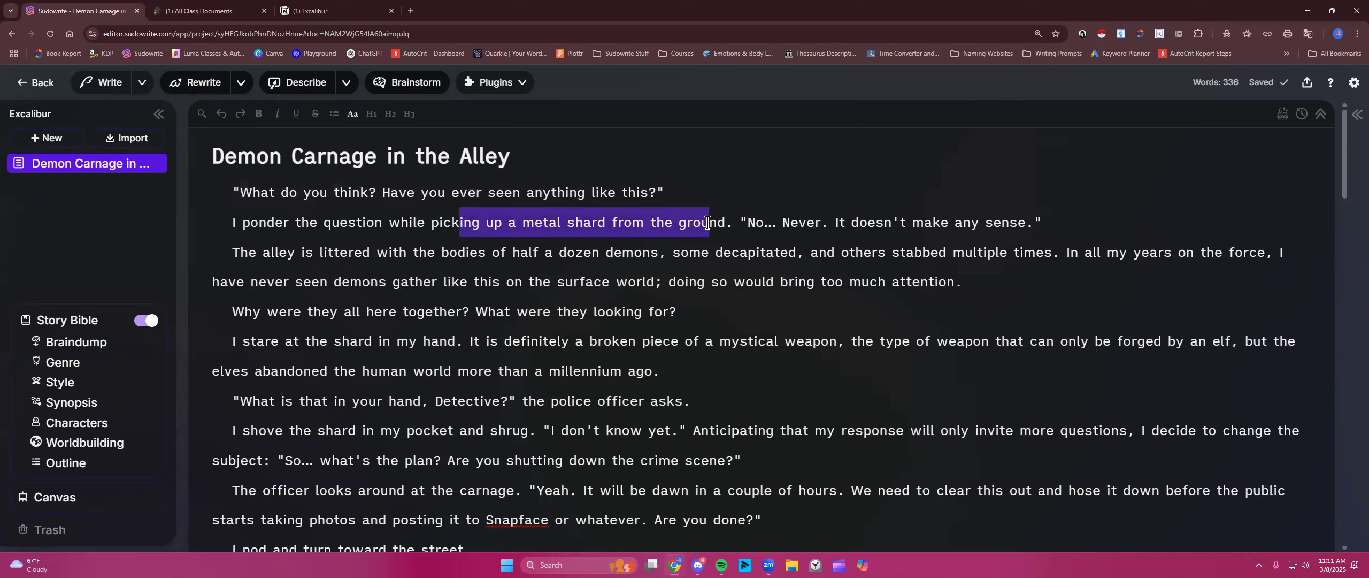
left_click(702, 261)
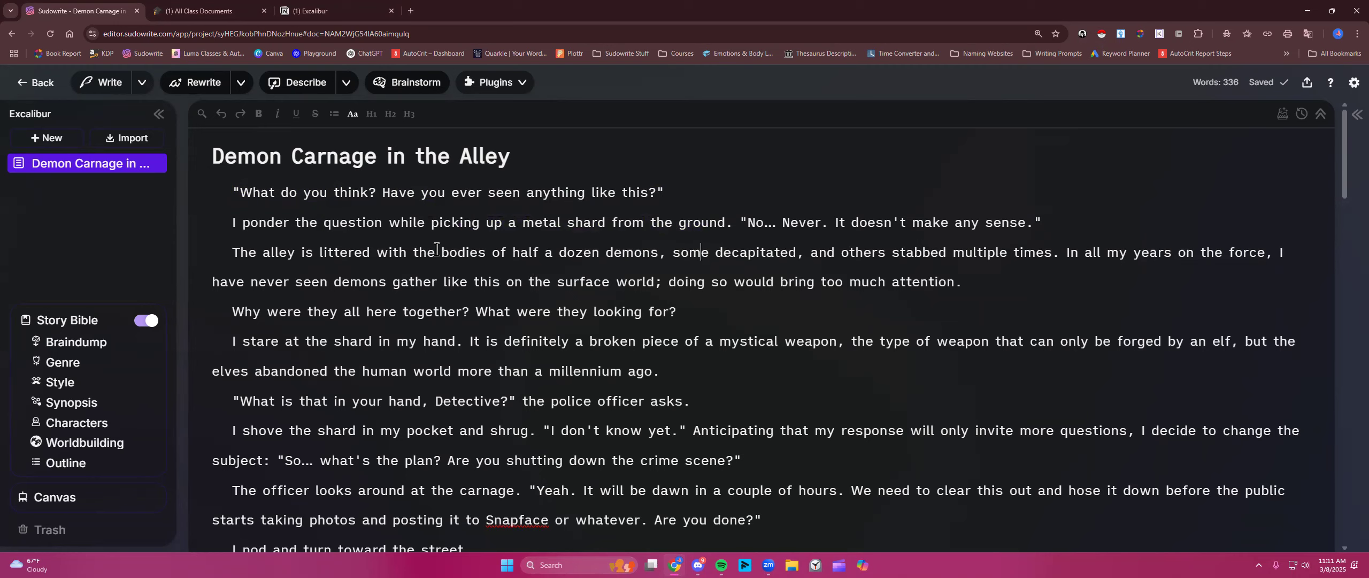
left_click_drag(440, 251, 673, 259)
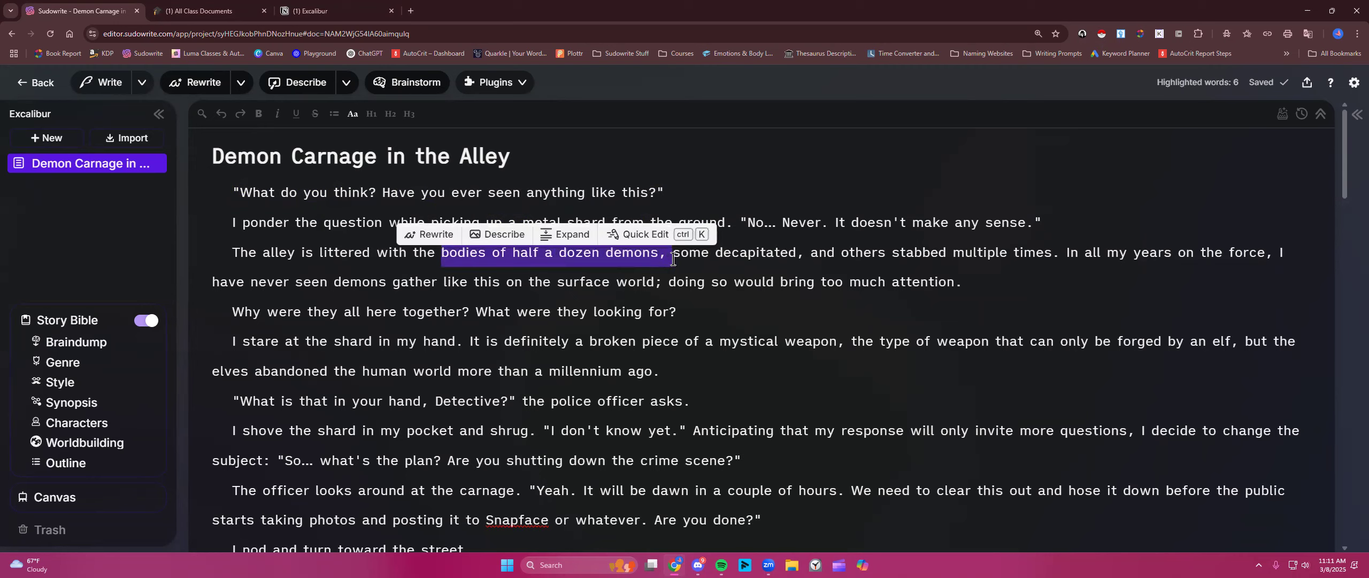
left_click(695, 282)
- Read the rest of the scene, from the mystical weapon shard to the closing line about the Lady of the Lake and Excalibur
scroll(643, 316, "down", 2)
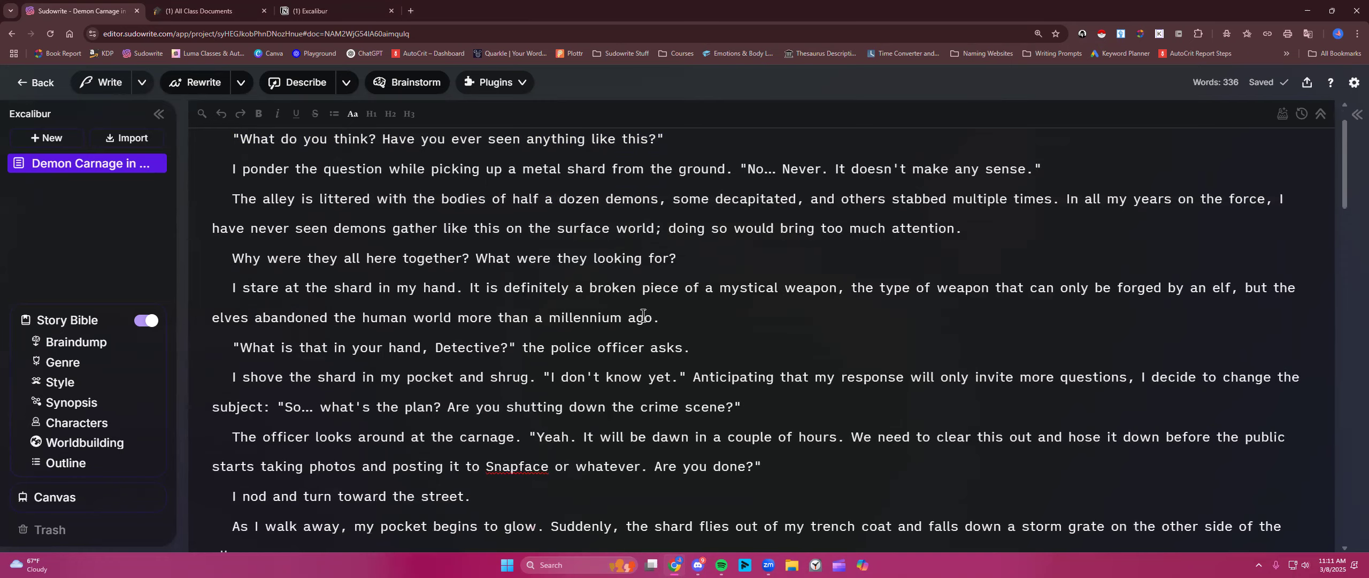
left_click(339, 206)
left_click_drag(339, 206, 678, 206)
left_click(593, 239)
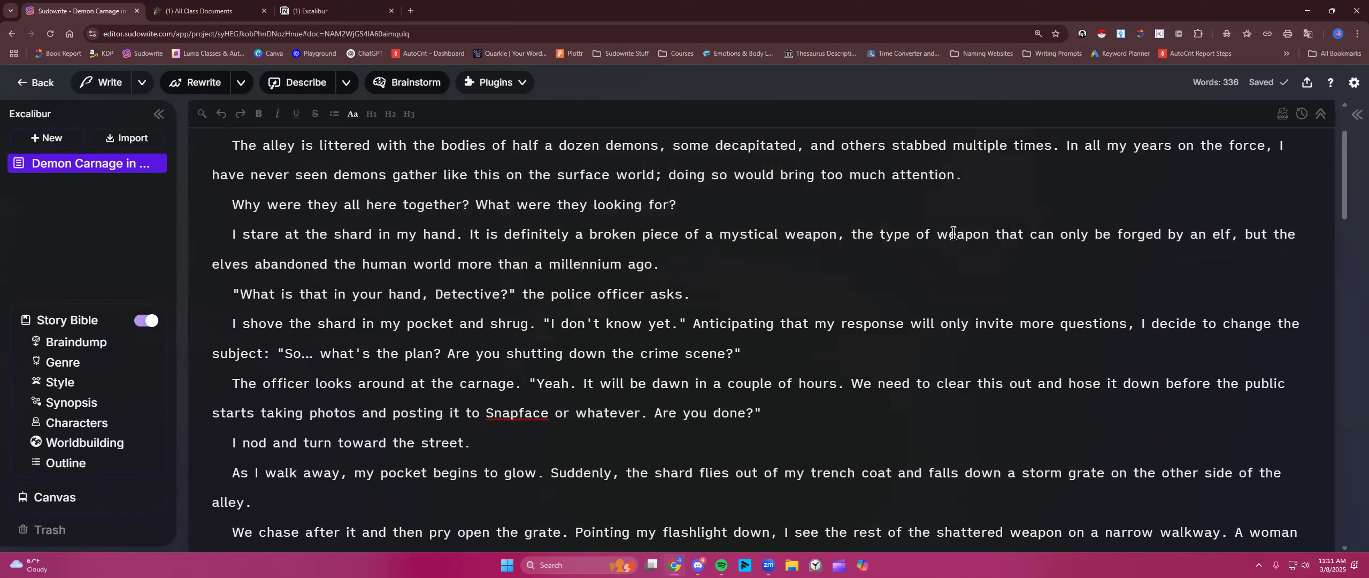
left_click_drag(948, 235, 1229, 238)
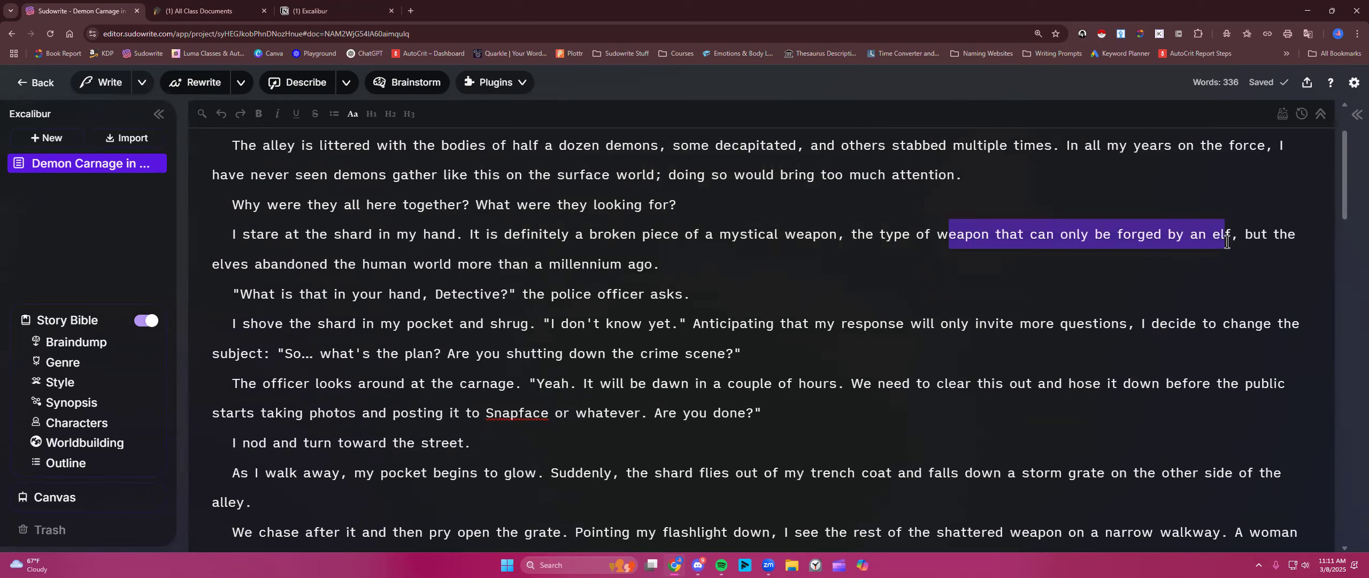
left_click(720, 278)
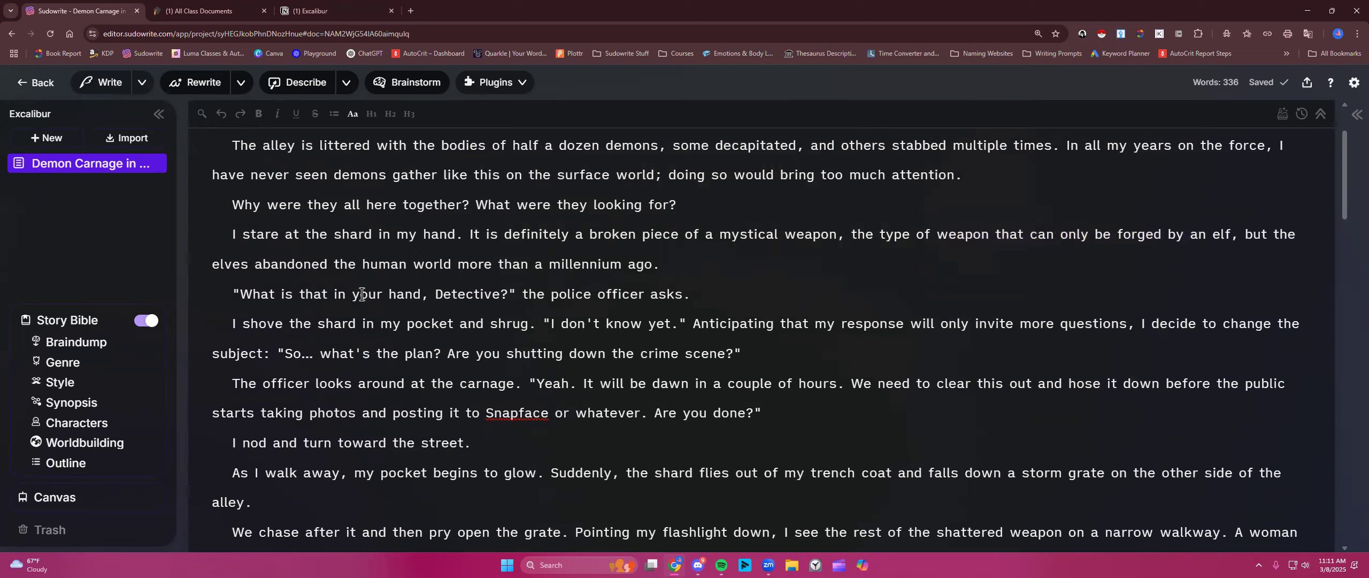
scroll(362, 294, "down", 1)
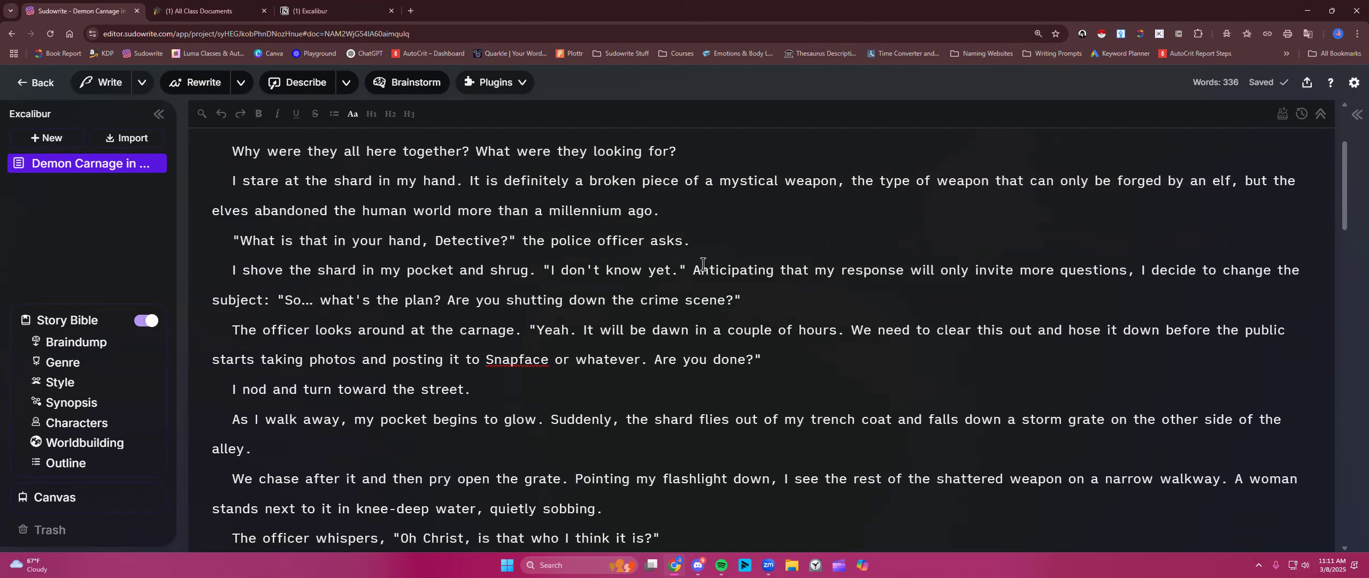
scroll(702, 263, "down", 2)
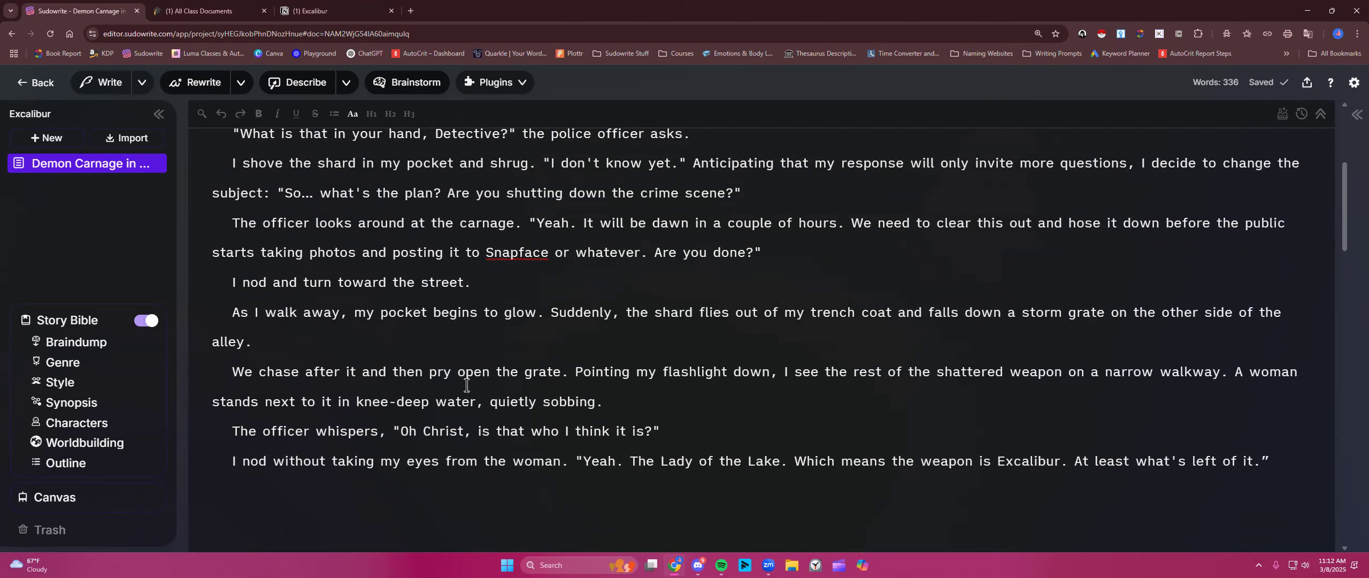
scroll(518, 418, "down", 1)
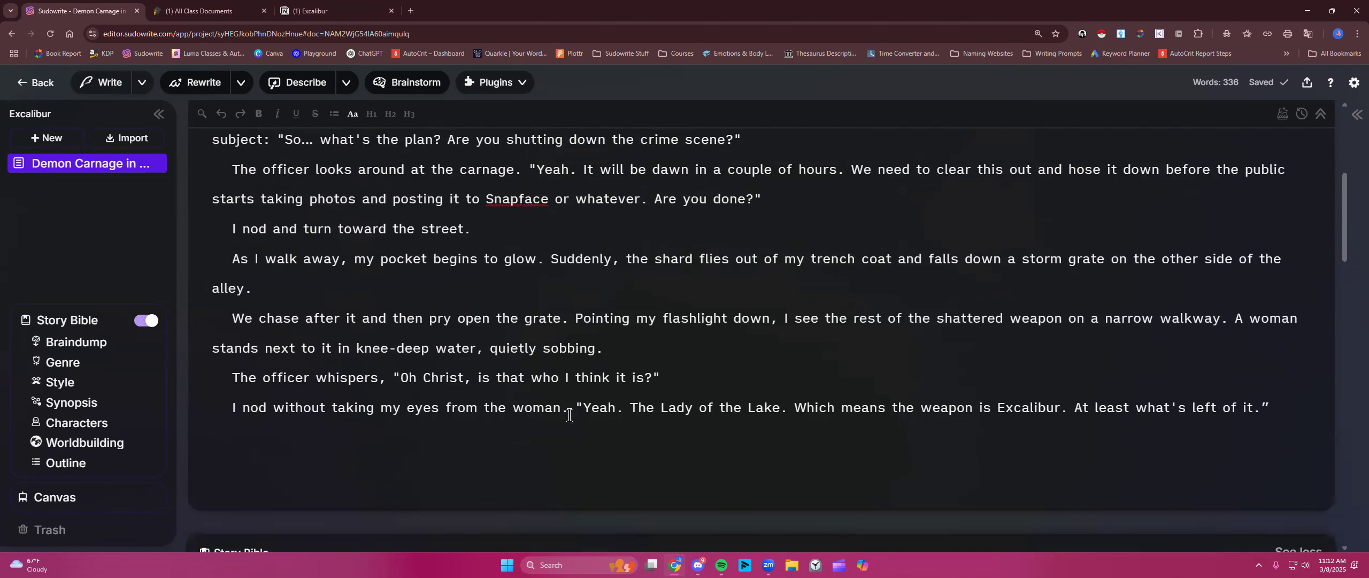
left_click_drag(647, 407, 1260, 408)
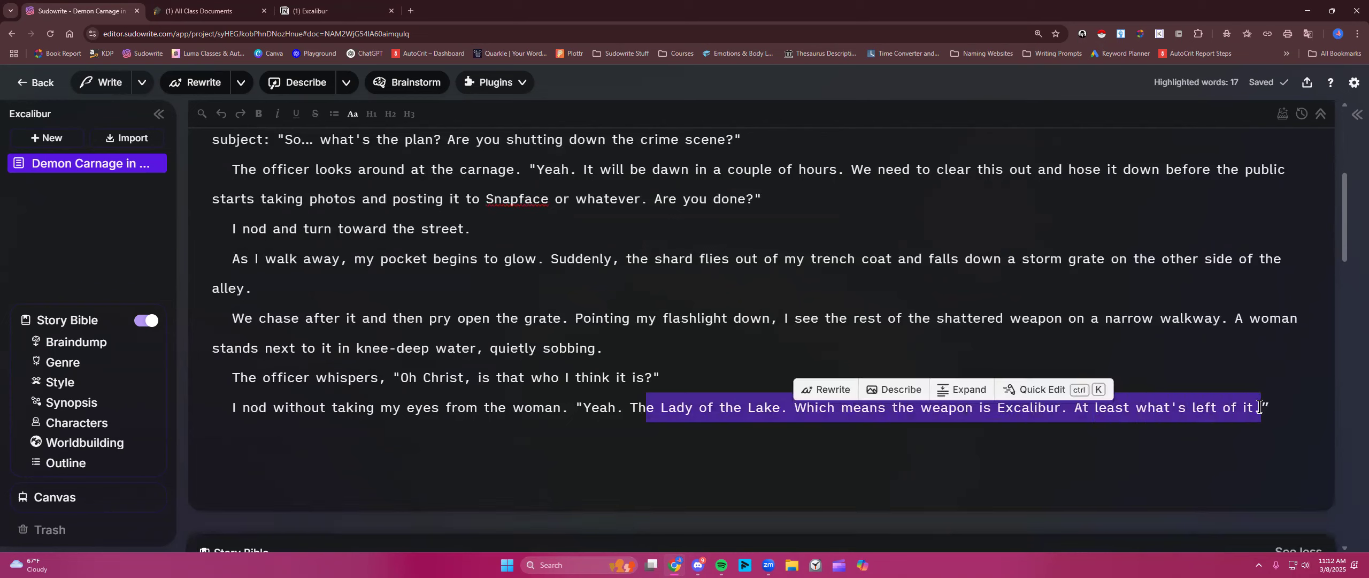
left_click(650, 348)
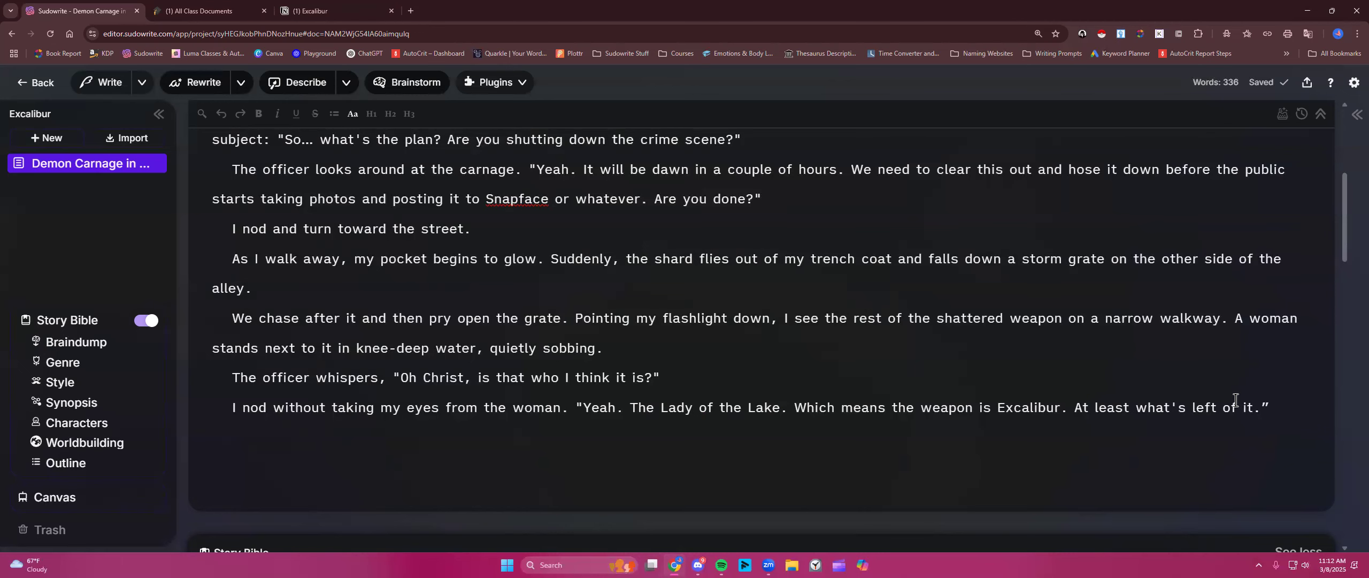
- Select the entire scene text and open Quick Chat on it with Higher Quality turned off
key("ctrl+a")
scroll(616, 282, "up", 2)
scroll(618, 289, "down", 3)
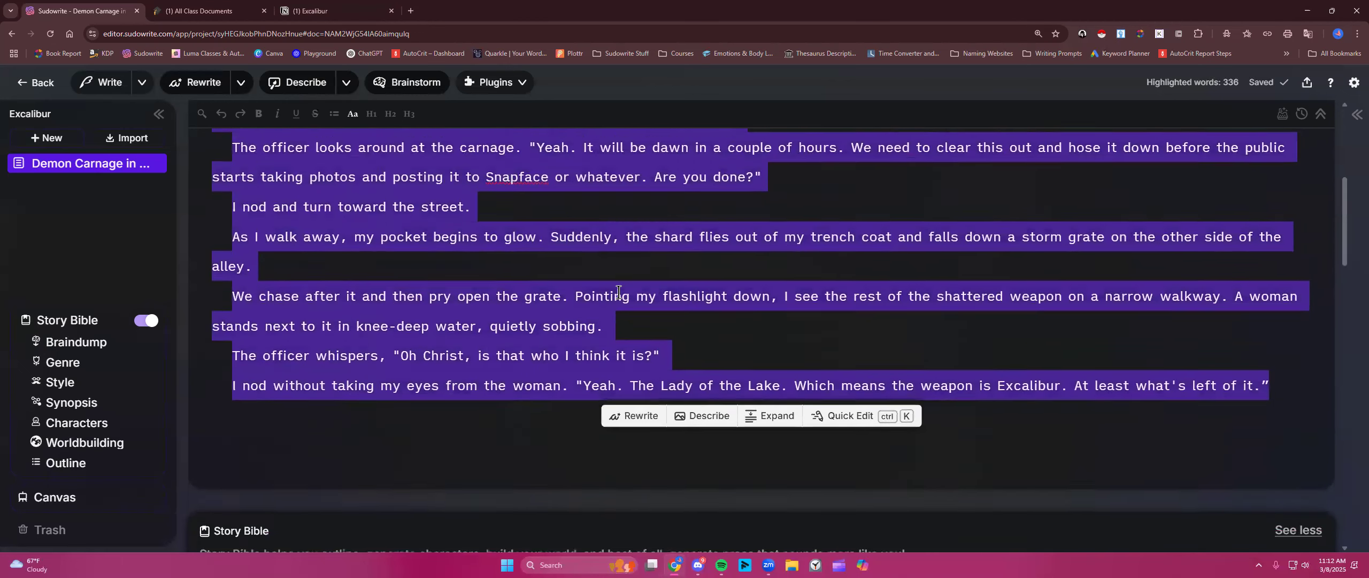
left_click(859, 385)
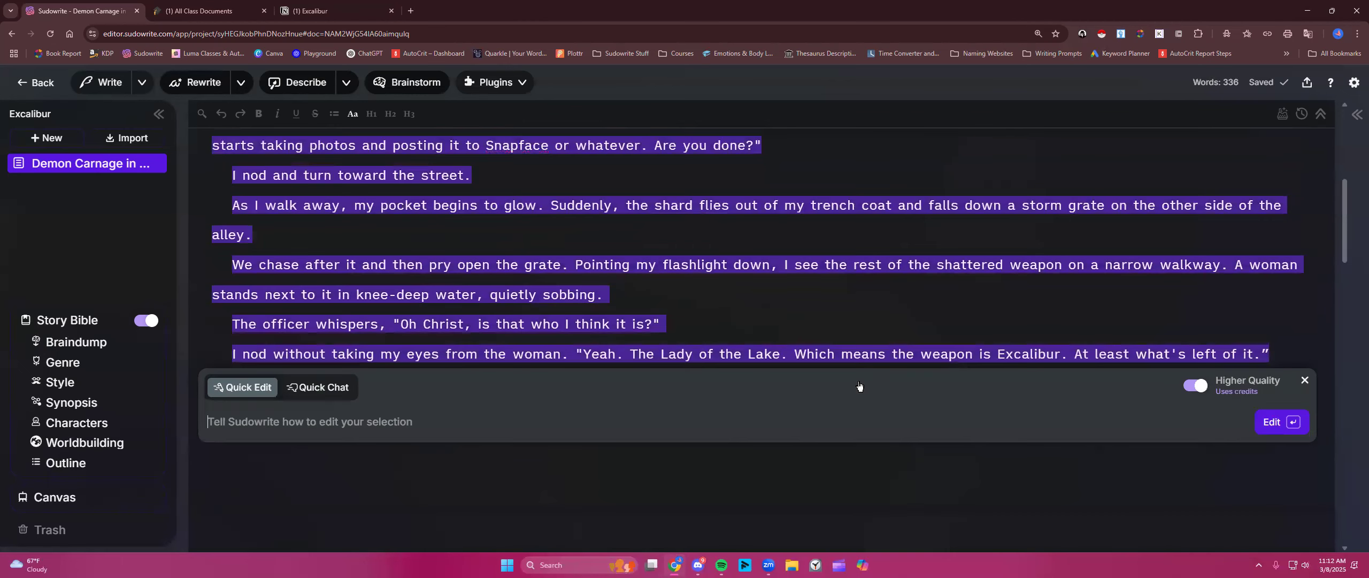
left_click(327, 388)
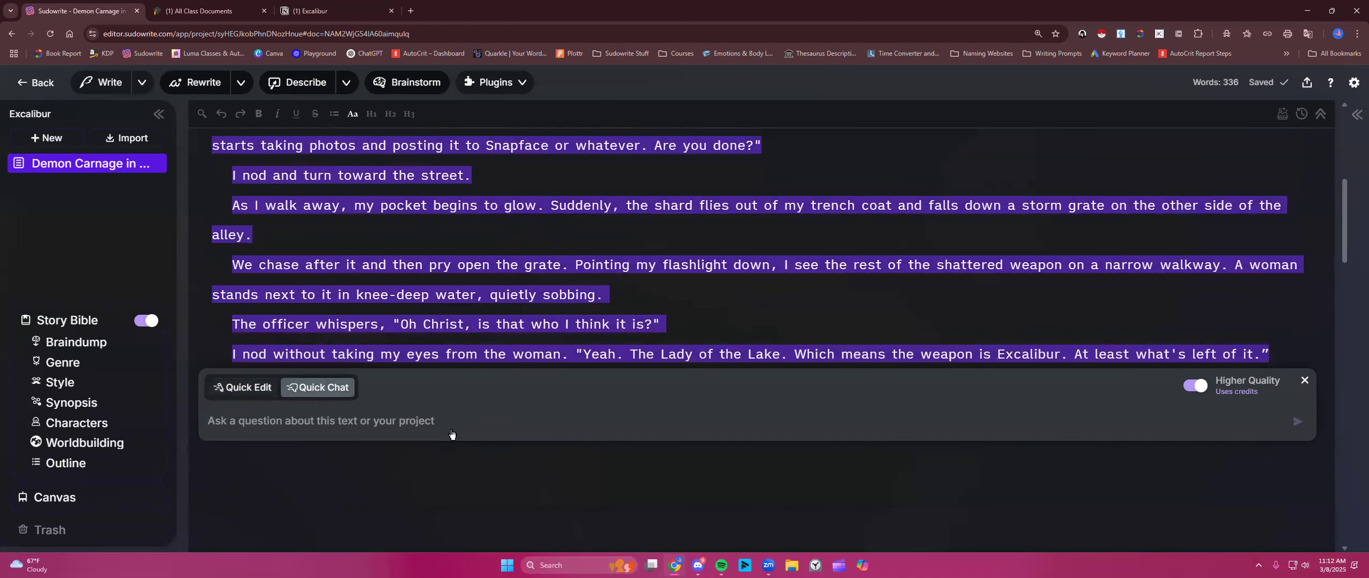
left_click(1193, 386)
- Ask Quick Chat: "Give me some suggestions for plot points for this story and how it can play out."
scroll(391, 423, "down", 2)
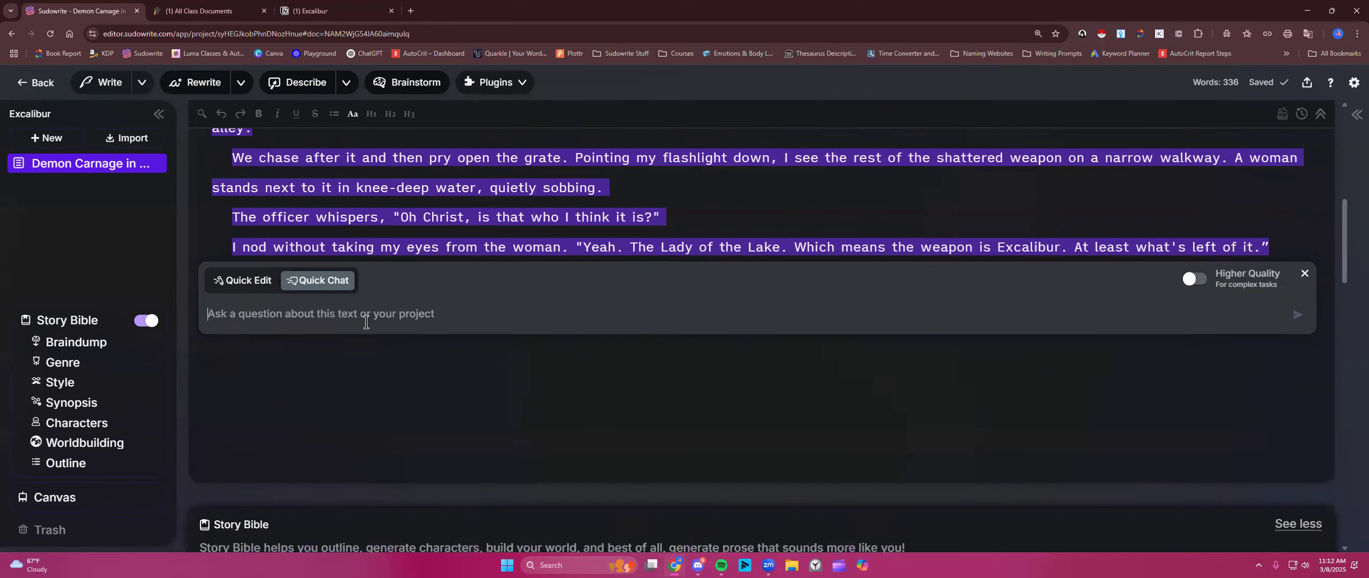
type("Give me s")
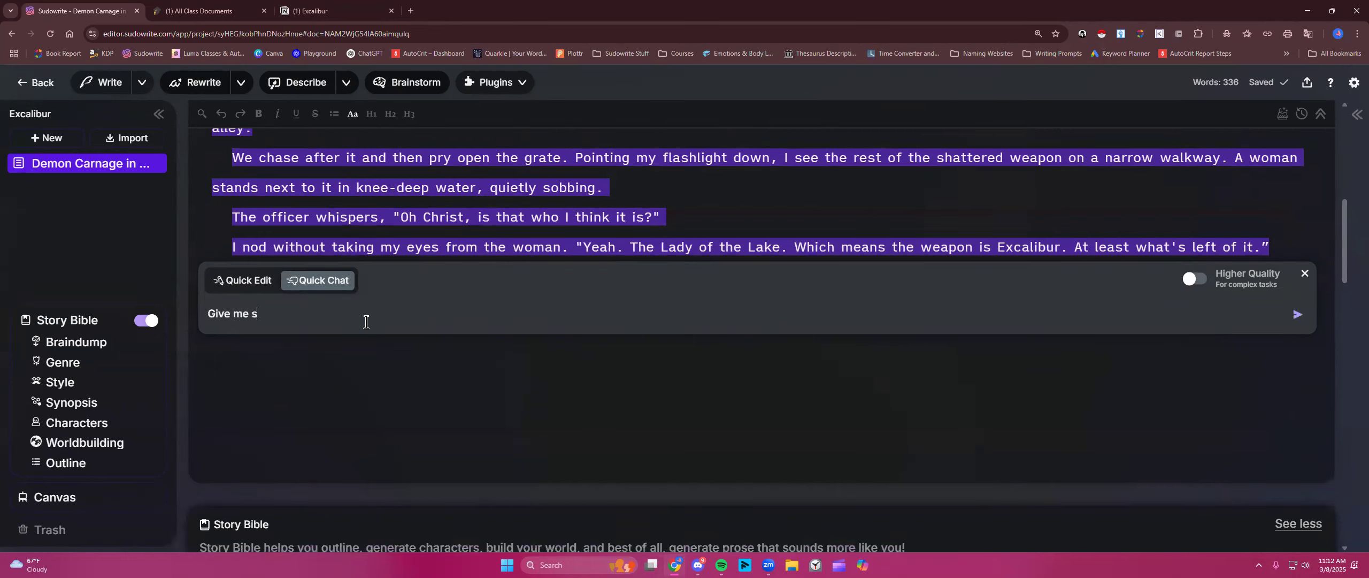
type("ome suggestions f")
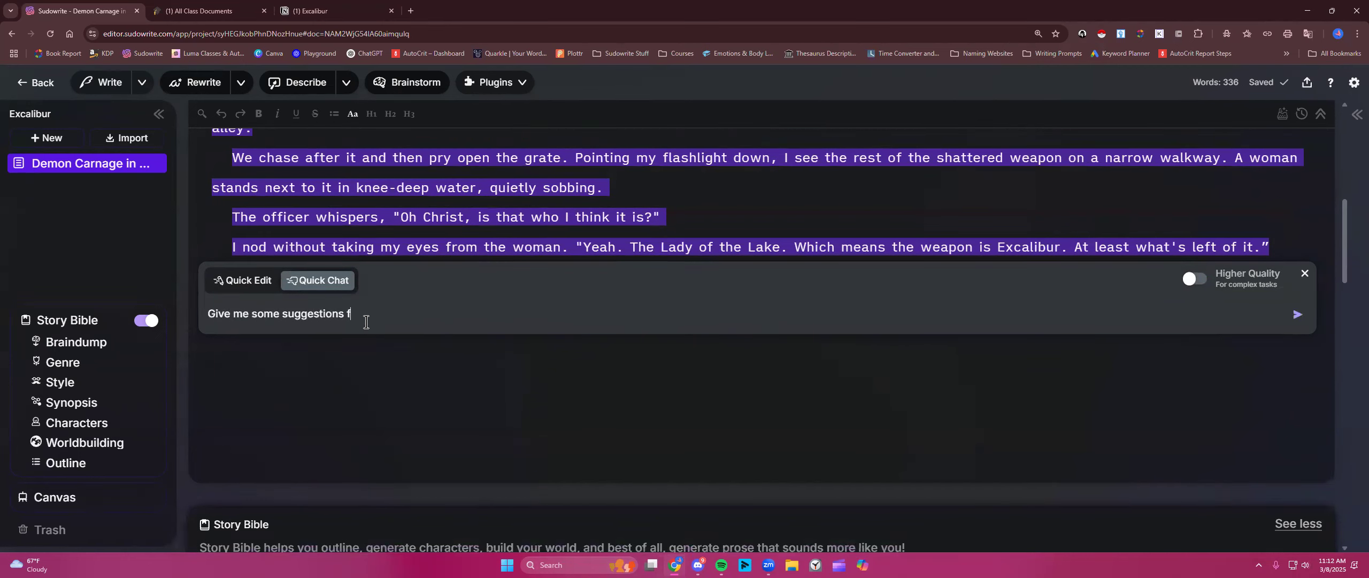
type("or plot points for this story")
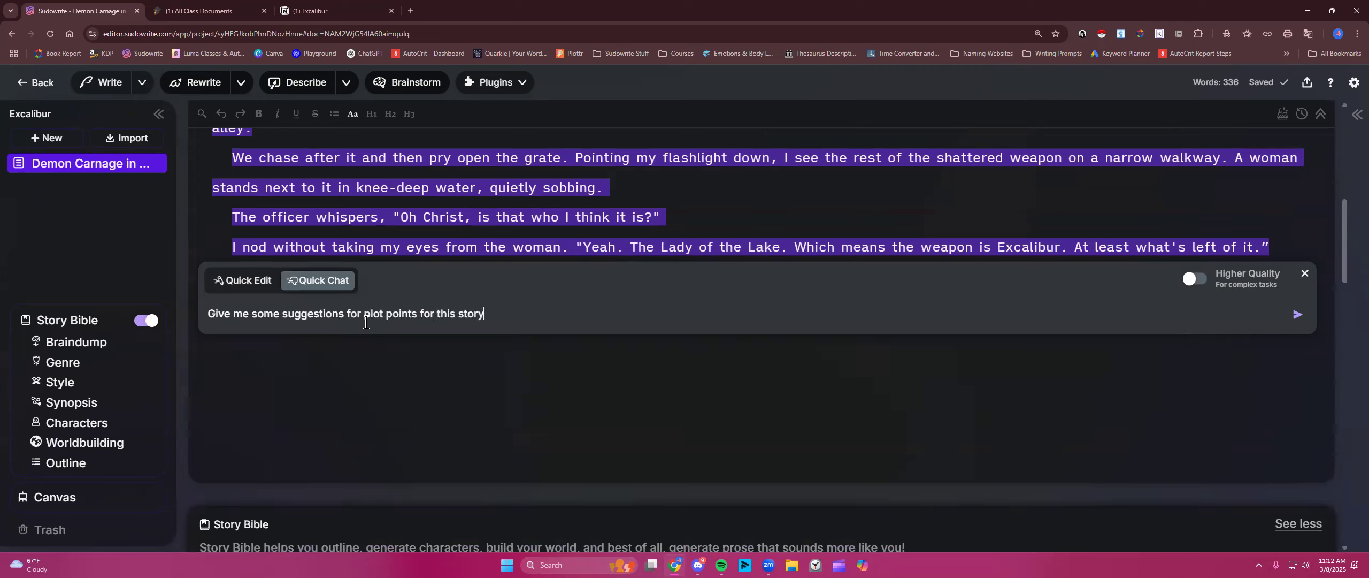
type(" and how it can play out.")
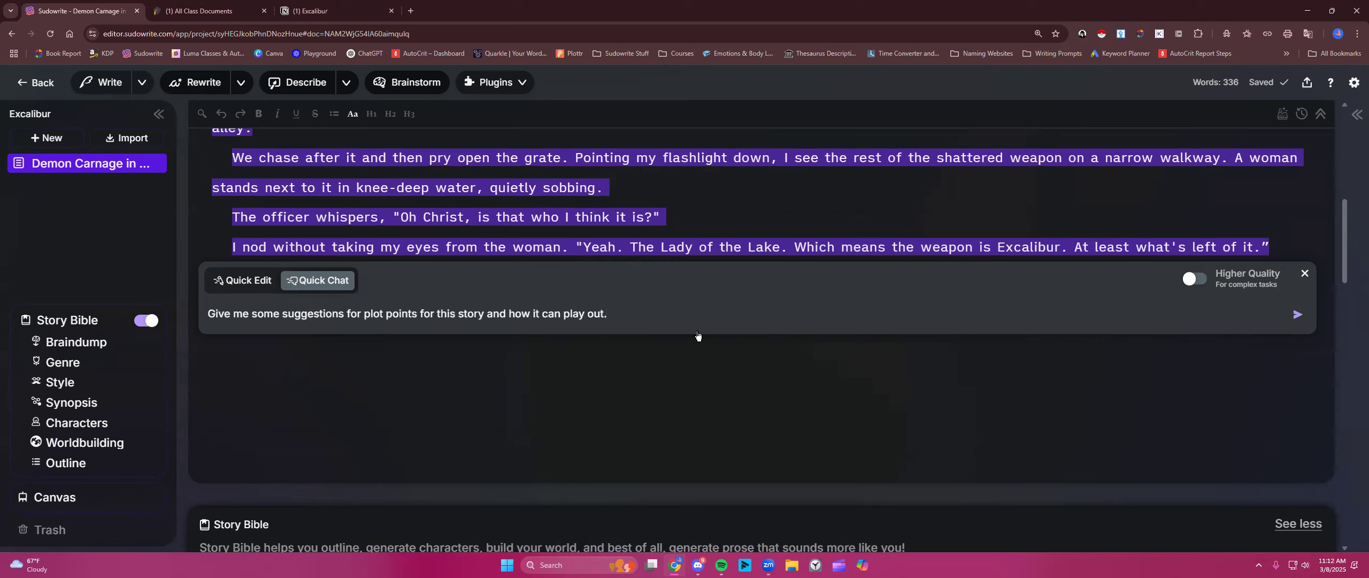
key("Return")
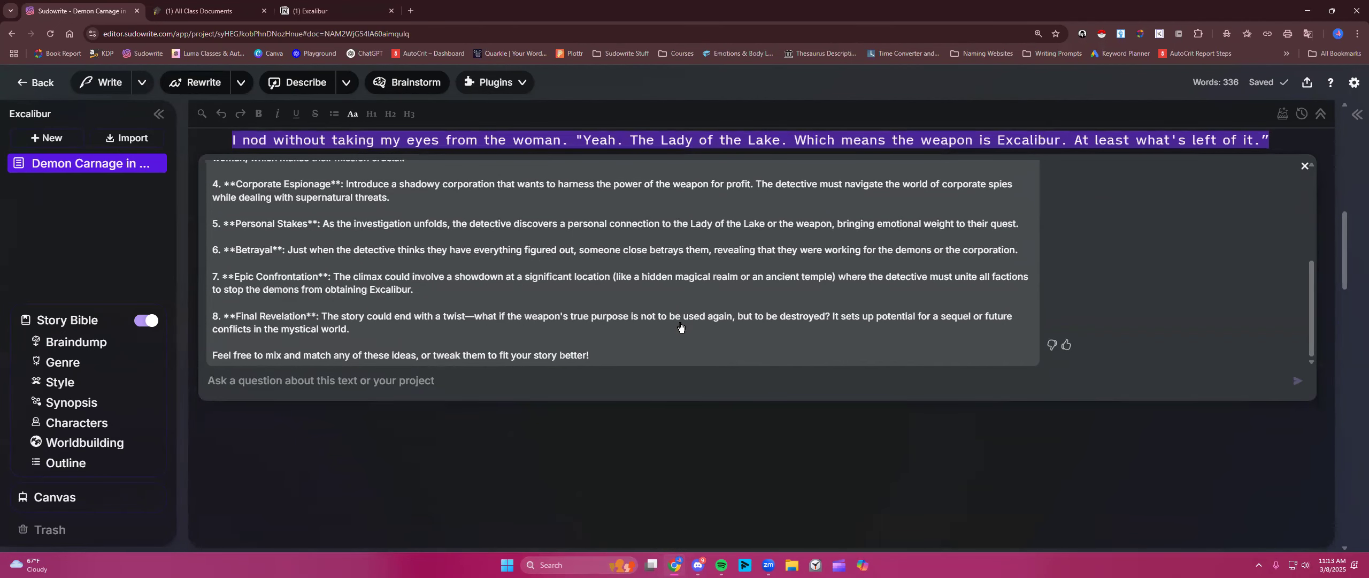
- Review the plot point suggestions in the Quick Chat reply from the beginning, with the page enlarged for readability
scroll(680, 326, "up", 5)
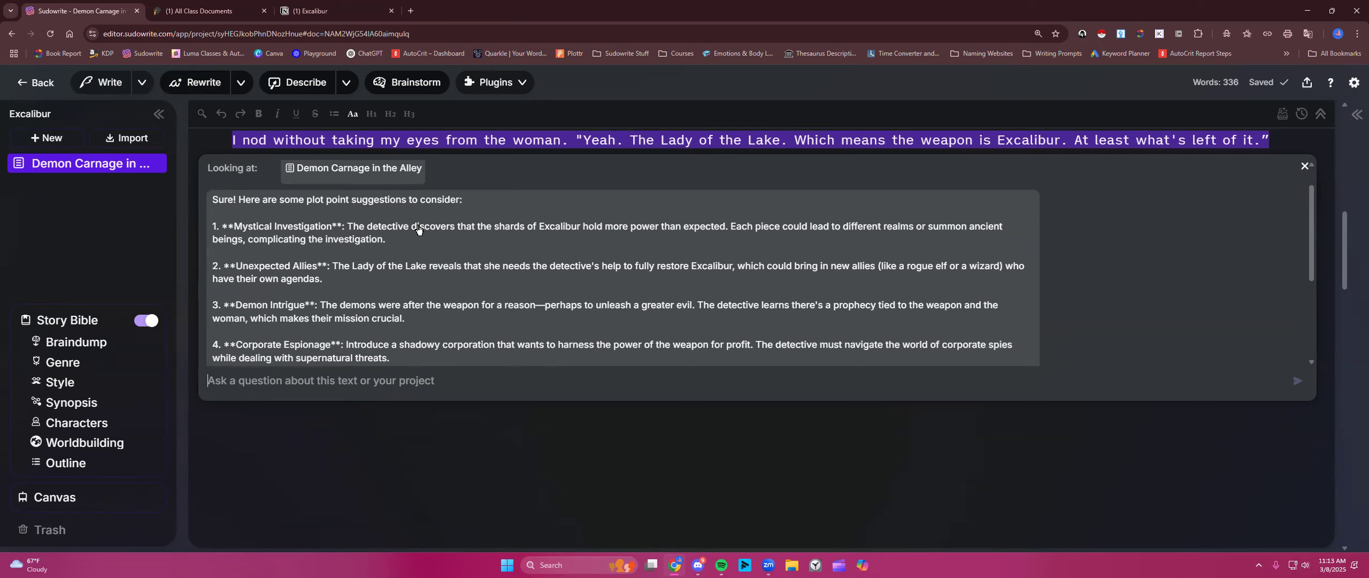
scroll(418, 230, "up", 1)
scroll(926, 294, "down", 5)
left_click_drag(928, 205, 911, 315)
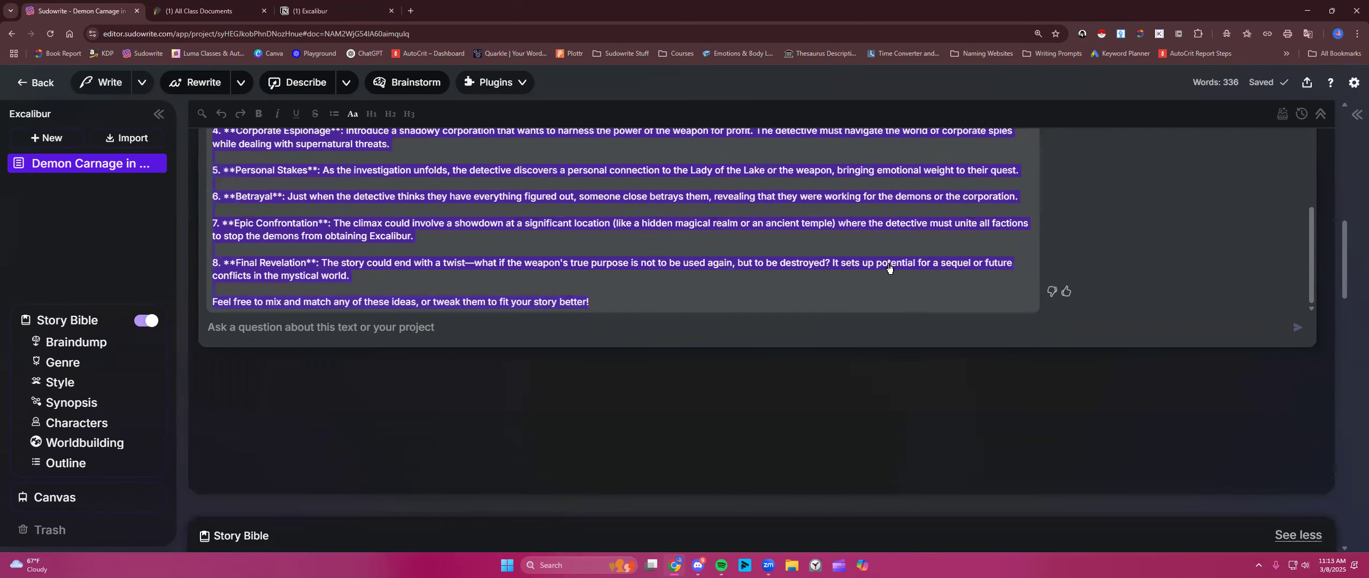
left_click(884, 313)
scroll(884, 313, "up", 6)
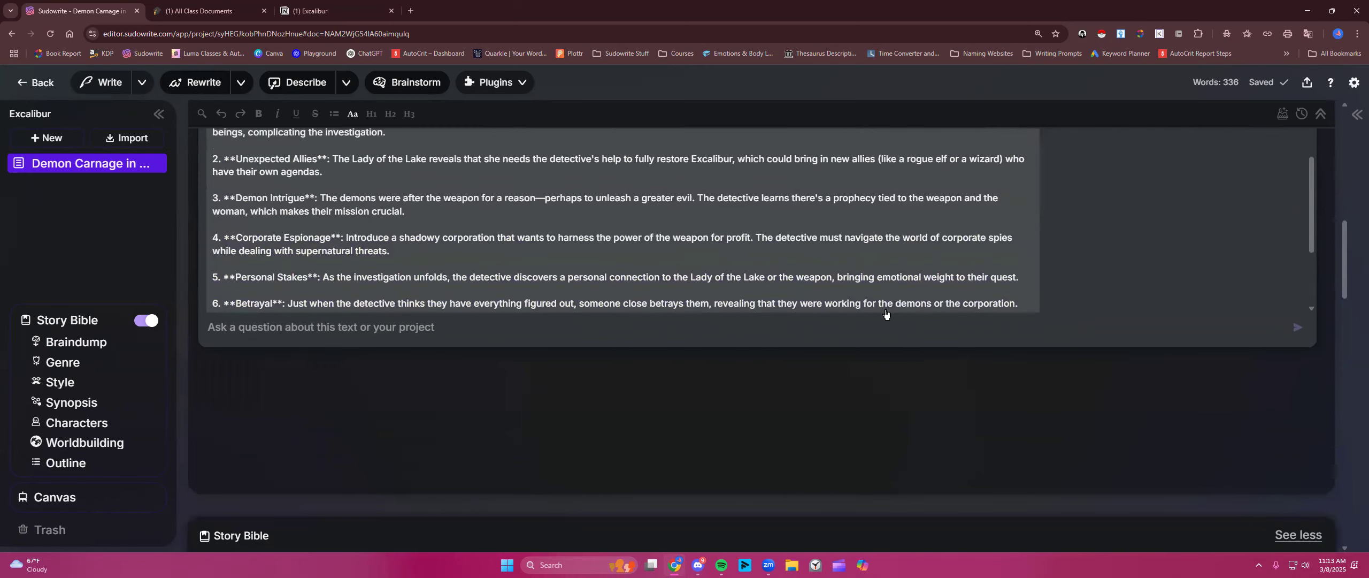
scroll(1193, 281, "up", 2)
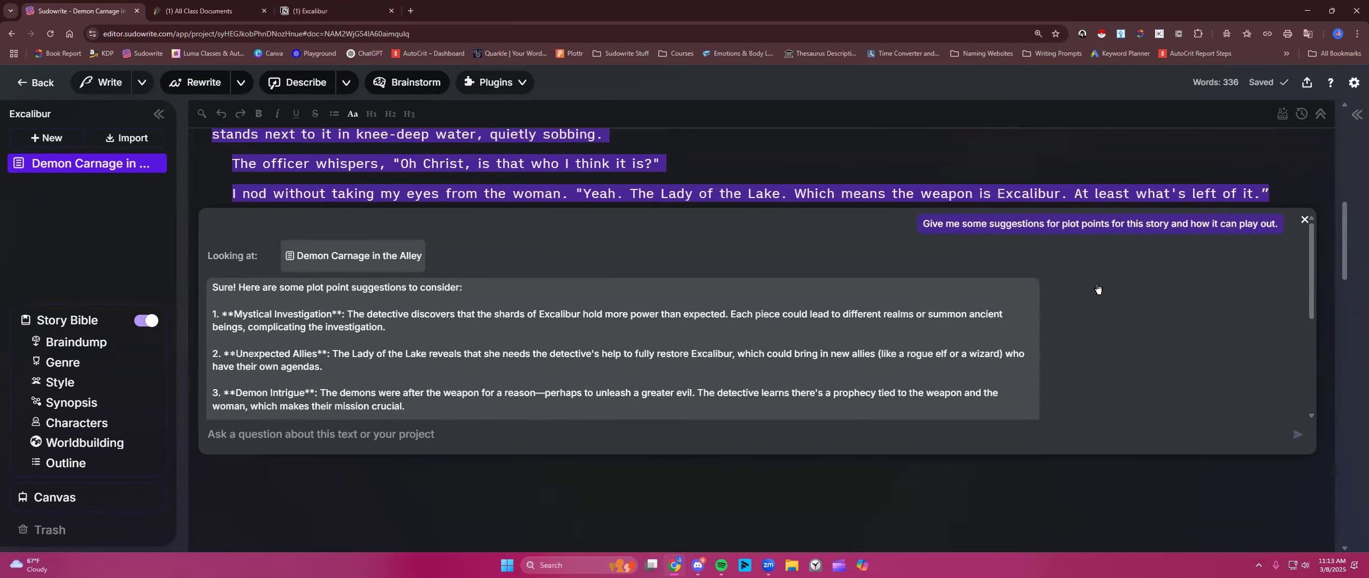
key("ctrl+plus")
key("ctrl+plus")
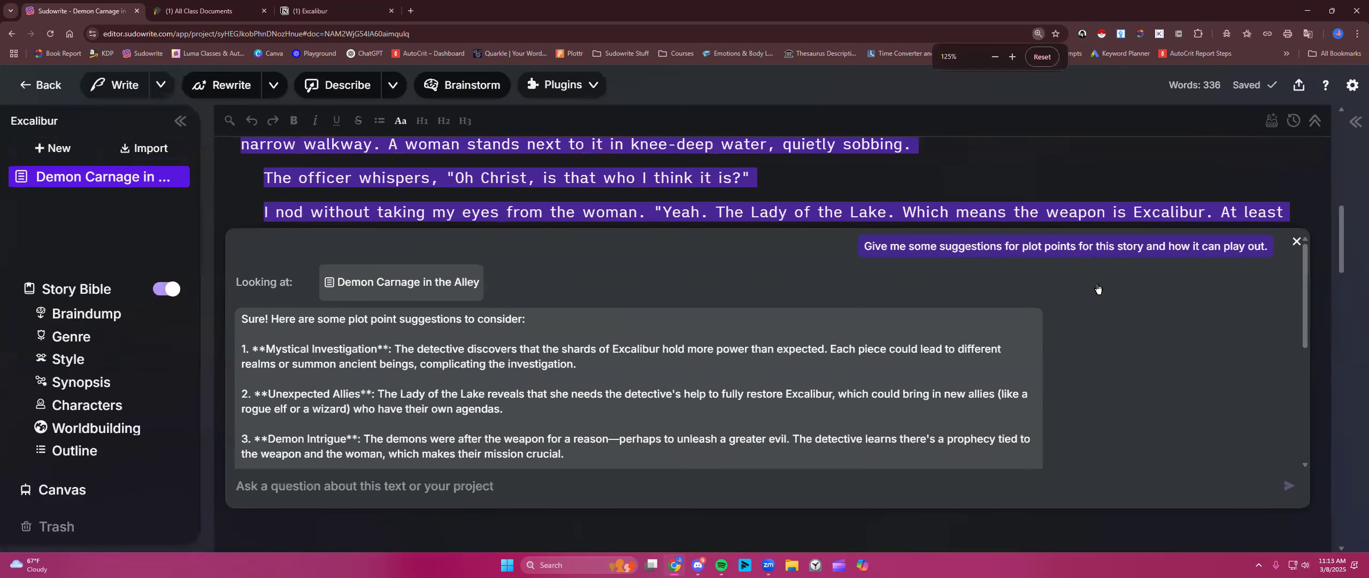
scroll(1098, 287, "down", 2)
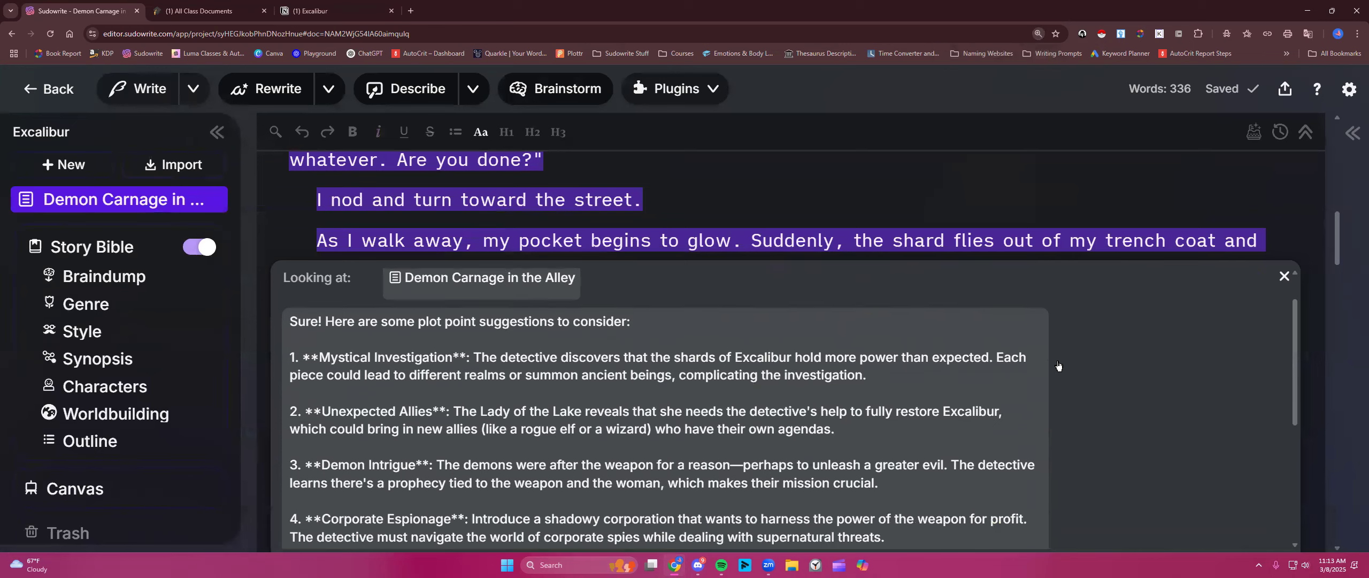
- Read the Quick Chat plot point suggestions through to the closing remark after the Final Revelation idea
scroll(960, 176, "down", 2)
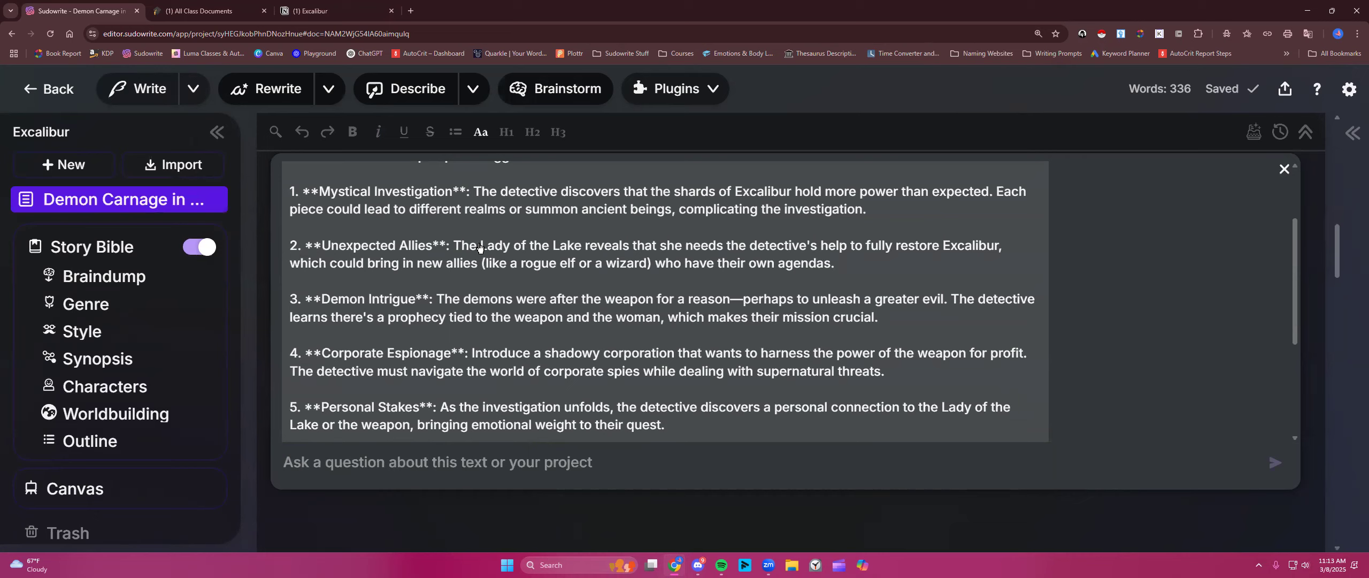
left_click_drag(480, 246, 517, 246)
left_click(516, 264)
scroll(481, 305, "down", 1)
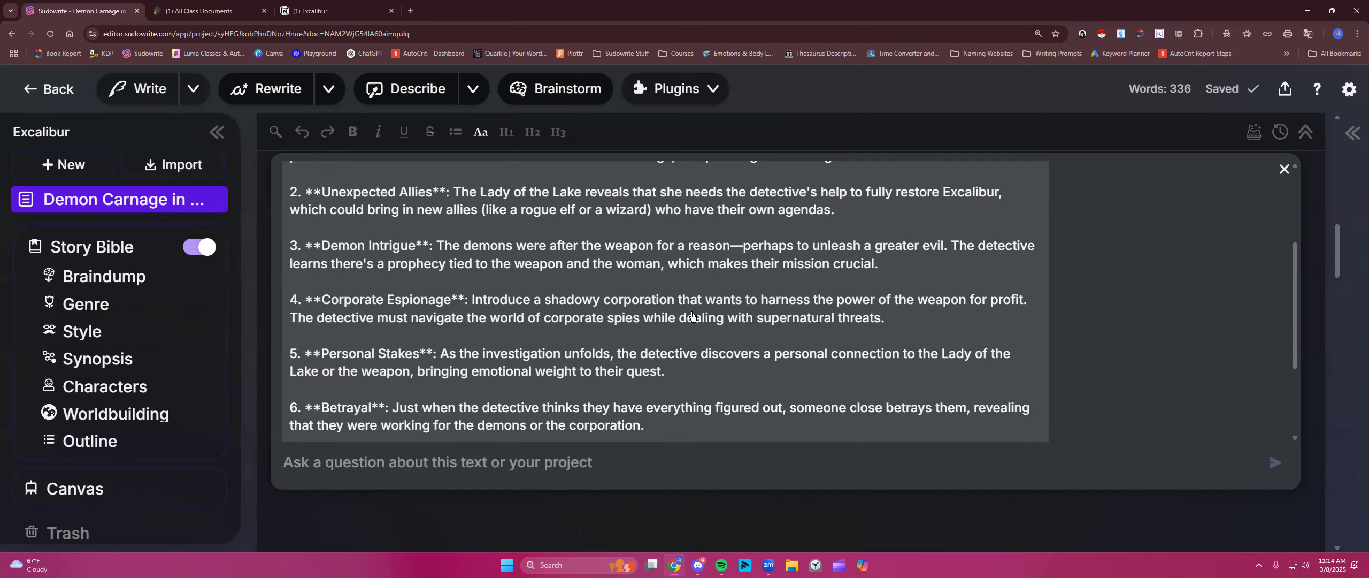
scroll(692, 317, "down", 1)
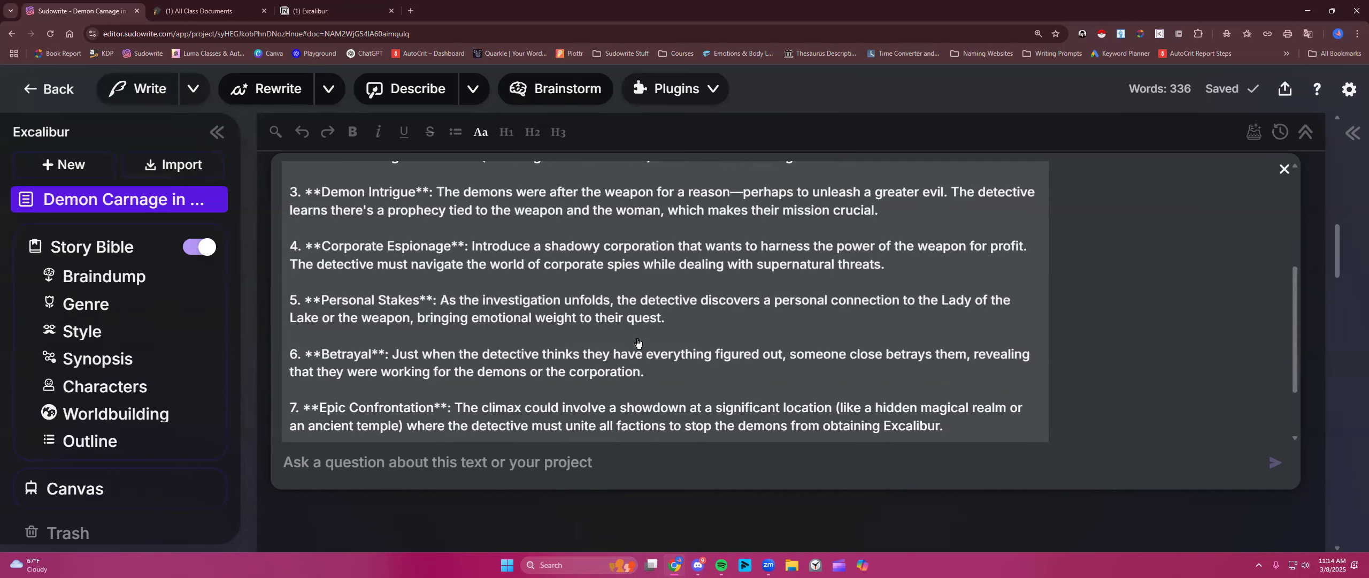
scroll(638, 343, "down", 1)
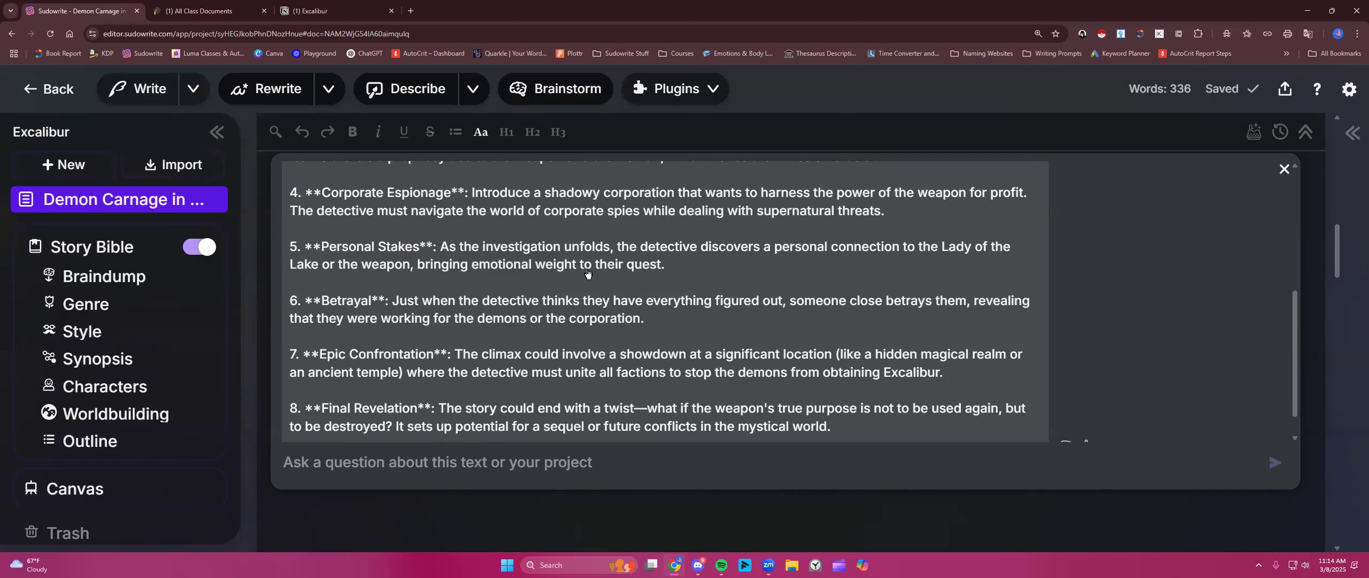
scroll(587, 273, "down", 1)
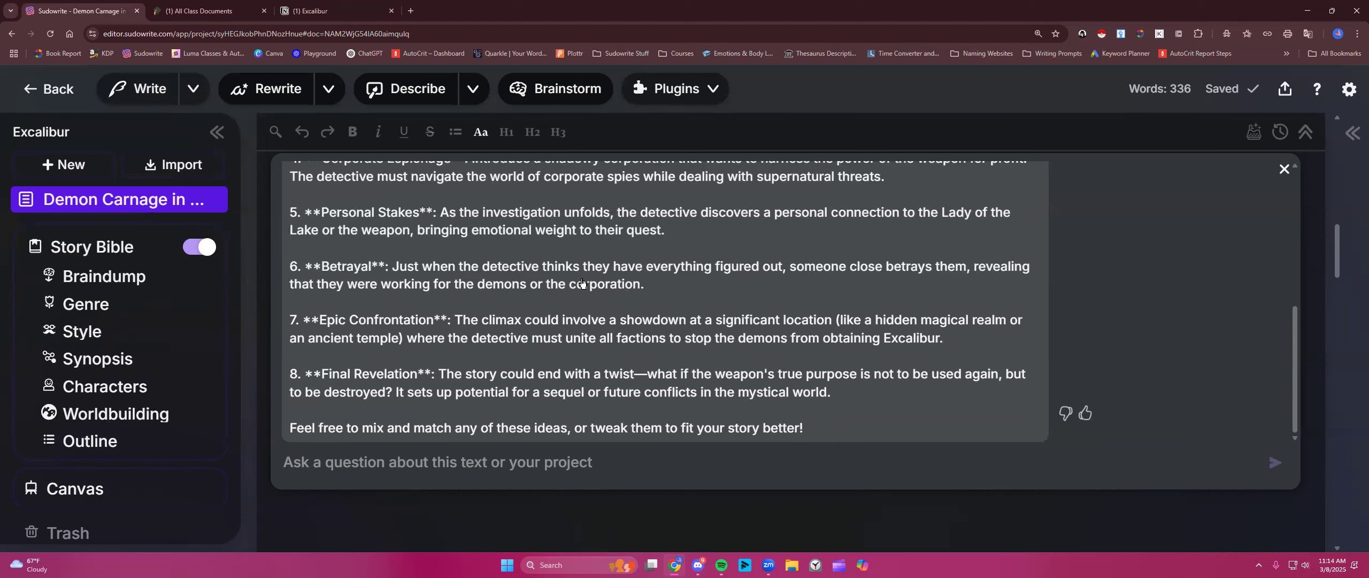
scroll(582, 283, "down", 1)
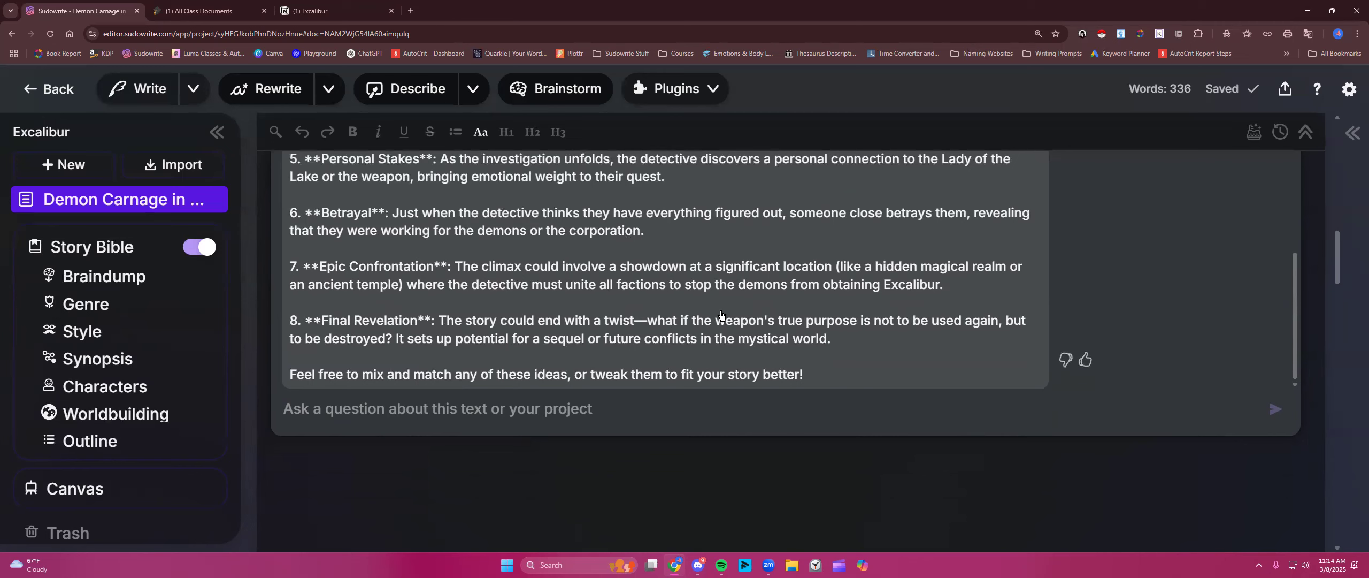
- Begin a new Quick Chat message with "I like these ideas:"
scroll(713, 314, "up", 5)
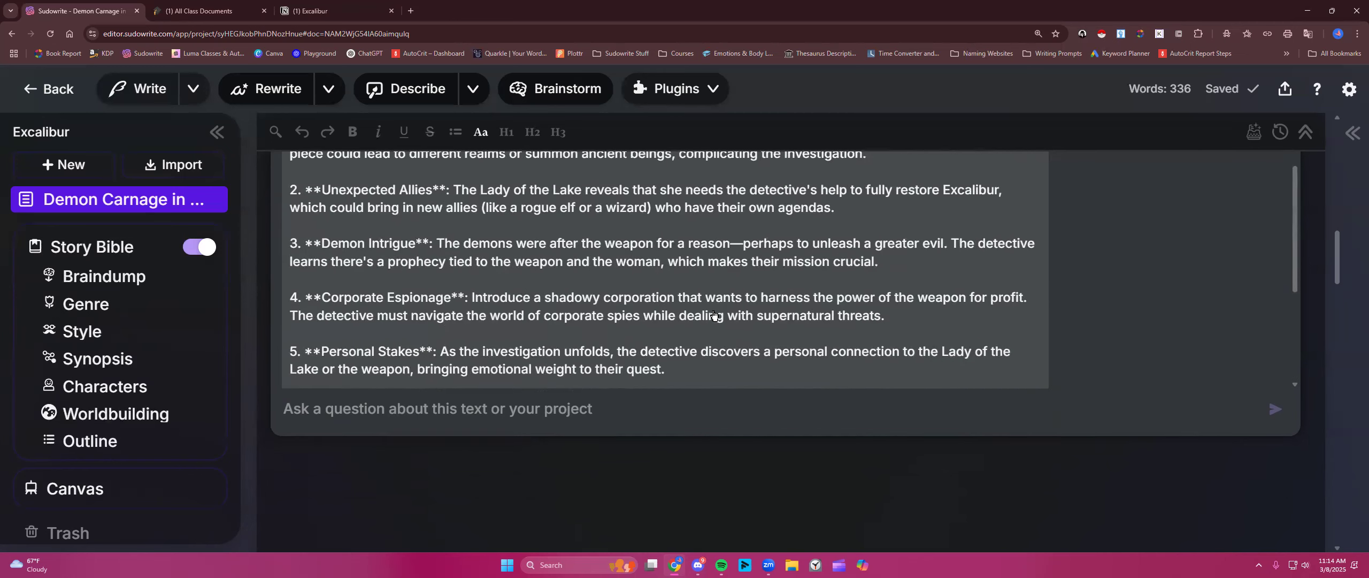
left_click(596, 407)
type("I like these ideas:")
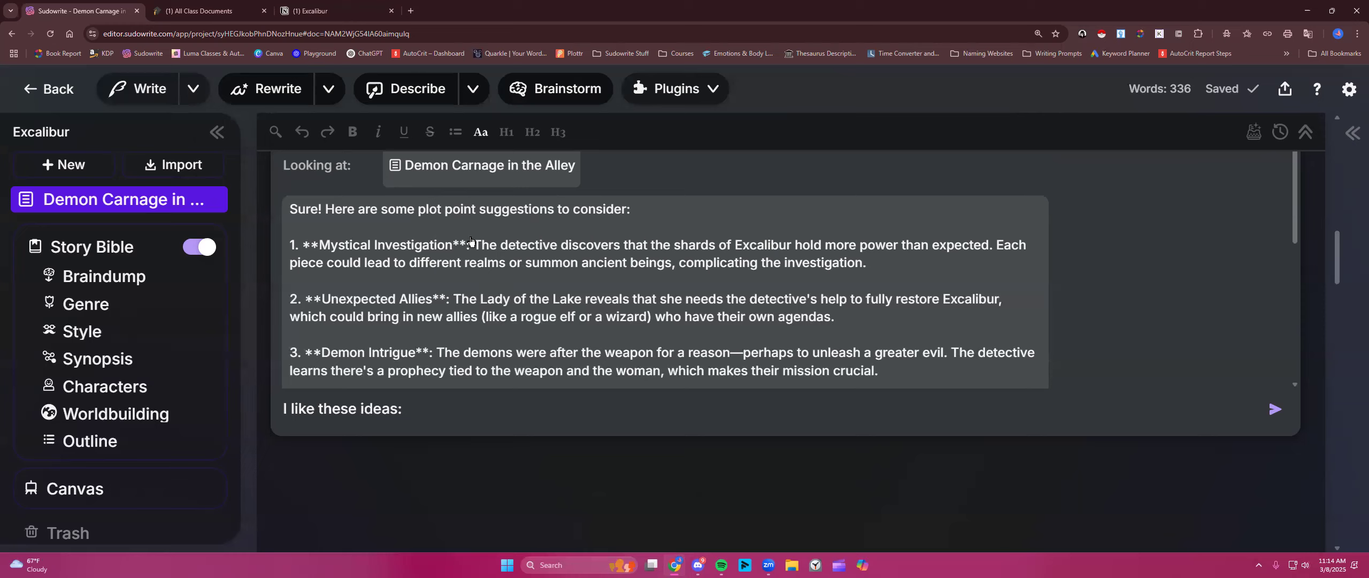
- Copy the full description of the Mystical Investigation suggestion into the Quick Chat message after the opening words
left_click_drag(471, 244, 868, 269)
key("ctrl+c")
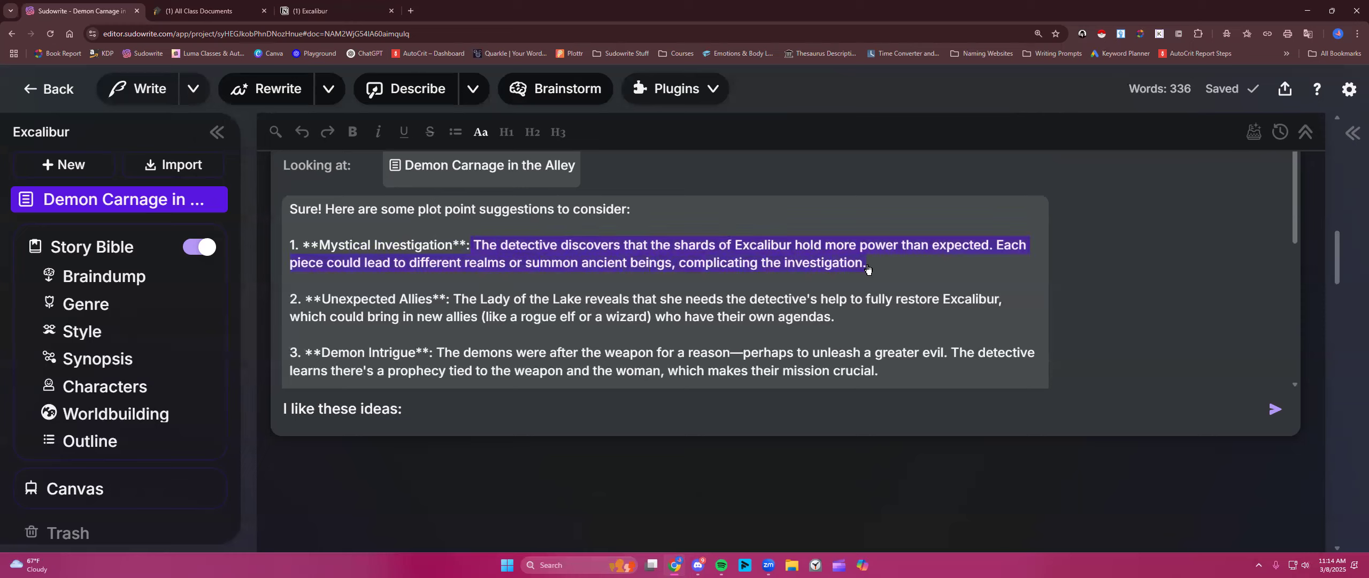
right_click(839, 258)
left_click(871, 270)
left_click(488, 413)
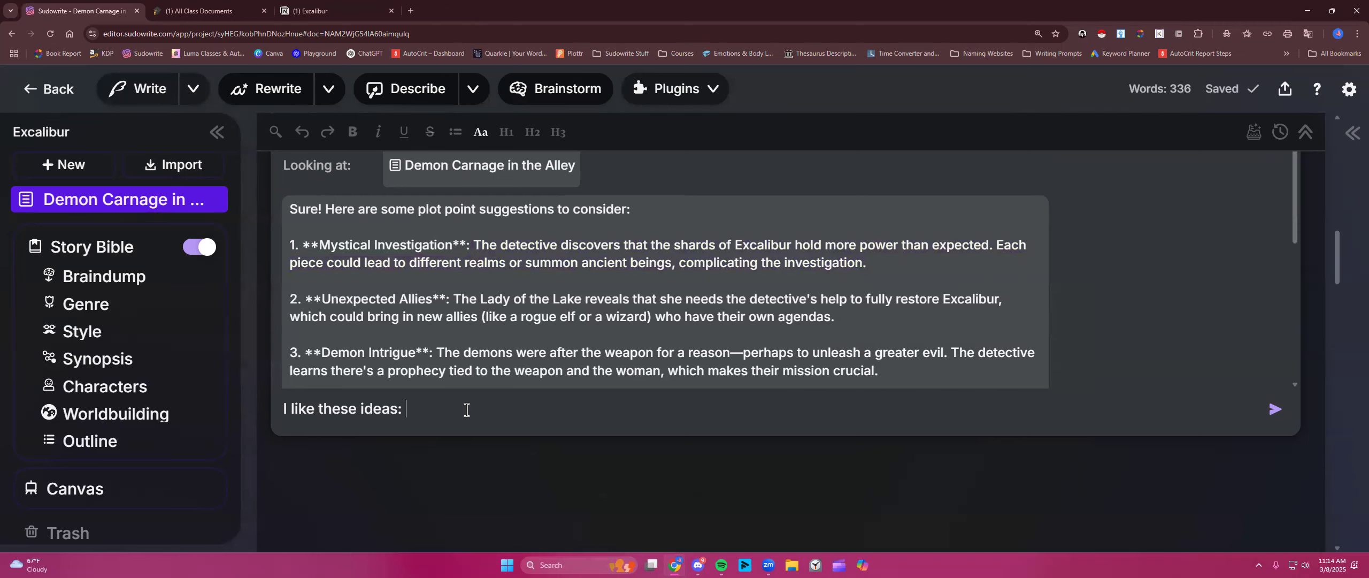
right_click(468, 409)
left_click(503, 266)
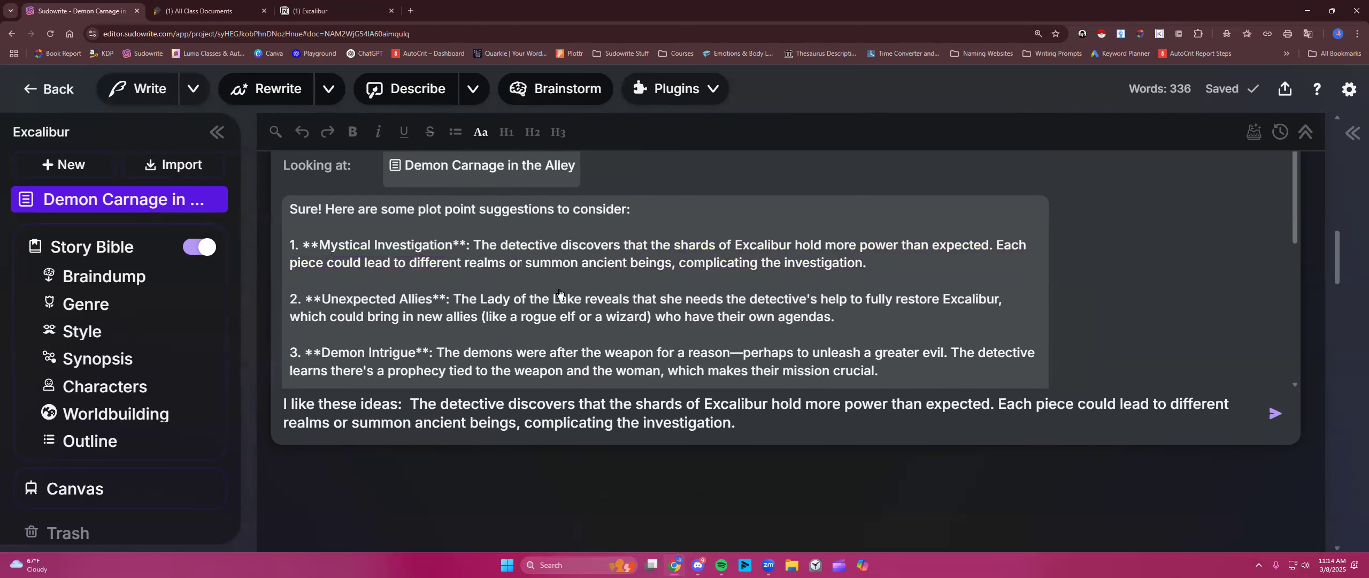
- Append the full description of the Demon Intrigue suggestion to the Quick Chat message
scroll(559, 293, "down", 2)
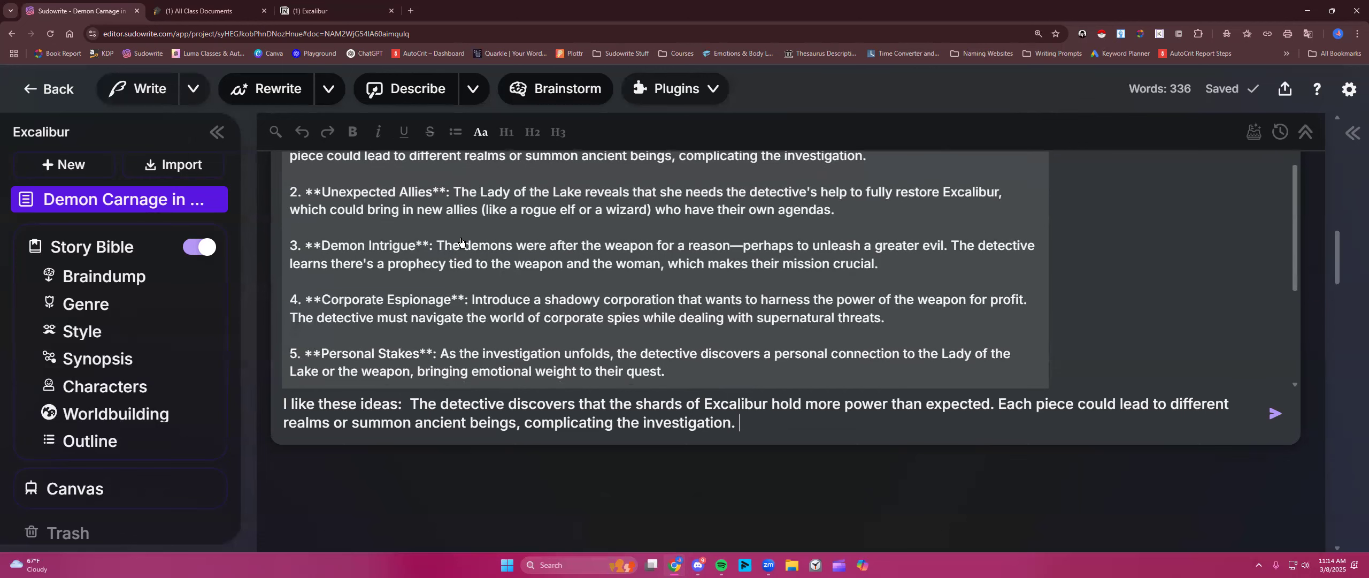
left_click_drag(438, 245, 881, 269)
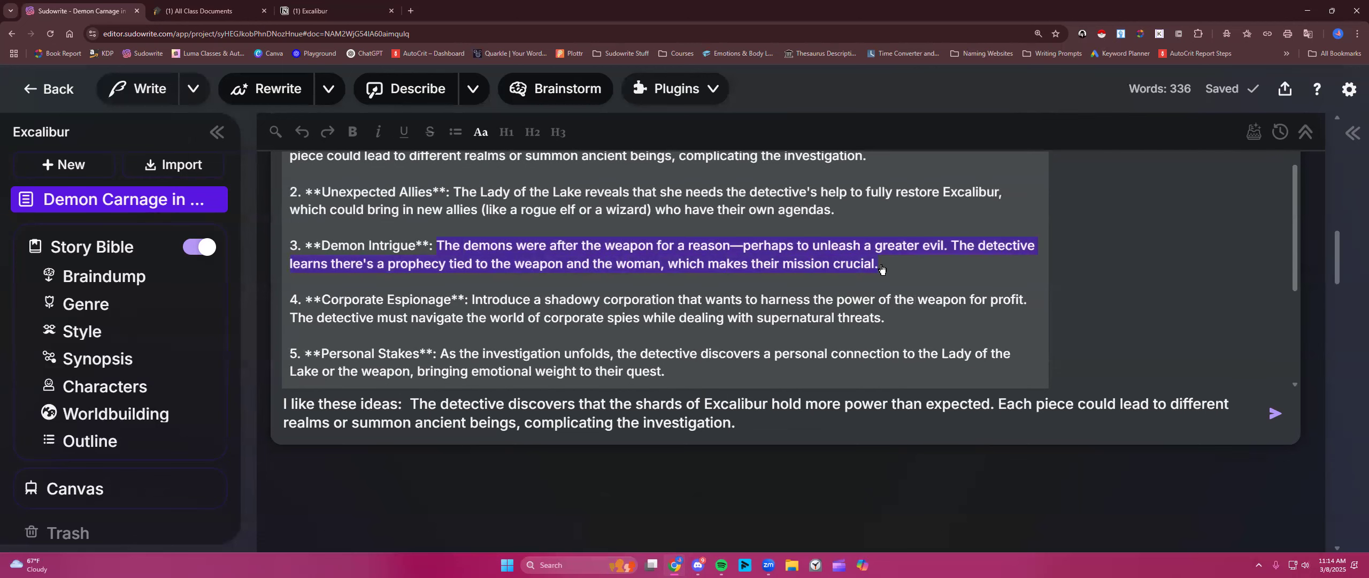
right_click(881, 269)
left_click(887, 270)
right_click(757, 427)
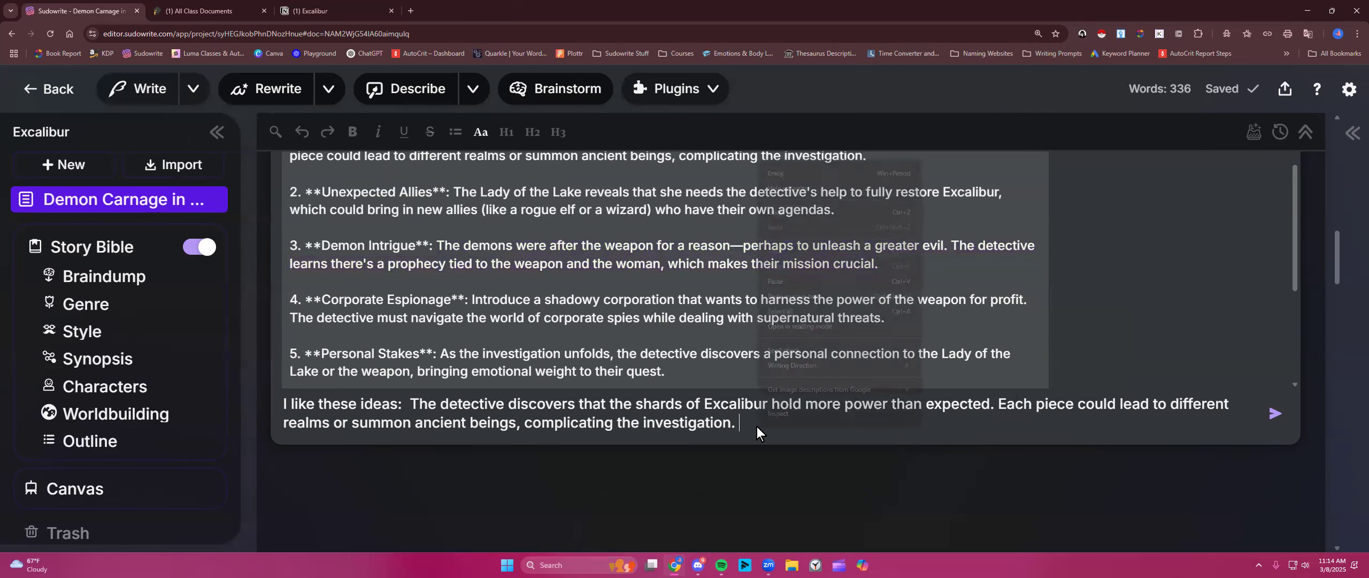
left_click(793, 293)
- Append only the second sentence of the Corporate Espionage suggestion, about corporate spies and supernatural threats, to the Quick Chat message
scroll(793, 287, "down", 2)
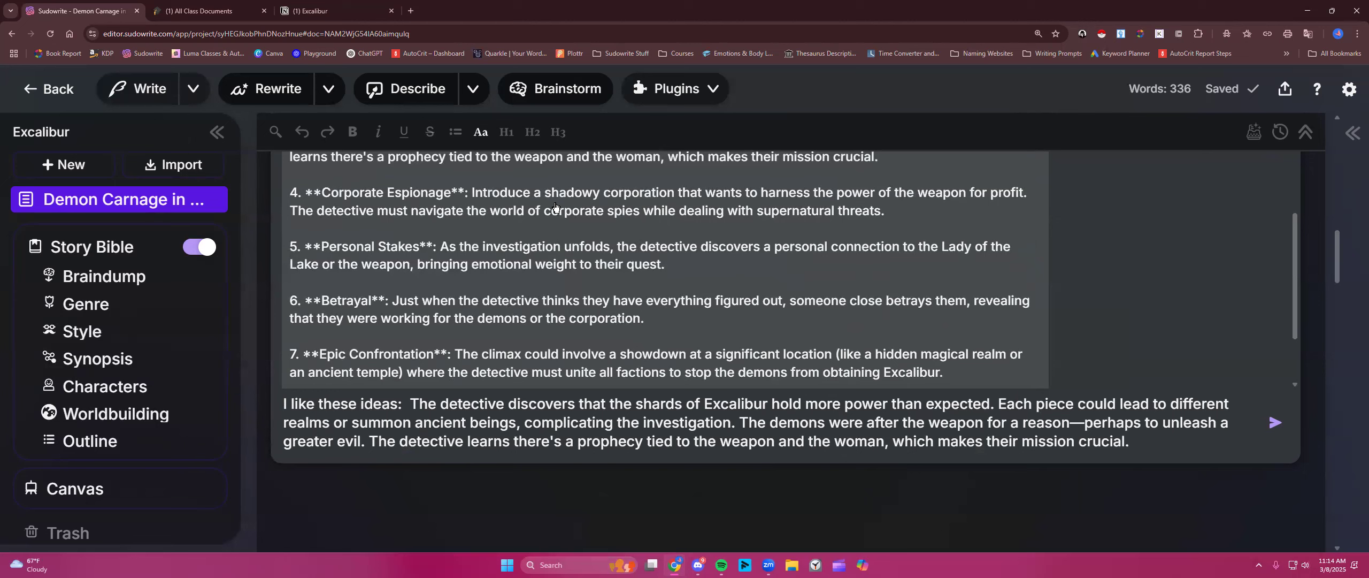
left_click_drag(523, 196, 692, 195)
left_click(725, 210)
left_click_drag(290, 210, 890, 217)
right_click(849, 218)
left_click(873, 229)
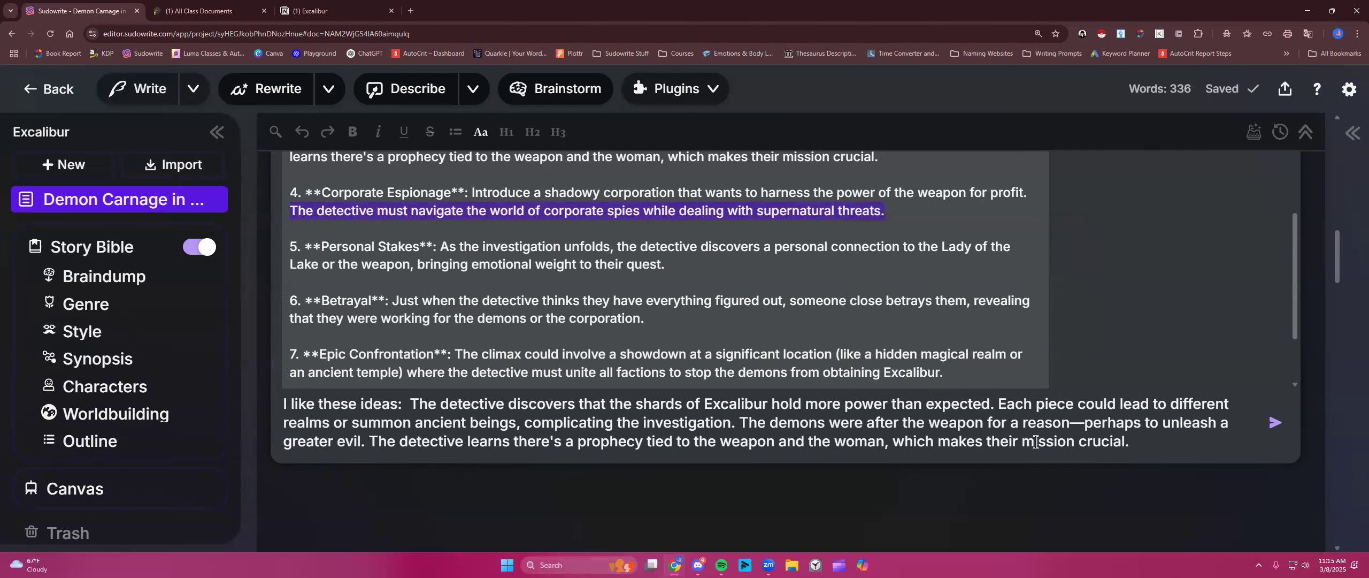
left_click(1151, 442)
key("ctrl+v")
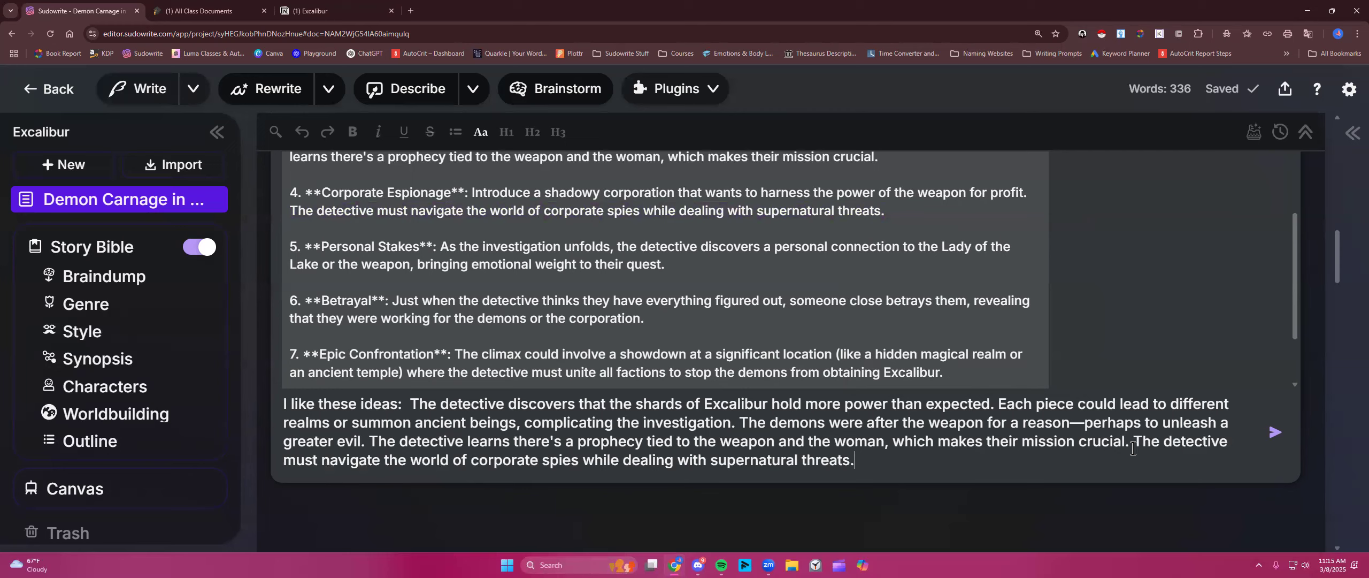
- Shorten the message's corporate spies sentence to "The detective must deal with supernatural threats."
left_click_drag(321, 459, 620, 463)
key("BackSpace")
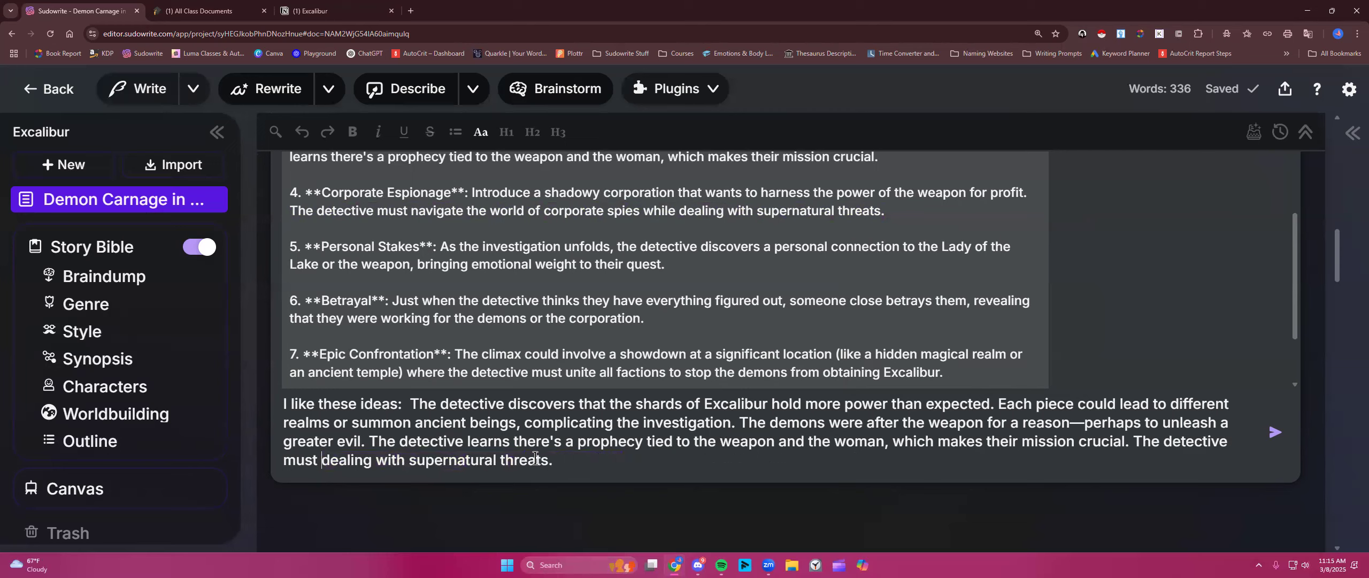
left_click(372, 458)
key("BackSpace")
key("BackSpace")
key("BackSpace")
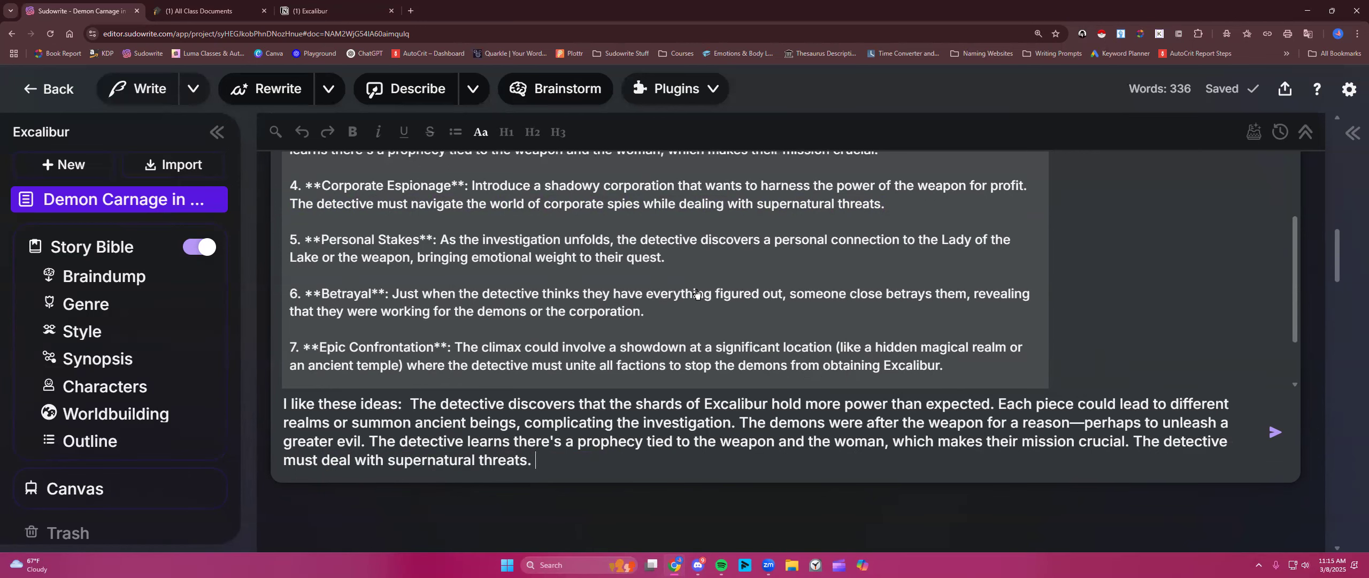
- Append the Betrayal suggestion to the message, ending it at "working for the demons." without the corporation
scroll(824, 252, "down", 1)
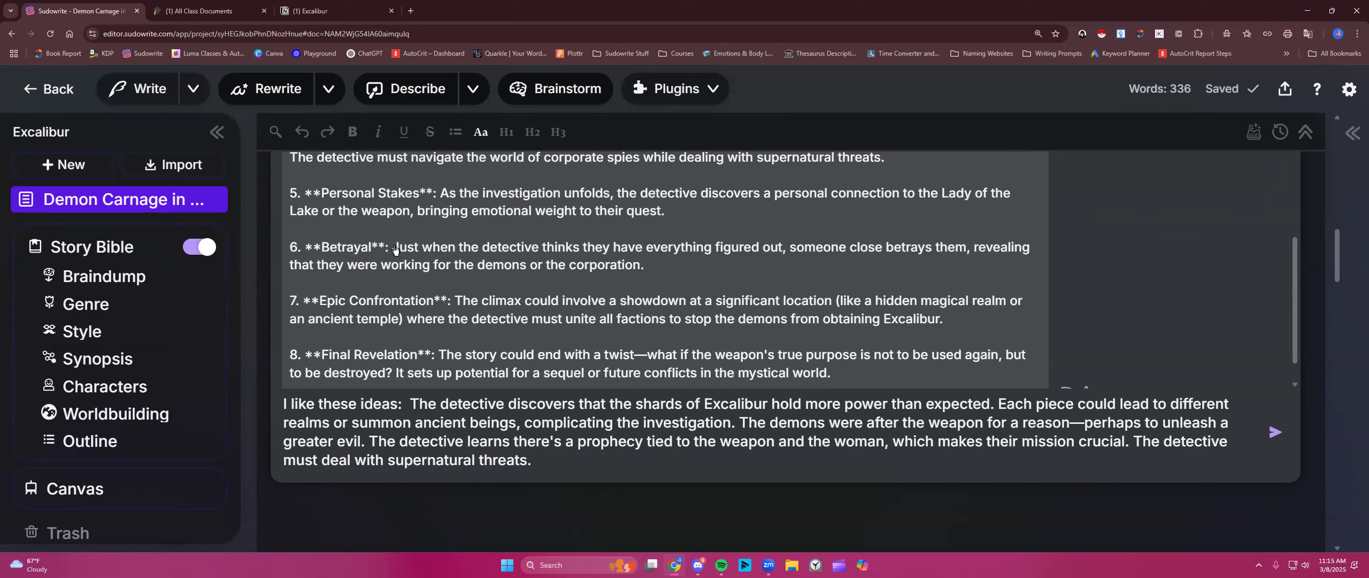
left_click_drag(396, 247, 522, 268)
right_click(509, 260)
left_click(545, 274)
left_click(552, 459)
key("ctrl+v")
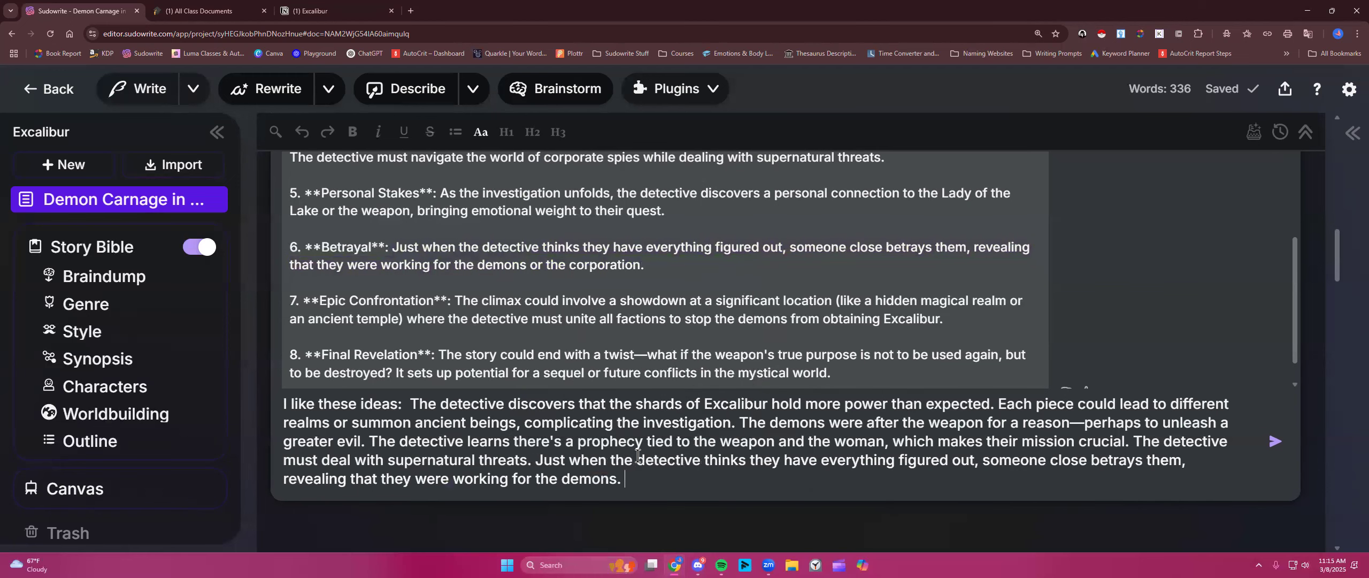
- Append the Final Revelation suggestion's twist about the weapon to the message, ending at "but to be destroyed?"
scroll(565, 306, "down", 1)
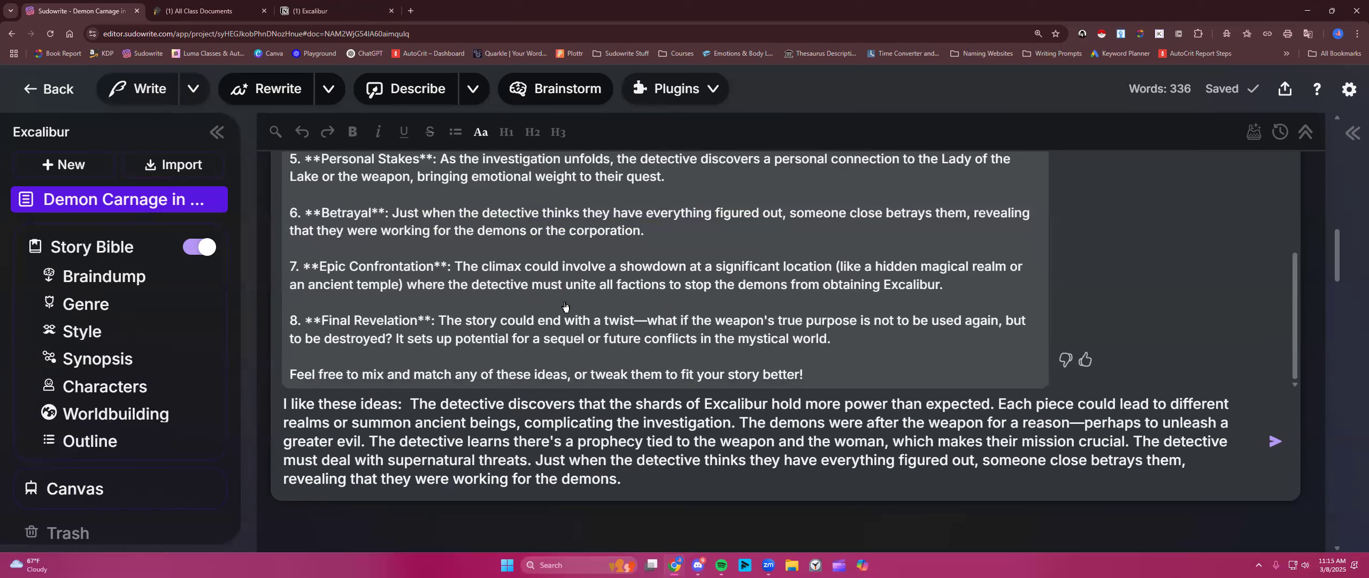
scroll(565, 306, "down", 1)
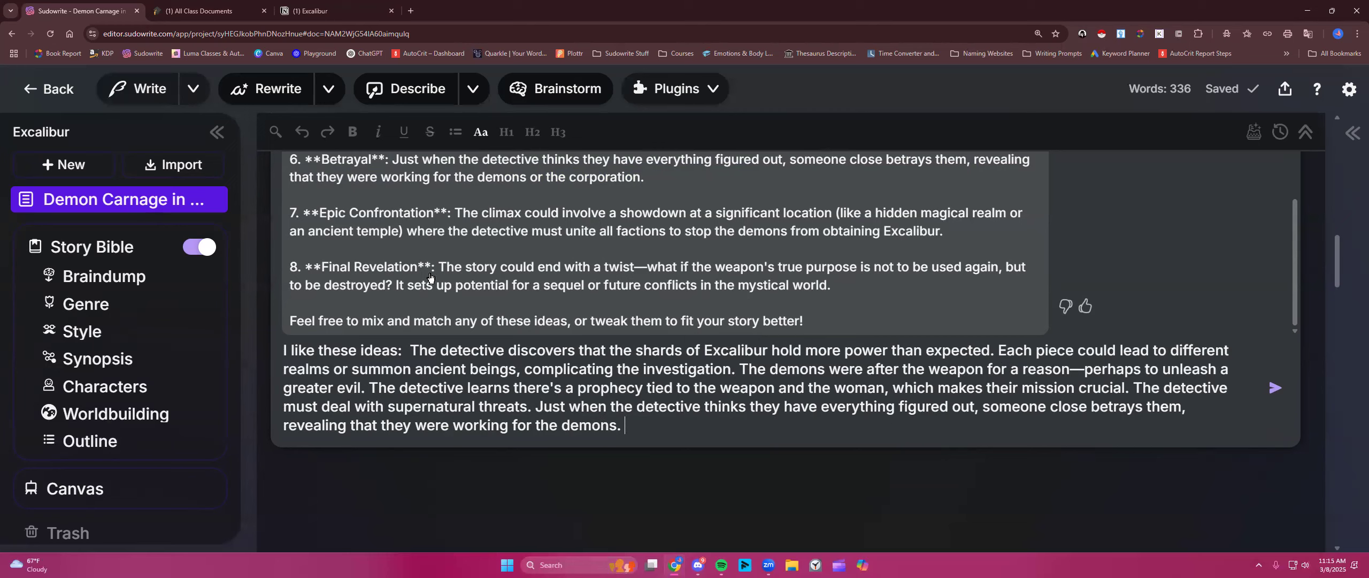
left_click_drag(443, 272, 392, 286)
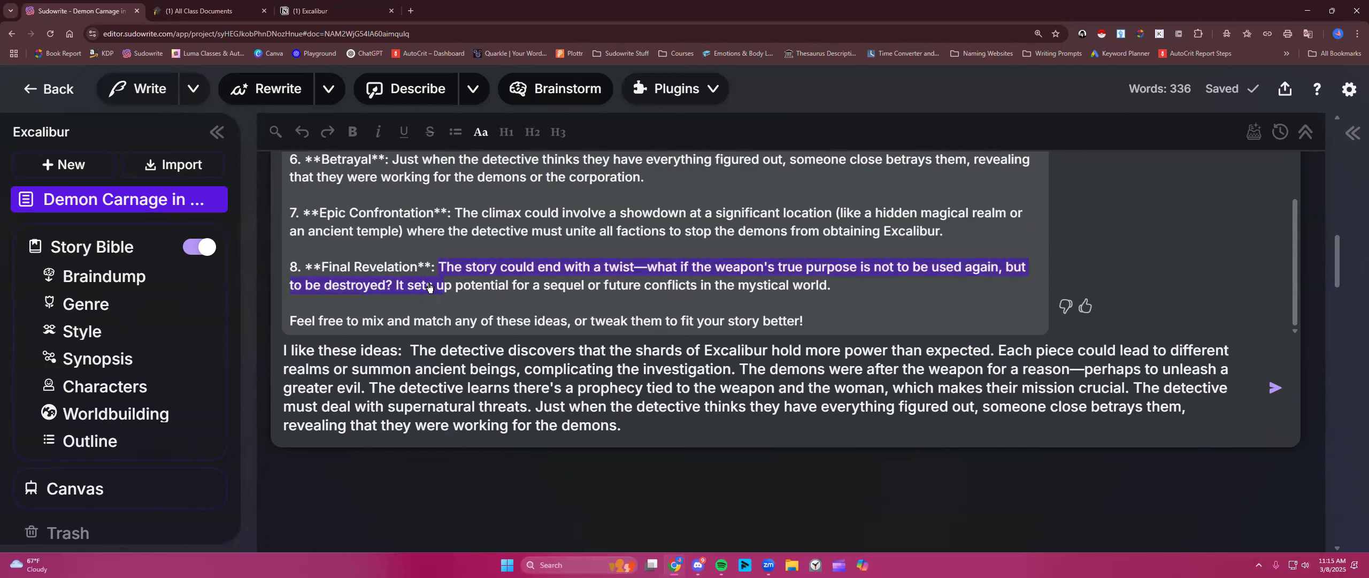
right_click(385, 292)
left_click(415, 299)
left_click(643, 426)
key("ctrl+v")
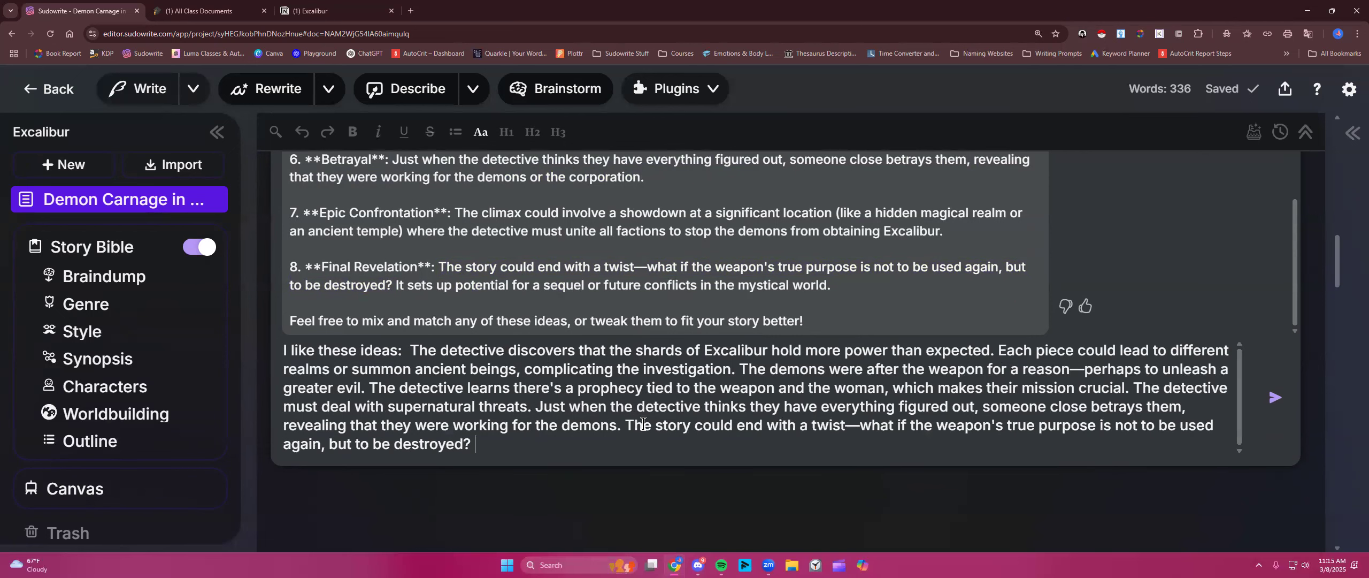
- Add "Using these plot points, give me a comprehensive synopsis of this story." as a separate paragraph and send the message
key("shift+Return")
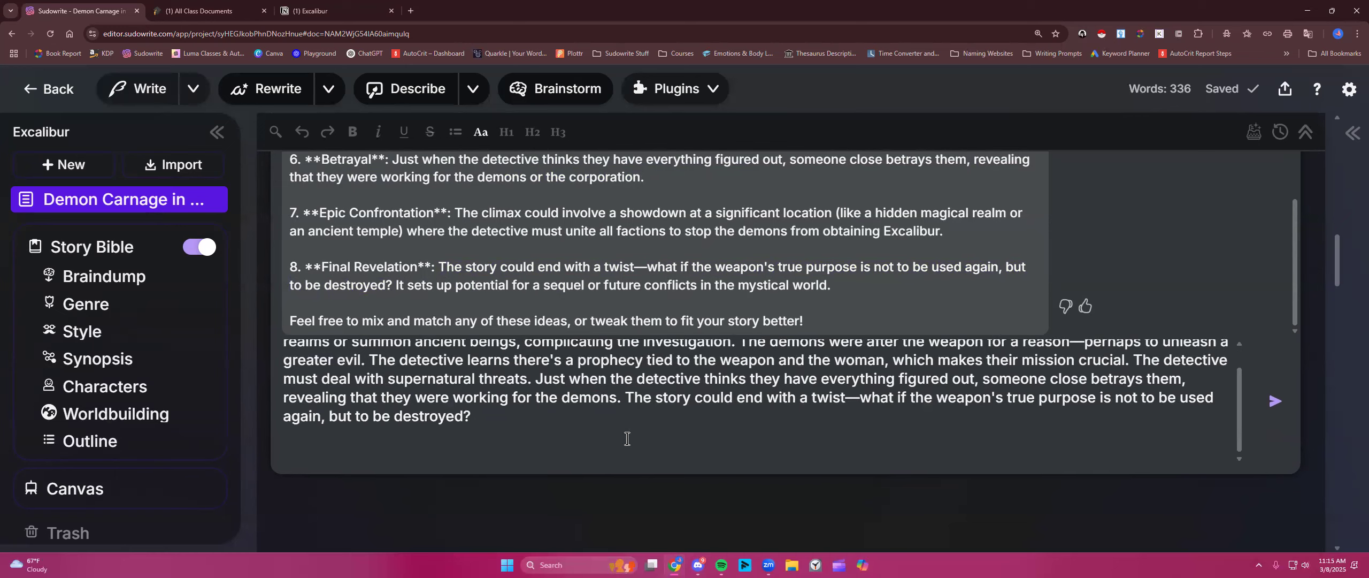
type("Using these plot poi")
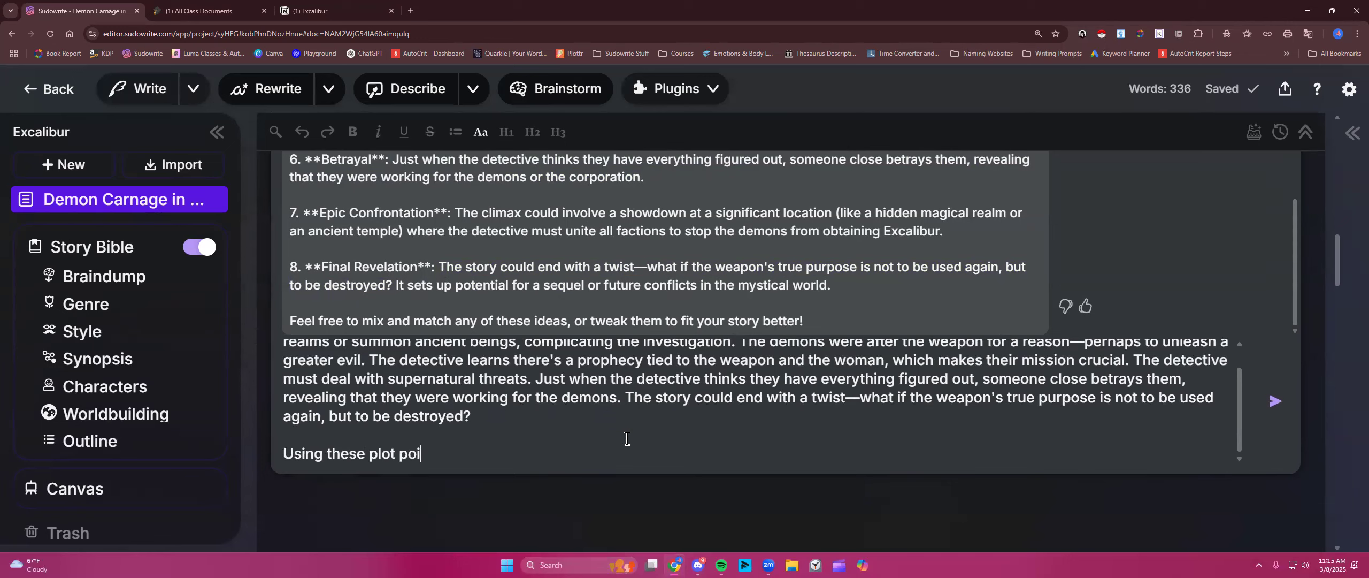
type("nts, give me a comprehensive")
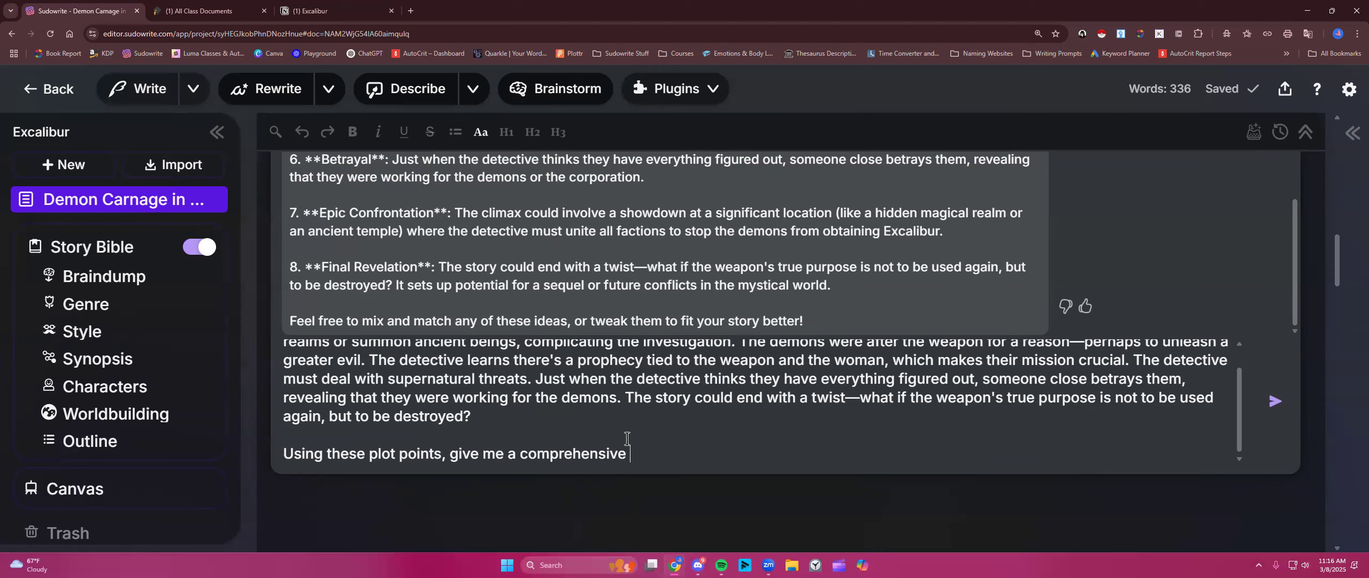
type("synopsis of this")
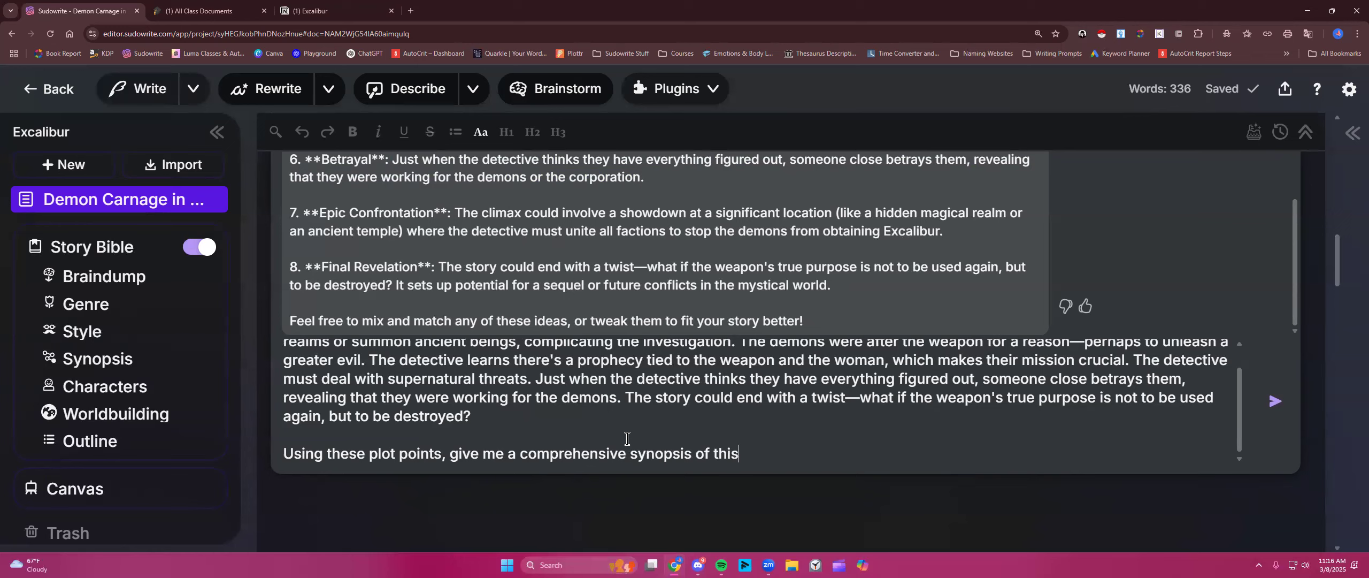
type(" story.")
key("Return")
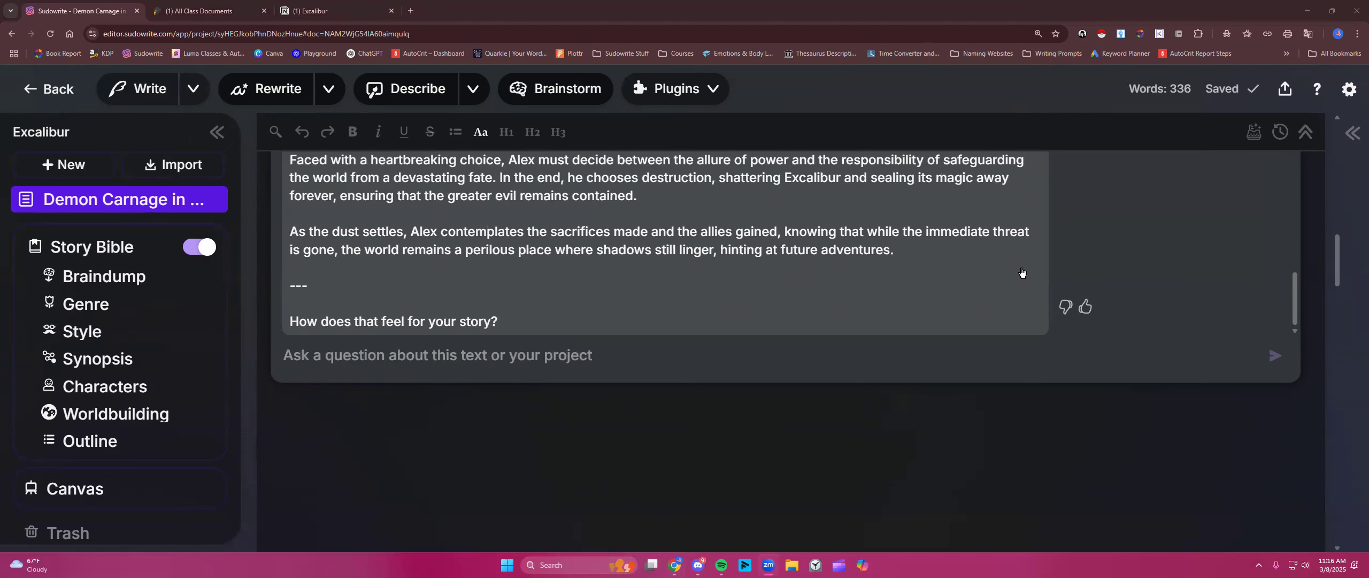
- Review the sent request and the beginning of the synopsis reply, with the page enlarged to 175%
scroll(945, 278, "up", 10)
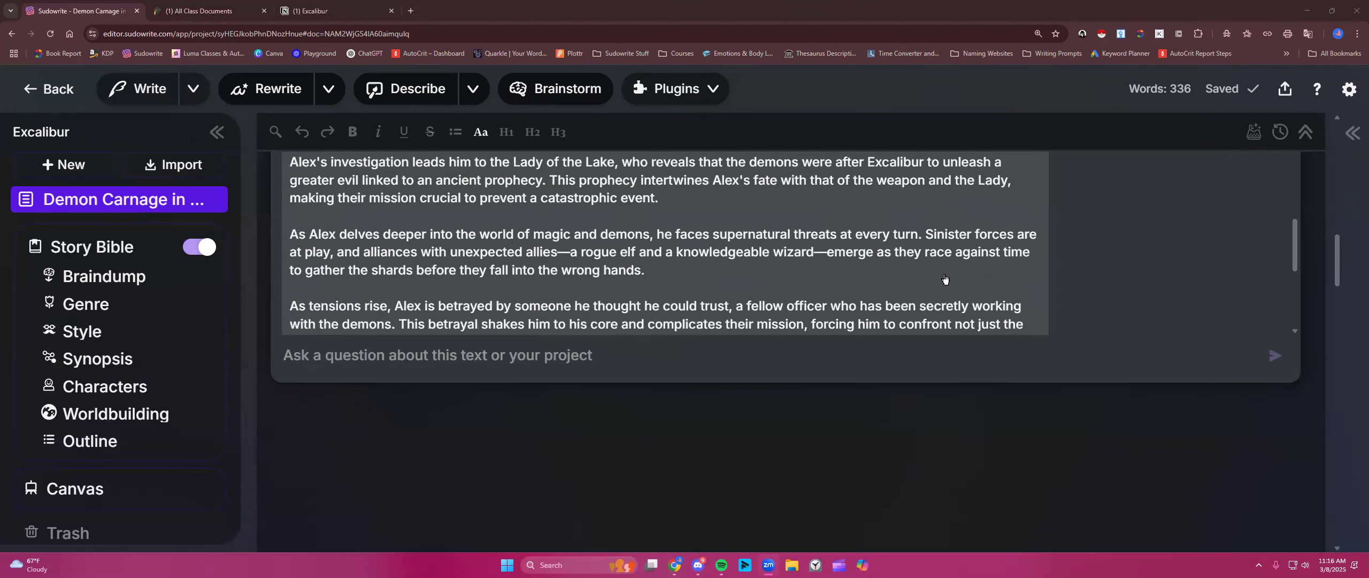
scroll(945, 278, "up", 3)
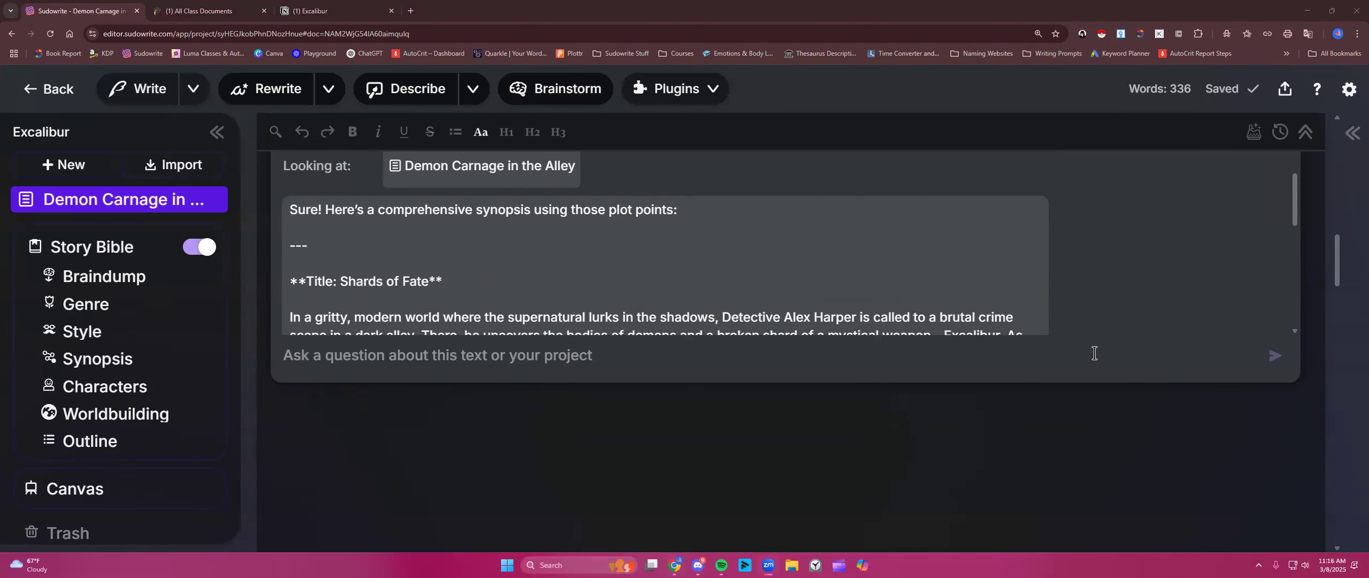
scroll(1125, 344, "up", 5)
scroll(1126, 344, "down", 4)
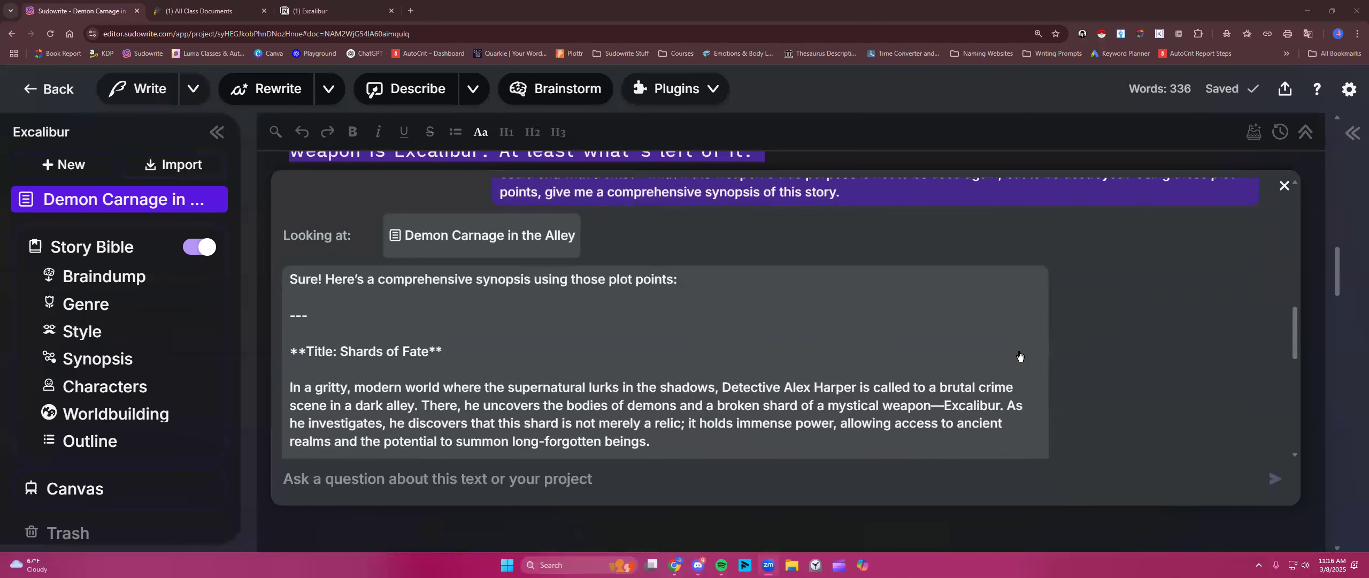
scroll(1129, 348, "up", 1)
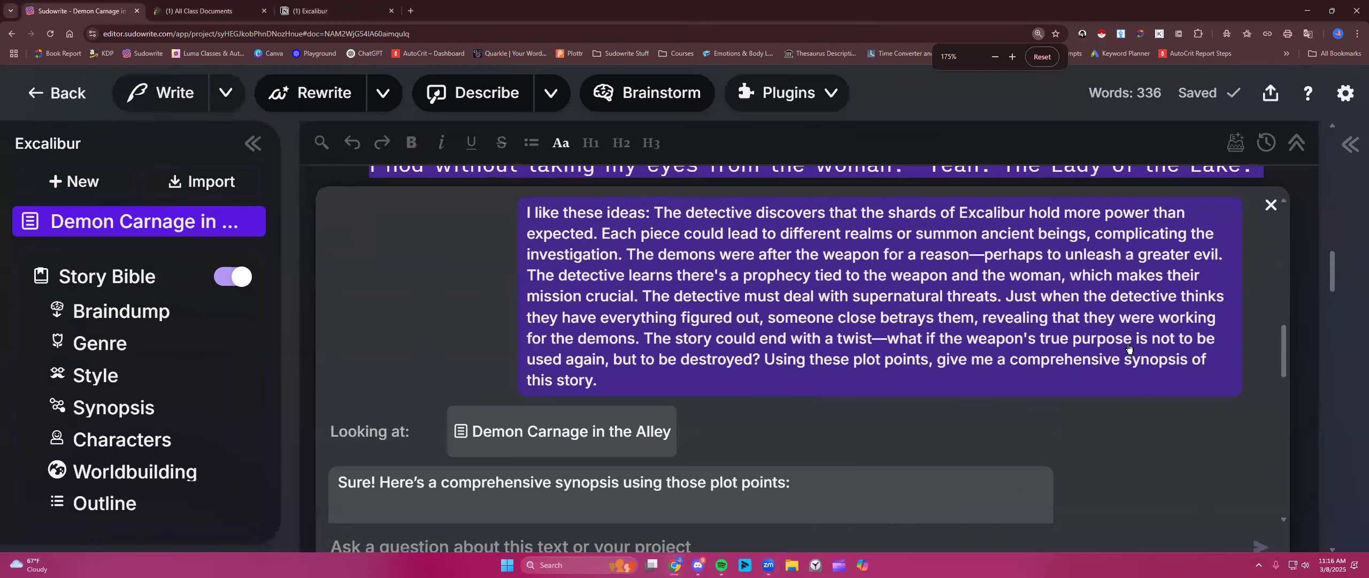
scroll(1097, 342, "down", 5)
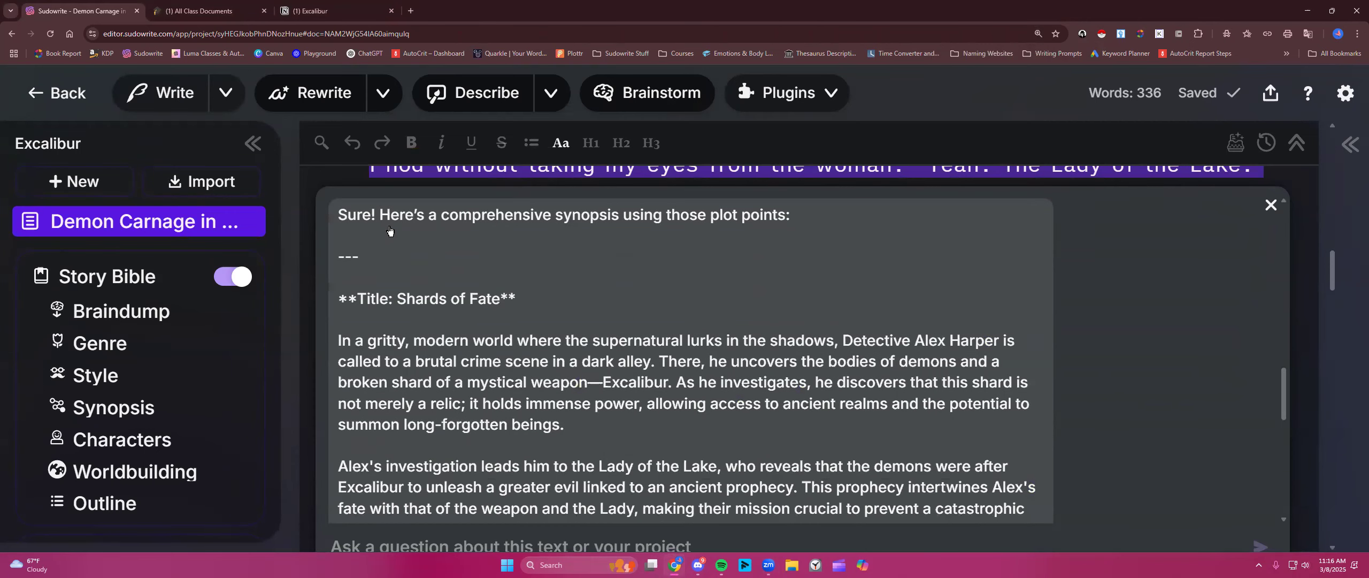
- Copy the synopsis reply from its opening line through "hinting at future adventures." and close the chat
left_click_drag(338, 213, 563, 320)
right_click(525, 290)
left_click(565, 304)
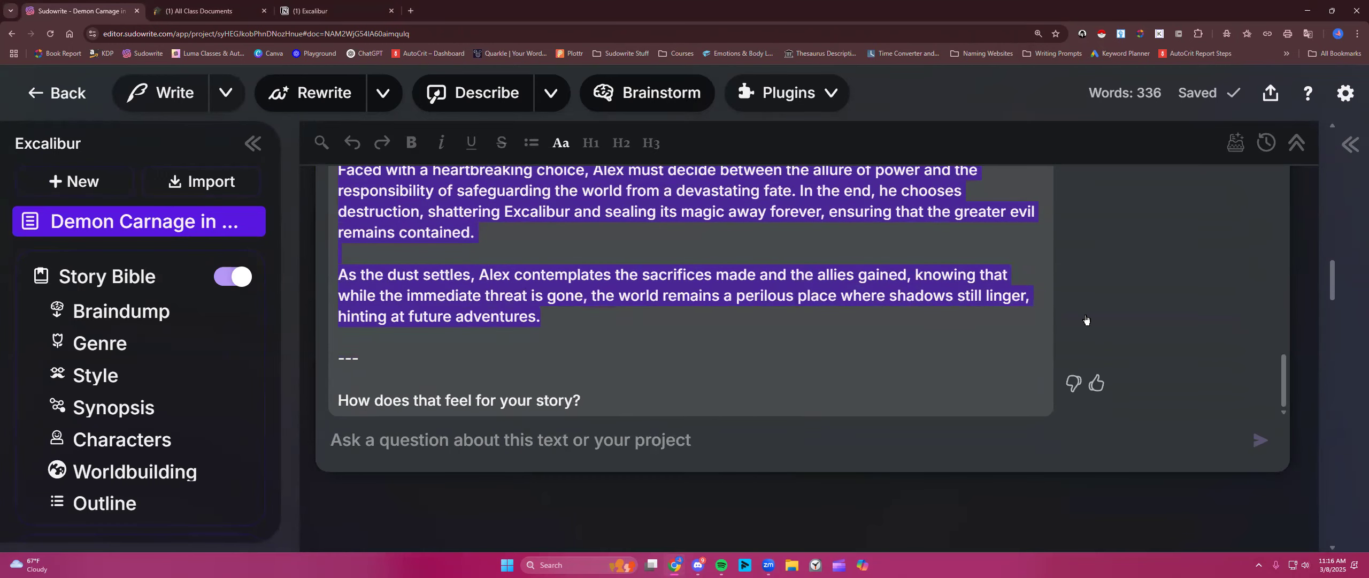
scroll(1203, 289, "up", 5)
scroll(1206, 286, "up", 10)
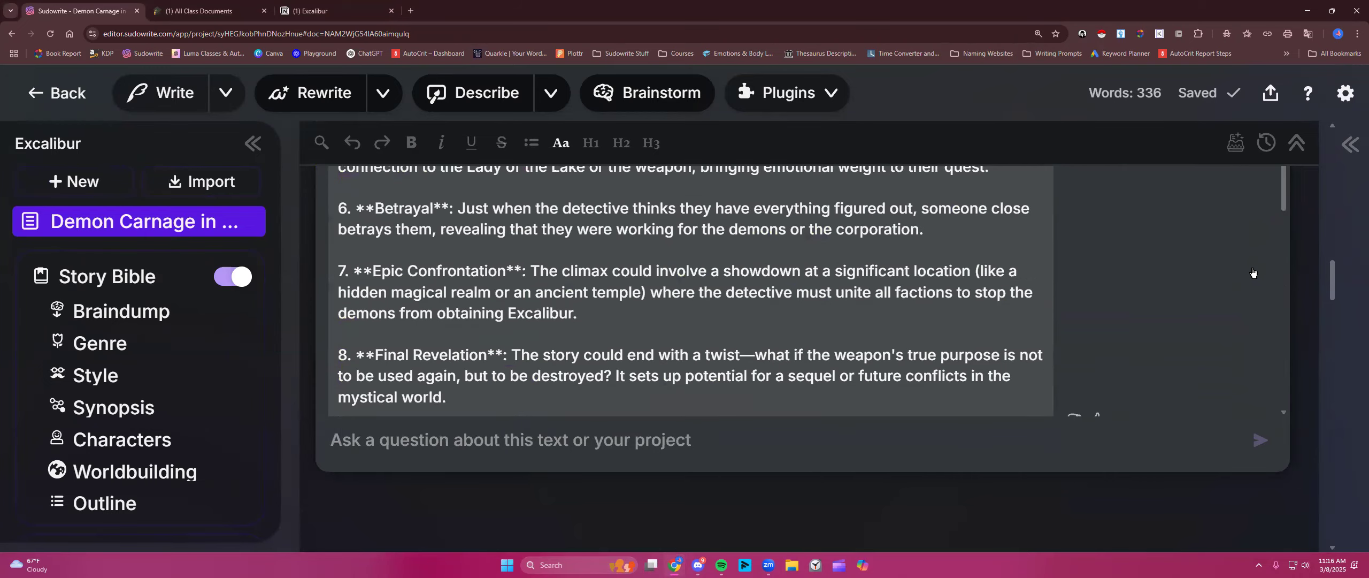
scroll(1297, 260, "up", 2)
left_click(1272, 206)
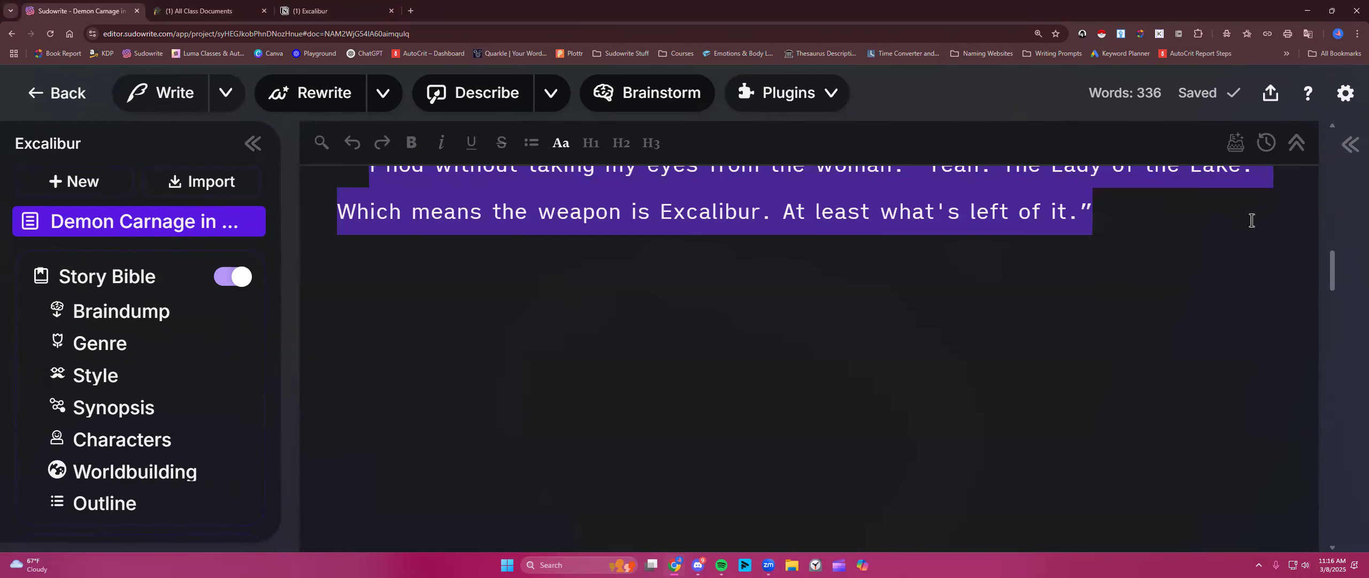
- Create a blank document in the Excalibur project and paste the copied synopsis into its body
scroll(1122, 309, "up", 3)
left_click(928, 223)
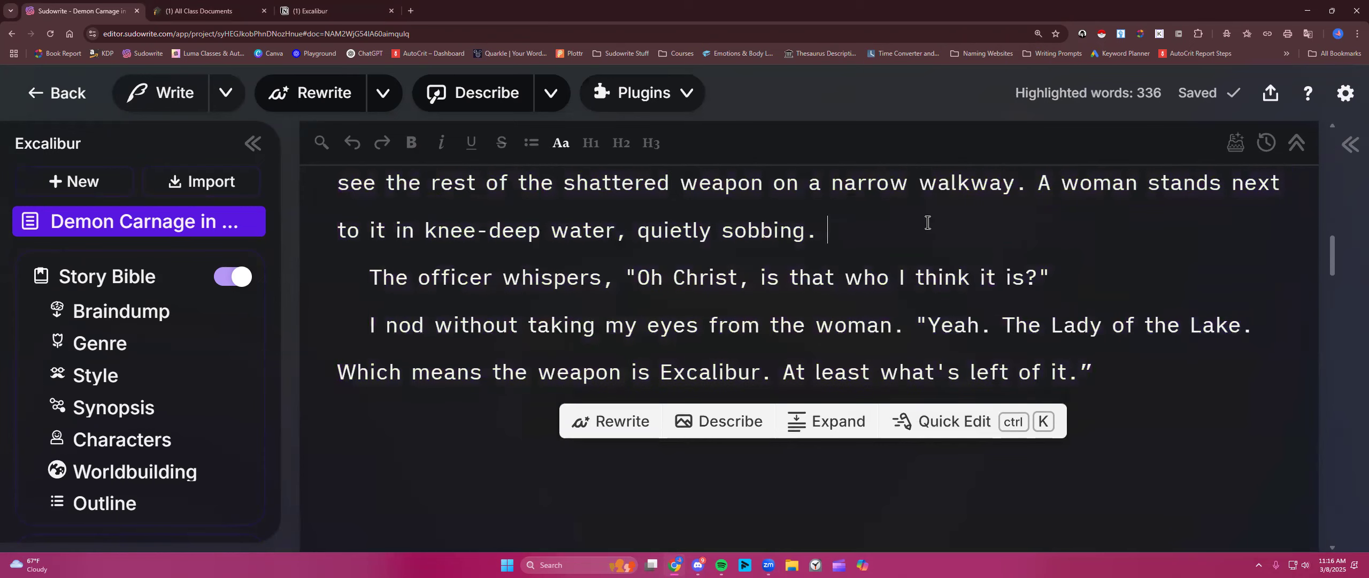
key("ctrl+minus")
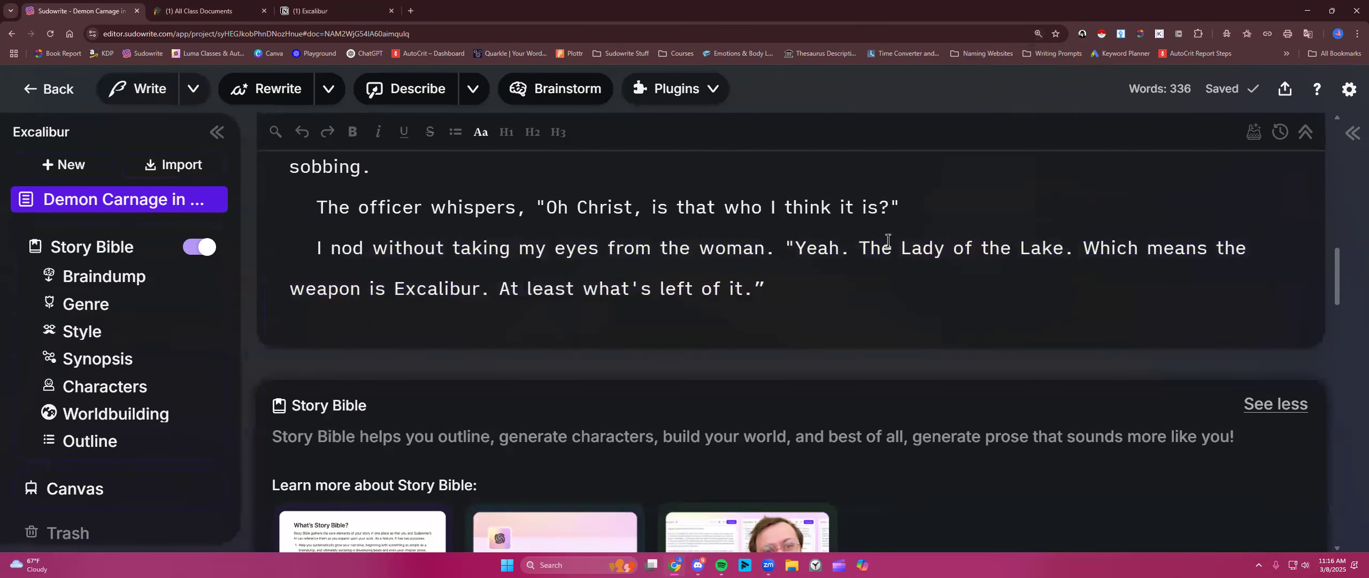
scroll(888, 241, "up", 6)
key("ctrl+minus")
left_click(54, 150)
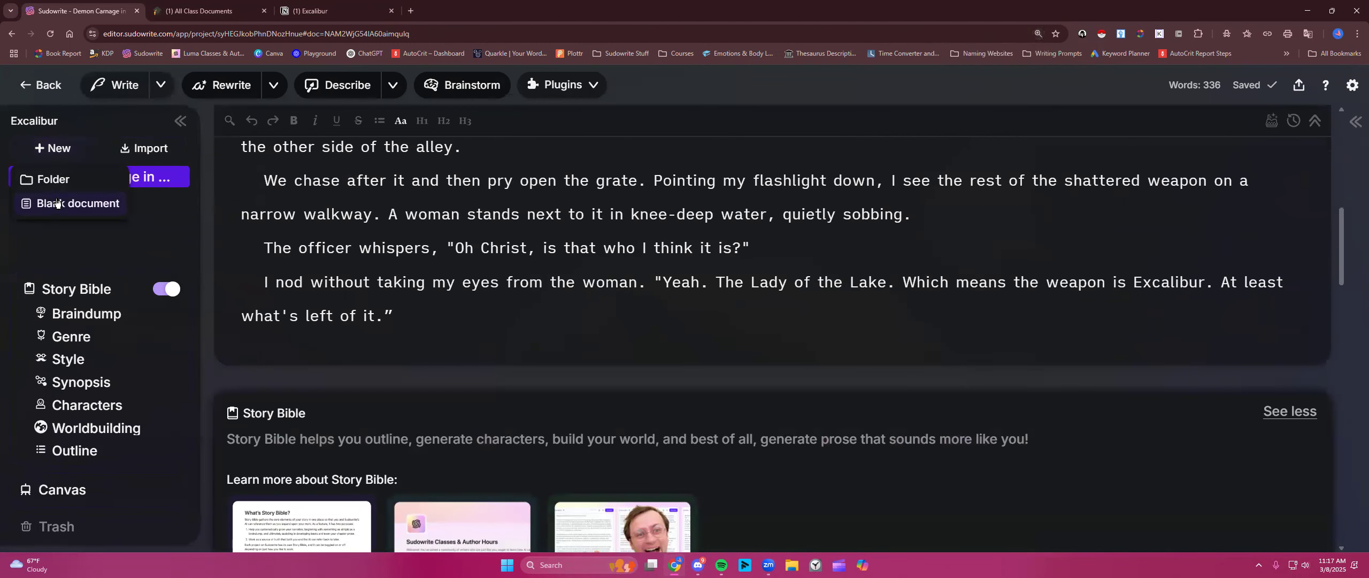
left_click(56, 203)
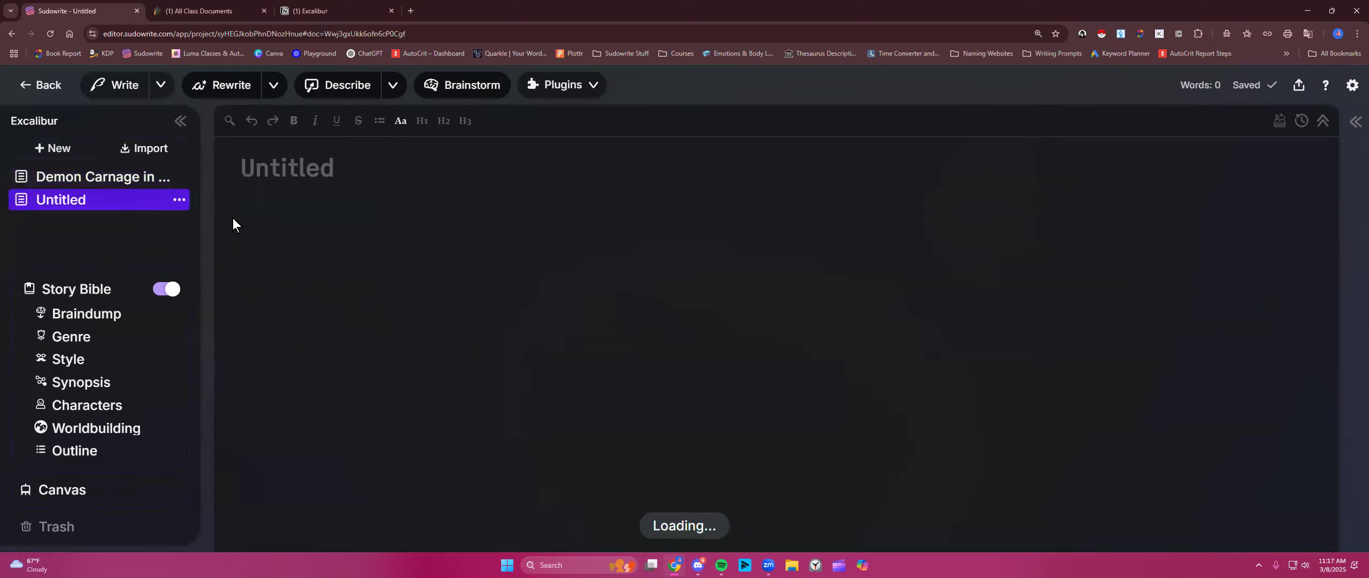
left_click(317, 213)
right_click(318, 214)
left_click(353, 343)
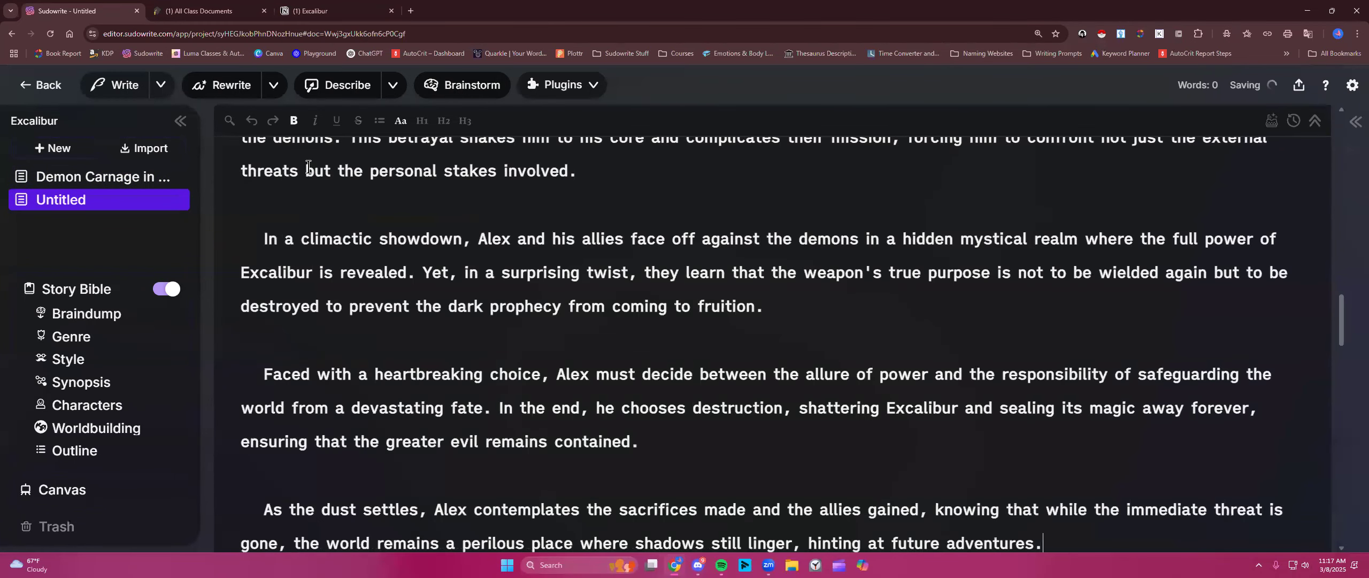
- Replace the new document's title with "Quick Chat"
scroll(357, 257, "up", 16)
scroll(358, 239, "up", 10)
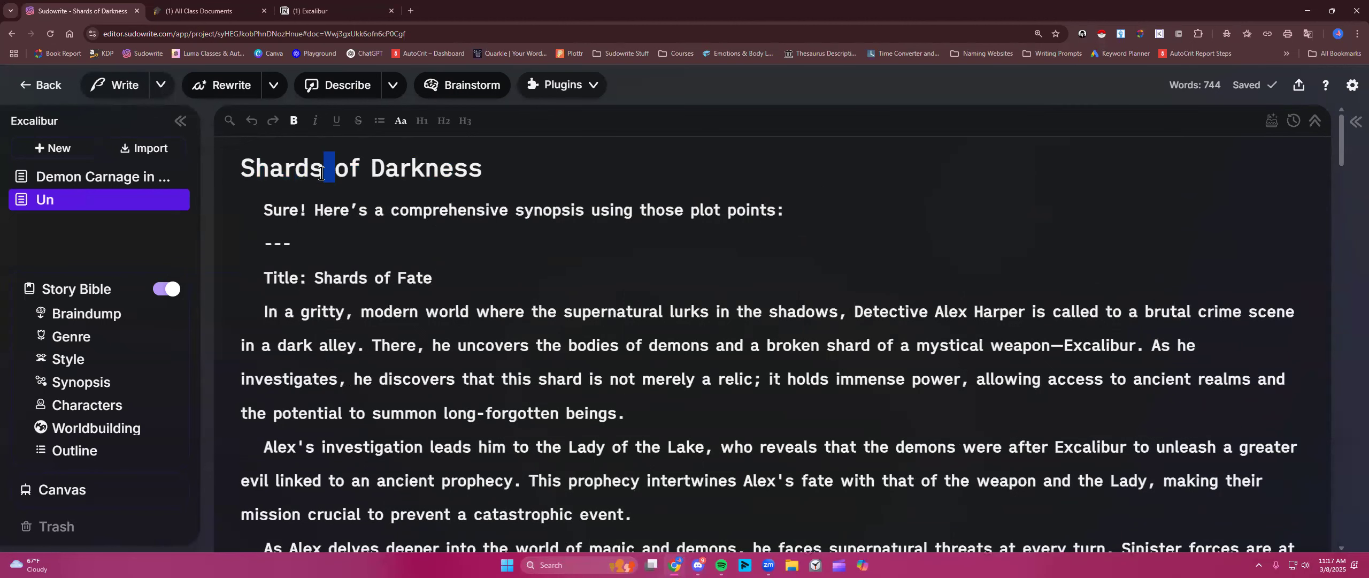
triple_click(321, 172)
type("Quick Chat")
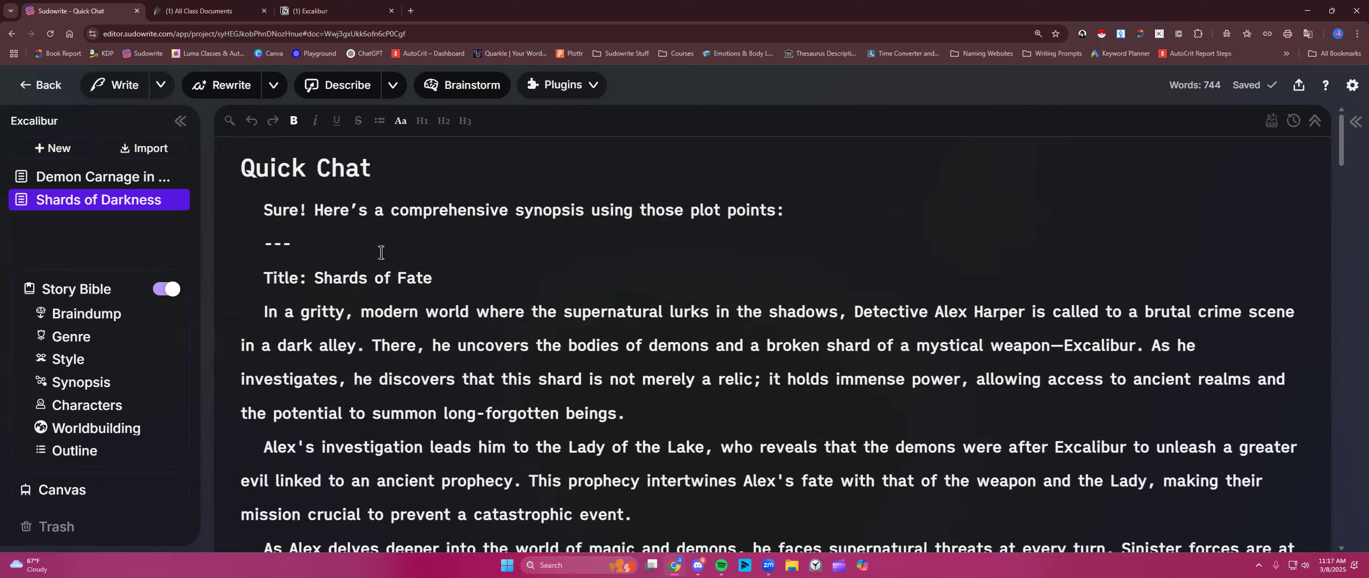
- Delete "—Excalibur" after "mystical weapon" in the synopsis's first paragraph
scroll(383, 252, "down", 2)
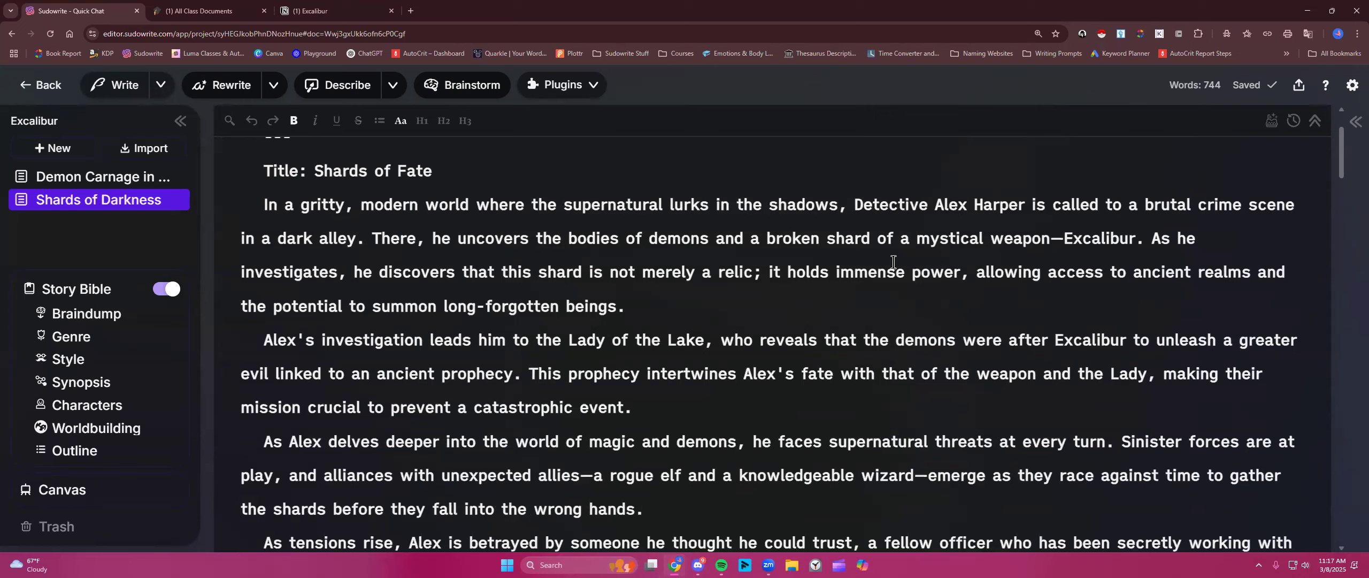
left_click_drag(1051, 234, 1139, 238)
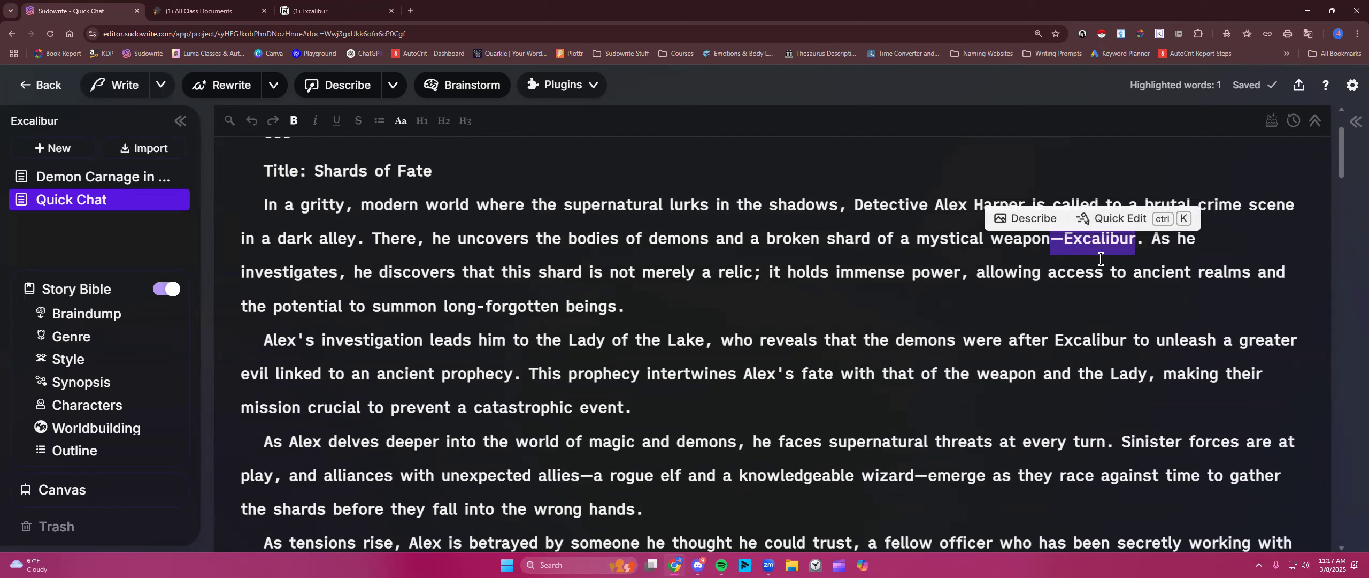
key("BackSpace")
scroll(901, 266, "up", 1)
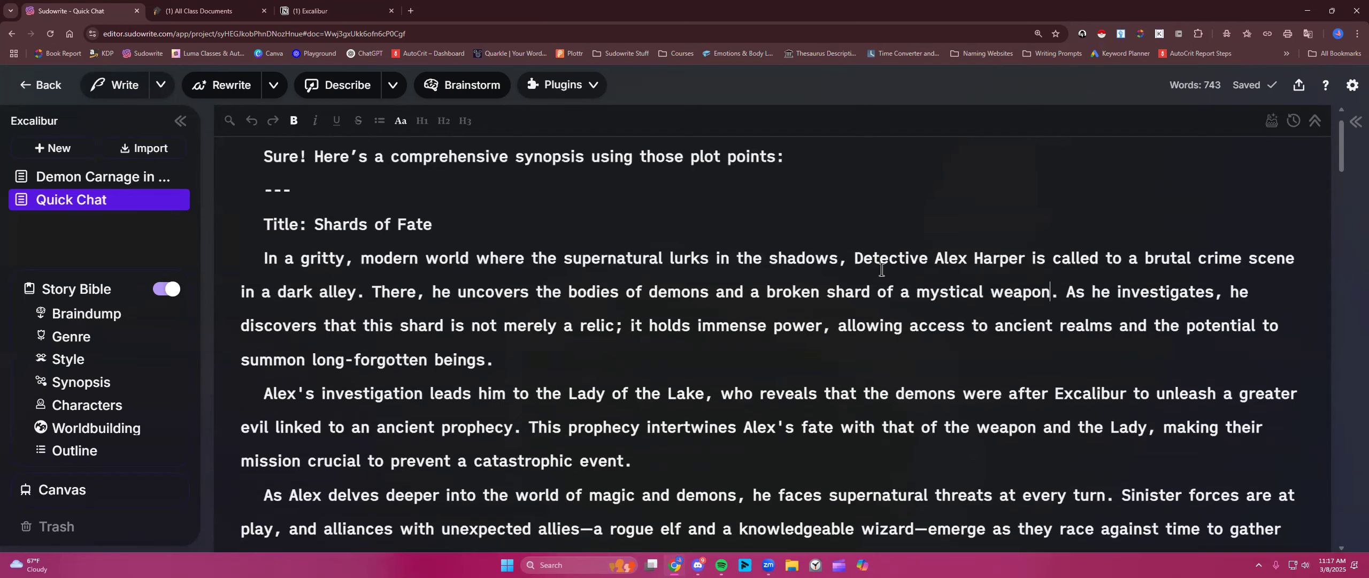
- Check the ending of the Demon Carnage scene document for where the weapon is identified
left_click(101, 179)
scroll(344, 255, "down", 2)
scroll(344, 255, "down", 5)
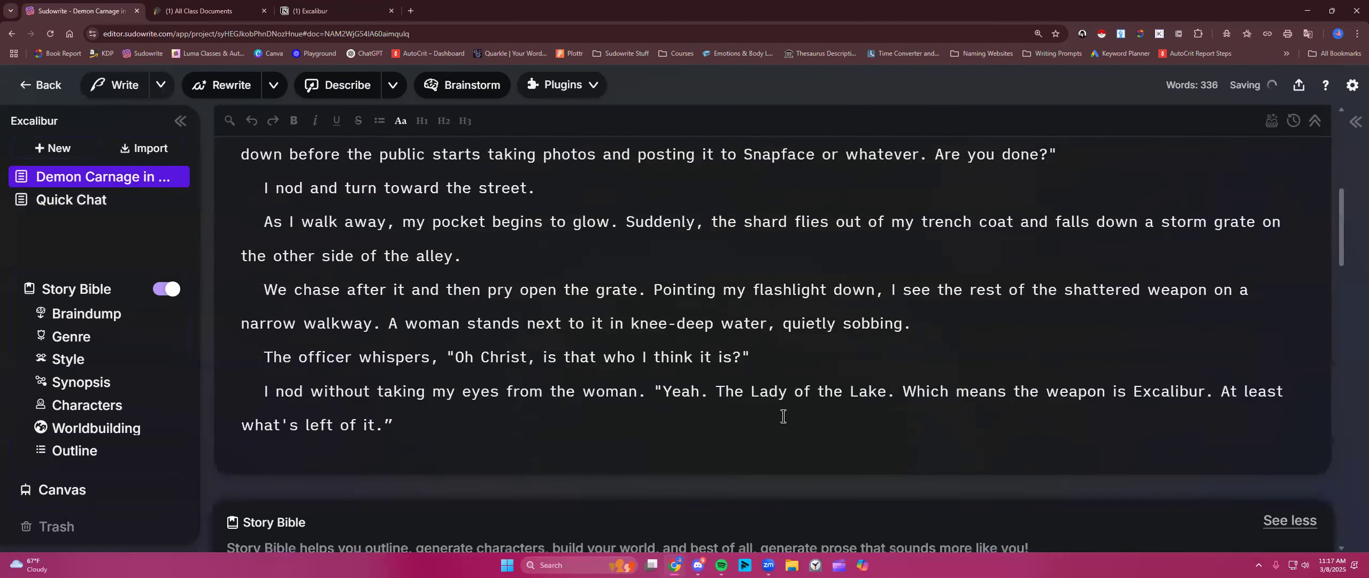
scroll(869, 372, "down", 4)
scroll(869, 372, "up", 6)
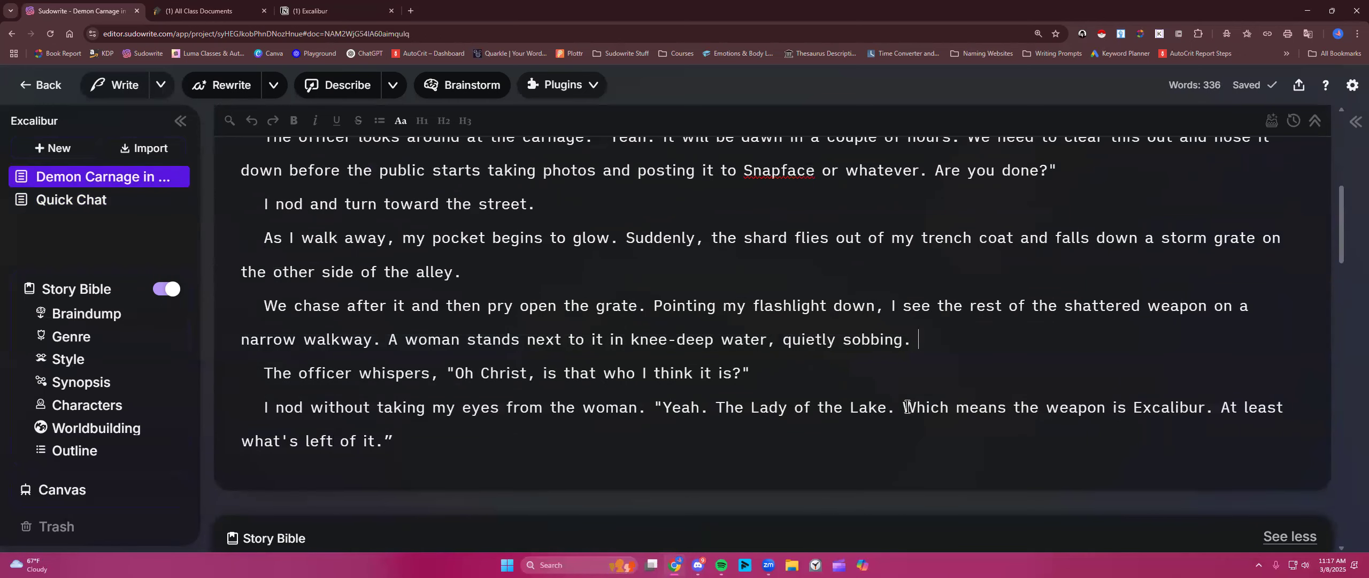
left_click_drag(901, 401, 916, 425)
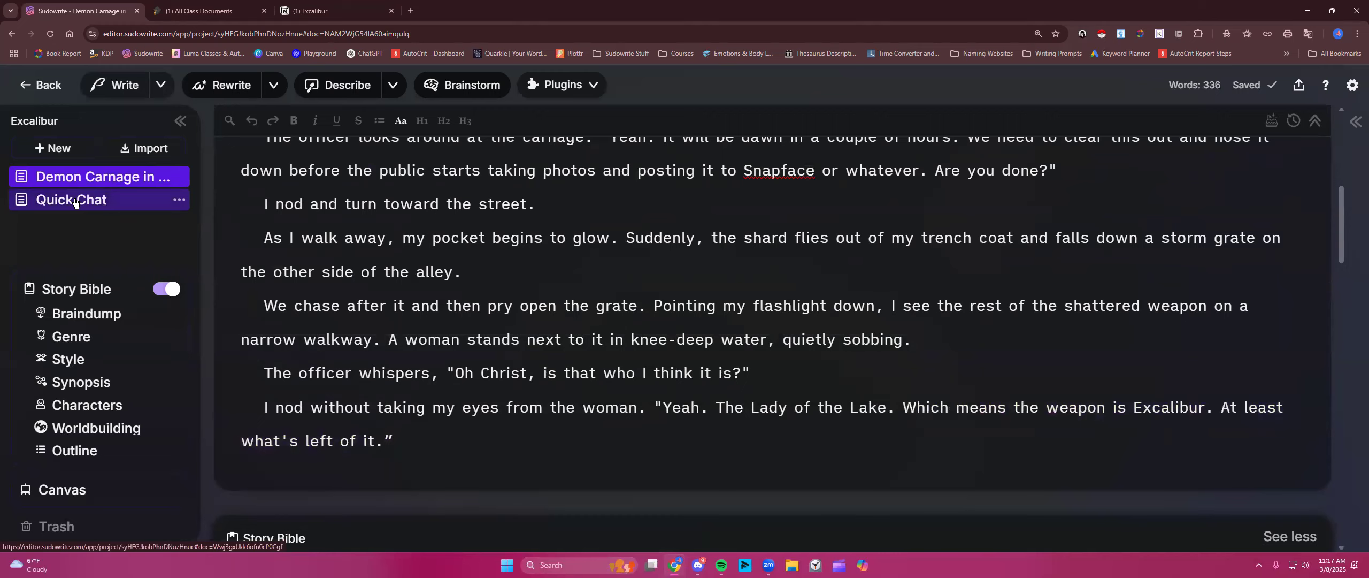
- Read the synopsis in the Quick Chat document through to its end, examining the allies, the betrayal and the closing paragraphs
left_click(141, 209)
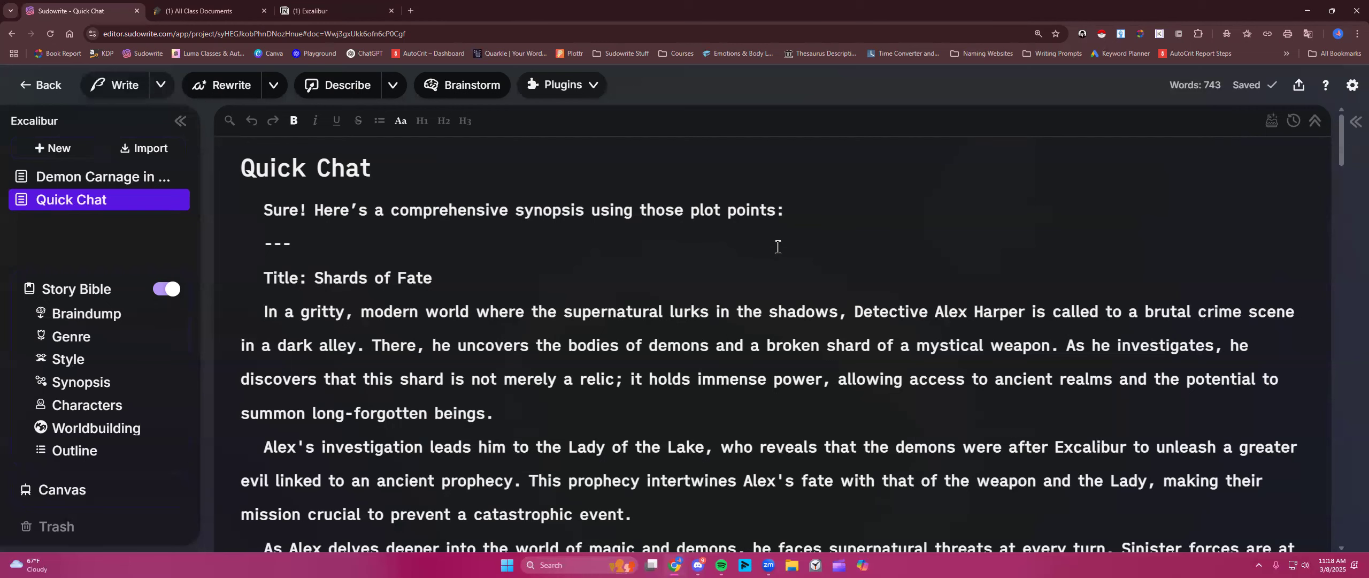
scroll(511, 289, "down", 2)
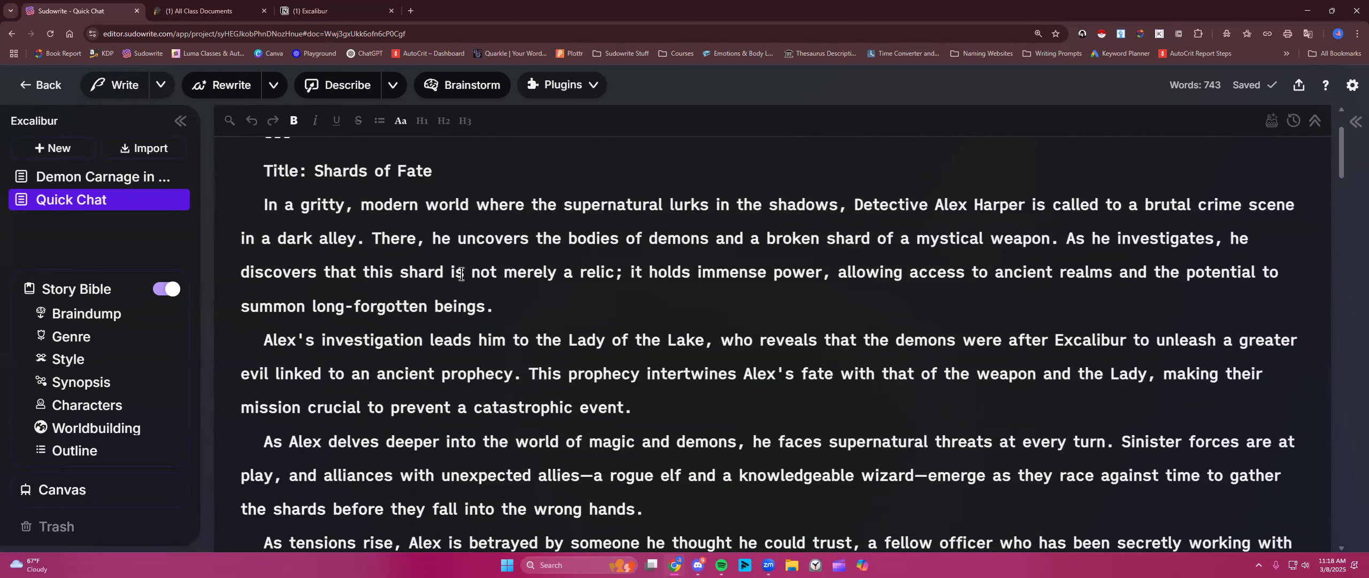
scroll(461, 275, "down", 1)
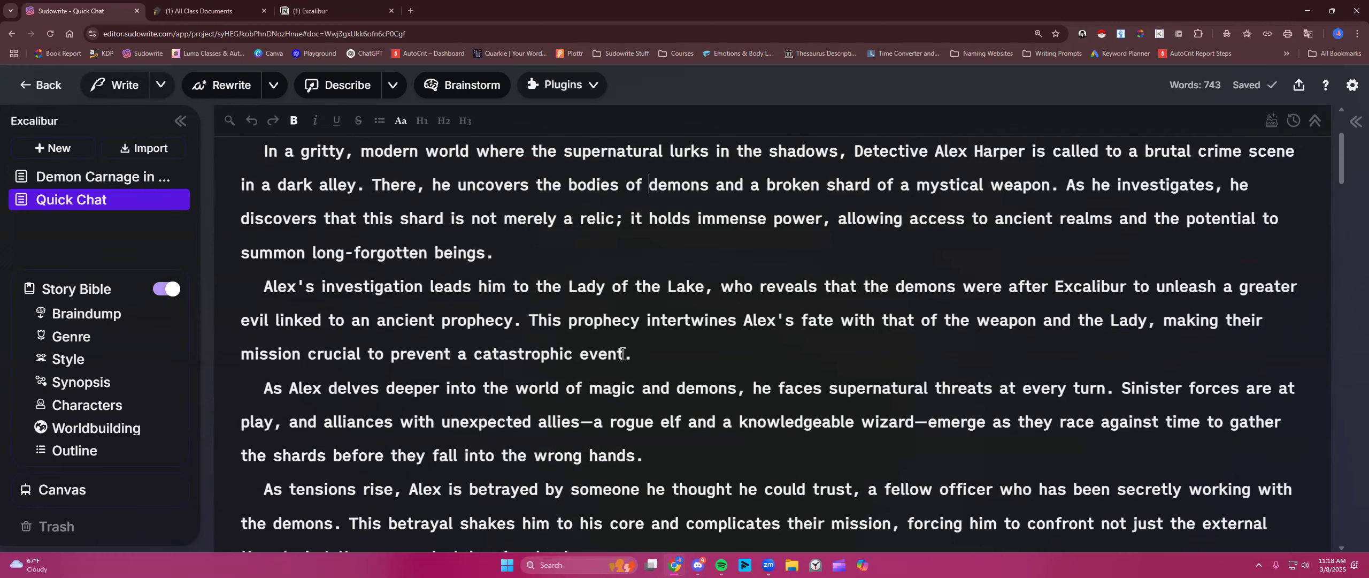
scroll(649, 355, "down", 1)
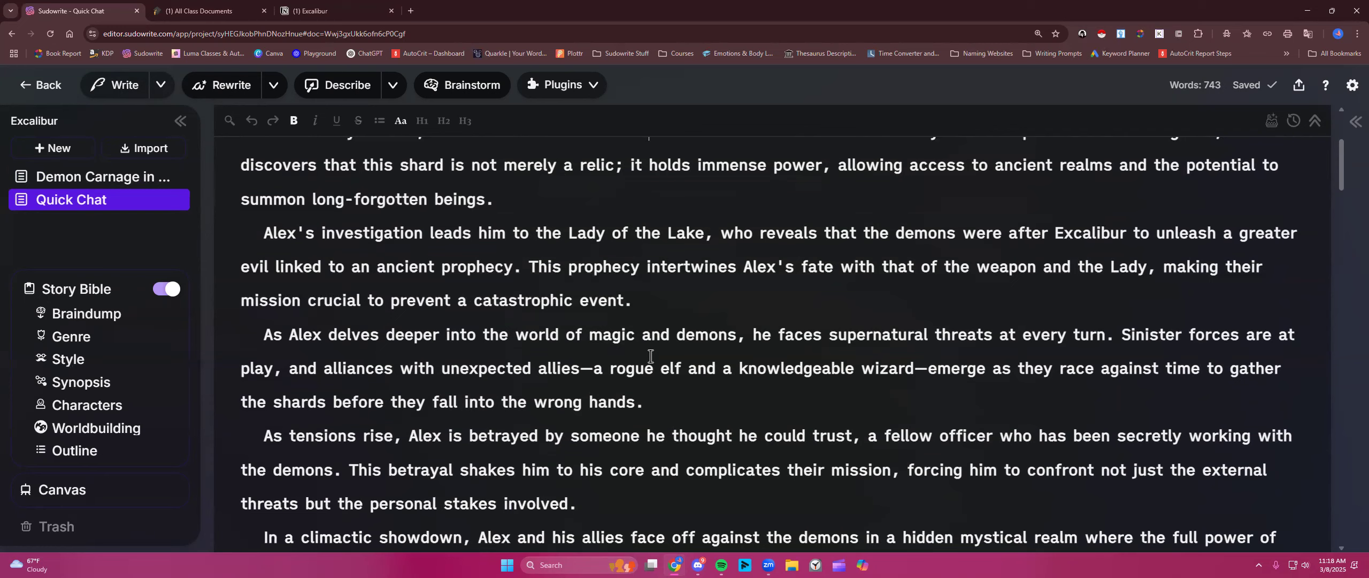
scroll(651, 356, "down", 1)
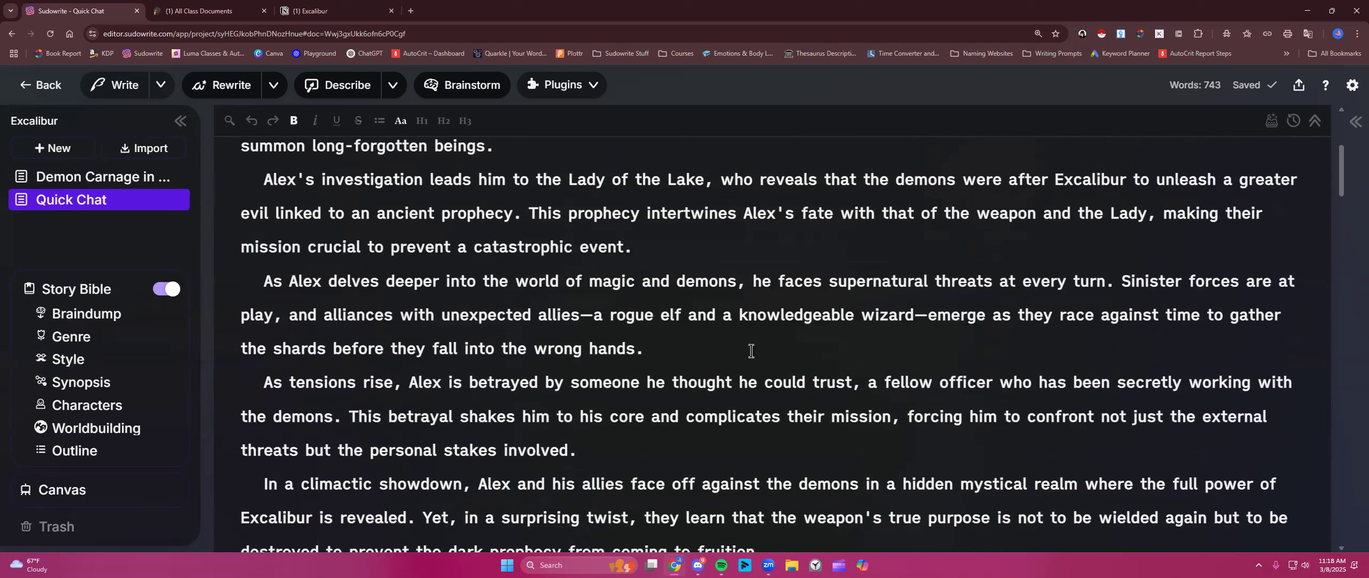
left_click_drag(610, 315, 920, 322)
left_click(921, 347)
double_click(870, 316)
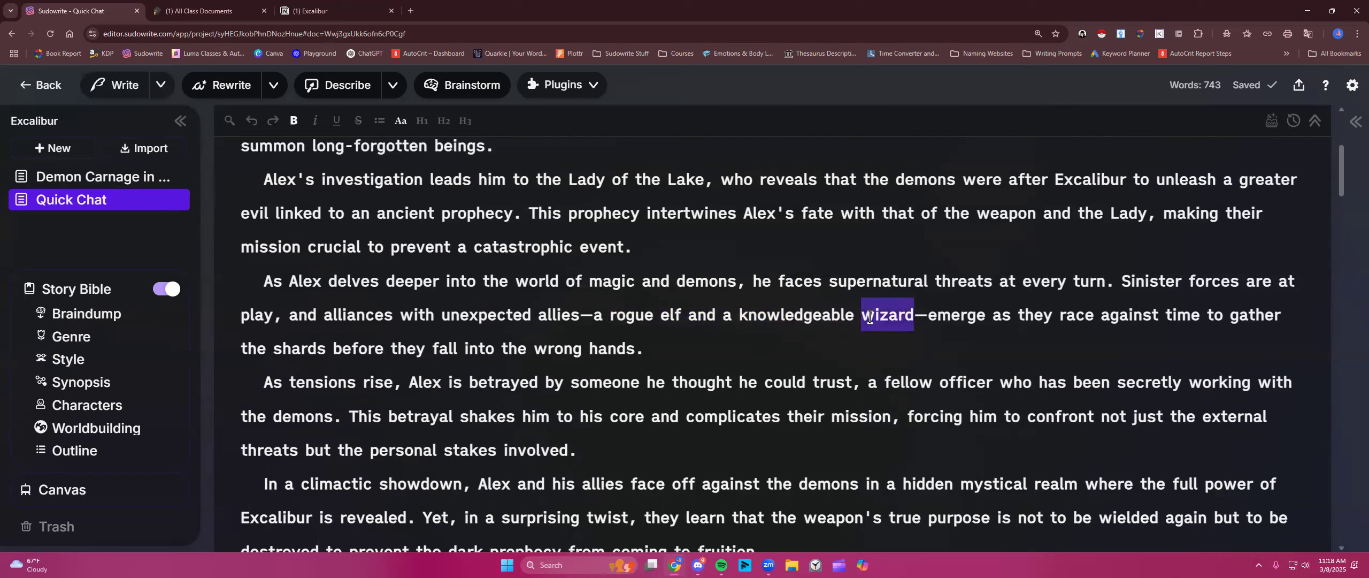
left_click(823, 336)
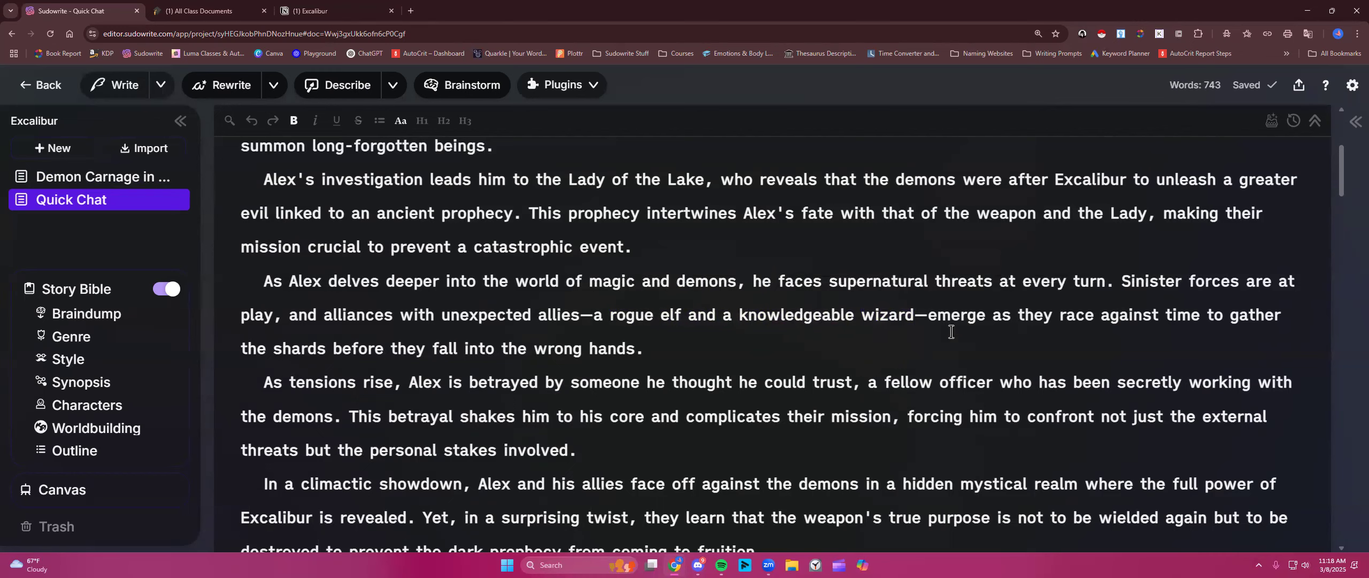
scroll(442, 378, "down", 2)
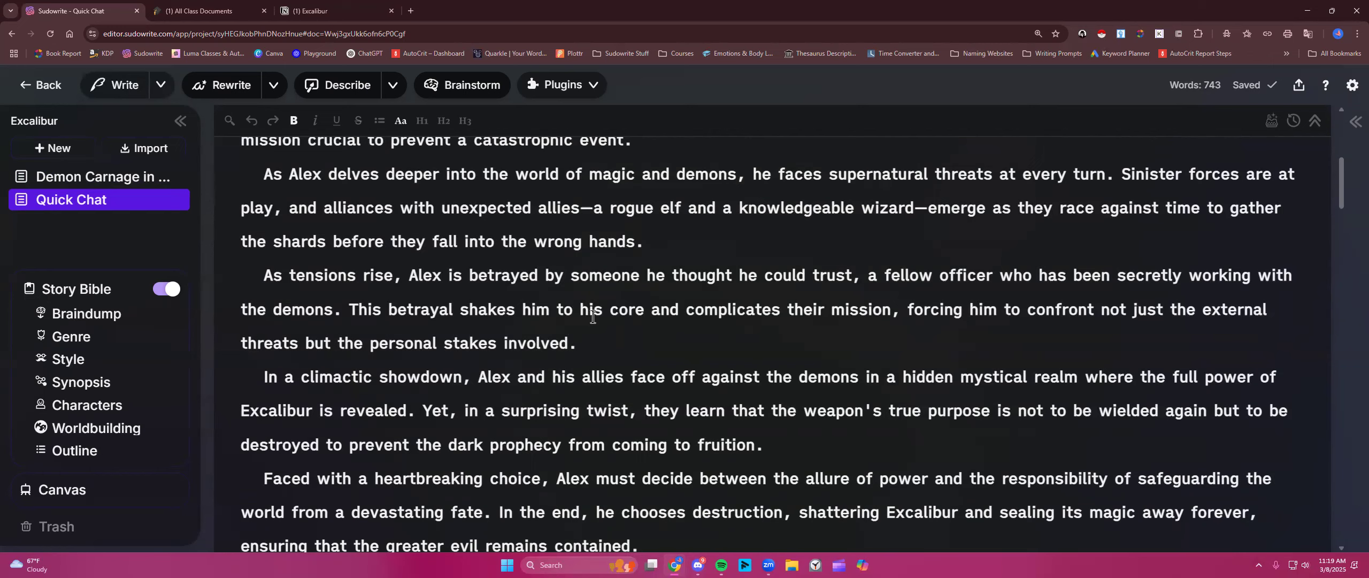
scroll(593, 317, "down", 3)
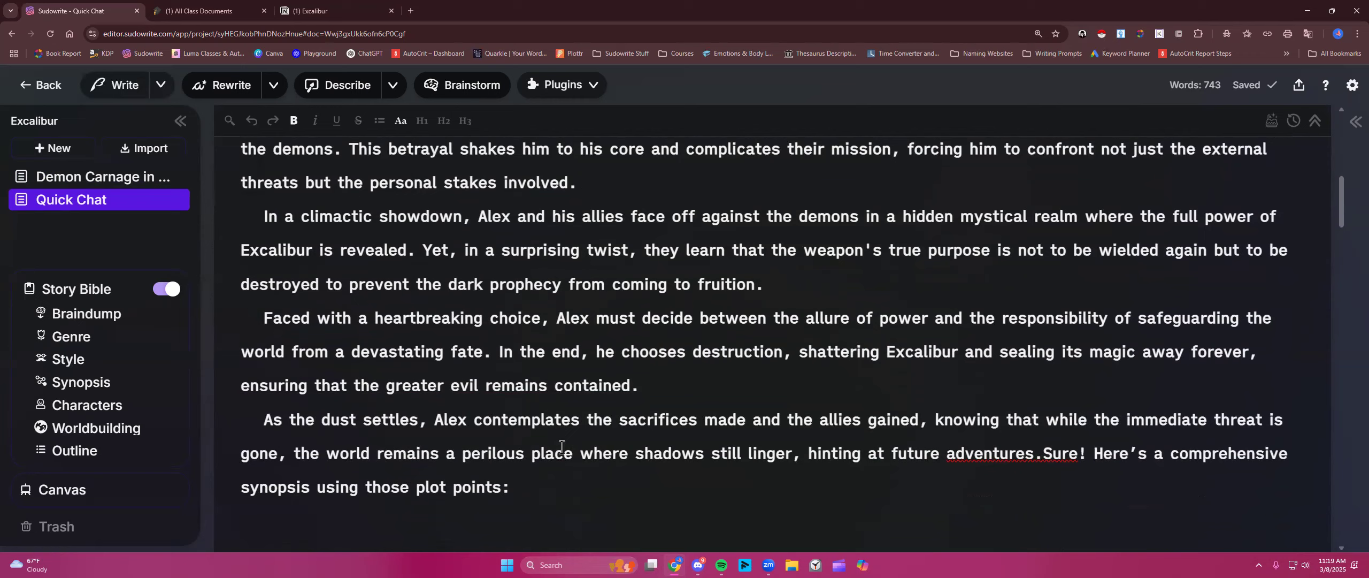
scroll(561, 447, "down", 1)
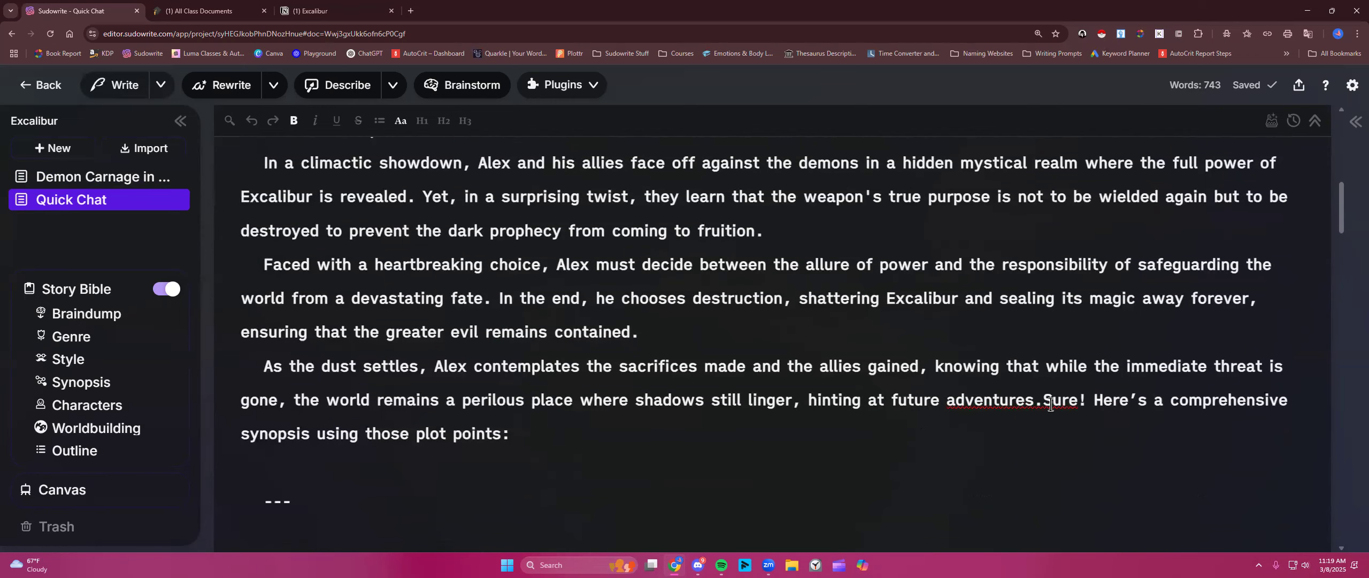
- Delete the stray "Sure! Here's a comprehensive synopsis using those plot points:" after "future adventures." and add four line breaks there
left_click_drag(1043, 400, 1047, 459)
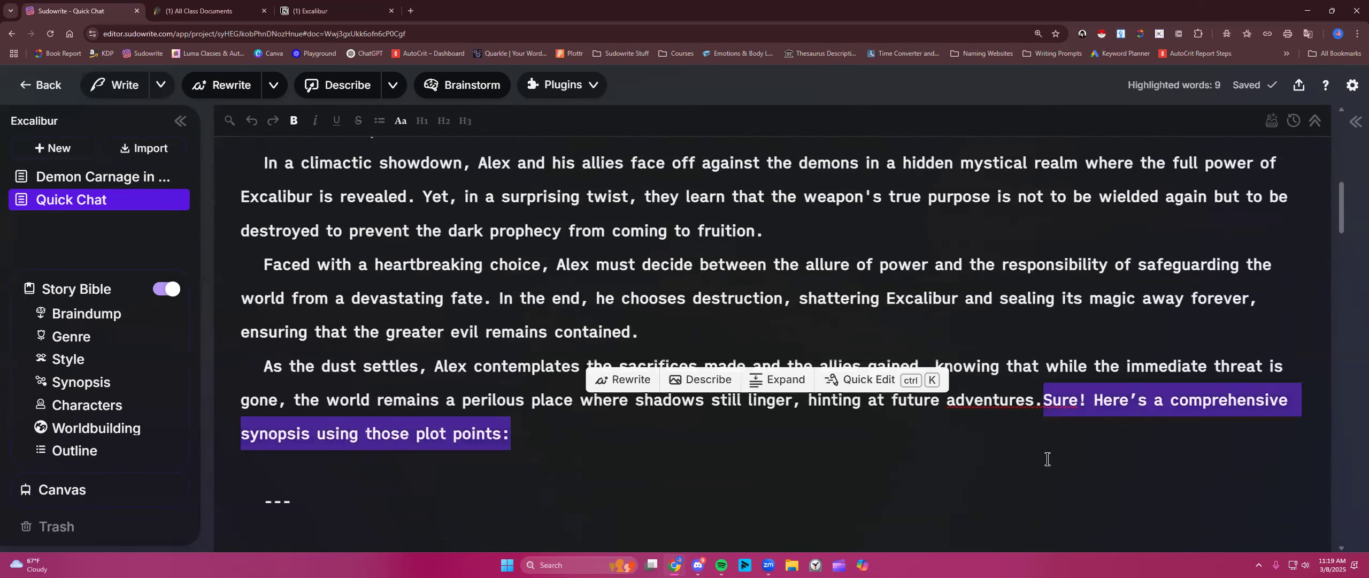
key("BackSpace")
key("Return")
key("Return")
key("Return")
key("Return")
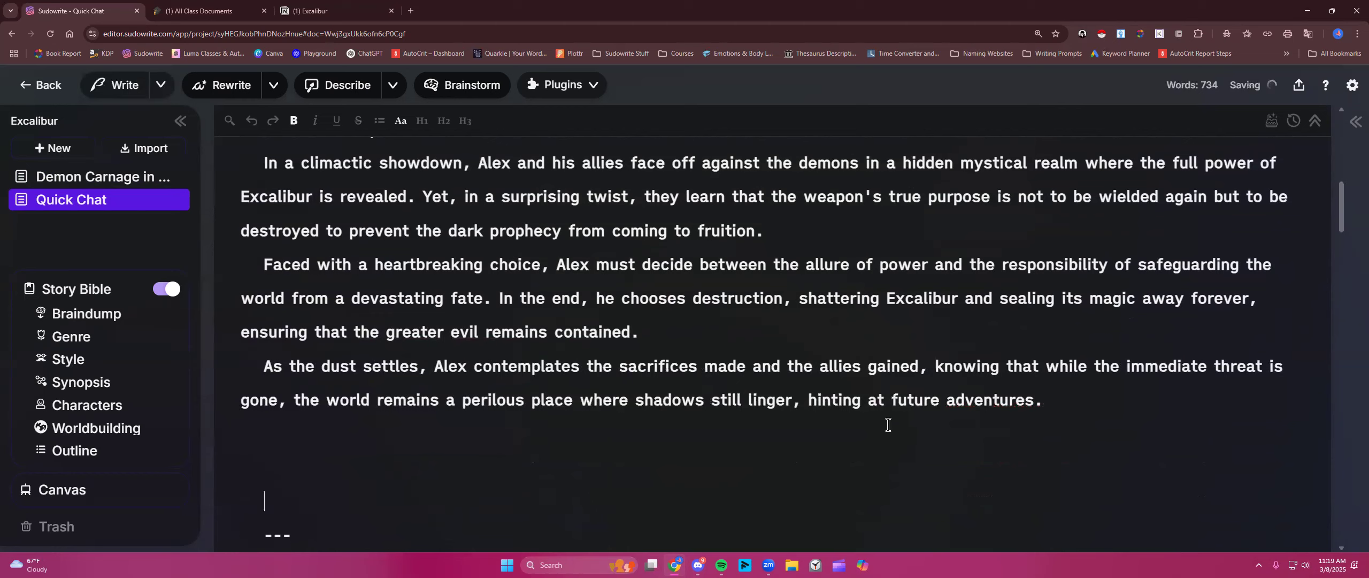
- Review the synopsis in the Quick Chat document from its closing paragraph back to the title and opening paragraphs
scroll(963, 448, "up", 1)
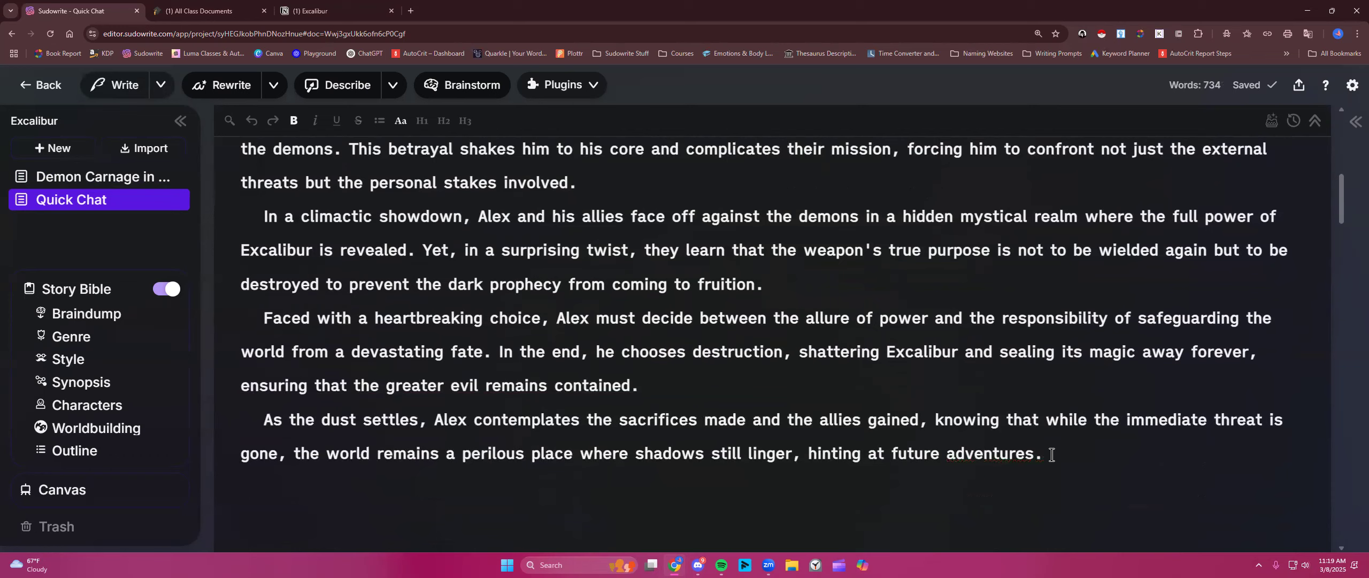
left_click_drag(1049, 452, 410, 210)
left_click(585, 173)
scroll(604, 198, "up", 7)
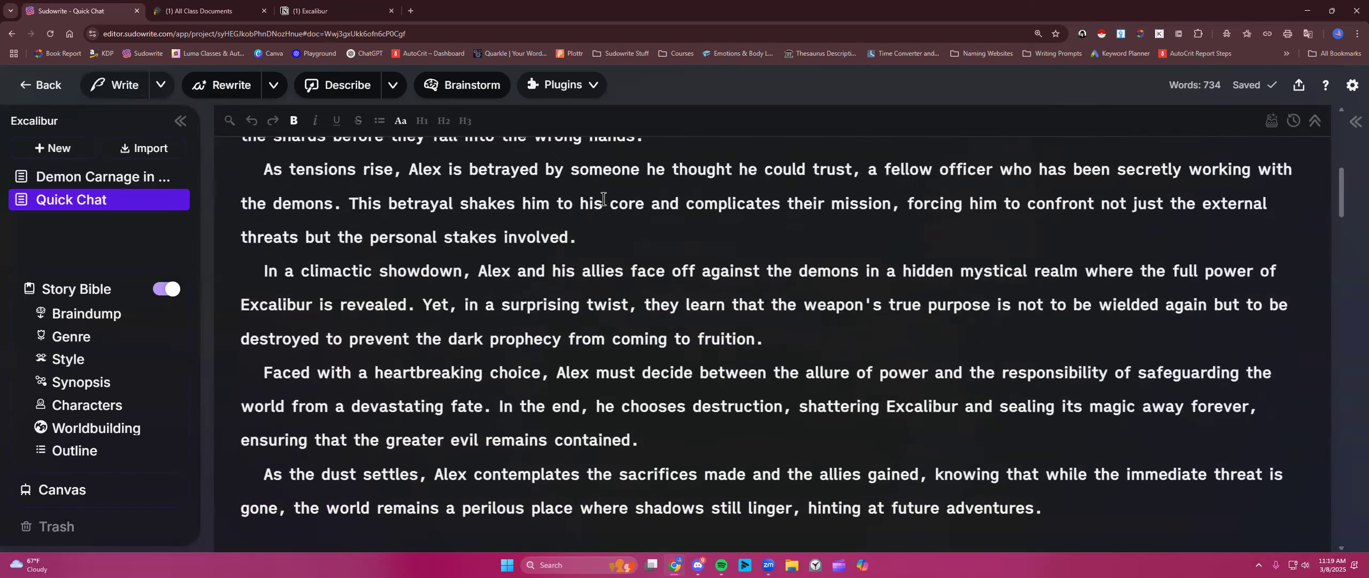
scroll(604, 199, "up", 2)
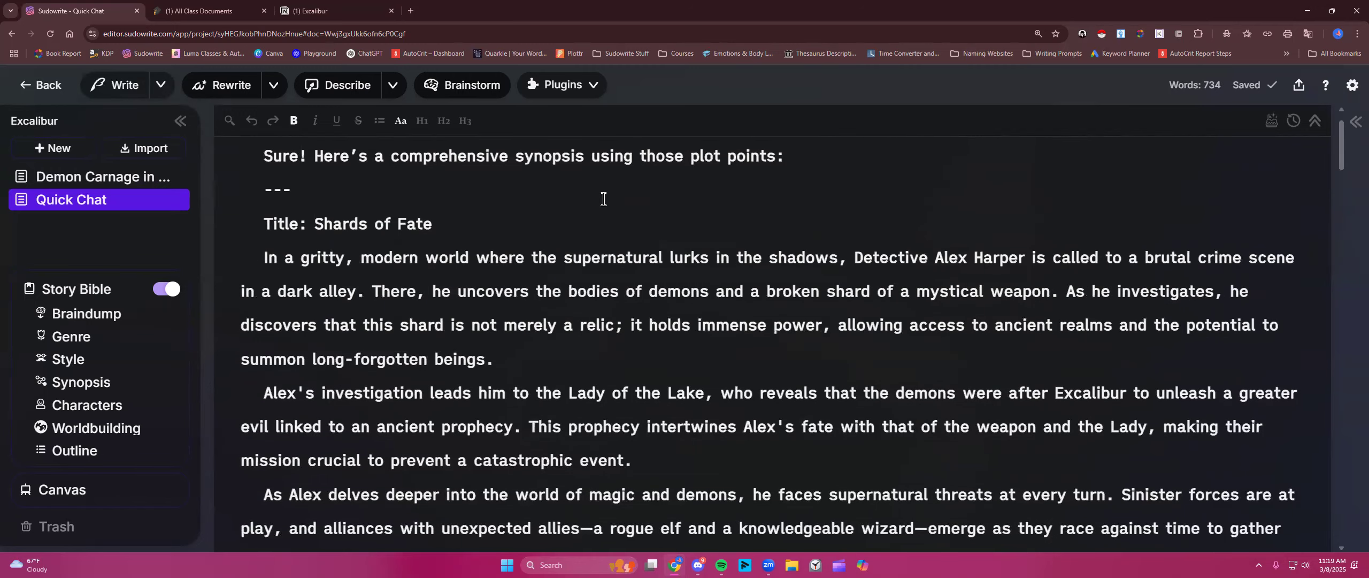
scroll(603, 198, "up", 1)
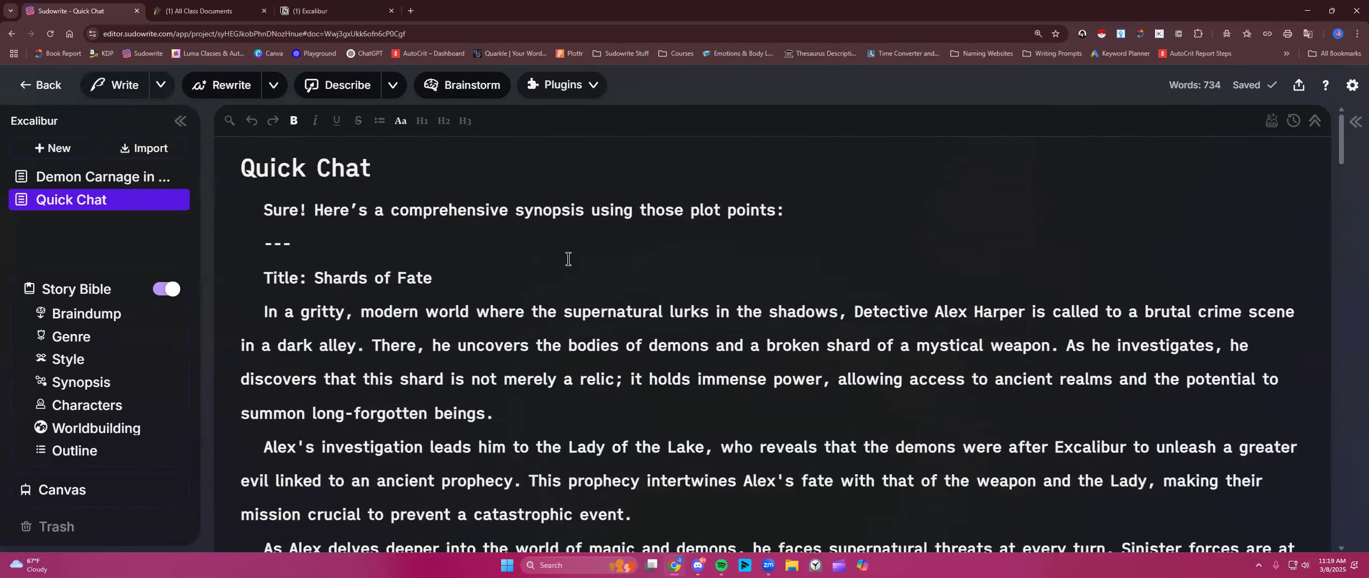
scroll(547, 304, "down", 1)
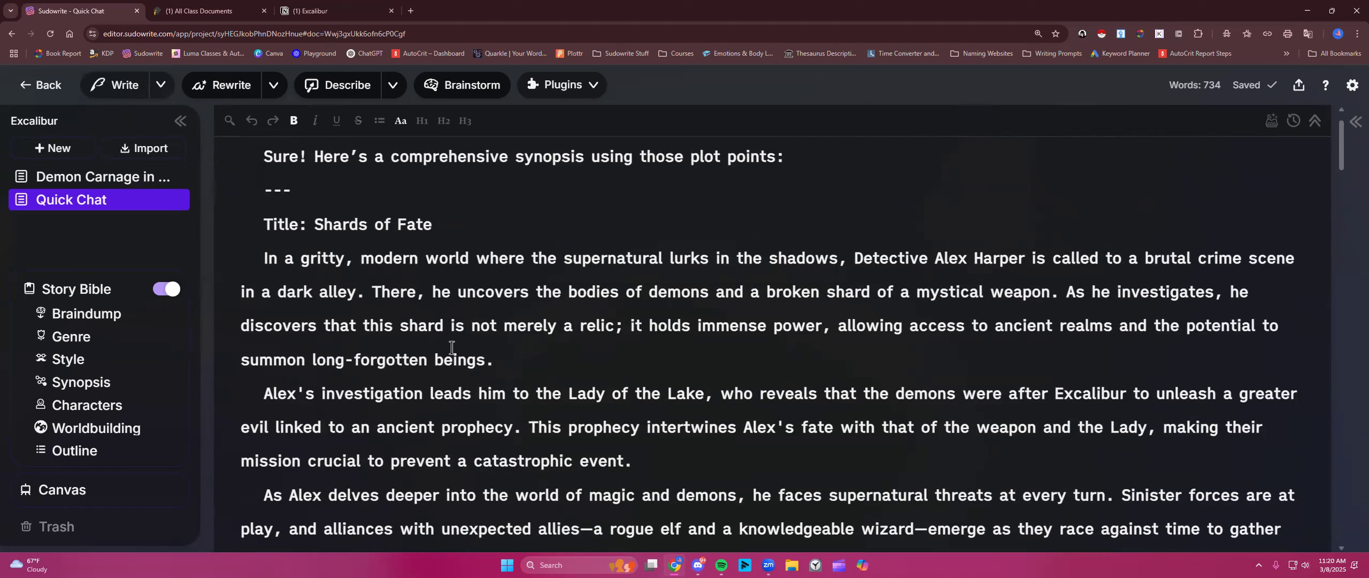
scroll(452, 348, "down", 1)
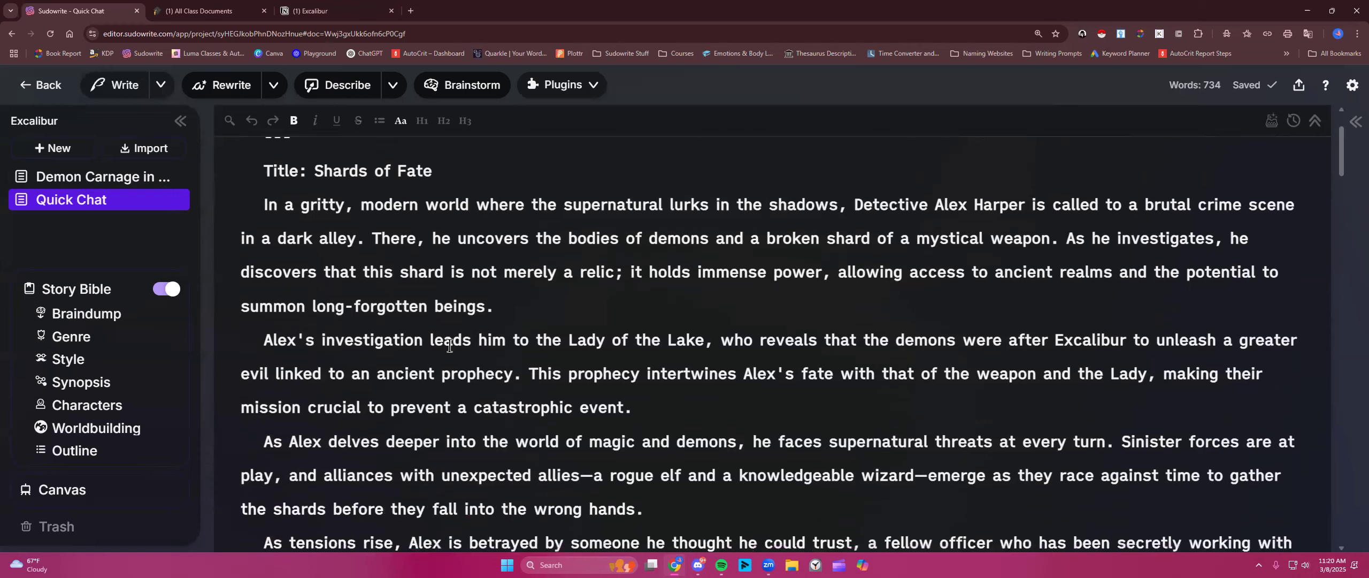
- Ask Quick Chat "How can I make this story stronger?" about the synopsis from "In a gritty, modern world" through "future adventures."
left_click_drag(263, 205, 1129, 402)
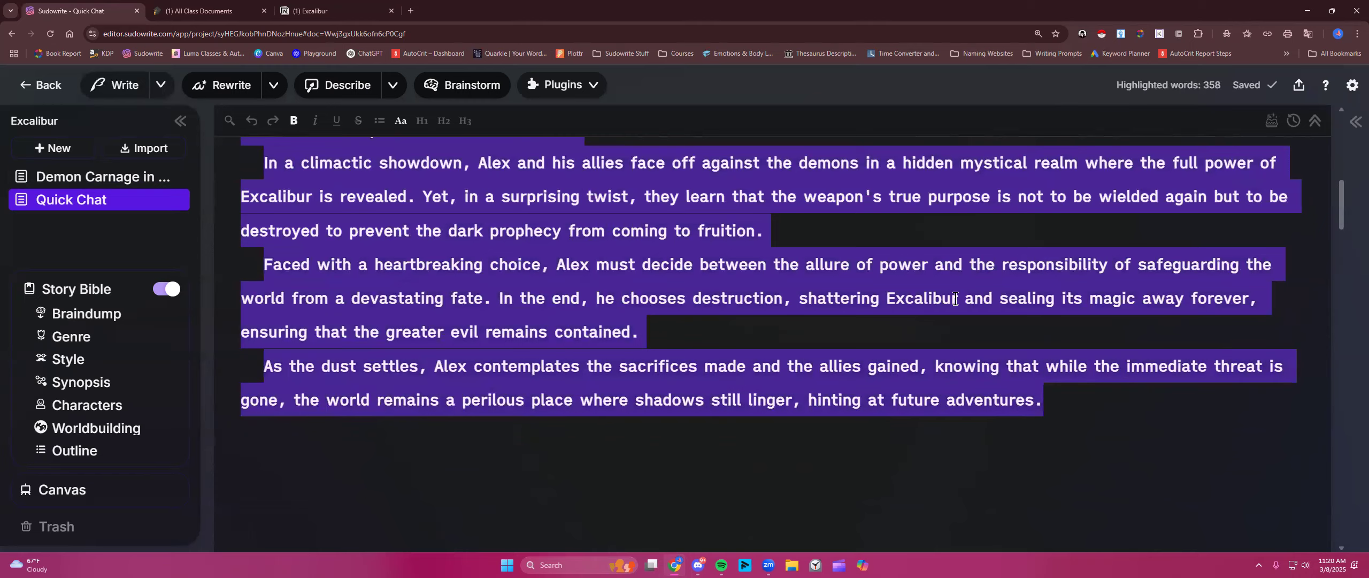
scroll(888, 282, "up", 9)
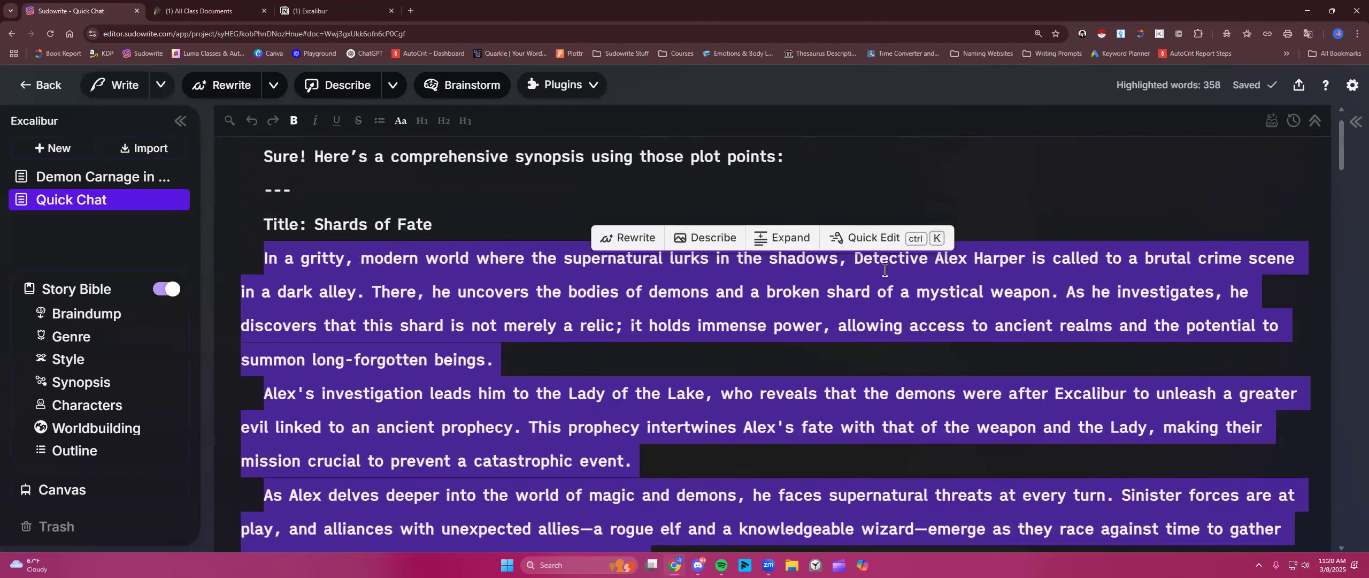
left_click(875, 237)
left_click(361, 170)
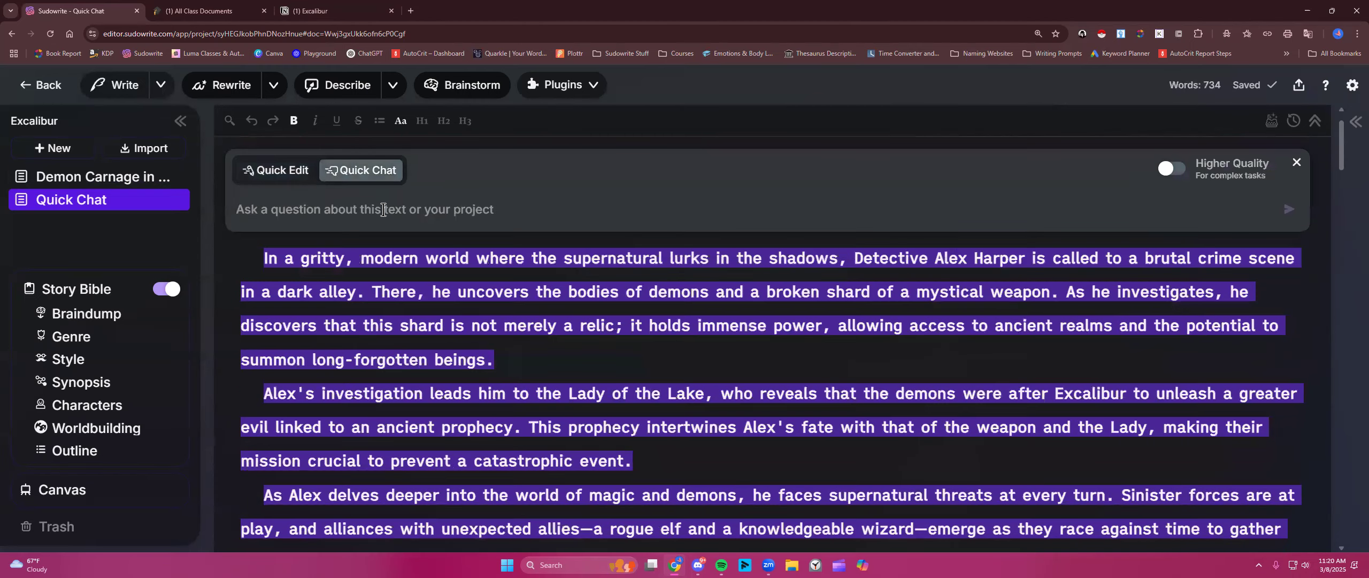
type("How can I mak")
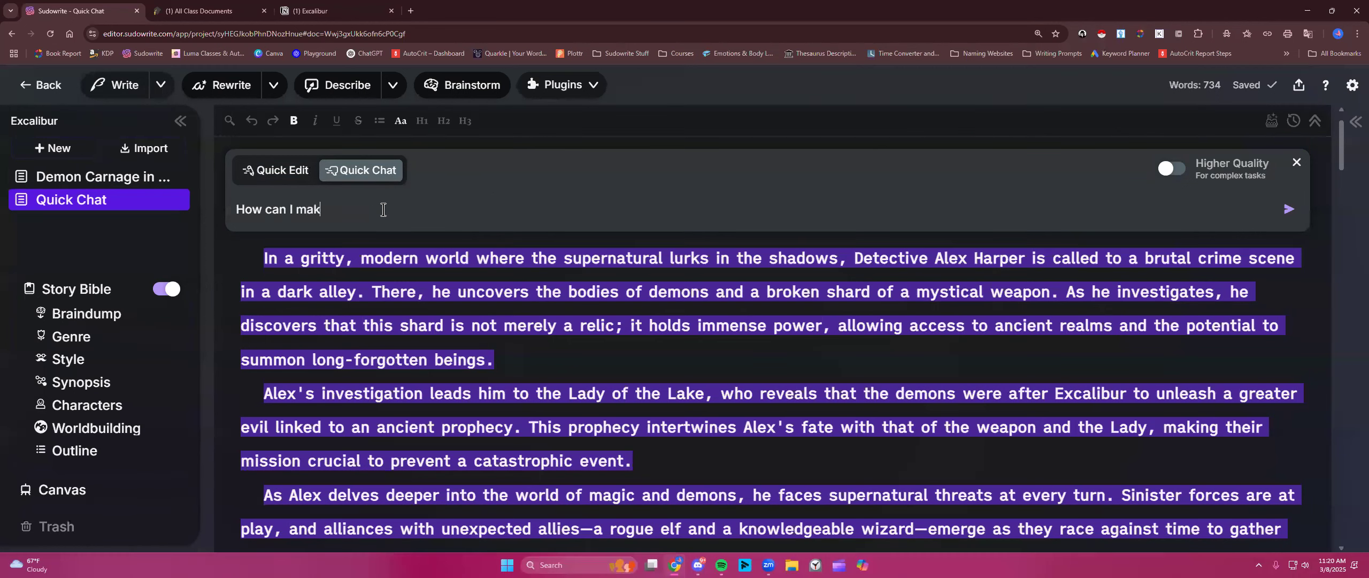
type("e this story stronger?")
key("Return")
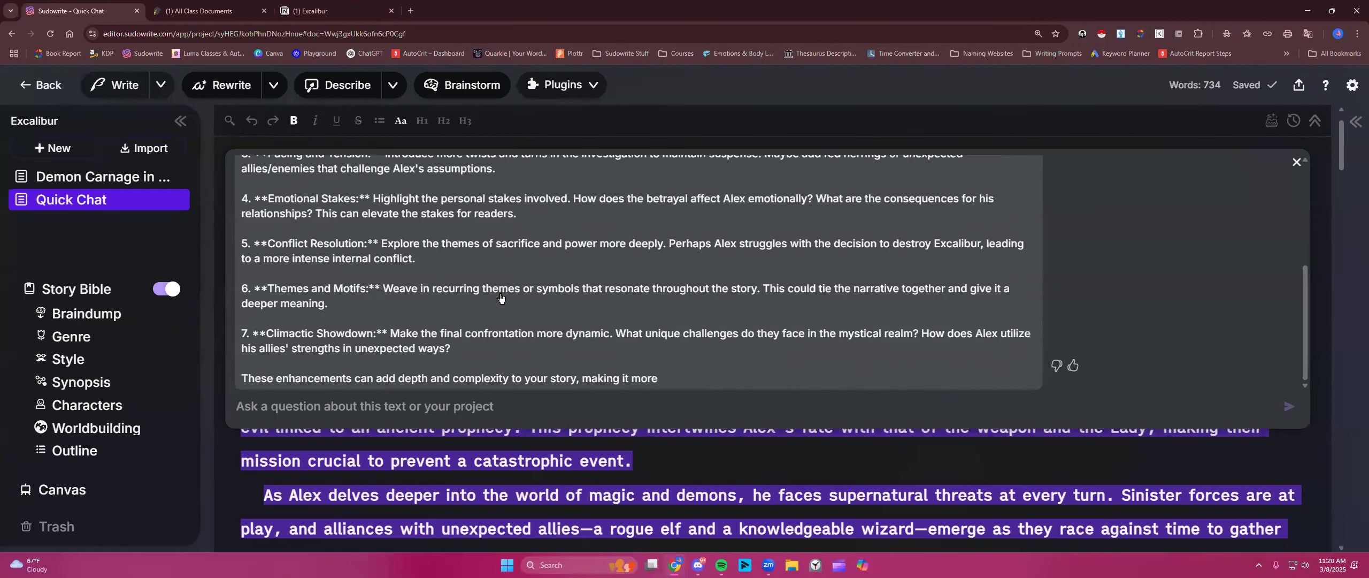
scroll(501, 300, "down", 1)
scroll(500, 294, "up", 1)
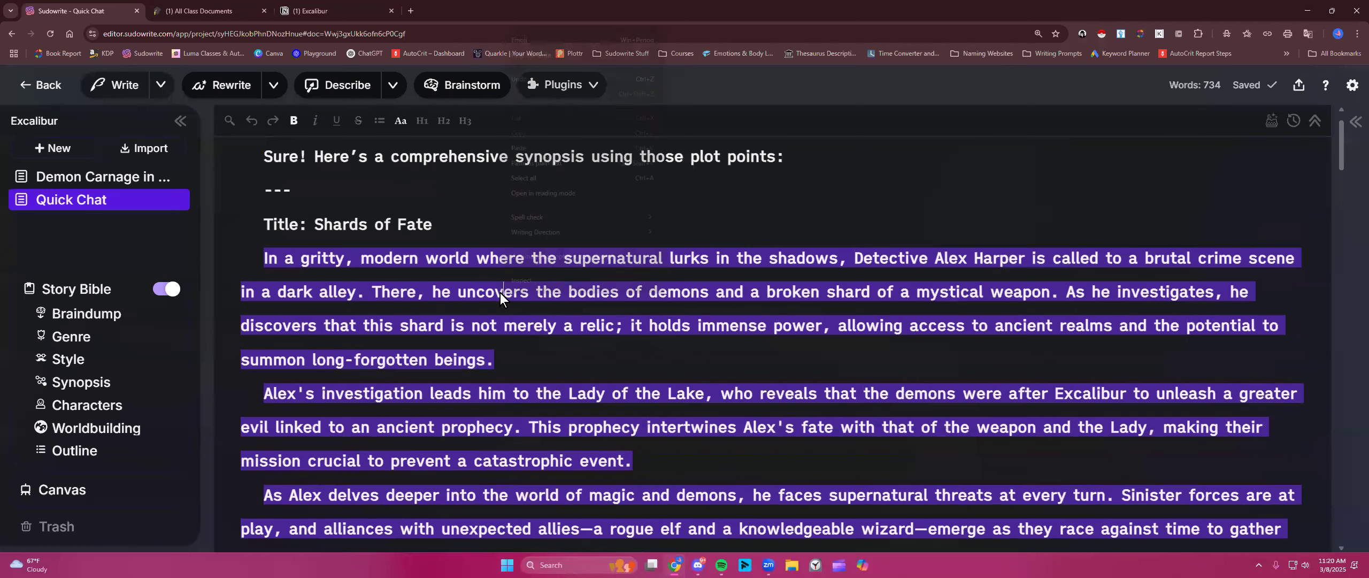
right_click(500, 293)
left_click(443, 315)
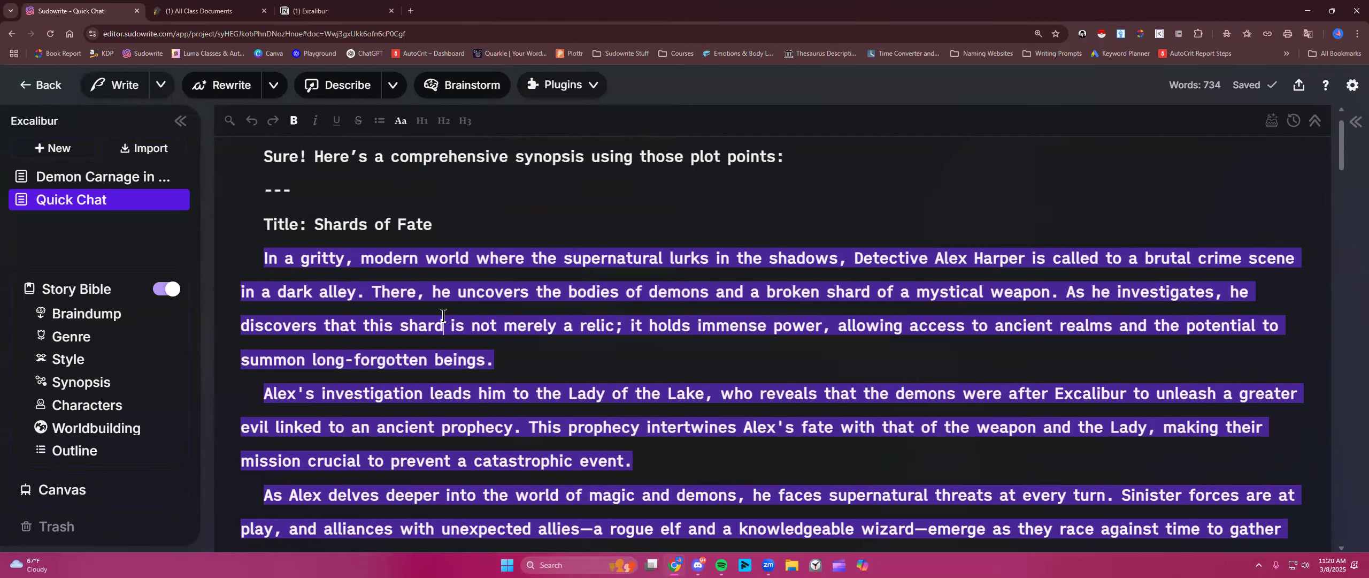
right_click(415, 288)
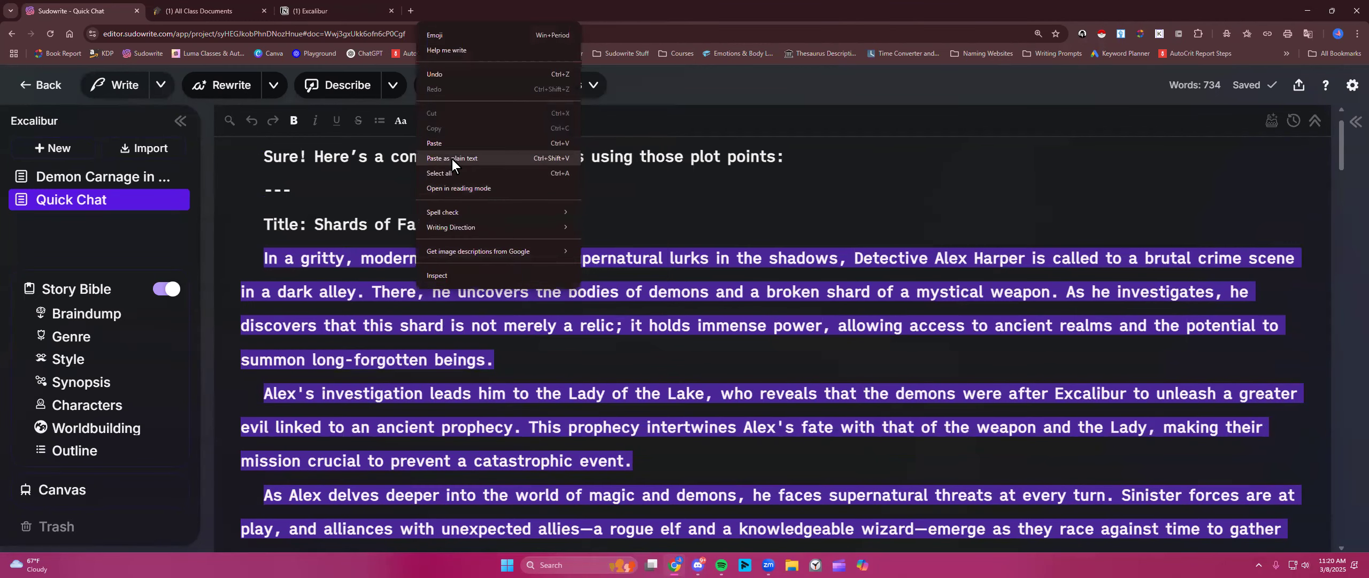
left_click(449, 140)
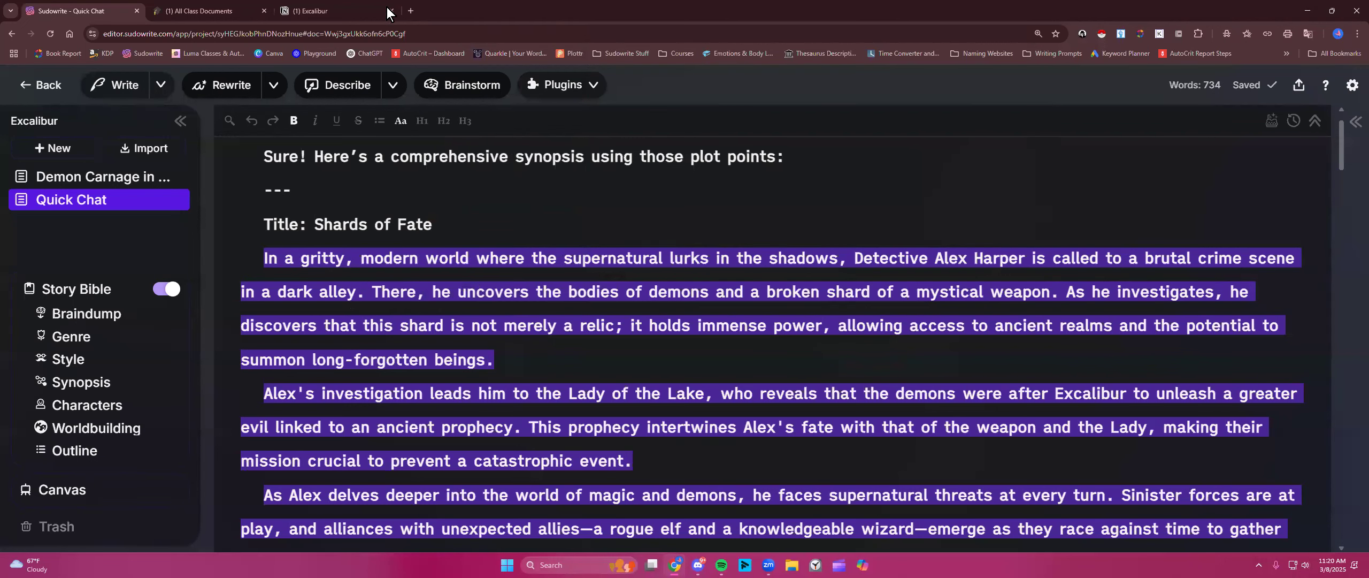
- Open ChatGPT in a new browser tab, choose the ChatGPT 4o model and paste the copied synopsis into the prompt
left_click(410, 10)
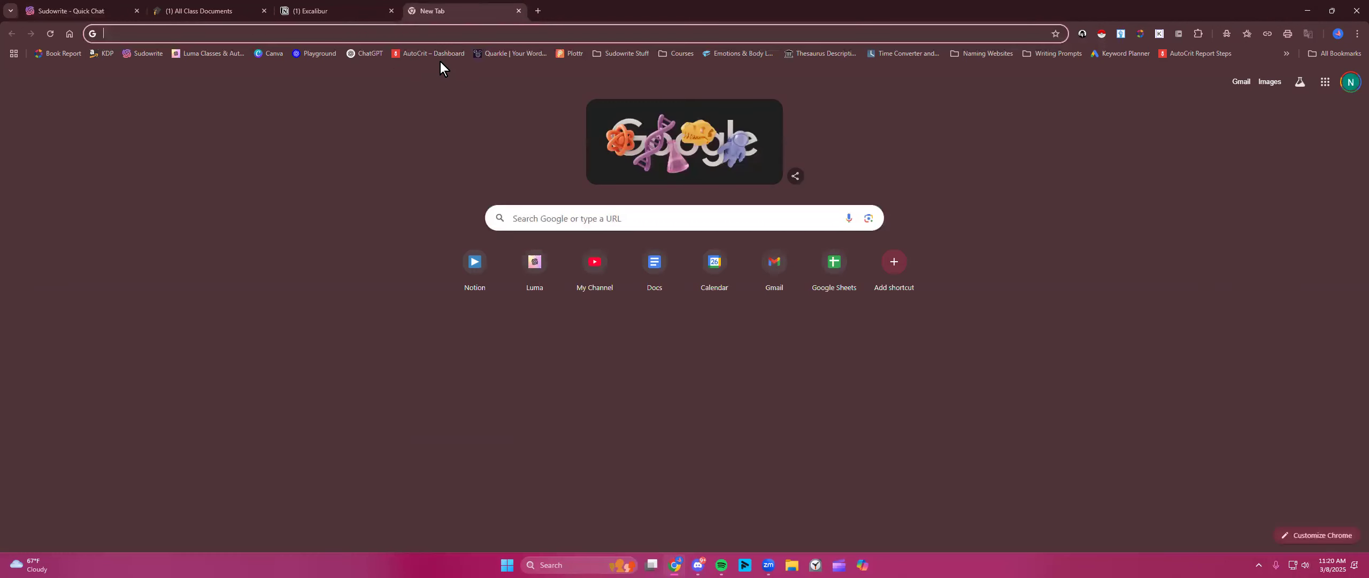
left_click(360, 55)
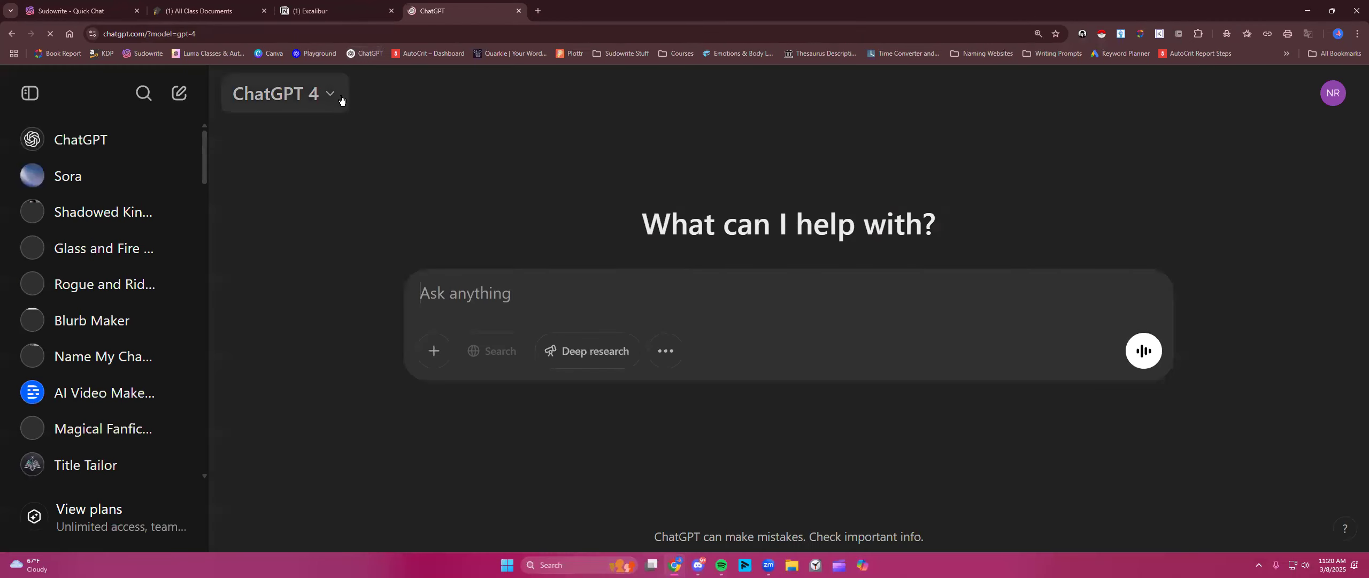
left_click(328, 98)
left_click(308, 191)
right_click(481, 292)
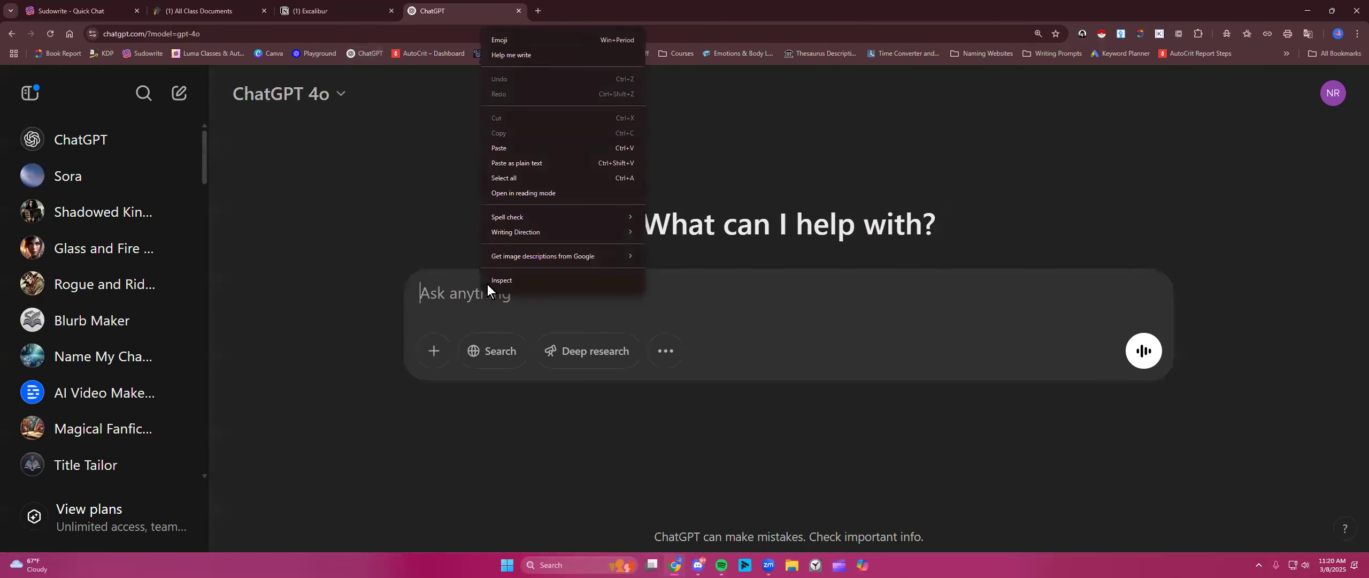
left_click(503, 159)
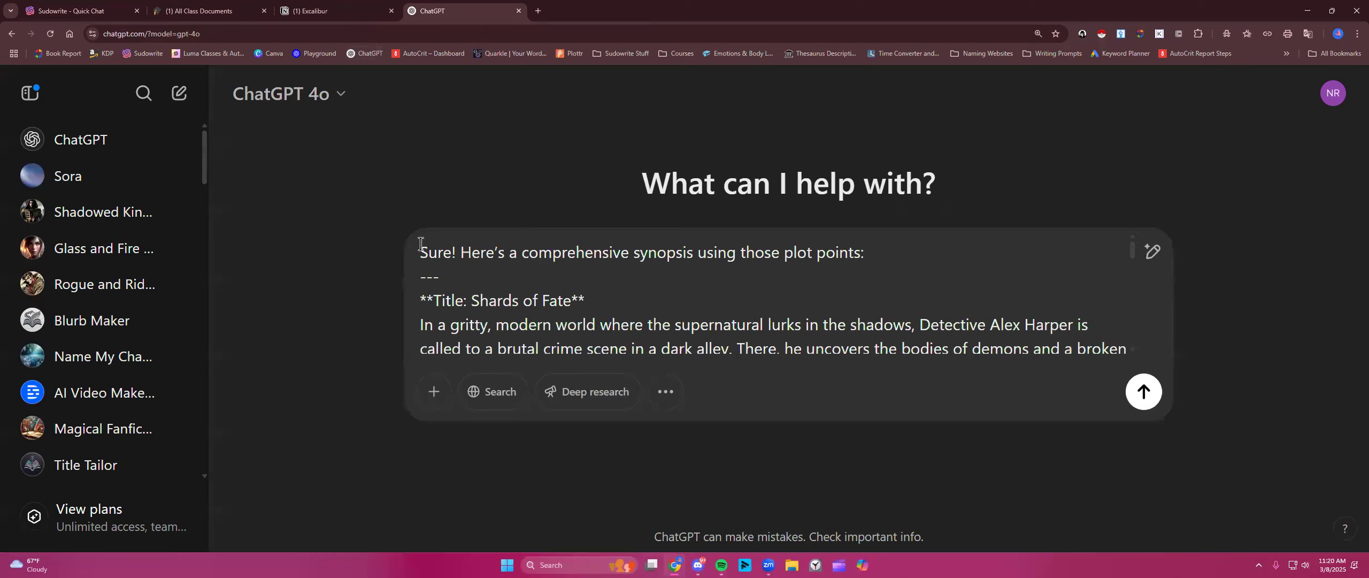
- Delete "Sure! Here's a comprehensive synopsis using those plot points:" and the "---" line from the start of the ChatGPT prompt
left_click_drag(420, 251, 518, 276)
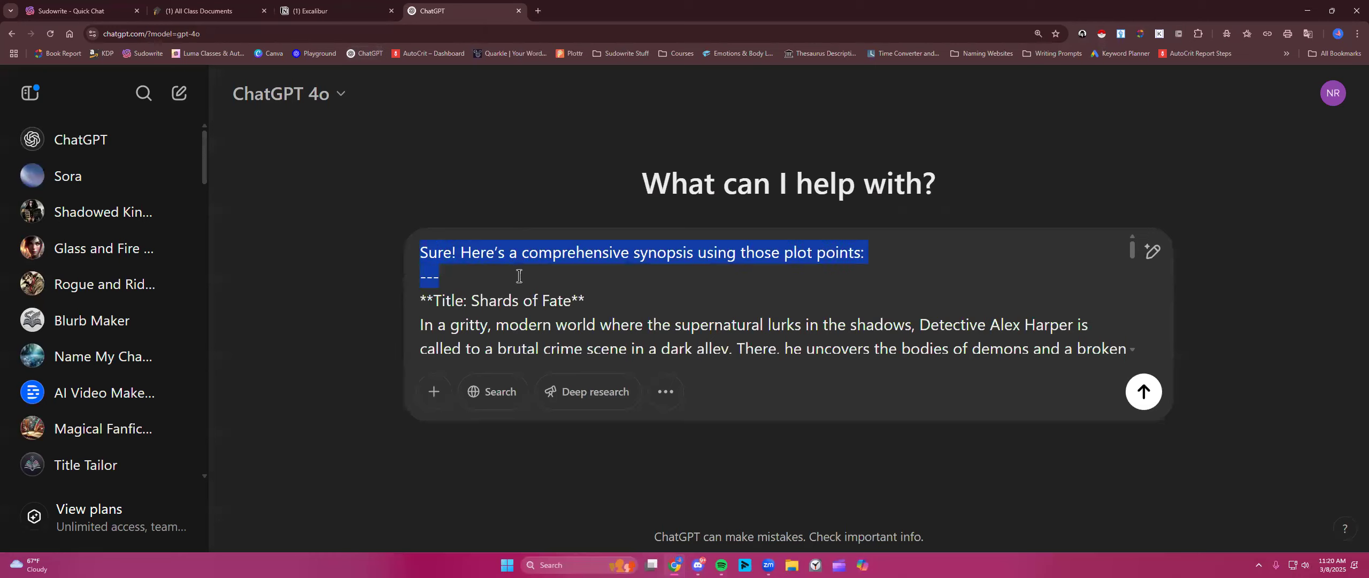
key("BackSpace")
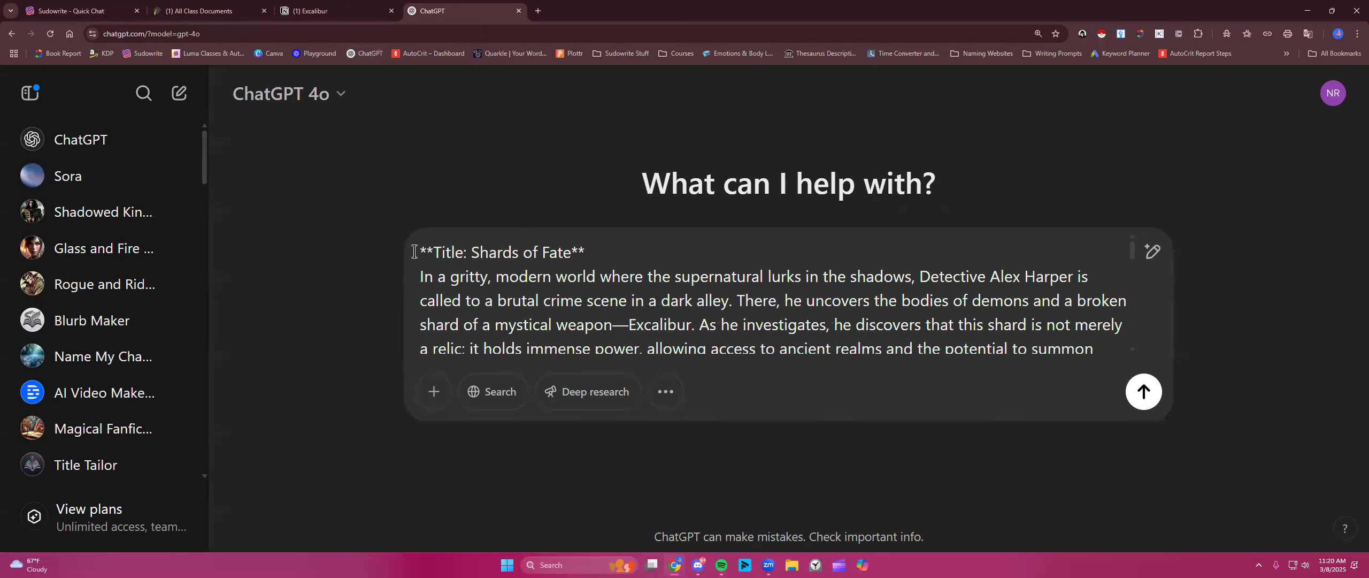
scroll(420, 252, "down", 10)
scroll(421, 256, "up", 10)
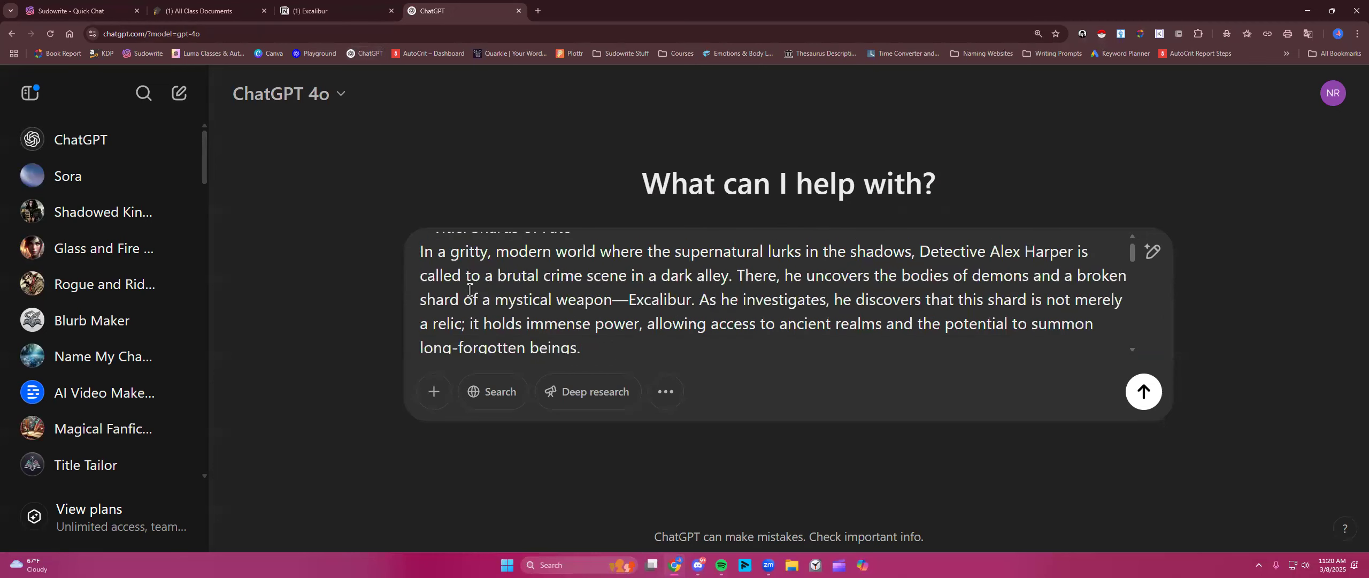
- Add "How can I make this story stronger?" and a blank line before the title in the prompt and send it
type("How can I make thist s")
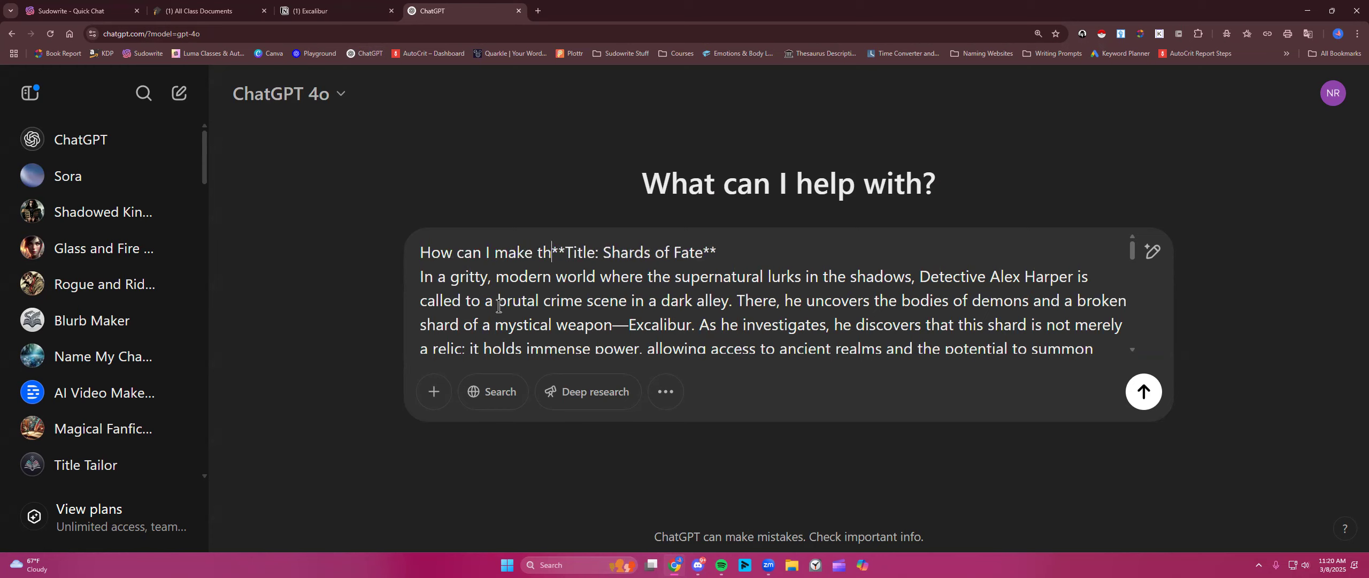
type("tr")
key("BackSpace")
key("BackSpace")
key("BackSpace")
key("BackSpace")
key("BackSpace")
type("str")
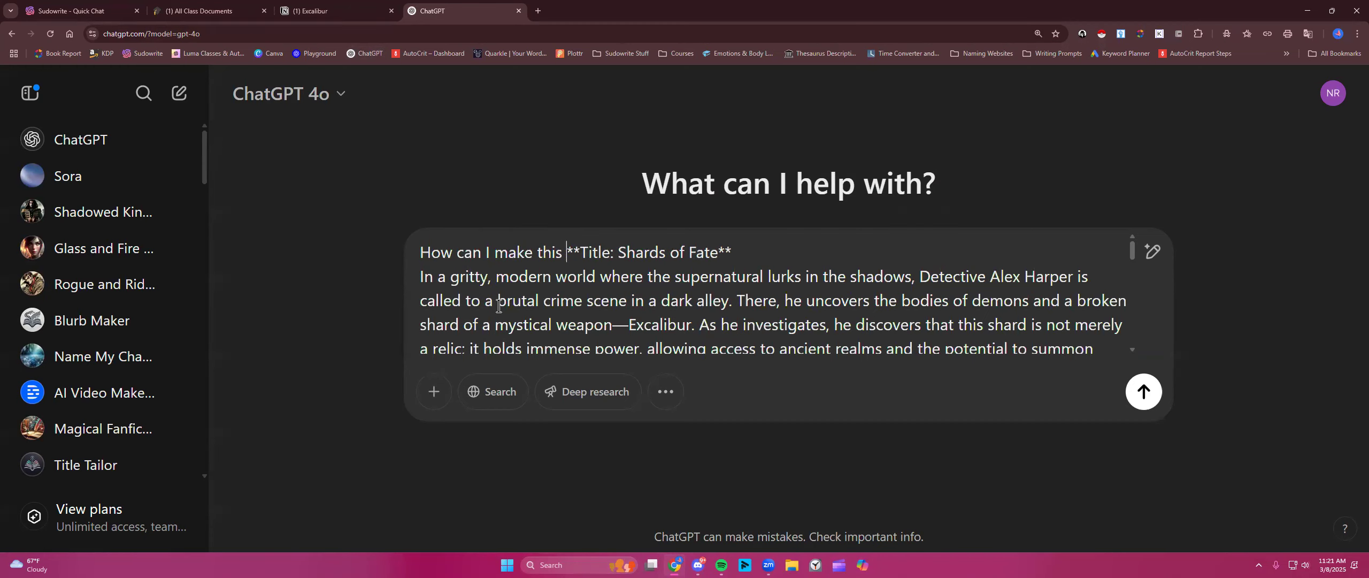
key("BackSpace")
type("ory stronger")
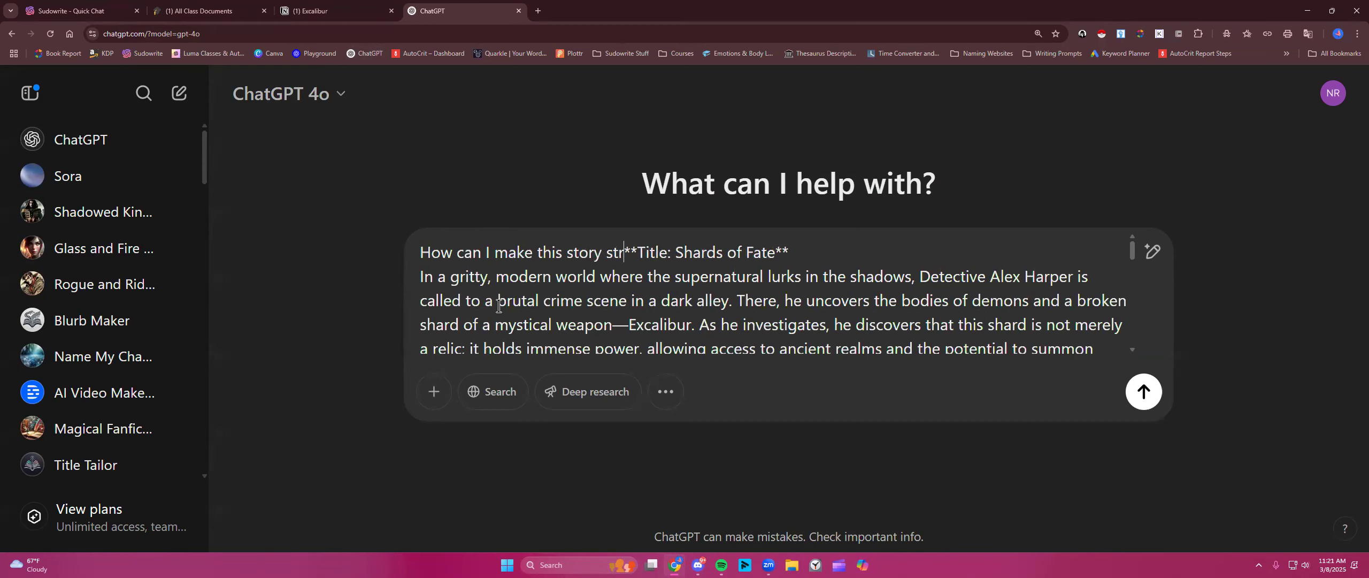
type("?")
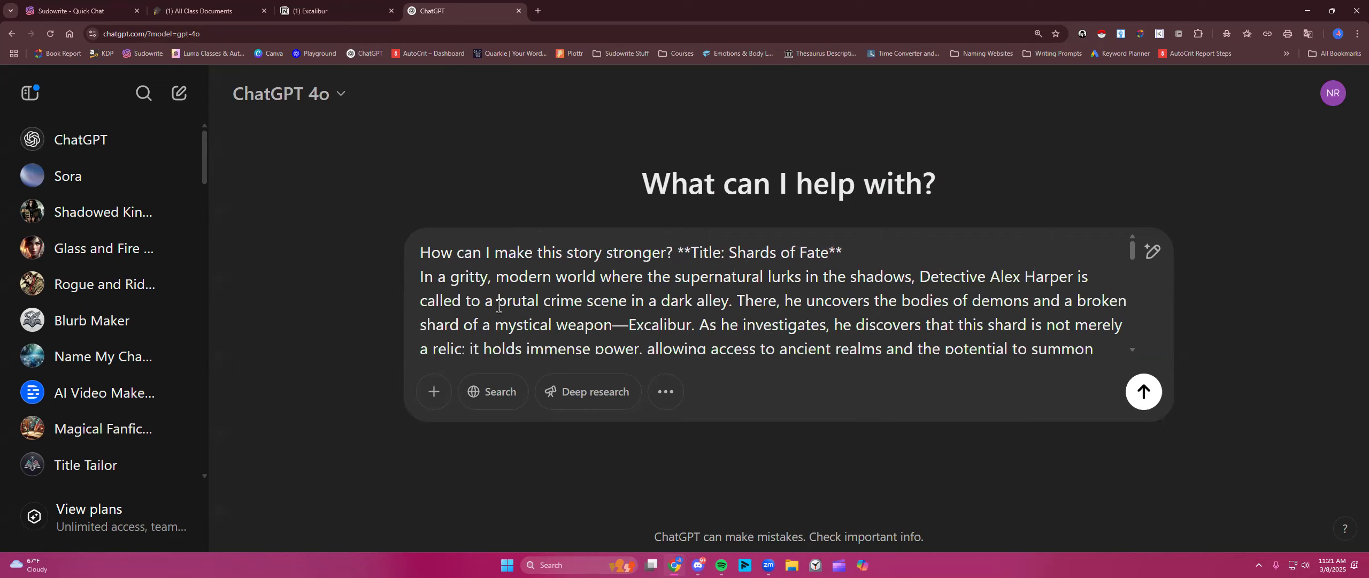
key("shift+Return")
key("shift+Return")
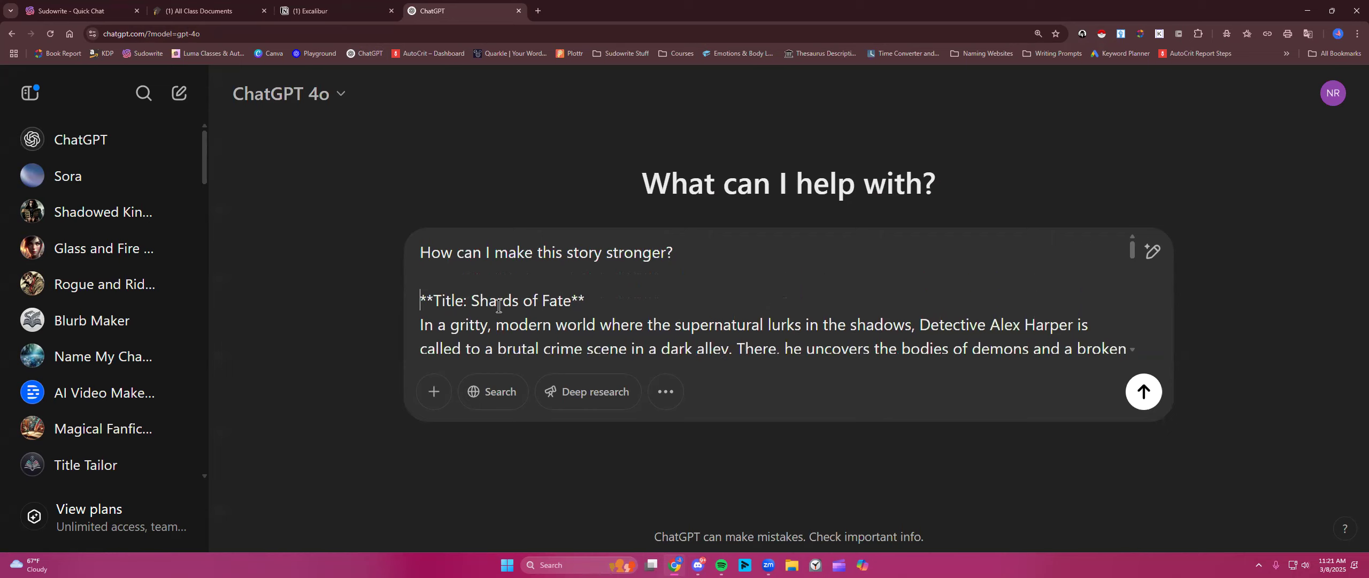
left_click(1143, 392)
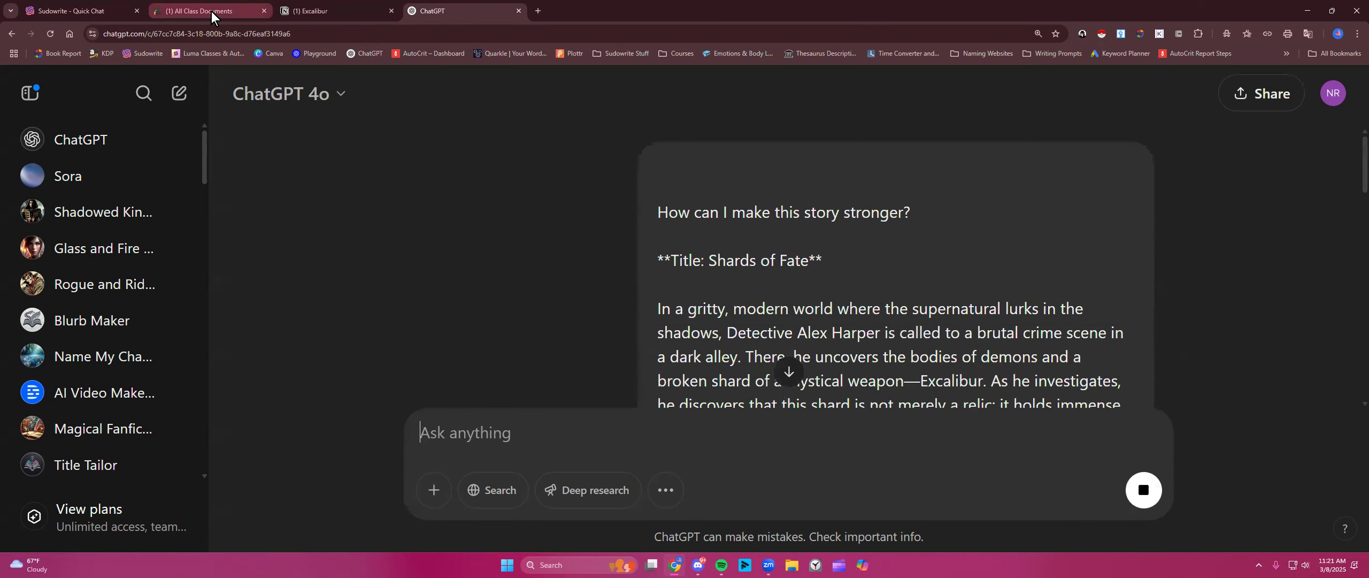
- Return to Sudowrite and read Quick Chat's suggestions for strengthening the story, including the World-Building point
left_click(69, 9)
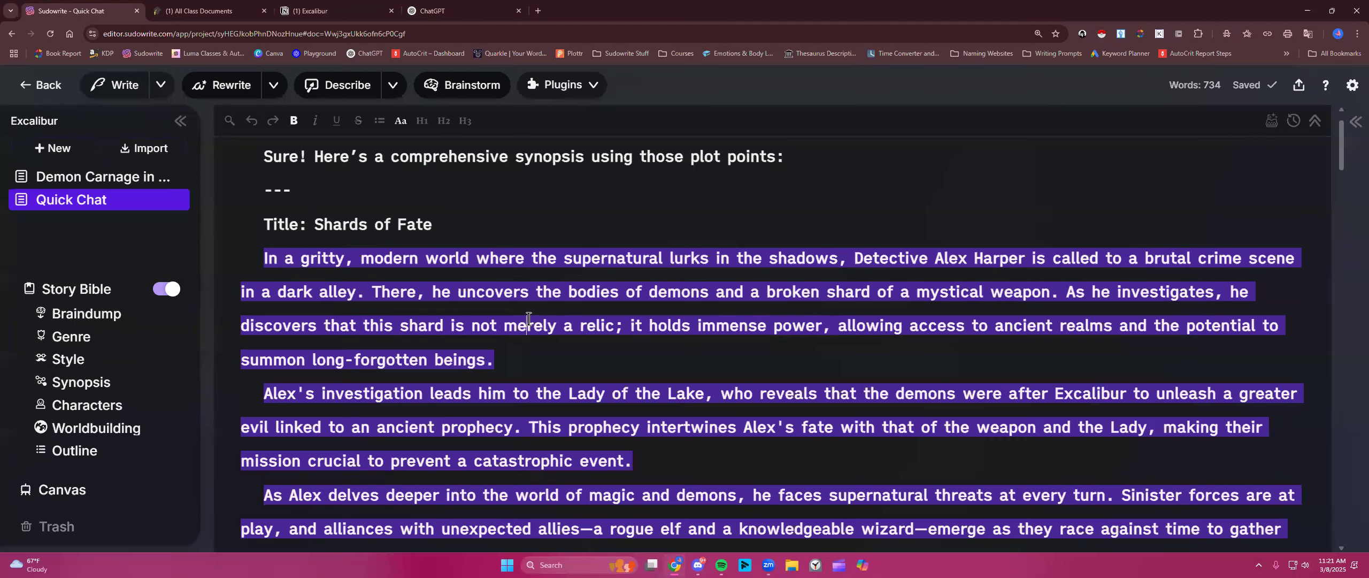
scroll(528, 318, "down", 1)
scroll(529, 318, "down", 10)
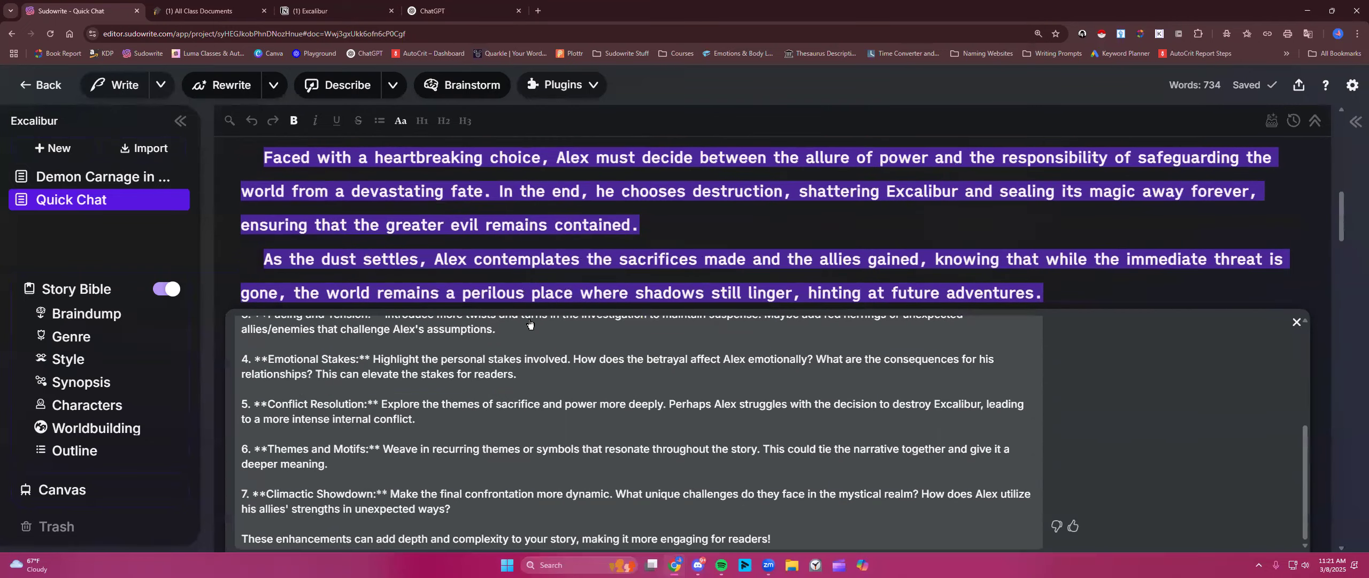
scroll(531, 325, "up", 2)
scroll(530, 324, "down", 3)
scroll(1175, 317, "up", 2)
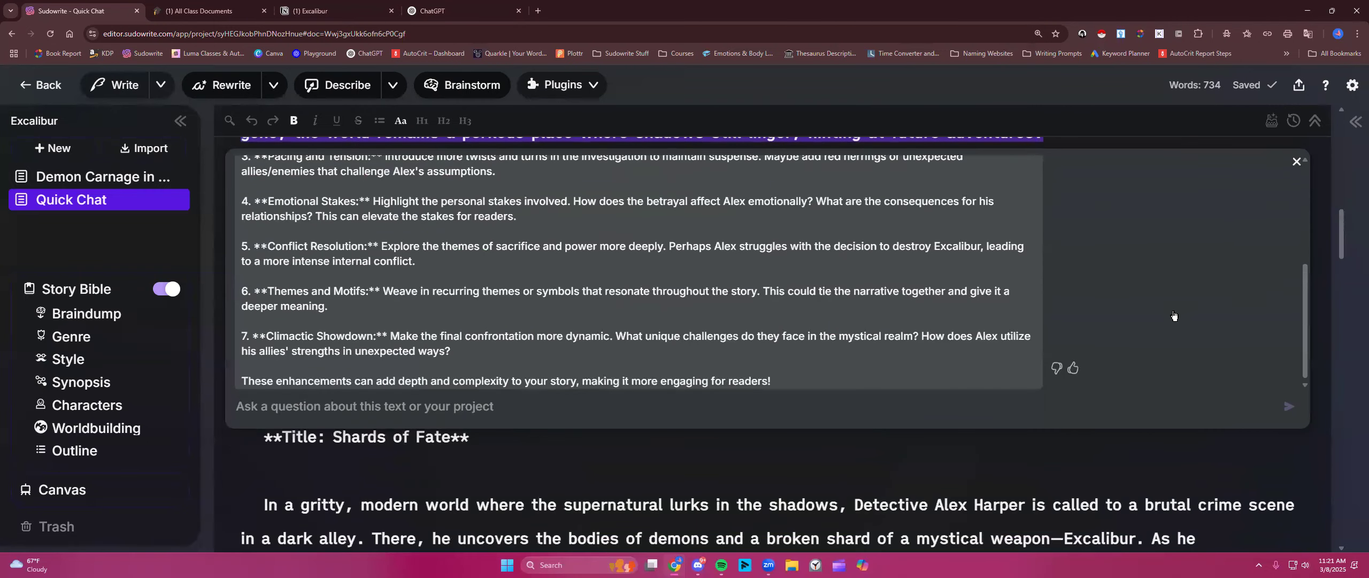
scroll(1175, 316, "up", 3)
scroll(1175, 317, "down", 1)
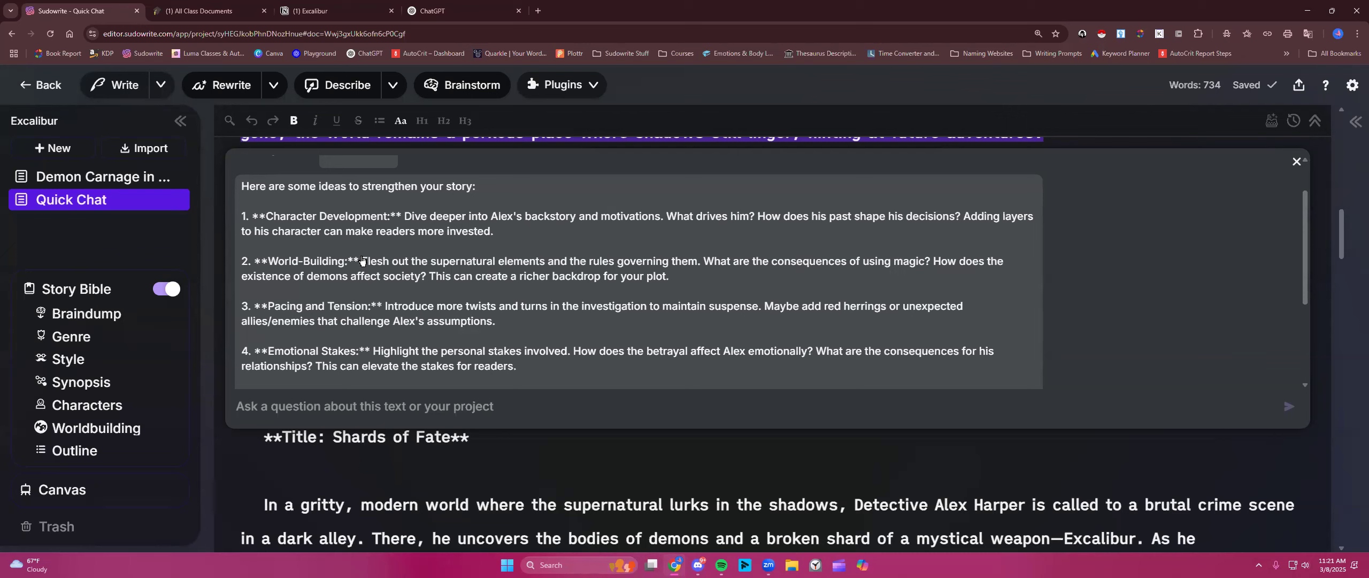
left_click_drag(362, 261, 444, 284)
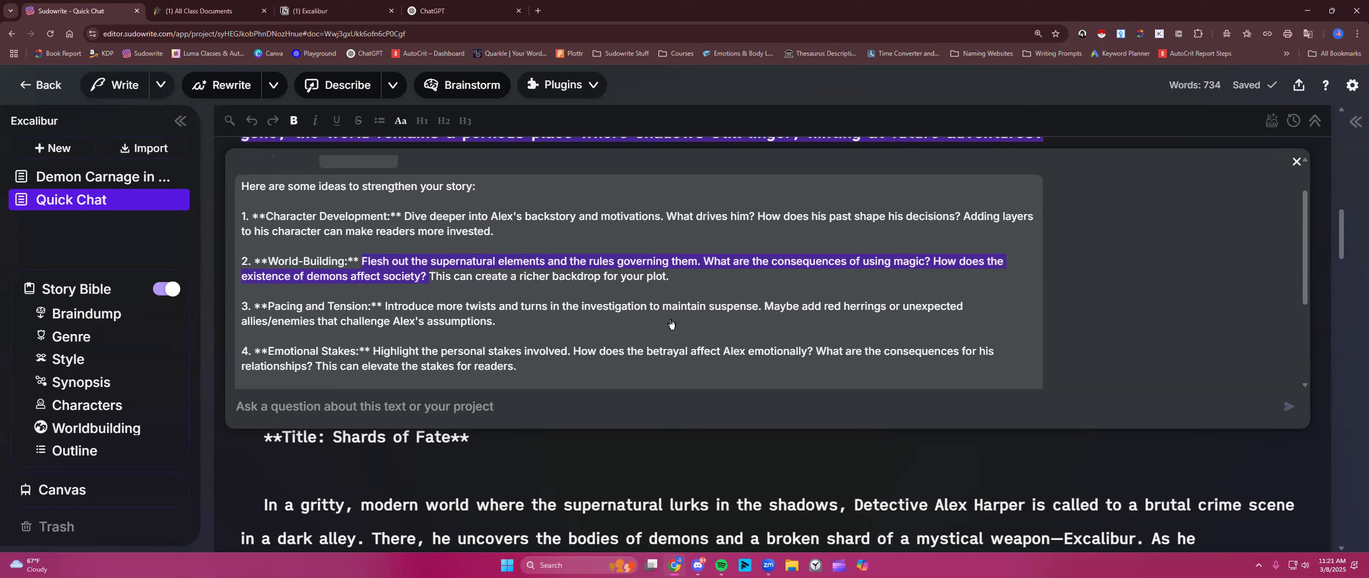
scroll(670, 323, "up", 1)
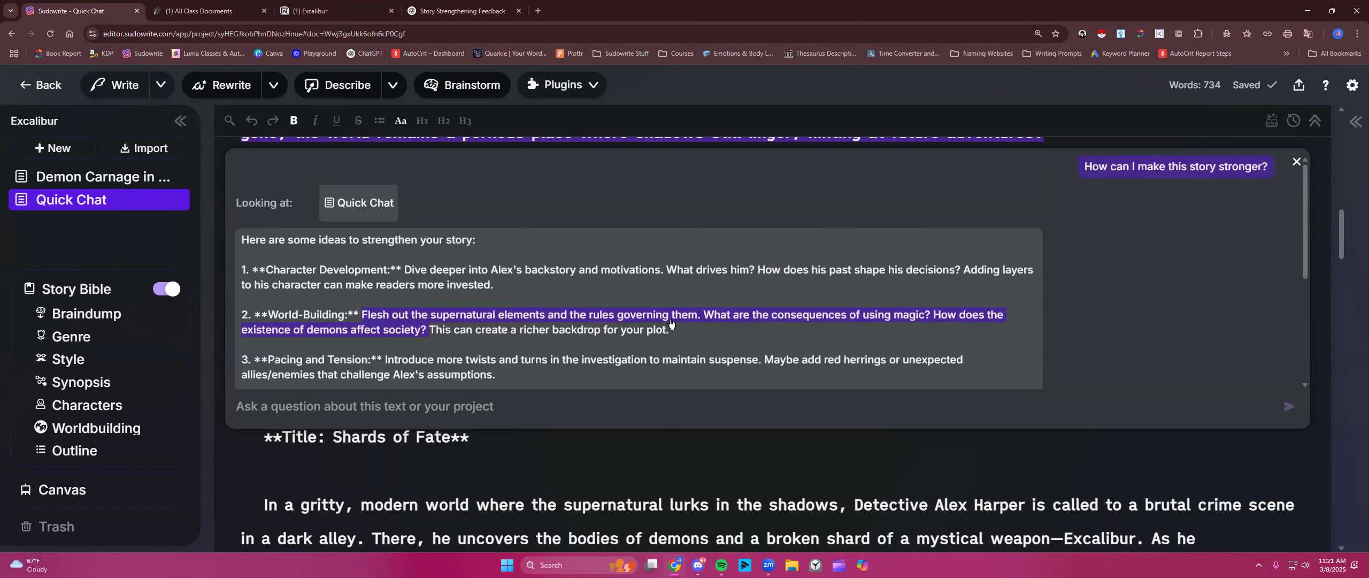
- Copy all of Quick Chat's suggestions for strengthening the story and close the chat
left_click_drag(240, 240, 535, 304)
right_click(486, 281)
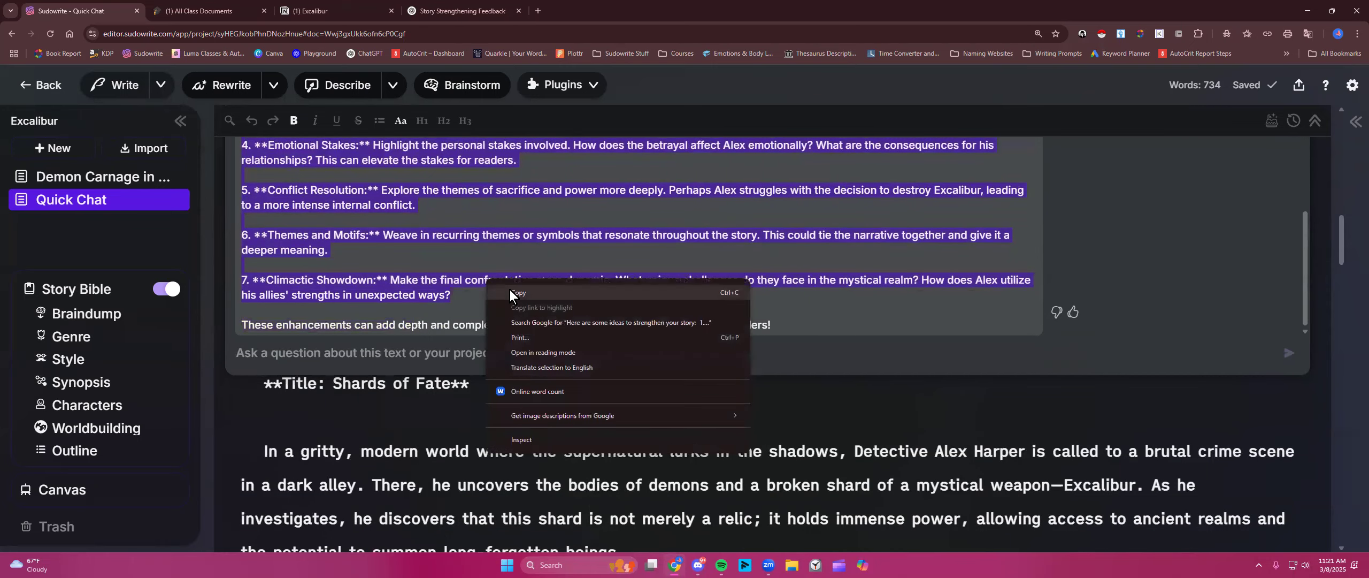
left_click(509, 289)
scroll(934, 334, "up", 1)
scroll(1146, 262, "up", 3)
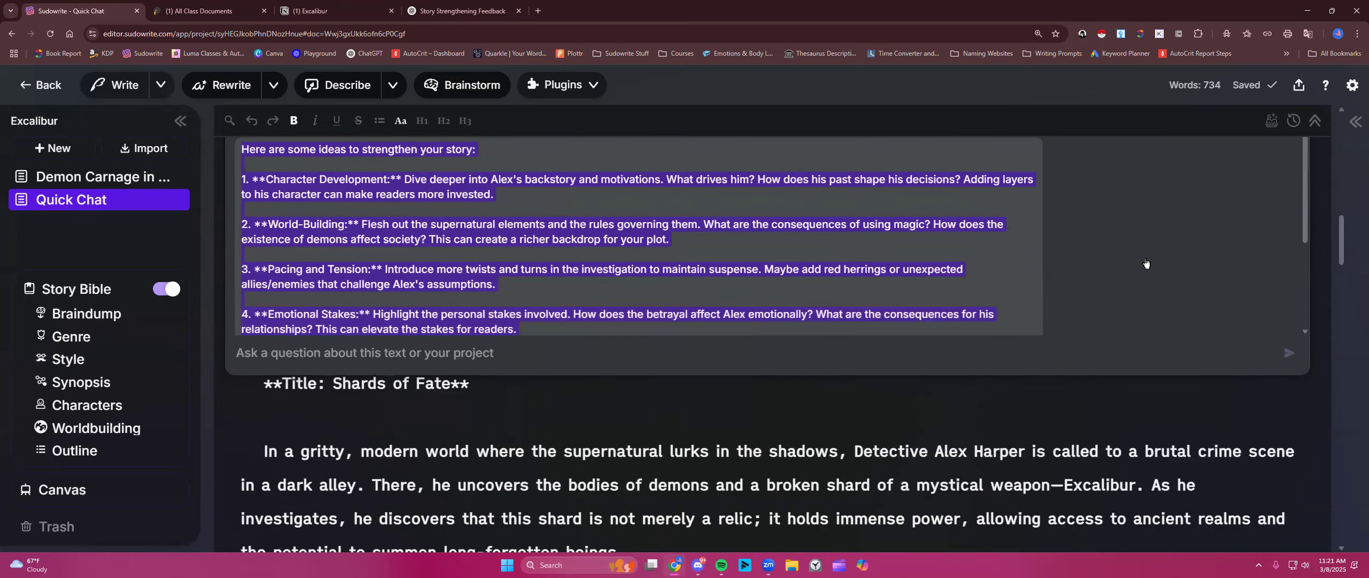
scroll(1321, 256, "up", 3)
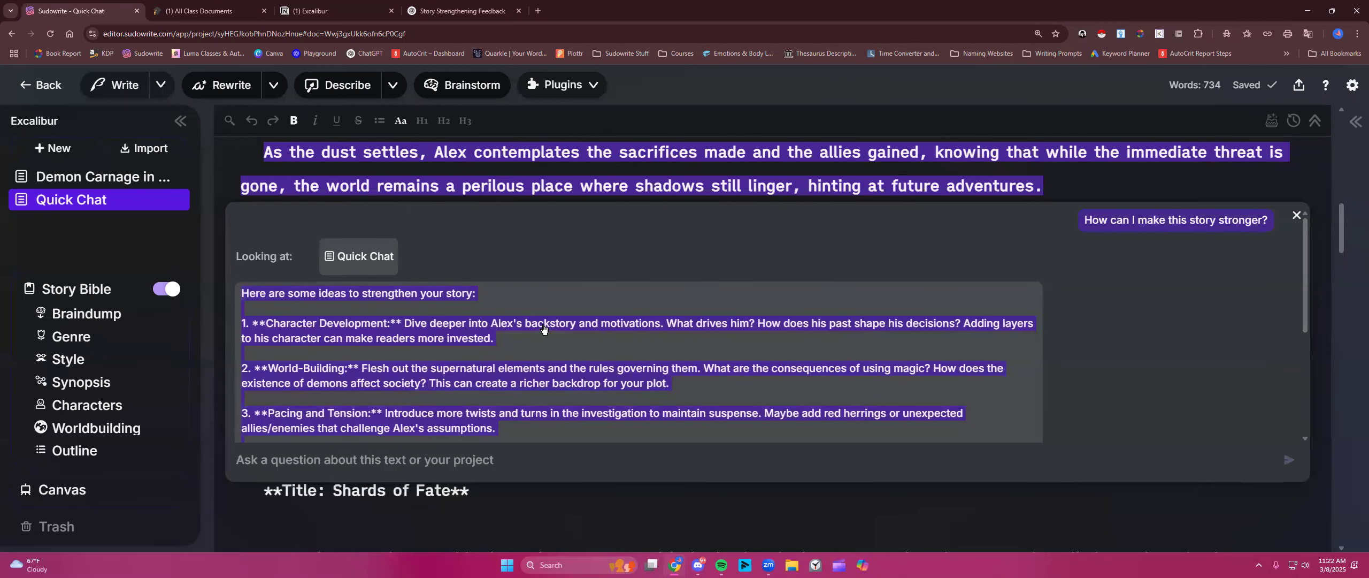
right_click(544, 326)
left_click(575, 340)
left_click(1297, 216)
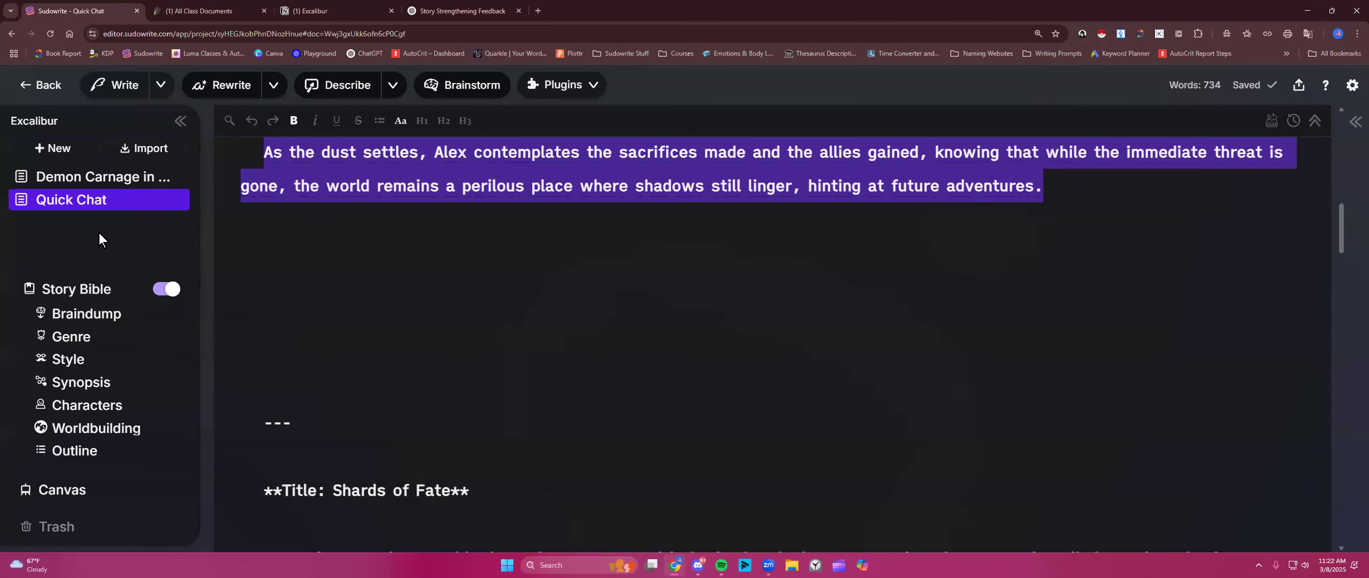
- Delete the second copy of the "Shards of Fate" synopsis from the Quick Chat document
left_click(68, 204)
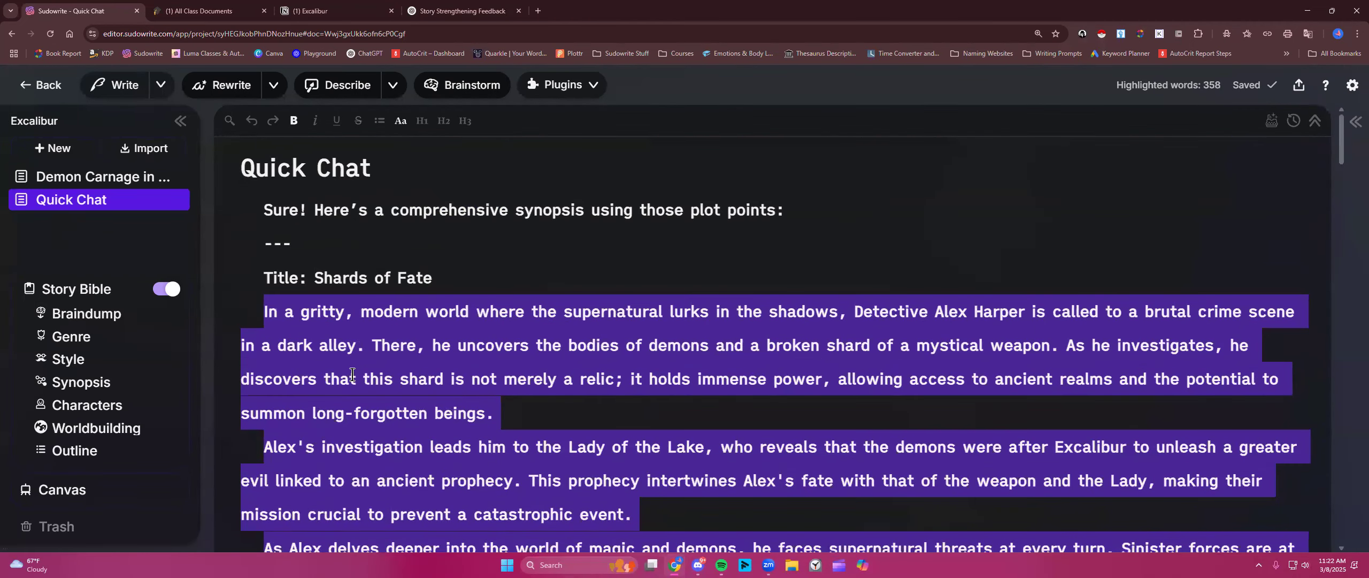
left_click(541, 402)
scroll(542, 400, "down", 10)
scroll(543, 401, "down", 8)
left_click_drag(249, 250, 1100, 375)
key("BackSpace")
- Paste the copied suggestions below the remaining synopsis in the Quick Chat document
scroll(702, 357, "up", 4)
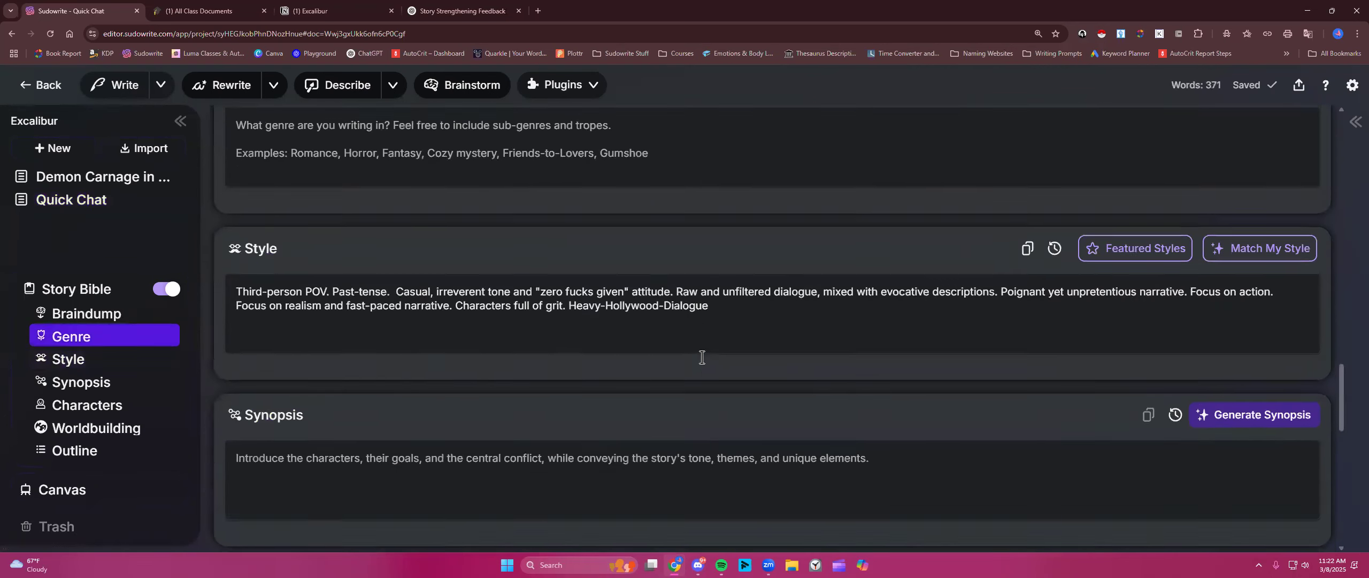
scroll(612, 364, "up", 10)
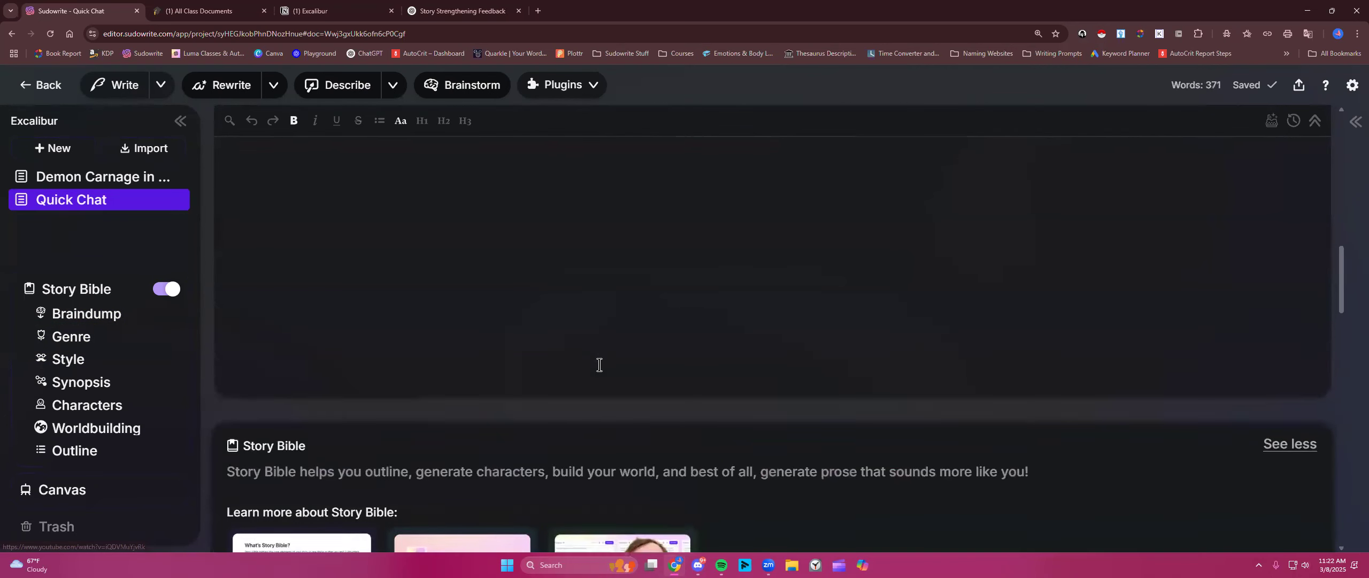
scroll(599, 364, "up", 3)
right_click(288, 347)
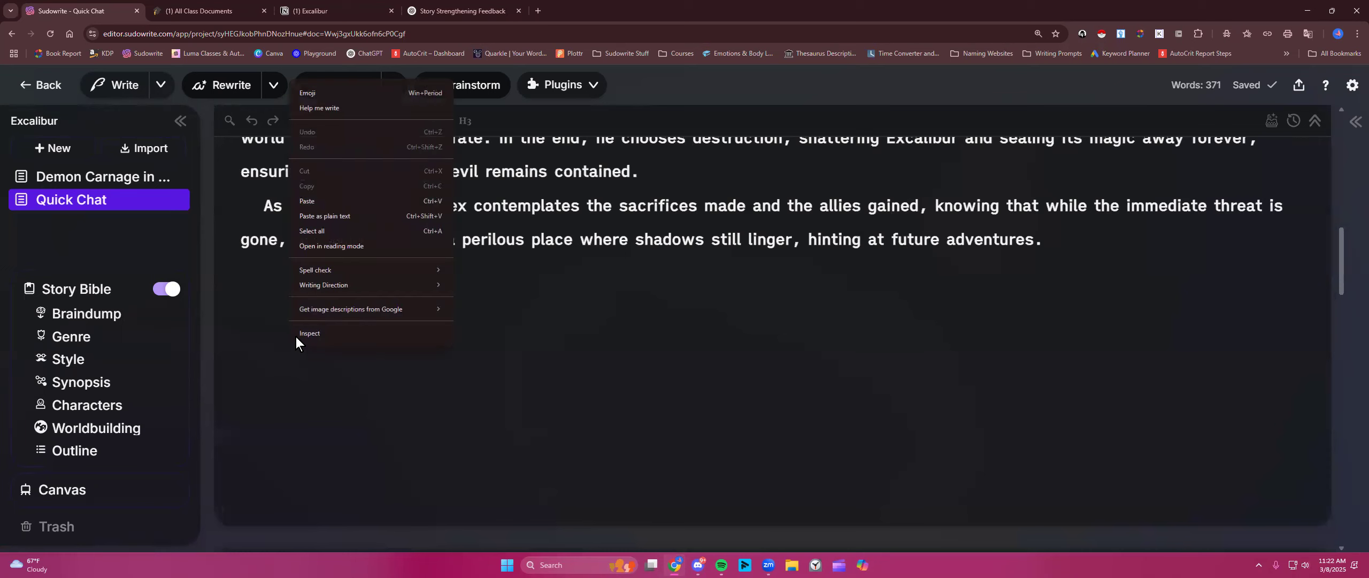
left_click(338, 204)
scroll(387, 343, "up", 10)
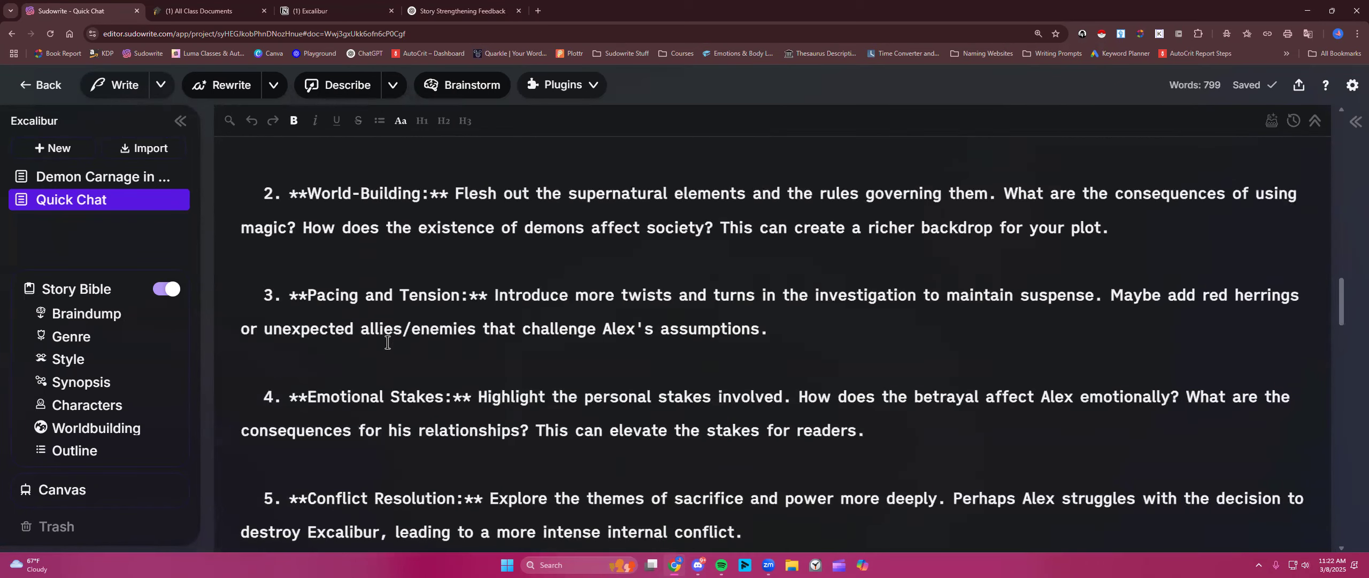
- Delete the duplicate suggestion list with asterisks, beginning at the second "Here are some ideas to strengthen your story:"
scroll(388, 342, "down", 1)
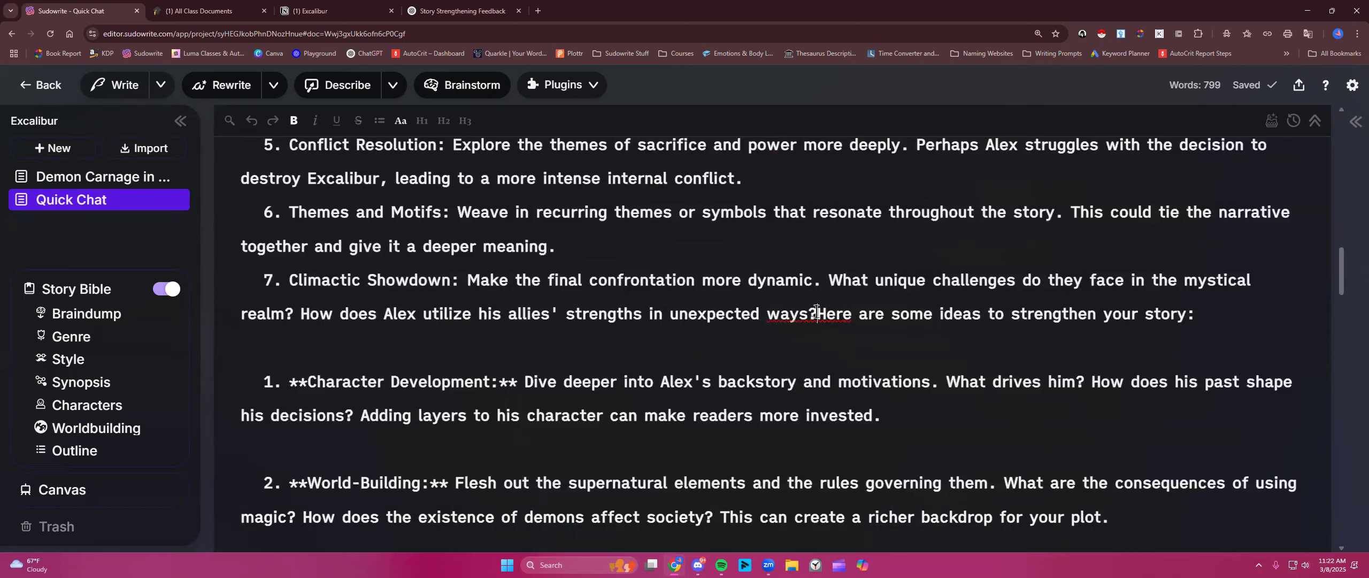
left_click_drag(816, 313, 881, 401)
scroll(880, 396, "down", 5)
scroll(881, 399, "down", 7)
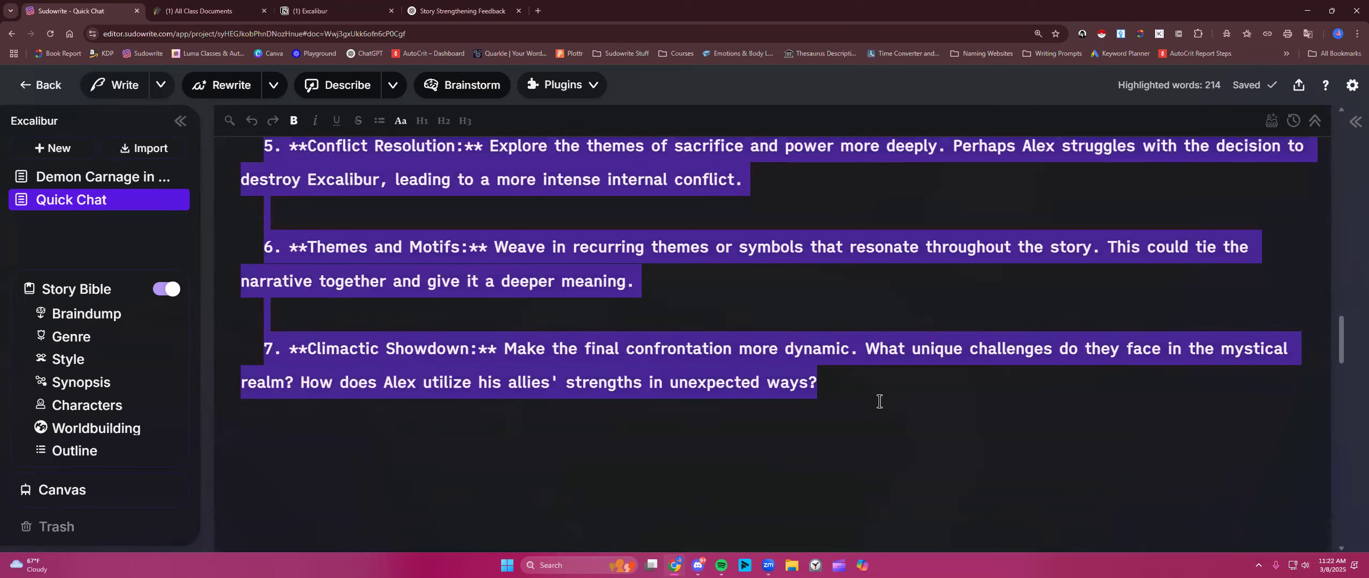
key("ctrl+v")
- Insert a blank line after each of suggestions 1 to 5, from Character Development through Conflict Resolution
scroll(698, 419, "up", 17)
scroll(697, 419, "up", 3)
scroll(642, 365, "down", 1)
left_click(893, 288)
key("Return")
left_click(1132, 377)
key("Return")
scroll(930, 378, "down", 1)
scroll(930, 379, "down", 1)
left_click(810, 387)
key("Return")
scroll(813, 388, "down", 2)
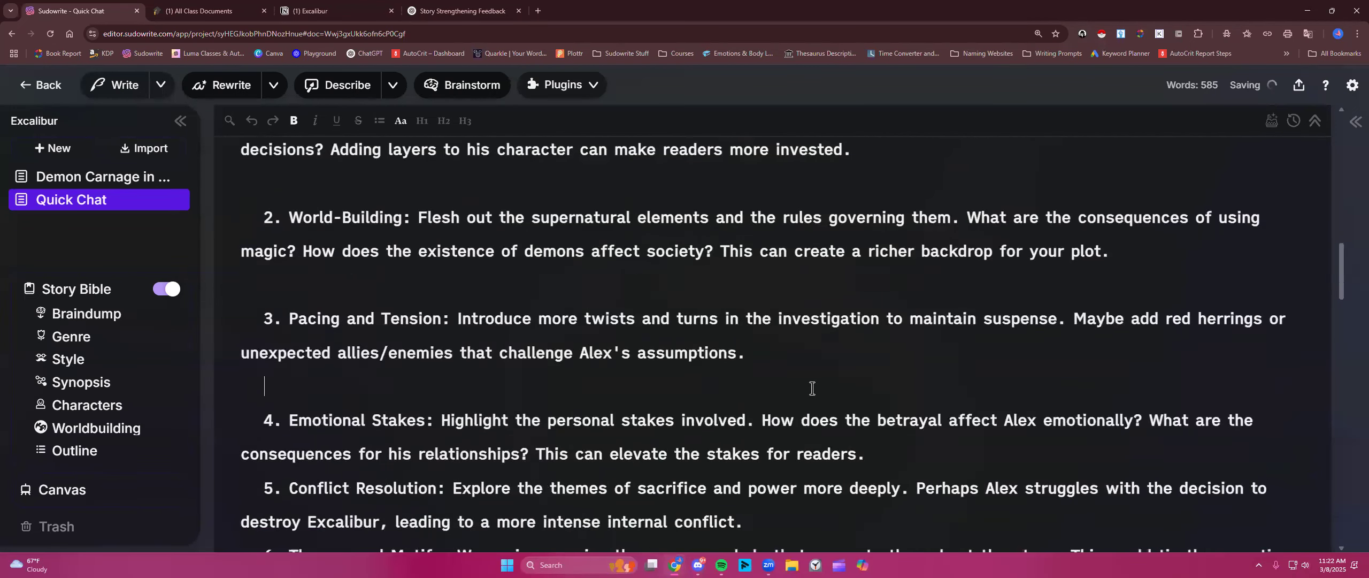
left_click(883, 370)
key("Return")
left_click(793, 467)
key("Return")
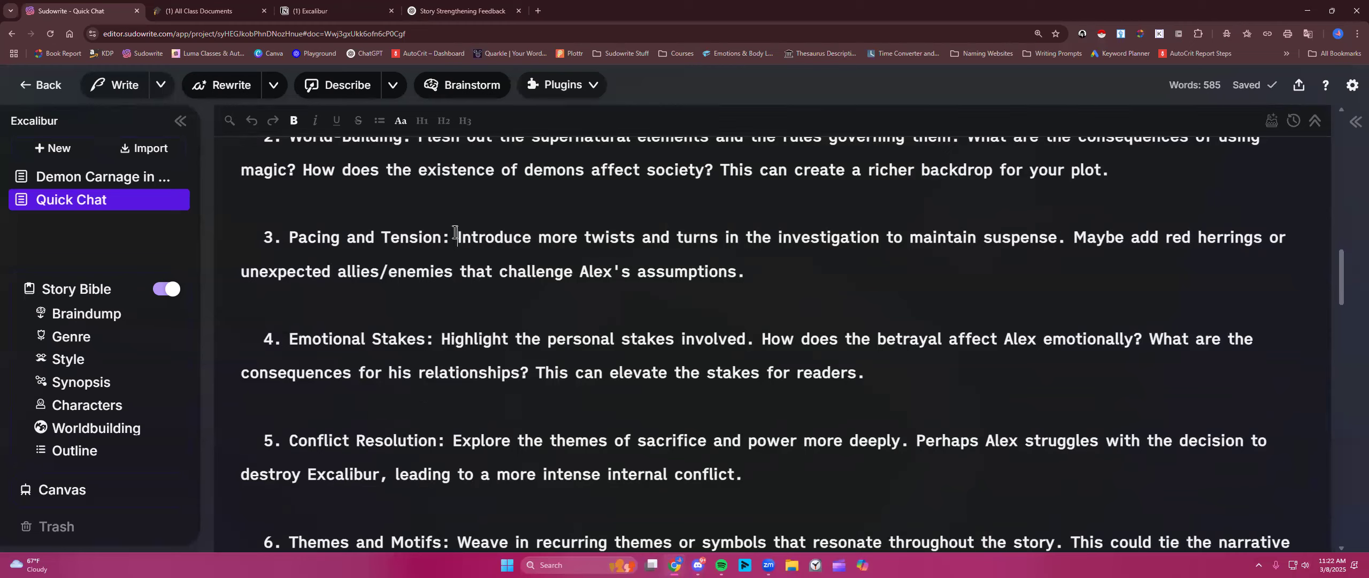
- Copy the text of the "Pacing and Tension" suggestion without its number and heading
left_click_drag(455, 232, 751, 274)
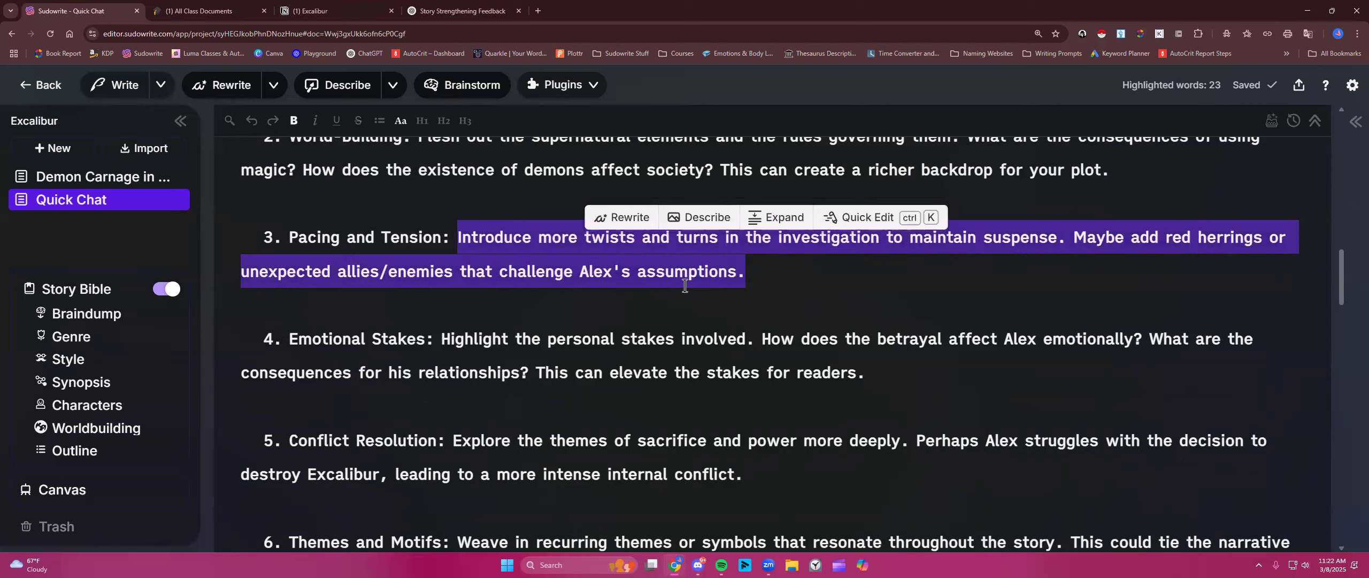
right_click(476, 253)
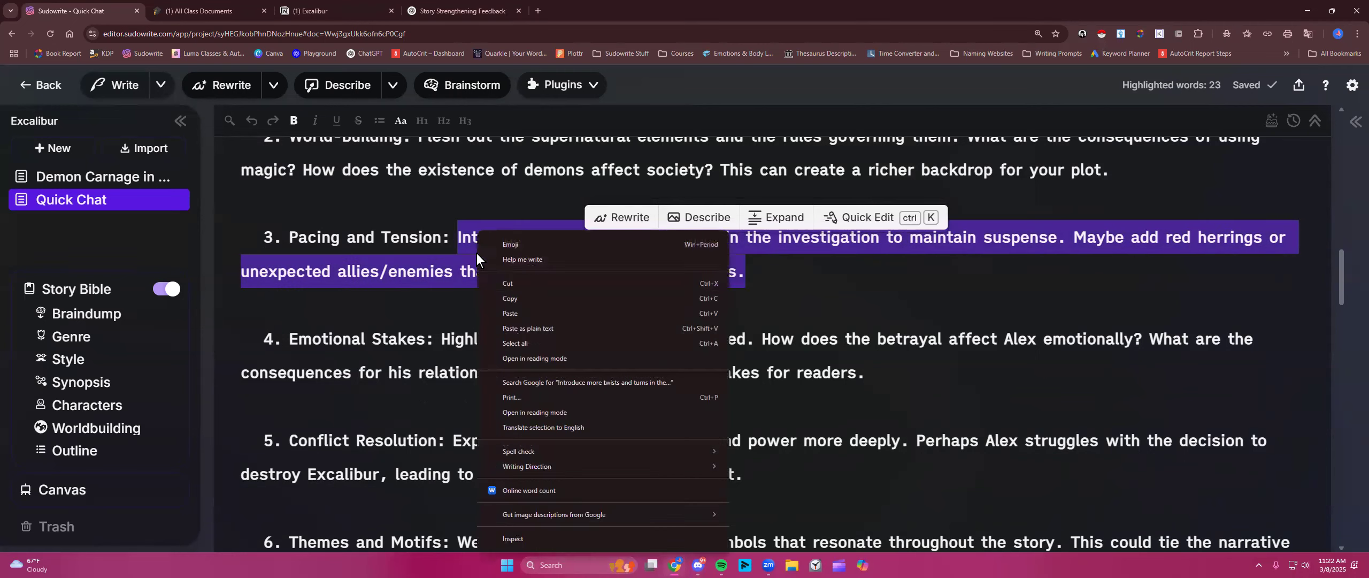
left_click(519, 299)
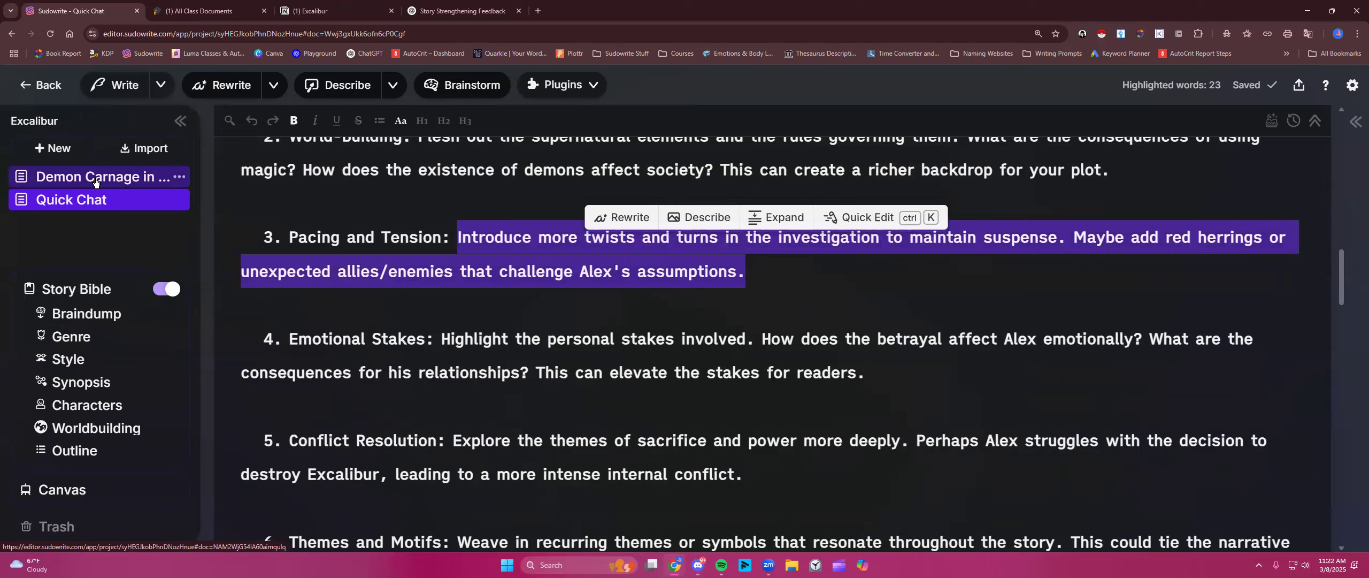
- Select the synopsis from "Title: Shards of Fate" to its last paragraph and start a Quick Chat about it
left_click(95, 182)
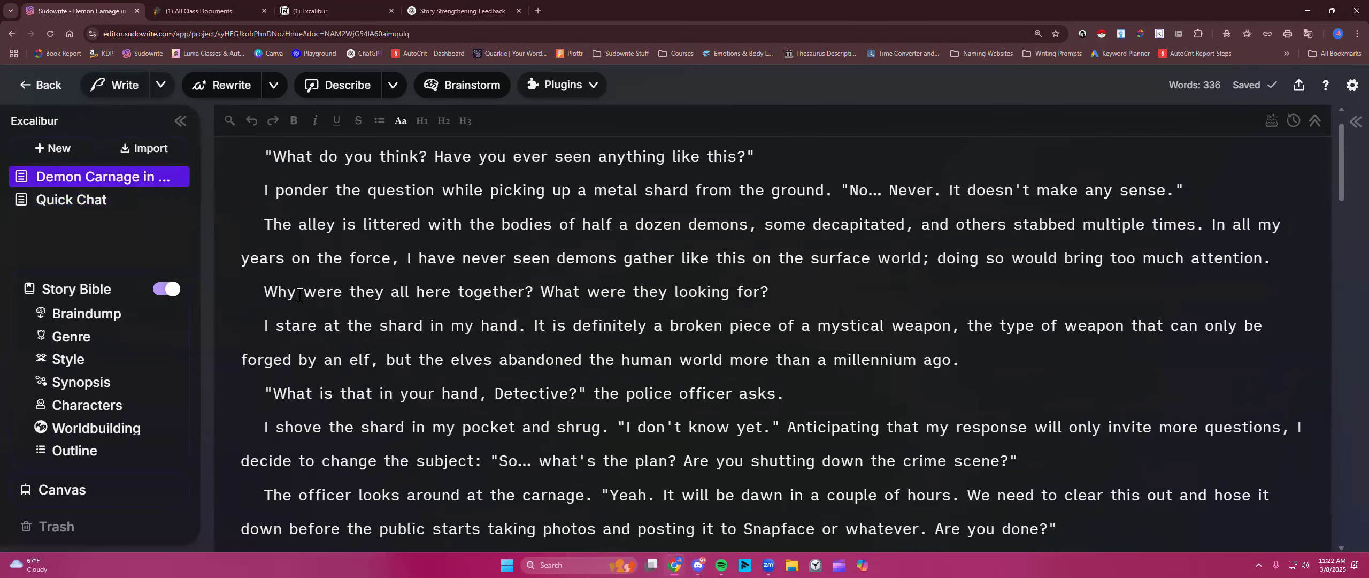
left_click(100, 205)
scroll(320, 284, "down", 2)
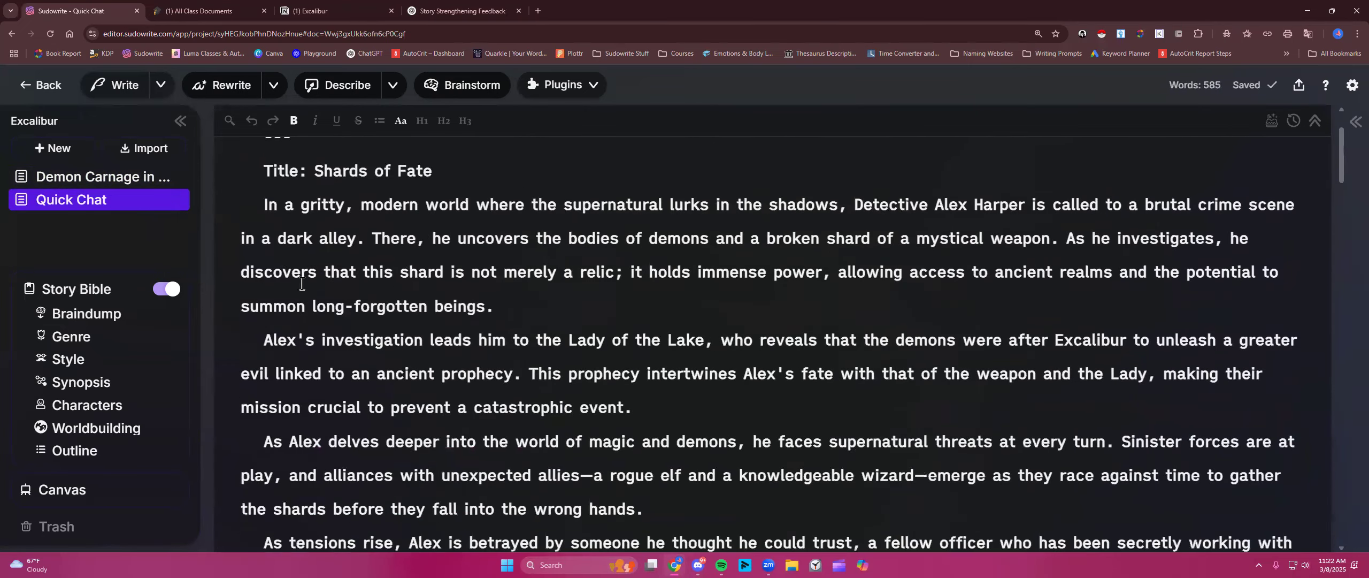
scroll(256, 205, "down", 10)
scroll(1032, 340, "up", 5)
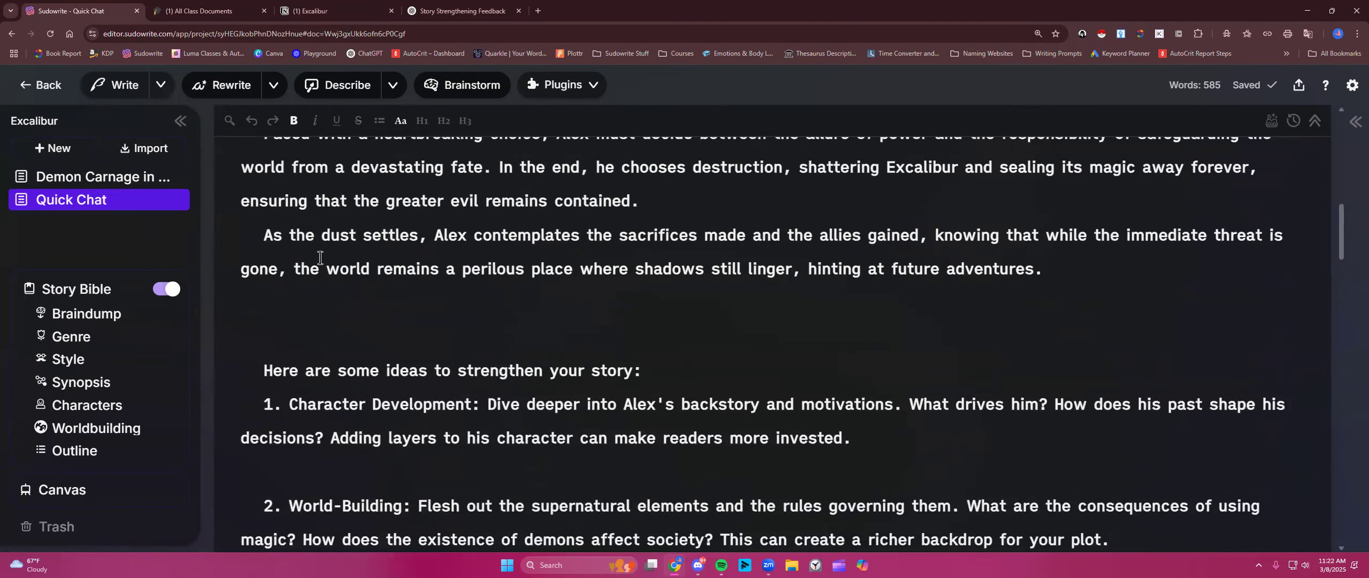
left_click_drag(1032, 340, 257, 278)
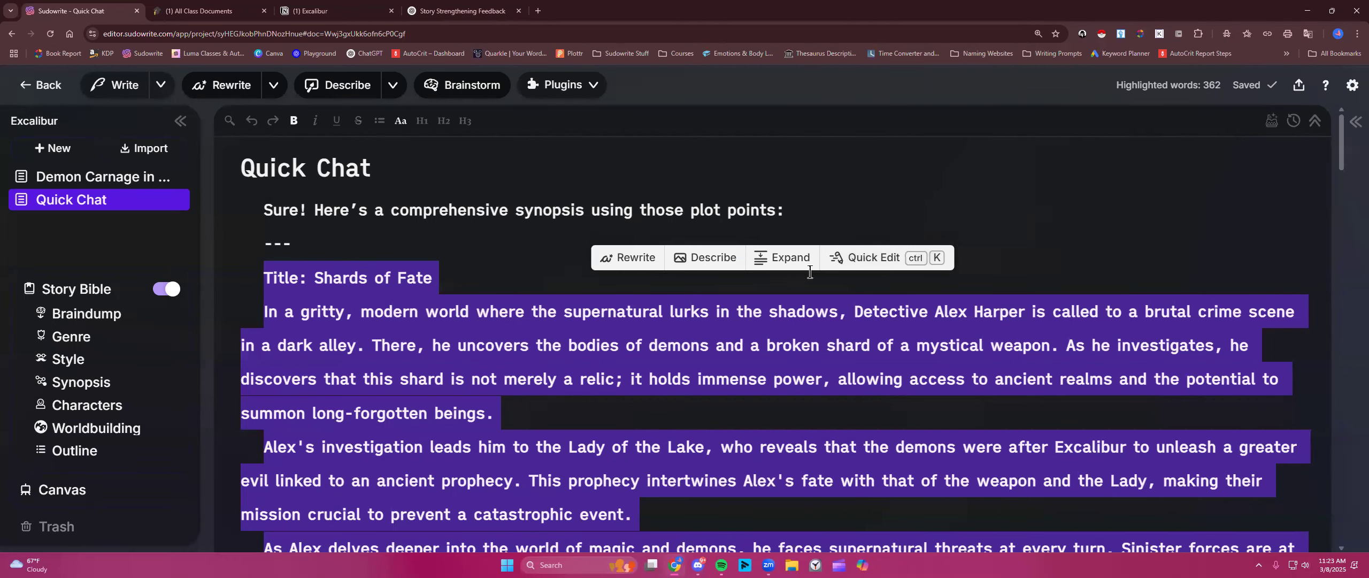
left_click(867, 257)
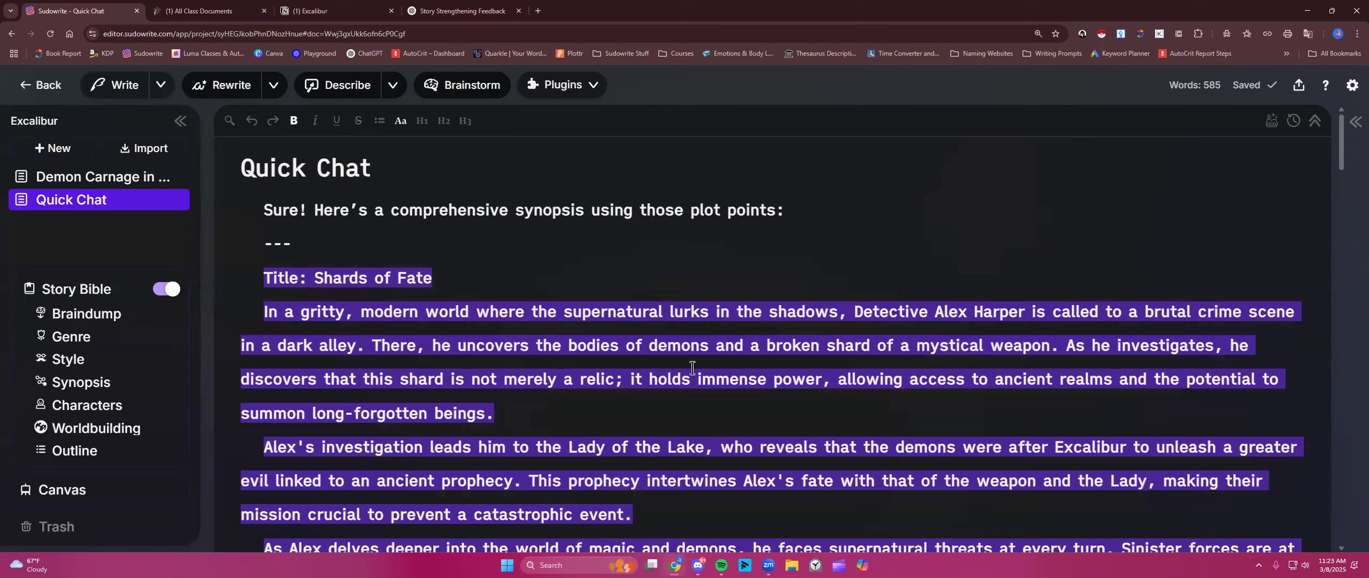
scroll(692, 370, "down", 8)
scroll(692, 370, "down", 3)
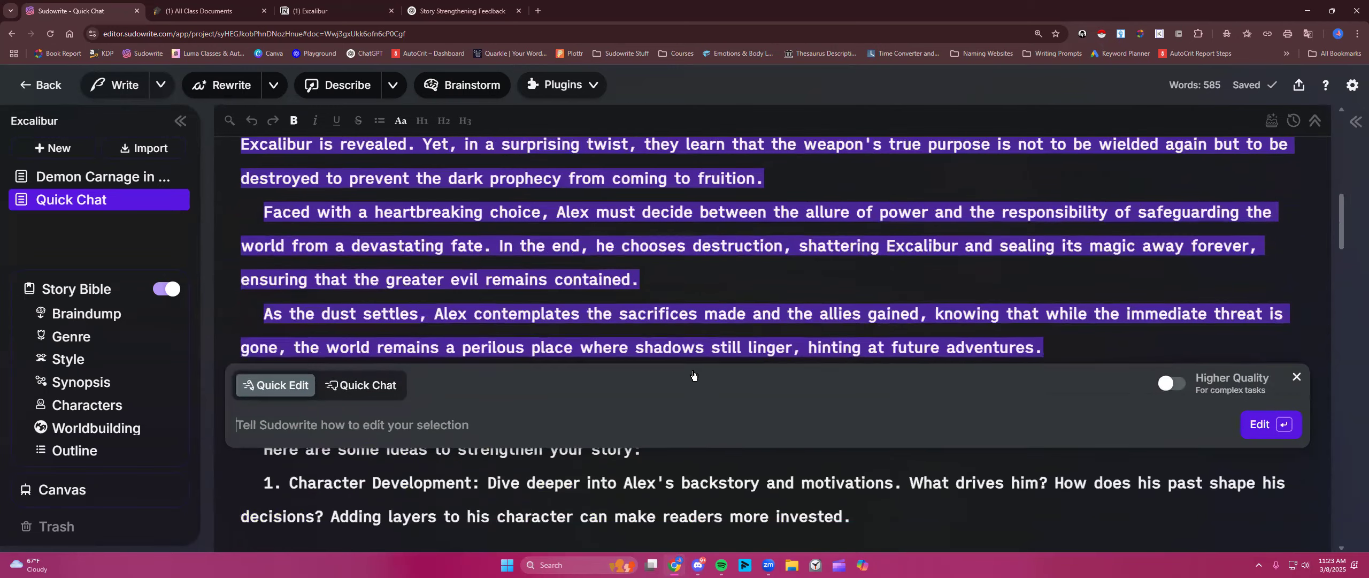
left_click(362, 383)
scroll(480, 378, "down", 2)
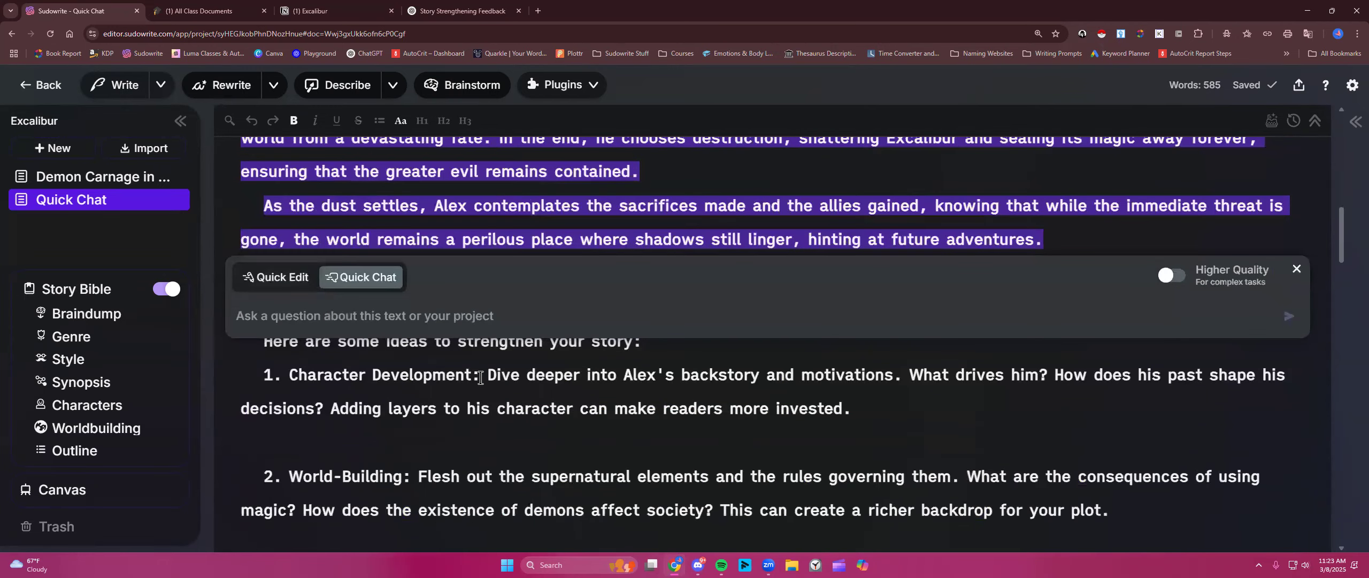
- Paste the pacing suggestion into the chat prompt and remove "in the investigation" and the closing "that challenge" clause
right_click(455, 316)
left_click(486, 165)
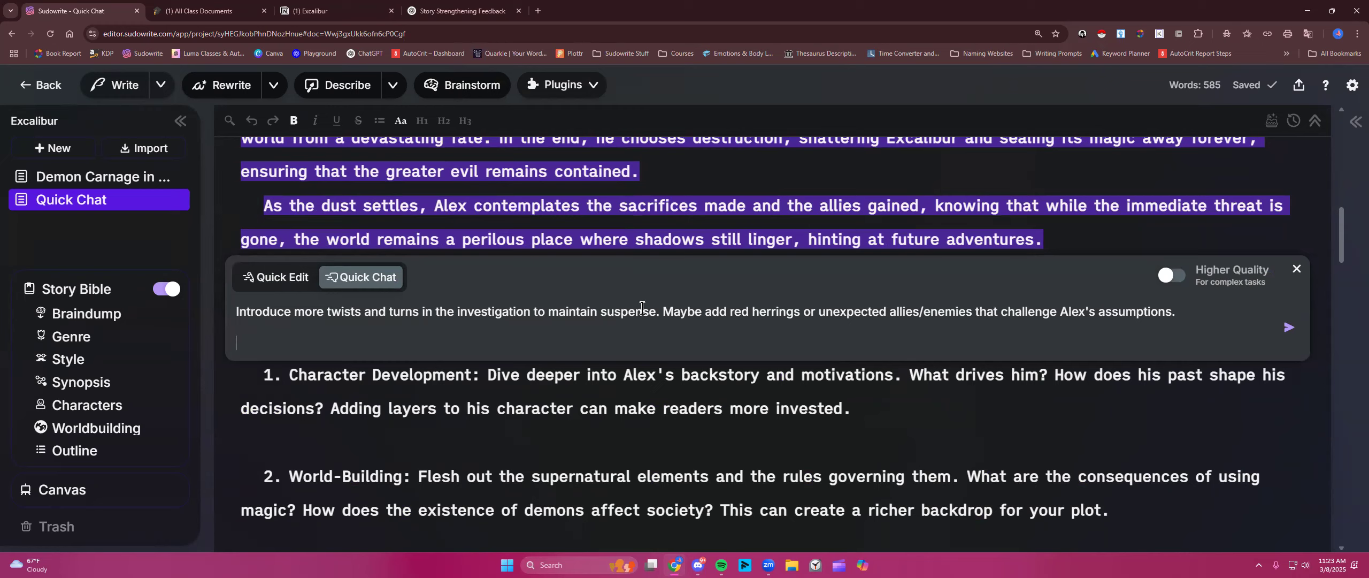
mouse_move(421, 309)
left_mouse_down()
mouse_move(515, 312)
mouse_move(422, 310)
left_mouse_up()
left_click(457, 312)
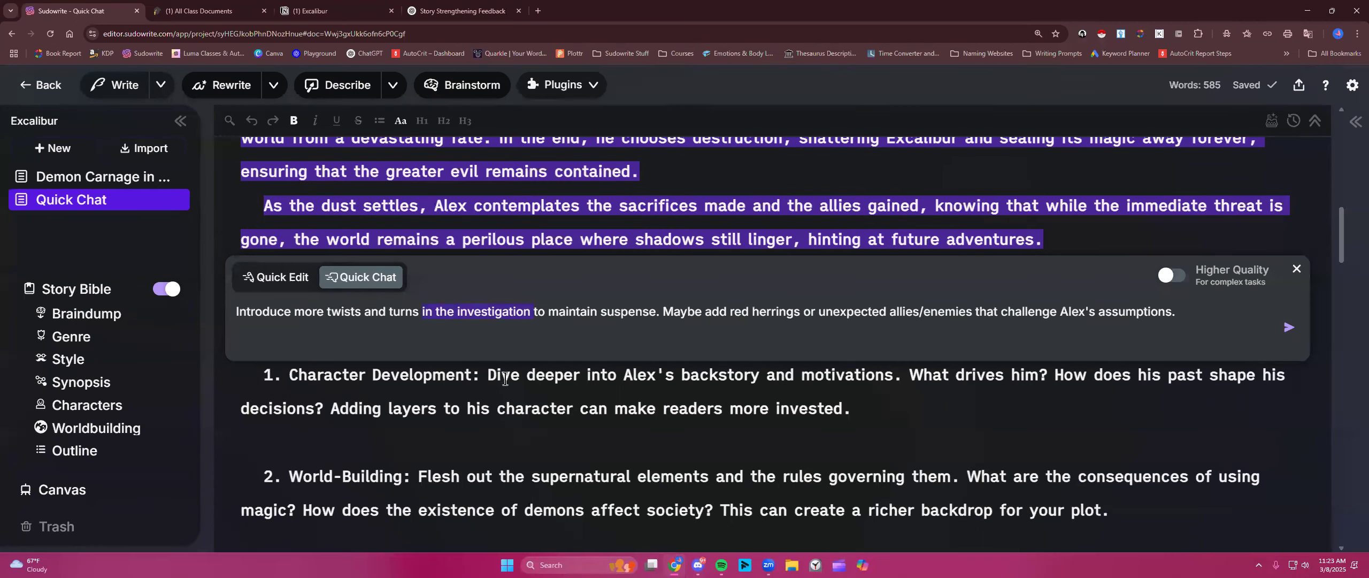
key("BackSpace")
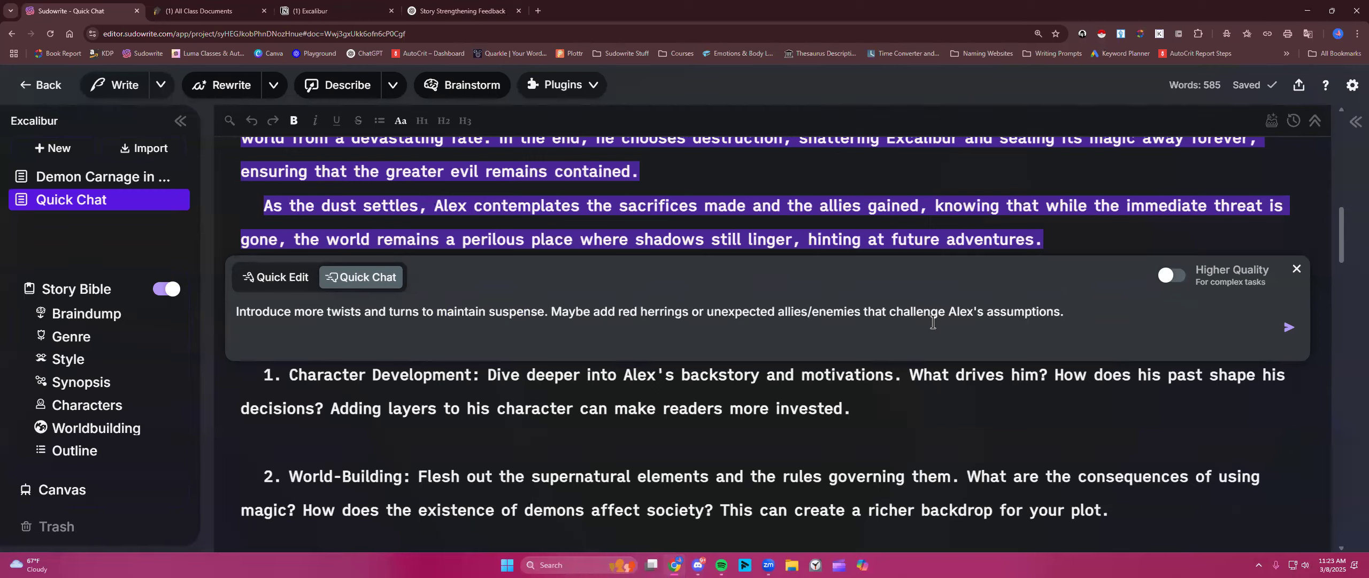
left_click_drag(882, 309, 1059, 313)
key("BackSpace")
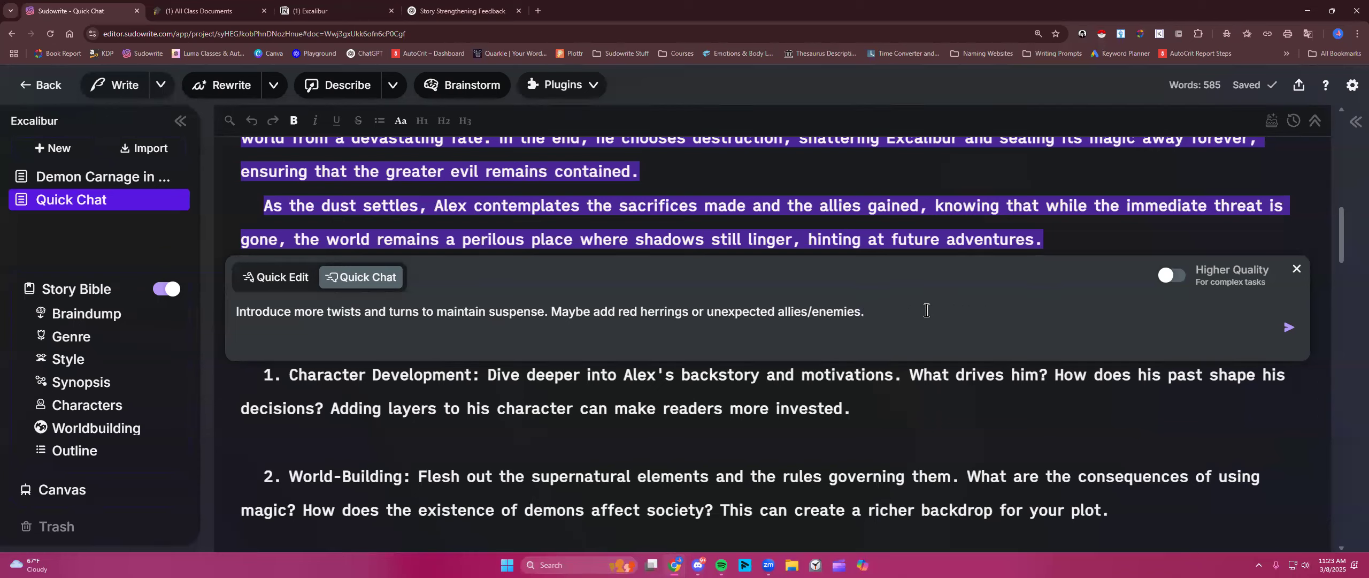
- Add "Incorporate any other unique elements to make this story more intriguing." to the prompt and send it
type("te any other unique")
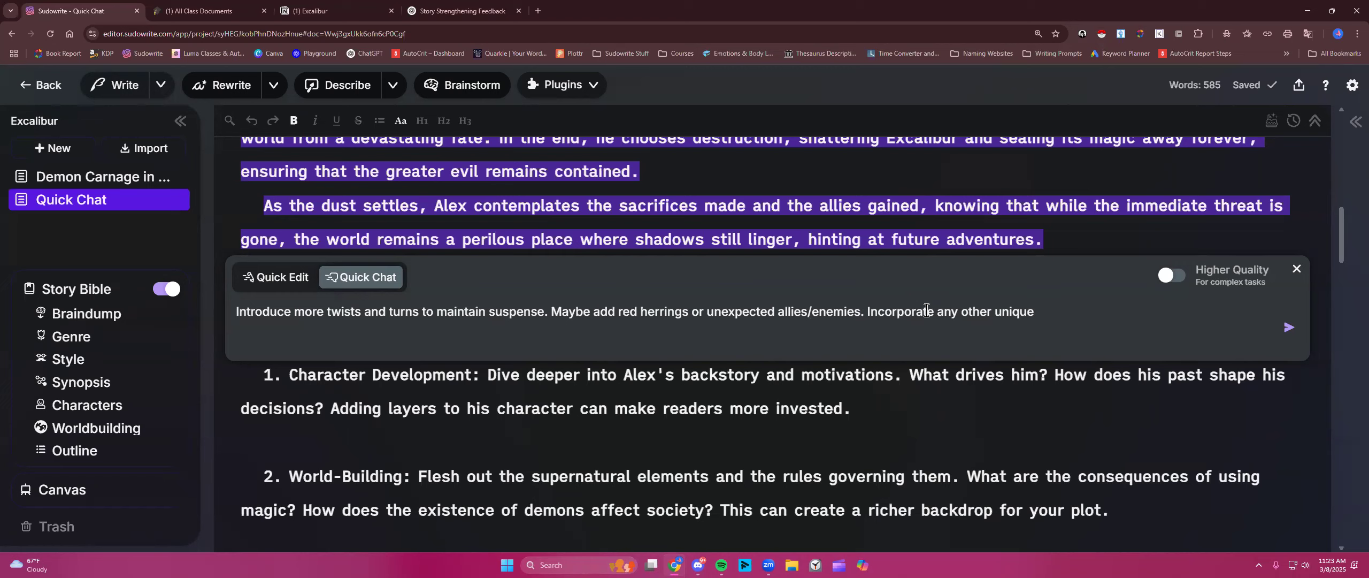
type(" elements to make this story more intri")
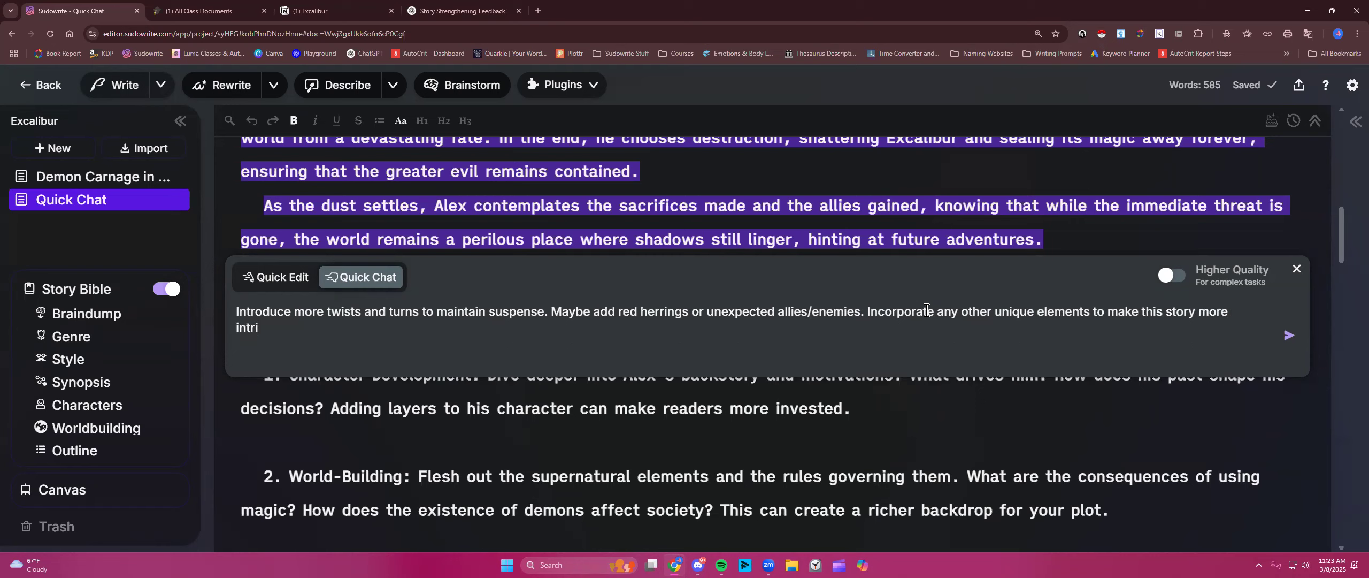
type("guing.")
left_click(1289, 336)
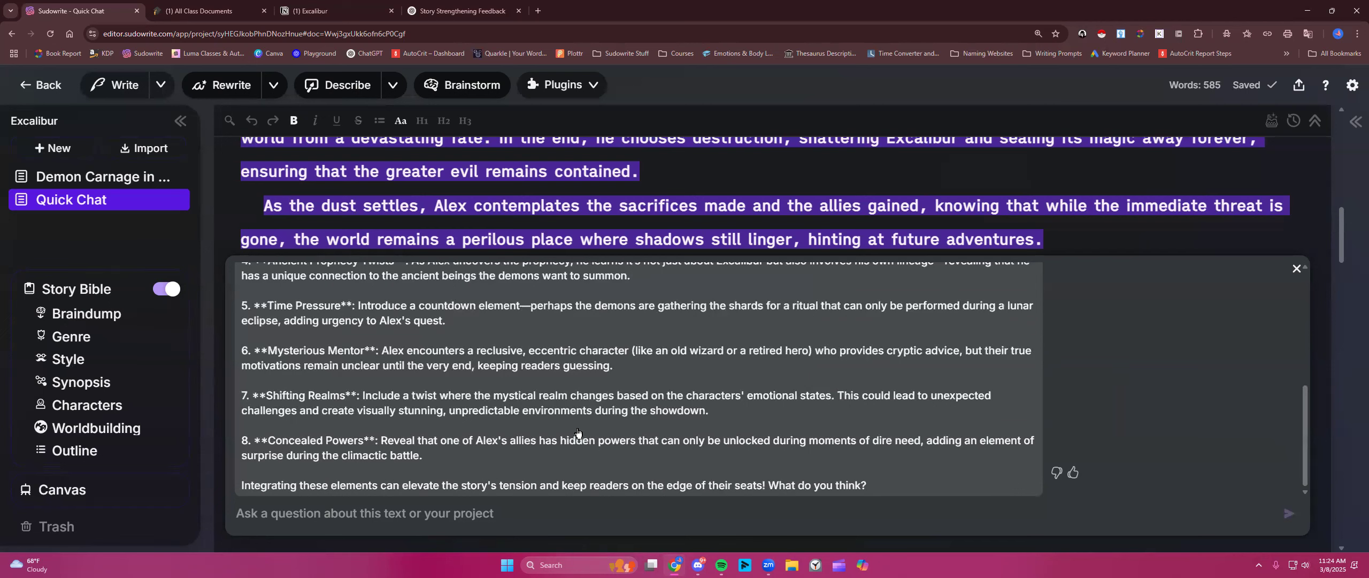
- Copy Quick Chat's whole reply about twists and suspense, from "Great idea!" to "What do you think?", and close the chat
scroll(578, 432, "up", 2)
scroll(578, 432, "up", 1)
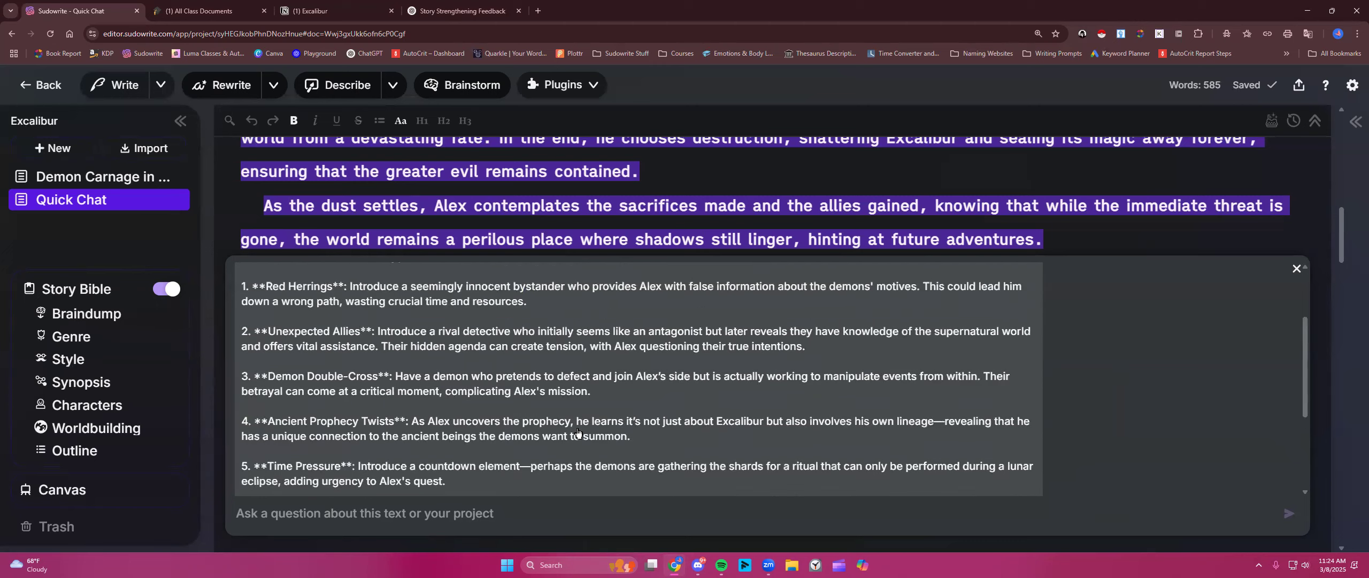
scroll(577, 433, "up", 1)
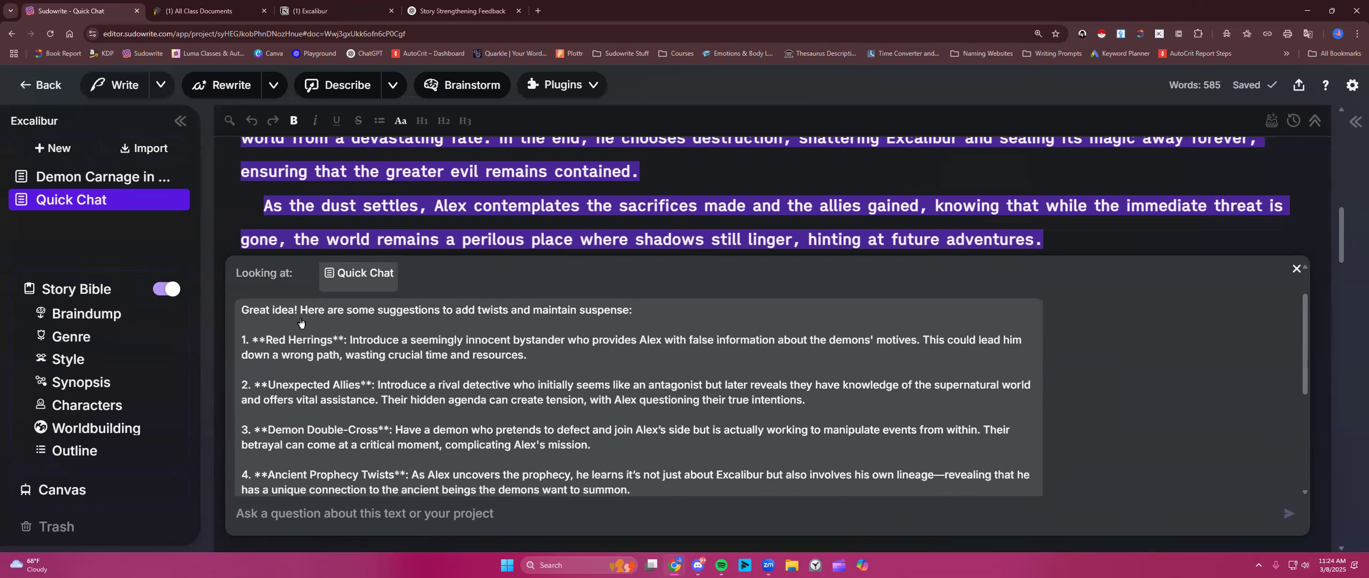
left_click_drag(240, 308, 870, 485)
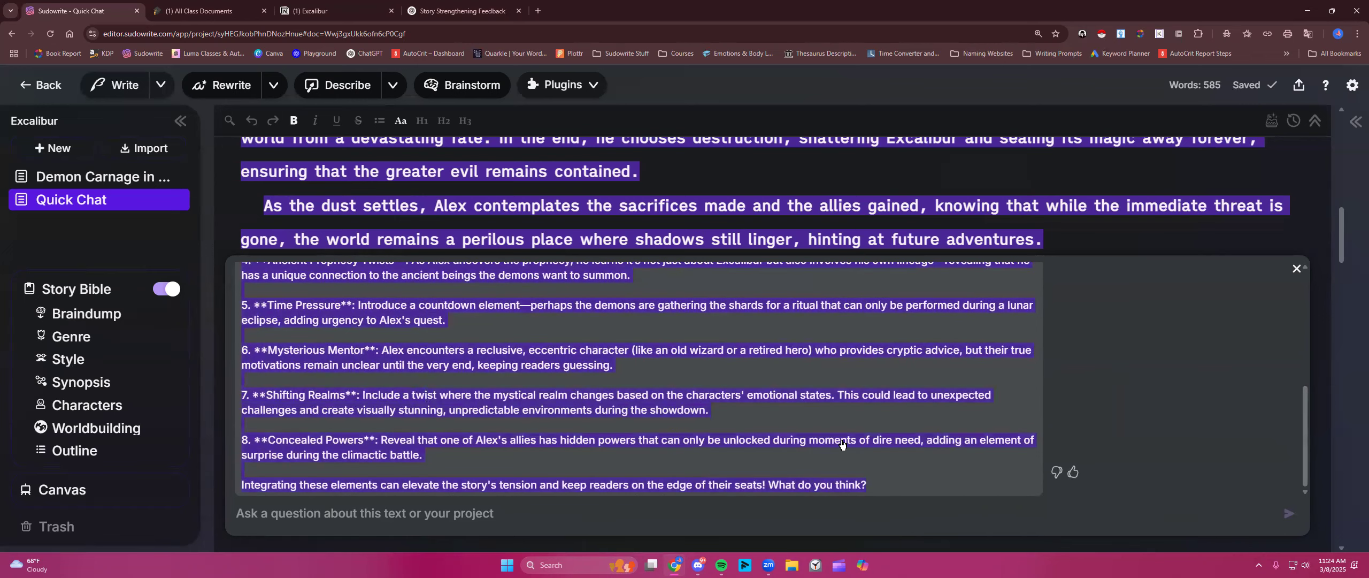
right_click(842, 444)
left_click(888, 279)
left_click(1297, 271)
- Create a new blank document in the Excalibur project
left_click(64, 149)
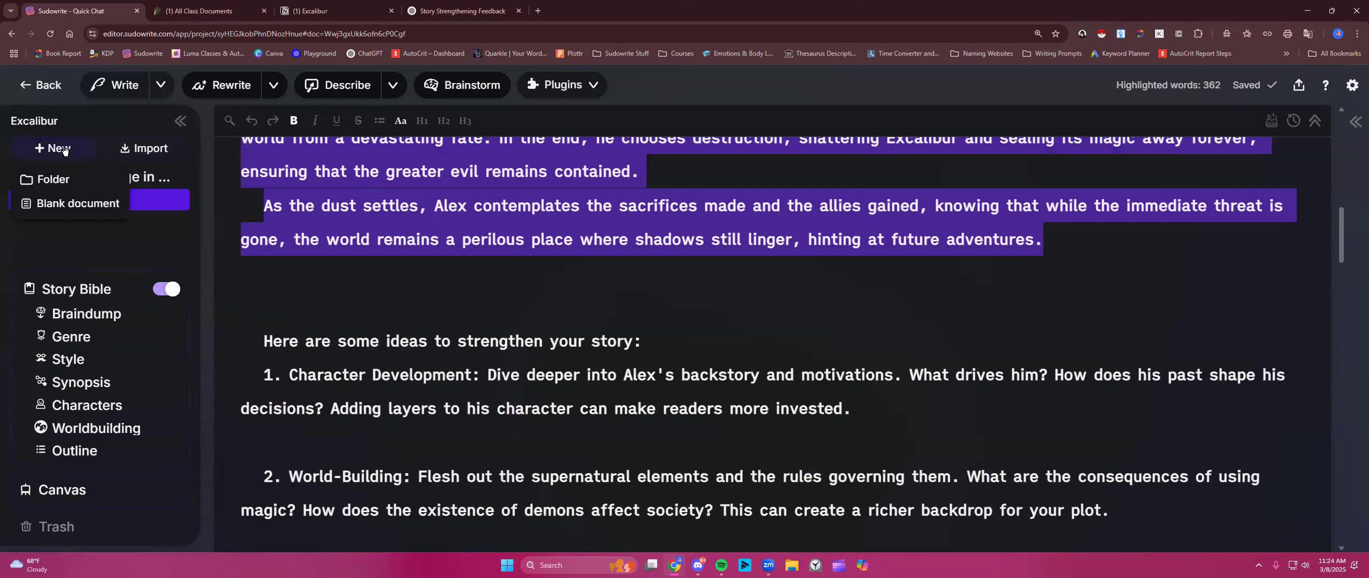
left_click(72, 209)
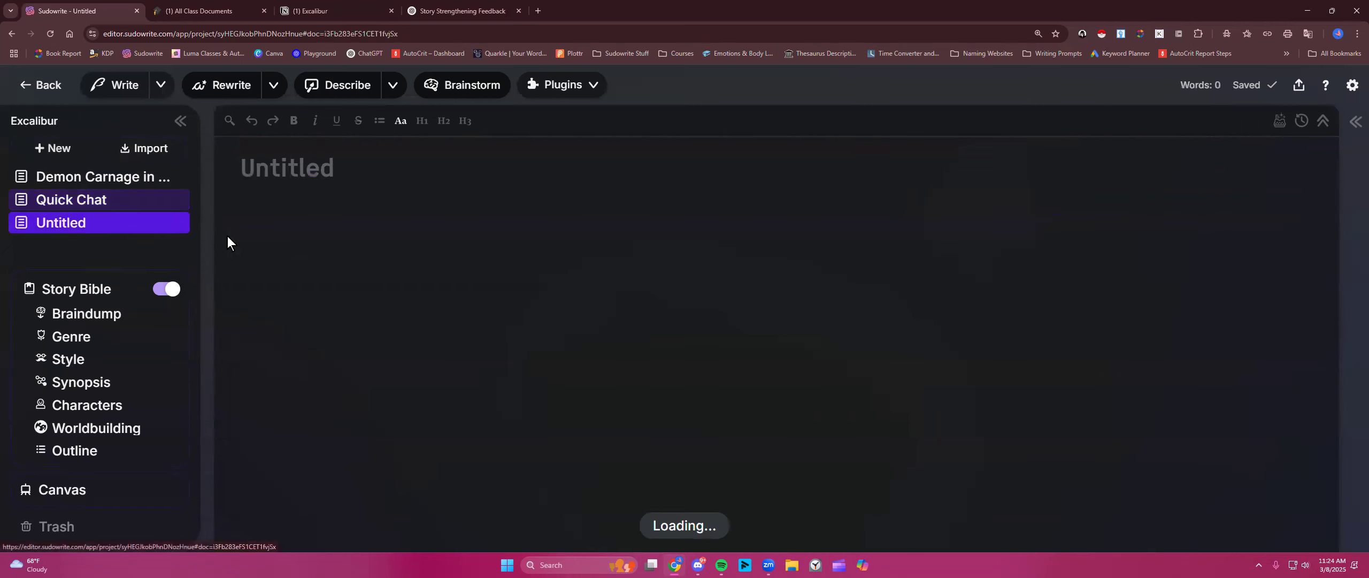
- Paste the copied twist and suspense suggestions into the new document and title it "Twists and Turns in Demon Pursuit"
right_click(319, 226)
left_click(346, 341)
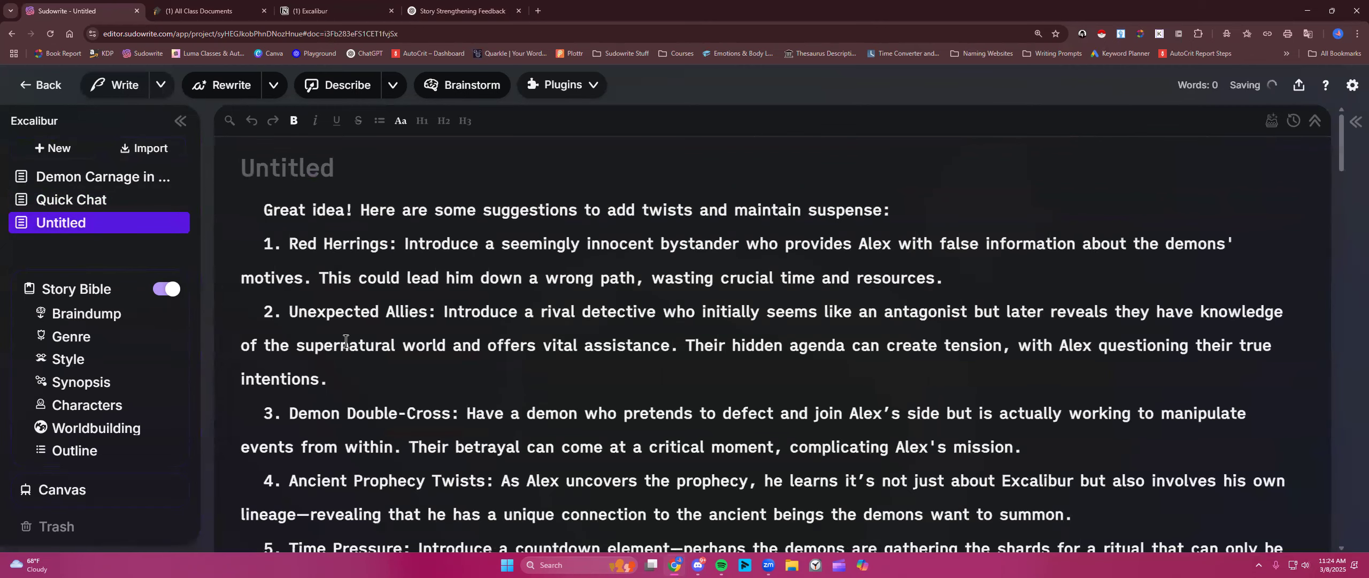
double_click(304, 167)
key("ctrl+v")
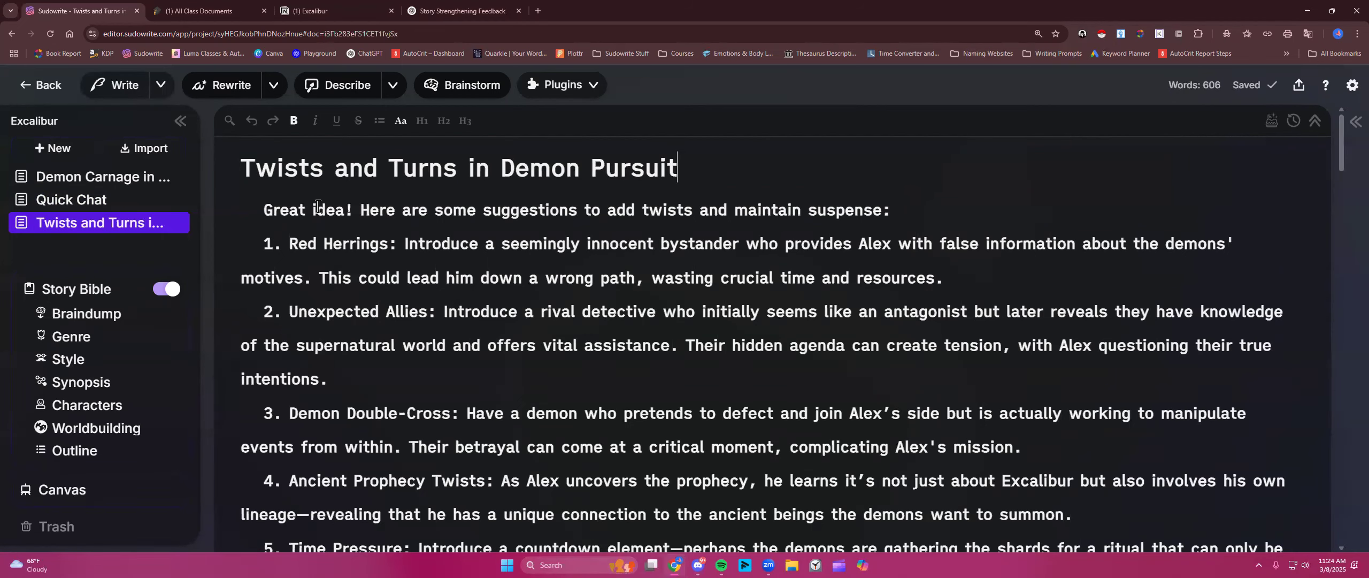
- Review the story-strengthening ideas in the Quick Chat document, including the World-Building item, and return to the Twists and Turns document
left_click(97, 201)
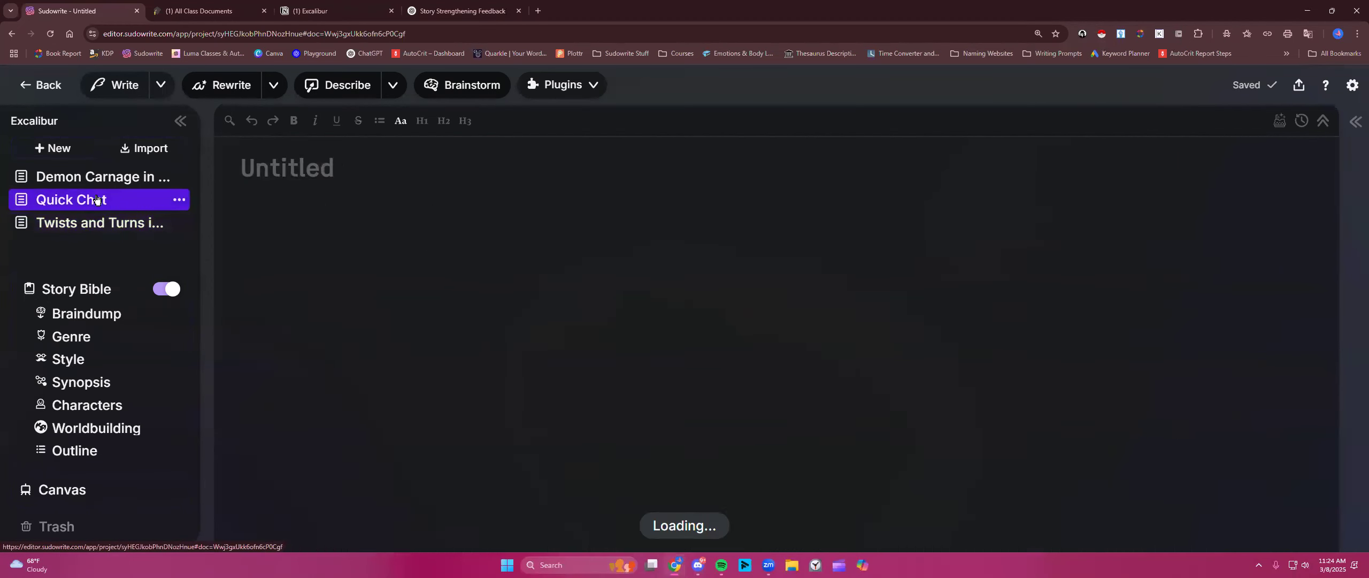
scroll(442, 380, "down", 5)
scroll(442, 380, "up", 6)
scroll(442, 380, "down", 8)
scroll(441, 380, "down", 6)
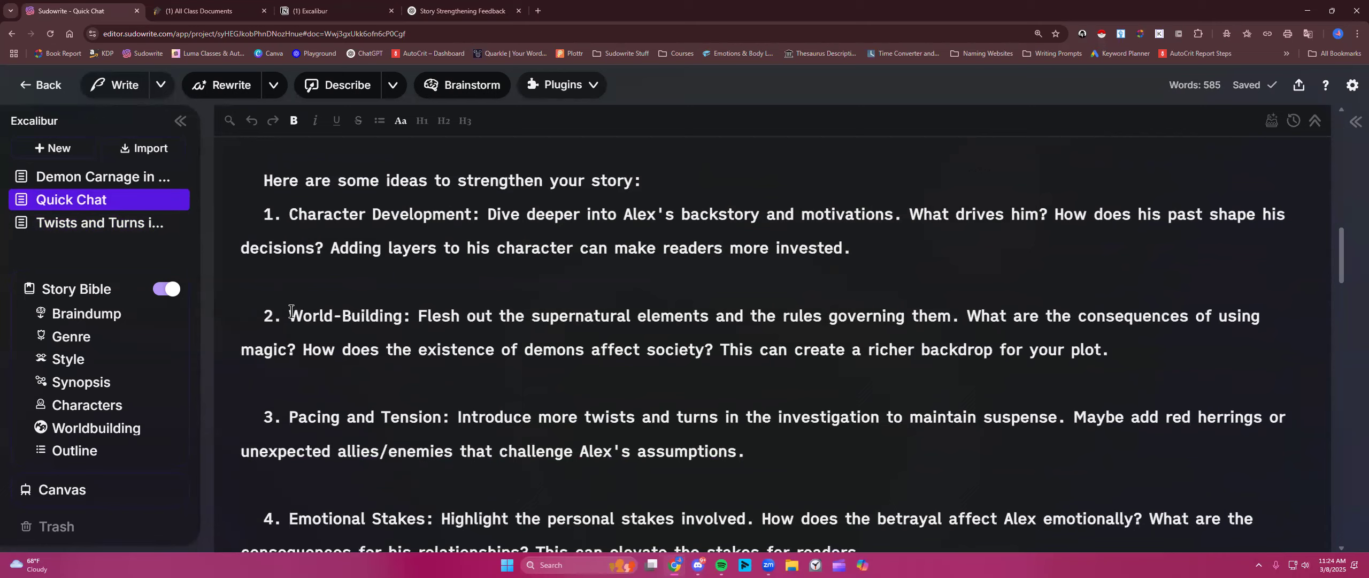
left_click_drag(290, 316, 410, 359)
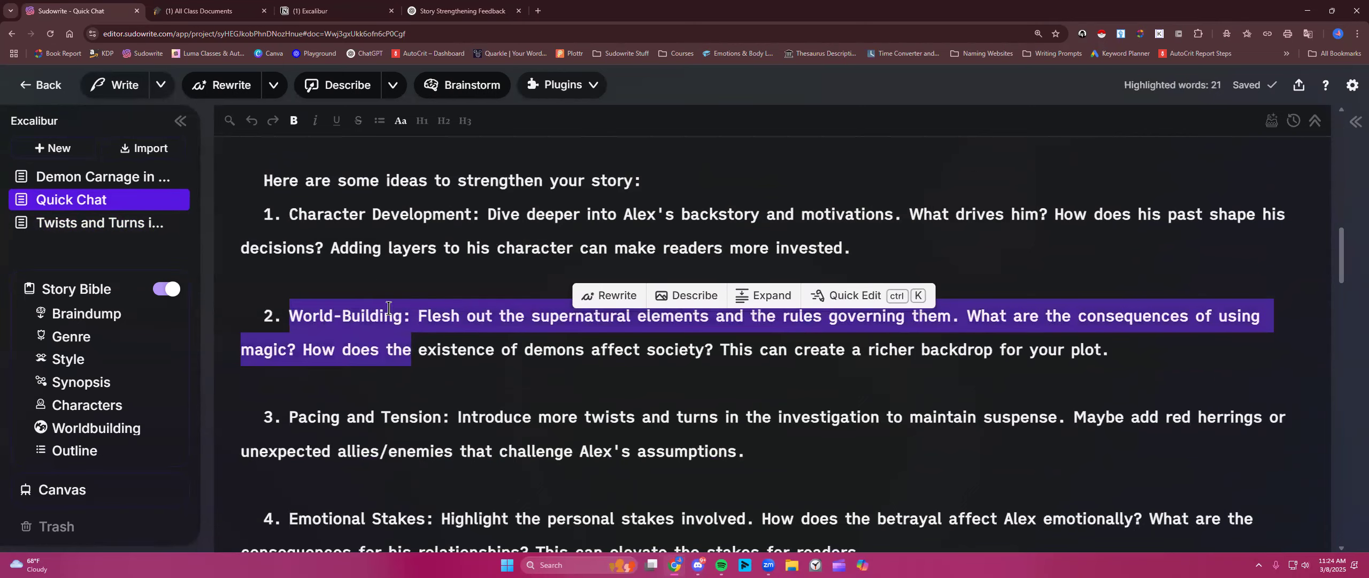
left_click(364, 261)
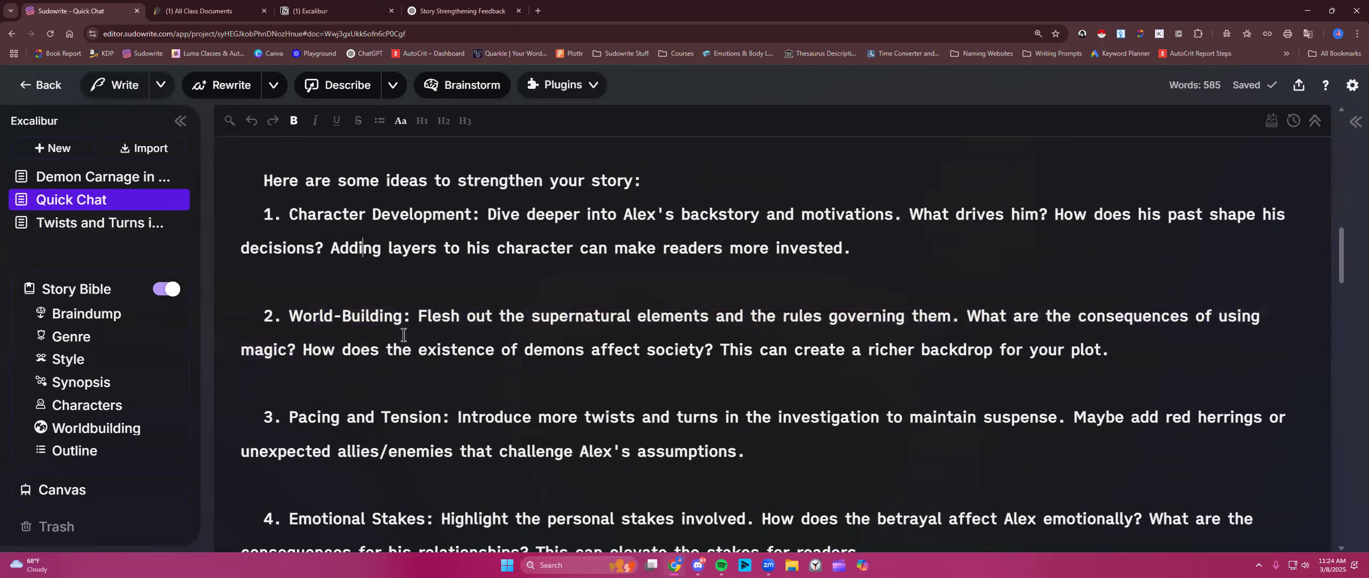
left_click(123, 224)
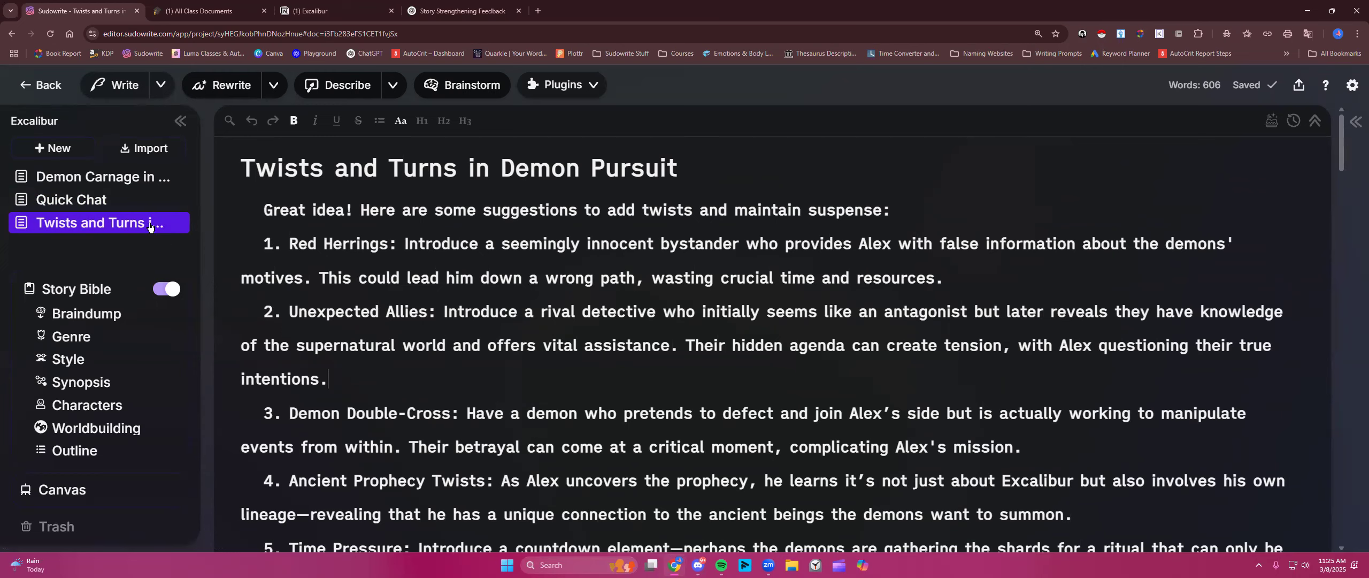
- Cut the whole list of strengthening ideas, from "Here are some ideas" through item 7 Climactic Showdown, out of the Quick Chat document
left_click(86, 201)
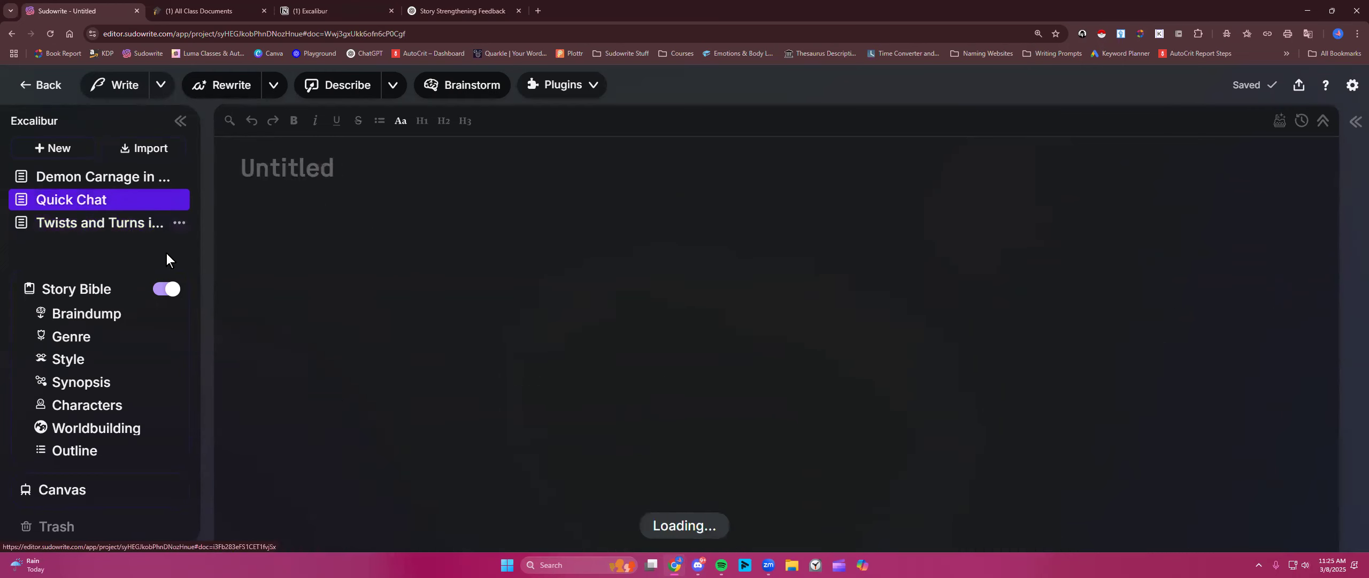
scroll(550, 418, "down", 2)
scroll(550, 418, "down", 10)
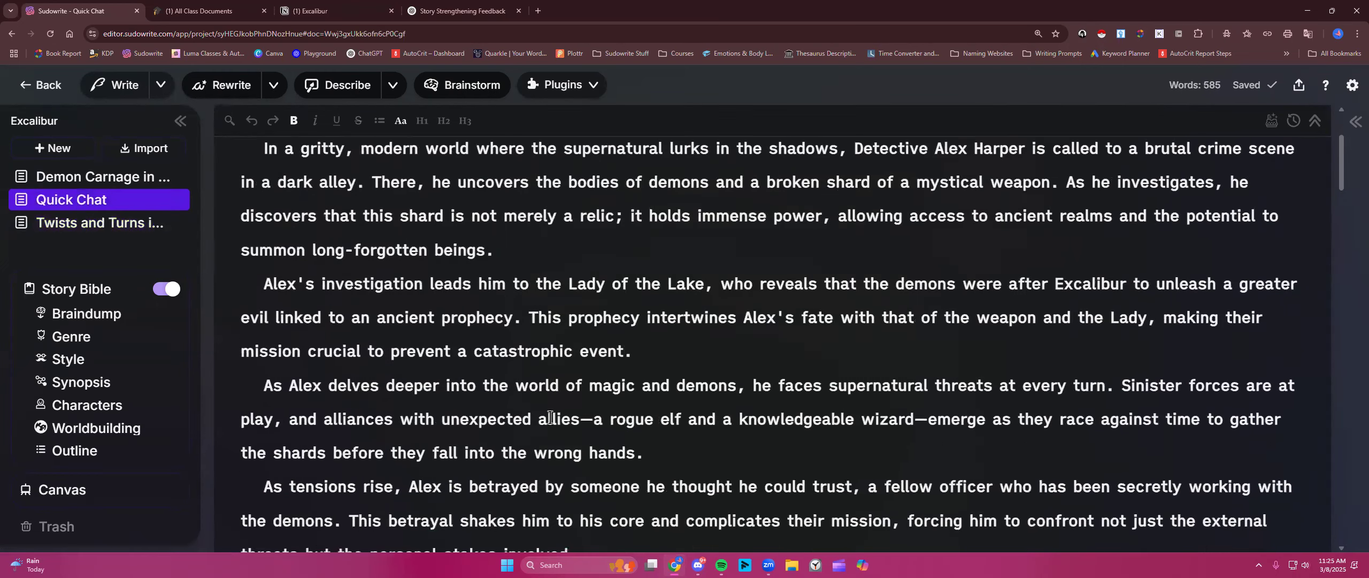
left_click_drag(274, 385, 856, 296)
right_click(792, 292)
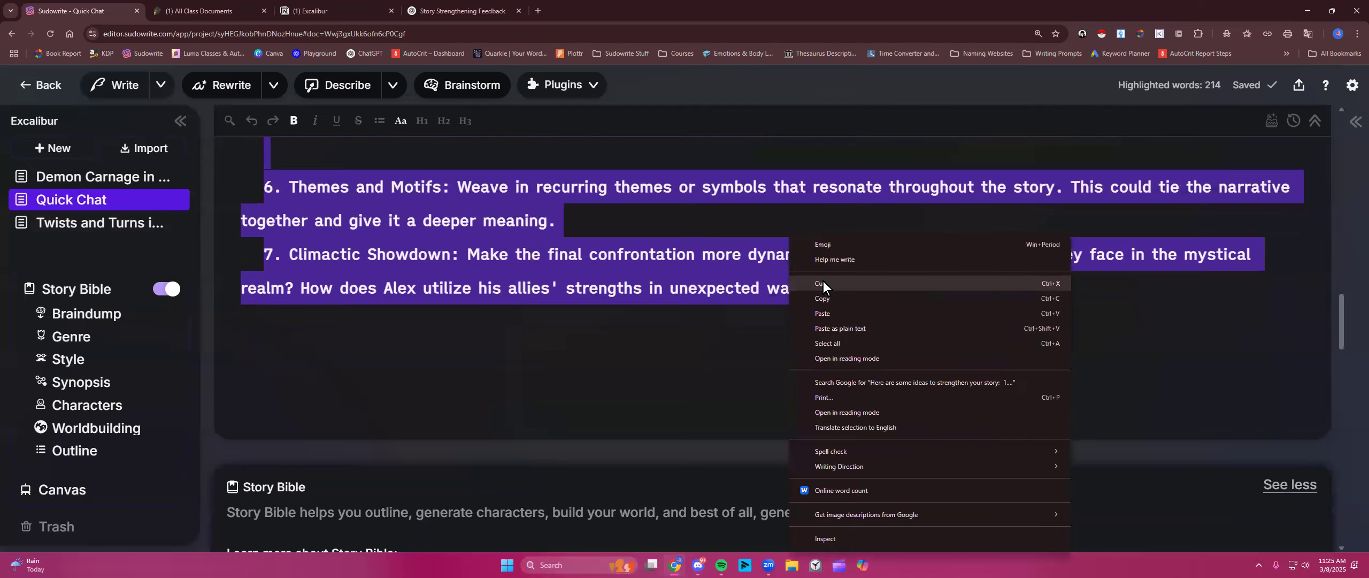
left_click(813, 281)
scroll(428, 246, "up", 5)
- Create a new blank document in the Excalibur project and paste the cut list of strengthening ideas into it
left_click(63, 150)
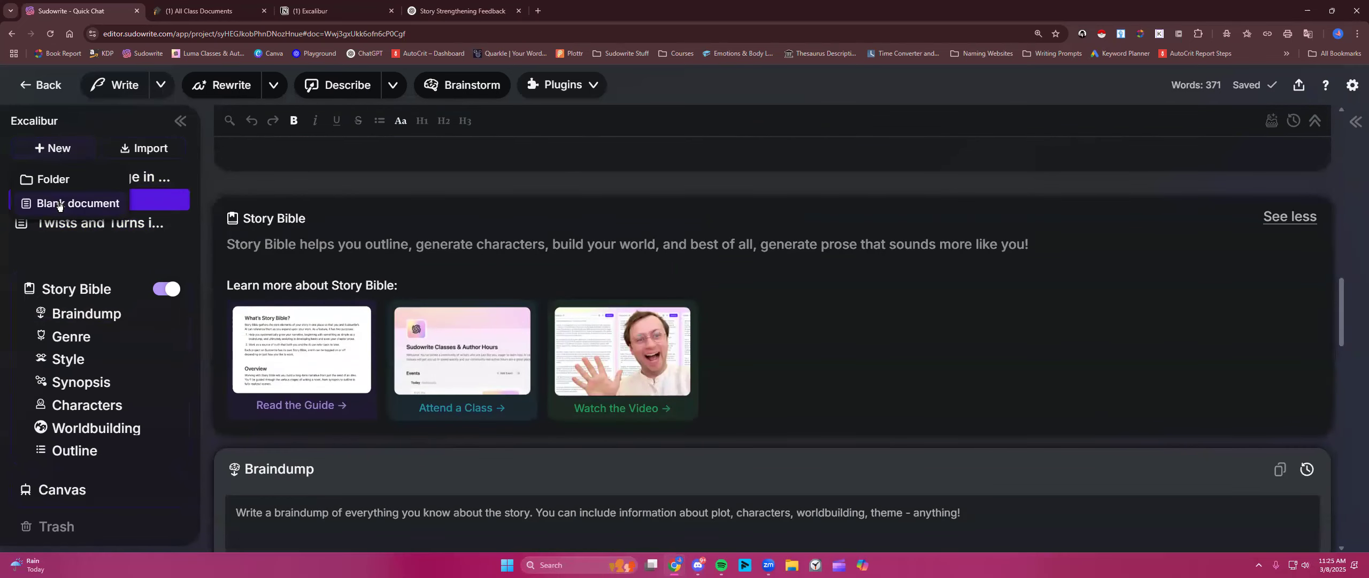
left_click(59, 204)
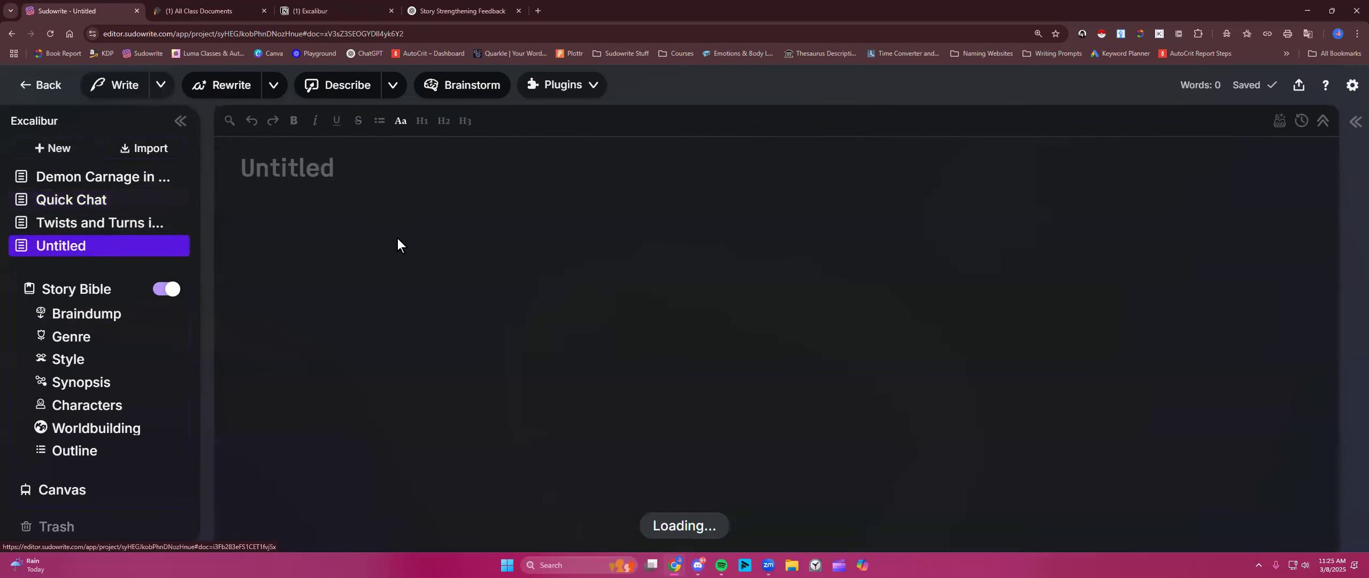
right_click(383, 234)
left_click(422, 347)
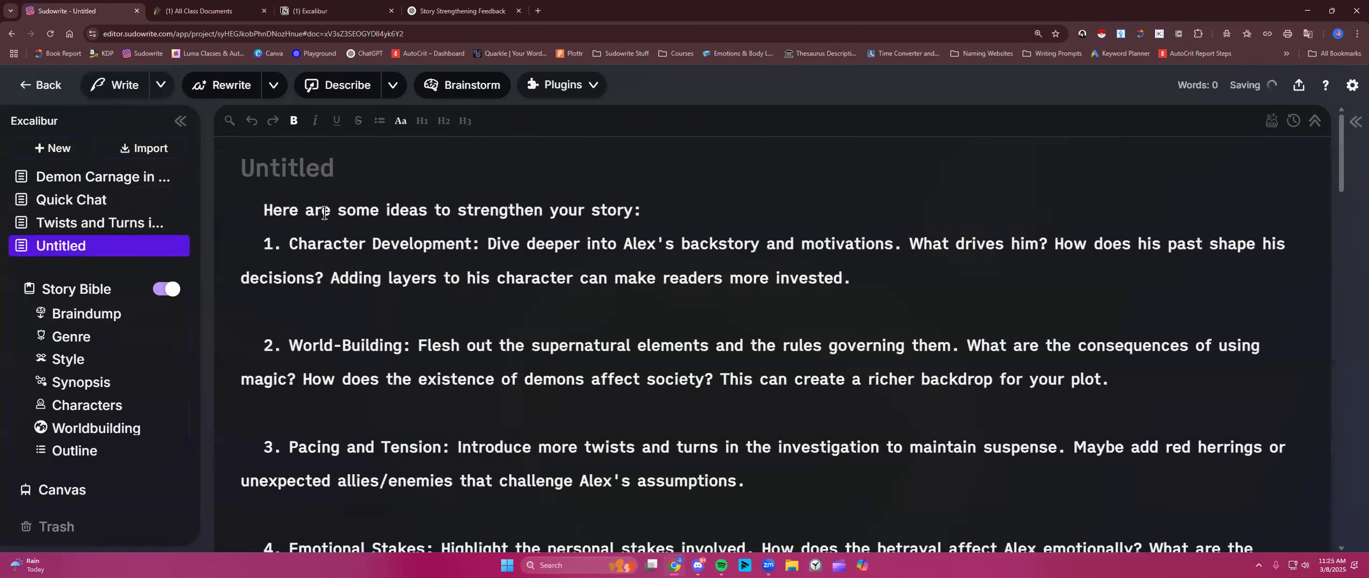
- Title the new document "To Flesh Out"
double_click(315, 172)
type("To ")
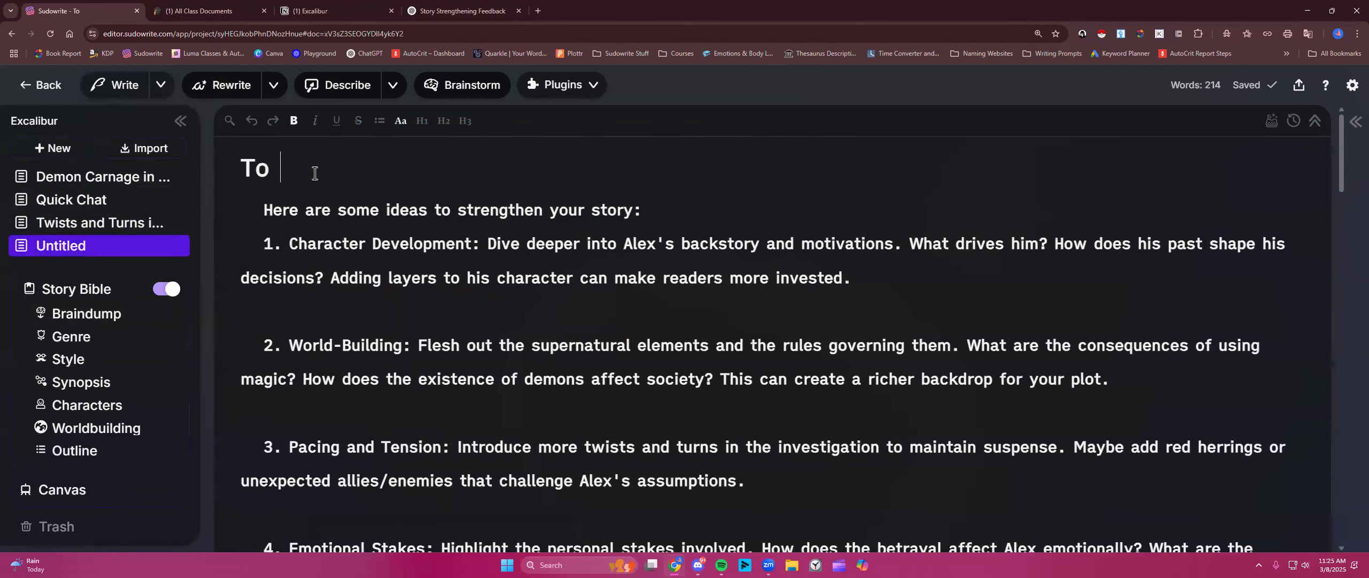
type("Flesh OUt")
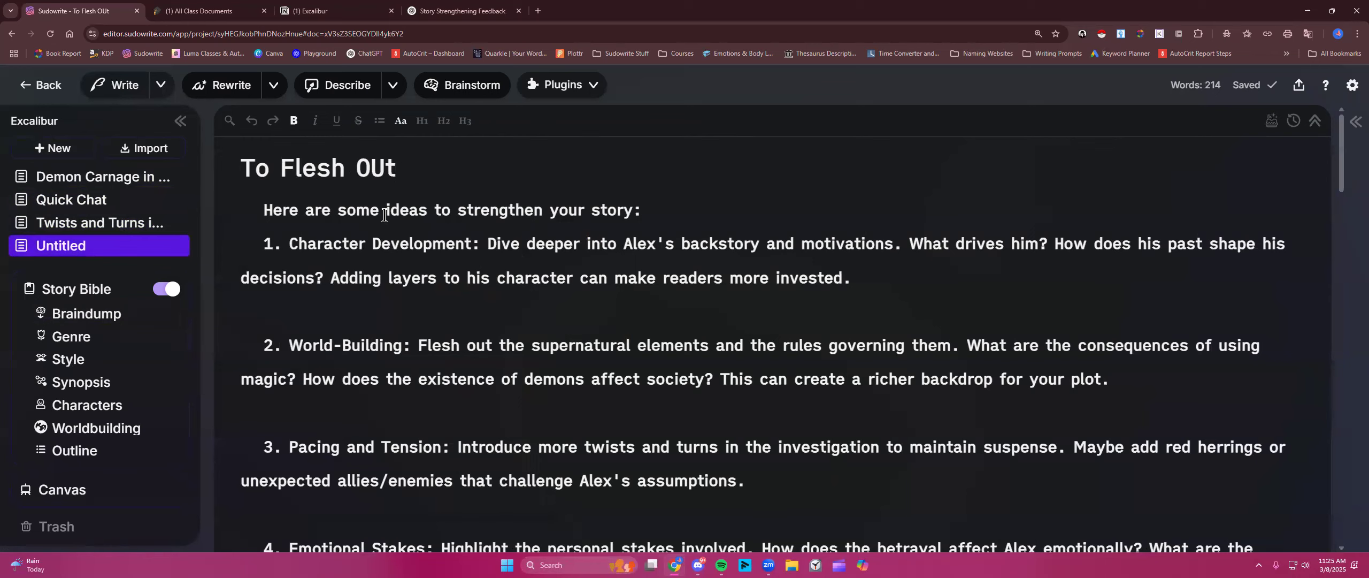
key("BackSpace")
key("BackSpace")
type("ut")
left_click(386, 266)
- Strike through the whole item 3, Pacing and Tension, in the To Flesh Out document
scroll(386, 266, "down", 4)
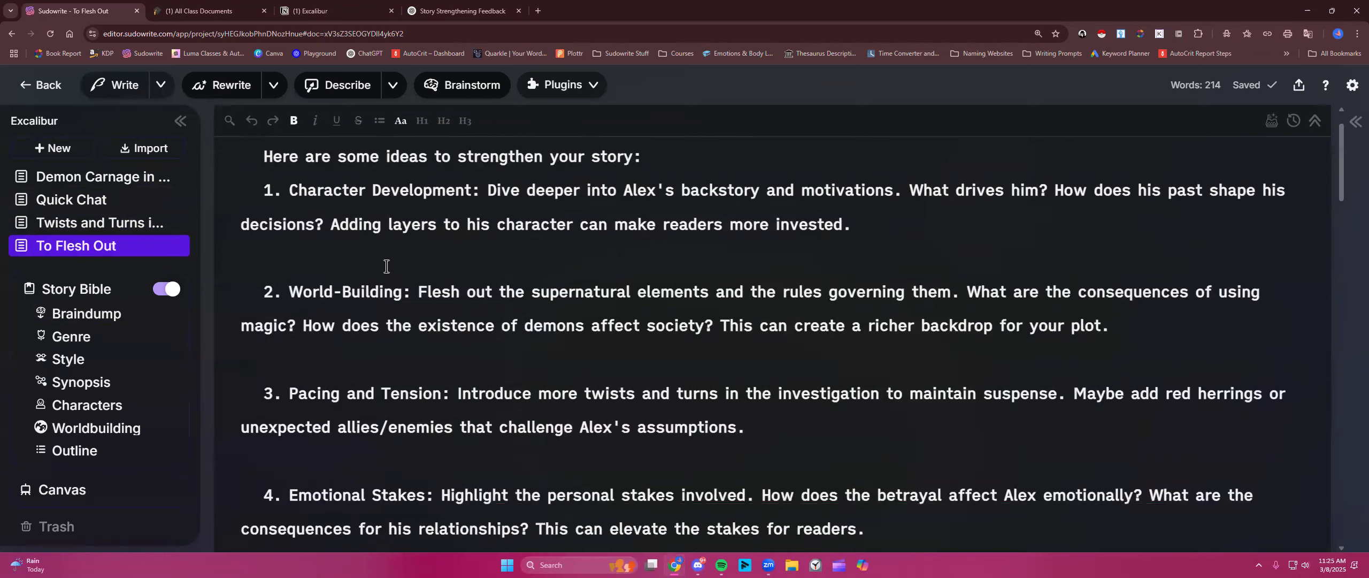
left_click_drag(264, 224, 744, 267)
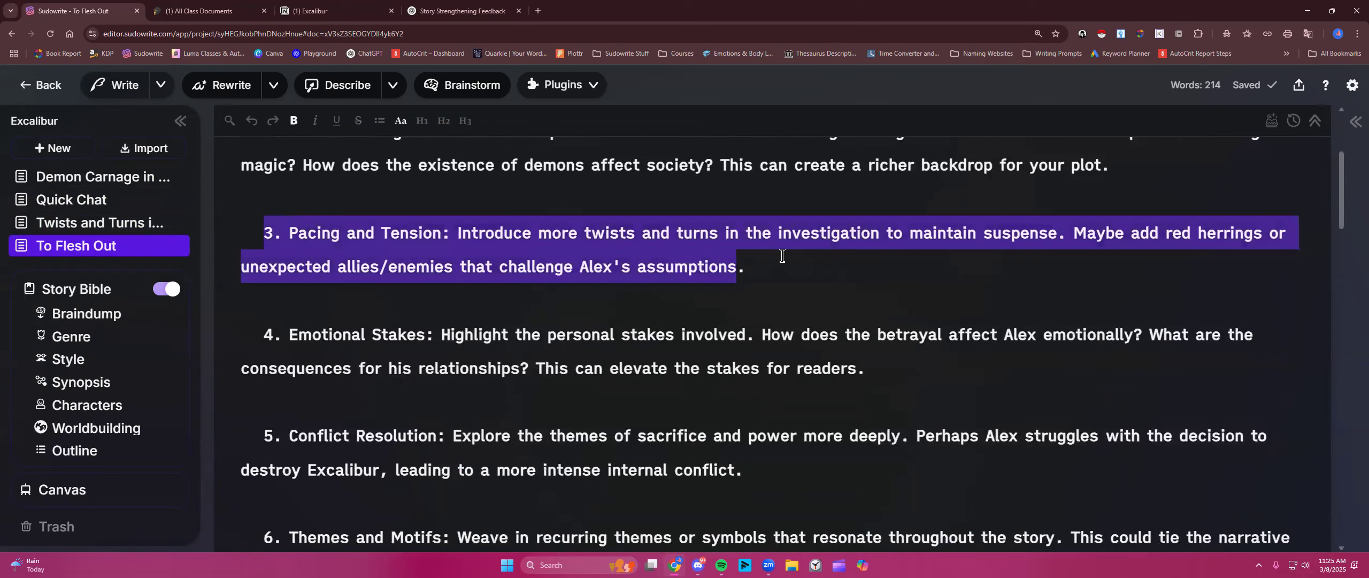
left_click(358, 120)
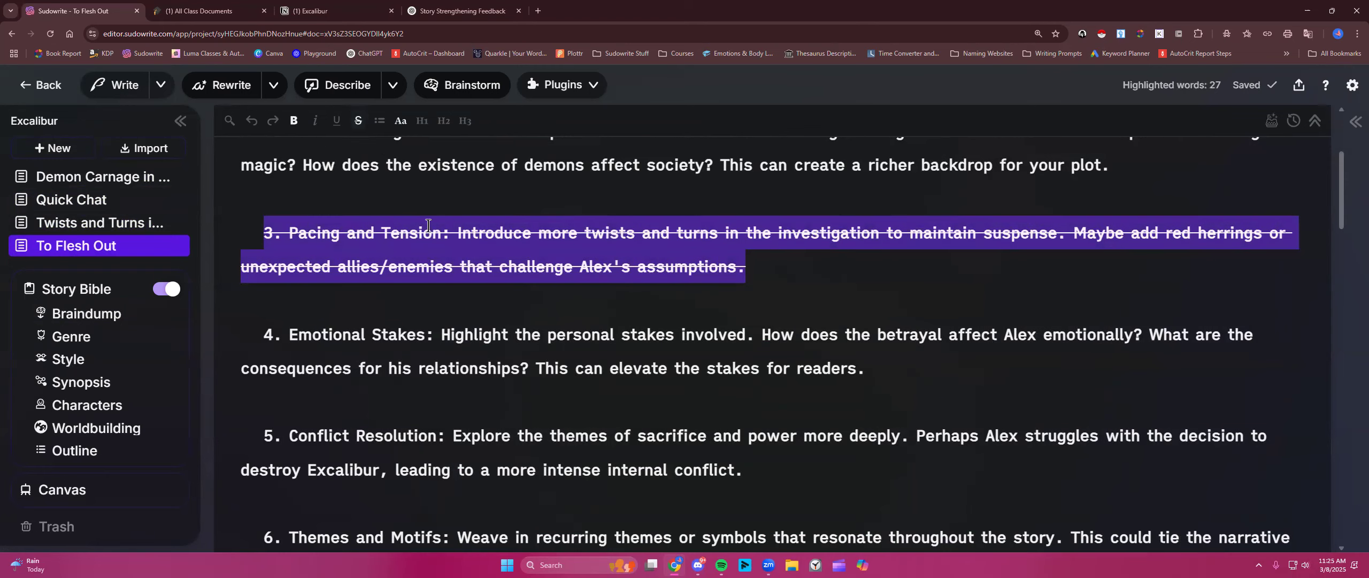
left_click(442, 198)
scroll(442, 197, "up", 2)
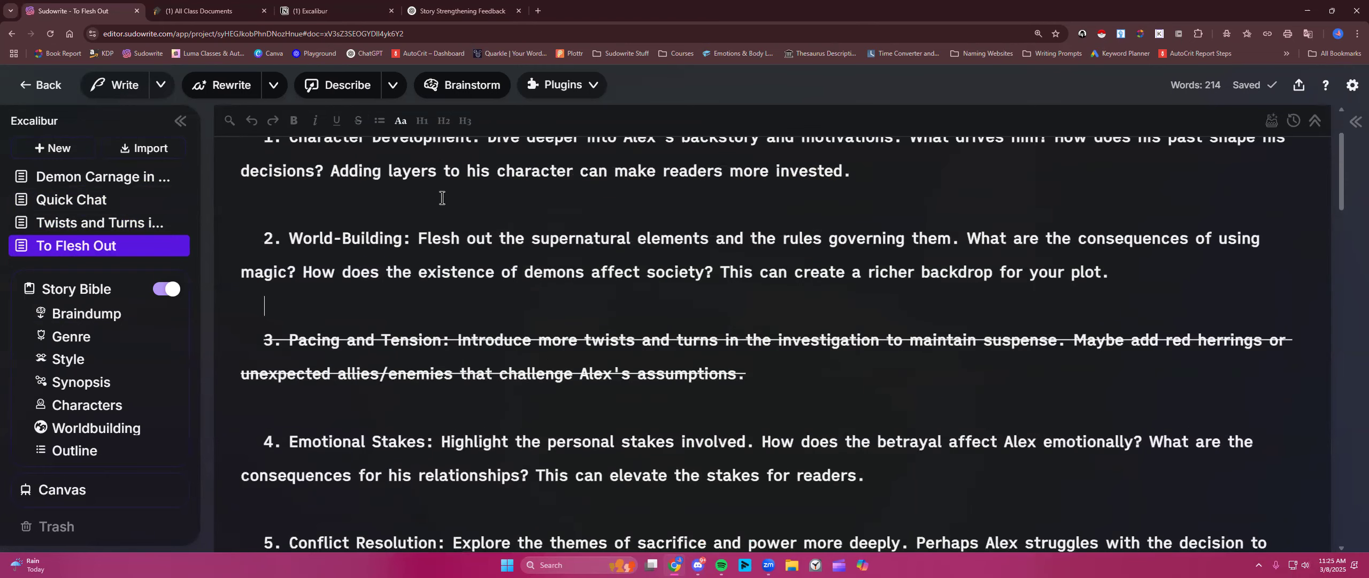
- Examine the Unexpected Allies suggestion in the Twists and Turns document
left_click(104, 228)
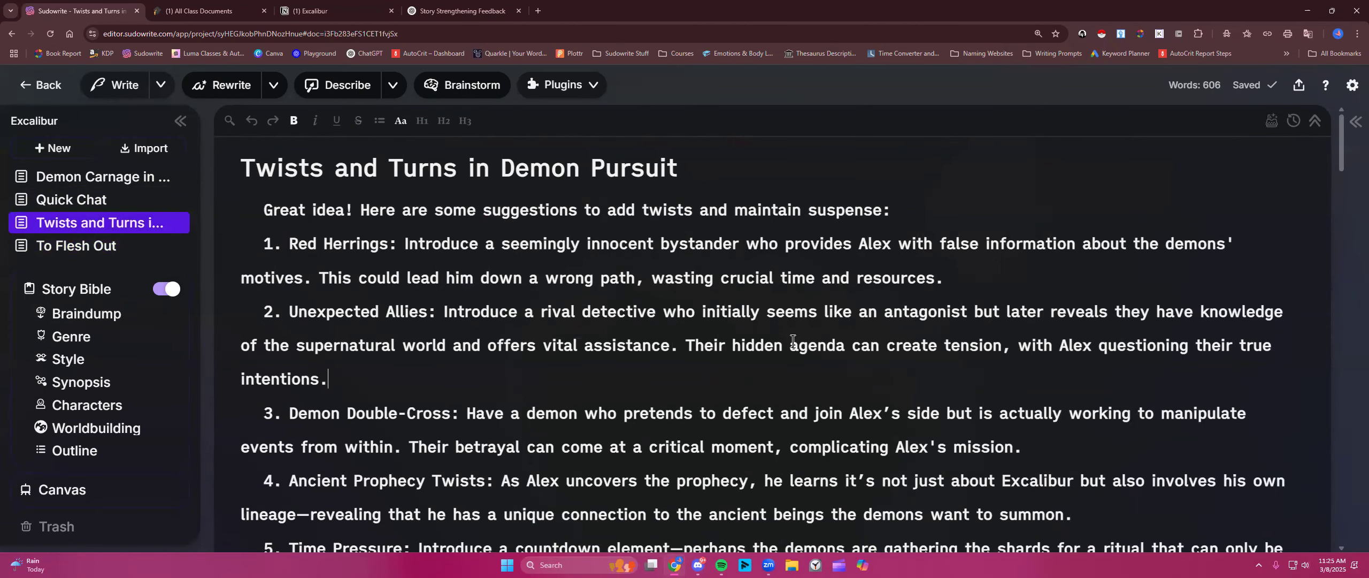
scroll(793, 341, "down", 1)
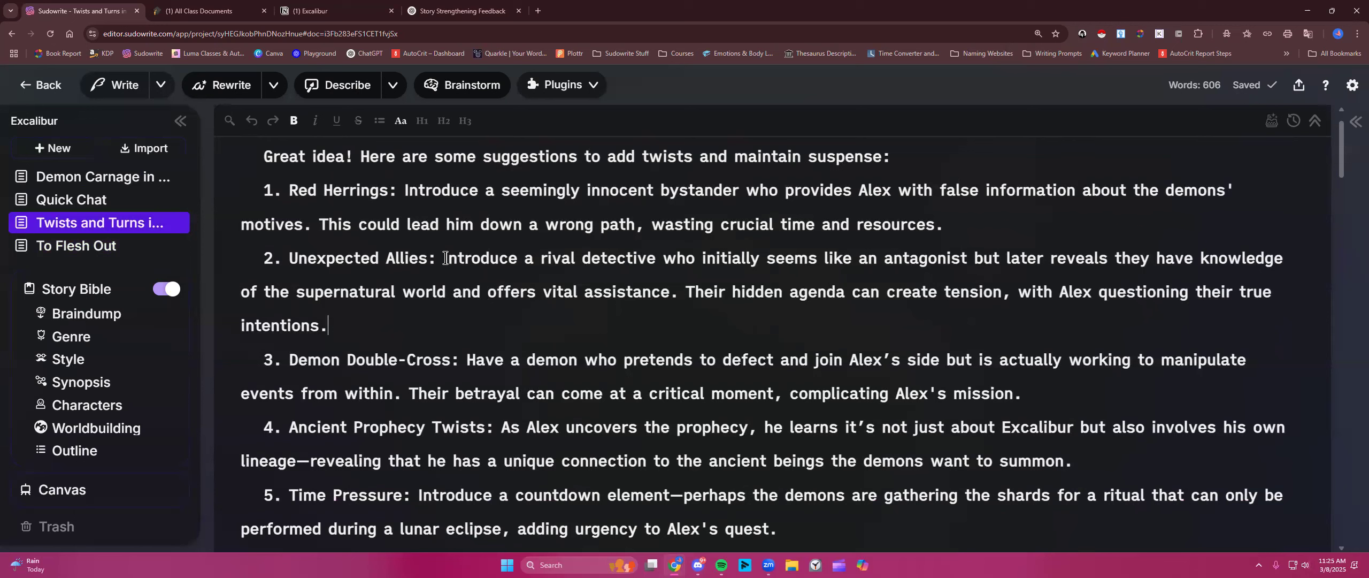
left_click_drag(445, 258, 676, 292)
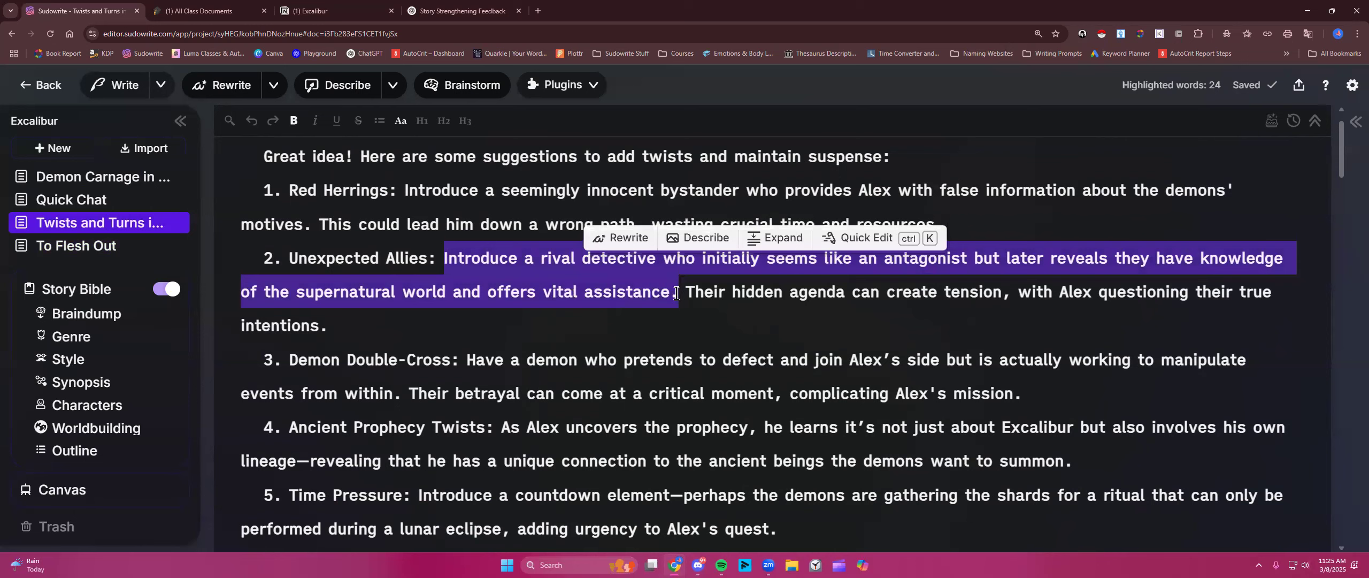
left_click(672, 314)
scroll(466, 284, "down", 1)
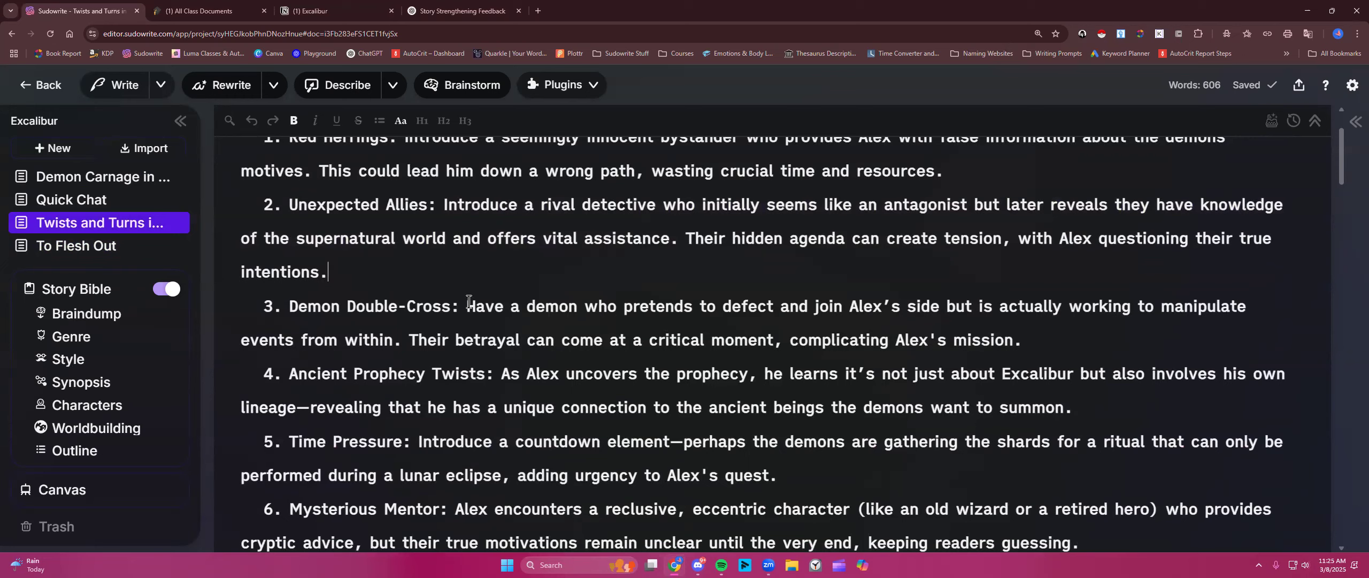
- Ask Quick Chat about the Demon Double-Cross description: "I like this idea, but I feel it's predictable. How can we better utilize this demon character?"
left_click_drag(467, 305, 1033, 333)
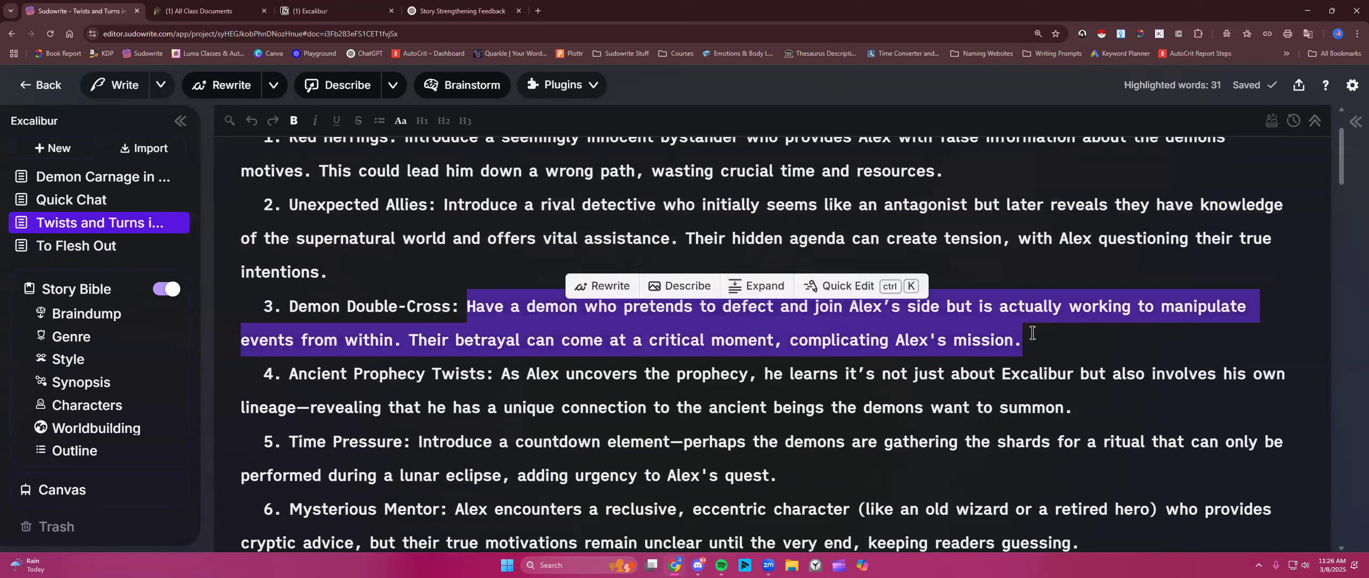
left_click(851, 289)
left_click(368, 220)
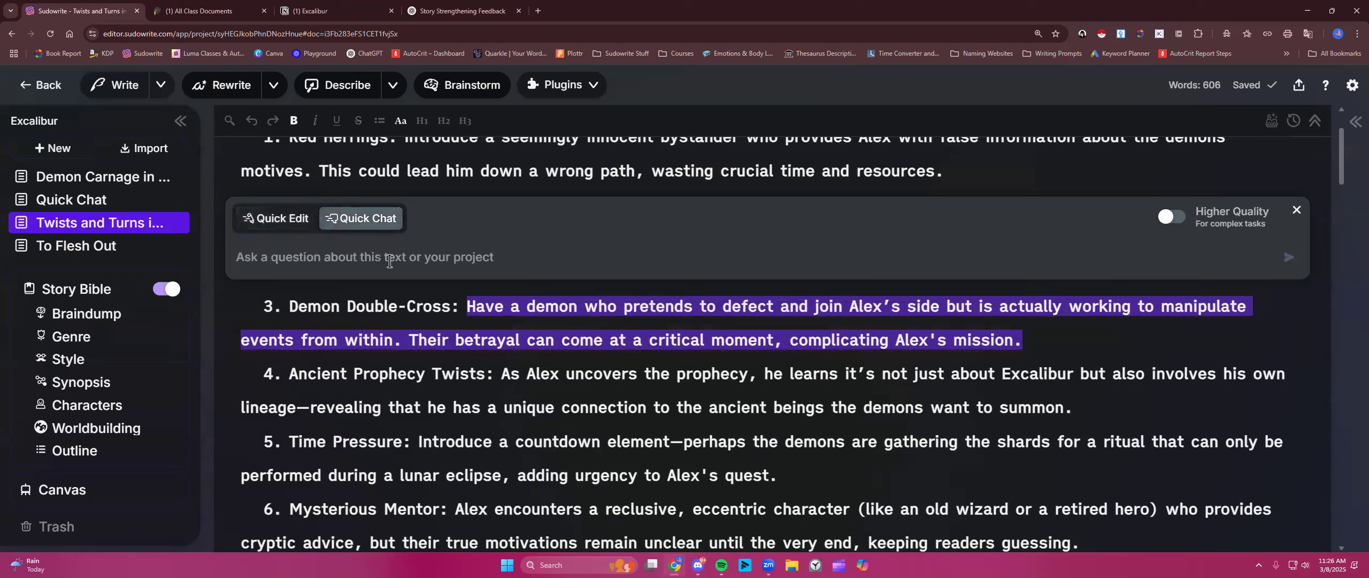
type("I like this i")
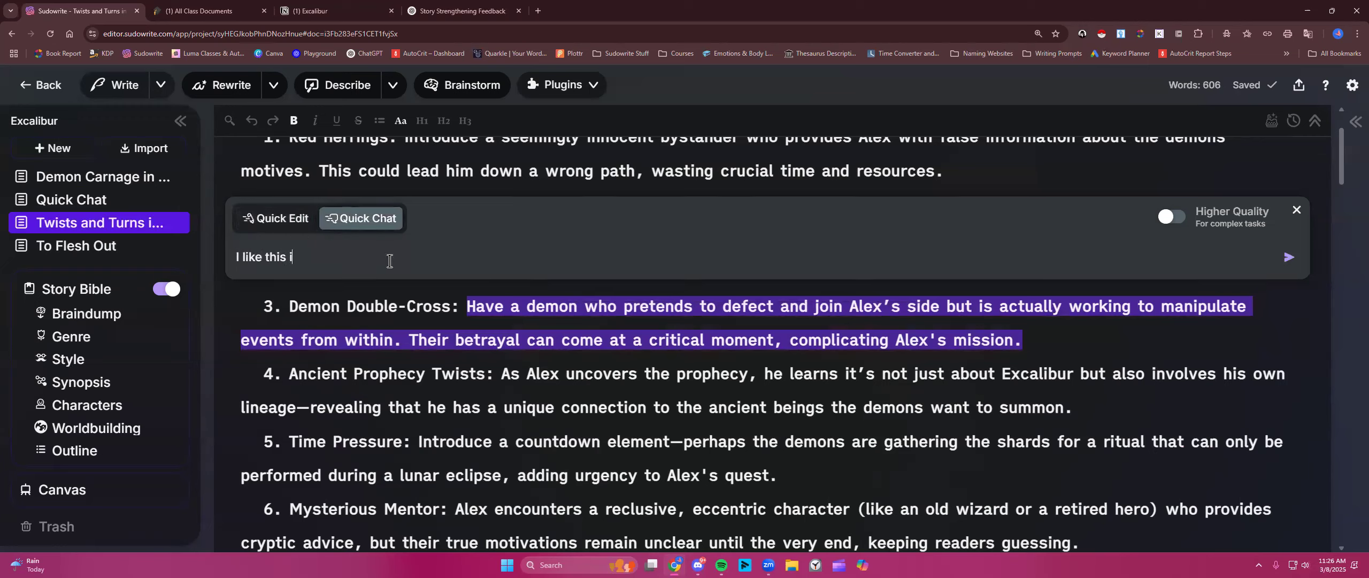
type("dea, but I feel it's predictable. How can ")
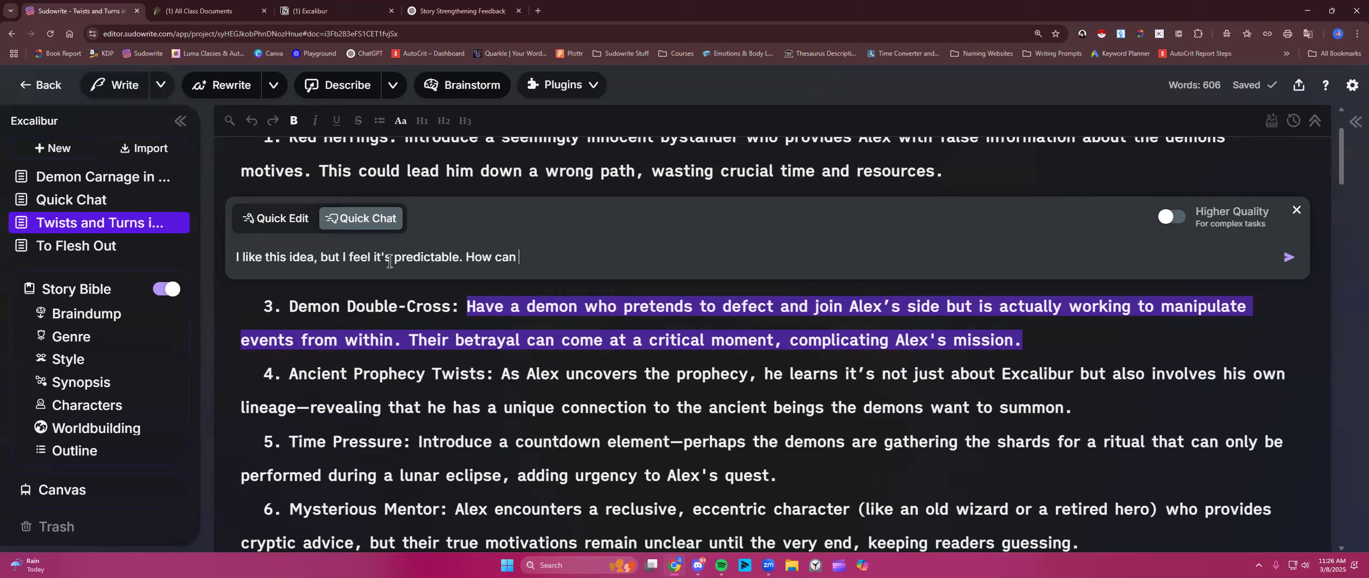
type("we better utli")
type("ze the")
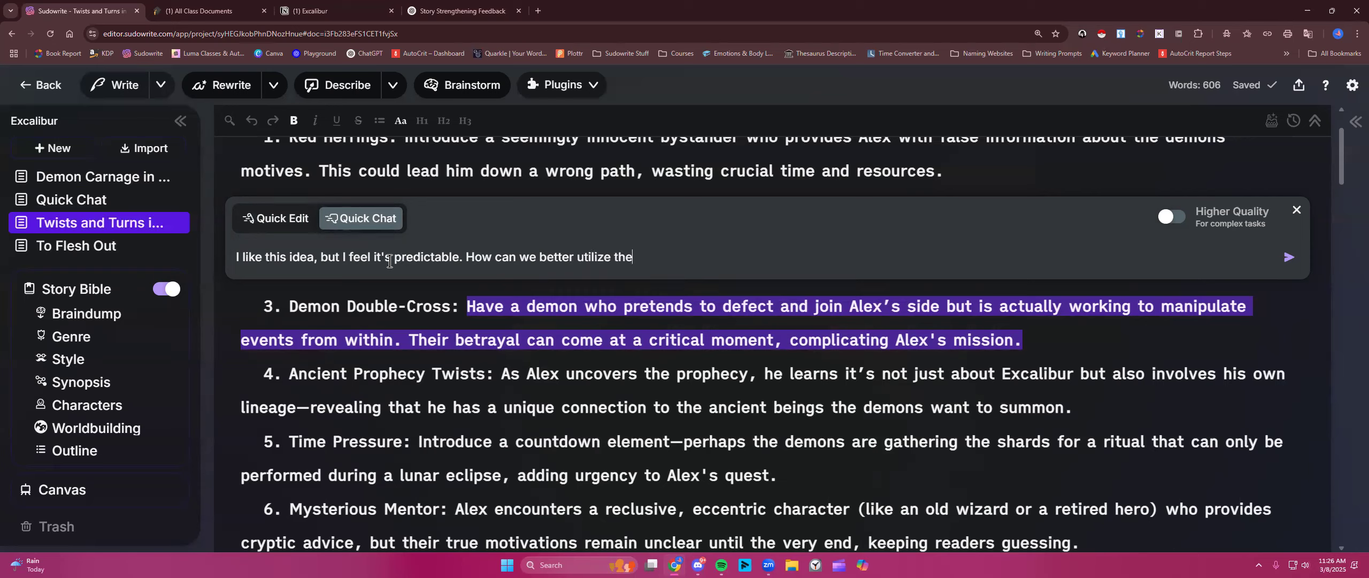
type("s demon chra")
key("BackSpace")
key("BackSpace")
type("aracter?")
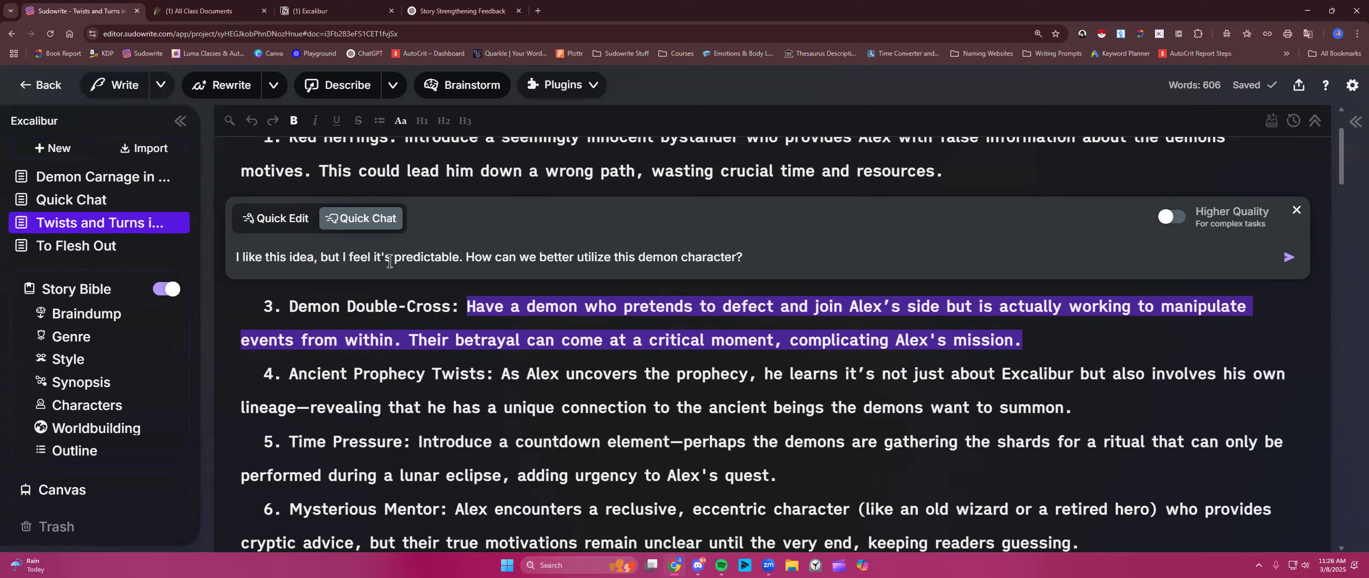
key("Return")
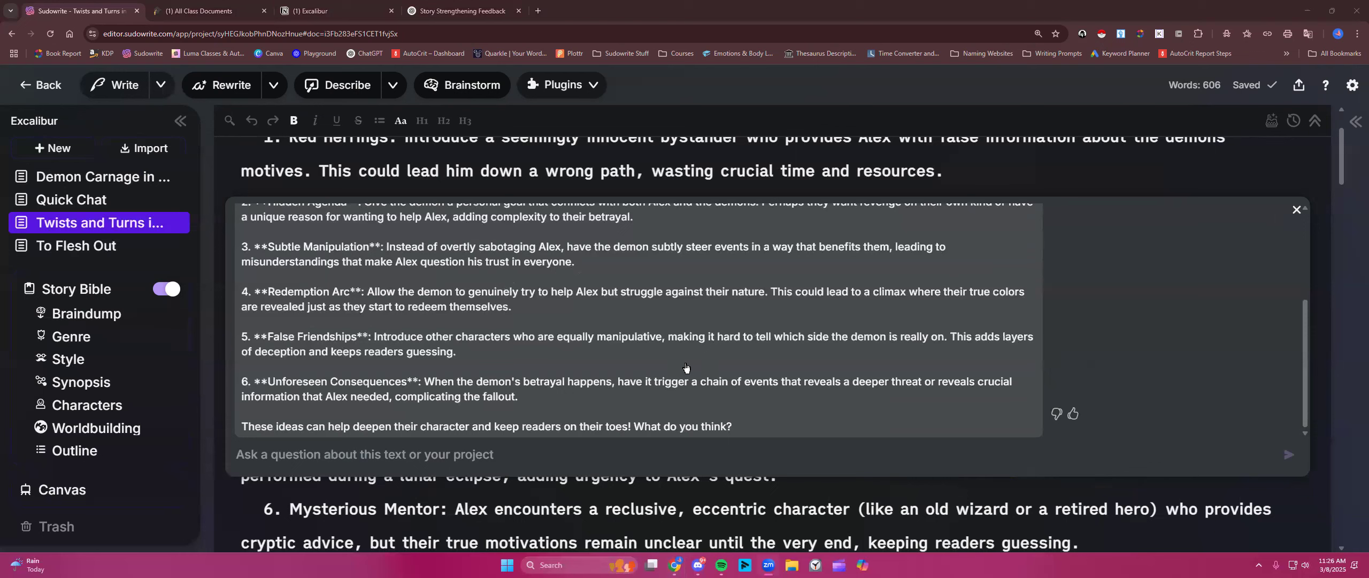
- Read Quick Chat's reply on making the demon character less predictable, enlarging the page for legibility
scroll(633, 353, "up", 5)
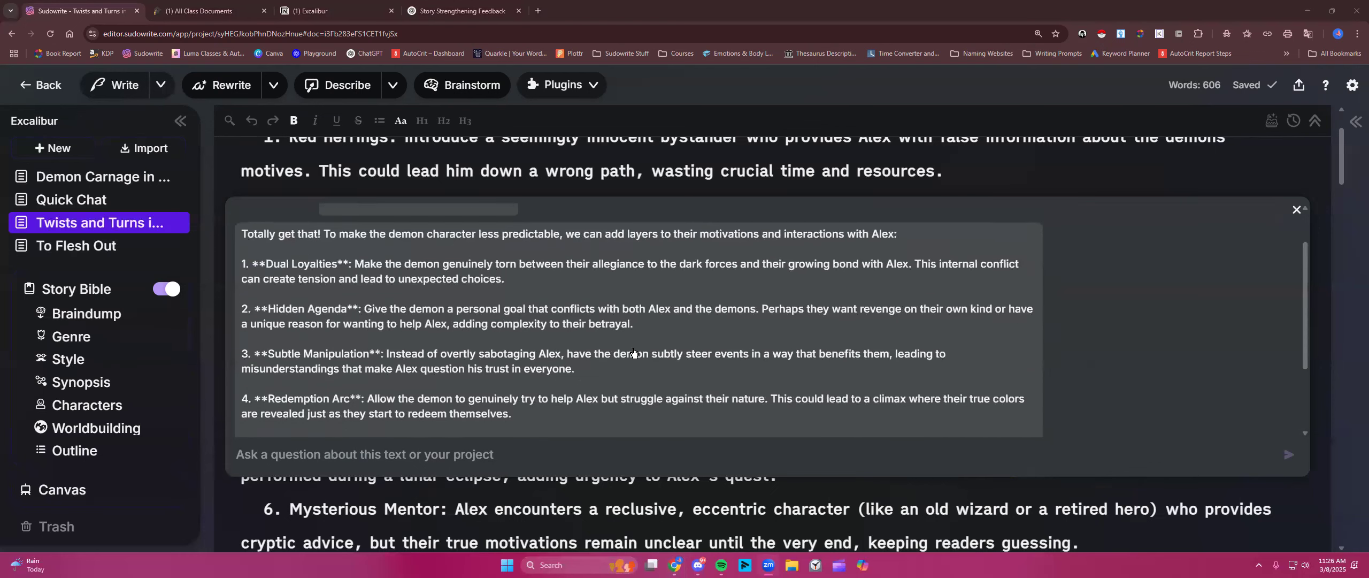
scroll(633, 353, "down", 1)
left_click_drag(243, 236, 327, 236)
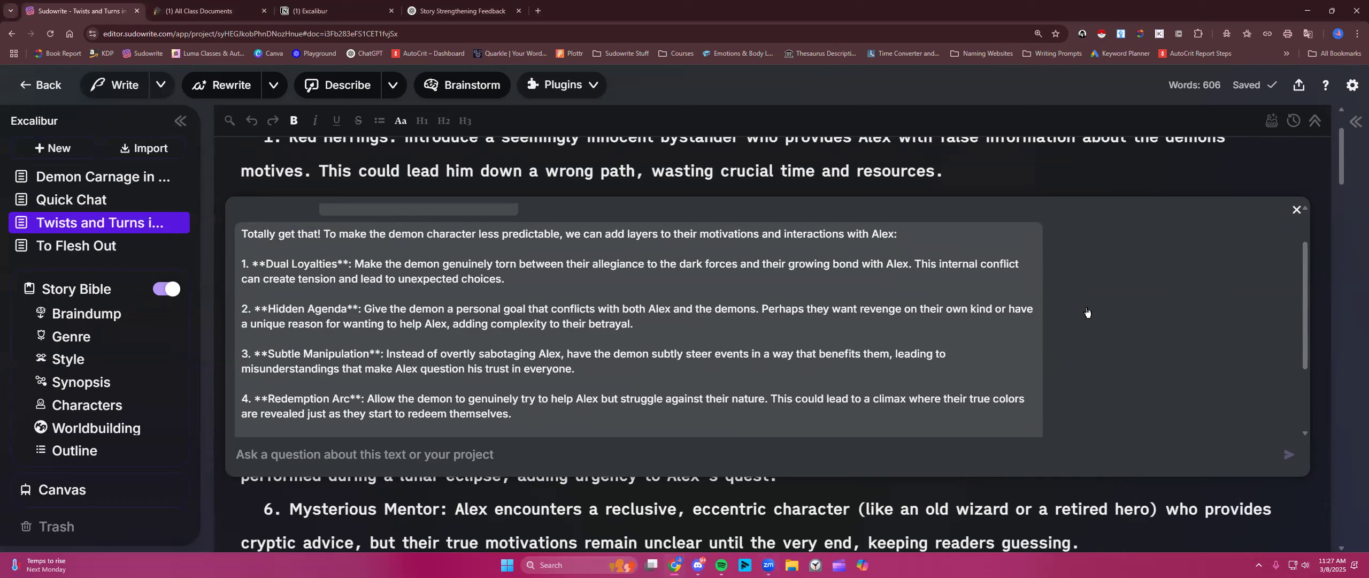
key("ctrl+plus")
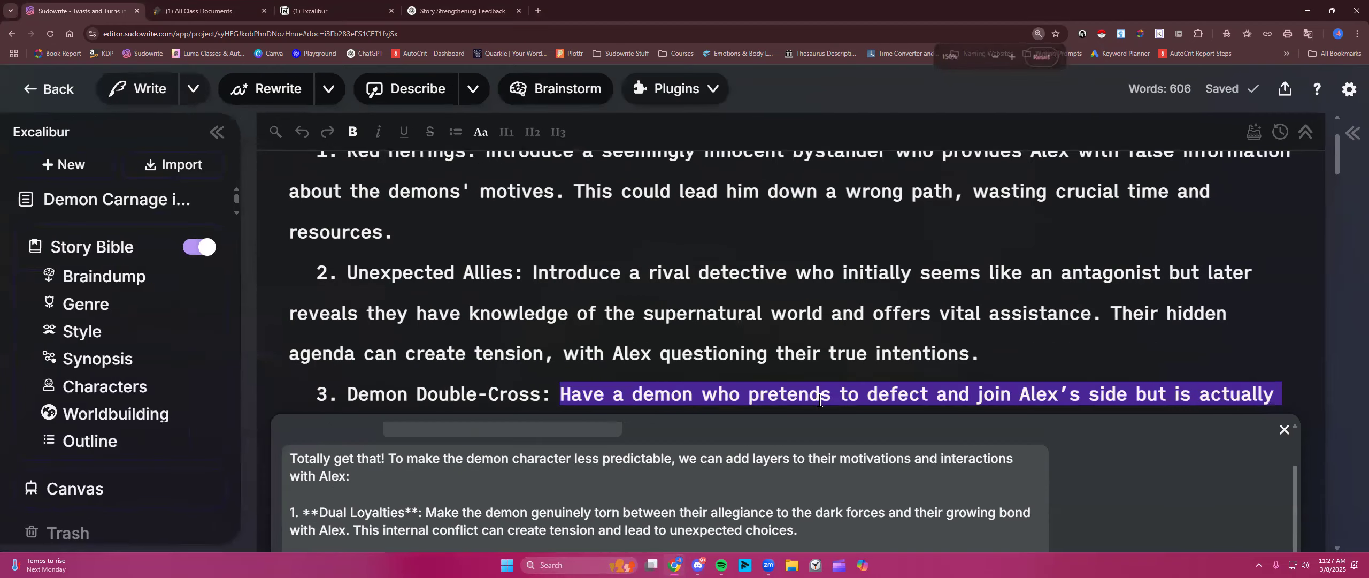
scroll(822, 407, "down", 4)
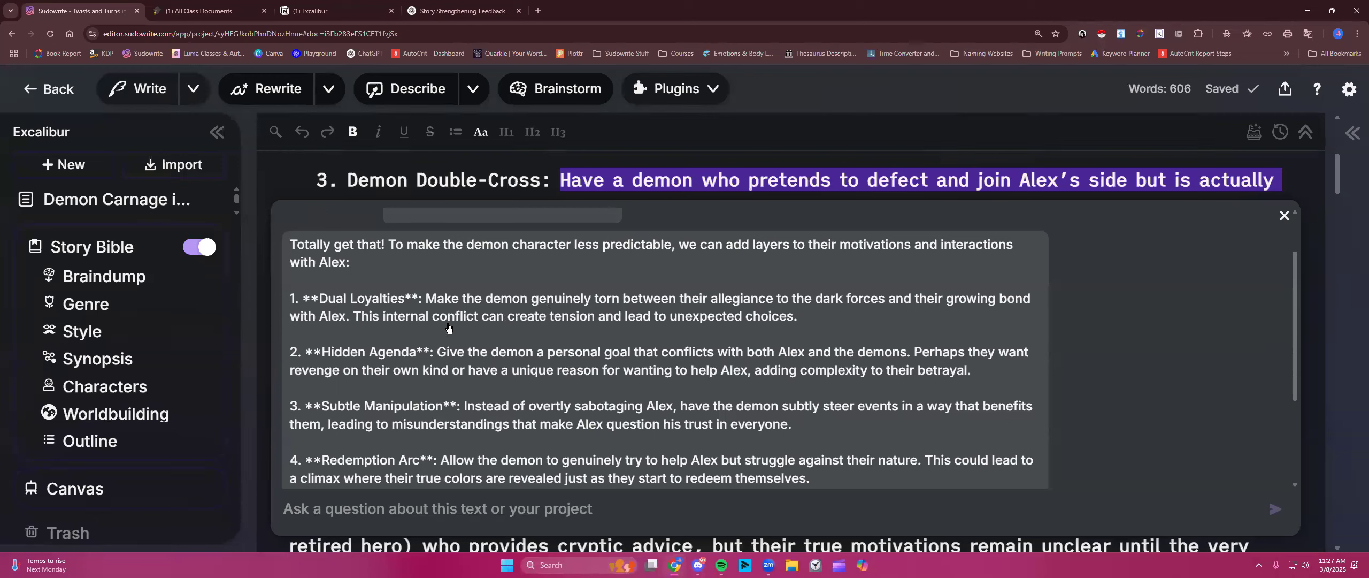
scroll(457, 361, "down", 1)
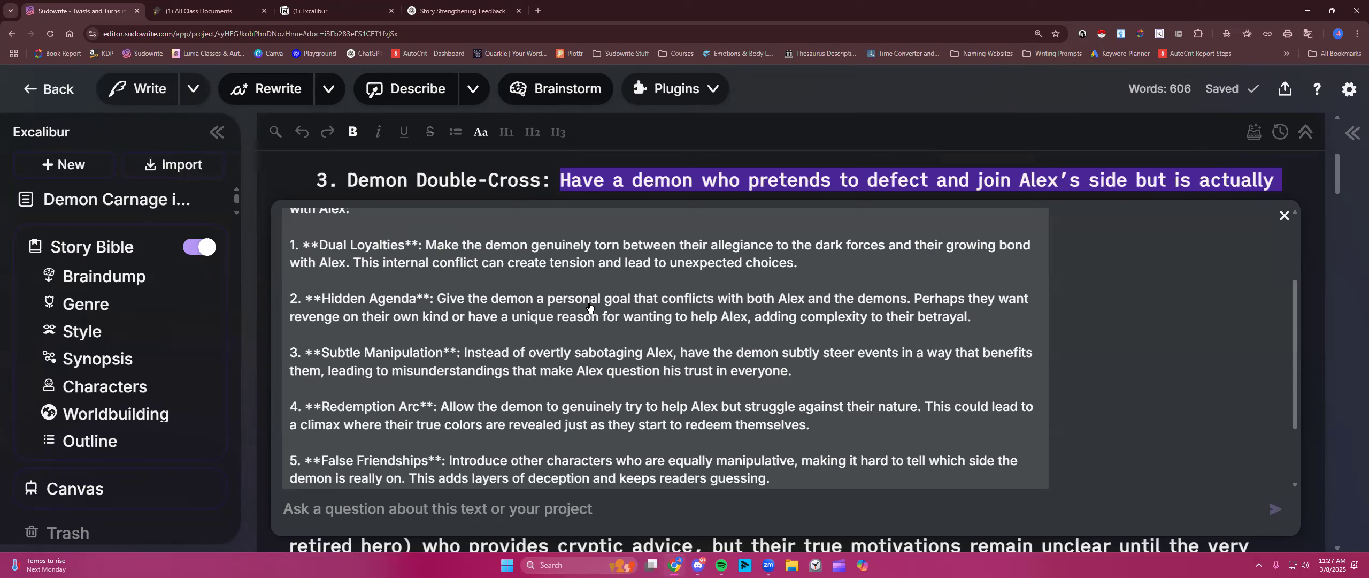
- Examine the Hidden Agenda and Redemption Arc suggestions in Quick Chat's reply about the demon character
left_click_drag(586, 303, 621, 328)
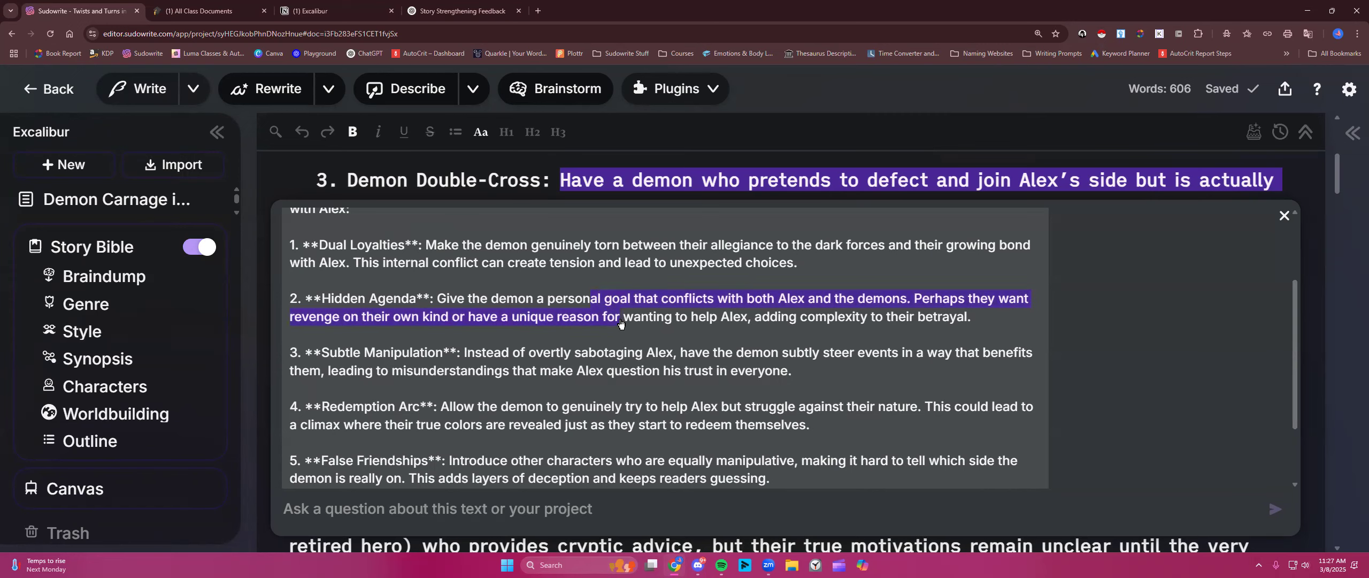
left_click(623, 321)
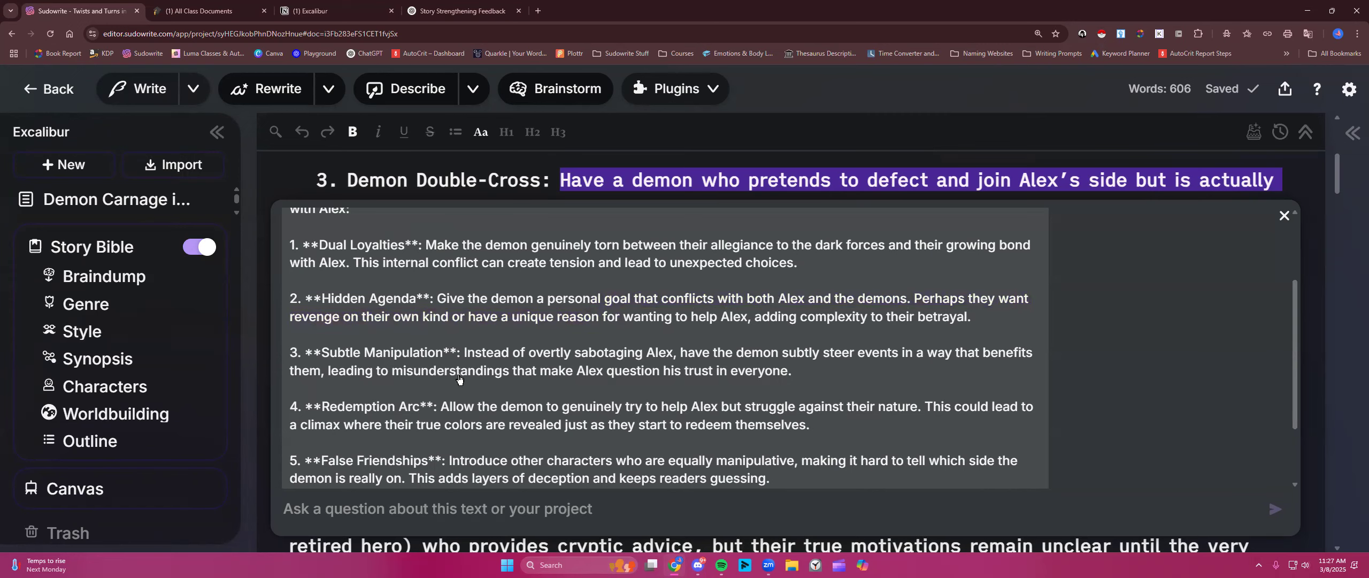
scroll(458, 378, "down", 1)
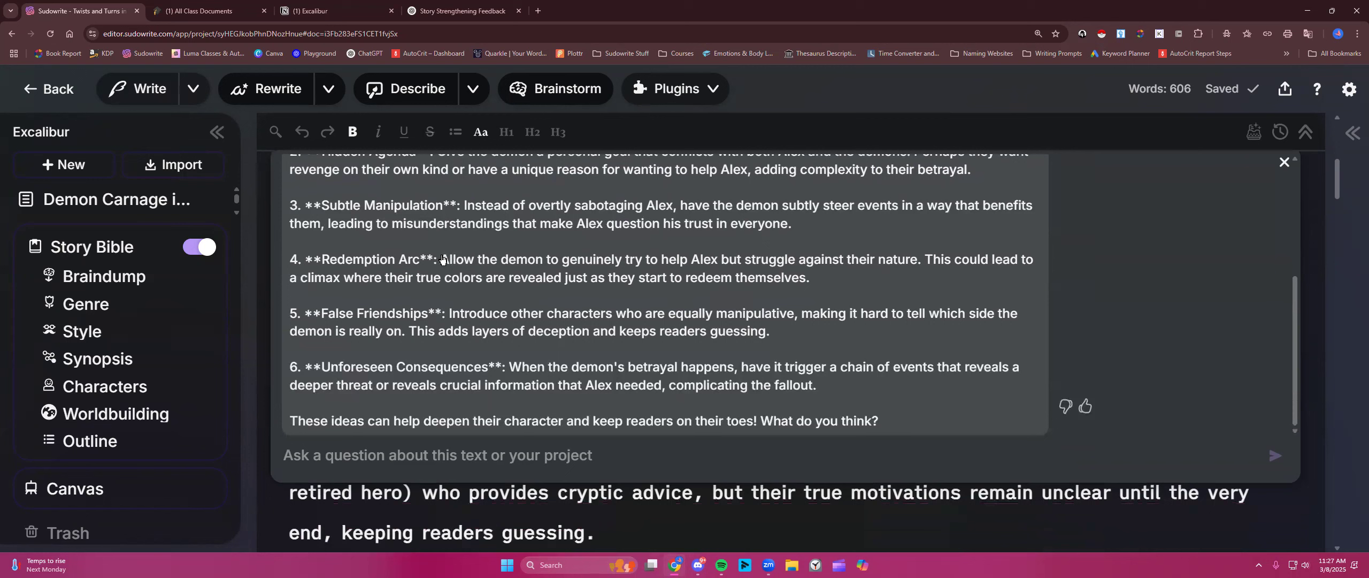
left_click_drag(441, 261, 815, 283)
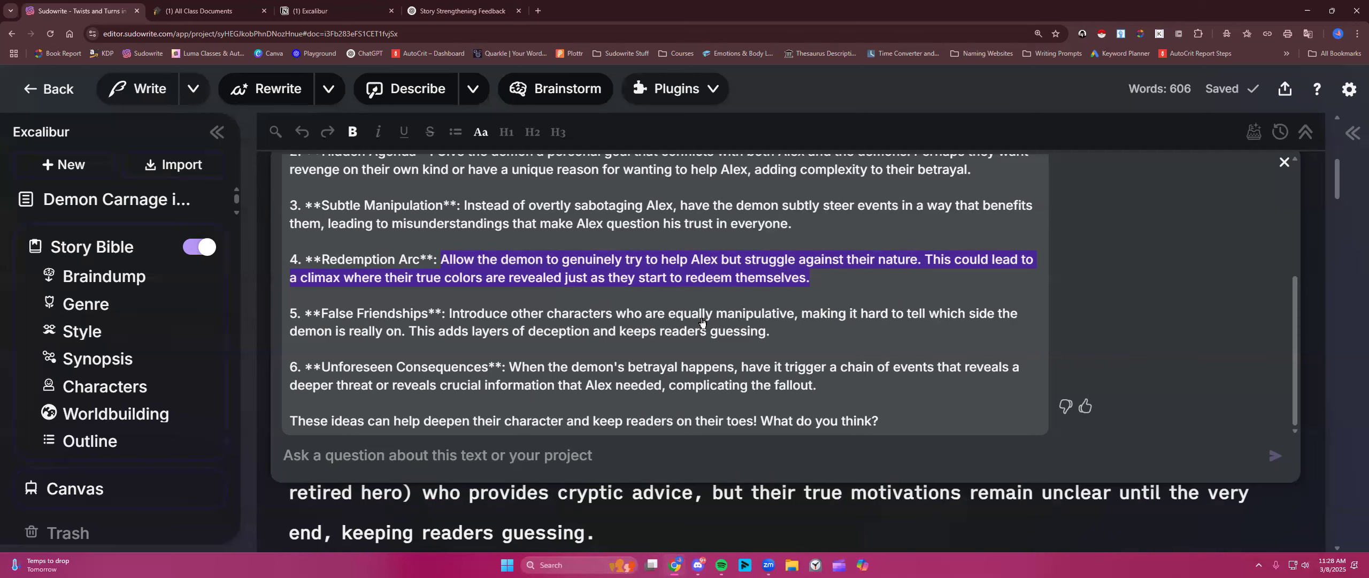
- Copy Quick Chat's entire reply about making the demon character less predictable
scroll(575, 318, "up", 5)
left_click_drag(289, 255, 892, 357)
scroll(892, 358, "up", 5)
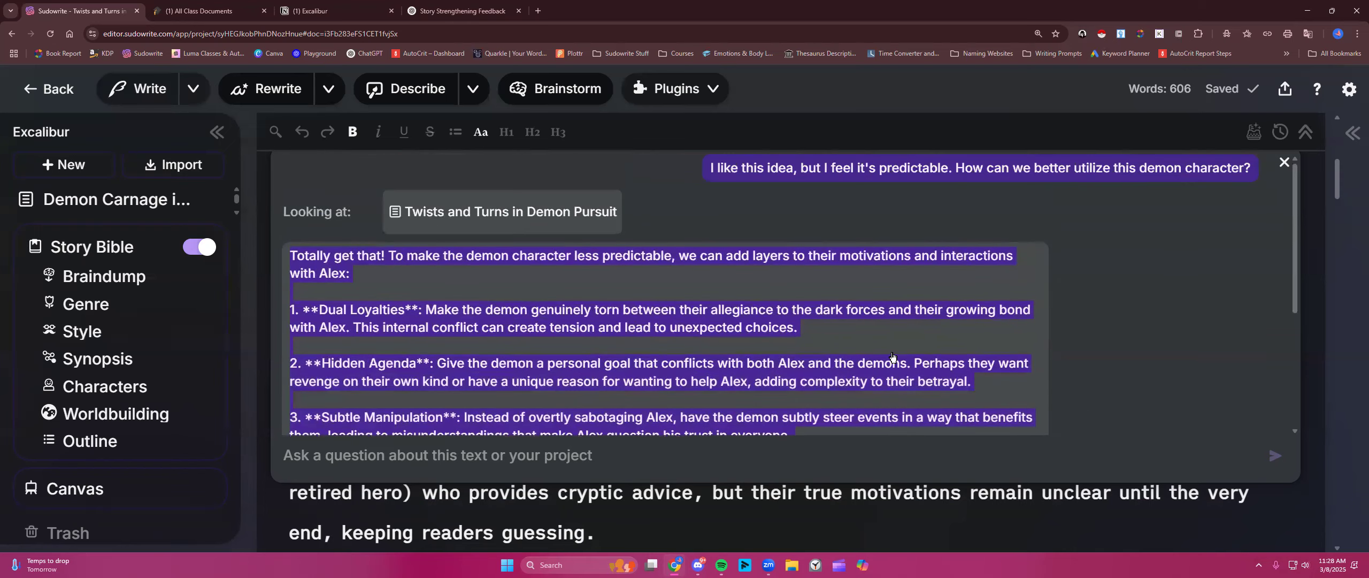
scroll(892, 358, "down", 3)
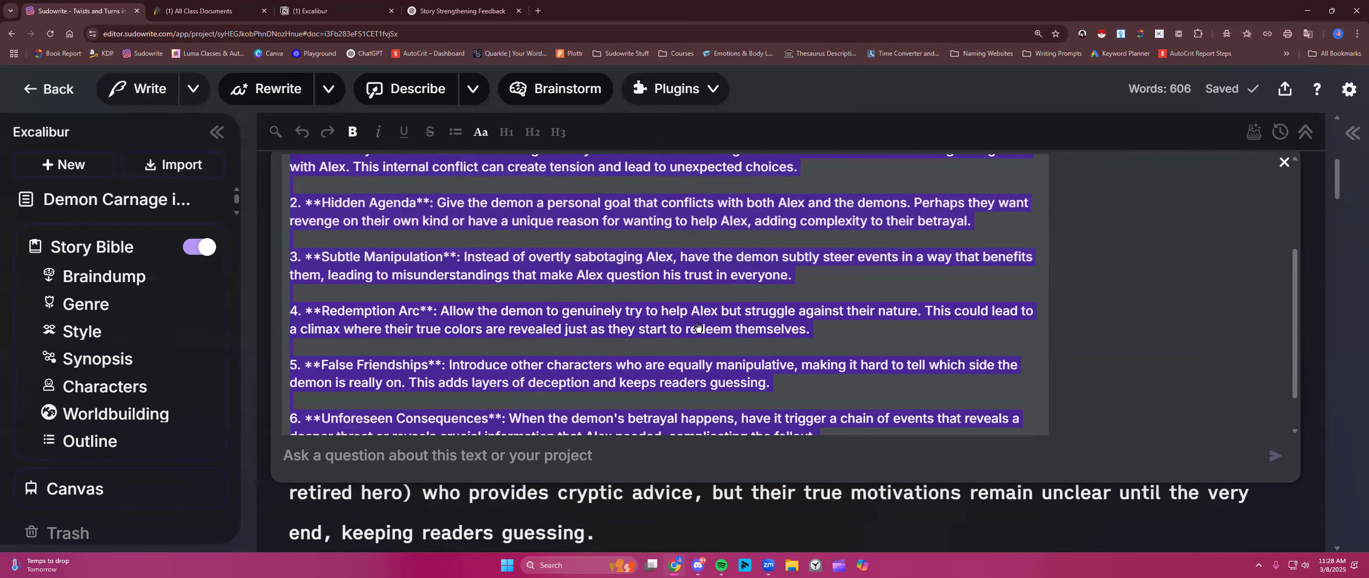
right_click(697, 326)
left_click(730, 337)
- Create a blank document in the Excalibur project and paste the copied demon character reply into it
left_click(65, 164)
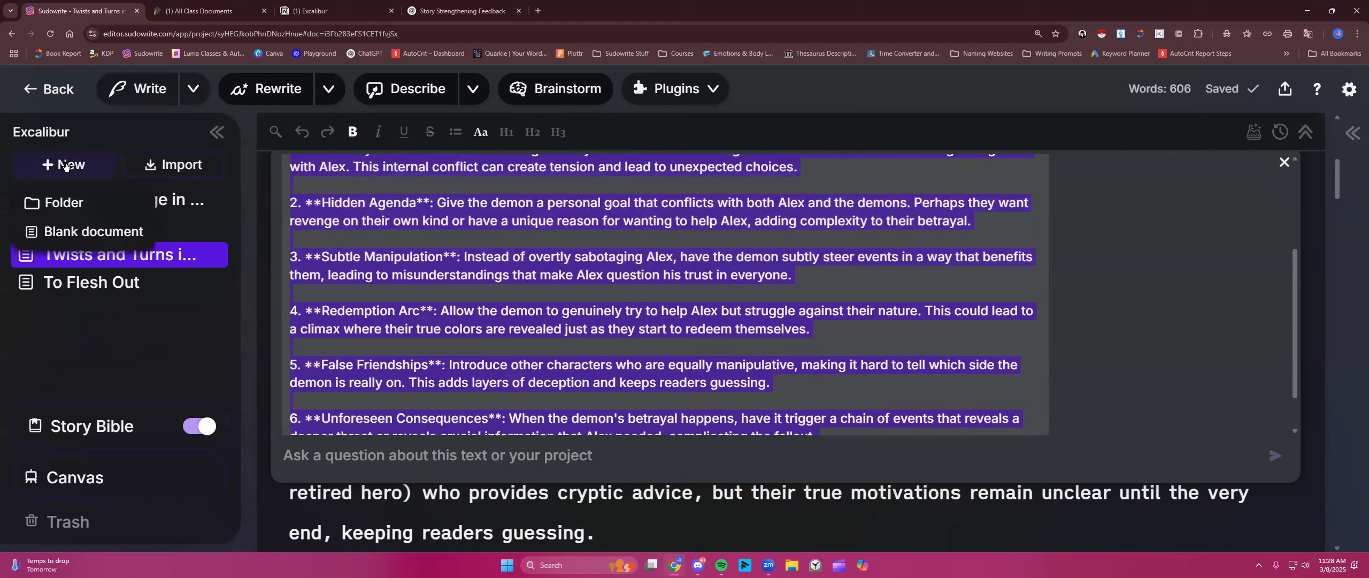
left_click(68, 233)
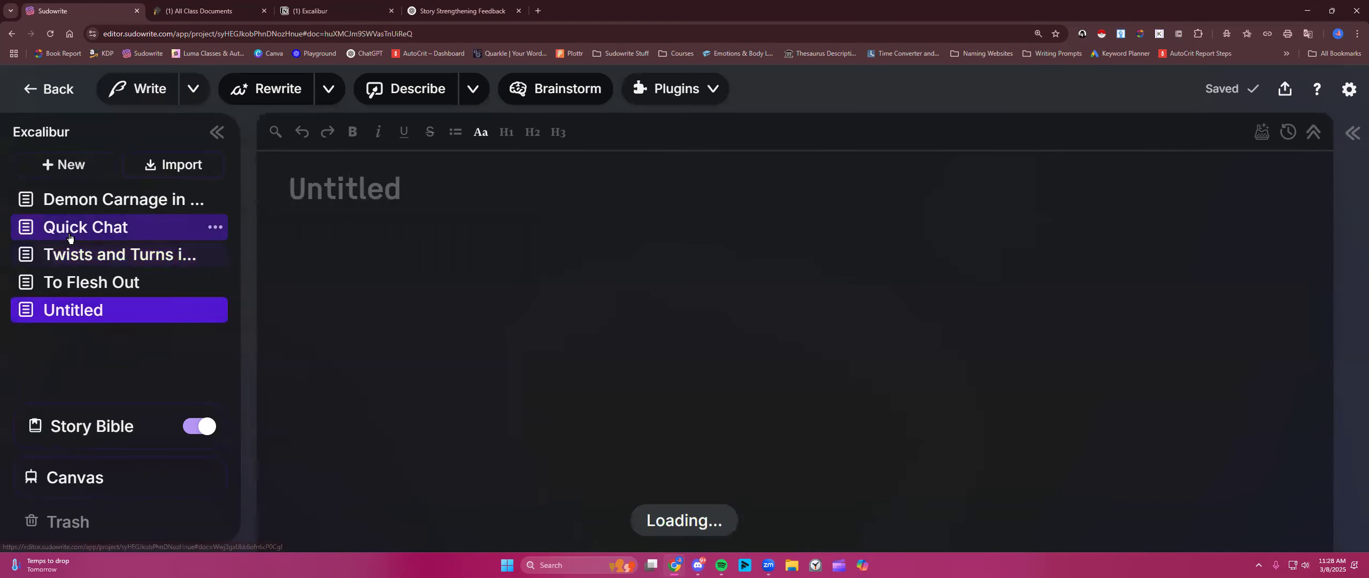
right_click(363, 250)
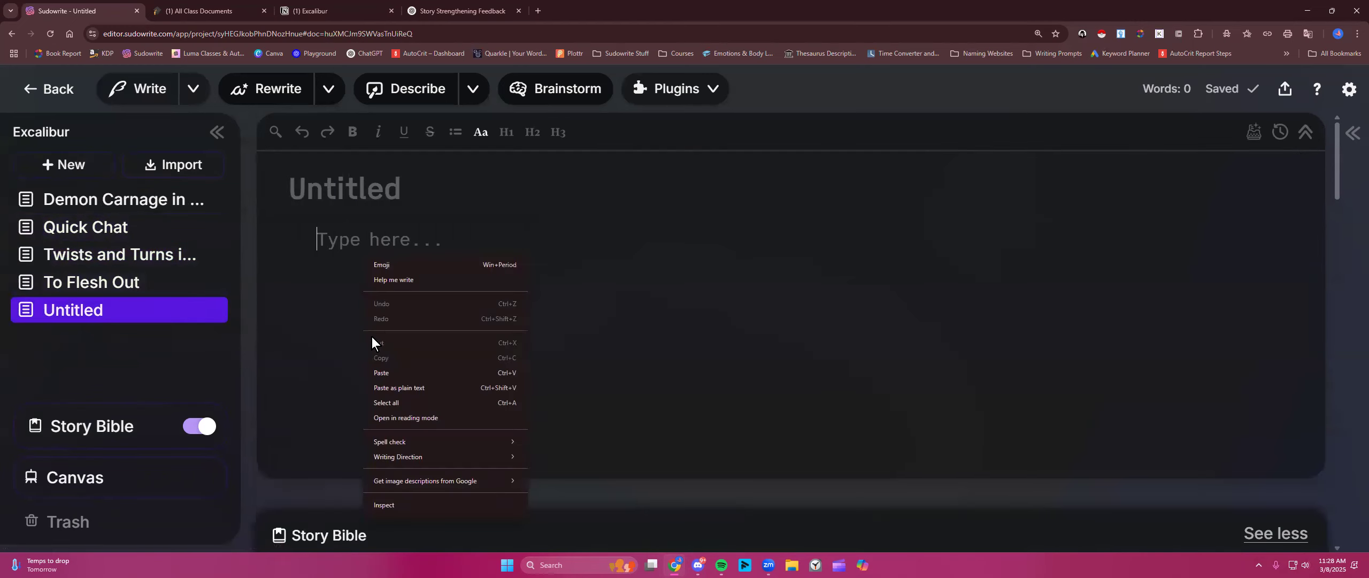
left_click(381, 371)
- Title the new document "Manipulative Demon Character"
double_click(373, 191)
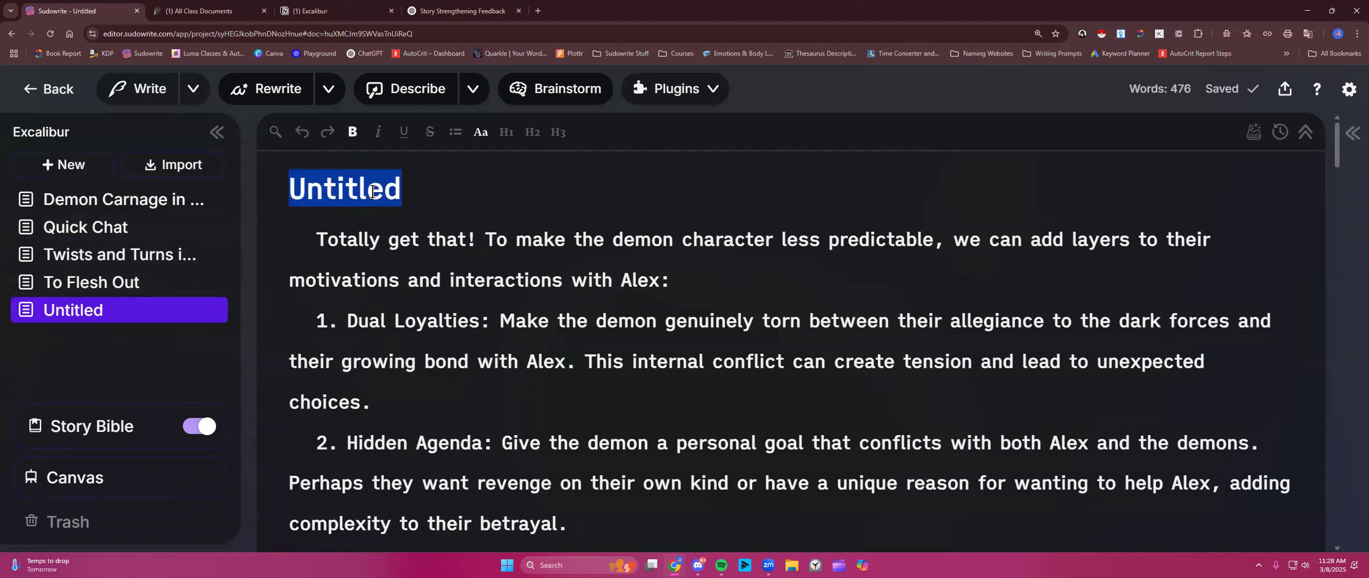
type("Manipulative Demon Character")
left_click(695, 279)
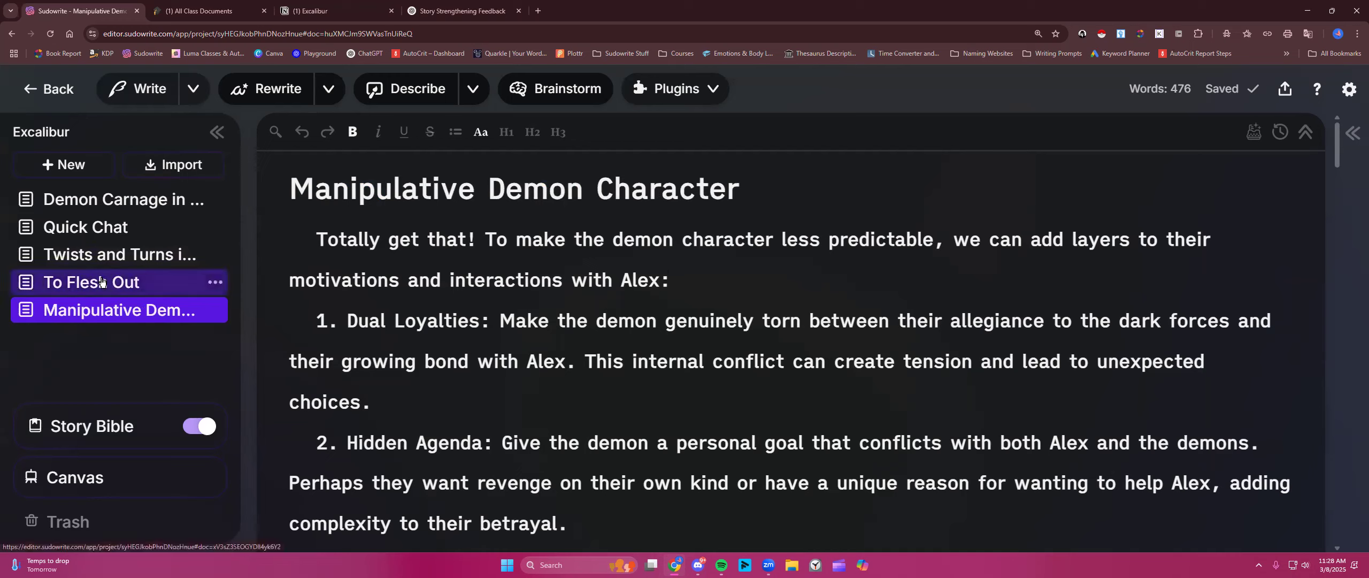
- Copy the description of item 2, Unexpected Allies, from the Twists and Turns document
left_click(105, 257)
scroll(465, 365, "down", 2)
scroll(466, 366, "down", 1)
left_click(466, 366)
scroll(466, 366, "down", 1)
scroll(469, 358, "up", 1)
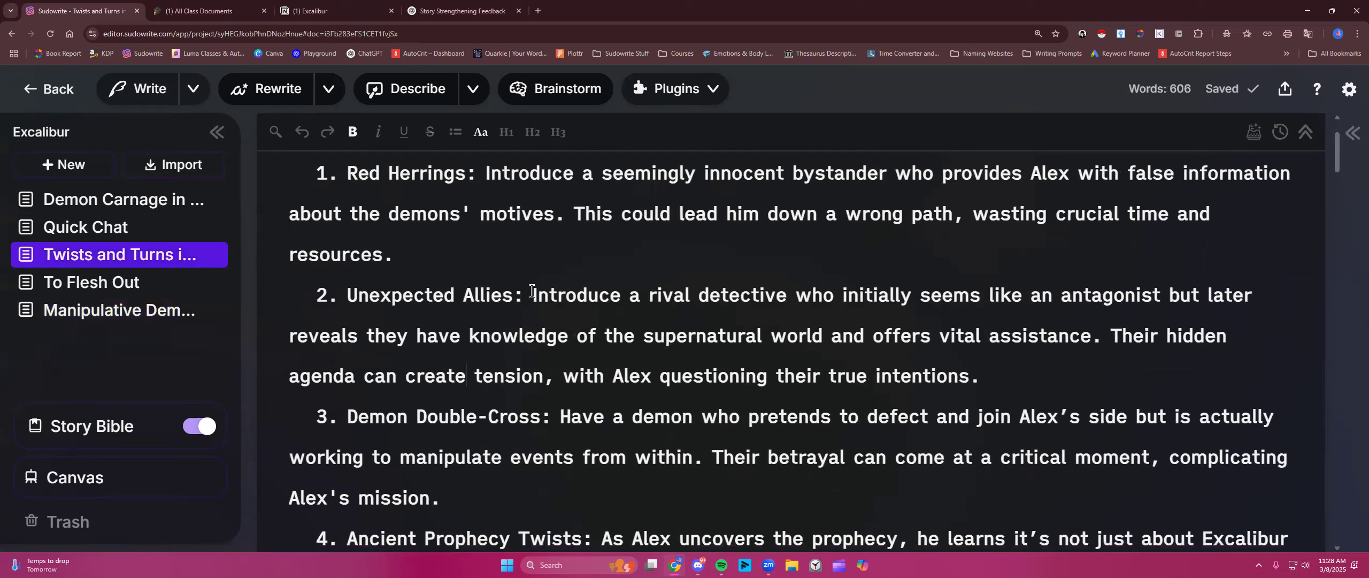
left_click_drag(532, 291, 993, 358)
right_click(938, 342)
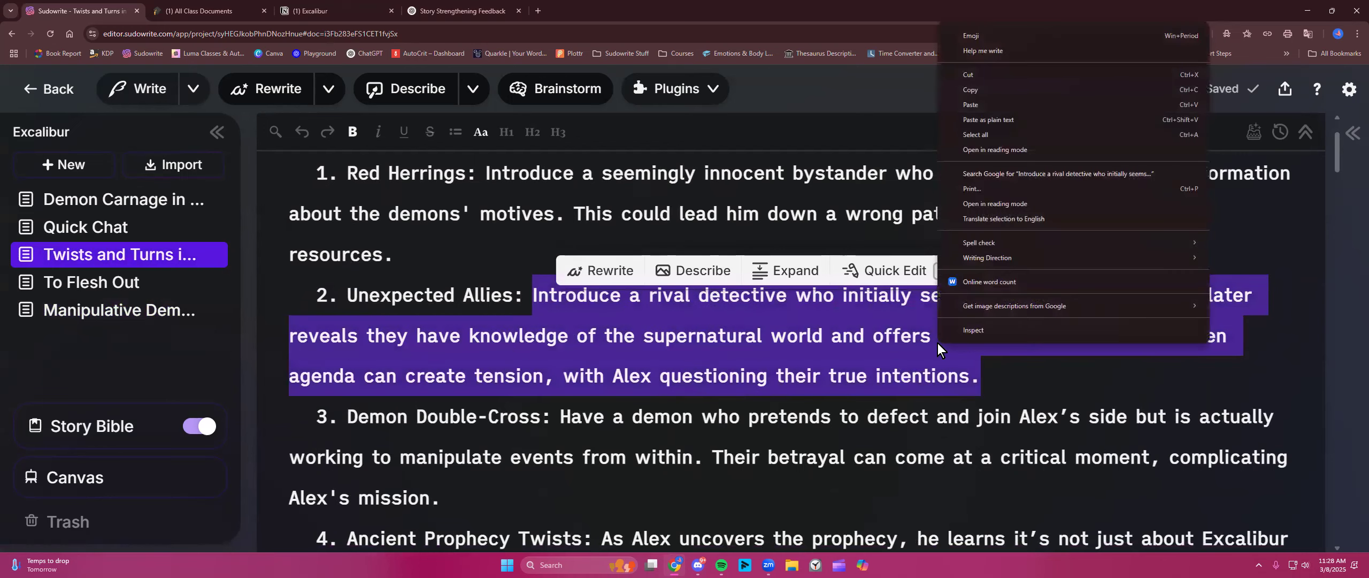
left_click(982, 89)
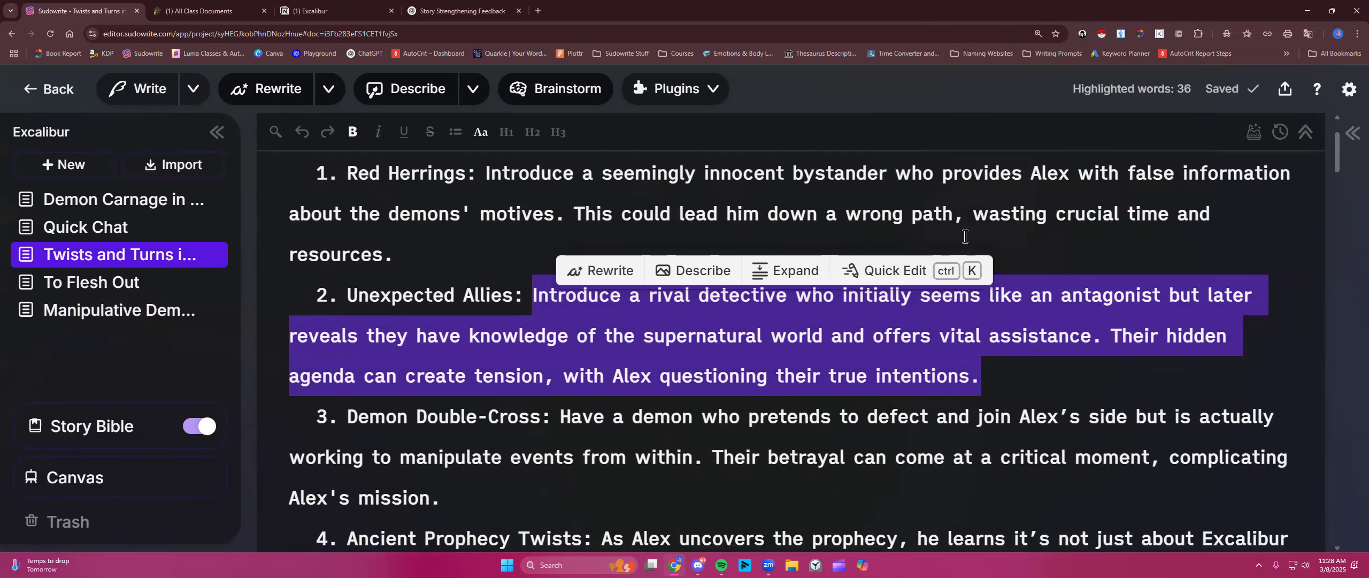
left_click(1007, 367)
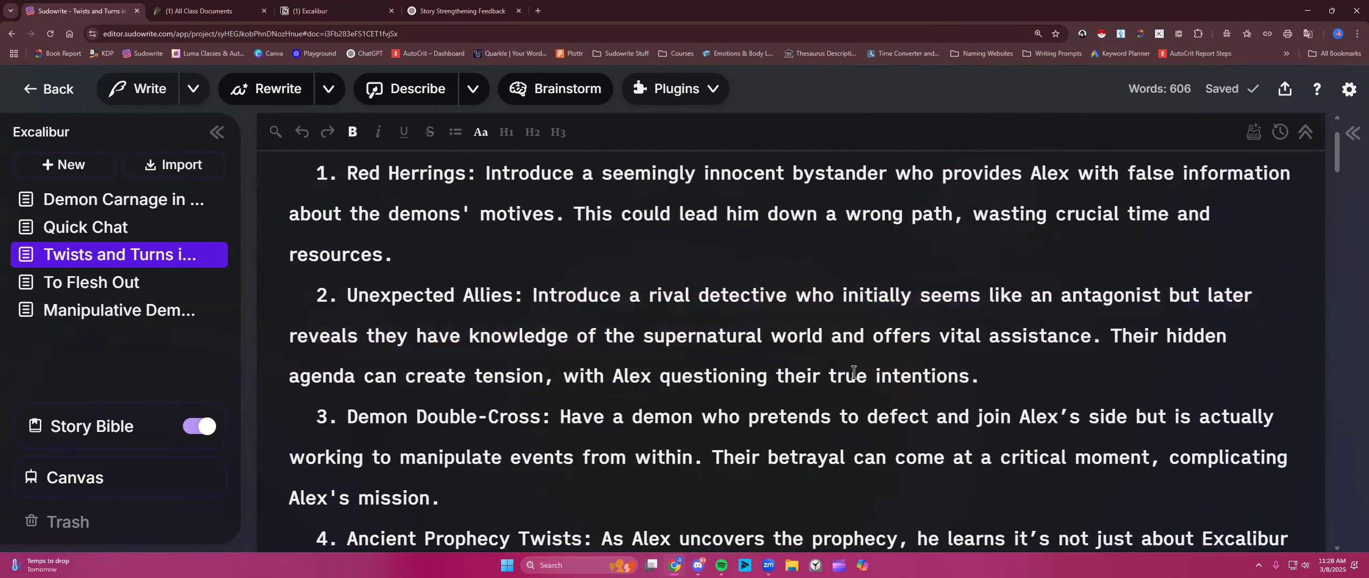
- Paste the copied Unexpected Allies description below the end of the synopsis in the Quick Chat document
left_click(118, 227)
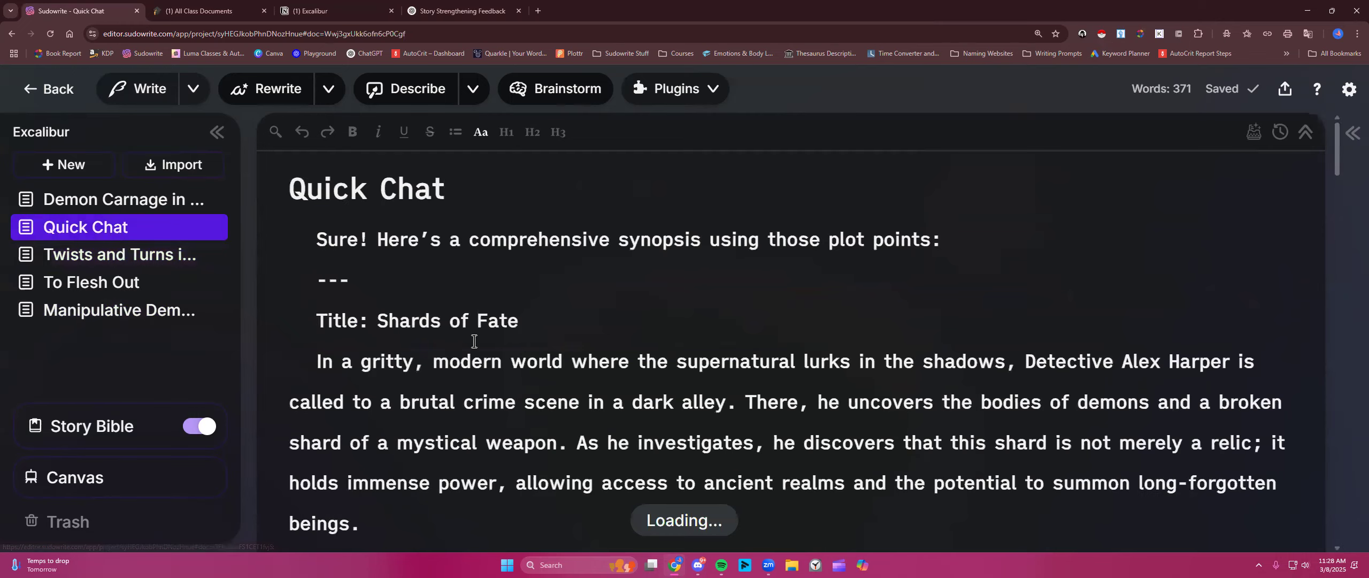
scroll(474, 350, "down", 4)
scroll(474, 350, "down", 15)
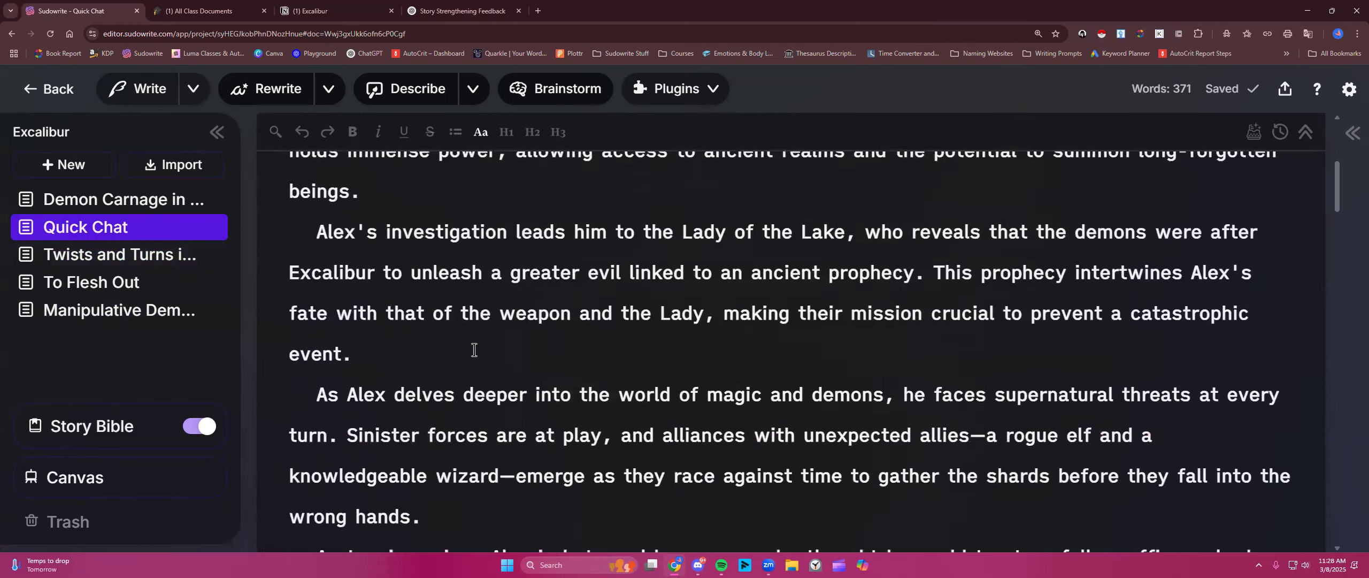
scroll(474, 350, "down", 3)
left_click(422, 408)
key("ctrl+v")
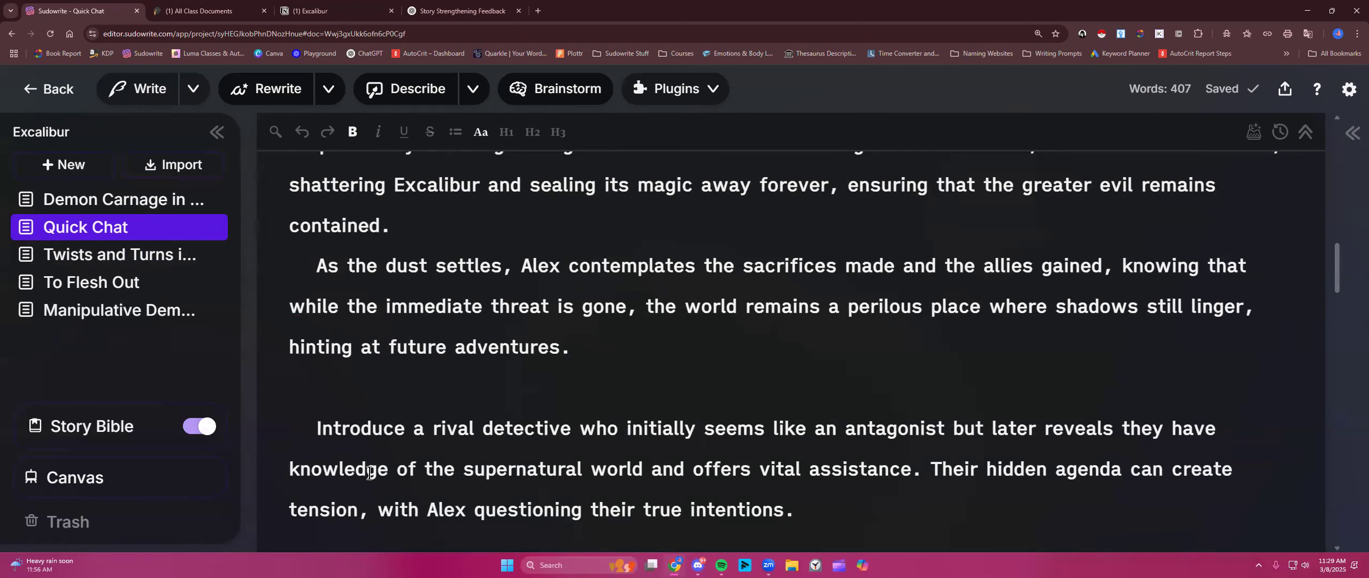
- Insert "[Add this plot point:" in front of the pasted rival detective paragraph
type("[")
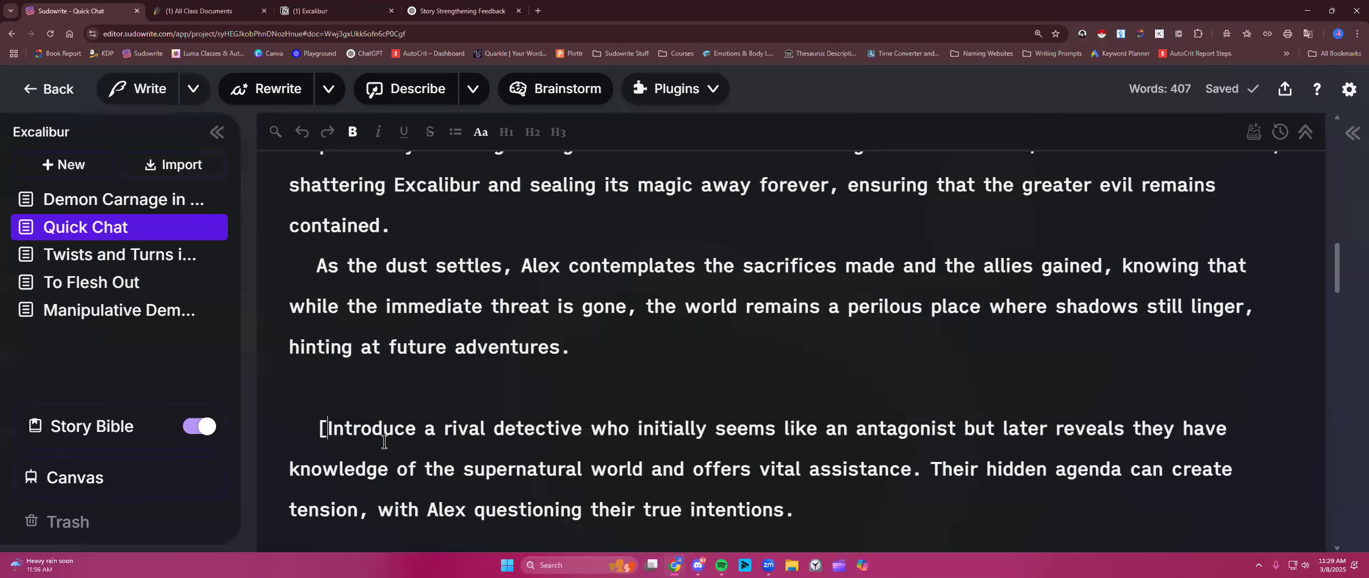
type("Add this plot ")
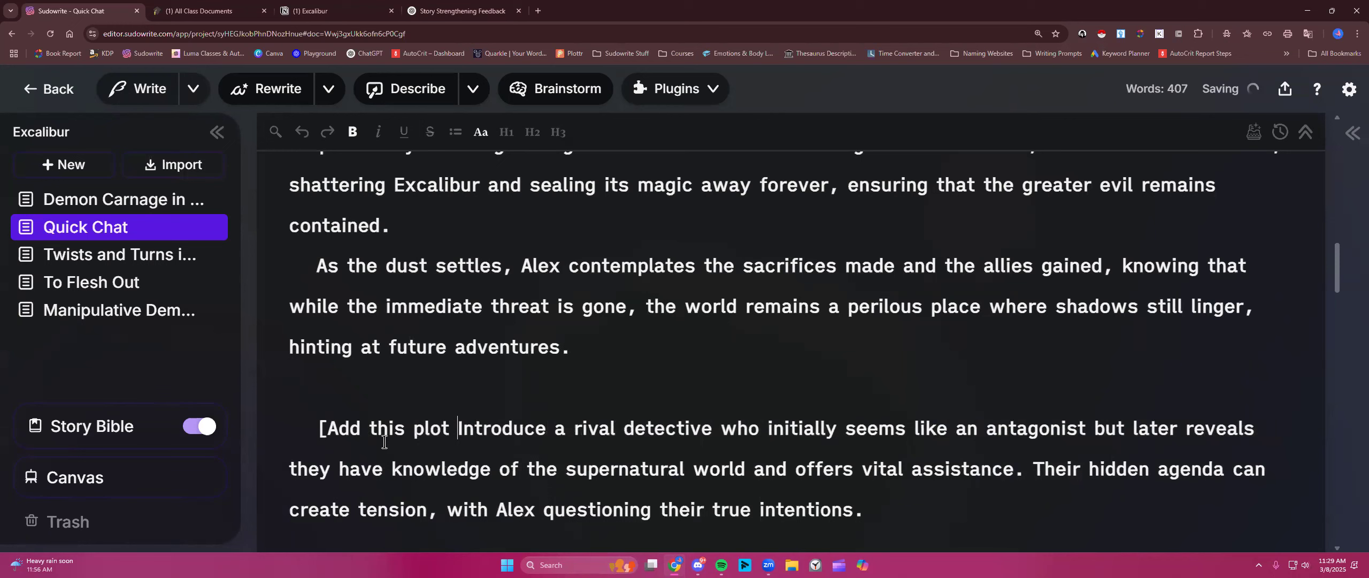
type("point:")
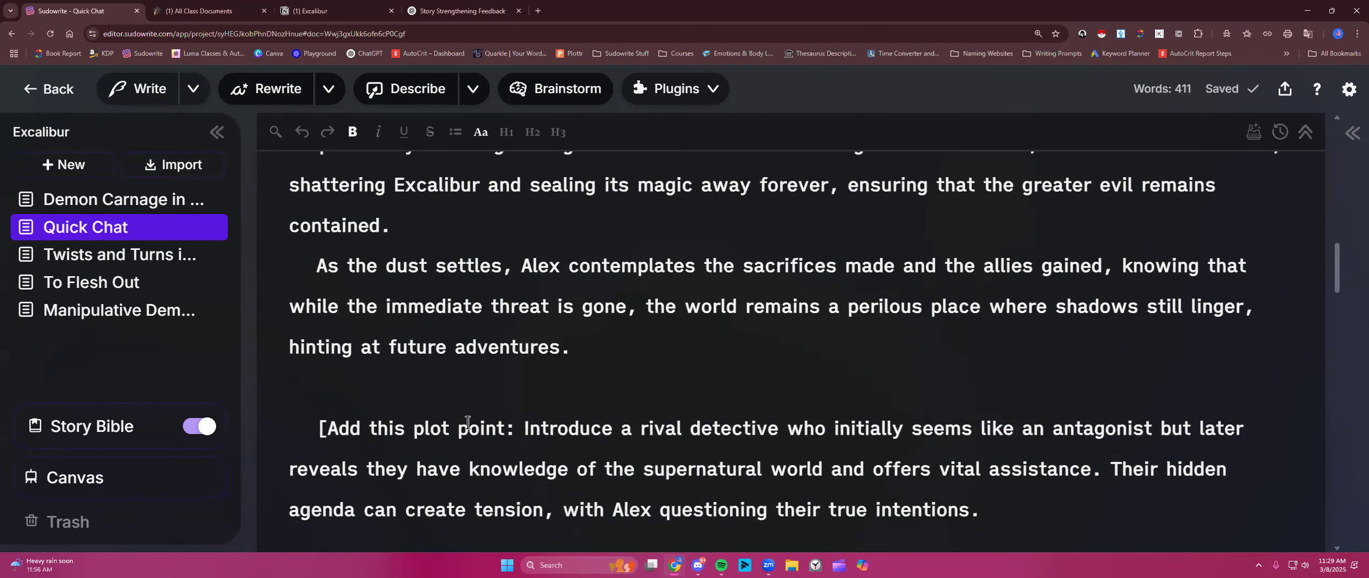
- Extend the bracketed instruction before its colon with "and make the rival detective Alex's superior instead"
scroll(468, 423, "down", 4)
left_click(506, 209)
type("and make the ")
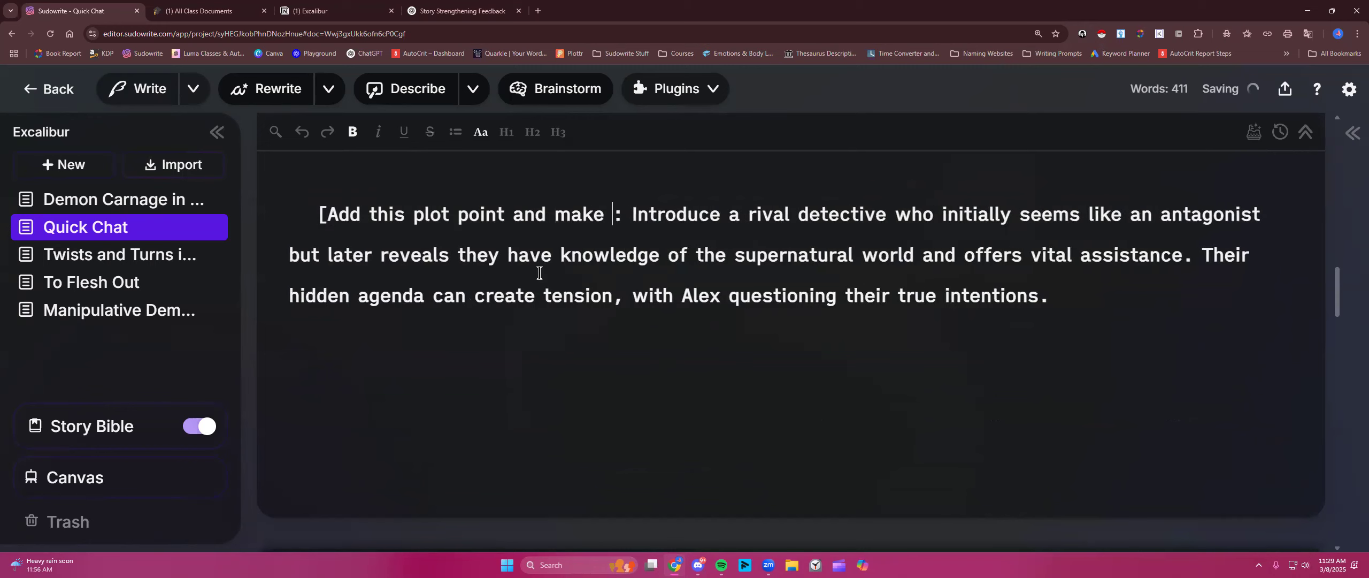
type("rival detec")
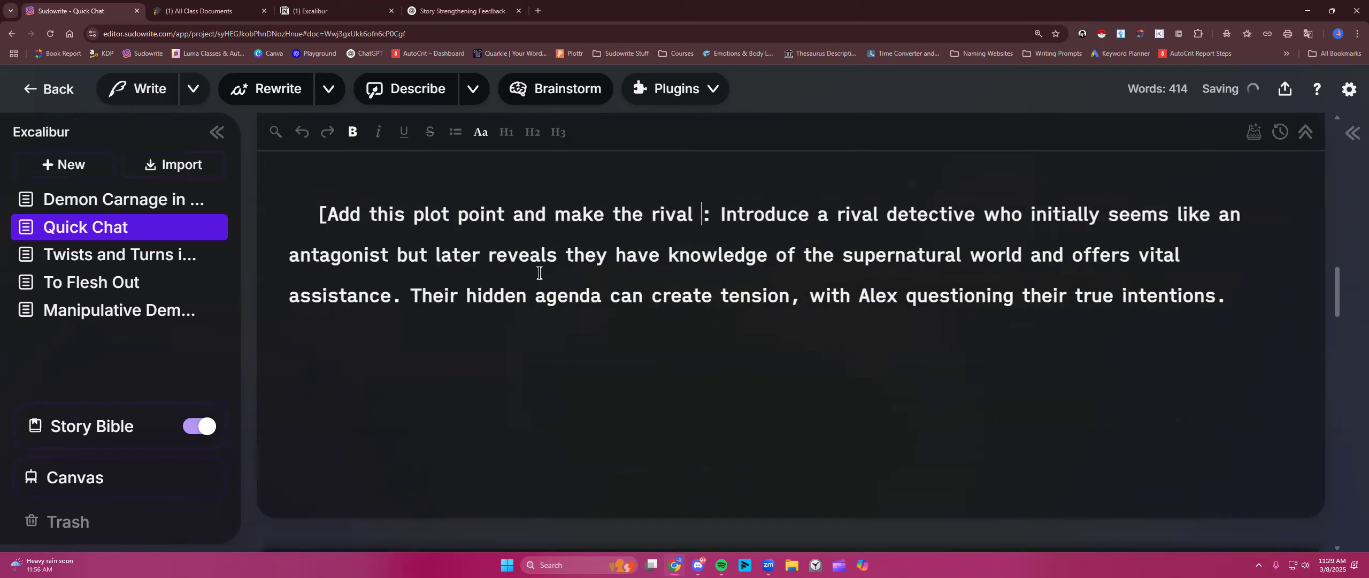
type("tive")
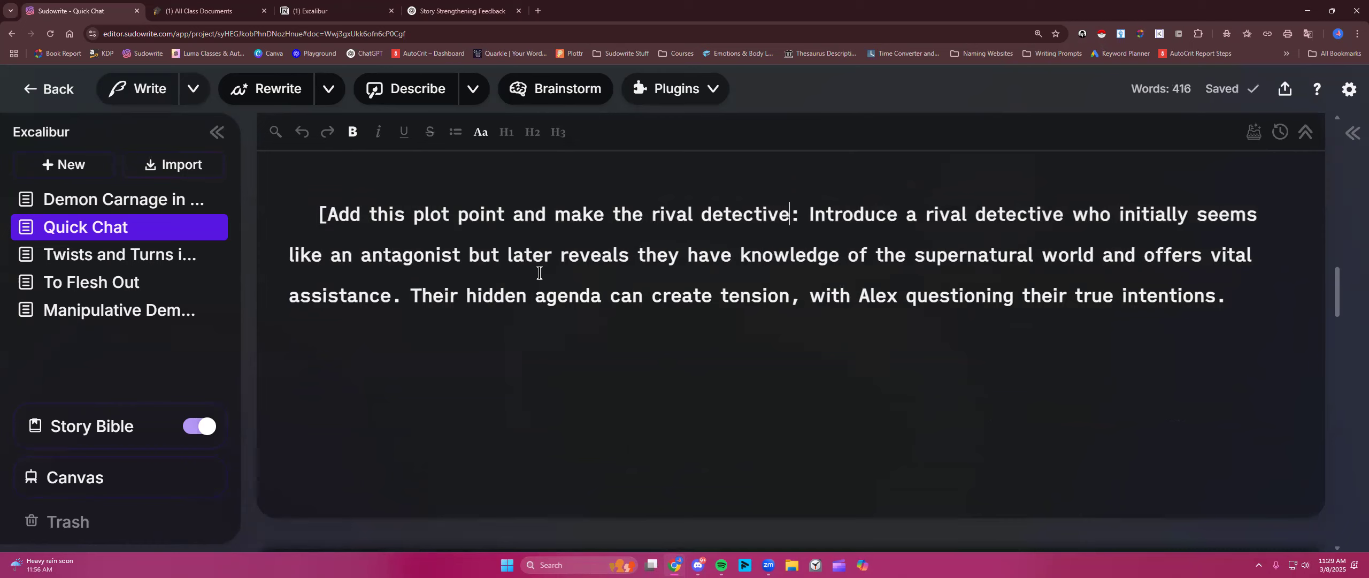
type(" Alex's superio")
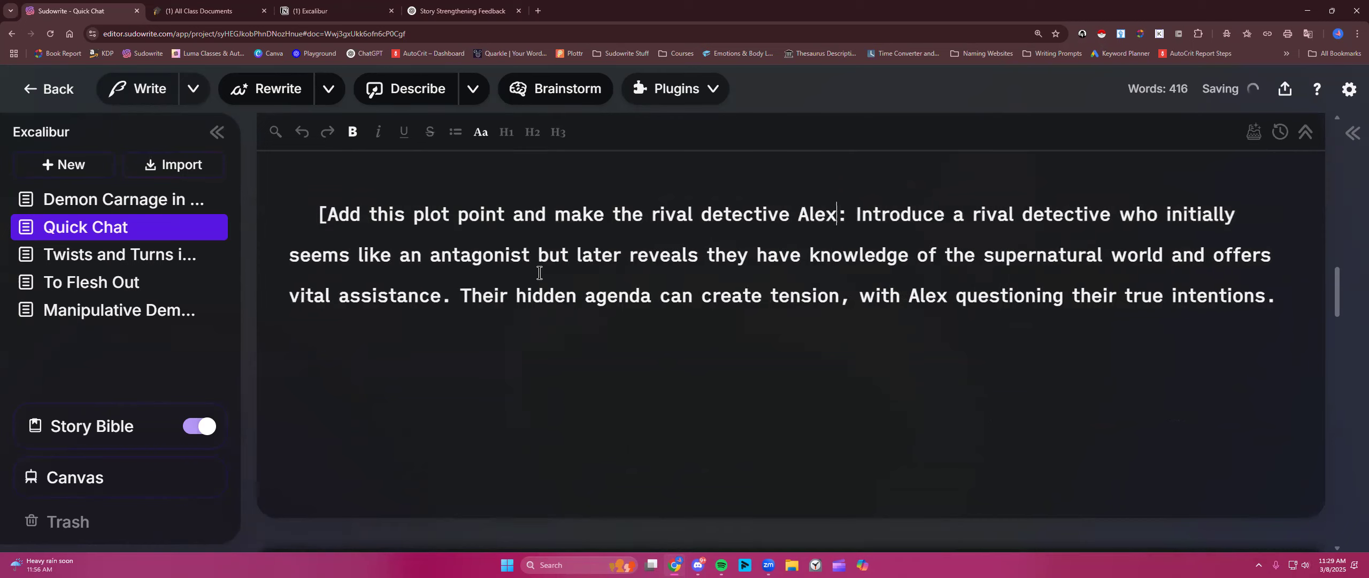
type("r instead")
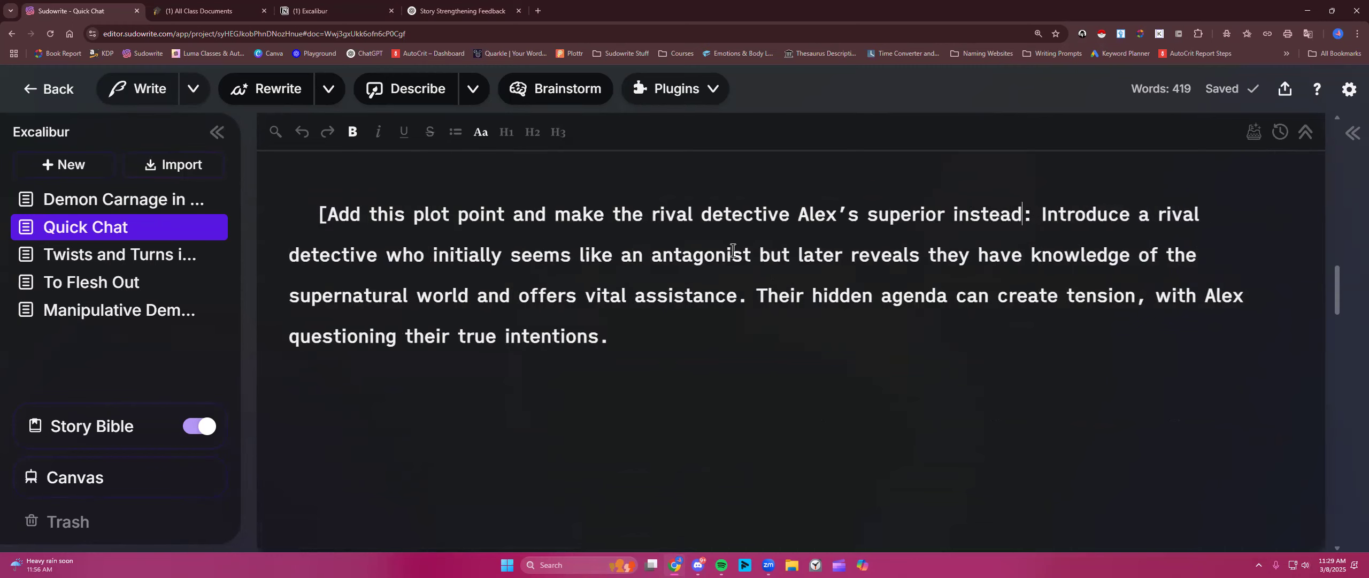
- Close the plot point instruction with "]" at the end of the paragraph and check its rival detective wording
left_click(645, 336)
type("]")
left_click_drag(1157, 217, 380, 245)
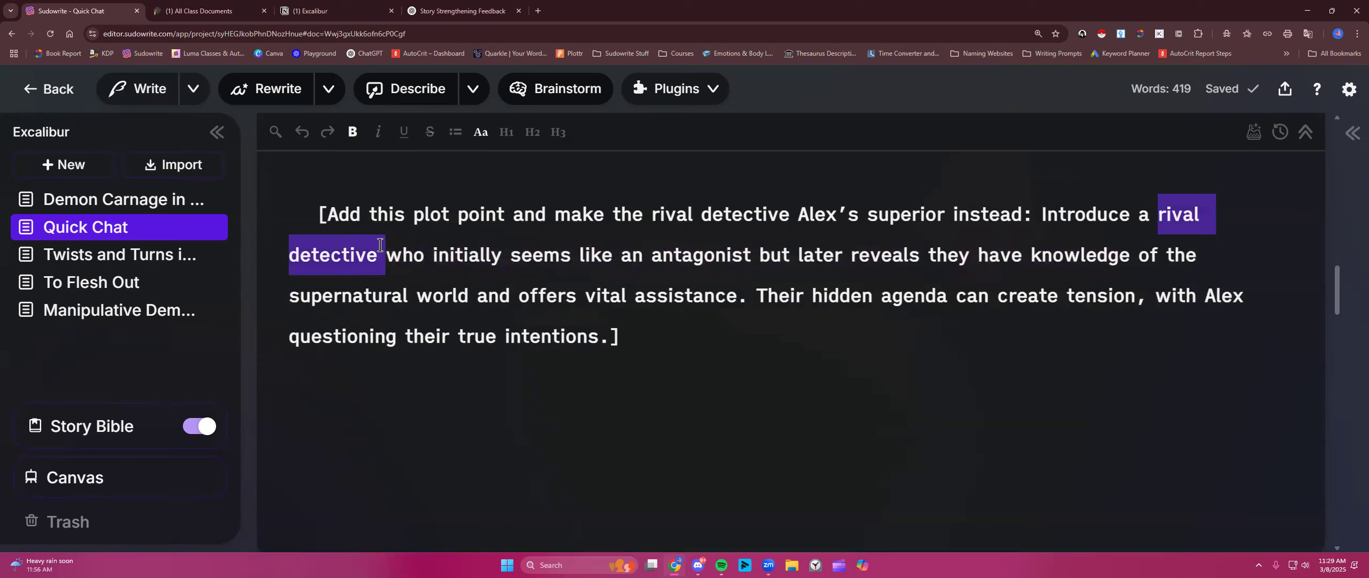
left_click(713, 346)
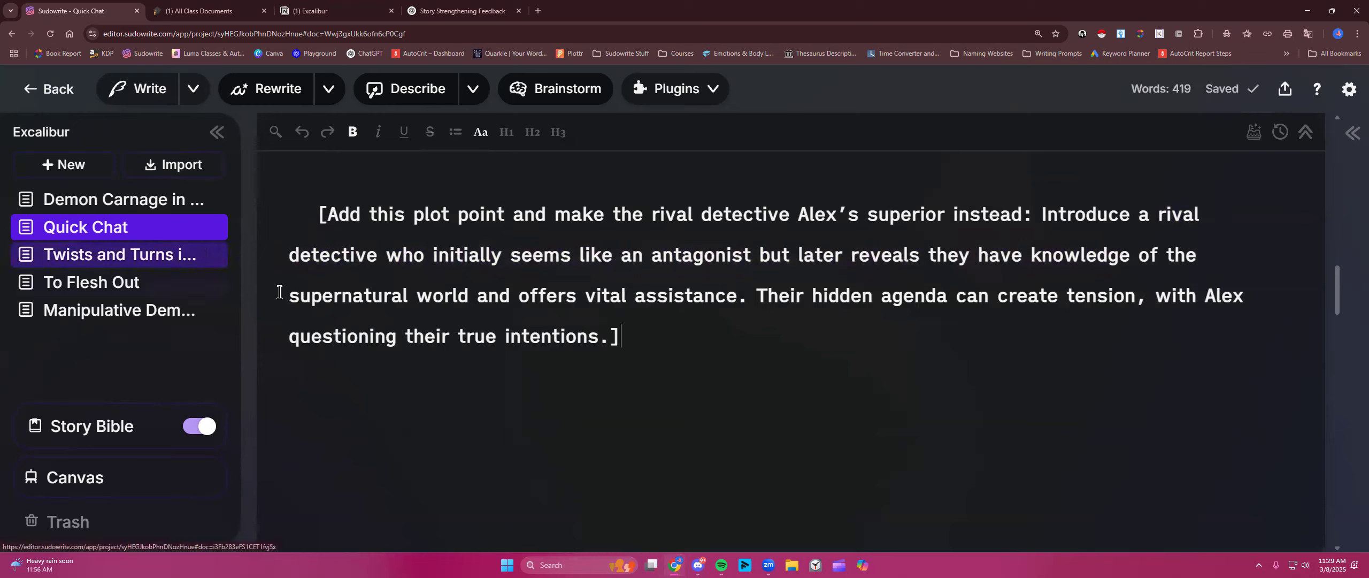
scroll(509, 214, "up", 2)
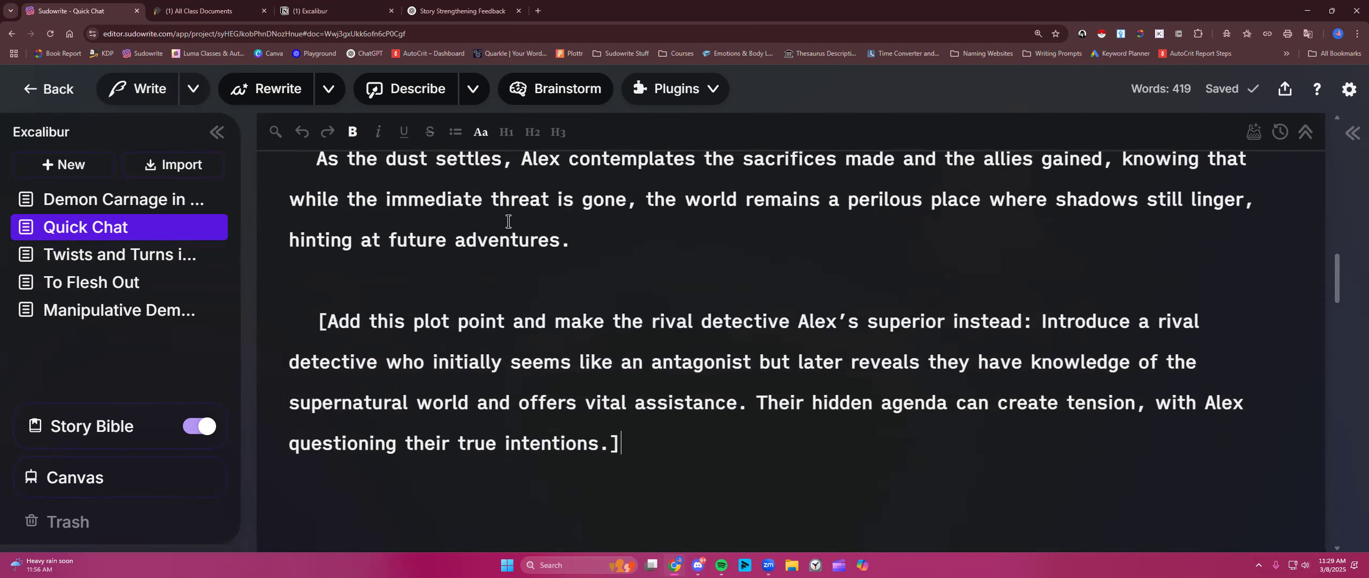
- Copy the description of item 4, Ancient Prophecy Twists, from the Twists and Turns document
left_click(90, 257)
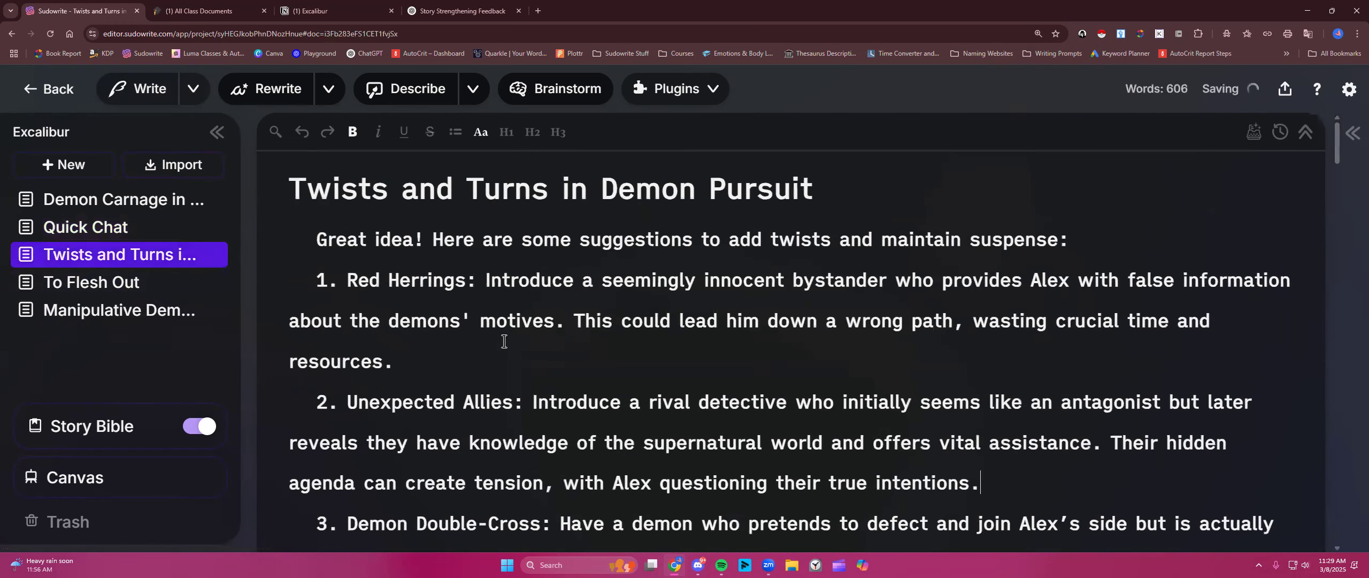
scroll(524, 351, "down", 1)
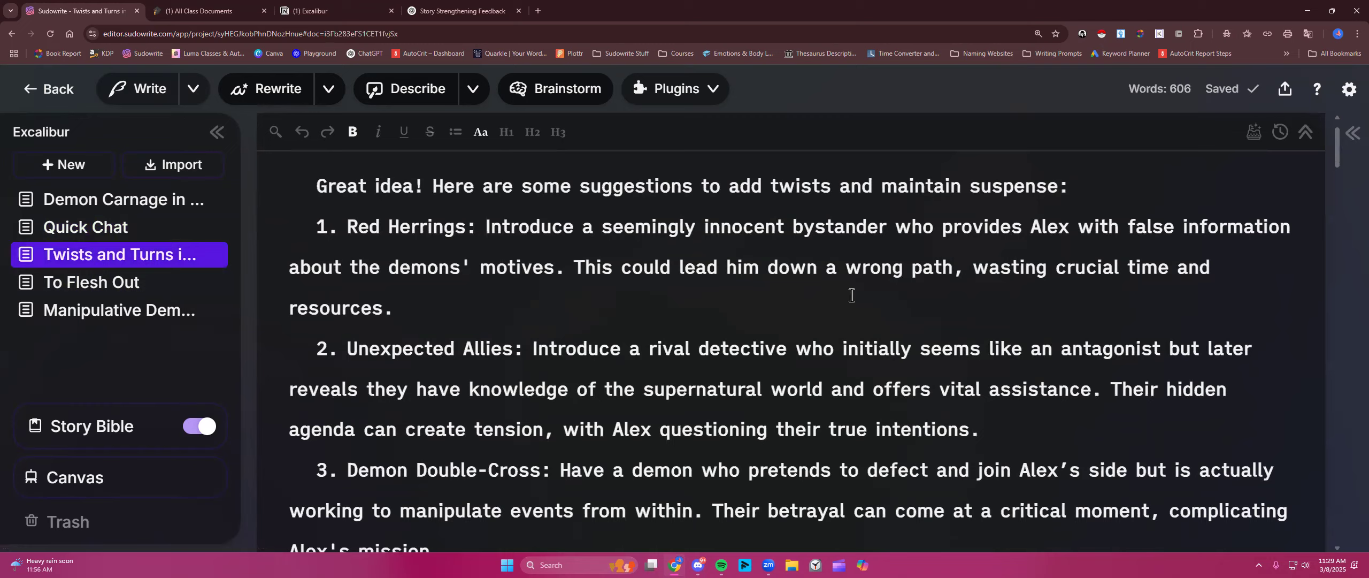
scroll(575, 332, "down", 5)
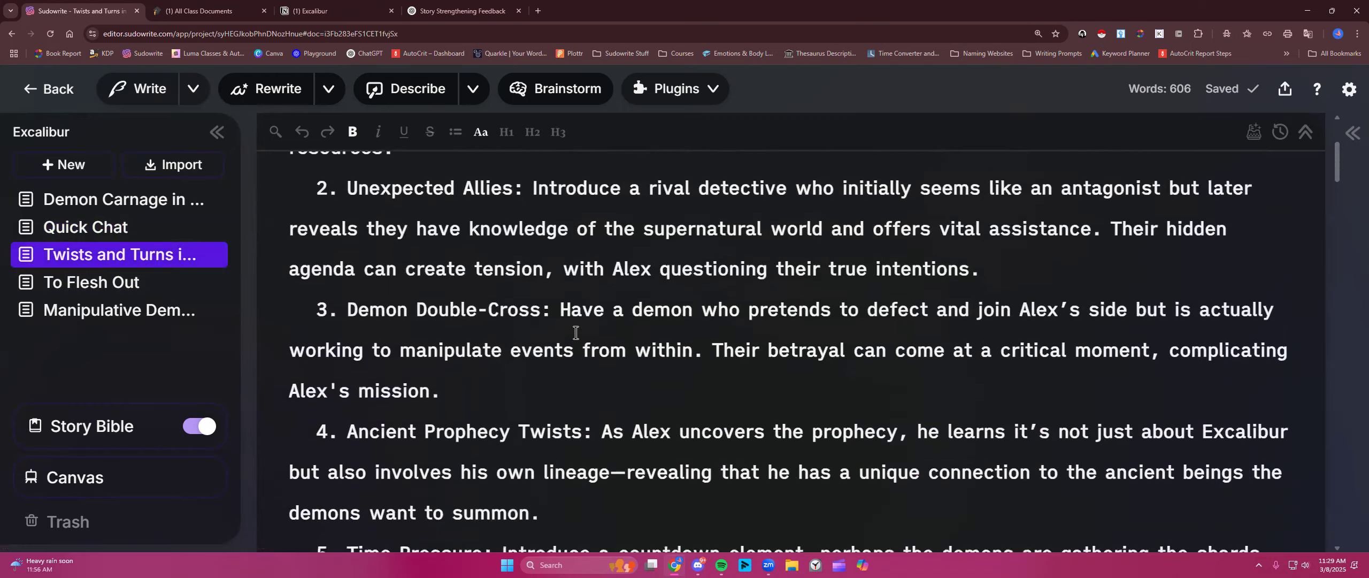
scroll(576, 332, "down", 3)
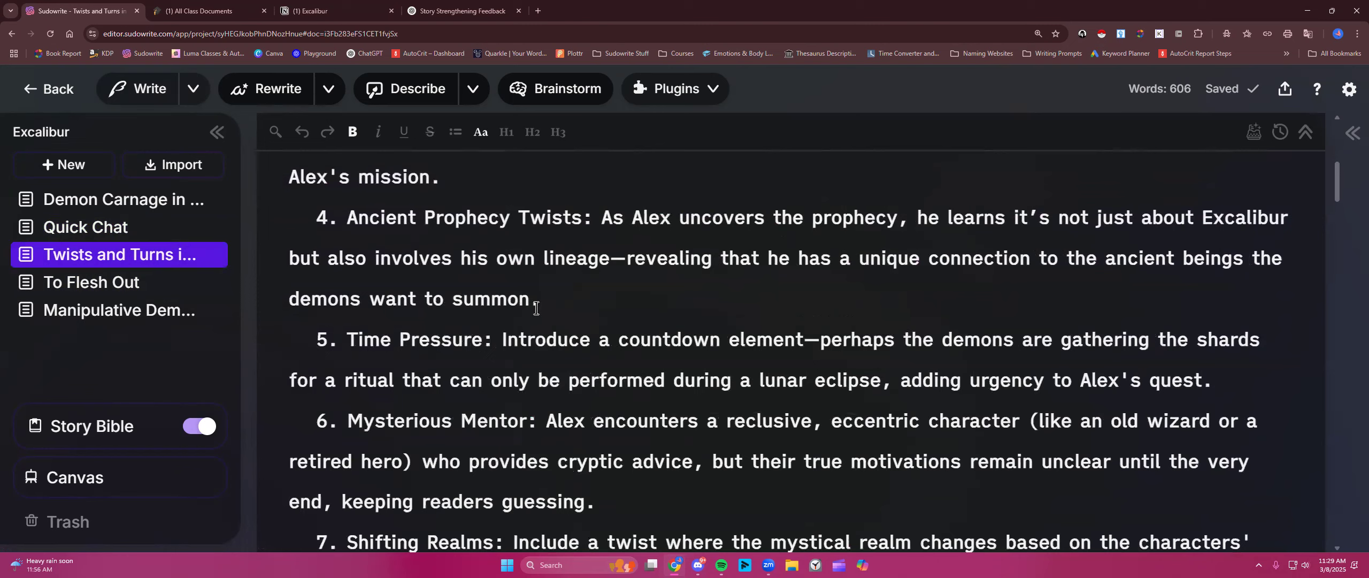
left_click_drag(602, 217, 597, 303)
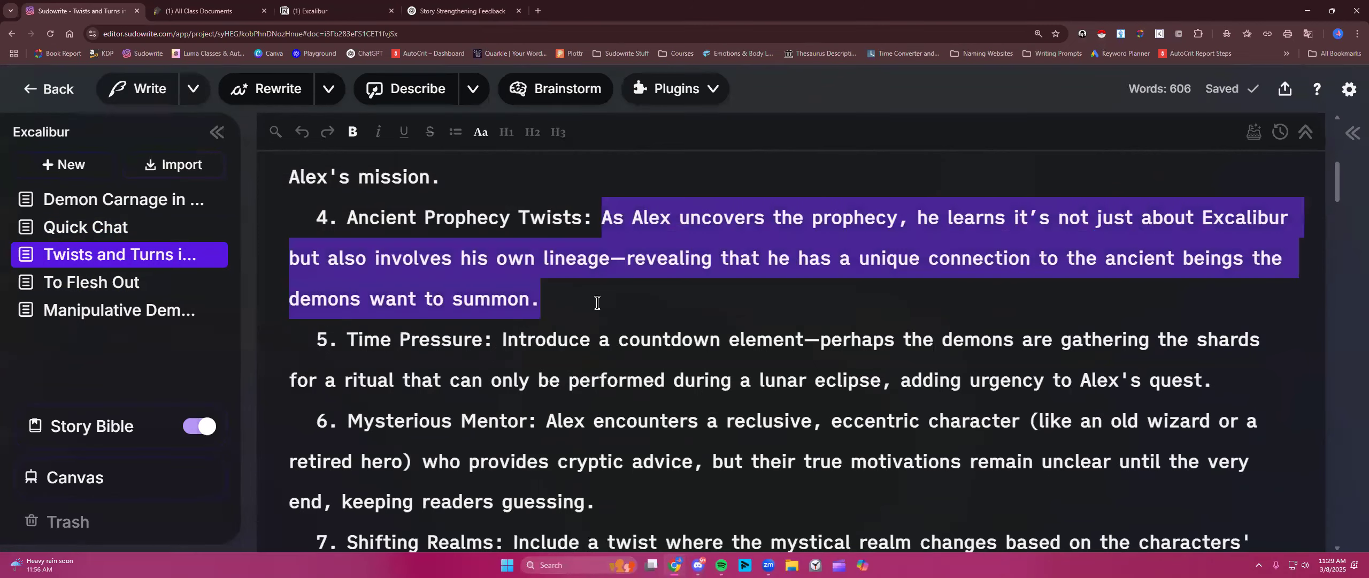
right_click(656, 233)
left_click(691, 299)
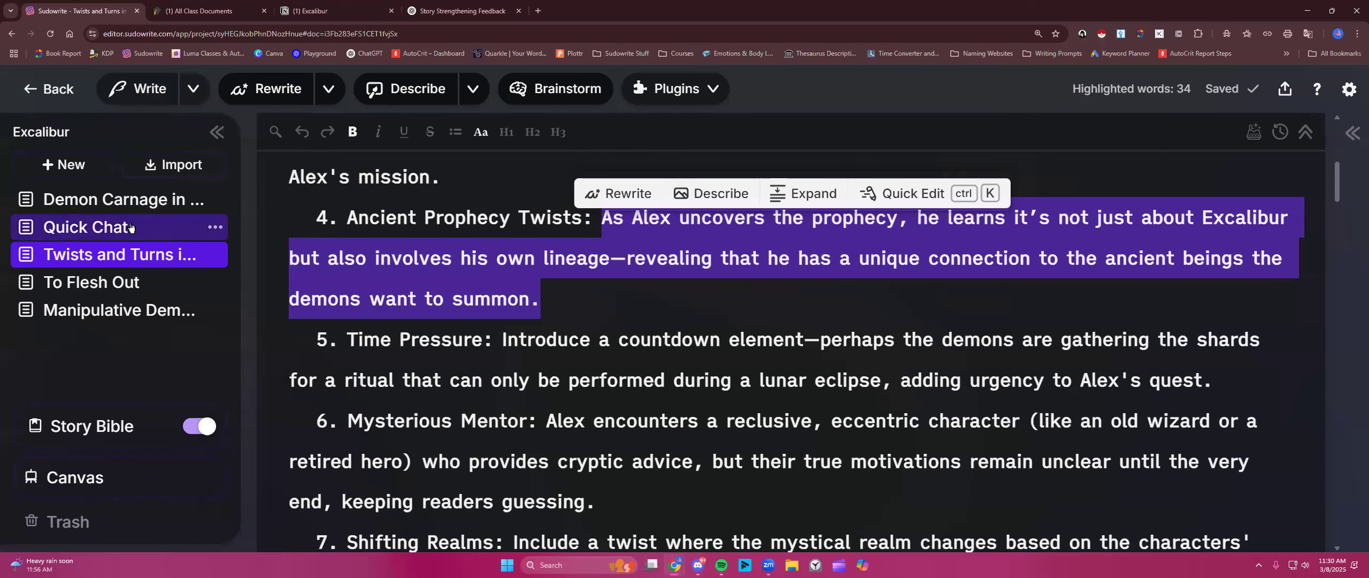
- Open the Quick Chat document and rename it "Synopsis"
left_click(95, 230)
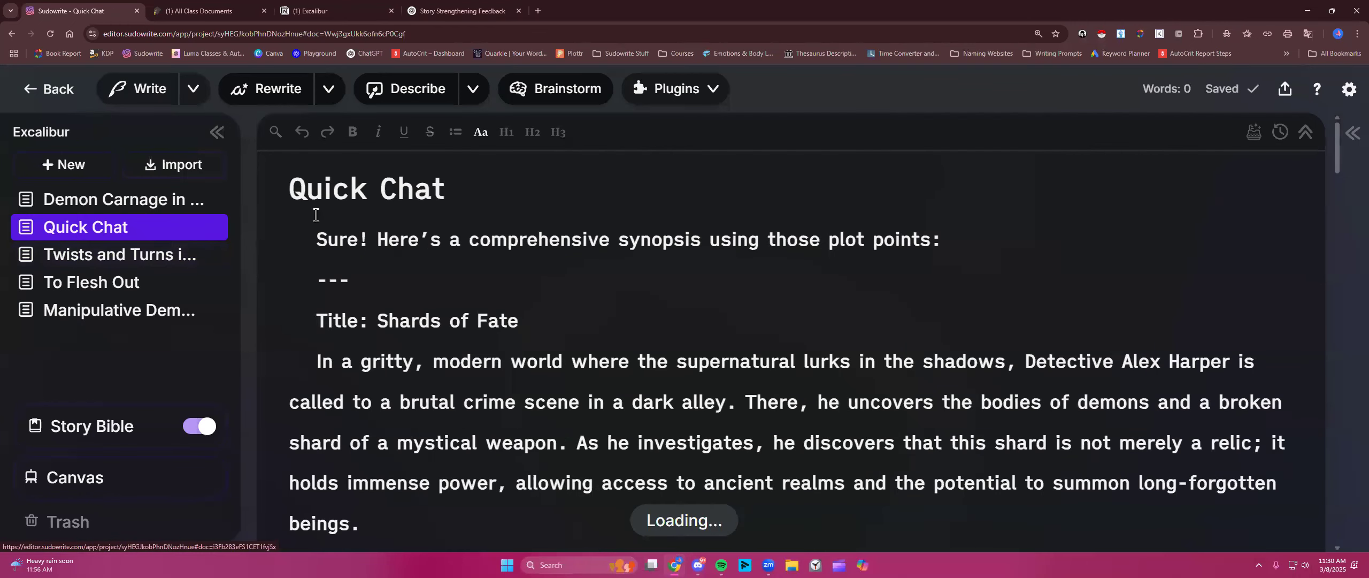
triple_click(346, 187)
type("Synopsis")
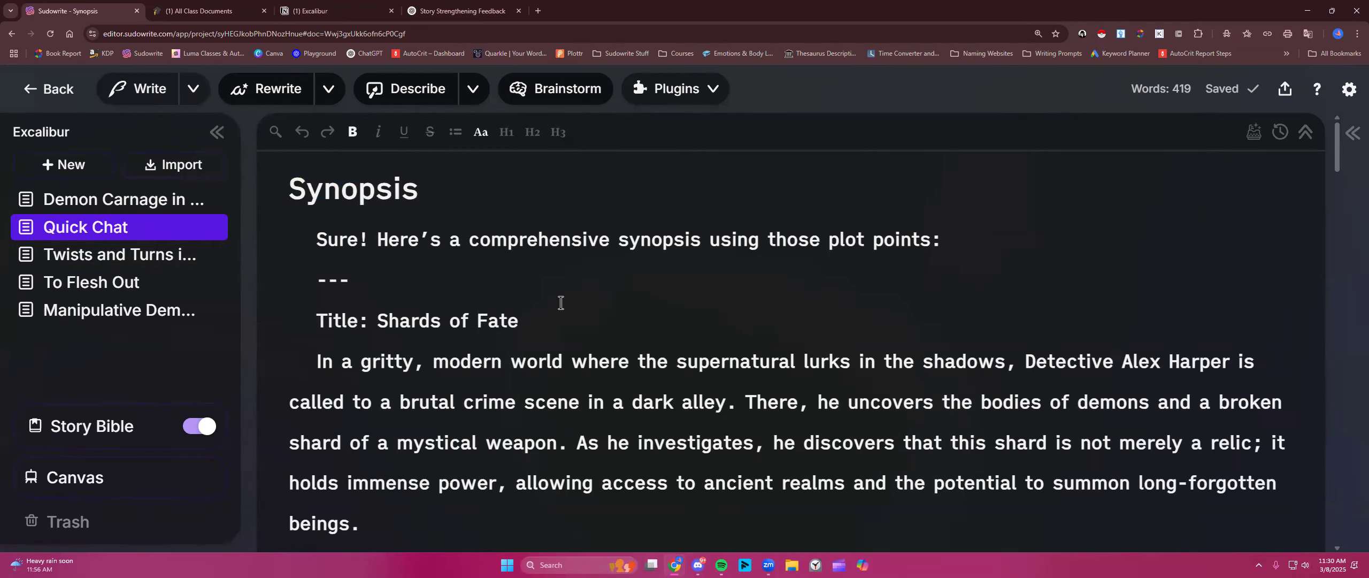
- Paste the copied Ancient Prophecy Twists description at the end of the synopsis, below the rival detective instruction
scroll(561, 302, "down", 10)
scroll(561, 302, "down", 15)
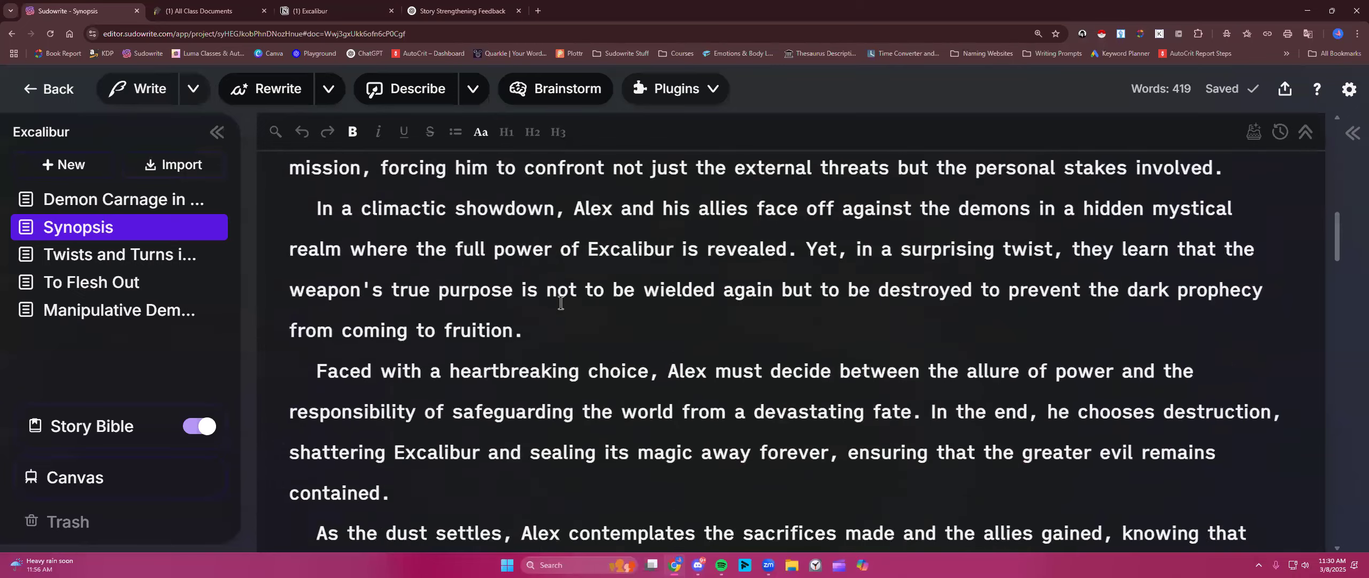
right_click(574, 325)
left_click(605, 187)
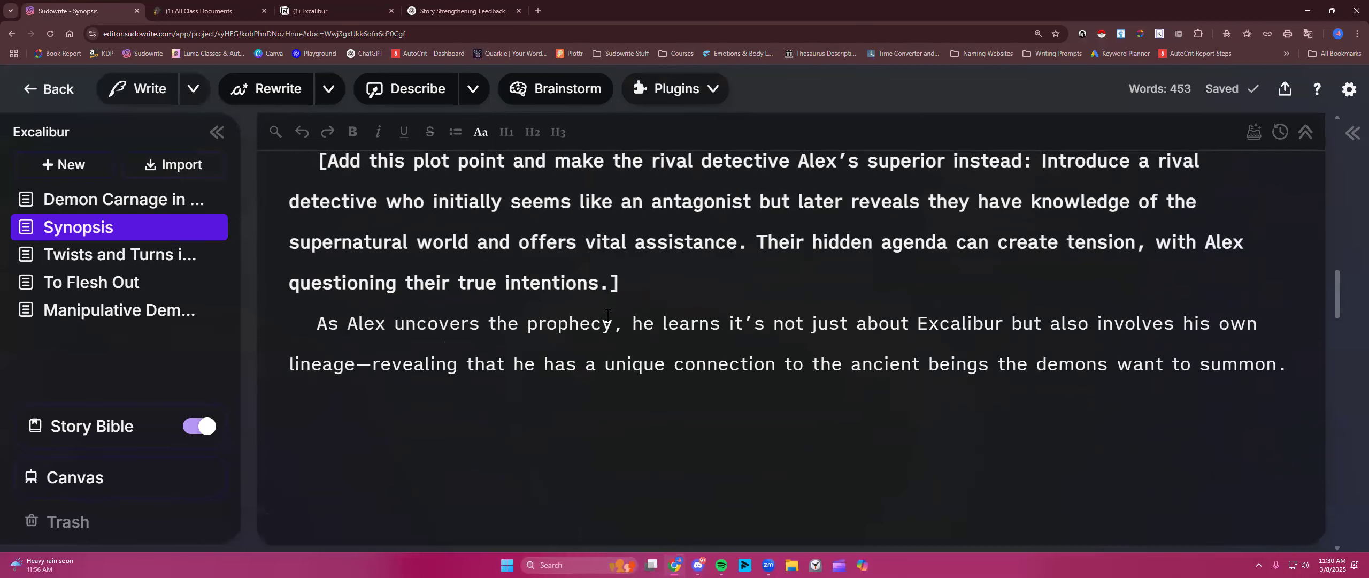
- Wrap the pasted prophecy paragraph as an instruction, starting it with "[Add this plot point:" and ending it with "]"
left_click(318, 322)
type("[Add this p")
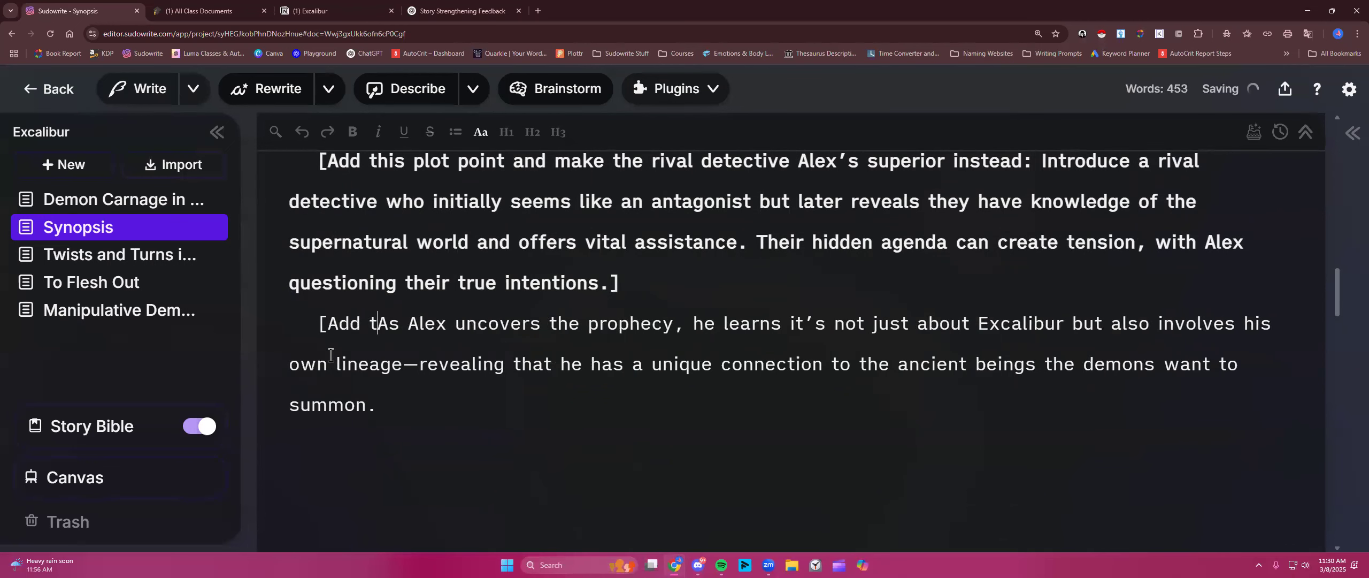
type("lot point:")
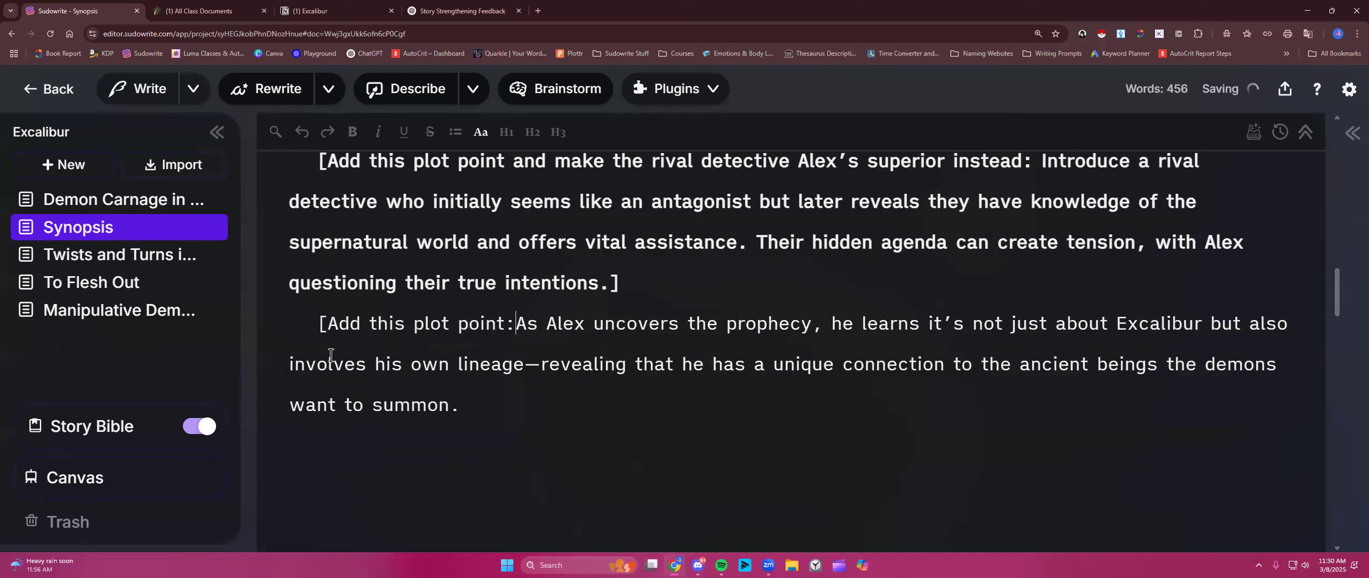
type("]")
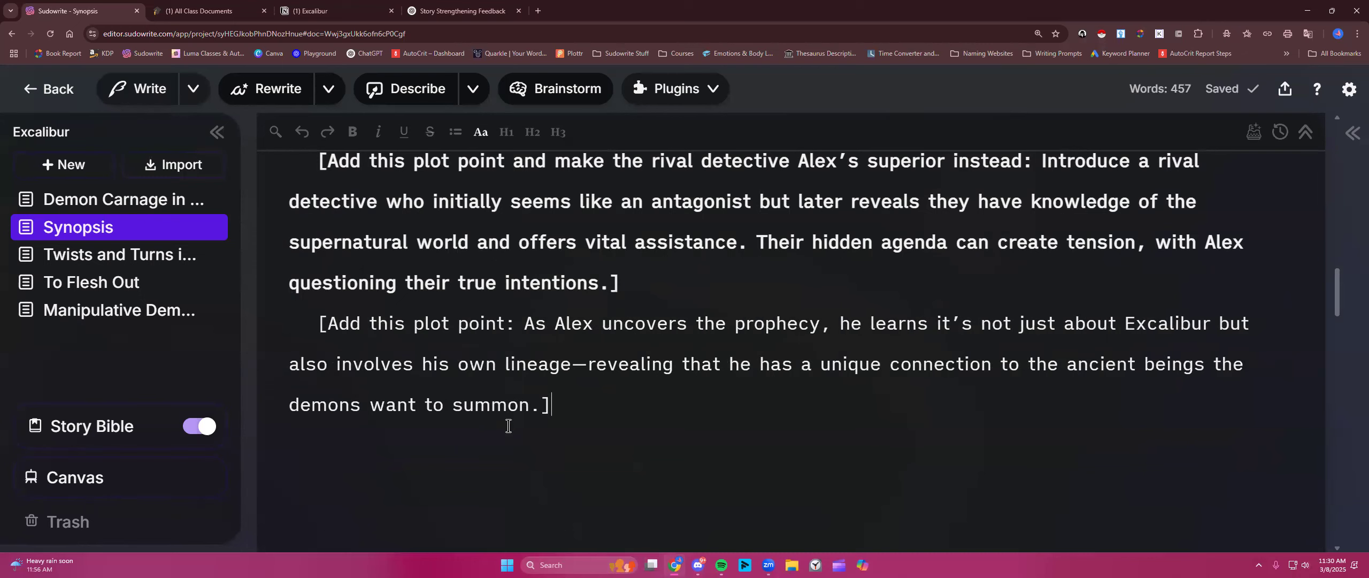
- Review item 5, Time Pressure, and the twists that follow it in the Twists and Turns document
left_click(128, 256)
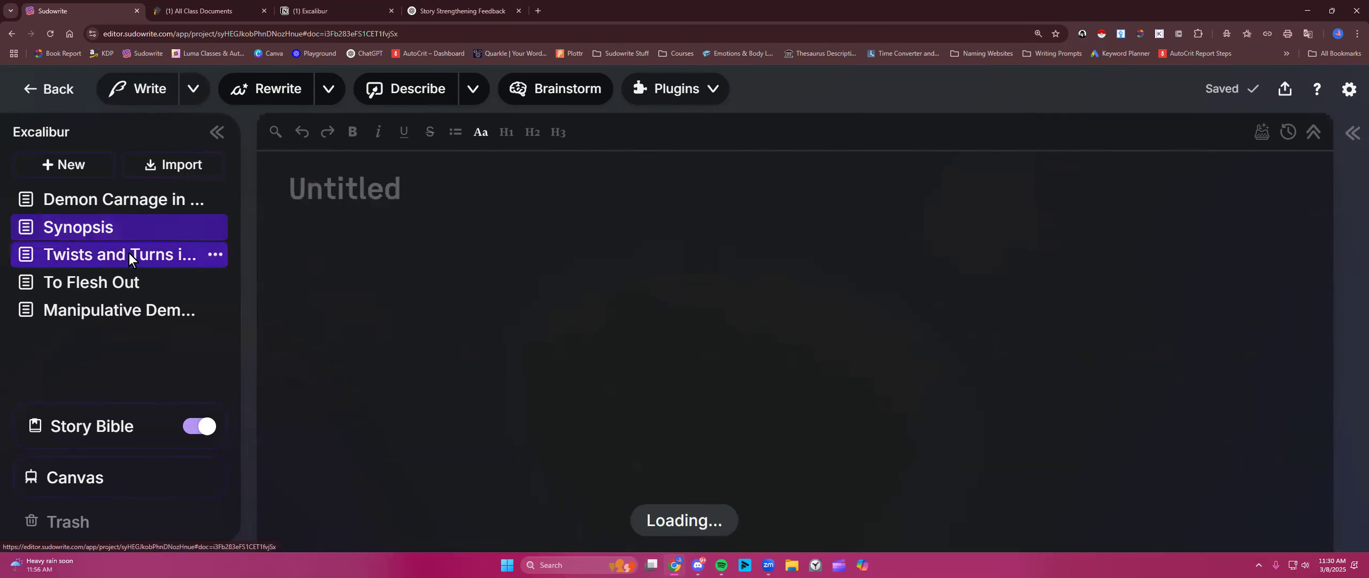
scroll(457, 379, "down", 8)
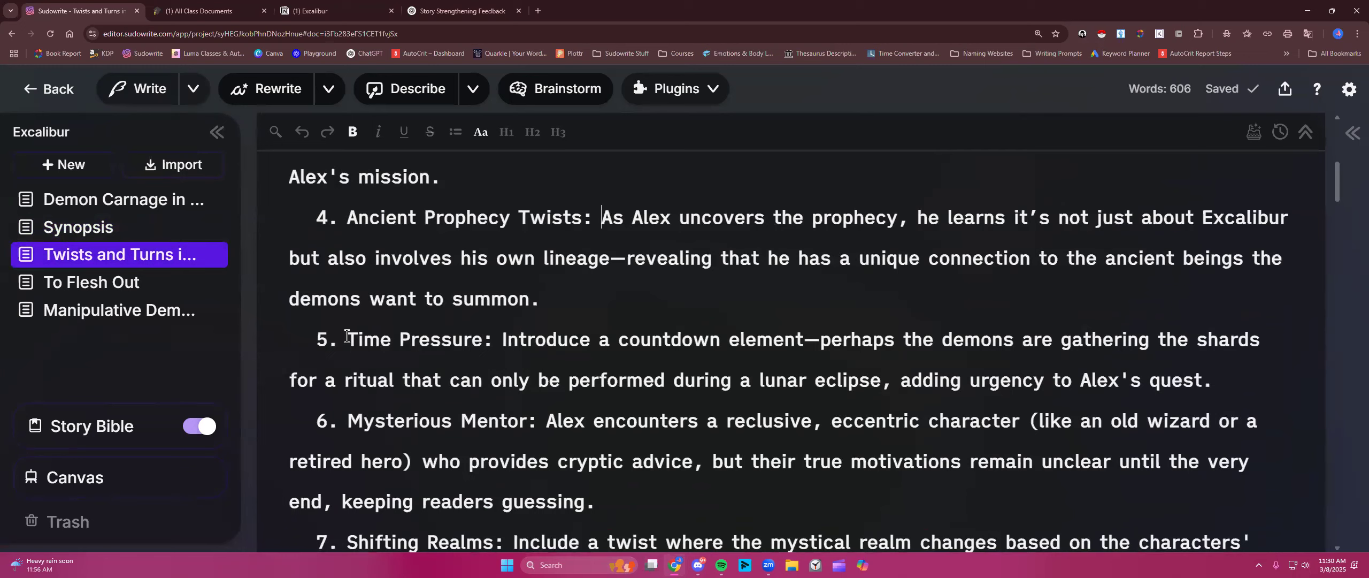
left_click_drag(346, 336, 1267, 372)
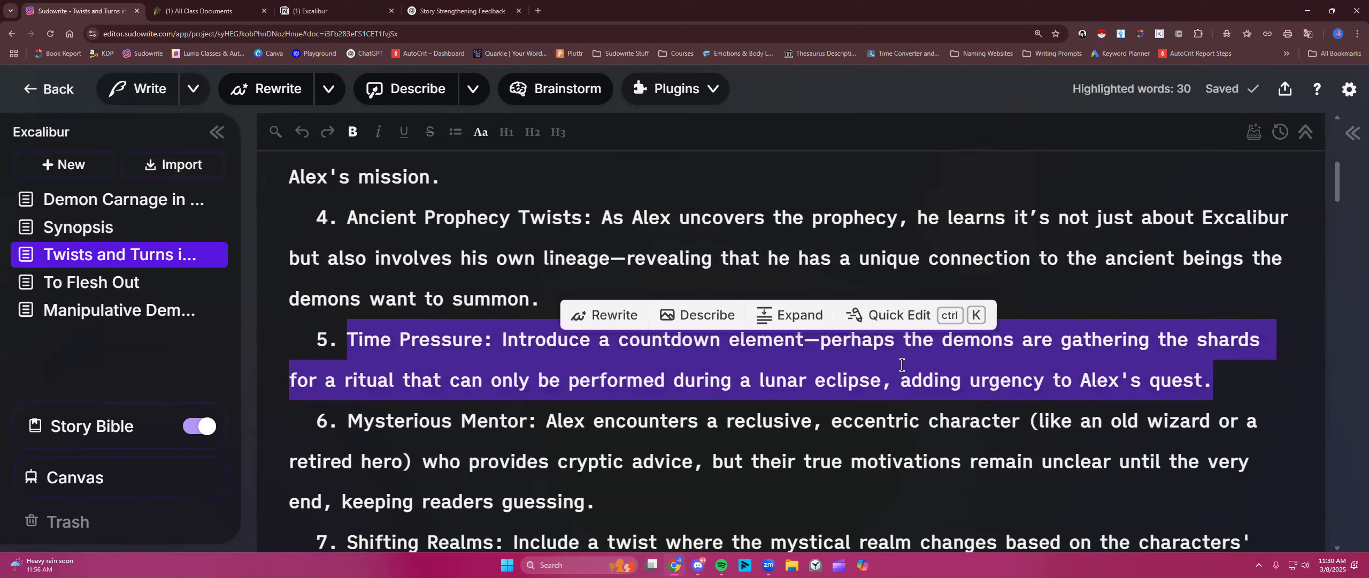
left_click(824, 387)
scroll(746, 416, "down", 2)
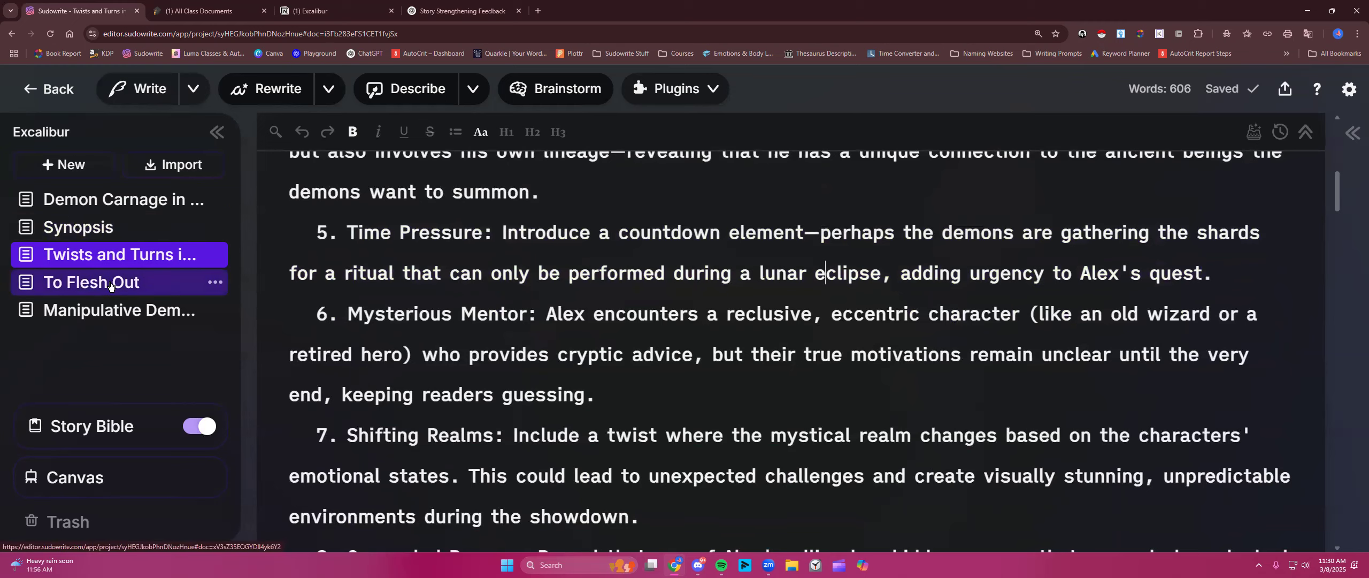
- In the Manipulative Demon Character document, copy the text from "make the demon character less predictable" through item 6, Unforeseen Consequences
left_click(123, 310)
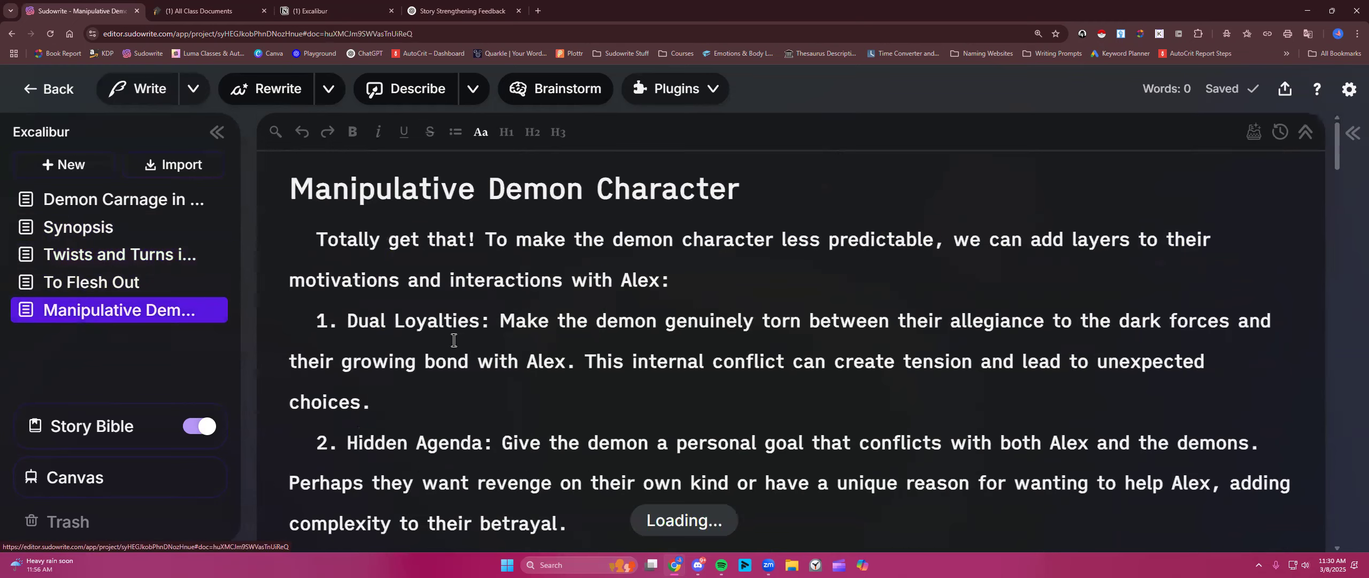
scroll(460, 338, "down", 3)
scroll(460, 338, "down", 6)
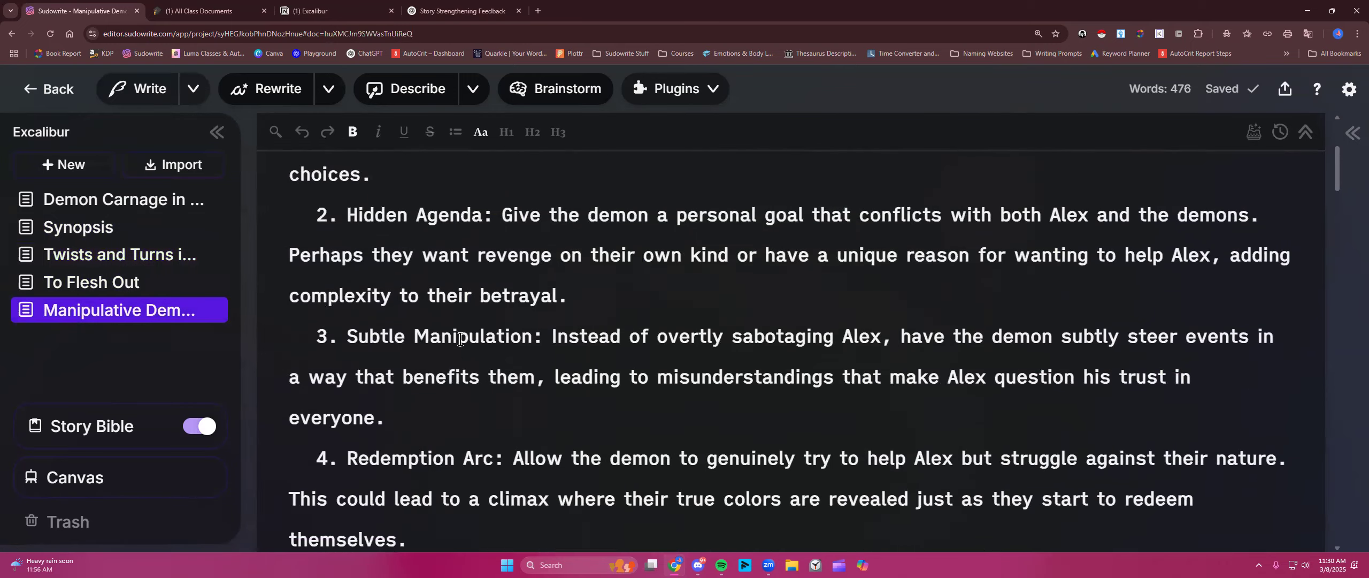
scroll(460, 338, "up", 4)
scroll(460, 338, "up", 4)
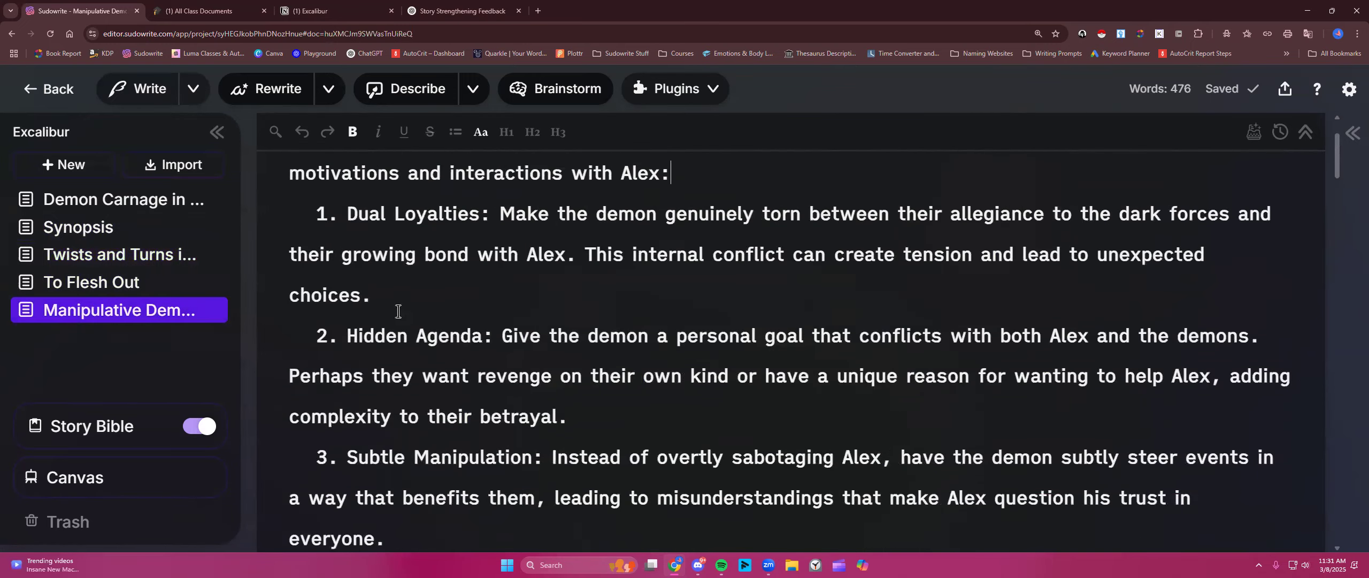
scroll(369, 267, "up", 2)
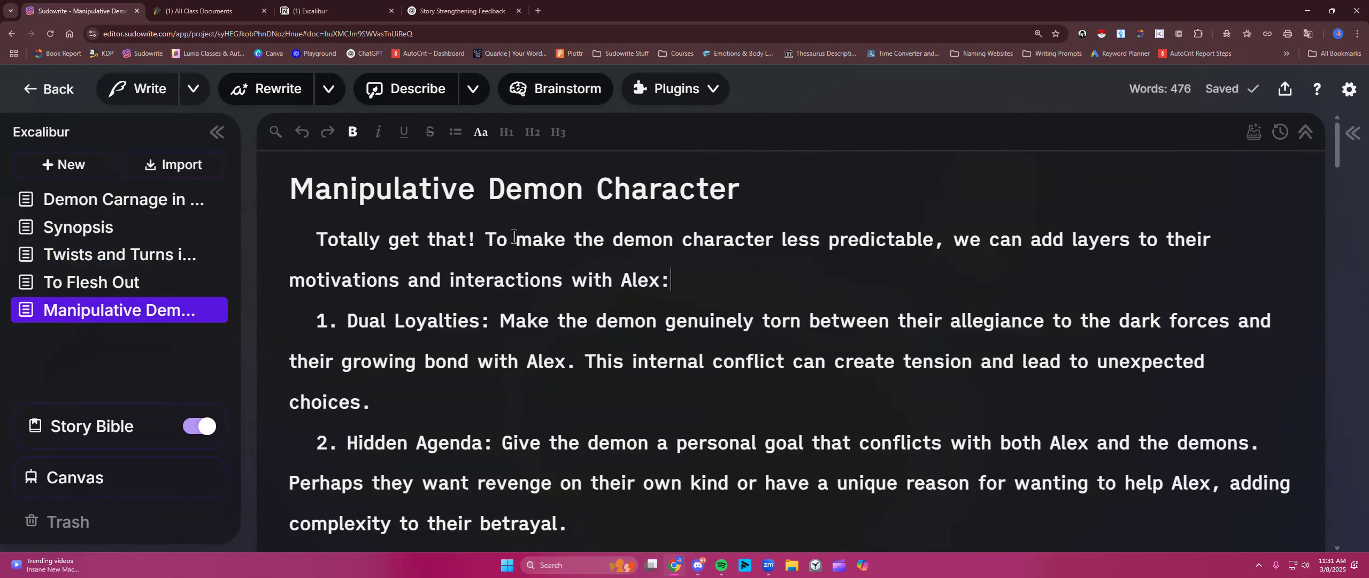
scroll(590, 343, "down", 13)
left_click_drag(577, 324, 541, 255)
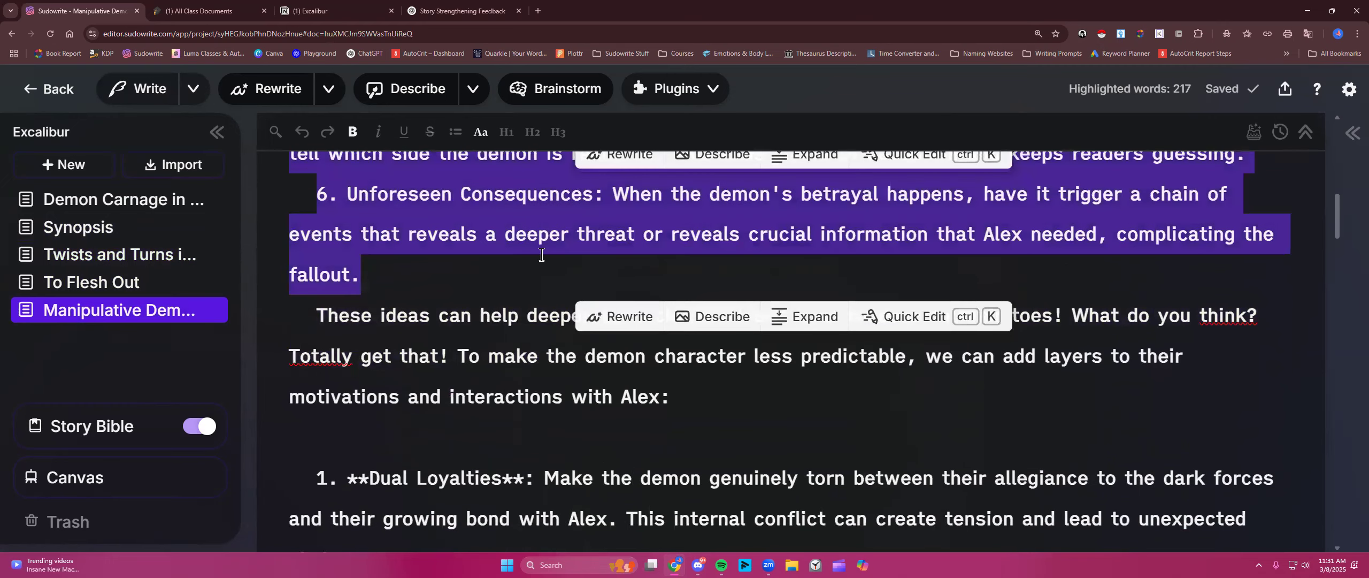
right_click(556, 218)
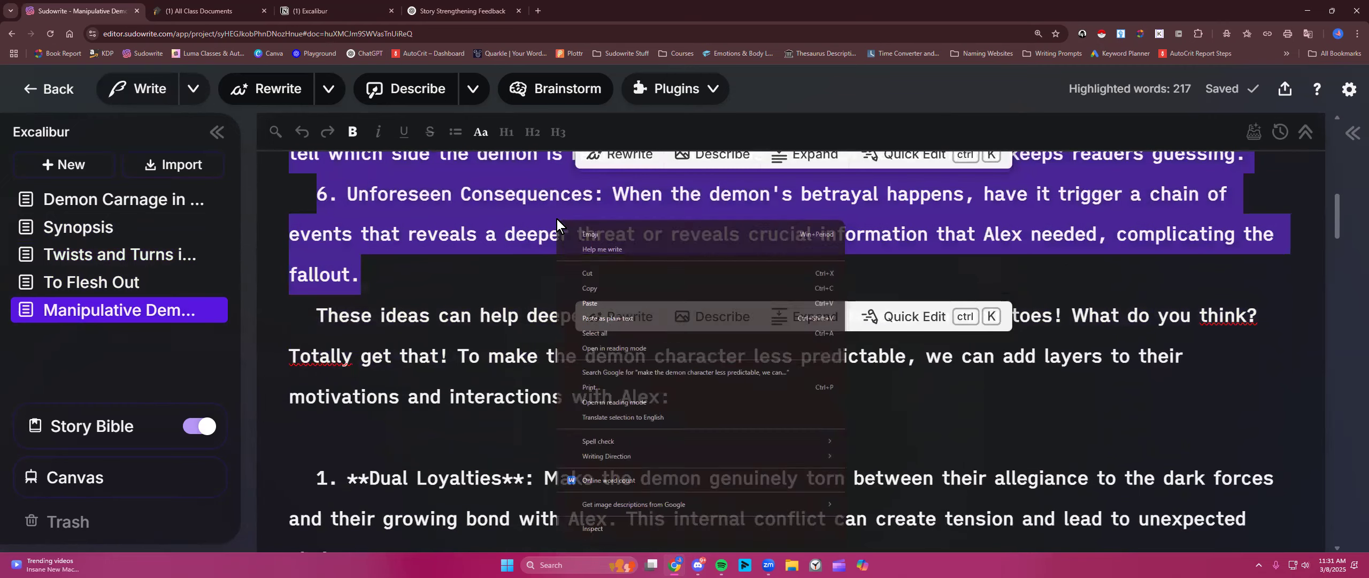
left_click(601, 291)
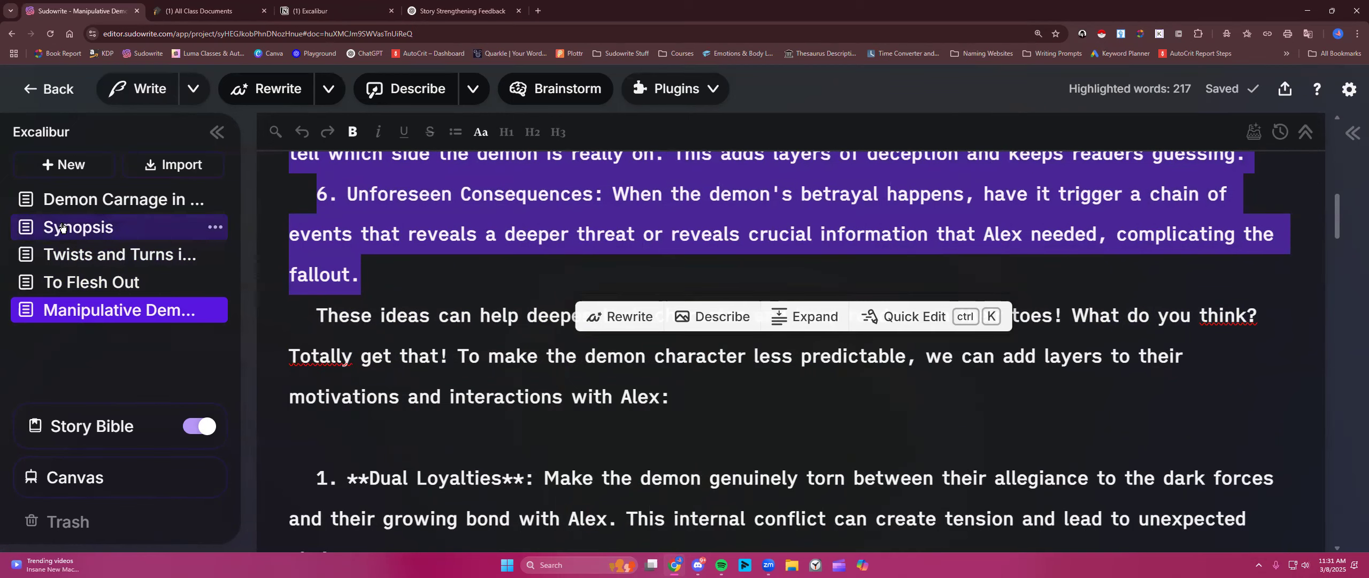
- Paste the copied demon character suggestions on a new line at the end of the Synopsis document and enclose them in square brackets
left_click(80, 227)
scroll(526, 402, "down", 15)
scroll(525, 404, "up", 4)
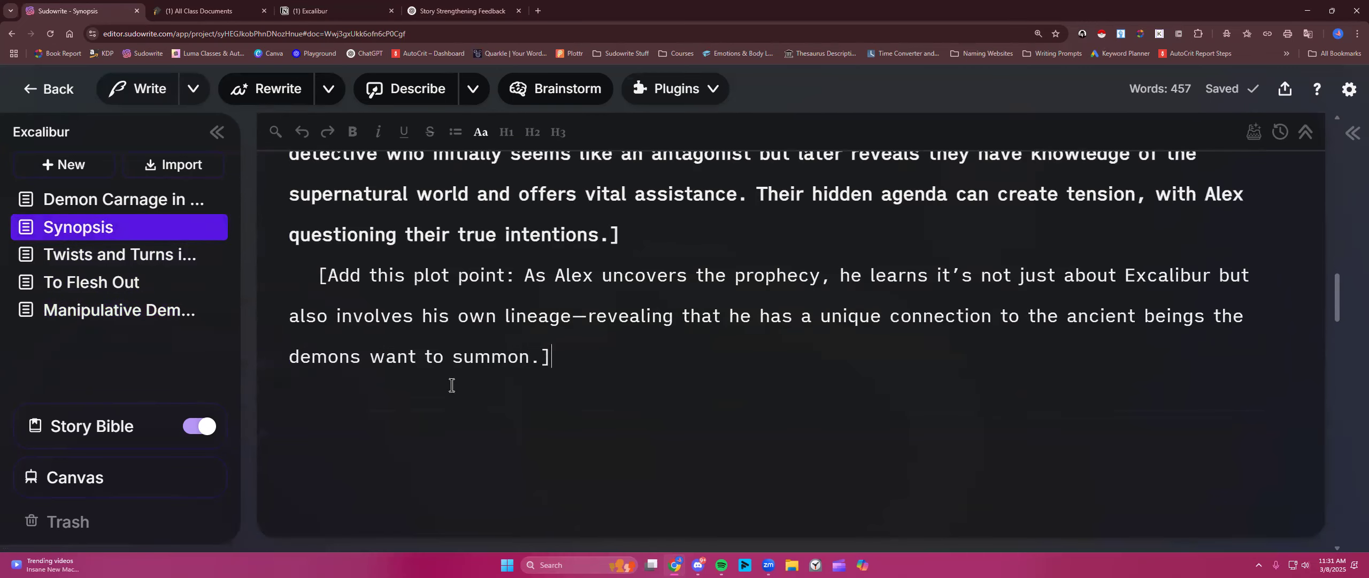
type("[")
key("BackSpace")
left_click(450, 400)
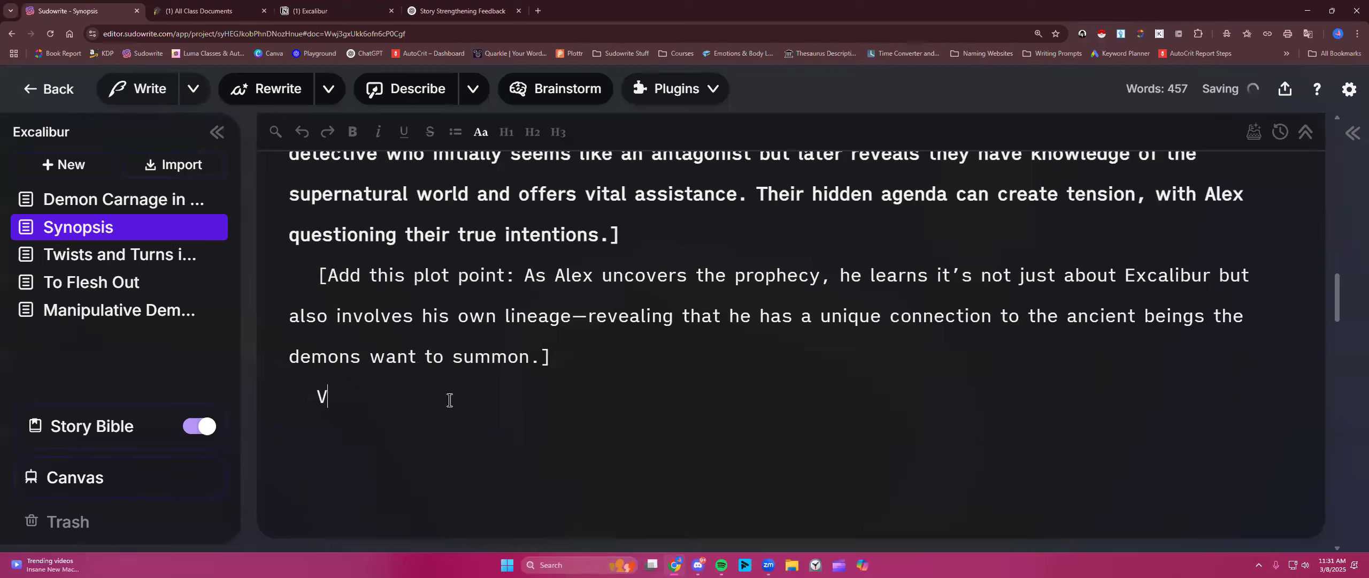
key("ctrl+v")
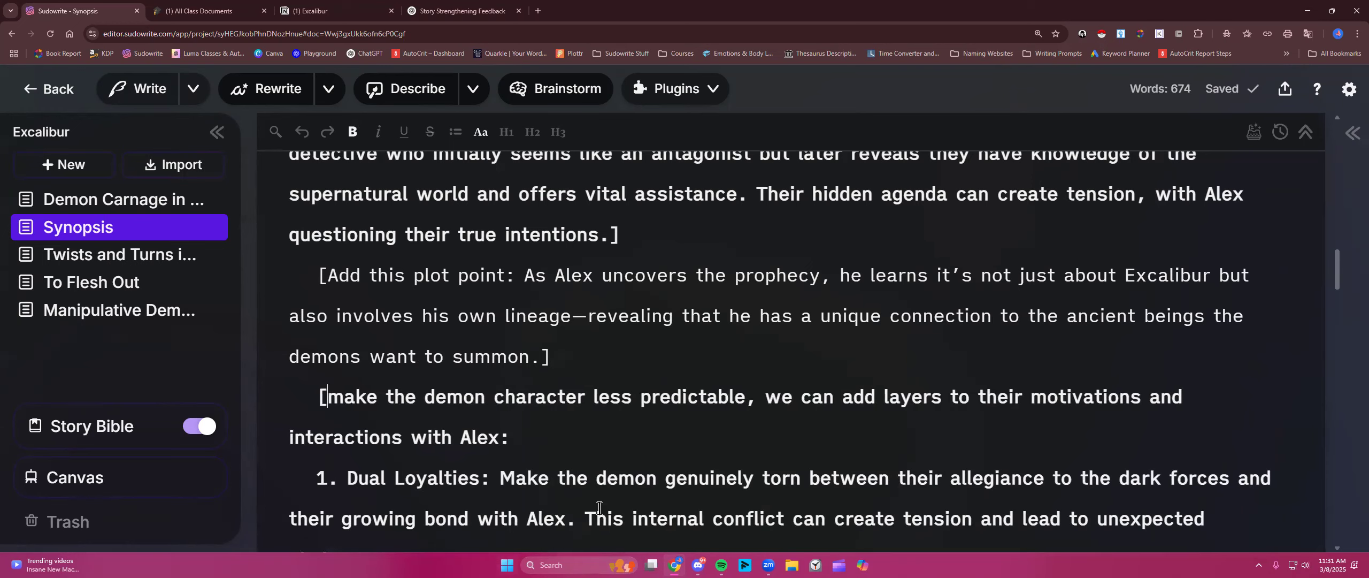
scroll(599, 508, "down", 10)
scroll(599, 509, "down", 1)
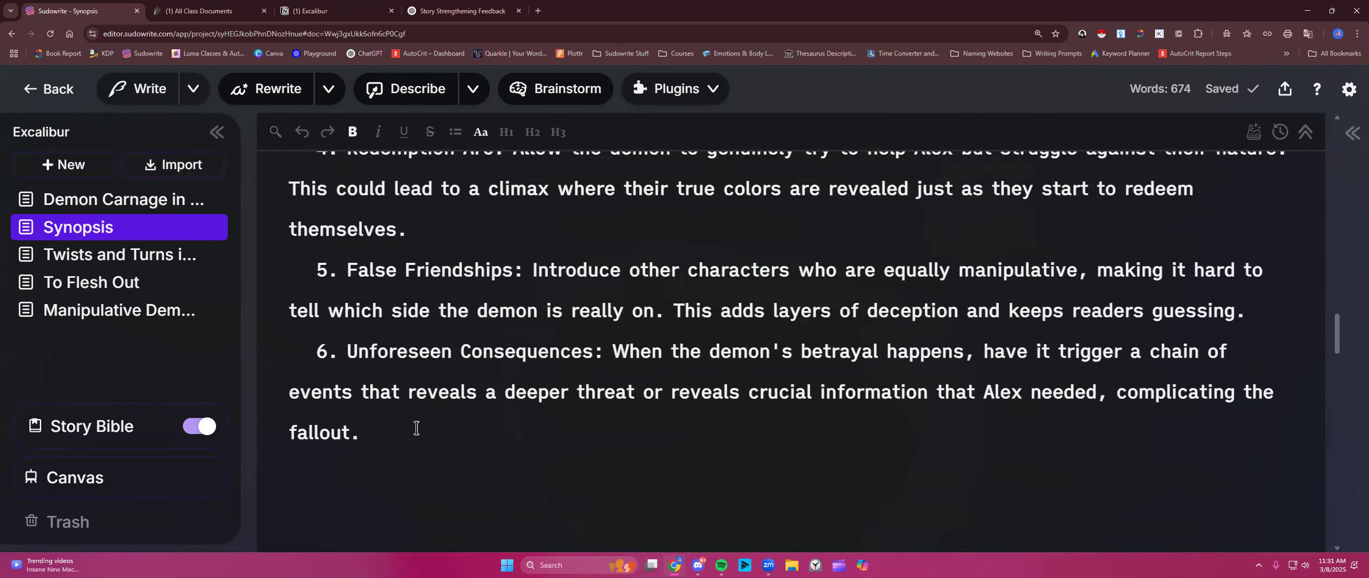
type("]")
- Select the entire body text of the Synopsis document, from its opening line through the bracketed instructions
scroll(401, 430, "up", 2)
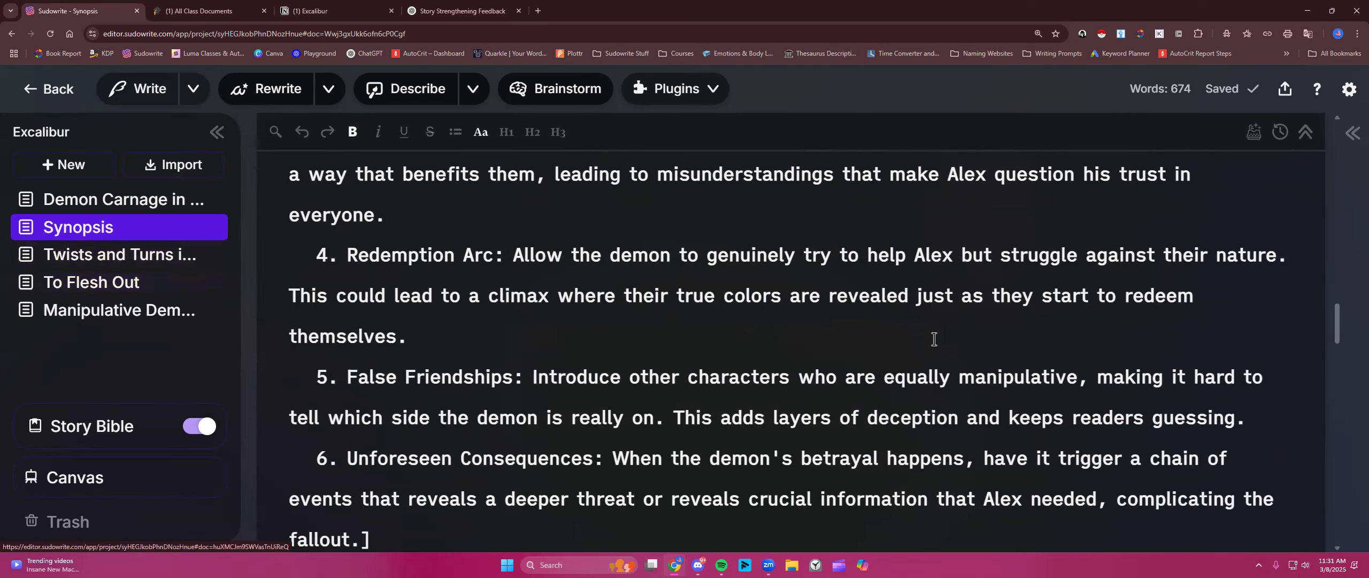
scroll(939, 334, "up", 2)
scroll(939, 334, "up", 10)
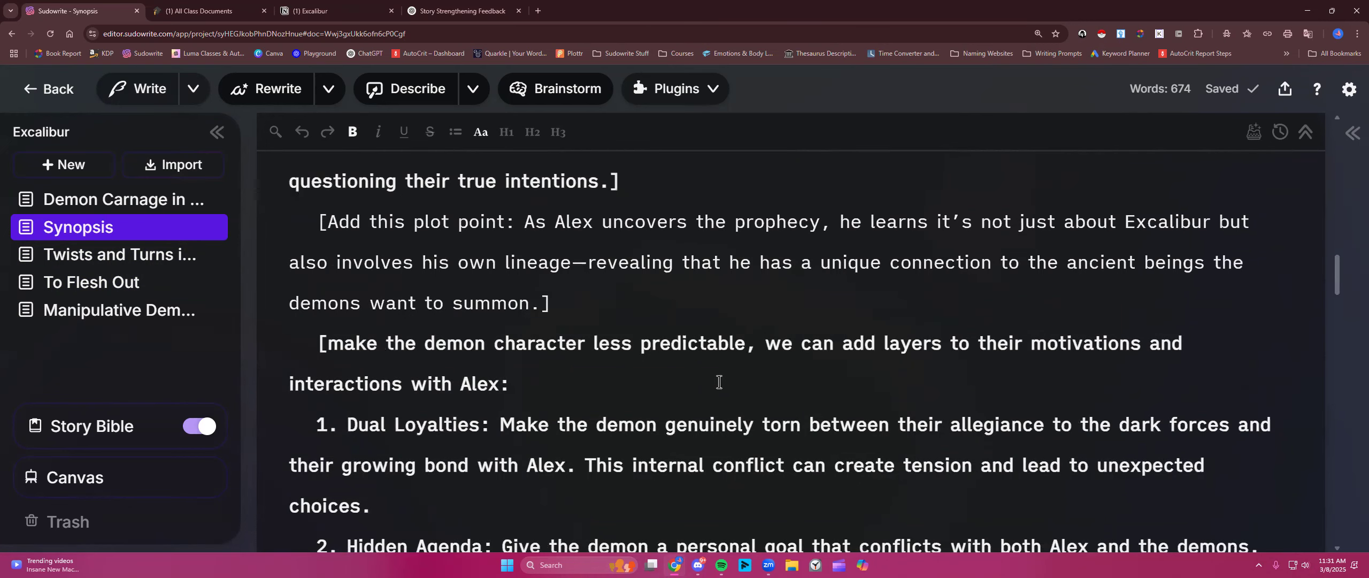
key("ctrl+a")
scroll(716, 381, "up", 12)
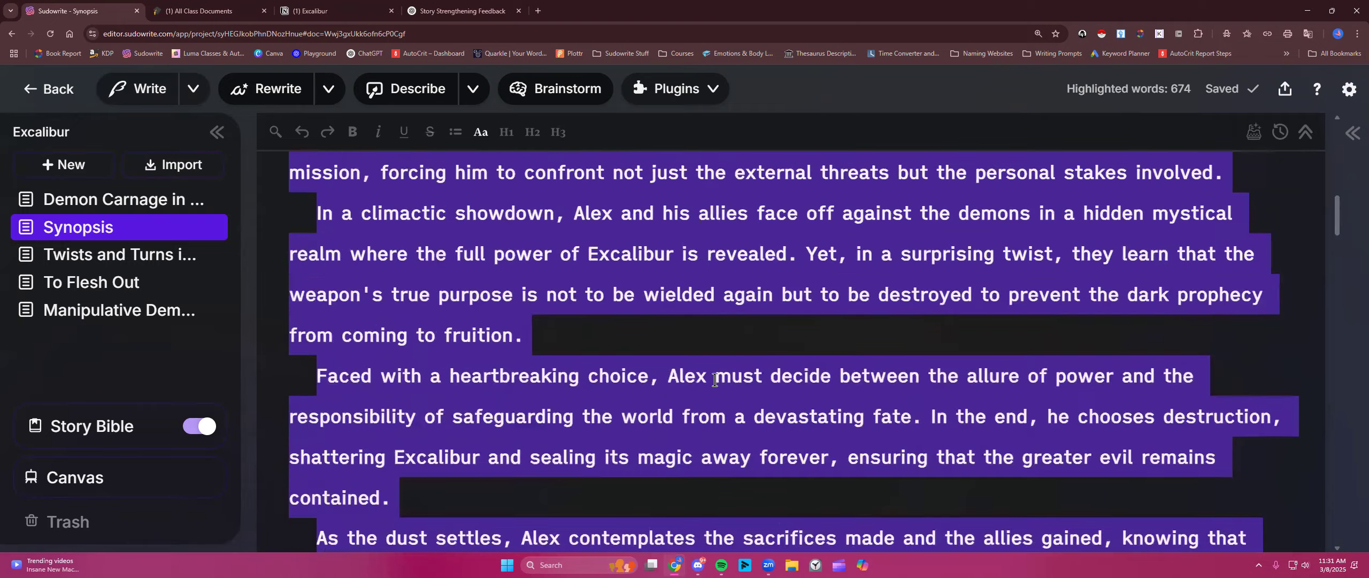
scroll(715, 380, "up", 15)
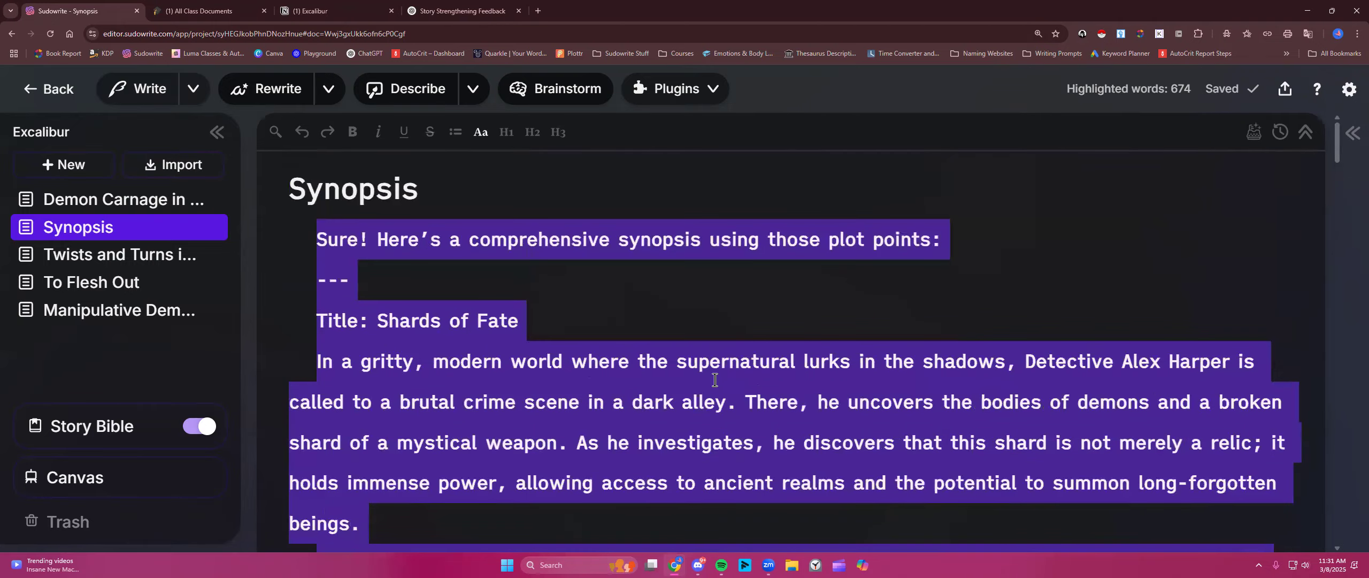
scroll(715, 380, "down", 20)
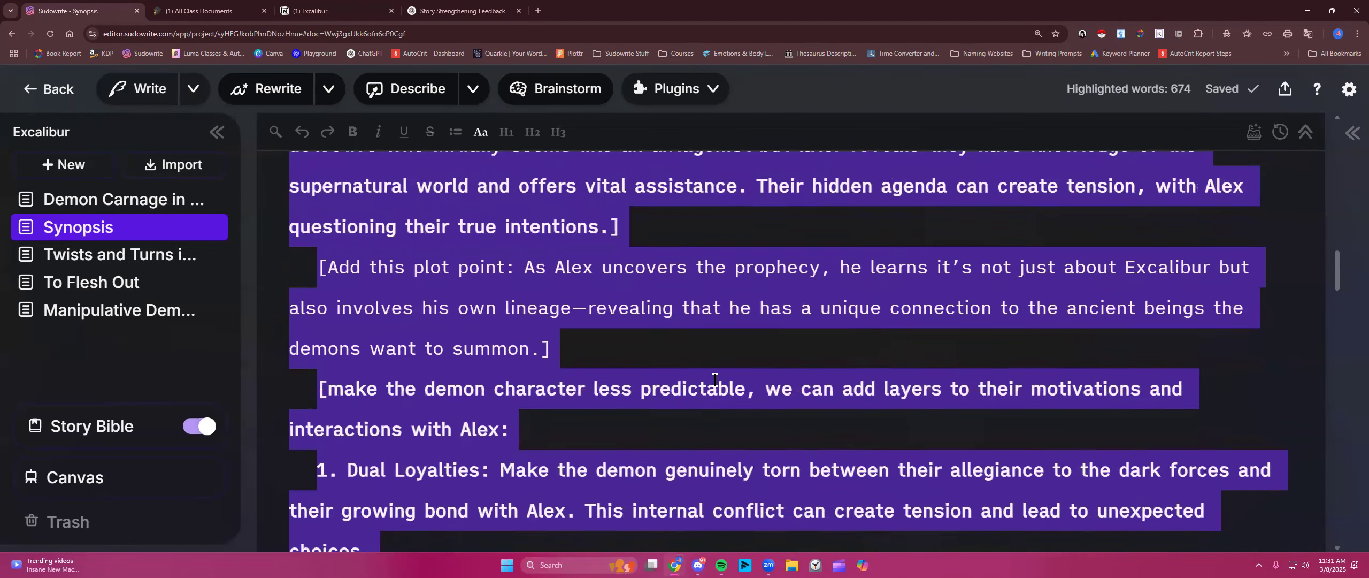
scroll(714, 380, "down", 15)
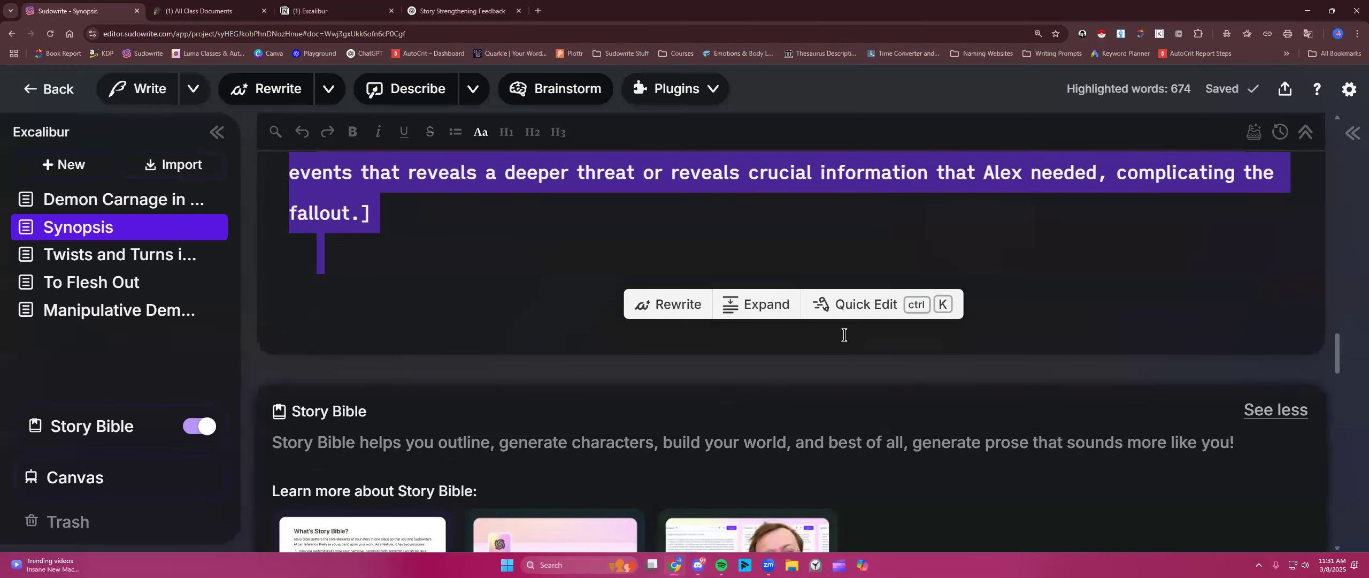
- Open Quick Edit on the selected synopsis, turn on Higher Quality, and switch to Quick Chat
left_click(871, 313)
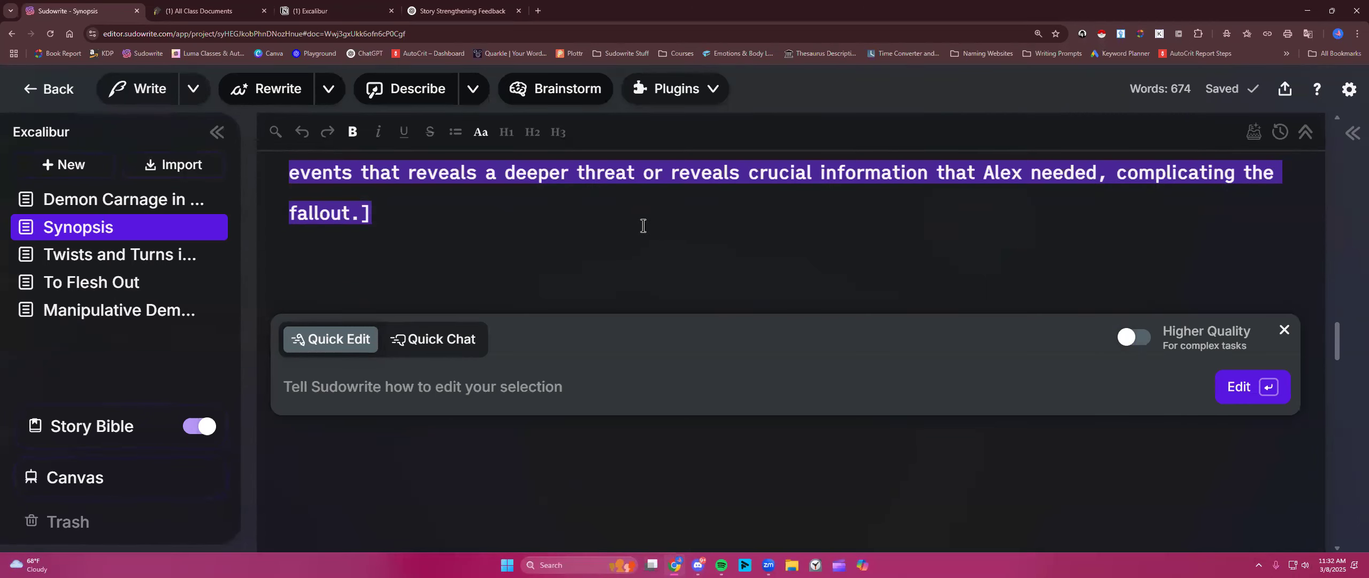
scroll(643, 225, "up", 1)
scroll(645, 230, "down", 2)
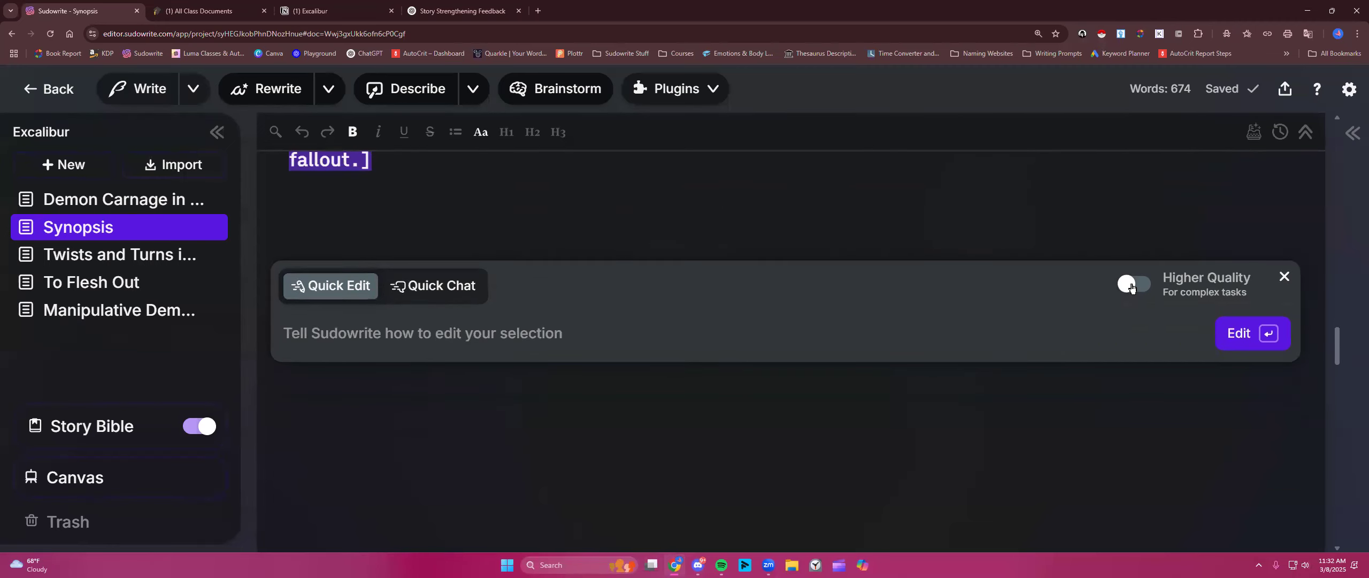
left_click(1138, 289)
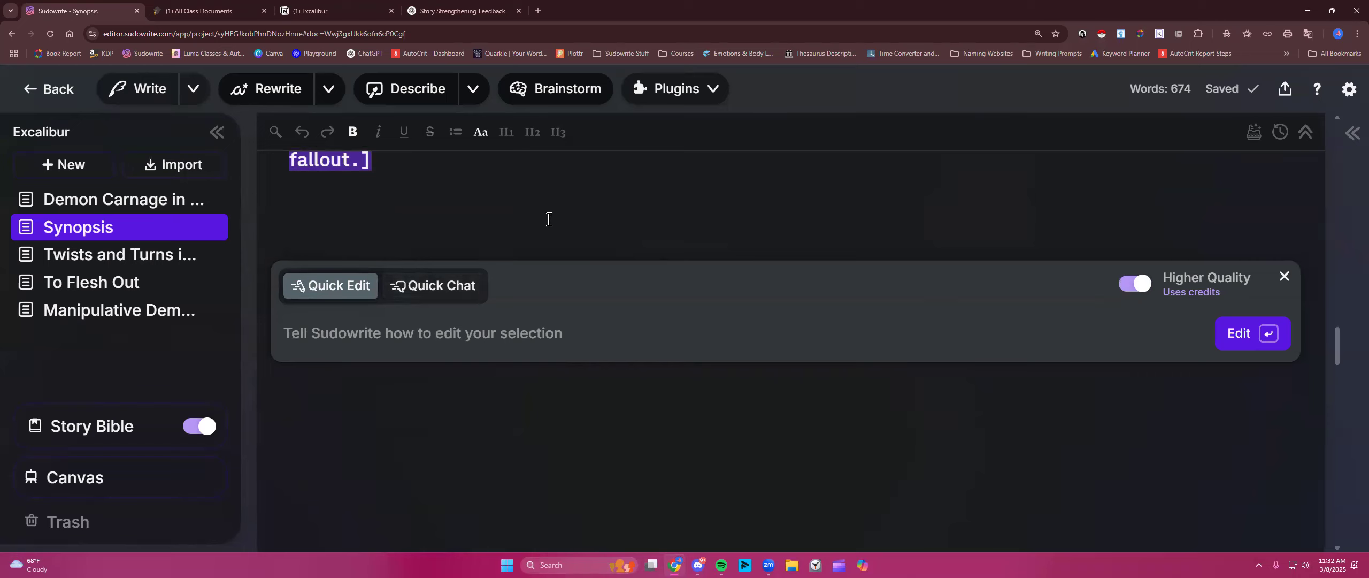
left_click(454, 285)
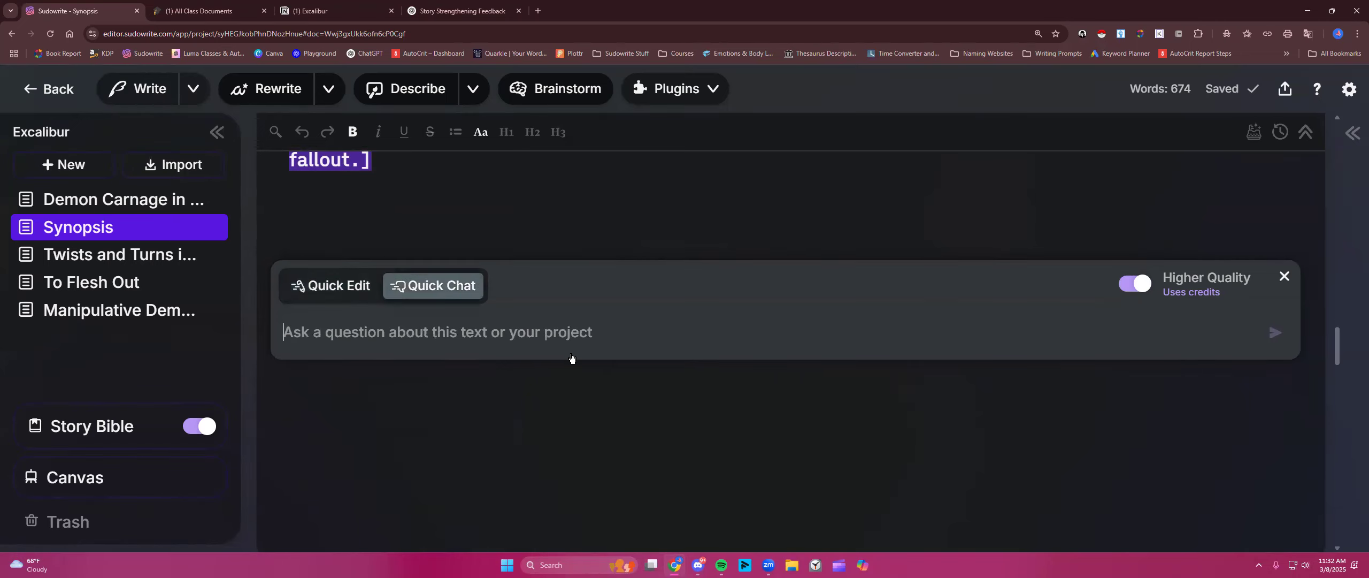
- Ask Quick Chat to "Rewrite this synopsis to include the additional plot points and characters listed."
type("R")
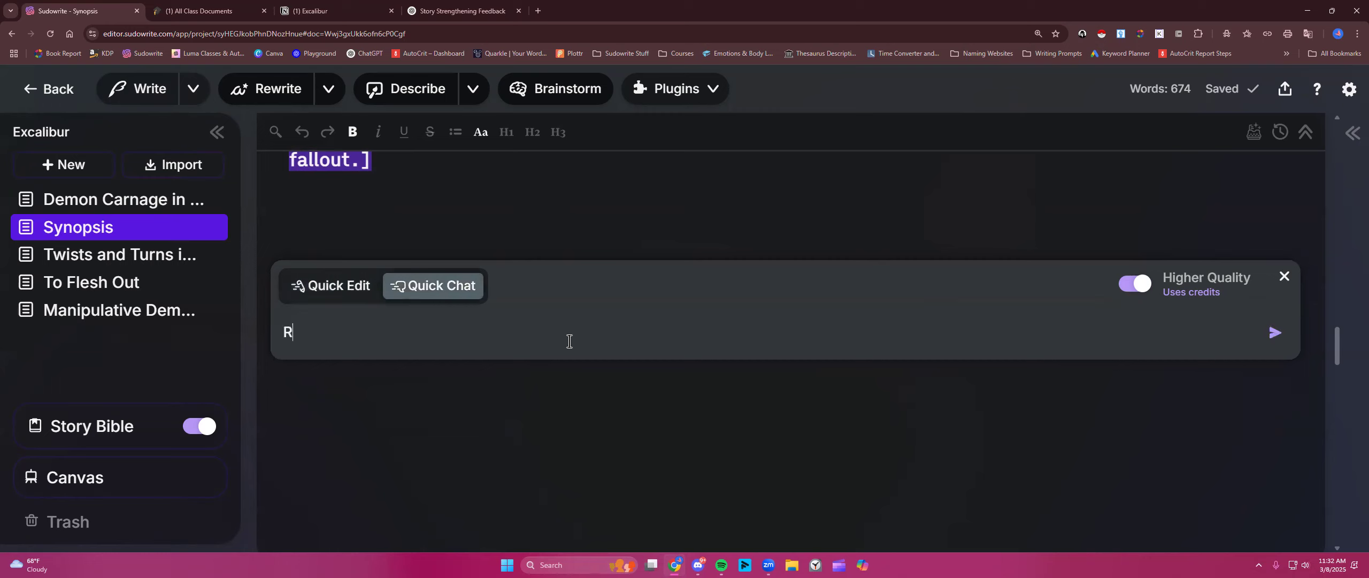
type("ewrite thes synopsi")
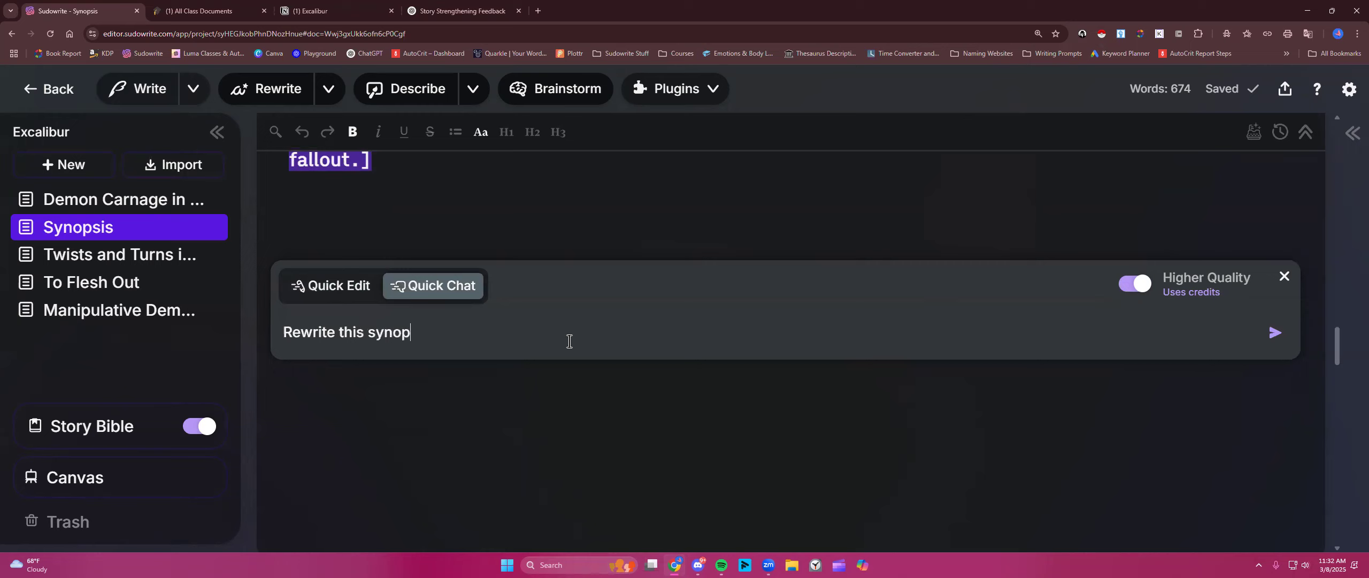
type("s to include the")
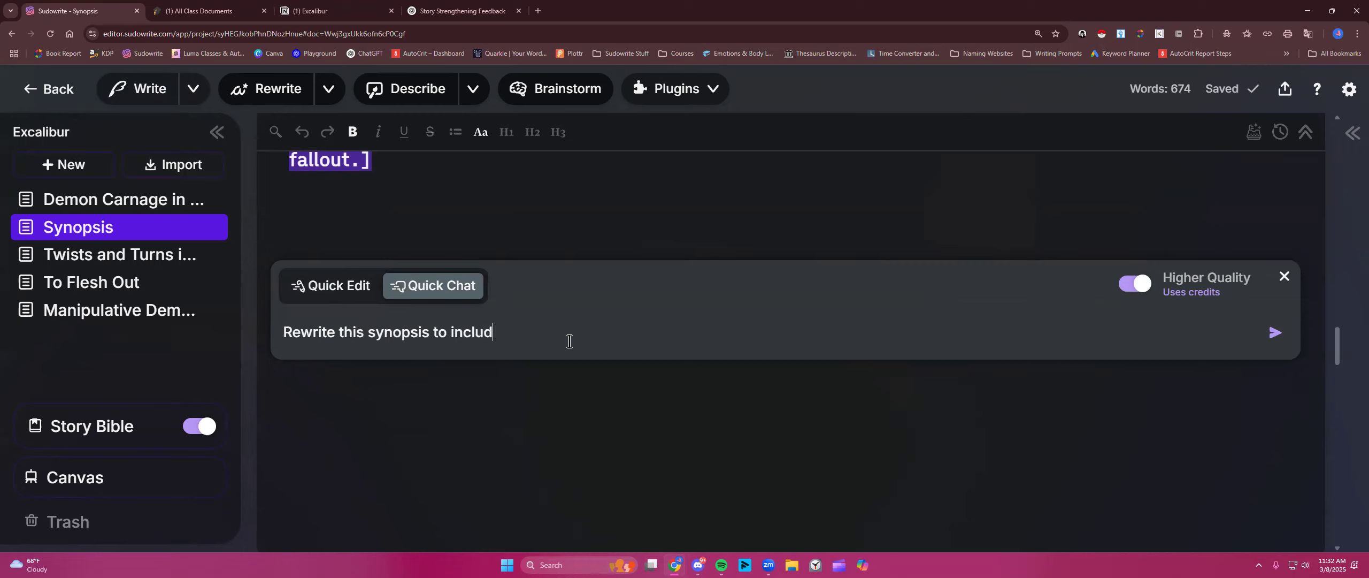
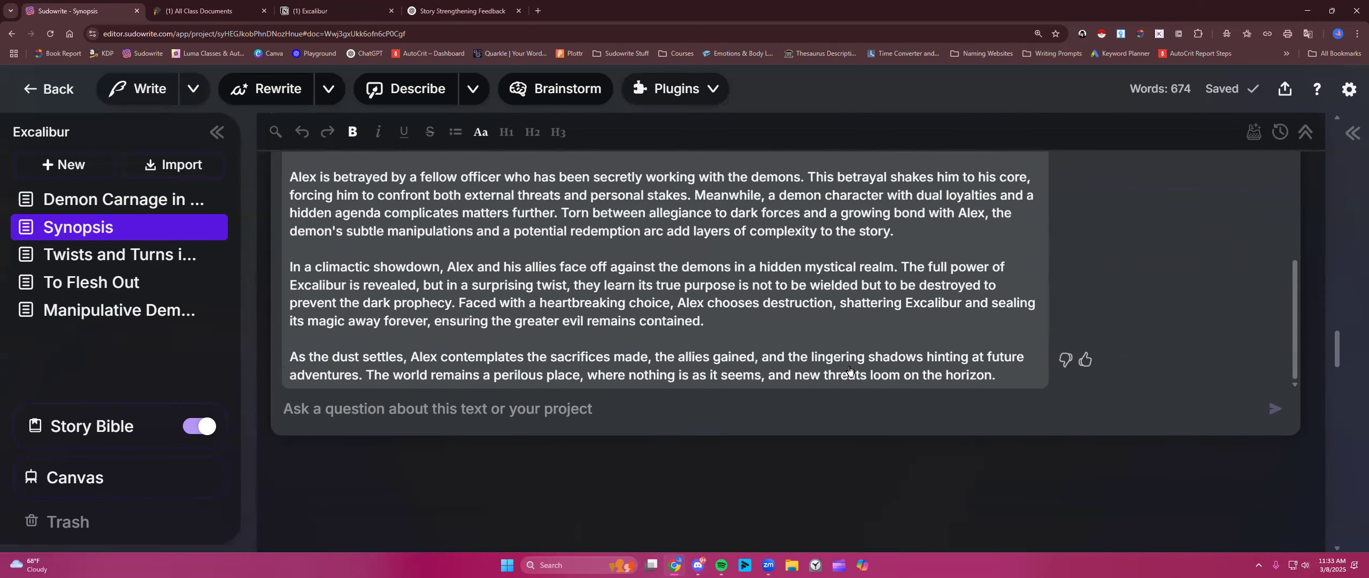
- Read through the rewritten synopsis in the Quick Chat reply from the title to the final paragraph, and close the chat
scroll(850, 370, "up", 10)
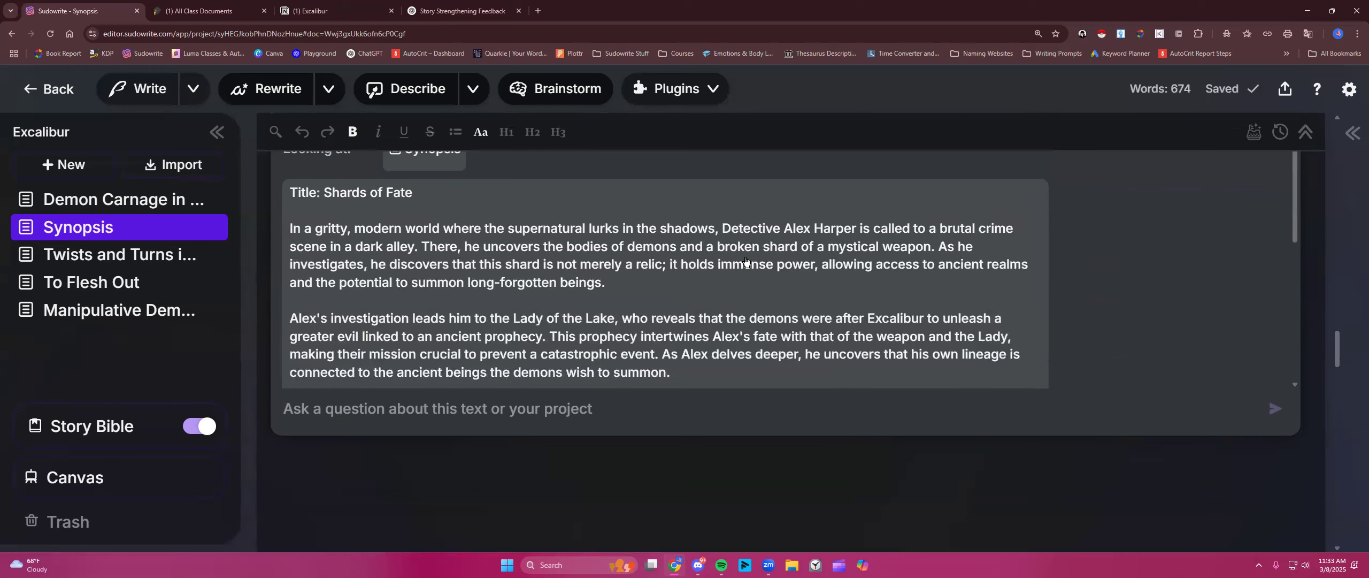
scroll(631, 307, "down", 1)
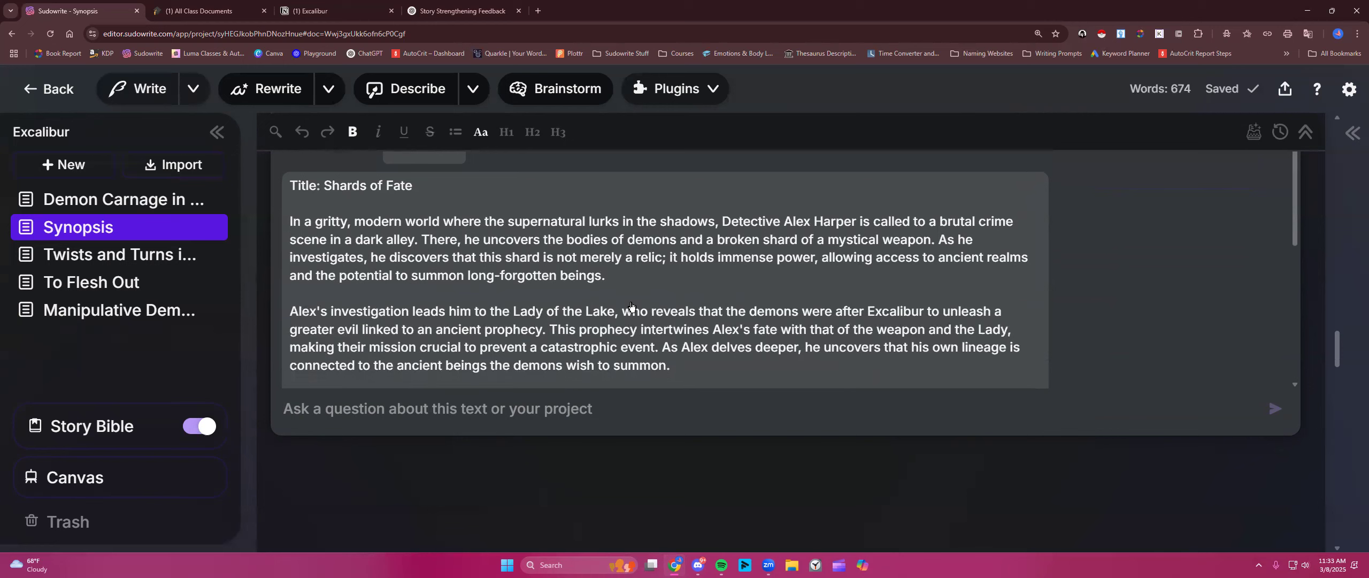
scroll(634, 303, "down", 1)
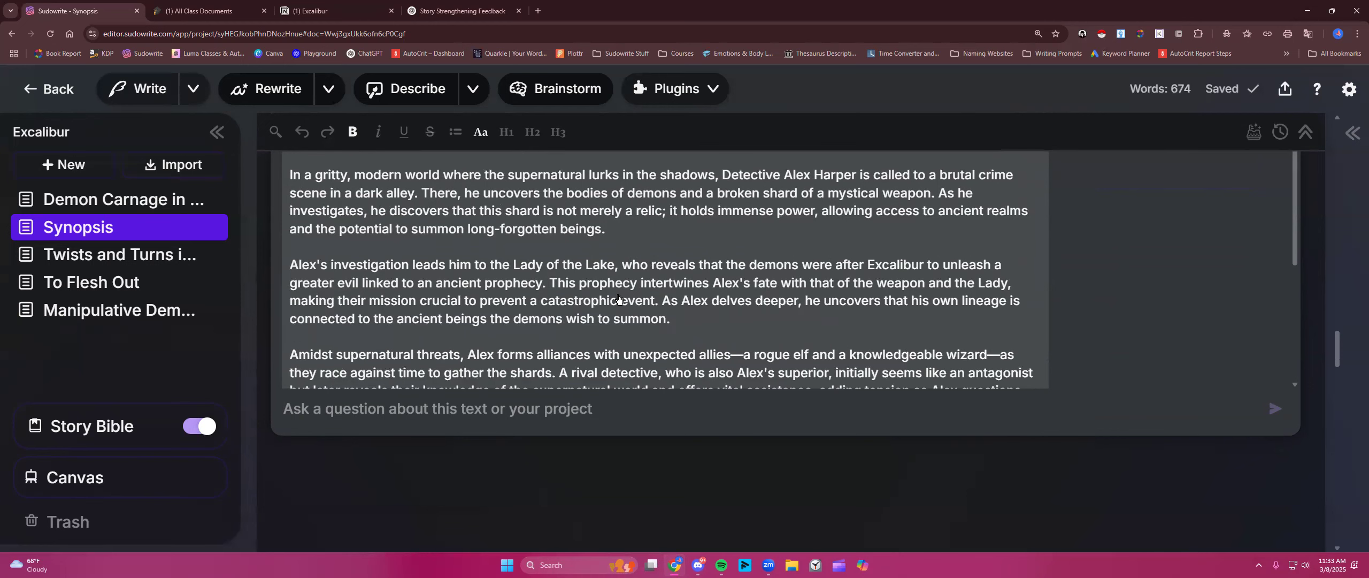
scroll(655, 323, "down", 1)
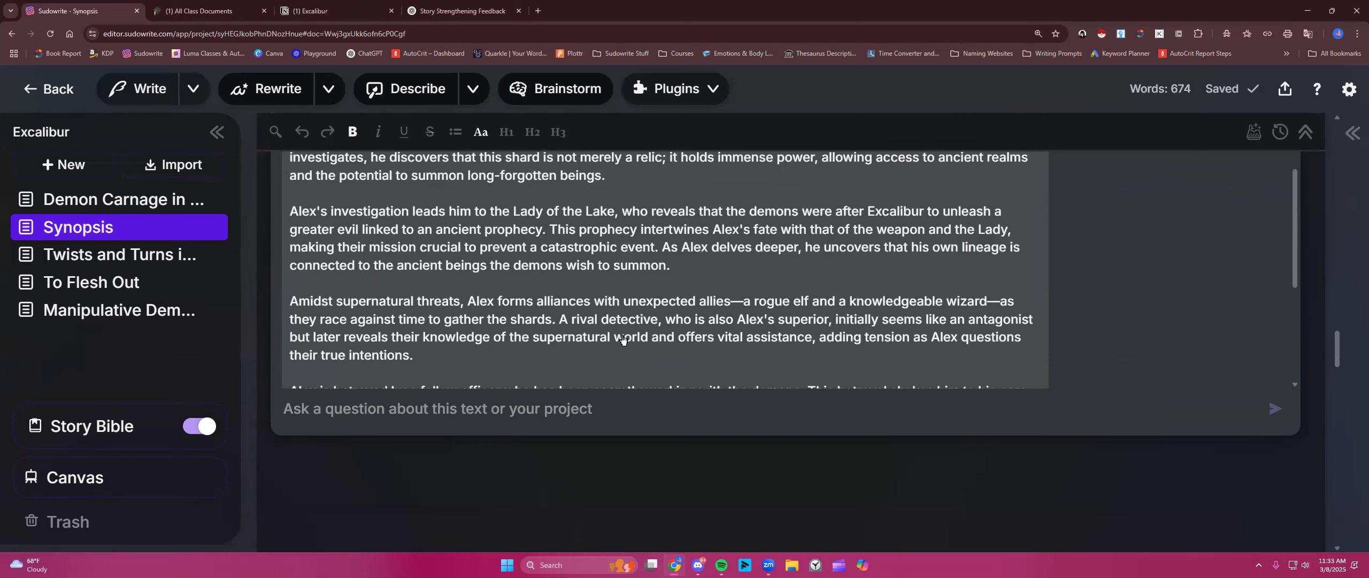
scroll(623, 341, "down", 1)
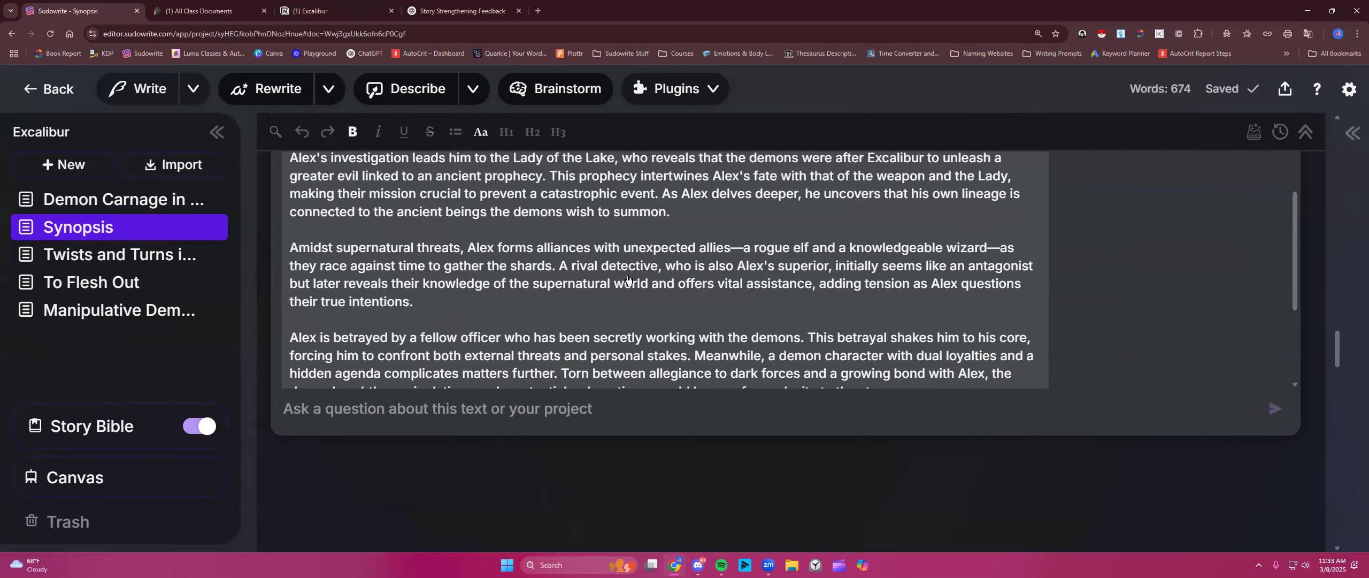
scroll(629, 279, "down", 1)
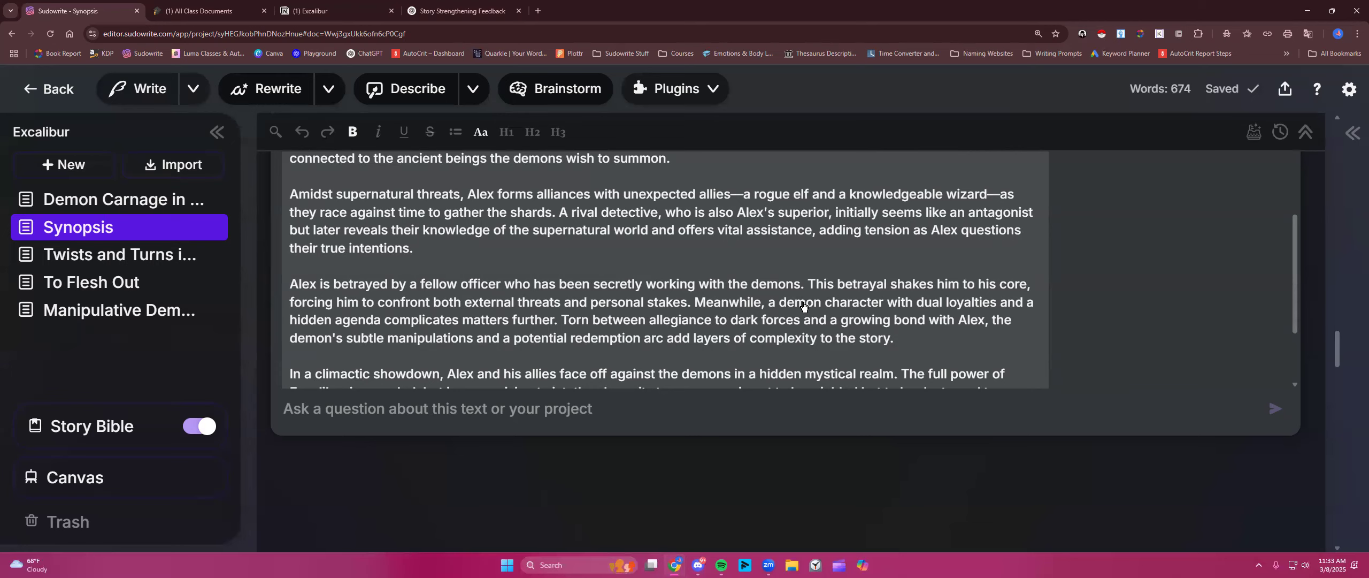
scroll(803, 305, "down", 2)
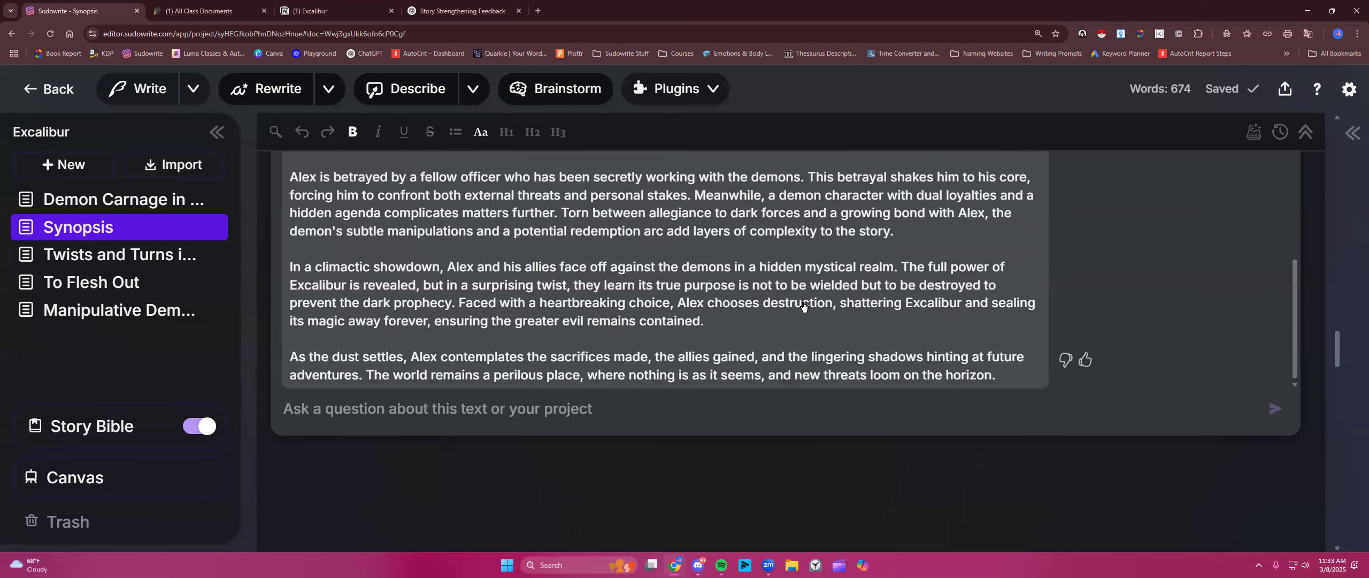
scroll(804, 307, "down", 1)
scroll(804, 306, "up", 1)
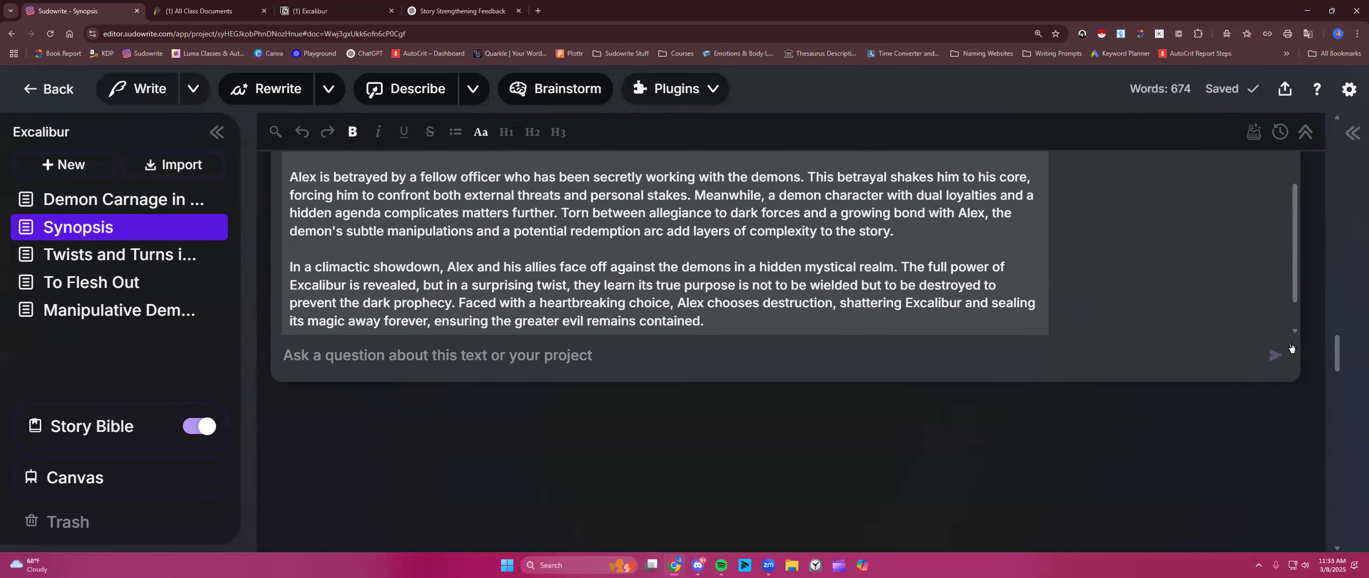
scroll(1186, 335, "up", 3)
scroll(894, 276, "down", 1)
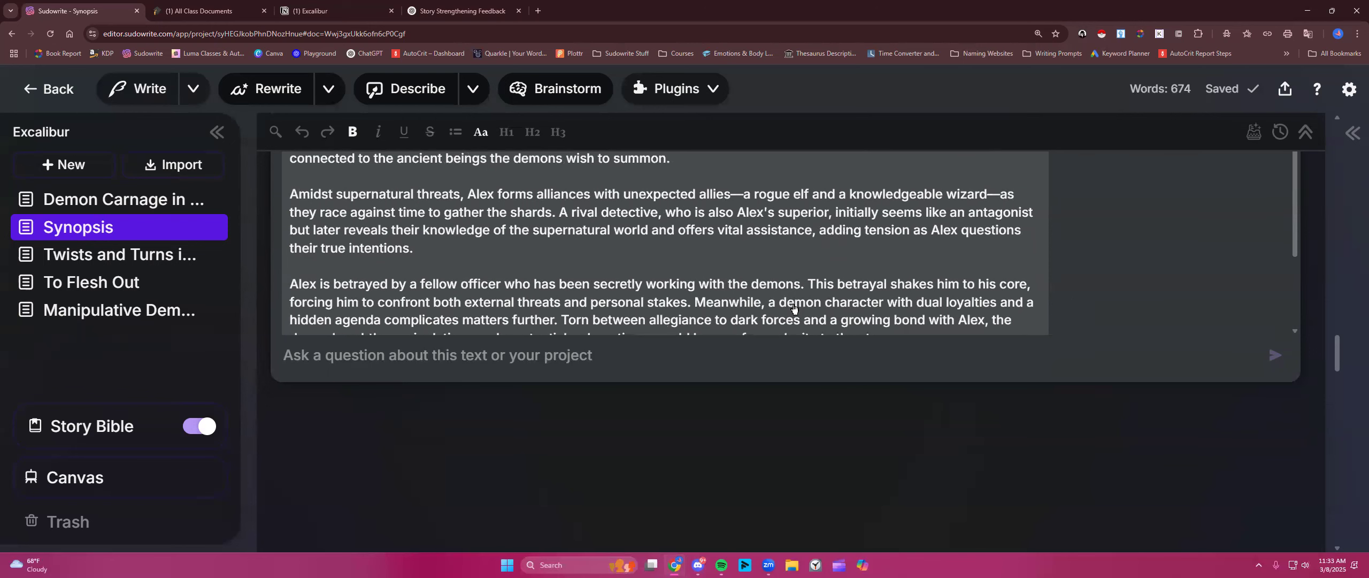
scroll(783, 299, "up", 3)
scroll(1196, 322, "up", 3)
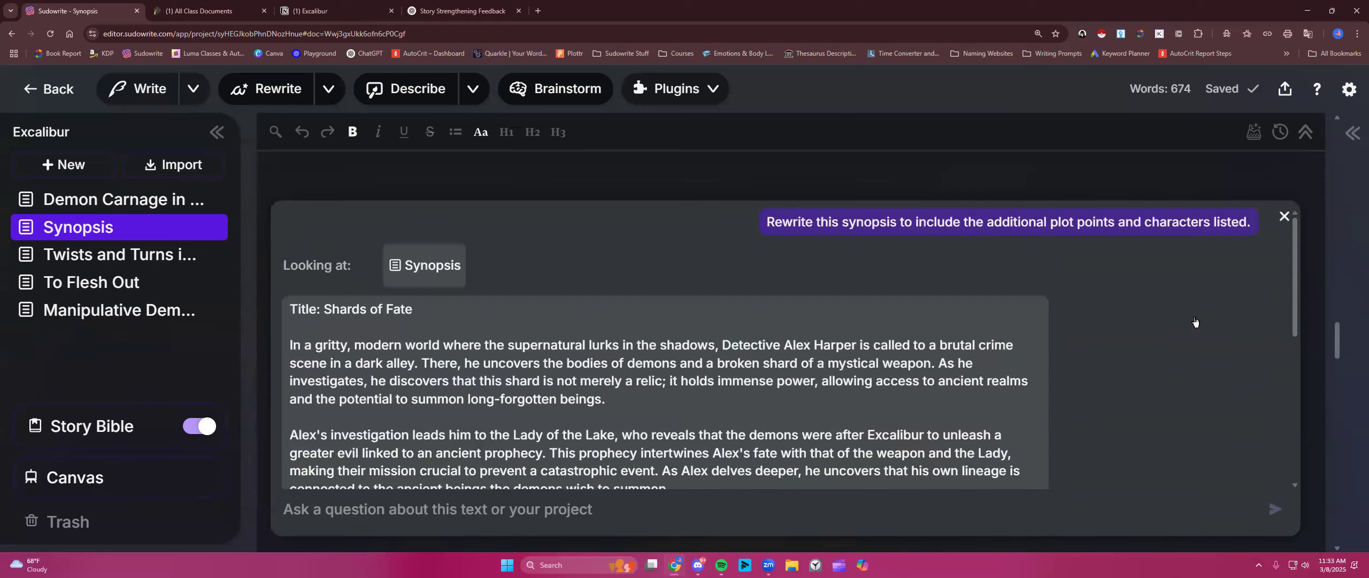
left_click(1287, 225)
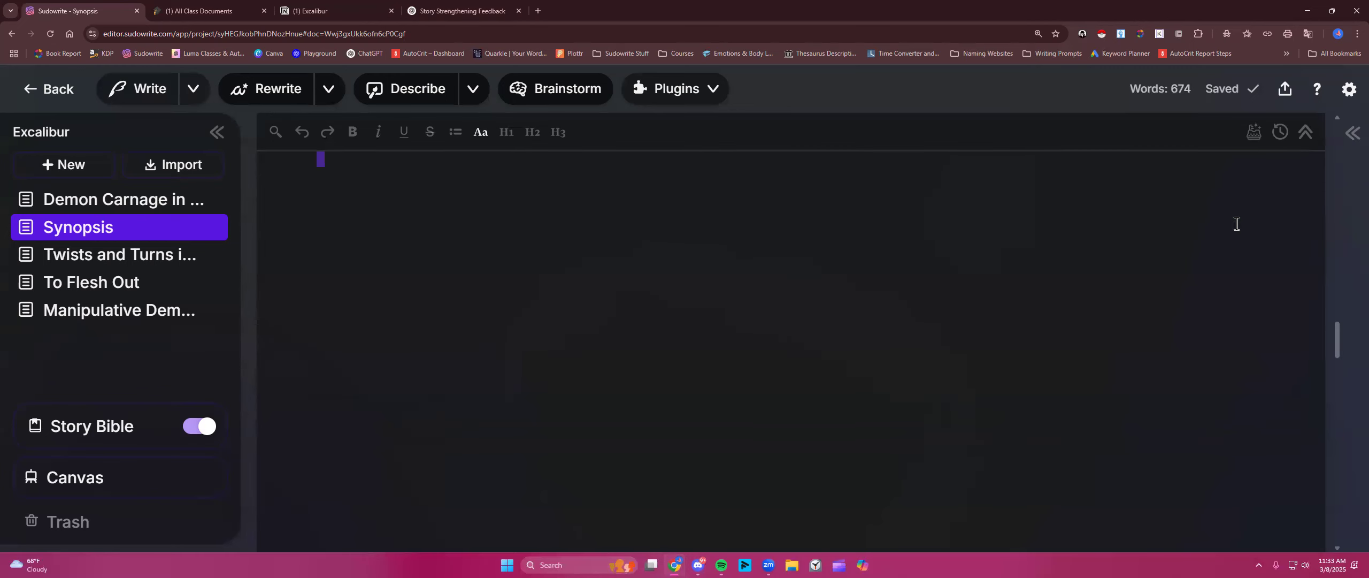
- Select the whole Synopsis text and run Quick Edit with "Rewrite this synopsis to include the additional plot points and characters listed."
key("ctrl+a")
scroll(755, 308, "up", 3)
left_click(869, 470)
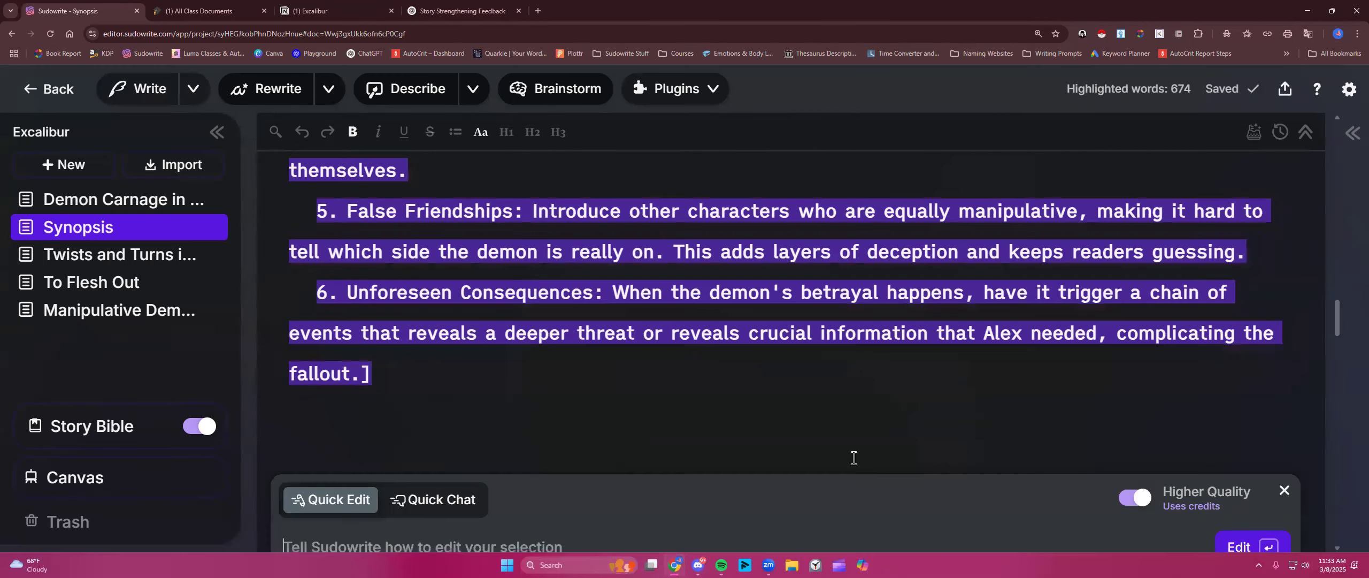
right_click(444, 329)
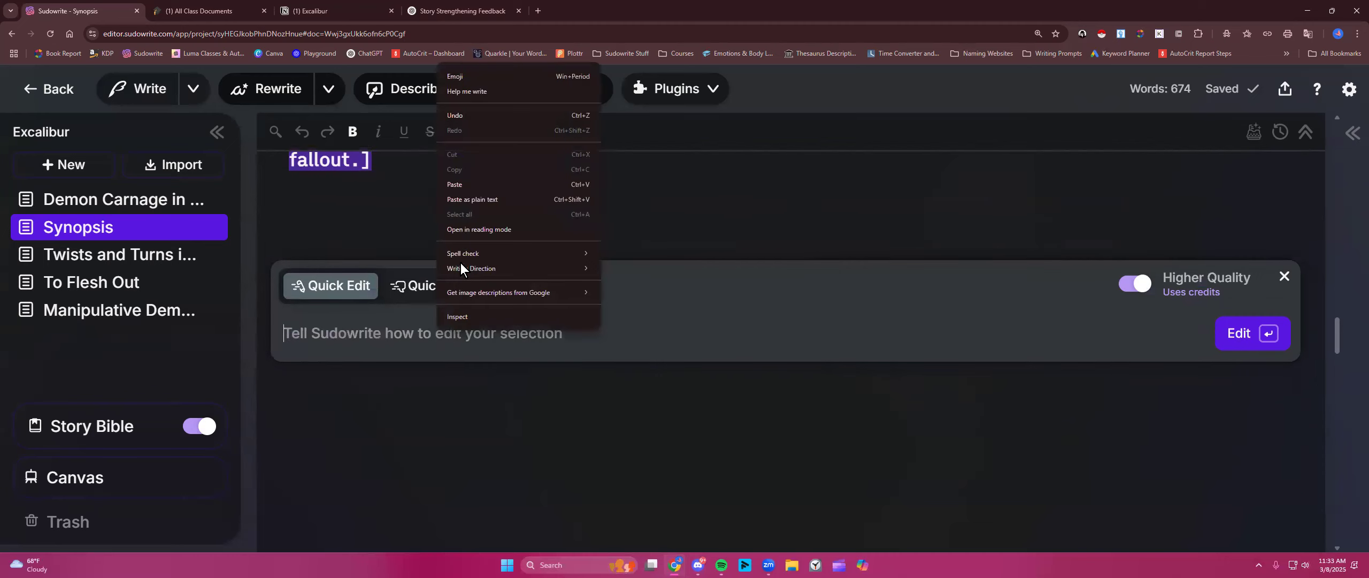
left_click(466, 186)
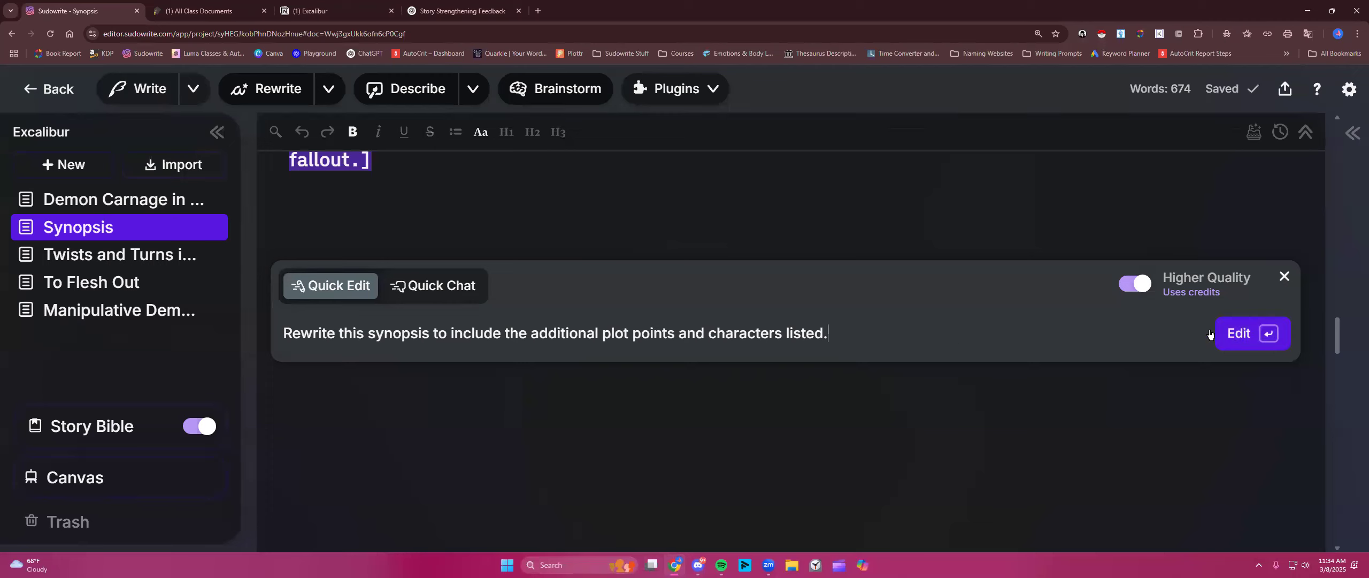
left_click(1238, 340)
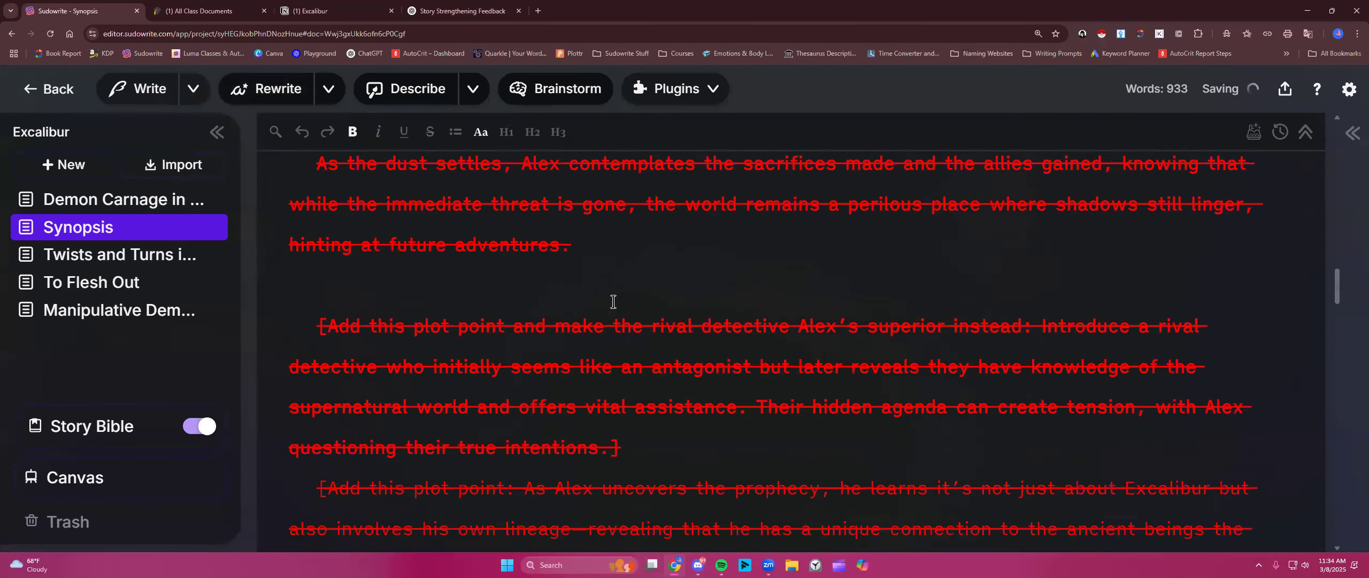
- Review the Quick Edit rewrite against the original Synopsis text, expand the Story Bible sections, and accept the rewrite
scroll(613, 302, "up", 10)
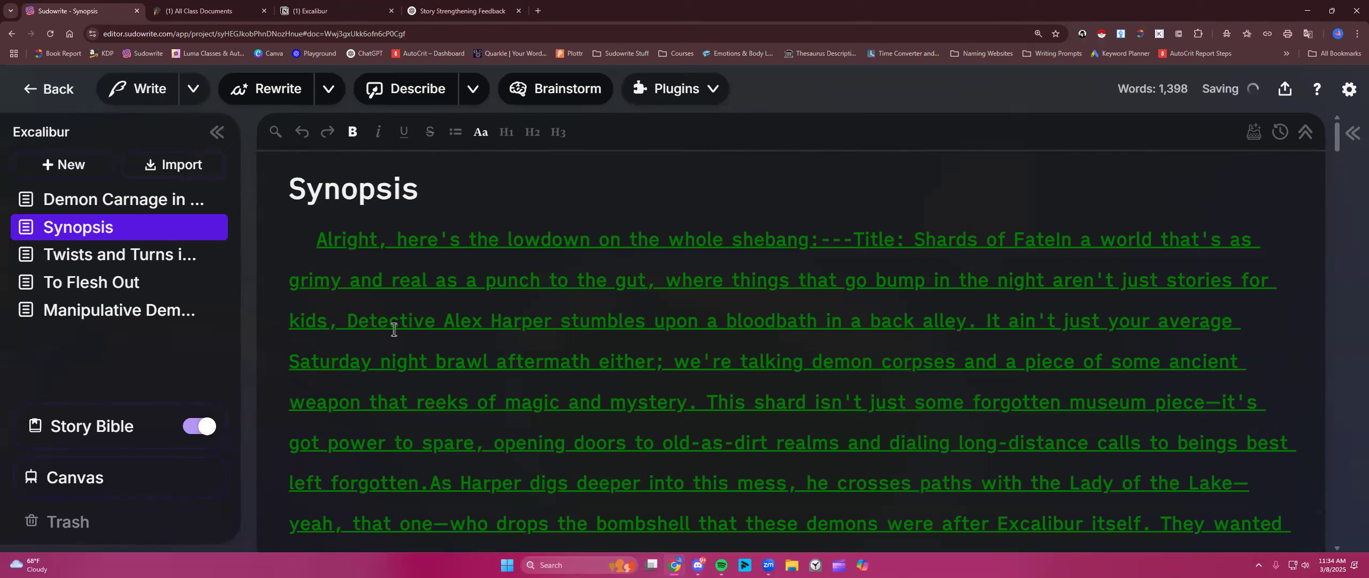
scroll(511, 348, "down", 20)
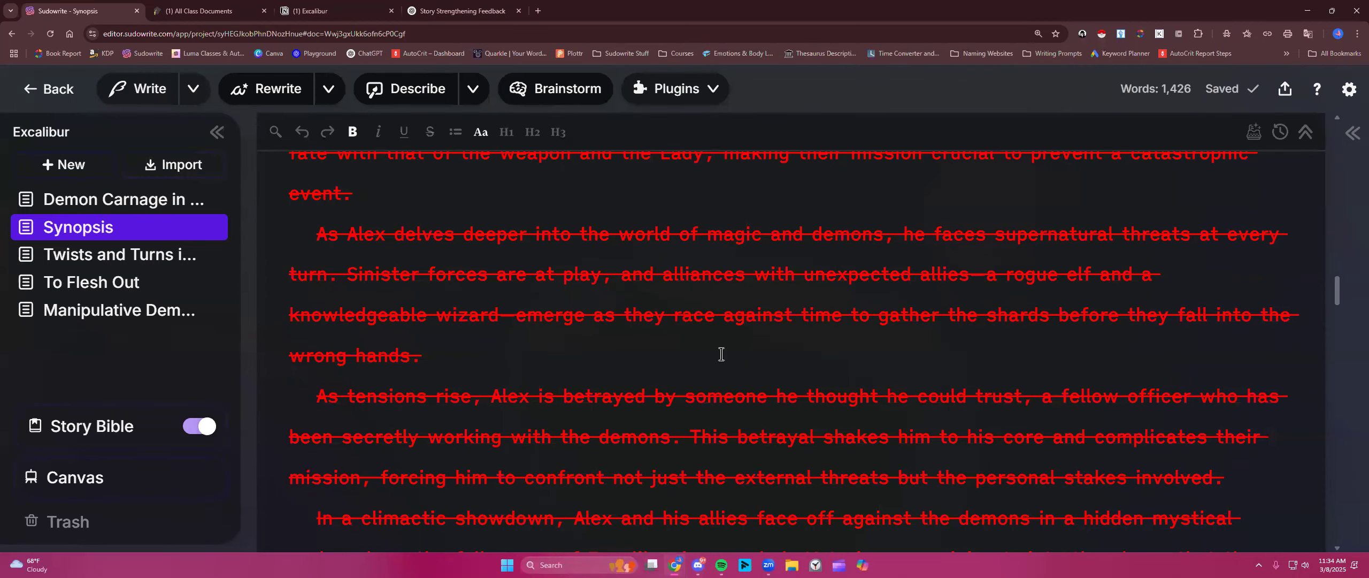
scroll(721, 354, "up", 15)
scroll(727, 354, "up", 20)
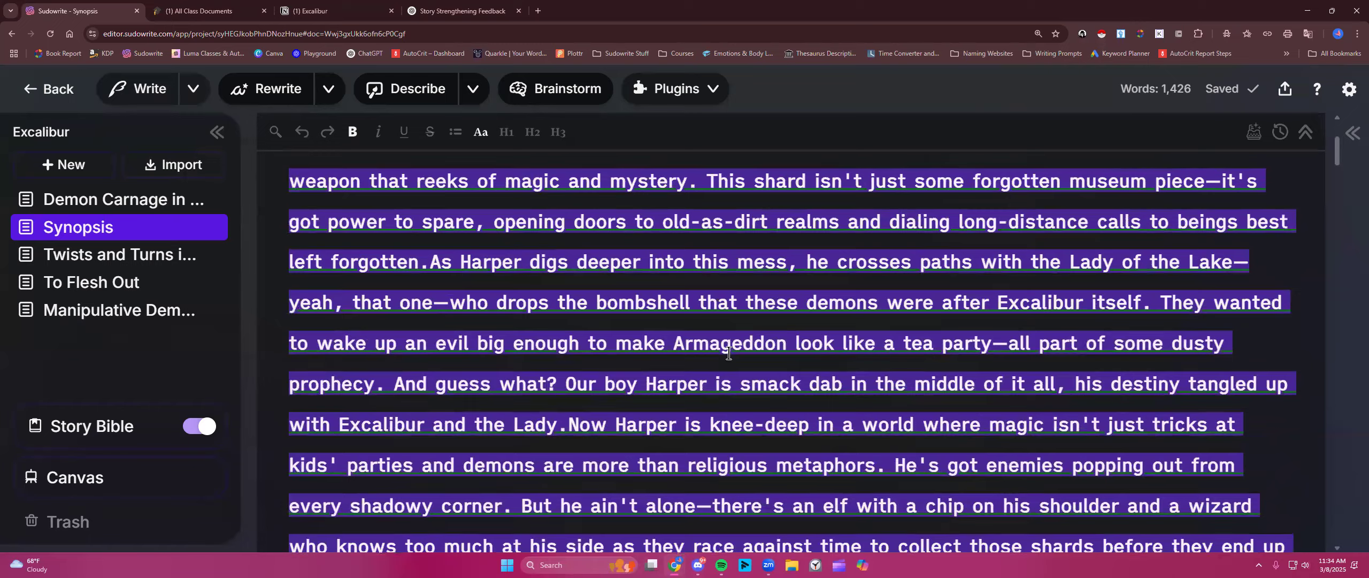
scroll(728, 353, "up", 5)
left_click(107, 425)
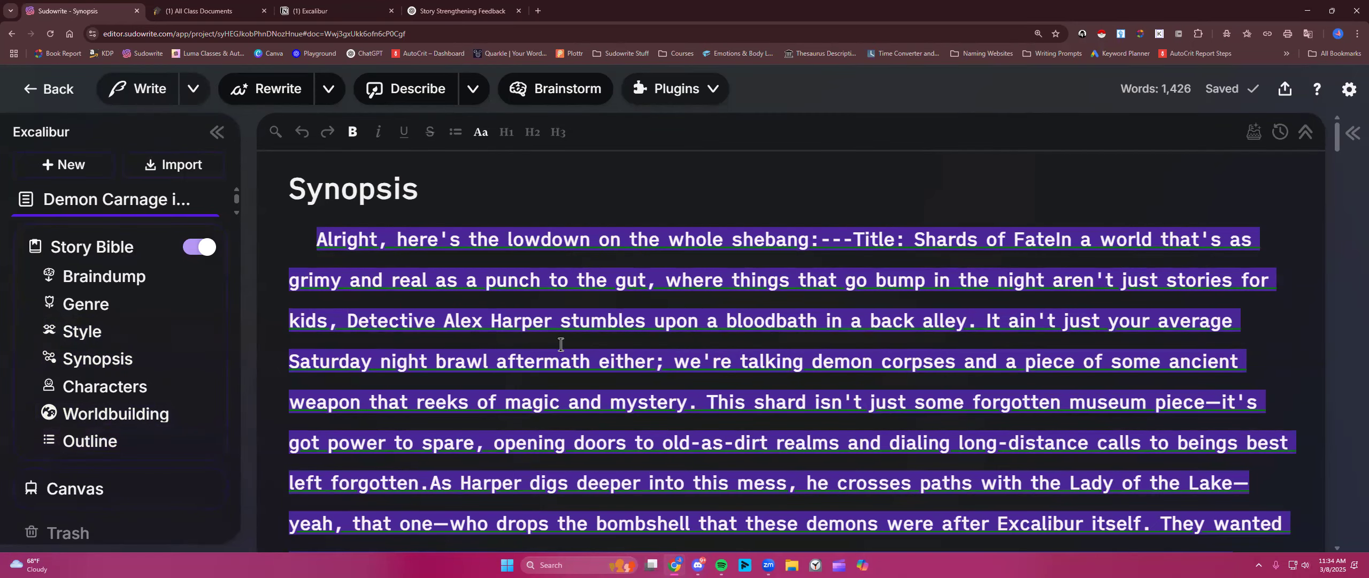
scroll(560, 344, "down", 20)
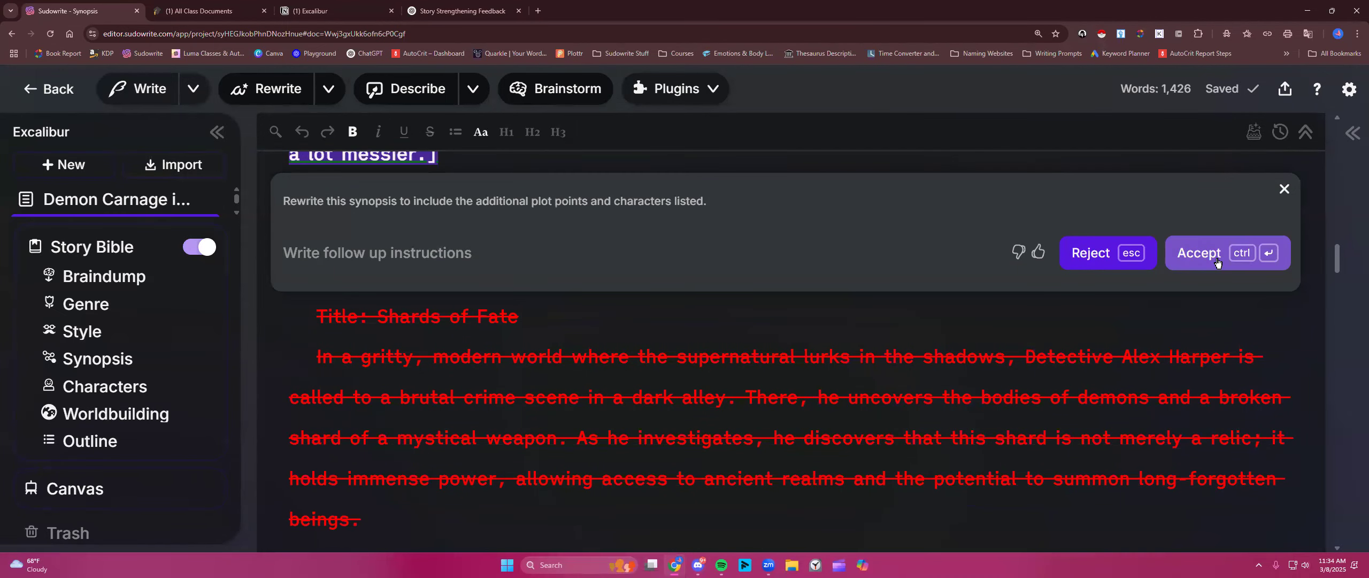
left_click(1215, 260)
left_click(1057, 310)
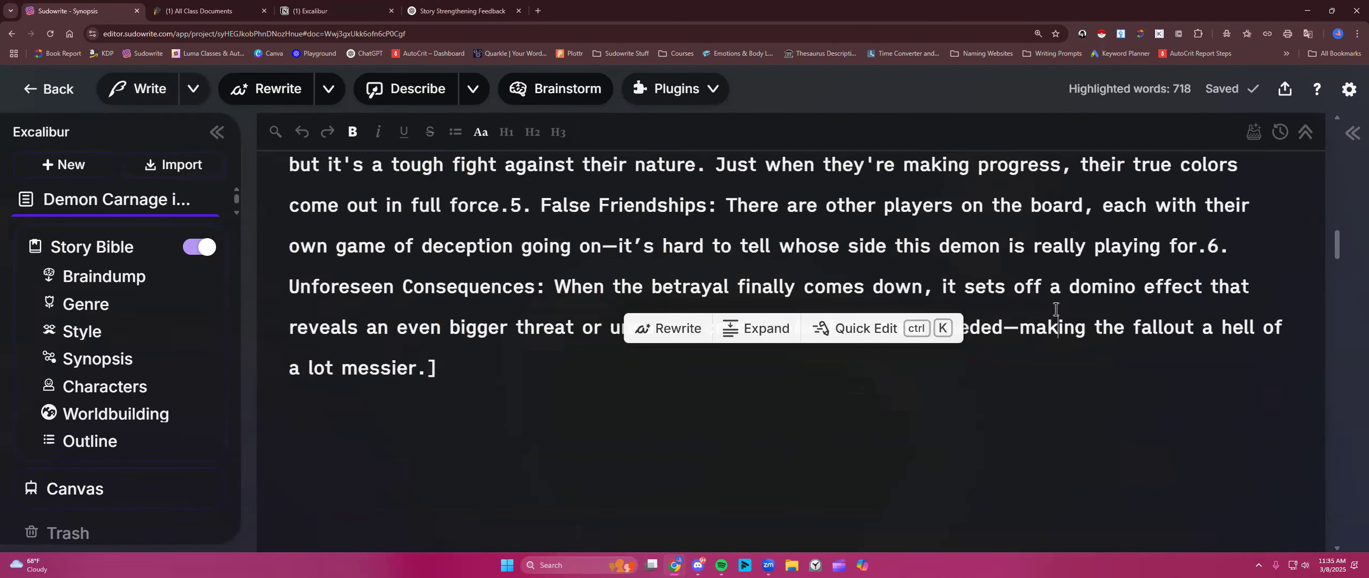
- Break the line after the title "Shards of Fate" so the synopsis body starts in its own paragraph
scroll(1057, 315, "up", 15)
scroll(1058, 319, "up", 10)
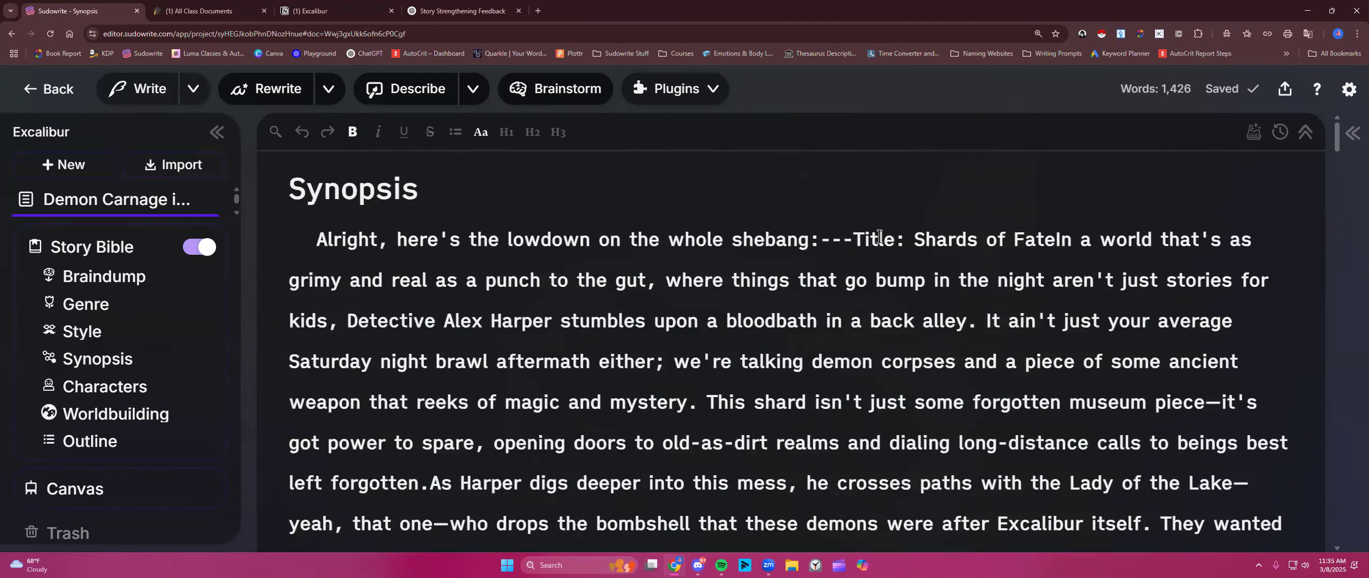
left_click(1055, 239)
key("Return")
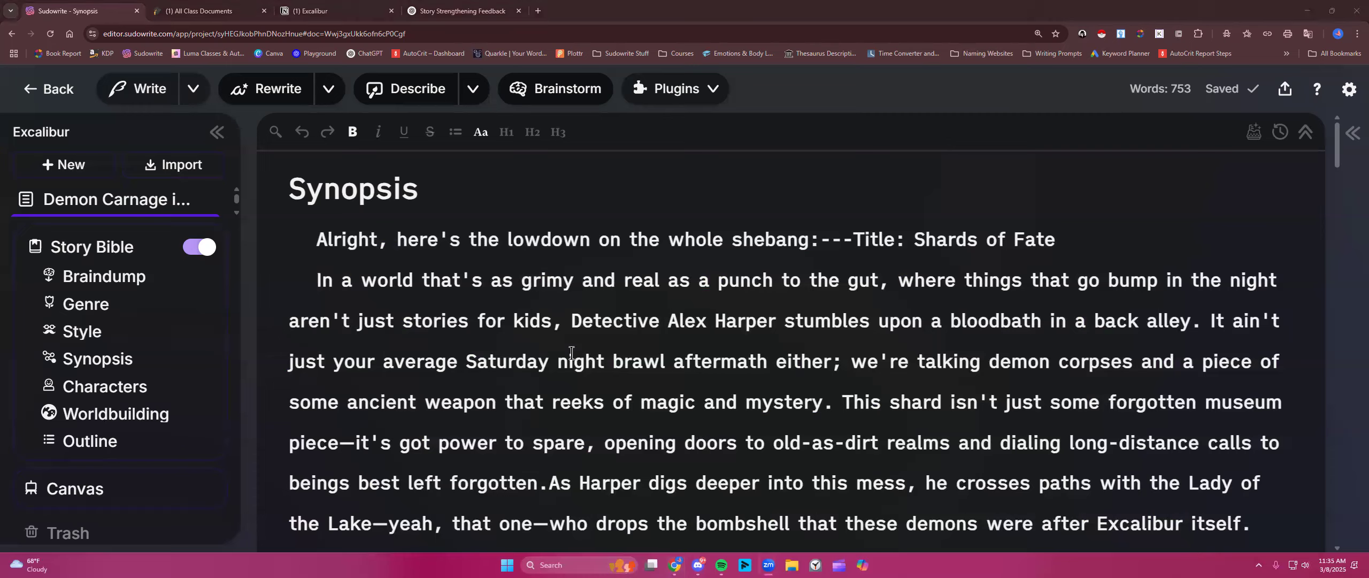
- Copy the entire rewritten text of the Synopsis document and paste it into the Story Bible's Braindump
left_click(421, 320)
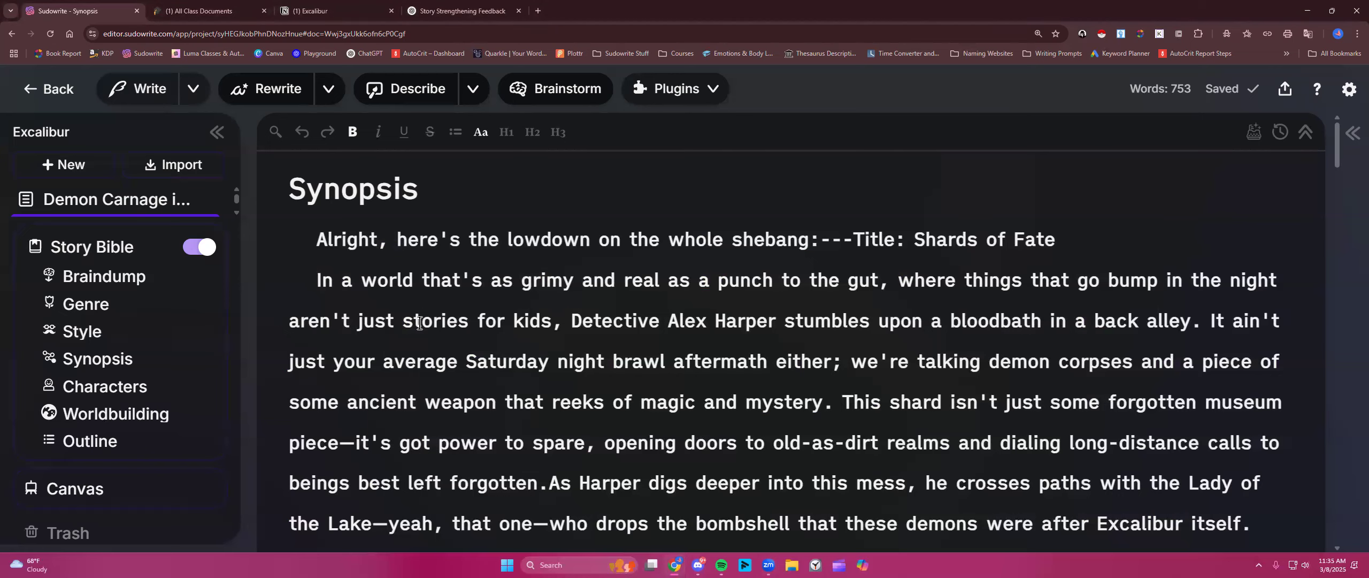
scroll(420, 344, "down", 9)
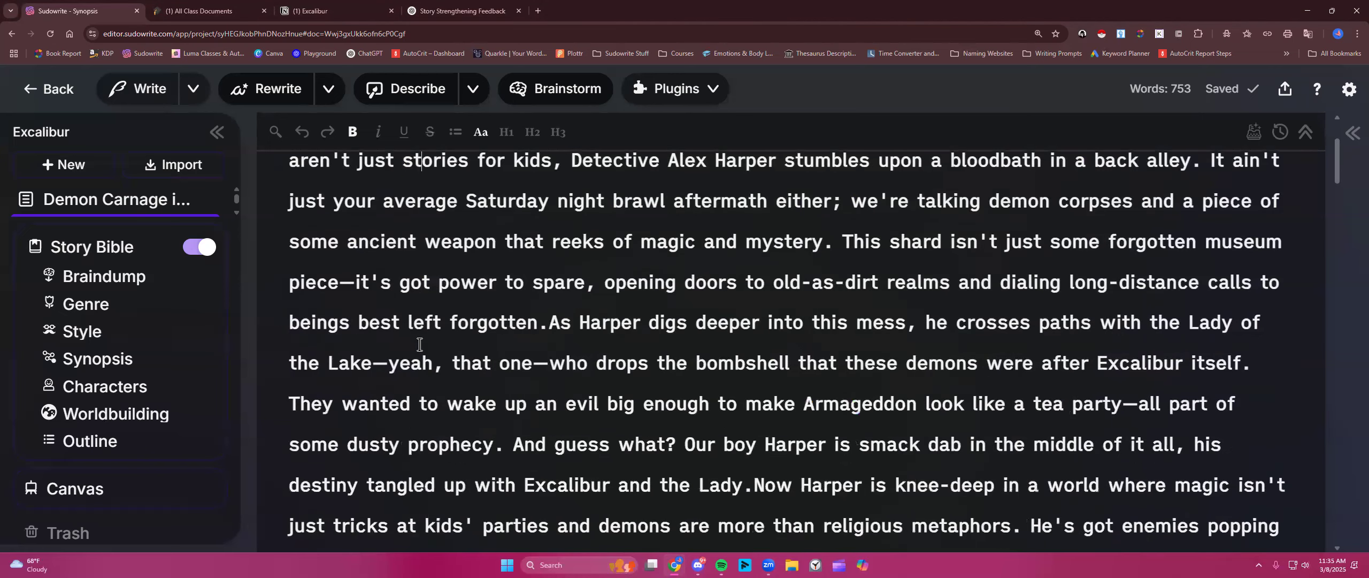
key("ctrl+a")
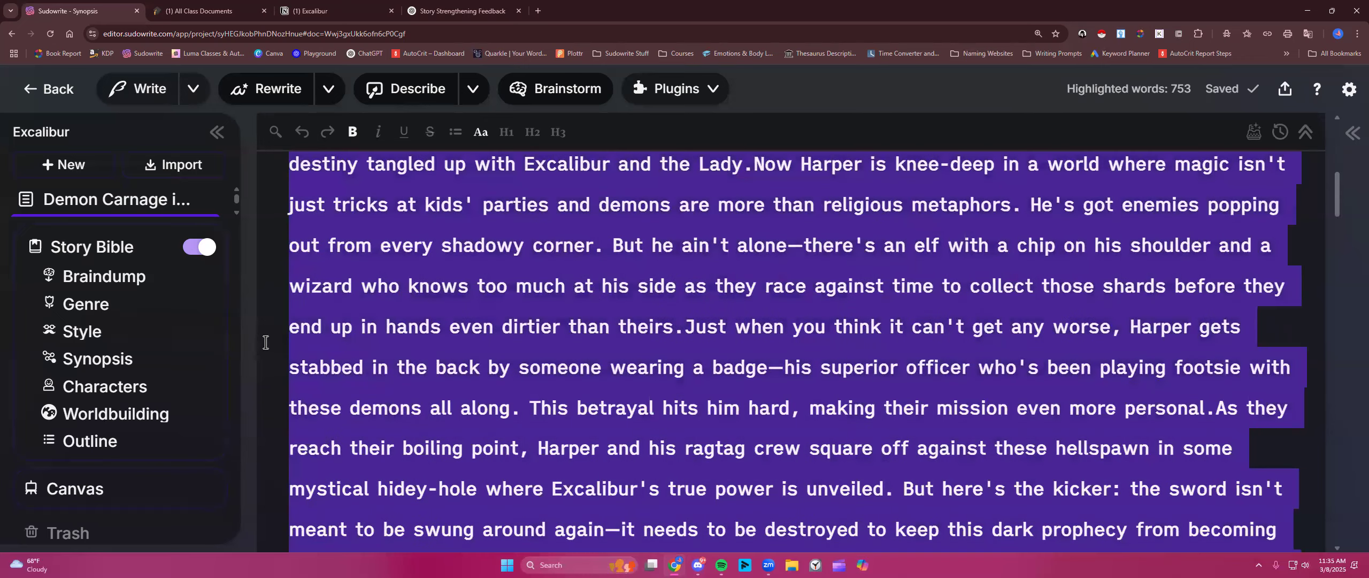
left_click(105, 274)
right_click(357, 206)
left_click(398, 320)
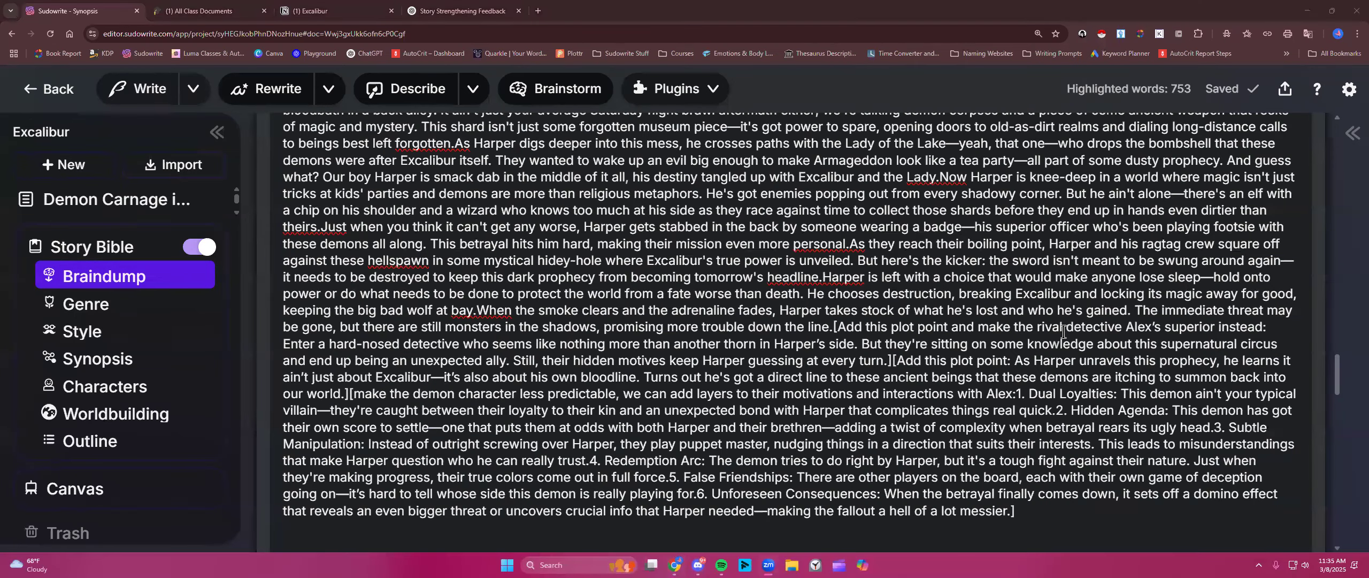
- Insert the missing space between "Lady." and "Now" in the Braindump text
scroll(1064, 331, "up", 4)
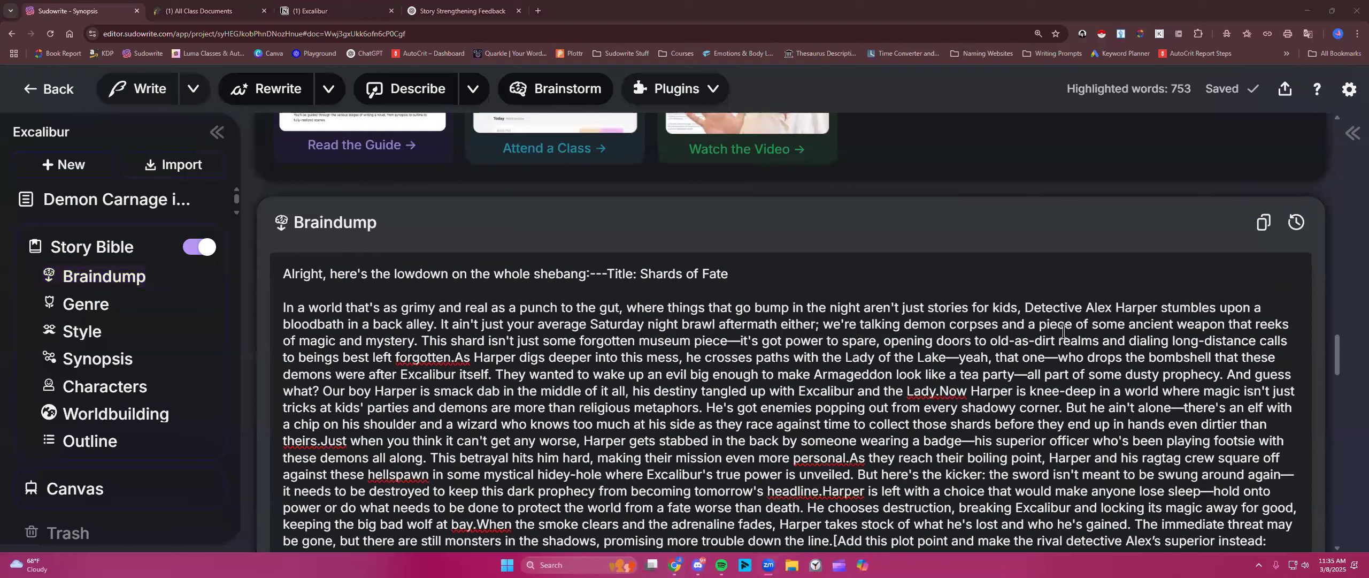
left_click(942, 389)
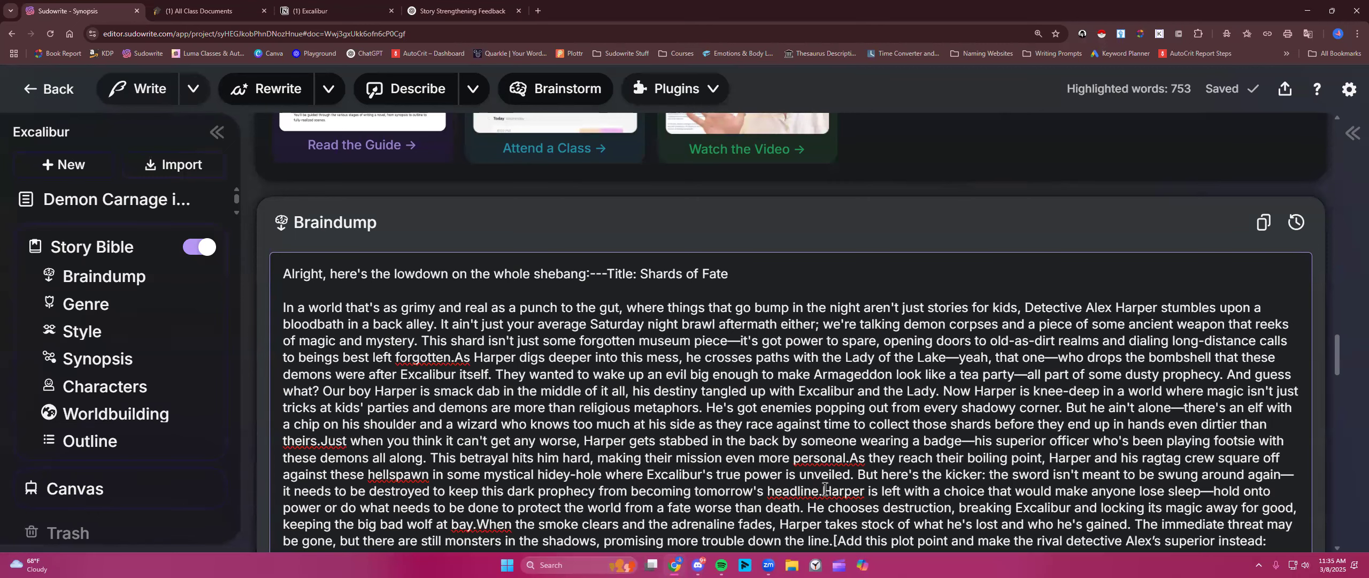
- Review the Braindump text and the Genre section of the Excalibur project's Story Bible
scroll(857, 498, "down", 1)
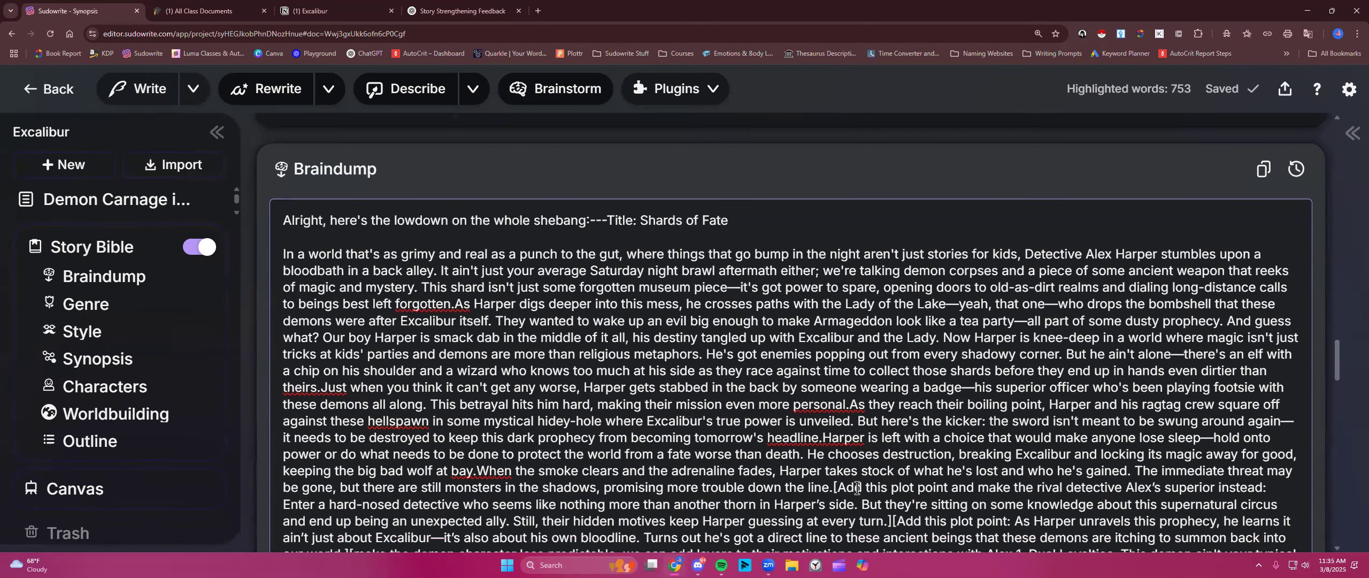
scroll(857, 488, "down", 1)
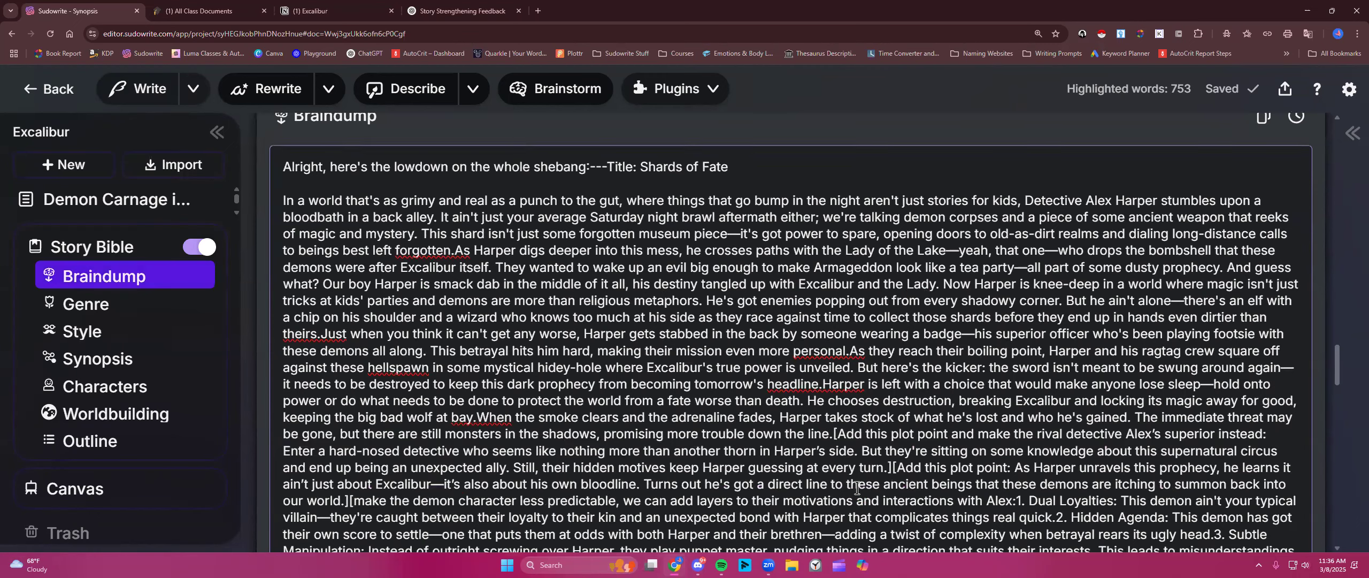
scroll(856, 488, "up", 2)
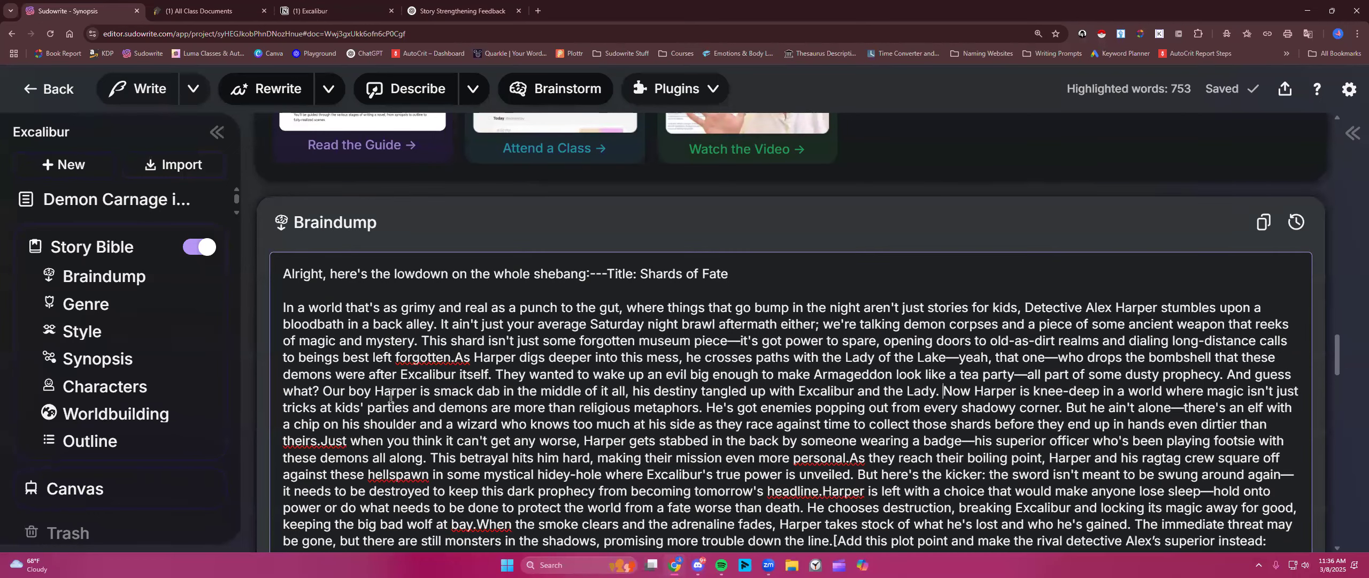
scroll(457, 394, "up", 3)
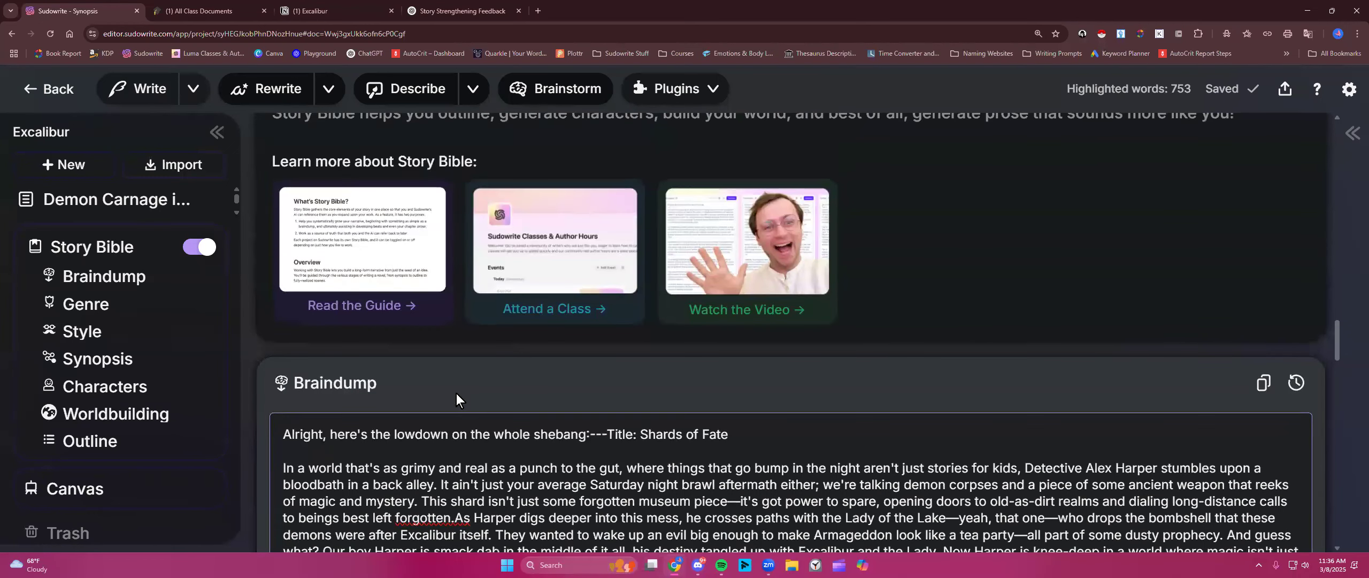
left_click(105, 246)
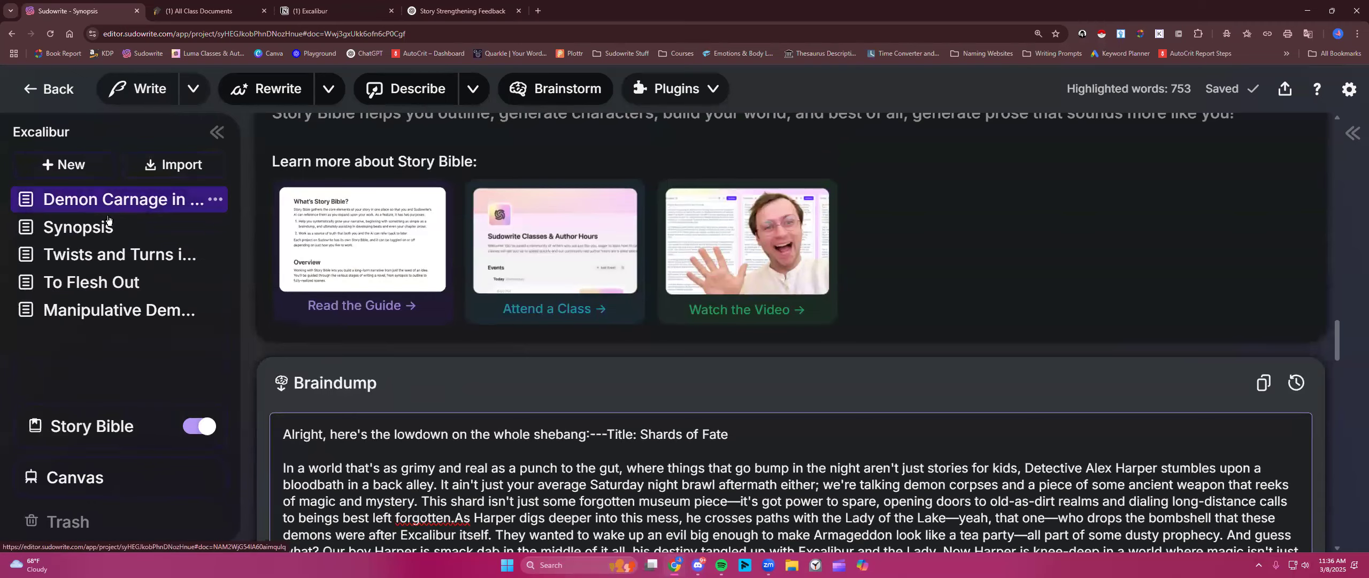
scroll(610, 428, "down", 1)
scroll(610, 426, "down", 15)
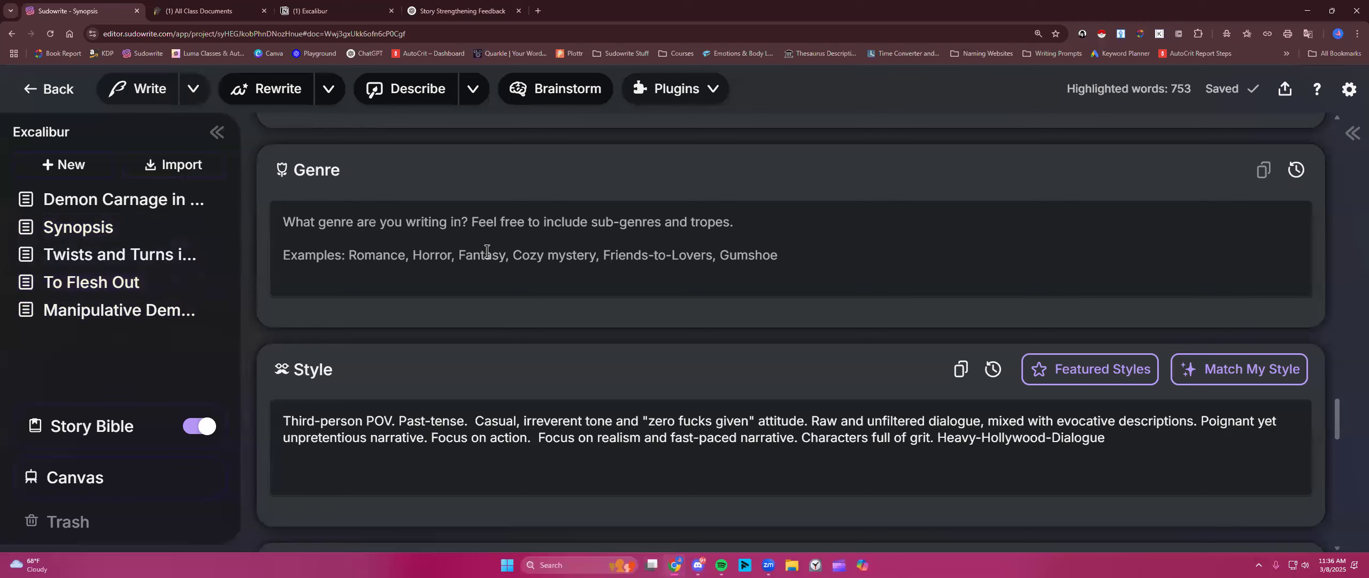
left_click(454, 230)
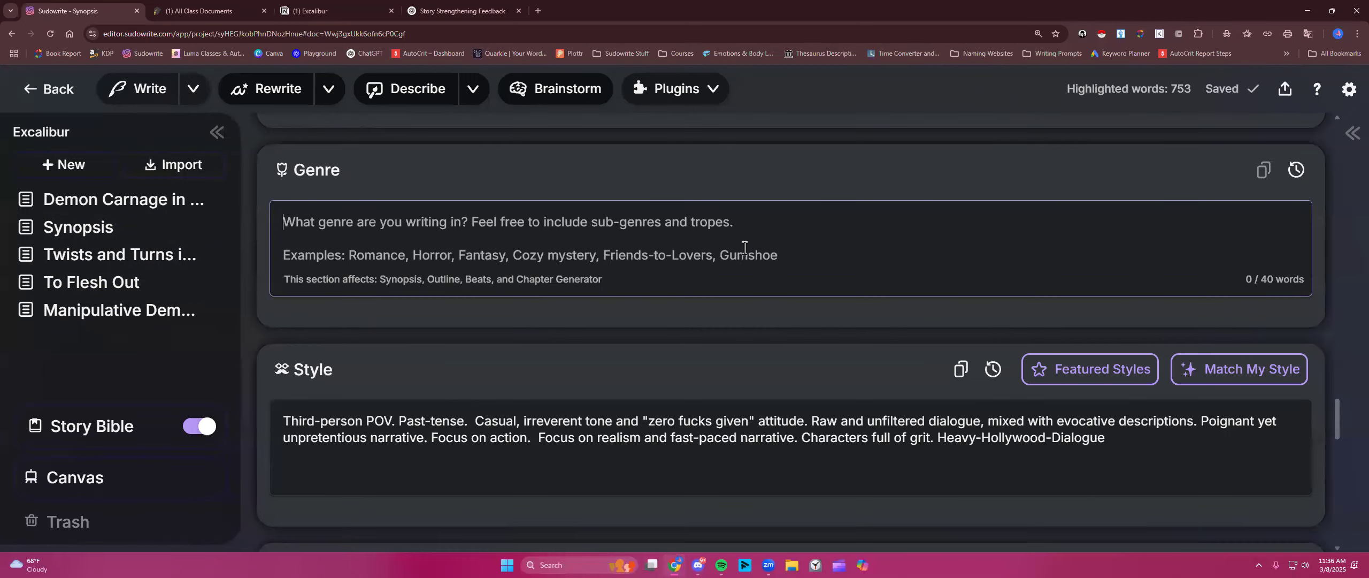
scroll(743, 249, "up", 10)
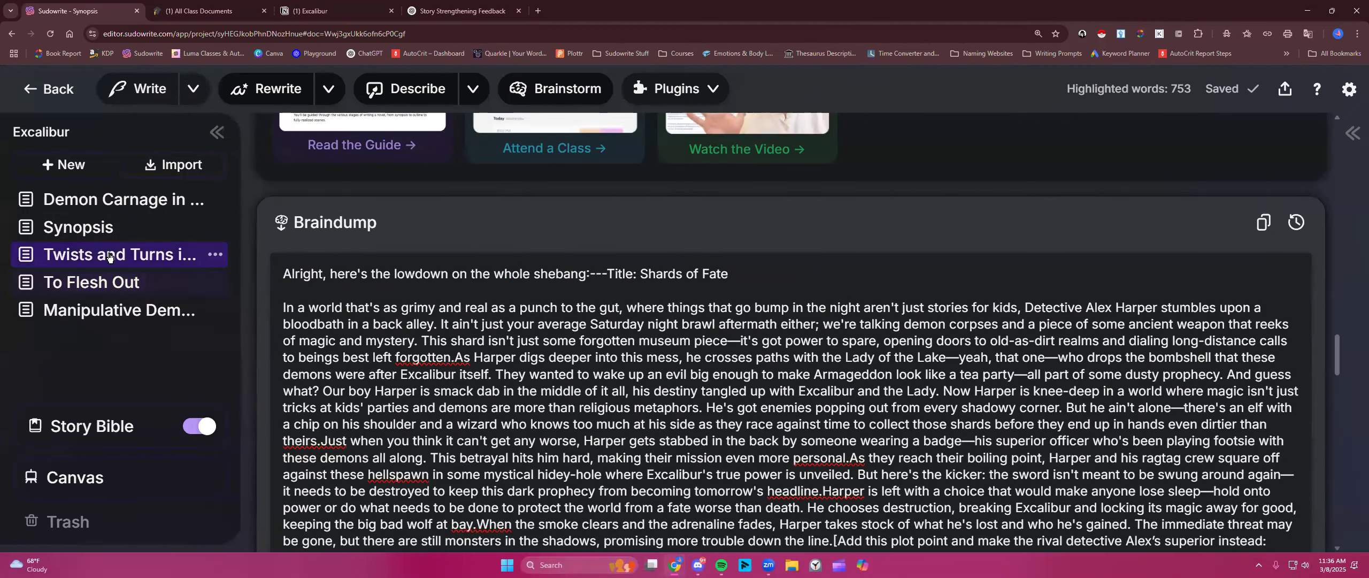
- Open the Synopsis document and run the Genre & Style plugin on its highlighted text
left_click(107, 227)
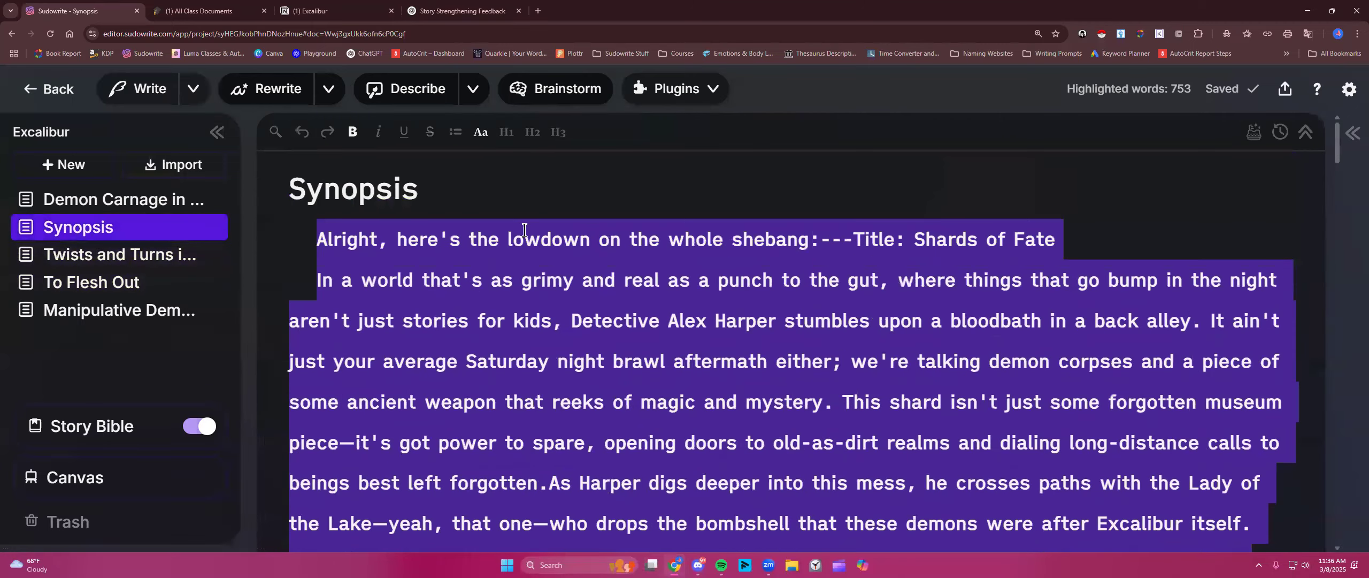
left_click(716, 92)
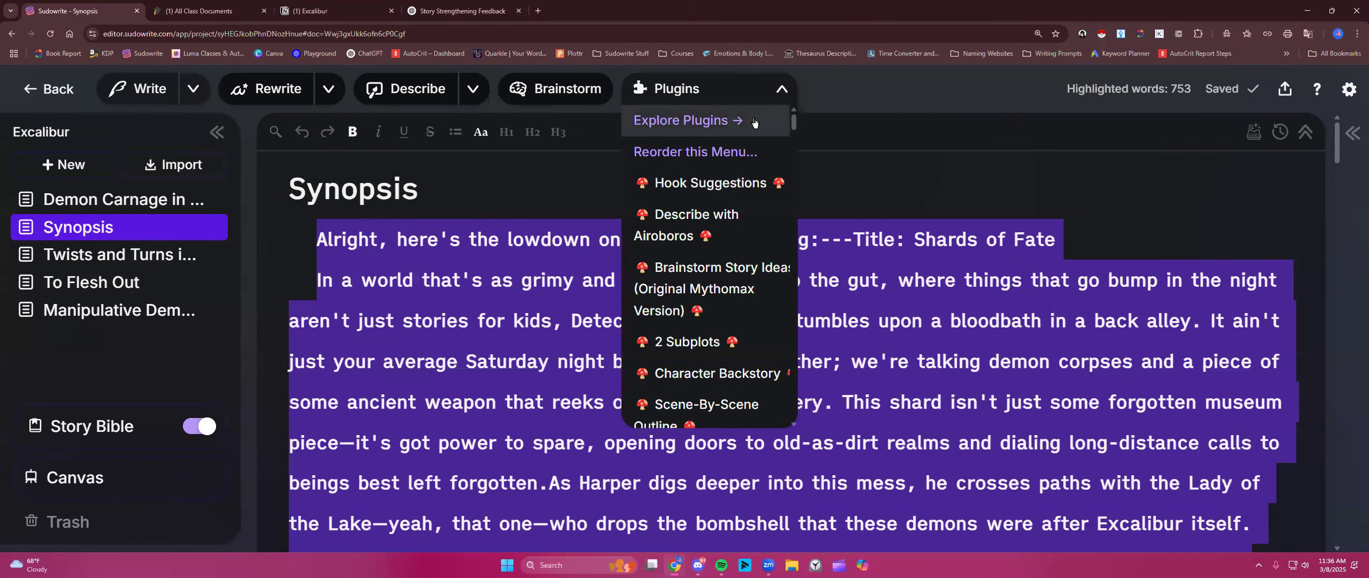
scroll(714, 265, "down", 5)
scroll(714, 263, "down", 10)
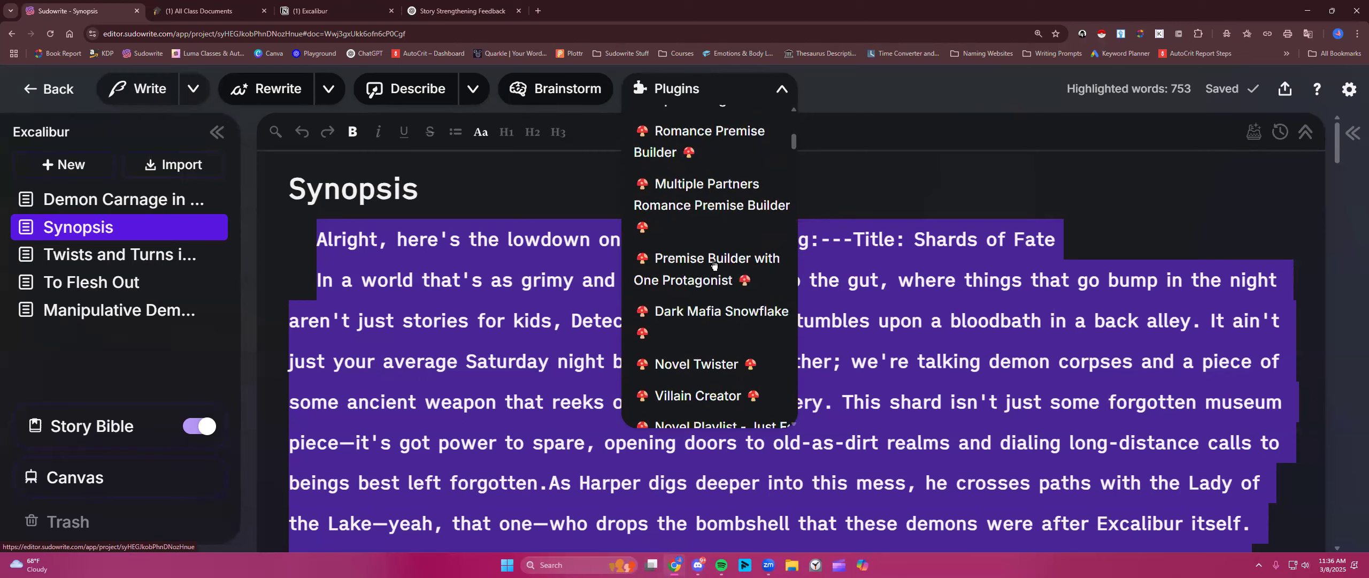
scroll(714, 264, "down", 10)
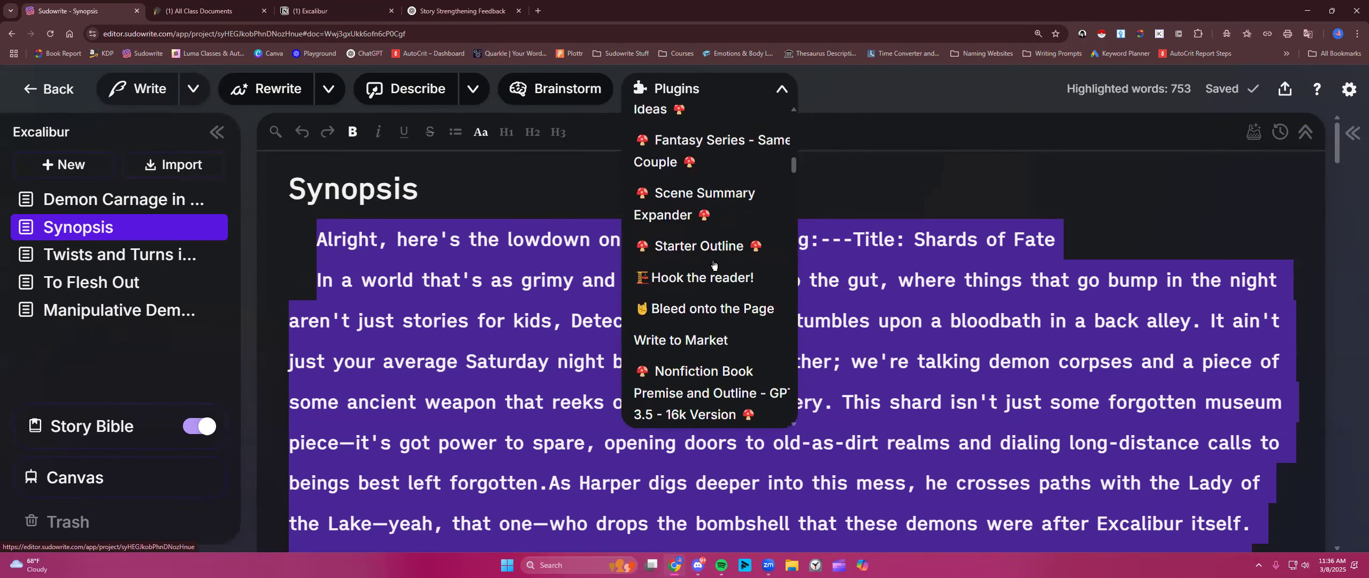
scroll(714, 265, "down", 5)
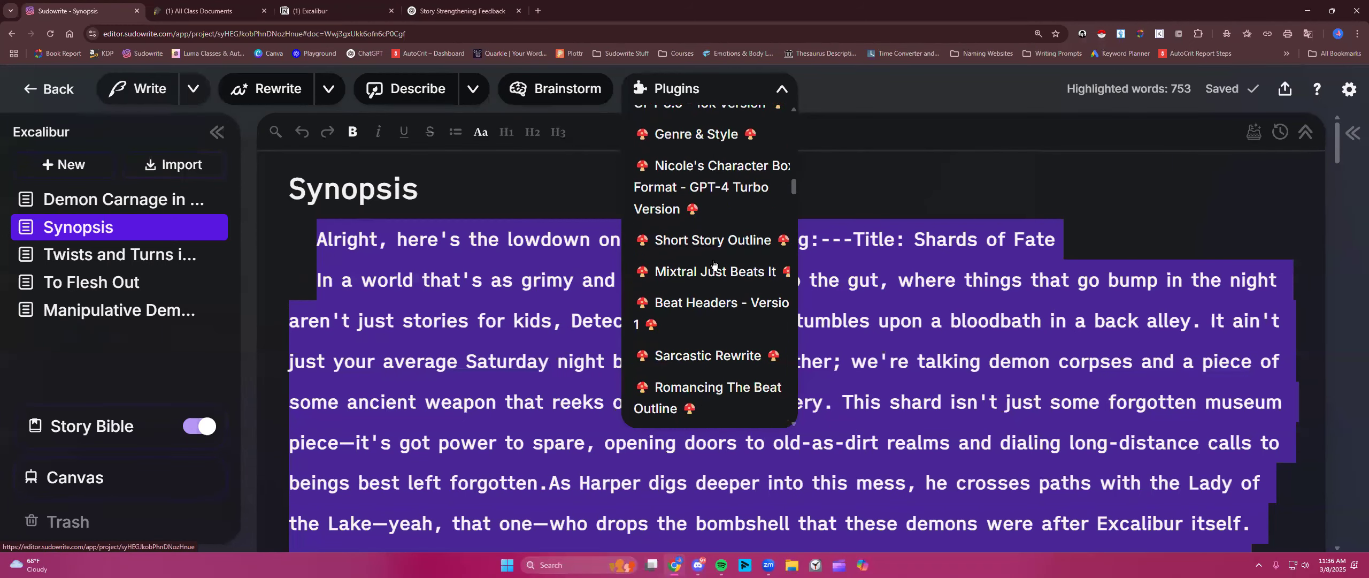
scroll(717, 235, "up", 6)
left_click(719, 207)
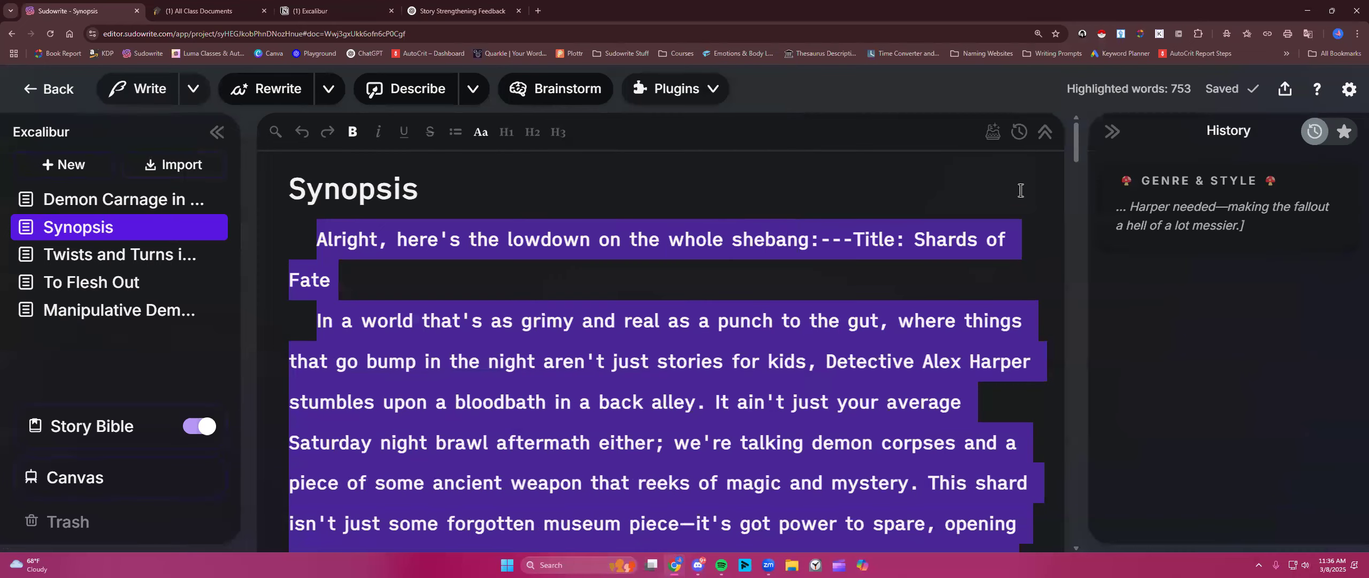
- Widen the History panel and review the Genre & Style output, from core genres and tropes to the style box
left_click_drag(1089, 187, 742, 187)
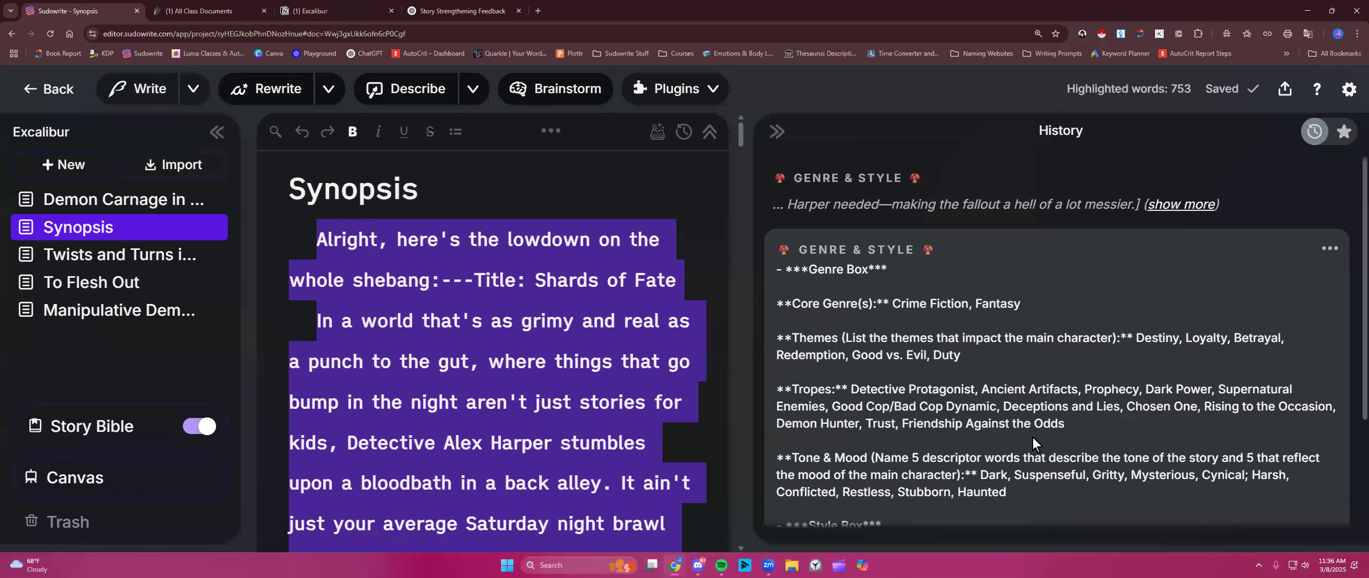
scroll(1033, 437, "down", 1)
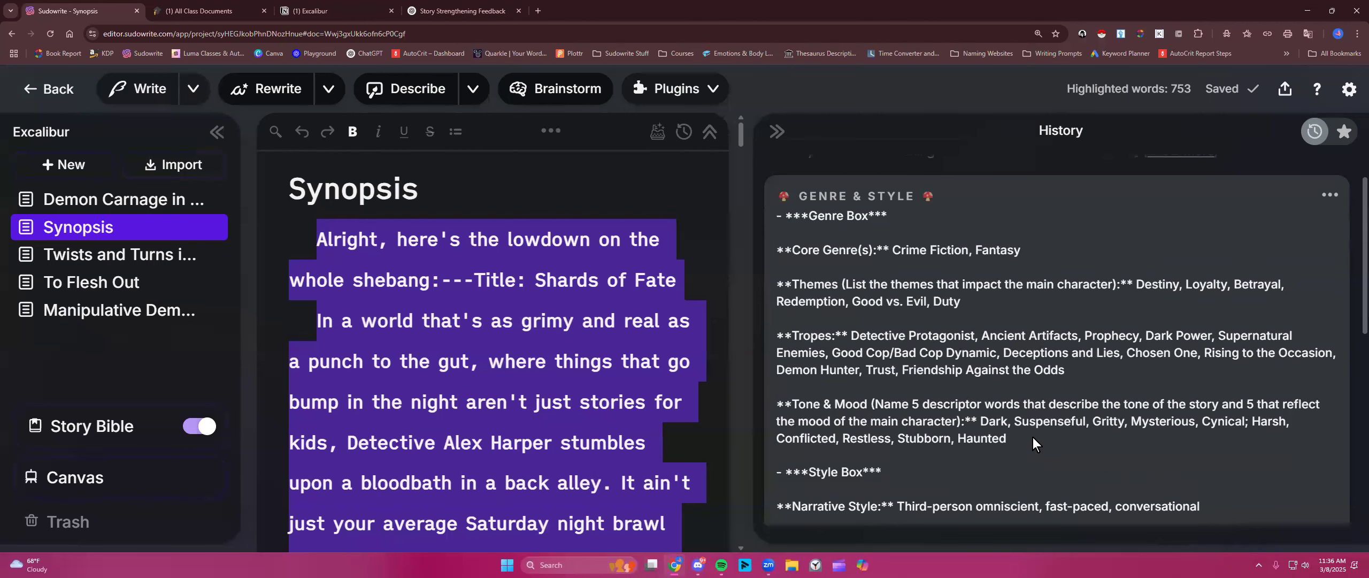
scroll(1034, 436, "down", 1)
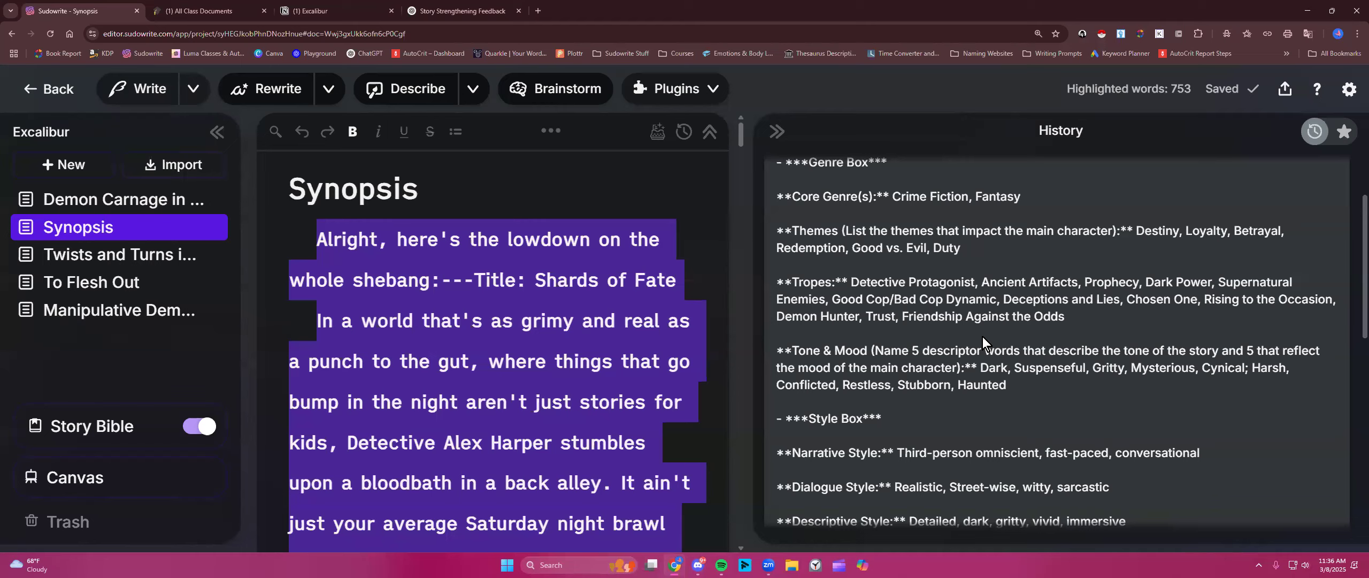
- Switch to the ChatGPT story feedback chat and copy the phrase "gritty detective meets supernatural apocalypse" from its reply
left_click(458, 13)
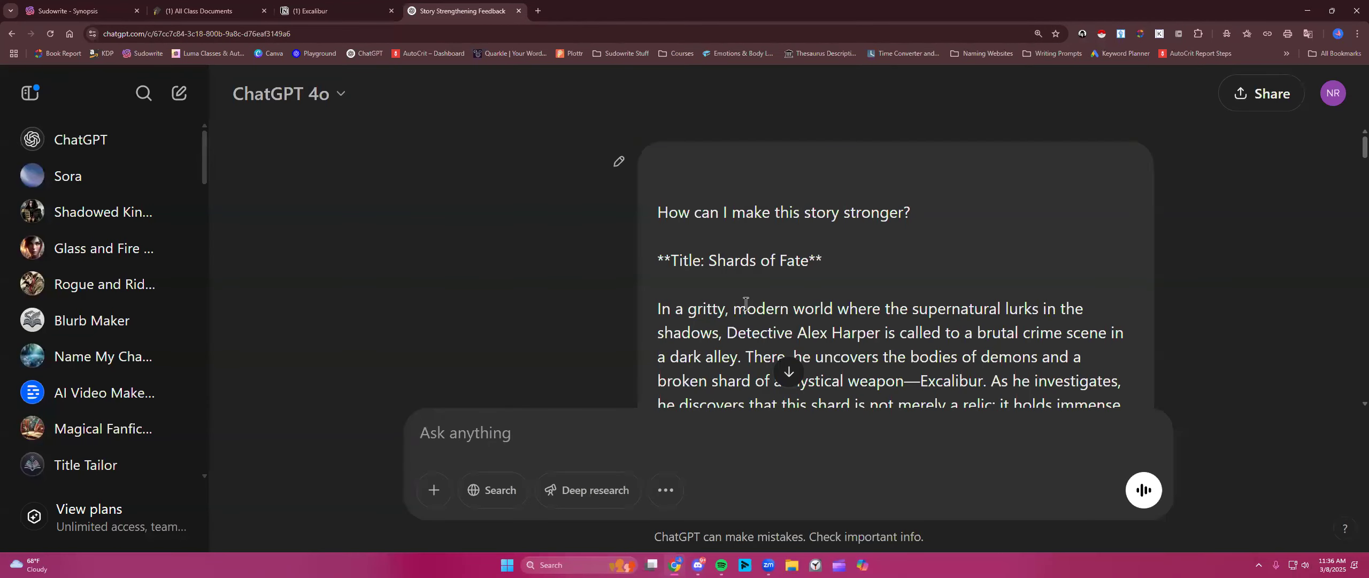
scroll(746, 304, "down", 10)
scroll(745, 303, "down", 1)
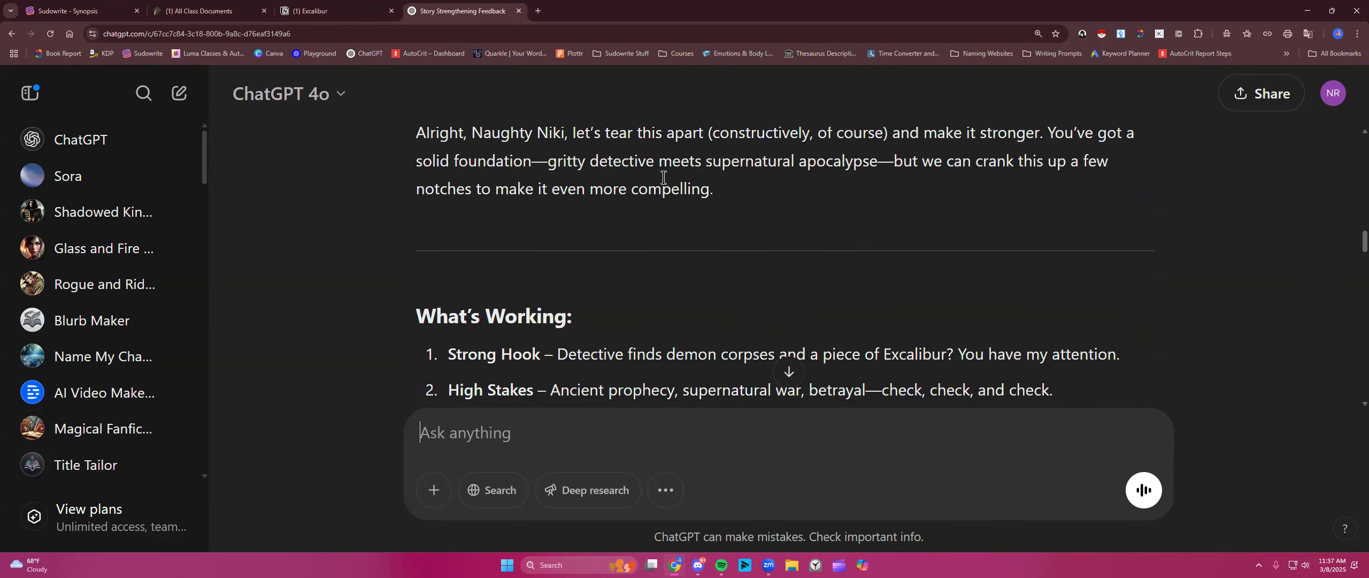
left_click_drag(547, 160, 878, 162)
right_click(845, 167)
left_click(879, 178)
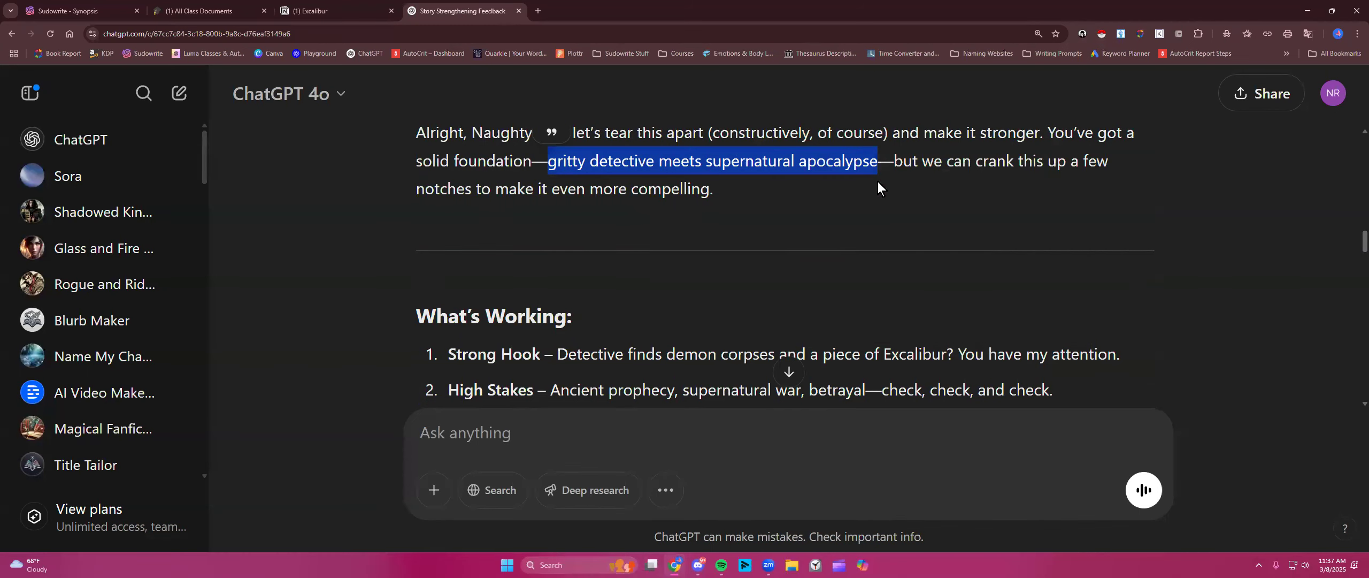
- Return to Sudowrite and paste "gritty detective meets supernatural apocalypse" into the Story Bible's Genre box
left_click(107, 11)
left_click(92, 426)
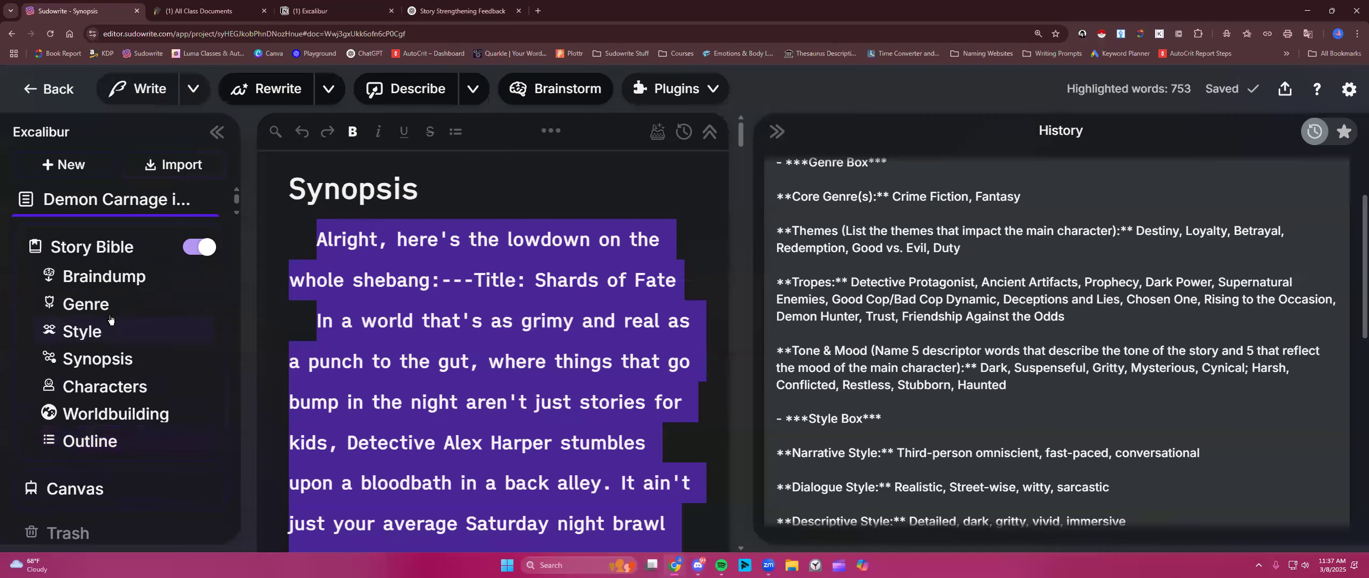
left_click(152, 304)
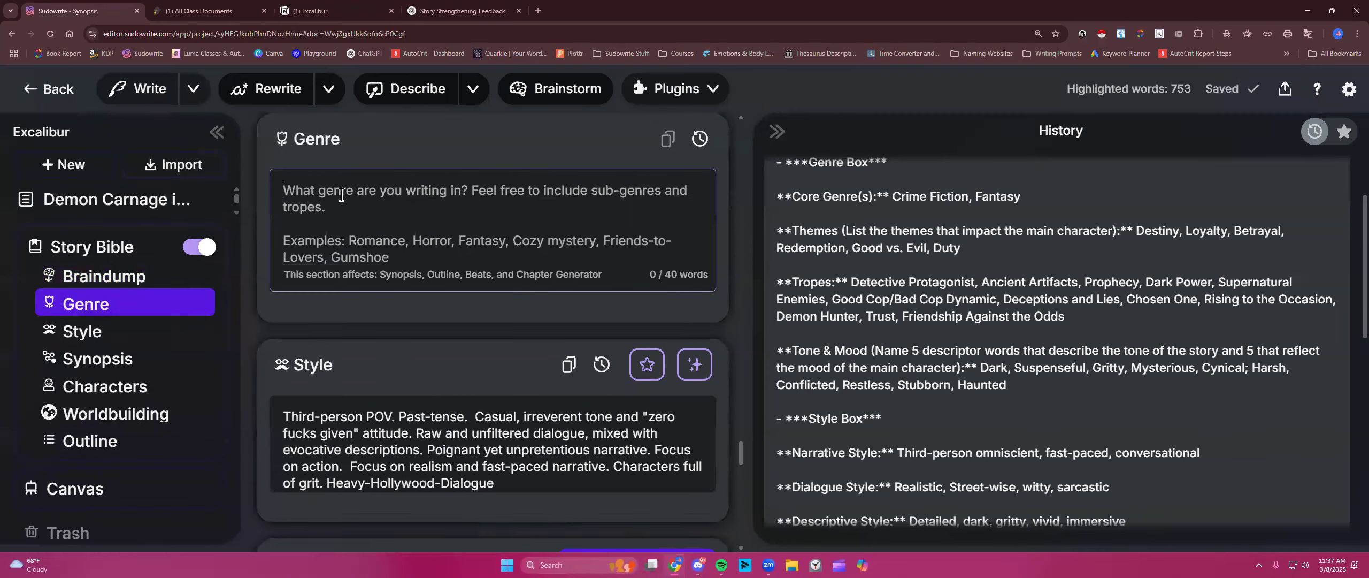
right_click(343, 202)
left_click(372, 317)
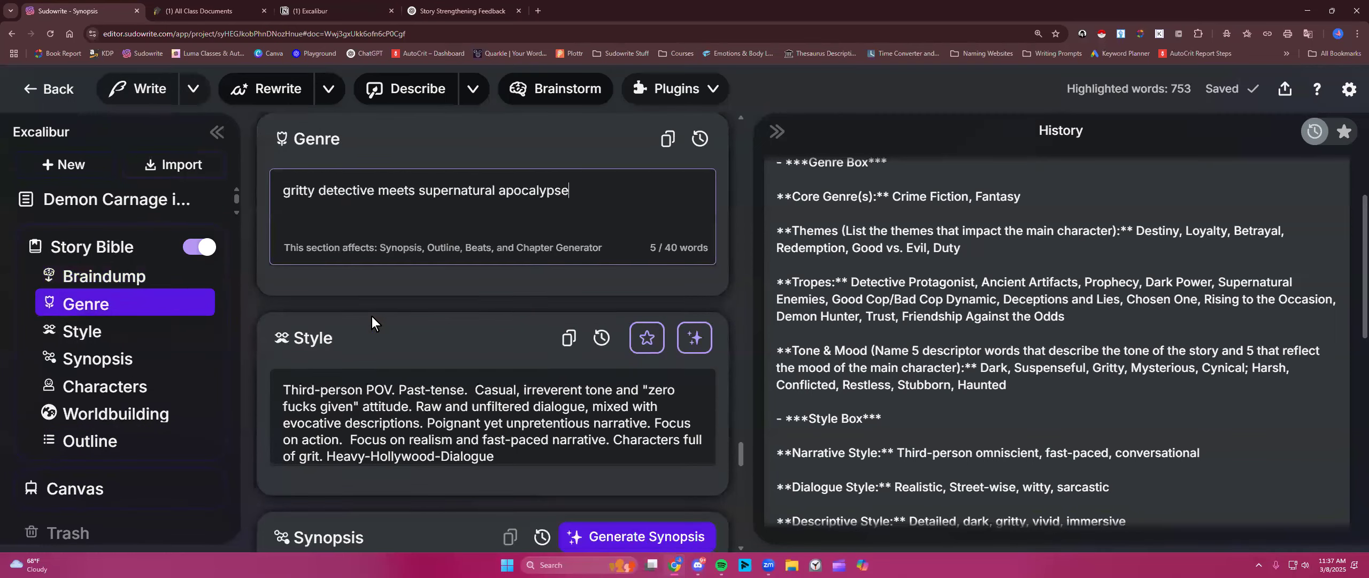
- Switch back to ChatGPT and read the feedback on what works and where the story can be beefed up
left_click(439, 12)
left_click(843, 191)
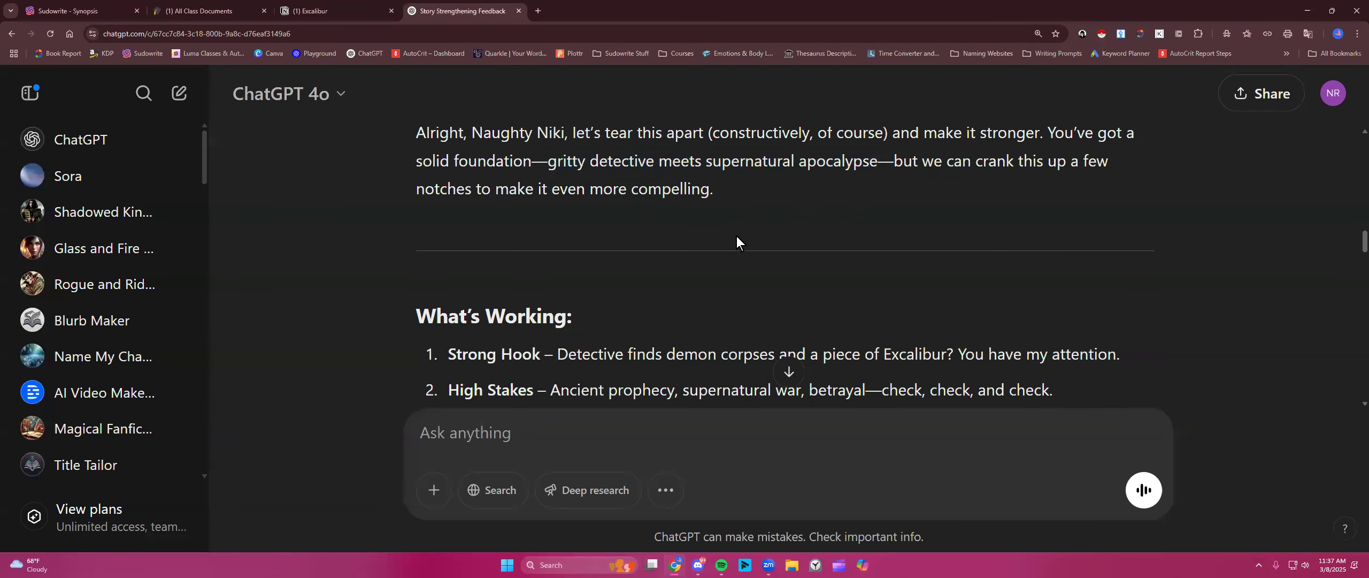
scroll(729, 237, "down", 3)
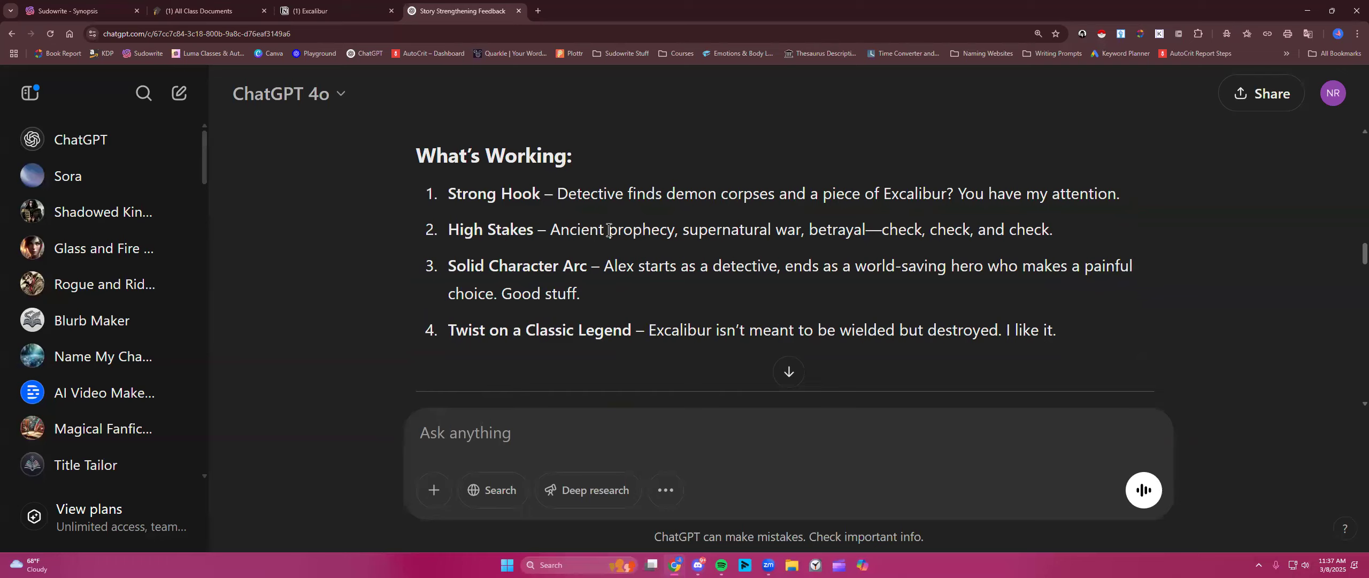
scroll(654, 330, "down", 1)
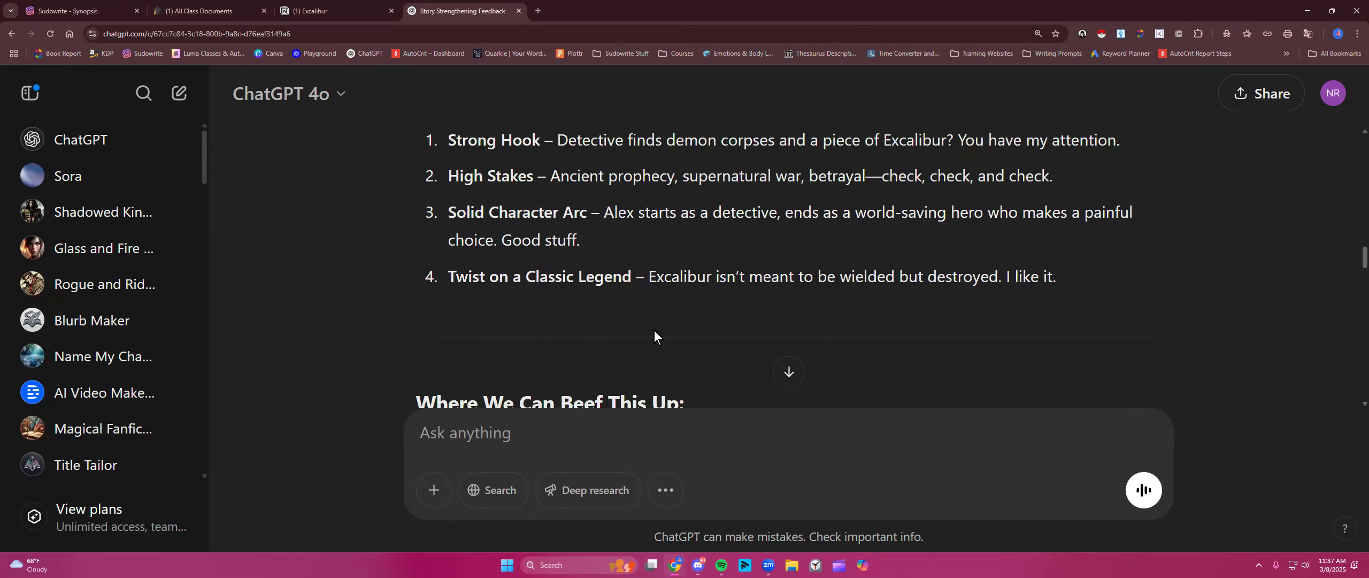
scroll(654, 330, "down", 1)
scroll(817, 251, "down", 4)
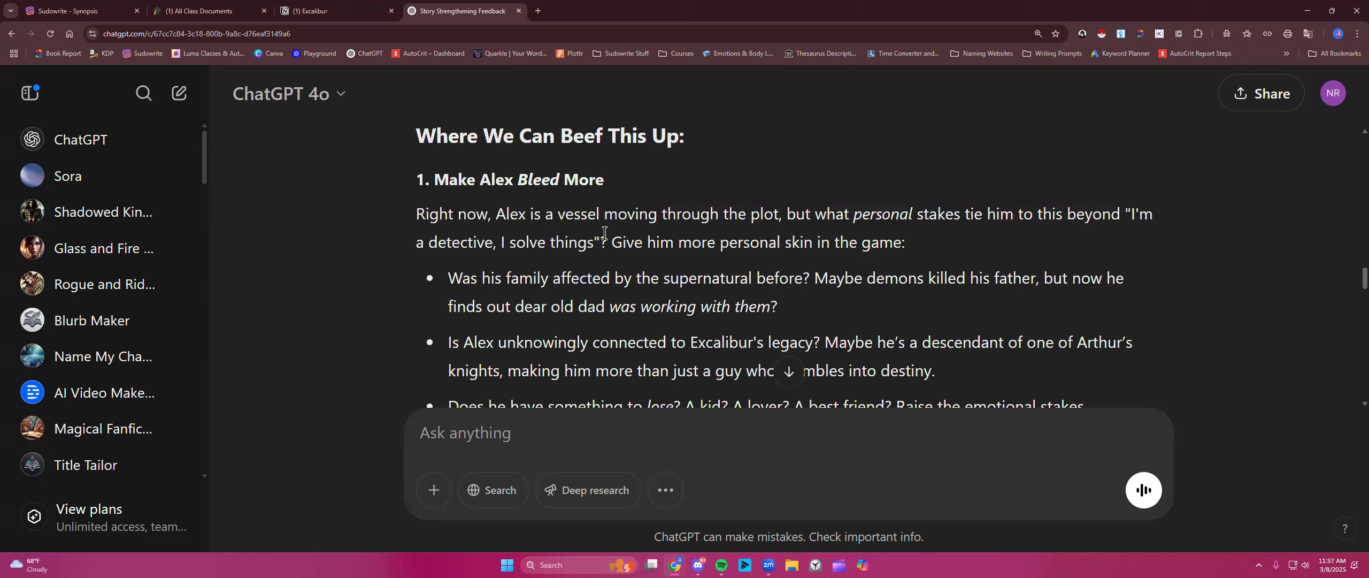
scroll(907, 231, "down", 2)
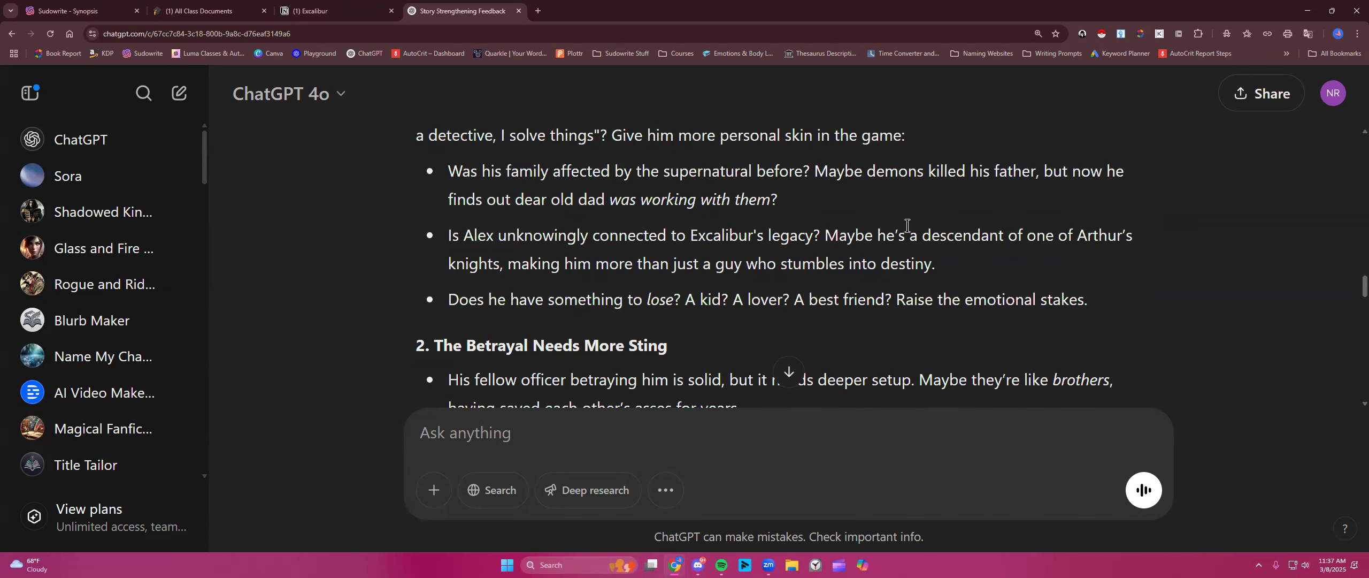
scroll(783, 199, "up", 1)
scroll(784, 199, "down", 3)
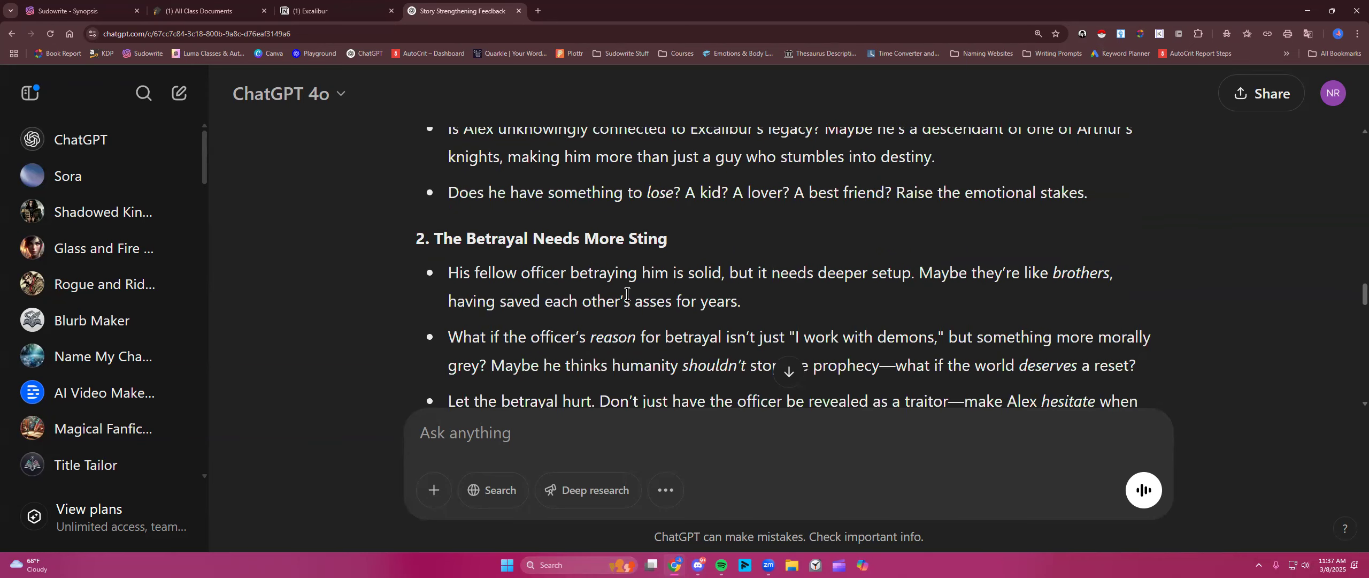
scroll(627, 294, "up", 3)
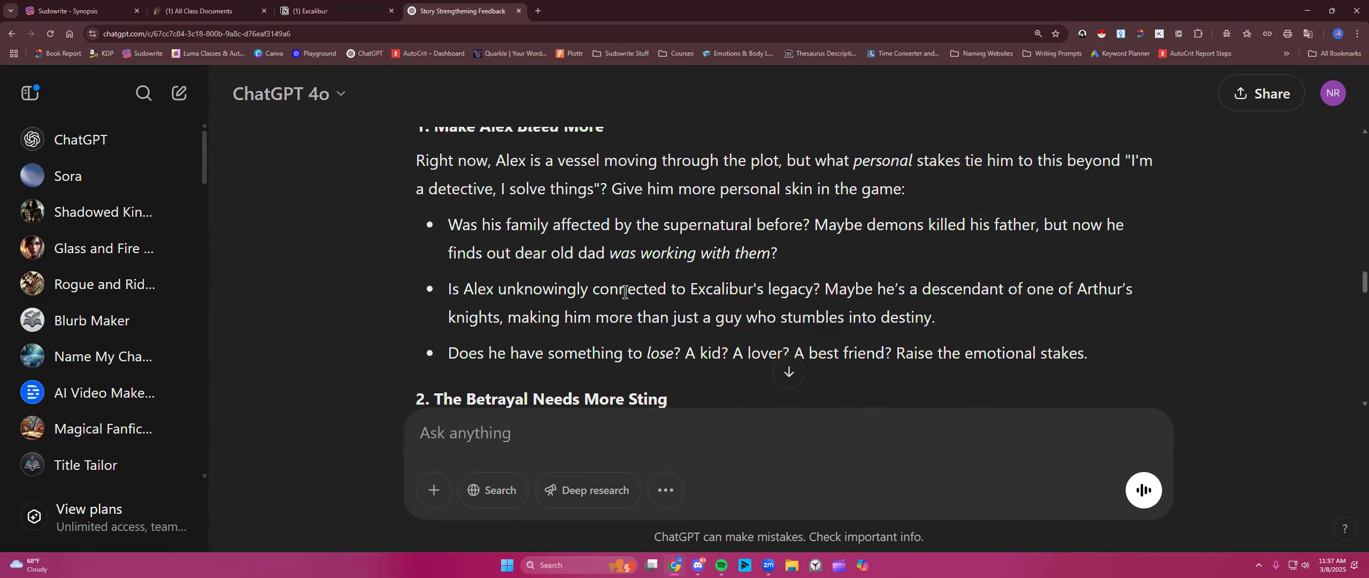
scroll(494, 194, "up", 1)
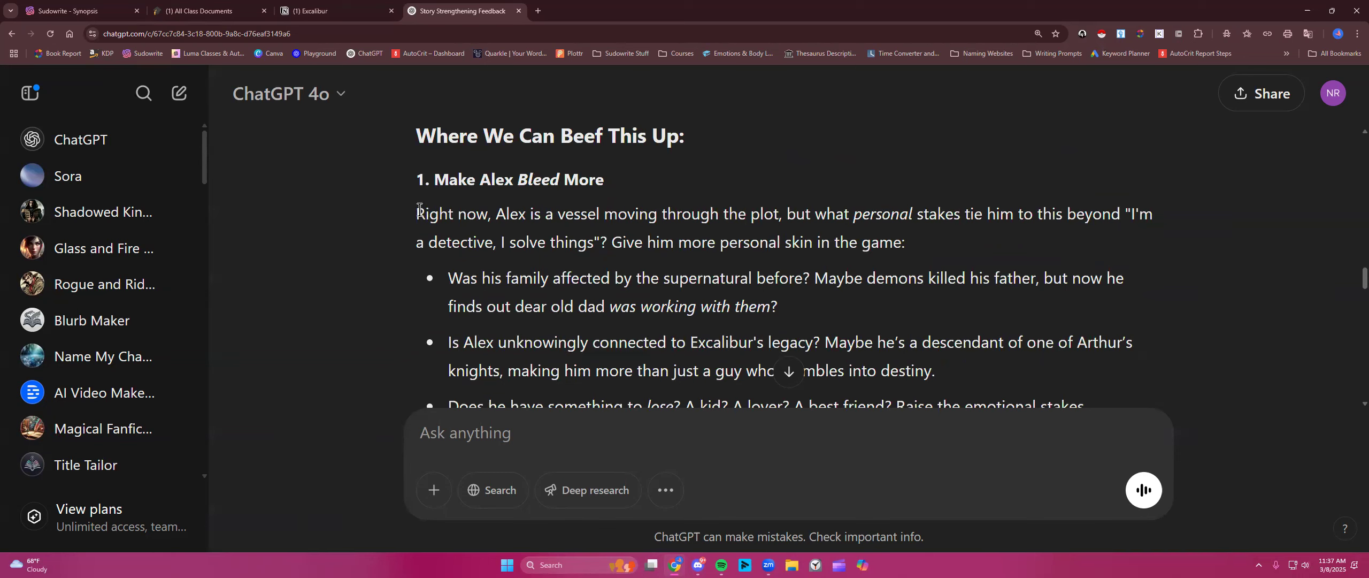
- Highlight the "Make Alex Bleed More" suggestions, then read on and highlight the idea of the Lady of the Lake dying with half the truth
left_click_drag(416, 211, 1099, 358)
scroll(535, 281, "down", 1)
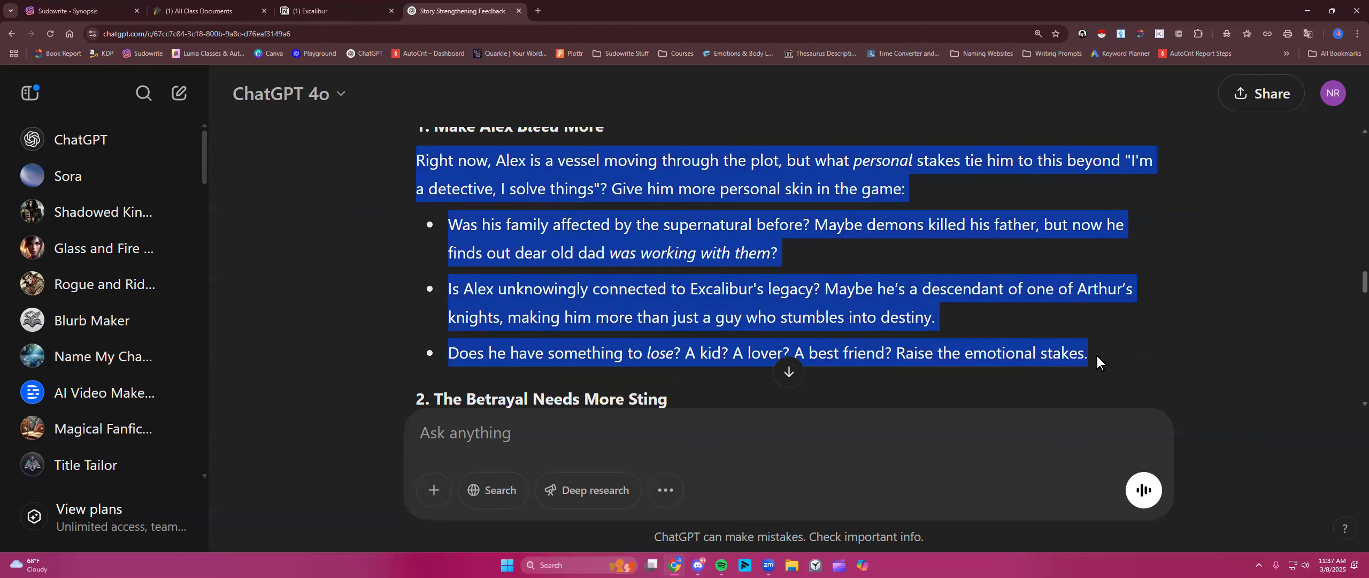
left_click(947, 318)
scroll(886, 304, "down", 5)
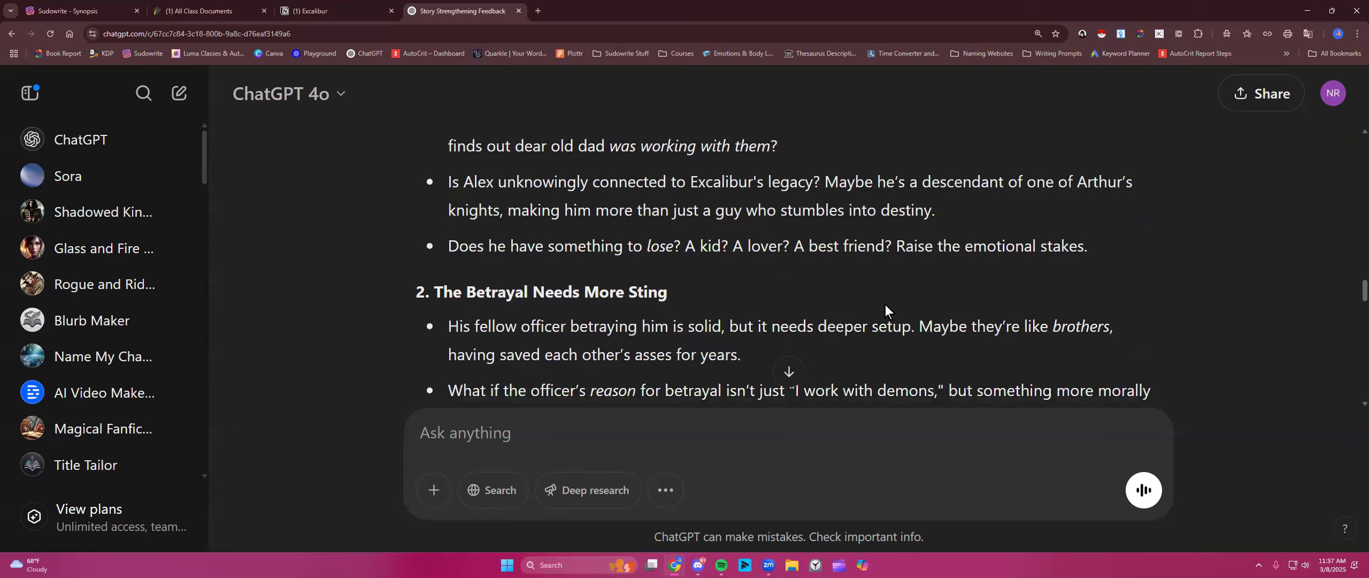
scroll(886, 304, "down", 4)
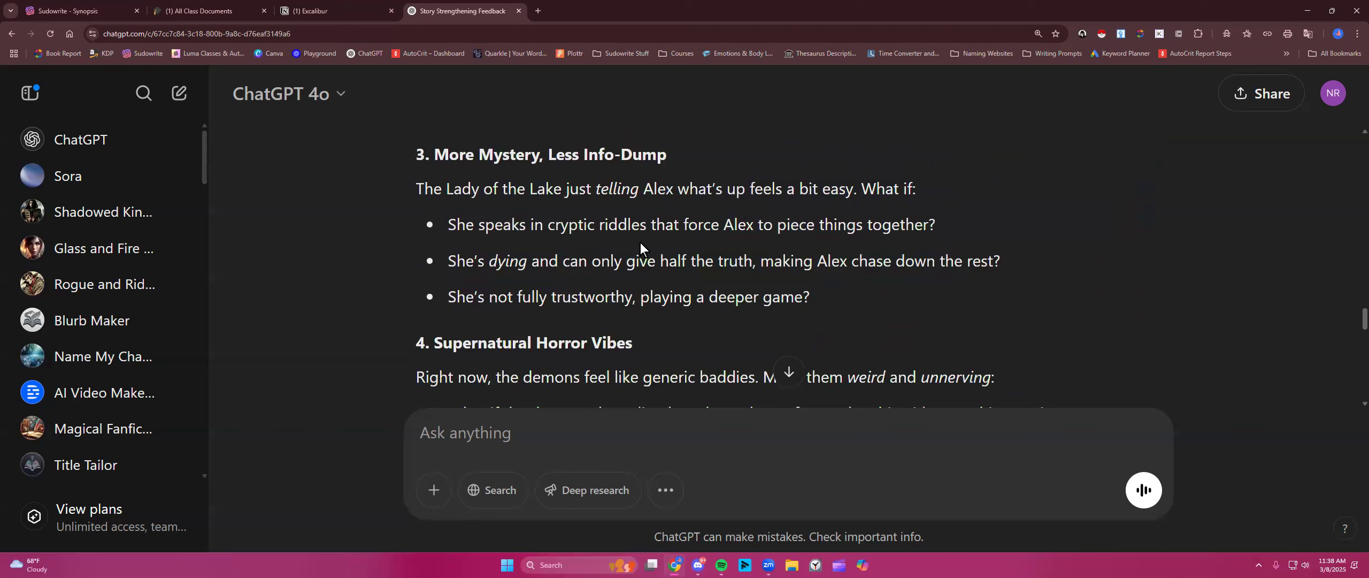
left_click_drag(448, 260, 994, 256)
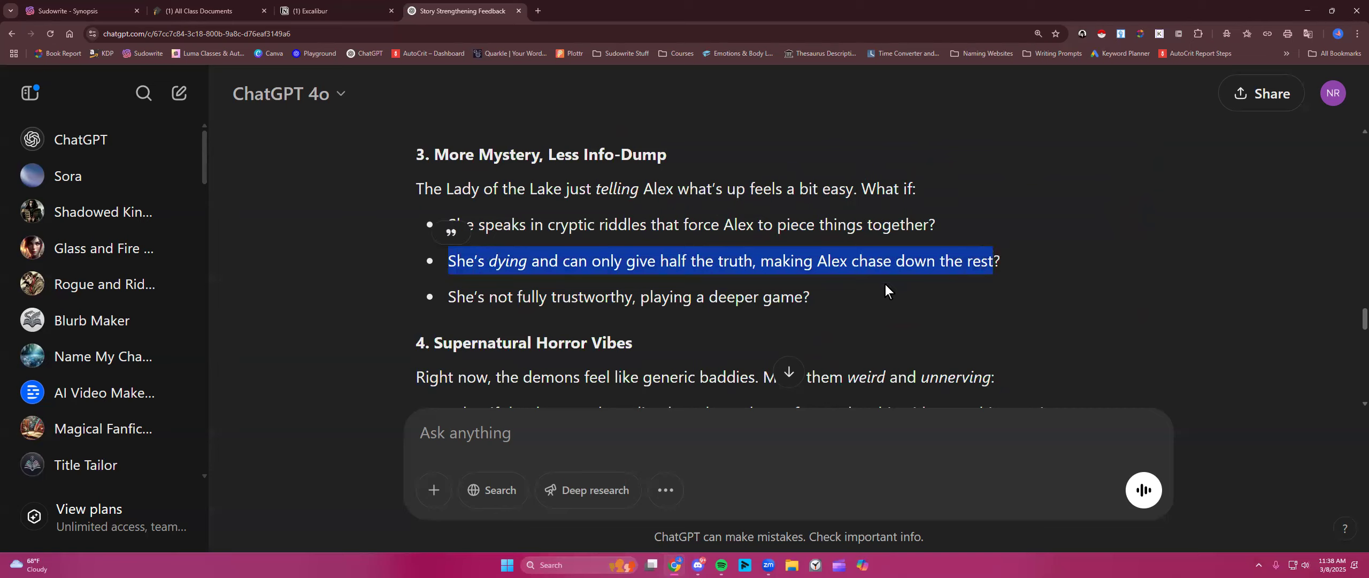
- Read on through the supernatural horror suggestions and copy a public share link to the ChatGPT story feedback chat
left_click(684, 267)
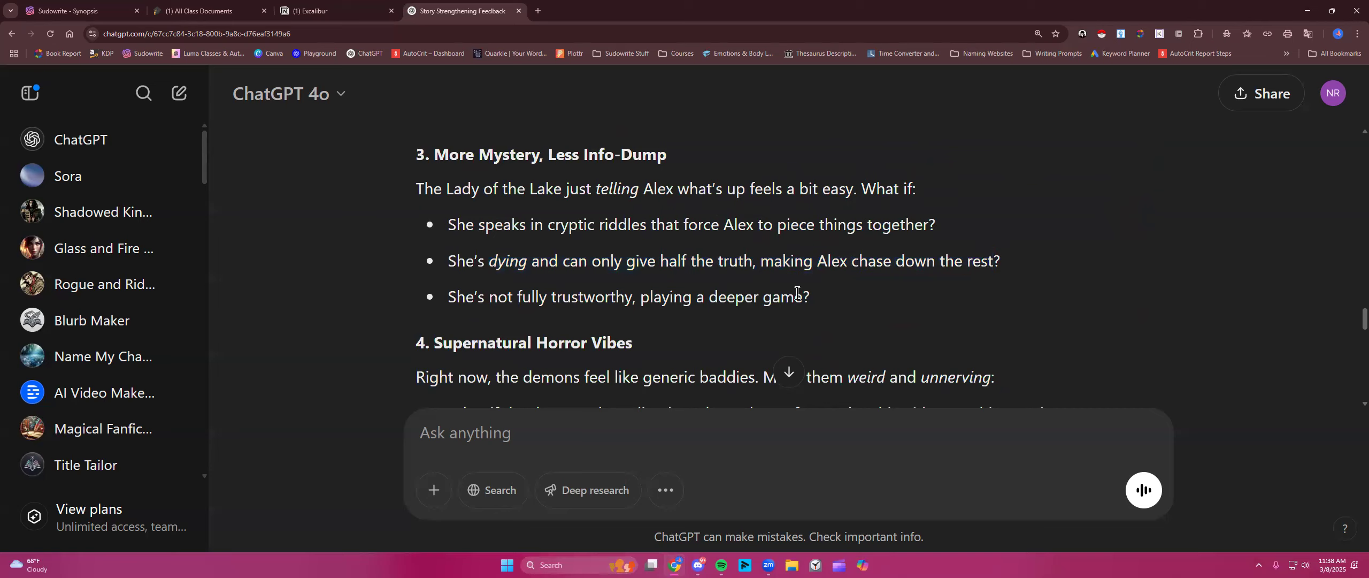
scroll(713, 297, "down", 3)
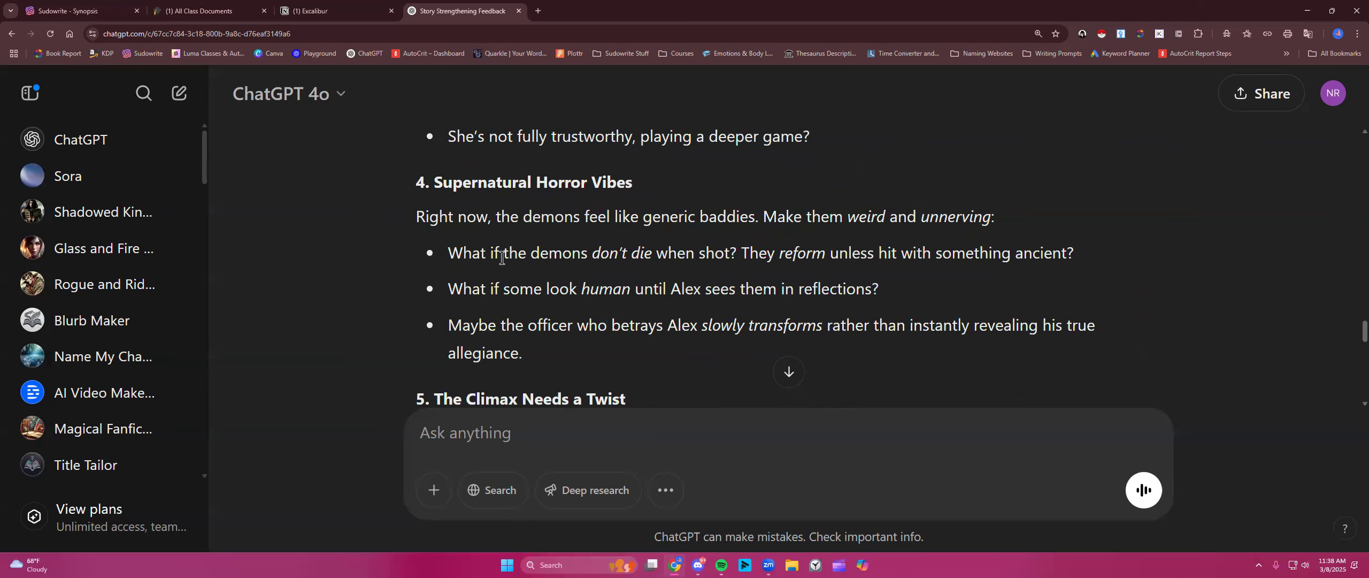
scroll(502, 258, "down", 2)
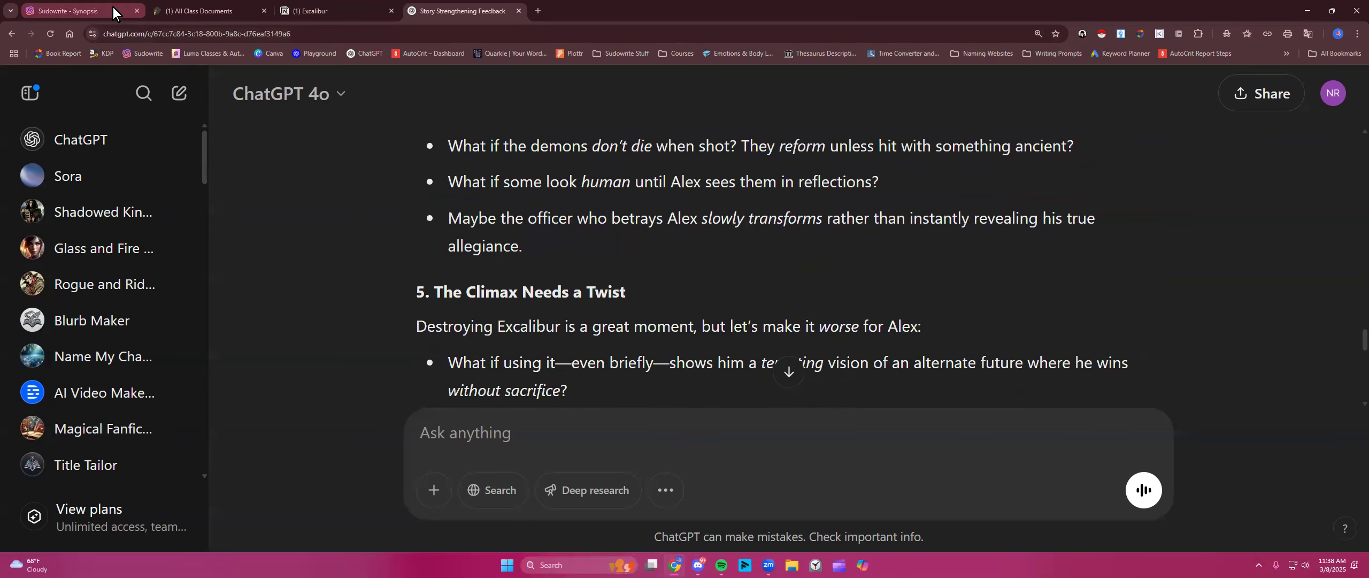
scroll(382, 189, "up", 9)
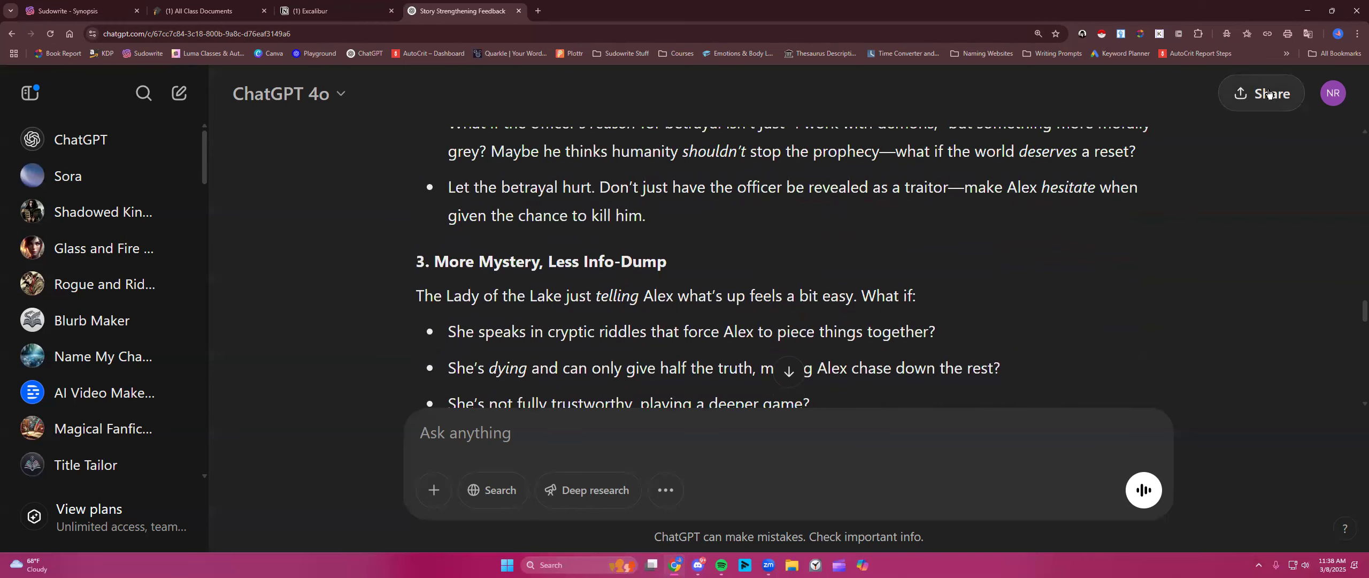
left_click(1268, 93)
left_click(789, 391)
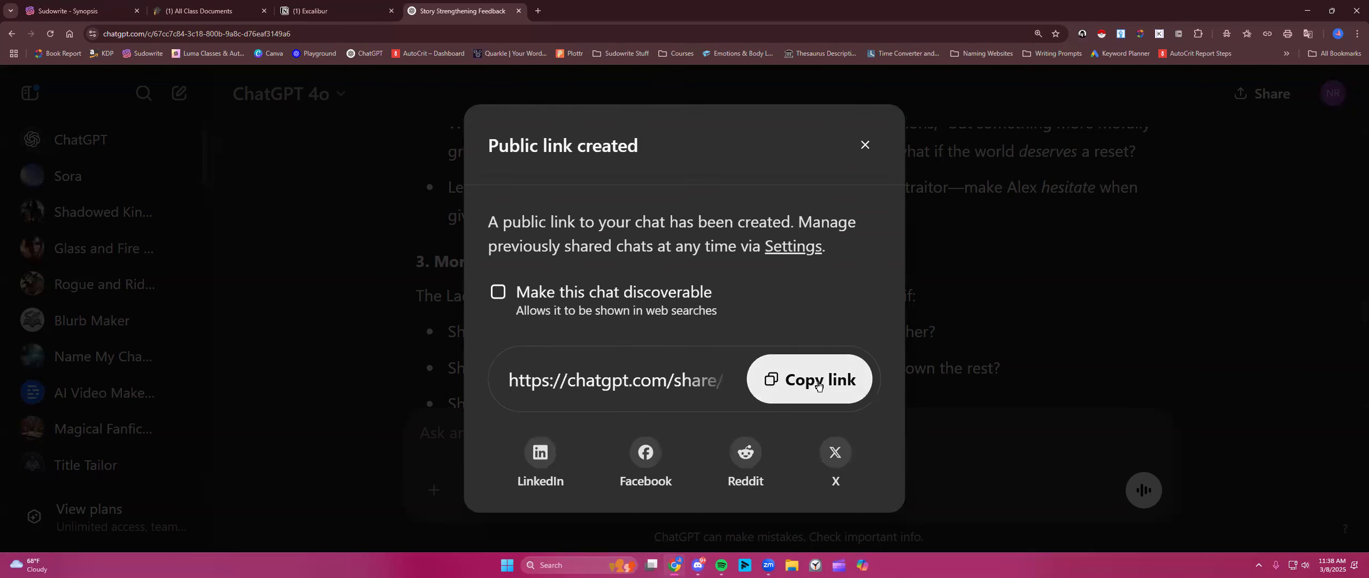
left_click(827, 386)
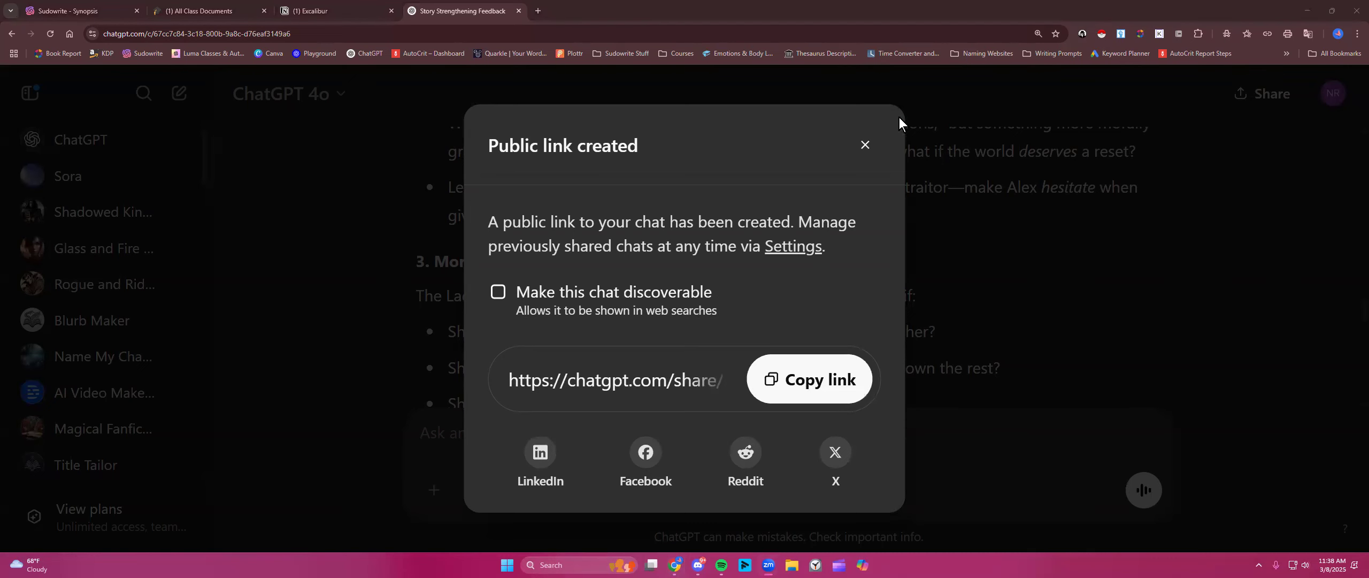
left_click(866, 145)
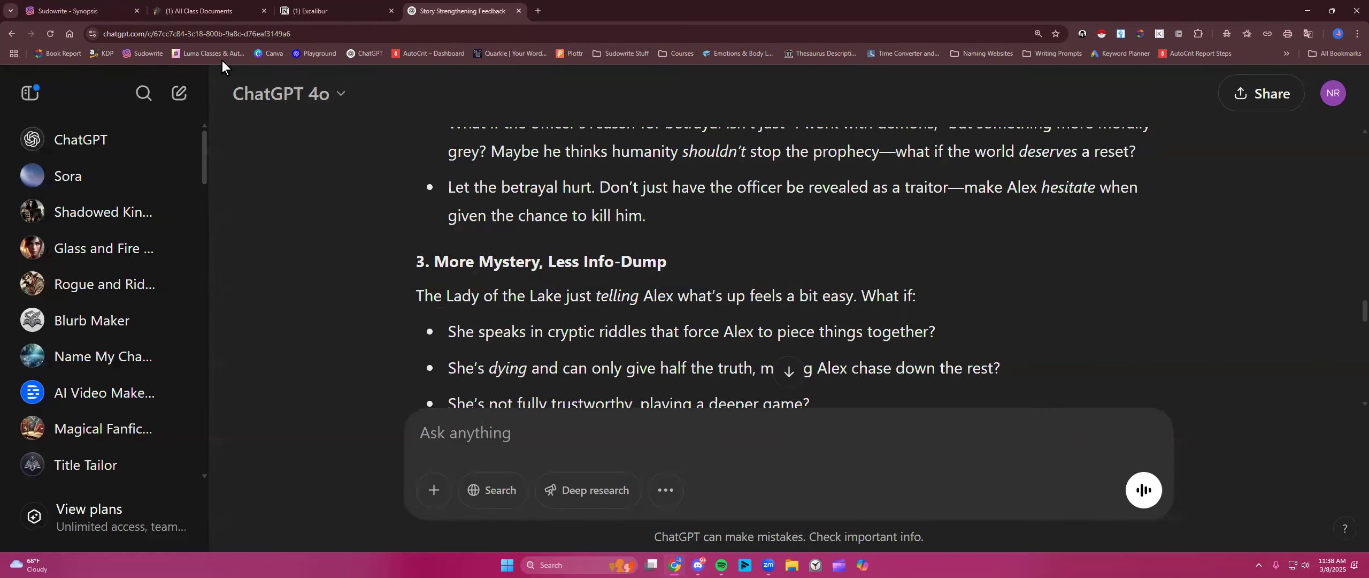
- Return to Sudowrite and copy "Supernatural Enemies, Good Cop/Bad Cop Dynamic" from the Tropes list in the plugin output
left_click(46, 15)
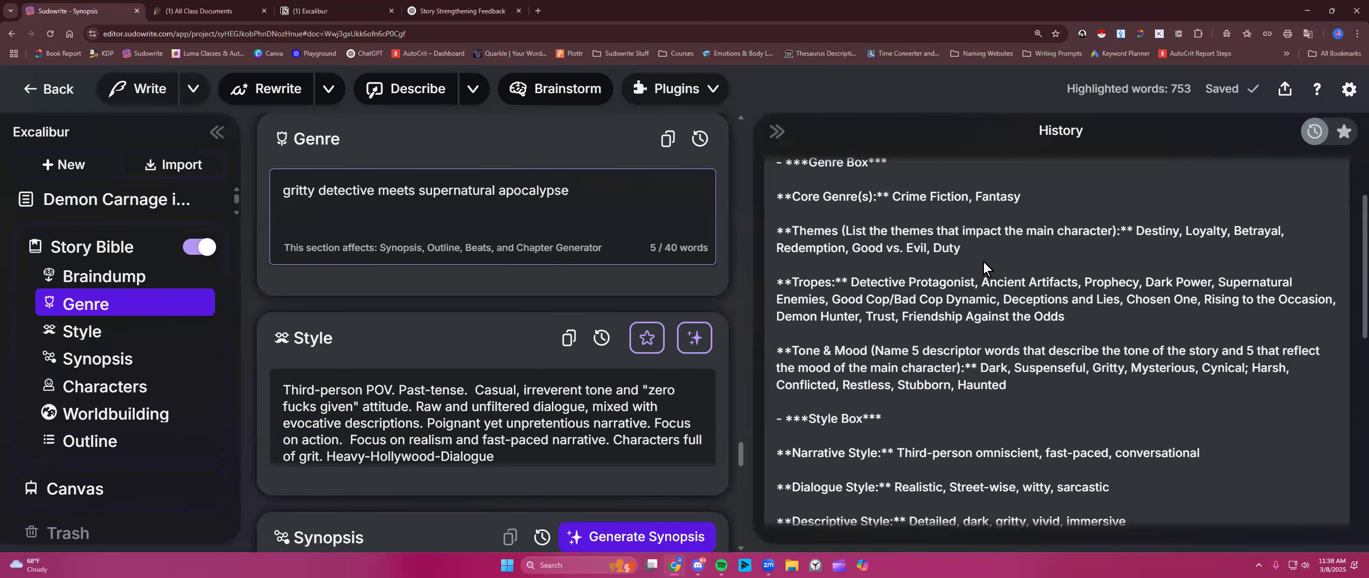
left_click(1162, 214)
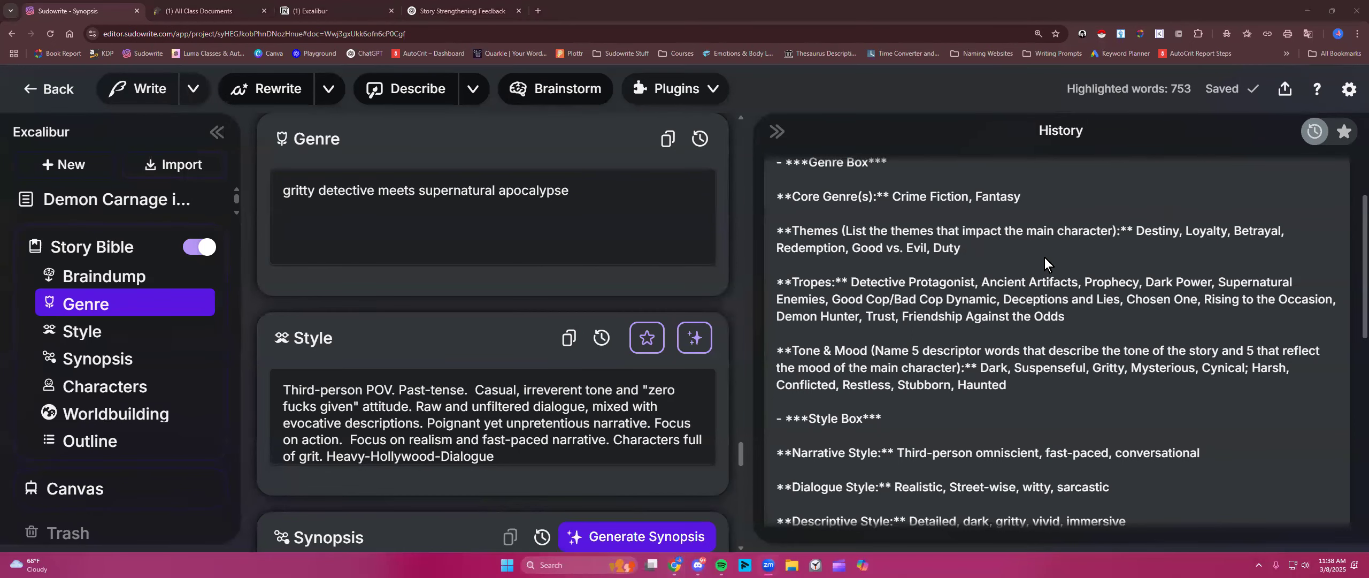
scroll(1045, 257, "down", 1)
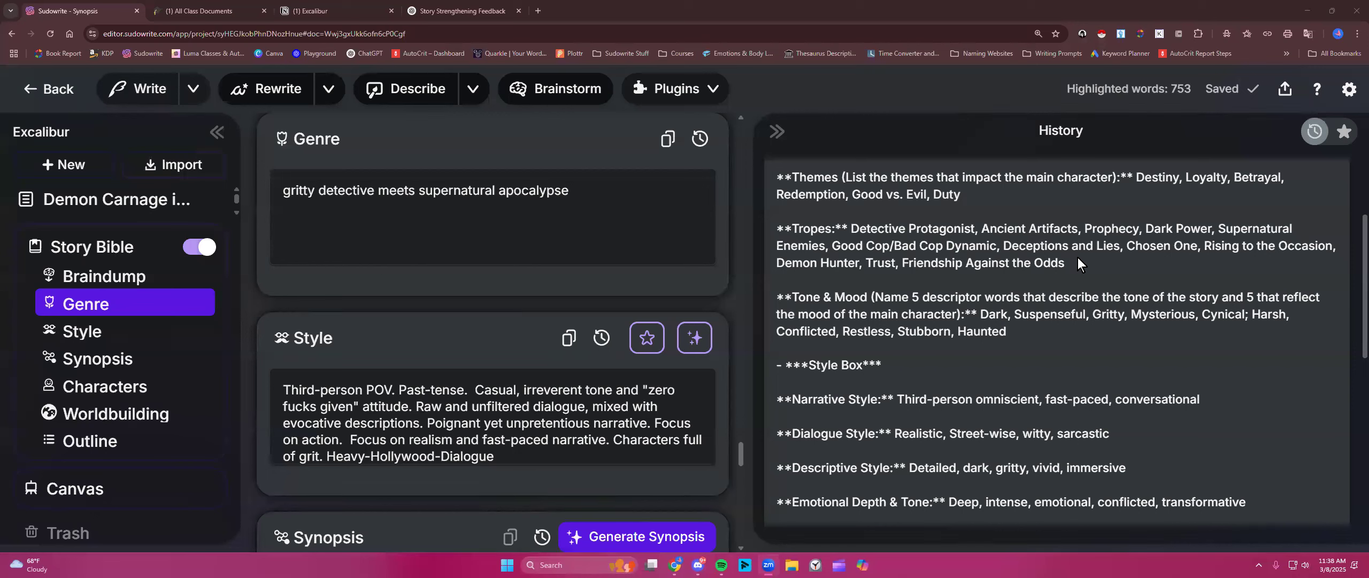
left_click_drag(1219, 228, 996, 245)
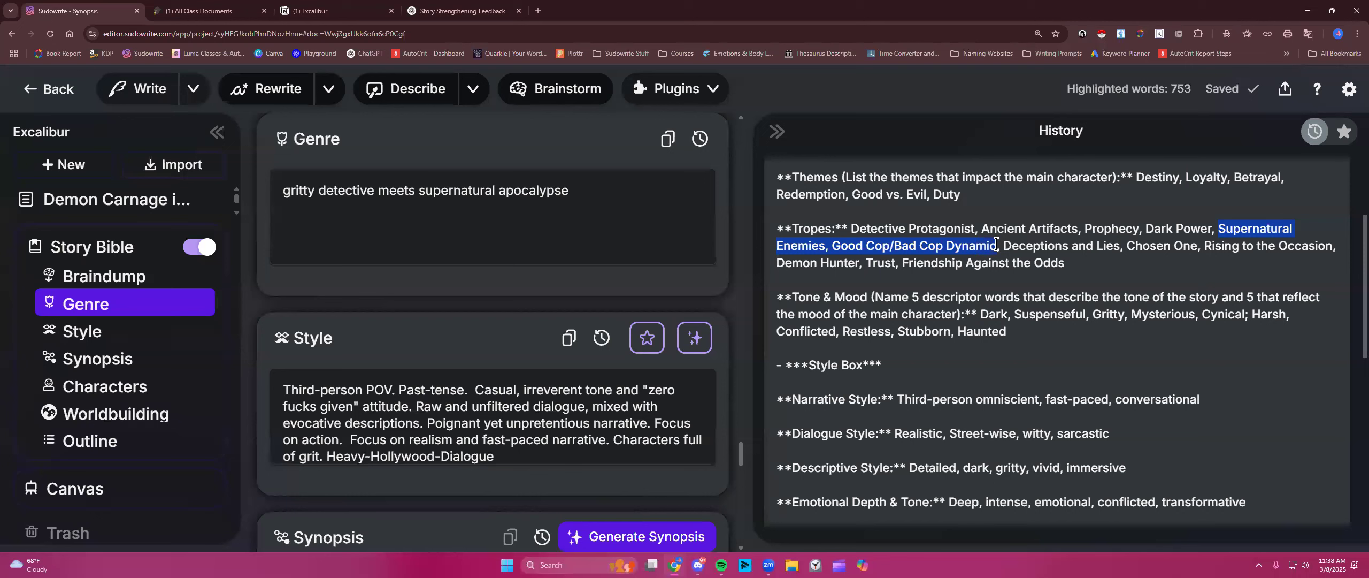
right_click(988, 244)
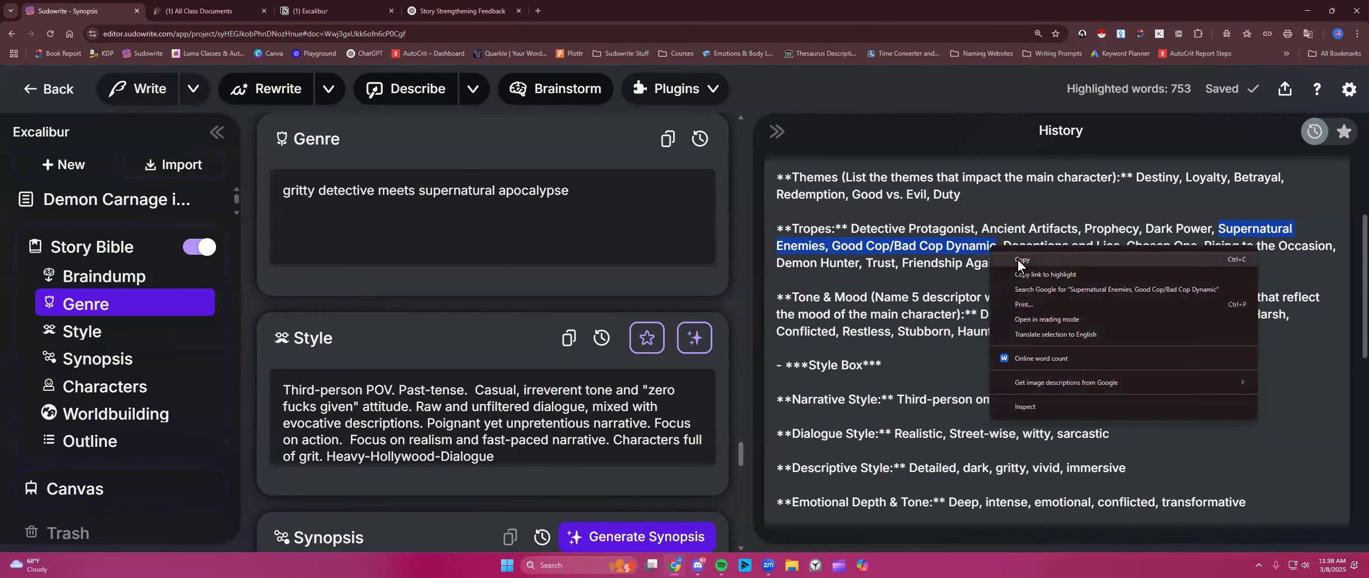
left_click(1018, 261)
- Paste the copied tropes on a new line above "gritty detective meets supernatural apocalypse" in the Story Bible's Genre box
left_click(594, 198)
left_click(282, 190)
key("Return")
right_click(304, 186)
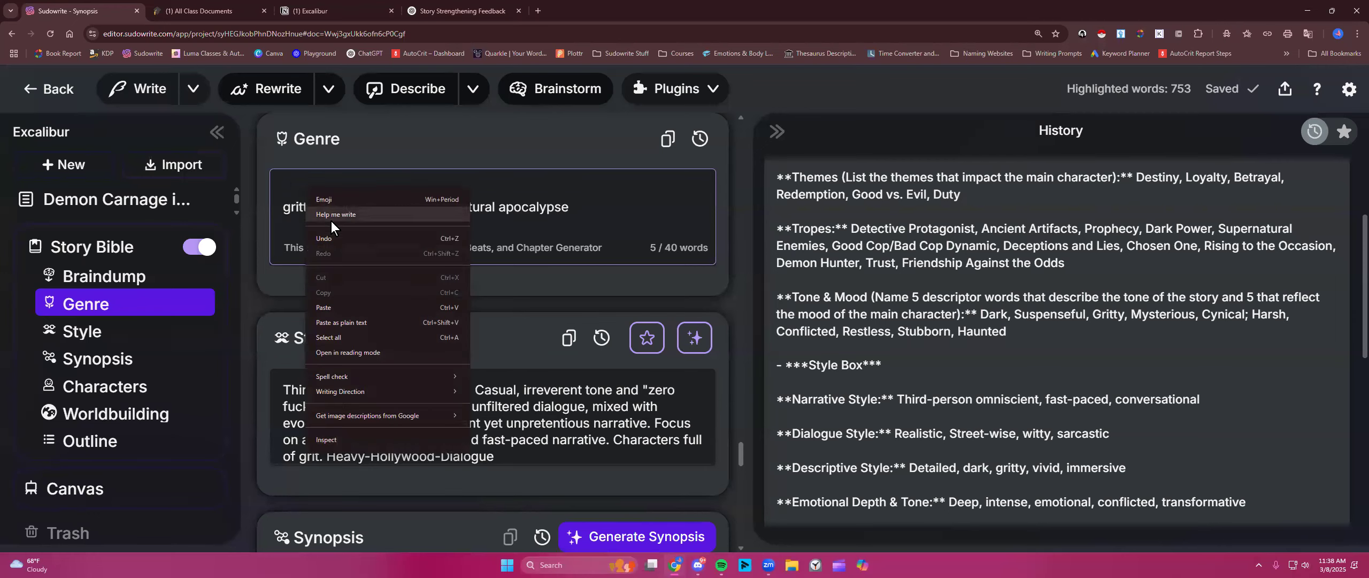
left_click(352, 312)
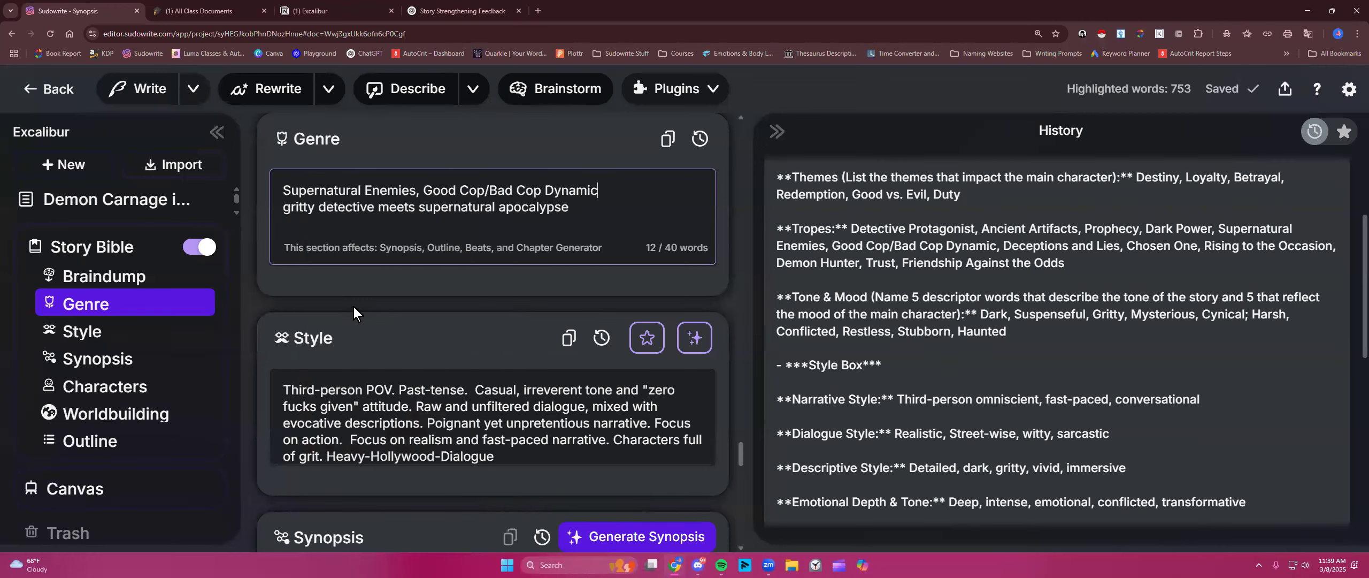
- Collapse the History pane and put a blank line between the tropes and the tagline in the Genre box
left_click(776, 132)
scroll(678, 257, "up", 1)
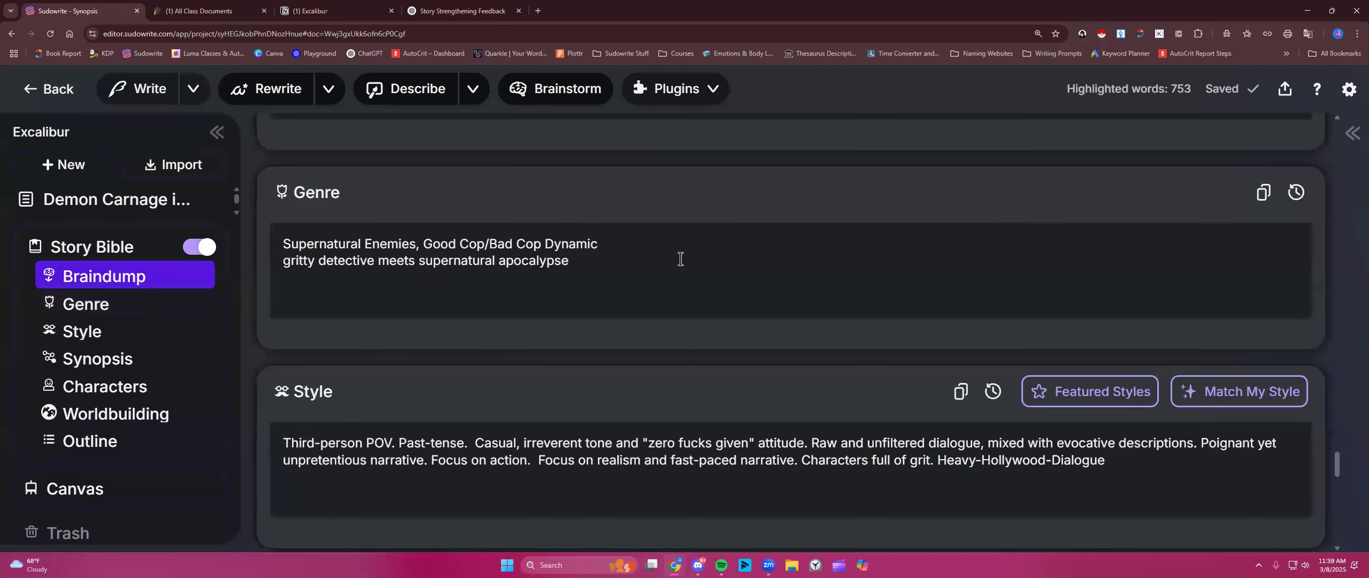
left_click(625, 245)
left_click_drag(422, 242, 610, 242)
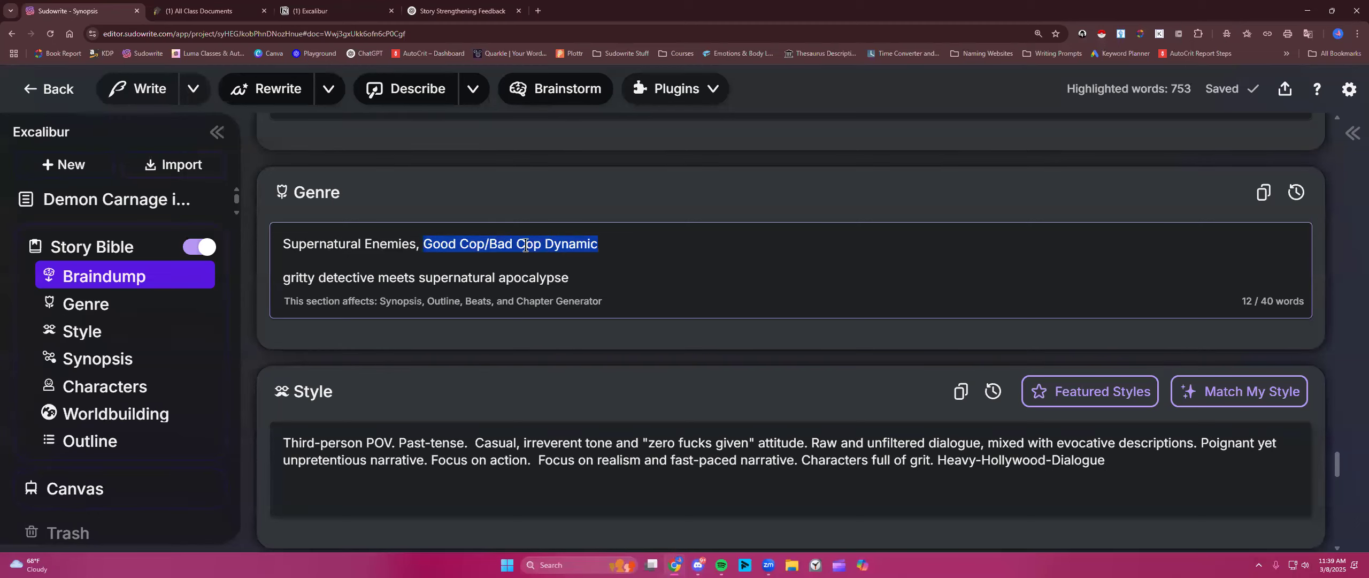
left_click(646, 246)
- Change the Style box's narration to "First-person POV. Present-tense." and highlight "Heavy-Hollywood-Dialogue" at its end
scroll(636, 276, "down", 2)
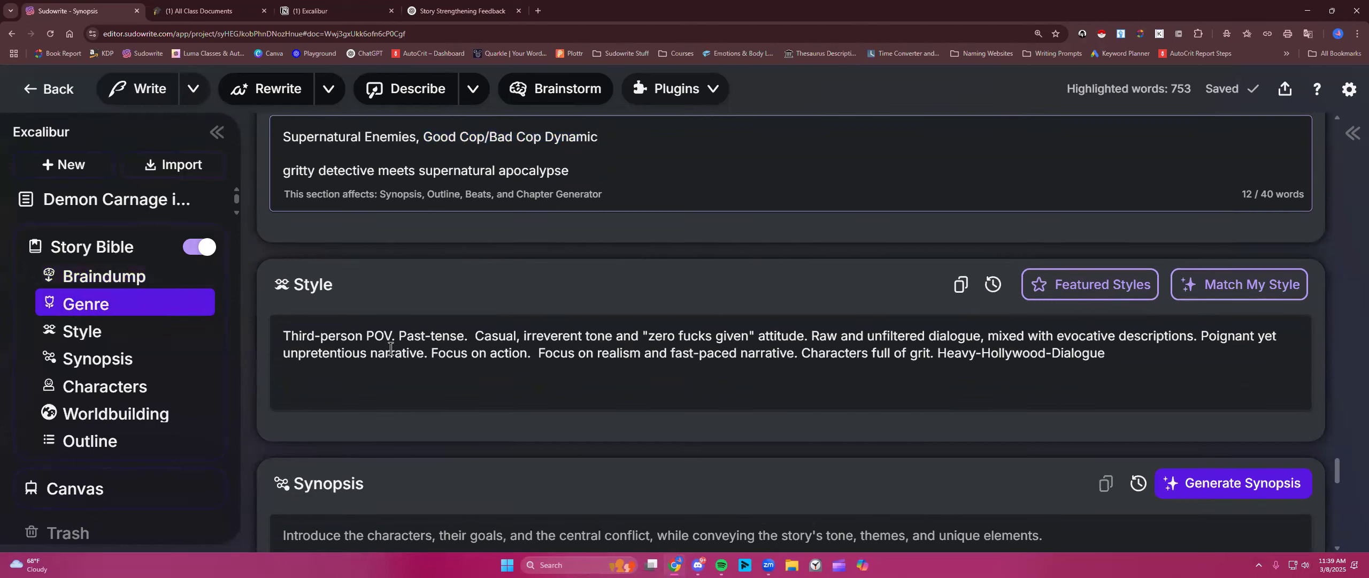
double_click(304, 333)
type("First")
double_click(406, 336)
type("Present")
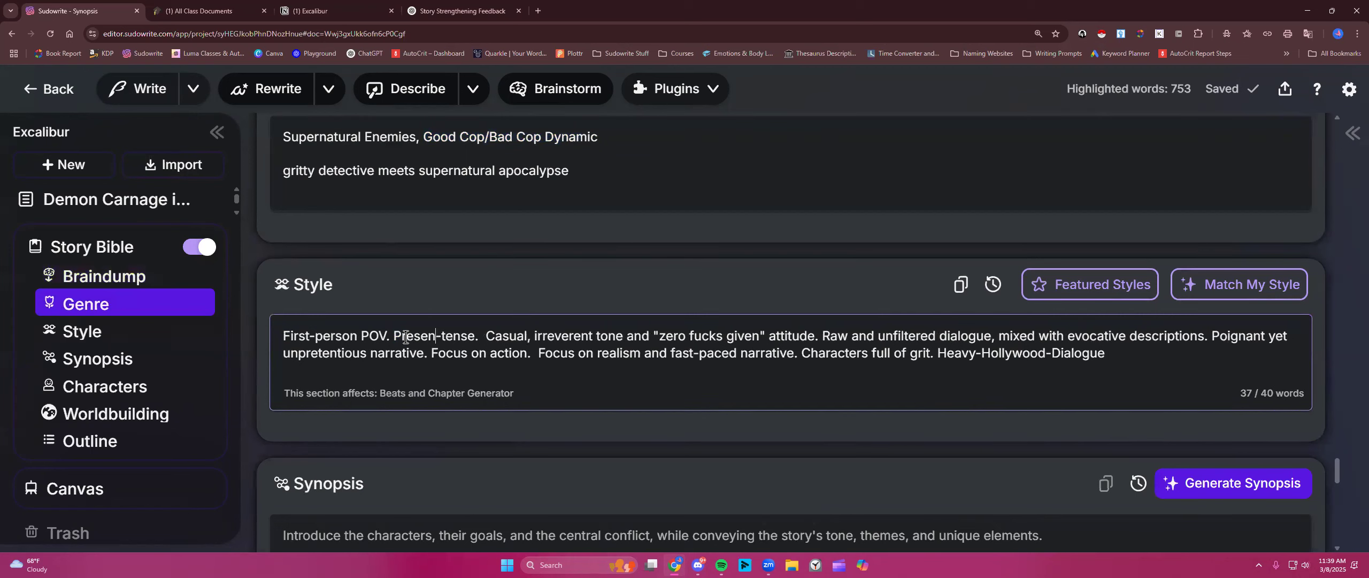
left_click_drag(935, 354, 1113, 352)
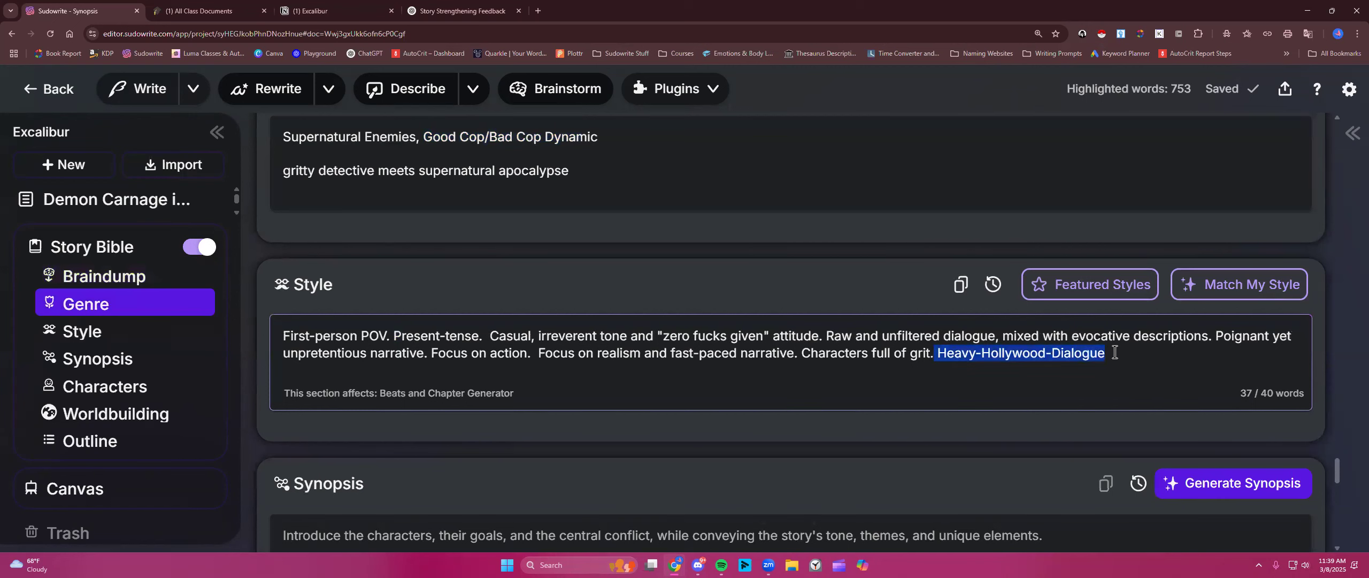
left_click(1115, 352)
- Generate the Story Bible's synopsis from the braindump, genre and style entries
scroll(661, 369, "down", 4)
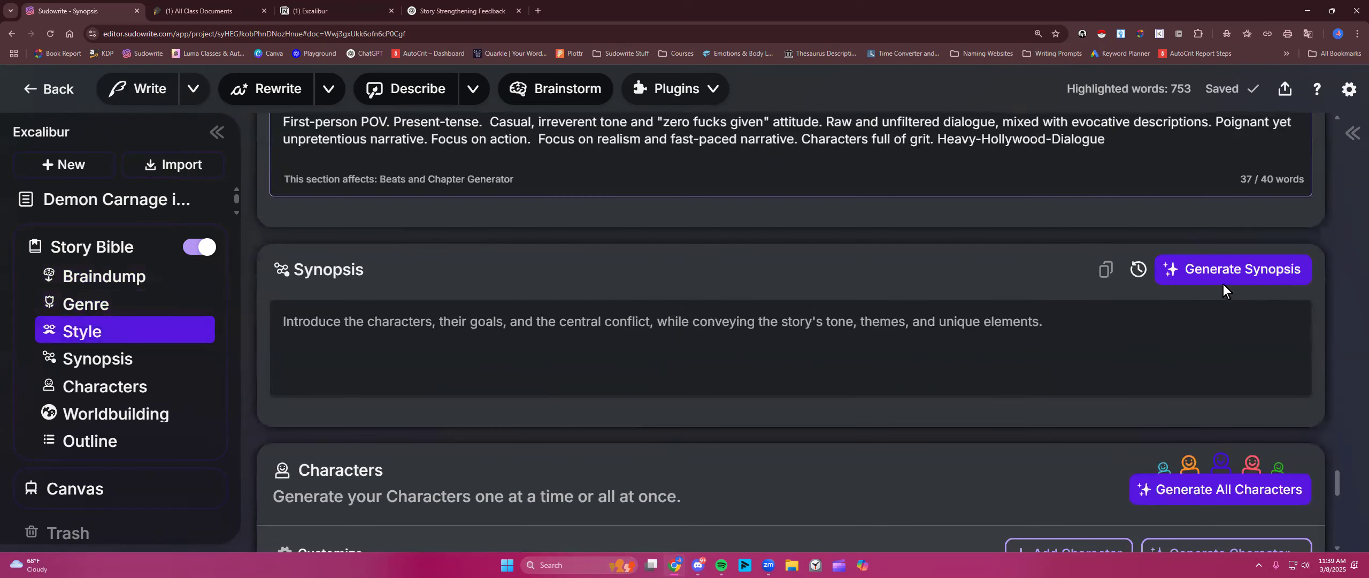
left_click(1217, 274)
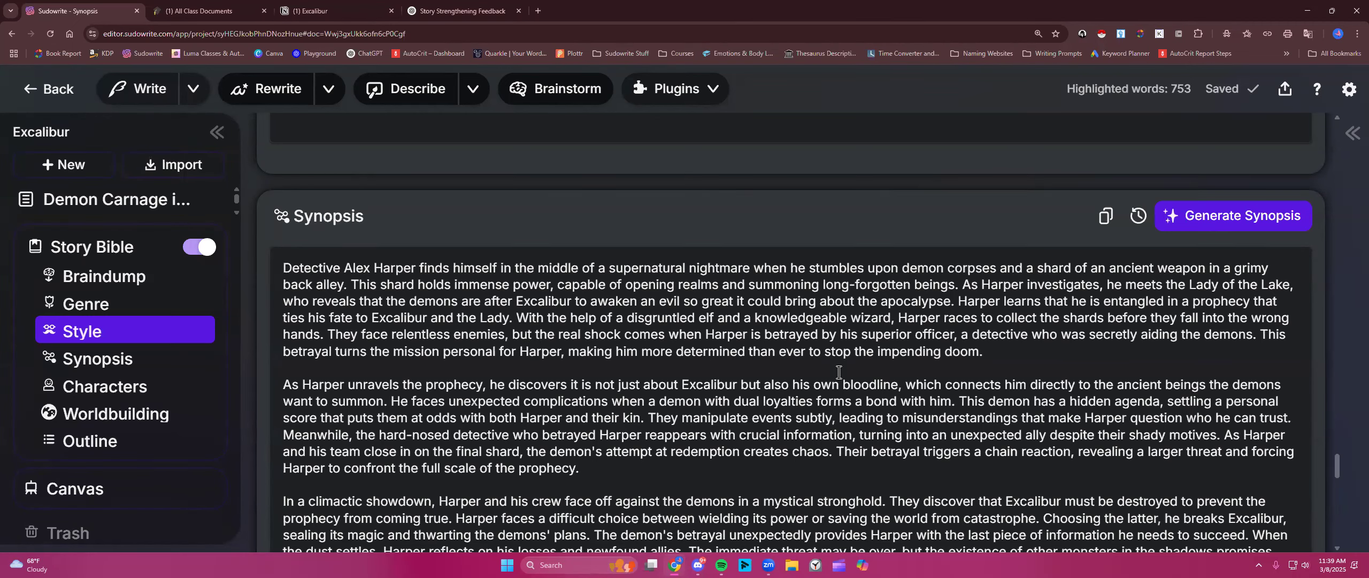
scroll(839, 372, "down", 1)
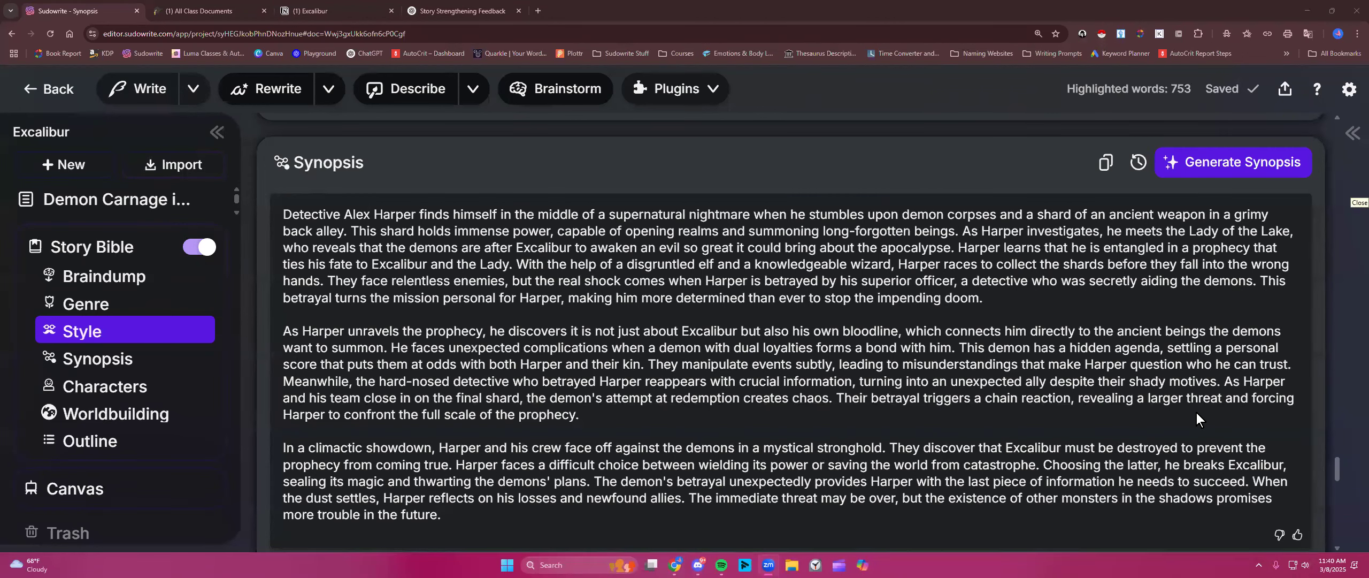
- Review the generated synopsis, highlighting how the detective is named in its opening sentence
left_click_drag(344, 214, 417, 211)
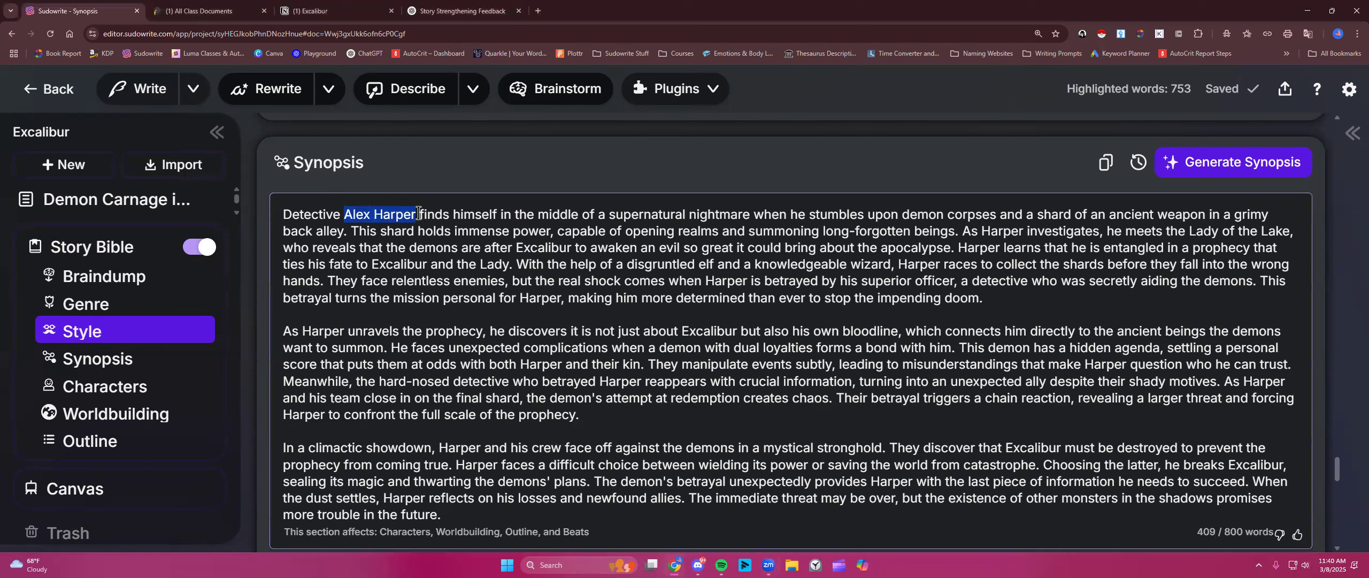
left_click(414, 209)
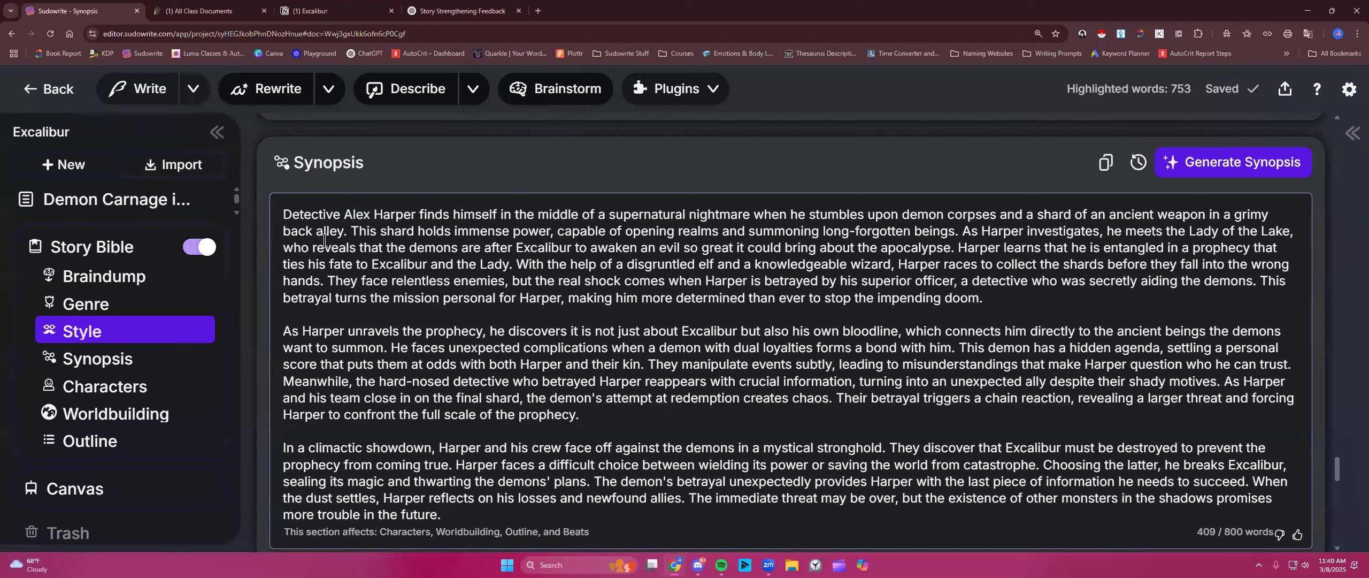
left_click_drag(283, 214, 416, 215)
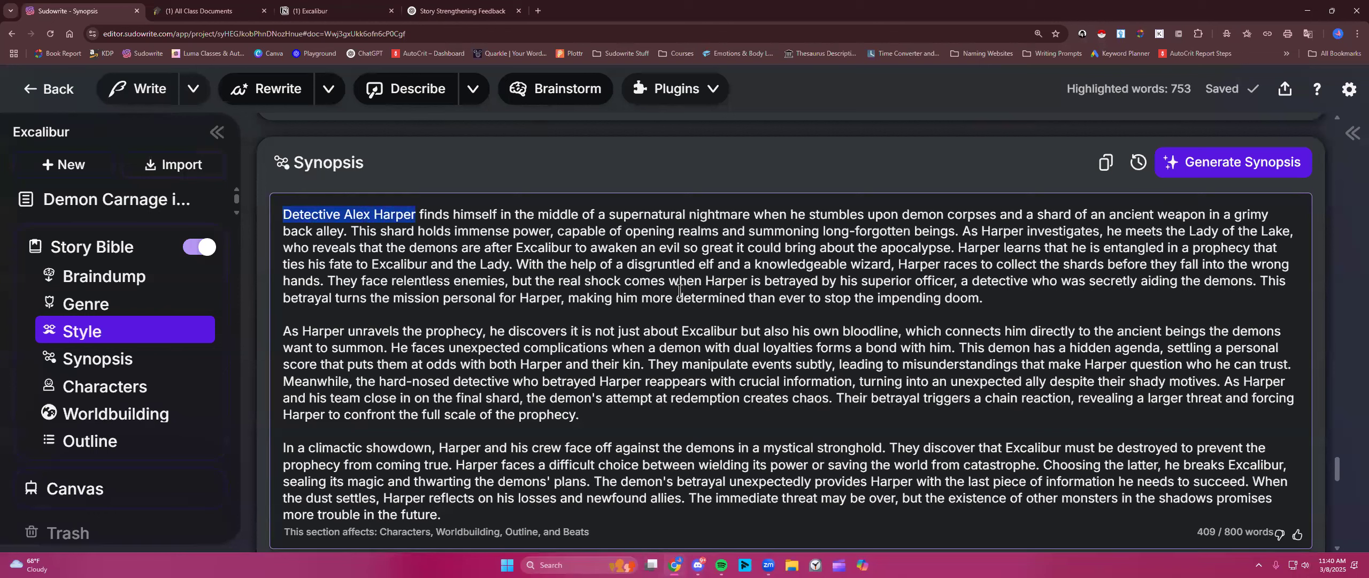
left_click(401, 214)
double_click(402, 214)
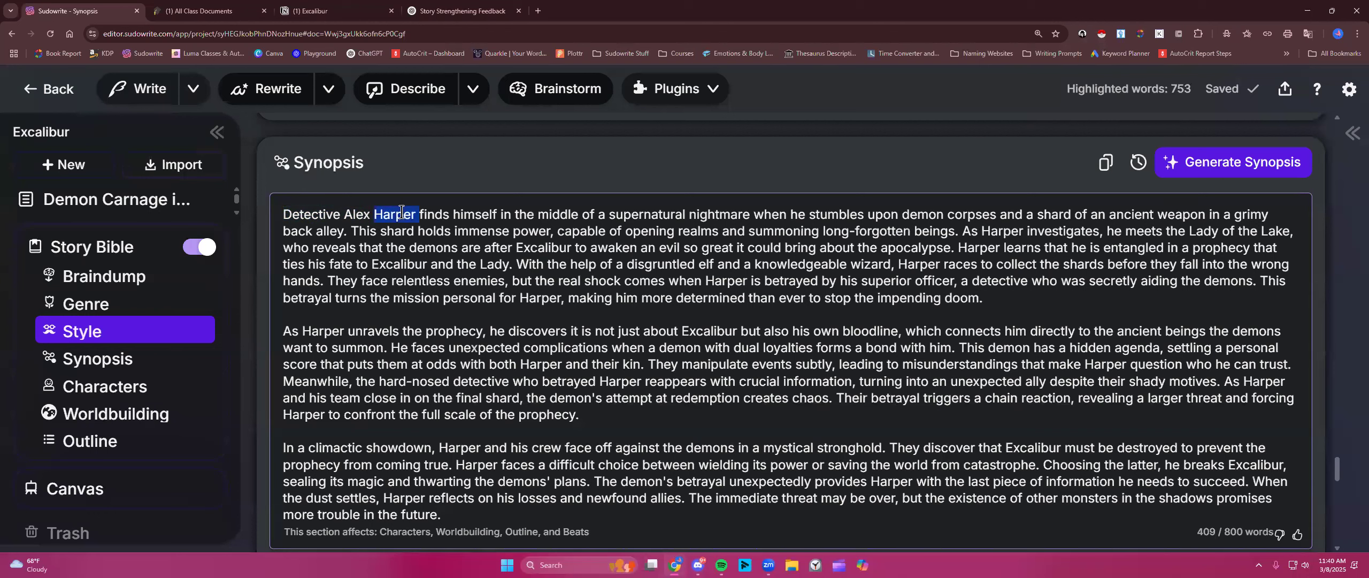
left_click(598, 416)
scroll(598, 413, "down", 1)
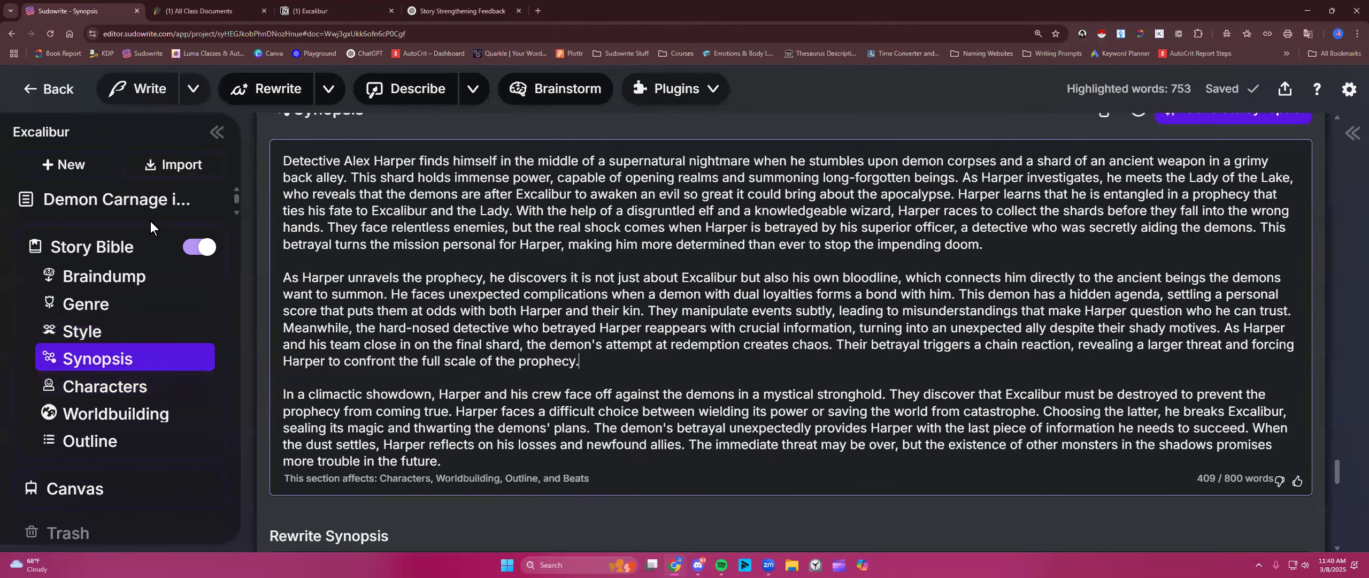
- Open the To Flesh Out document and select the text of the World-Building suggestion
mouse_move(144, 199)
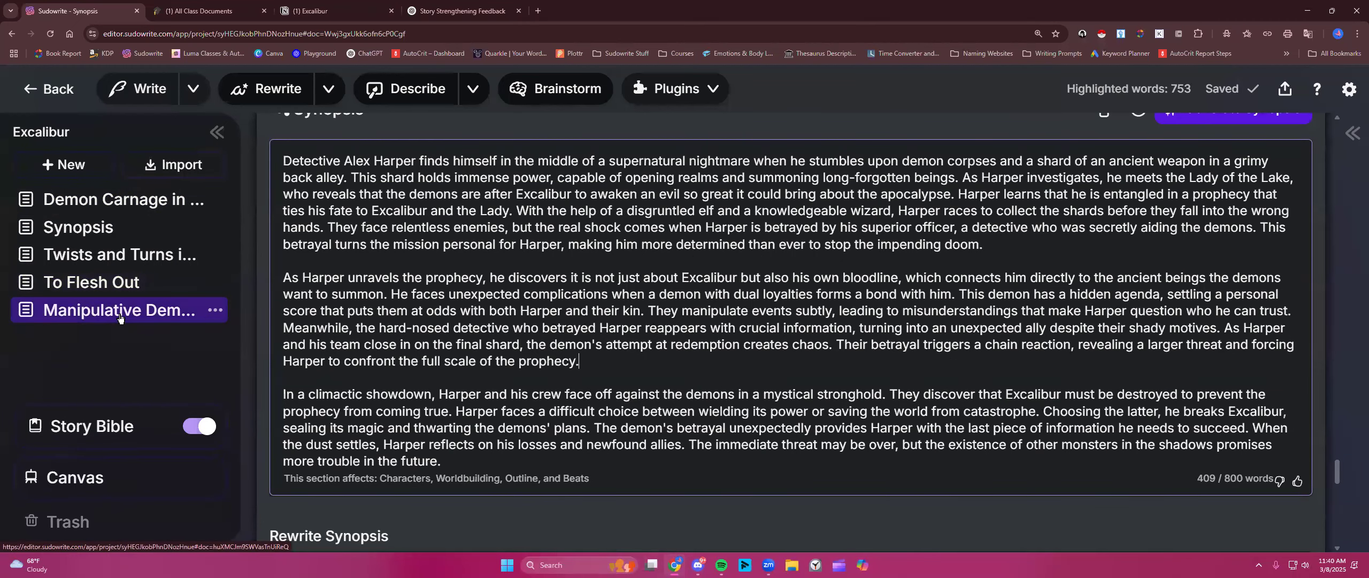
left_click(117, 289)
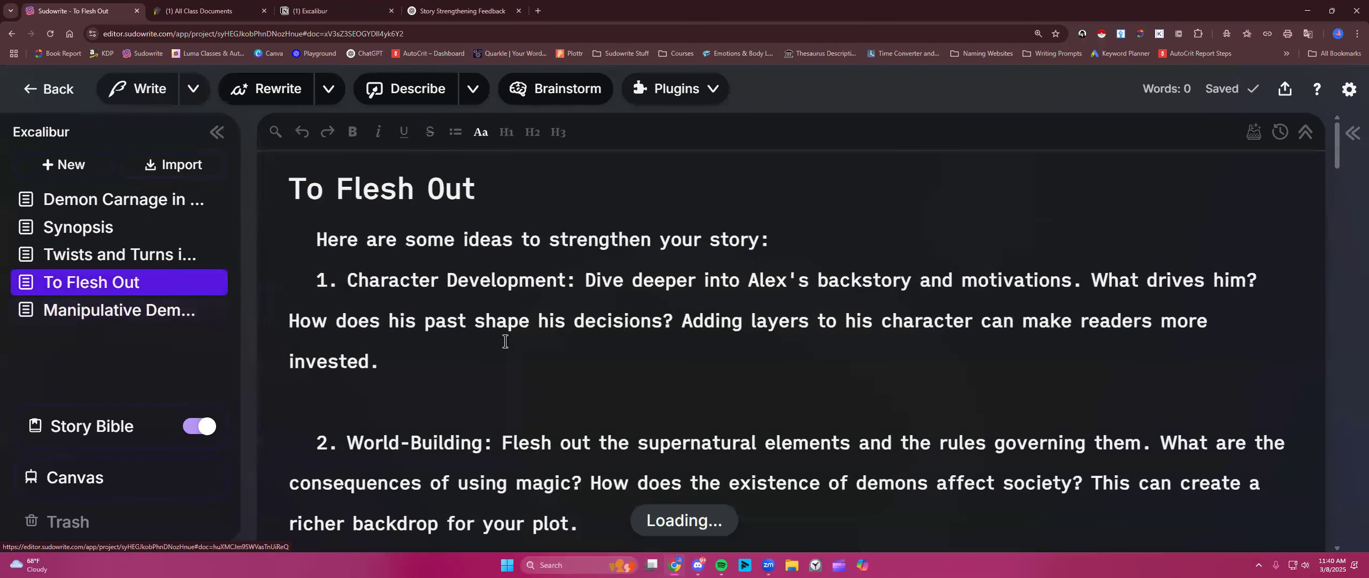
scroll(506, 353, "down", 3)
scroll(506, 353, "down", 1)
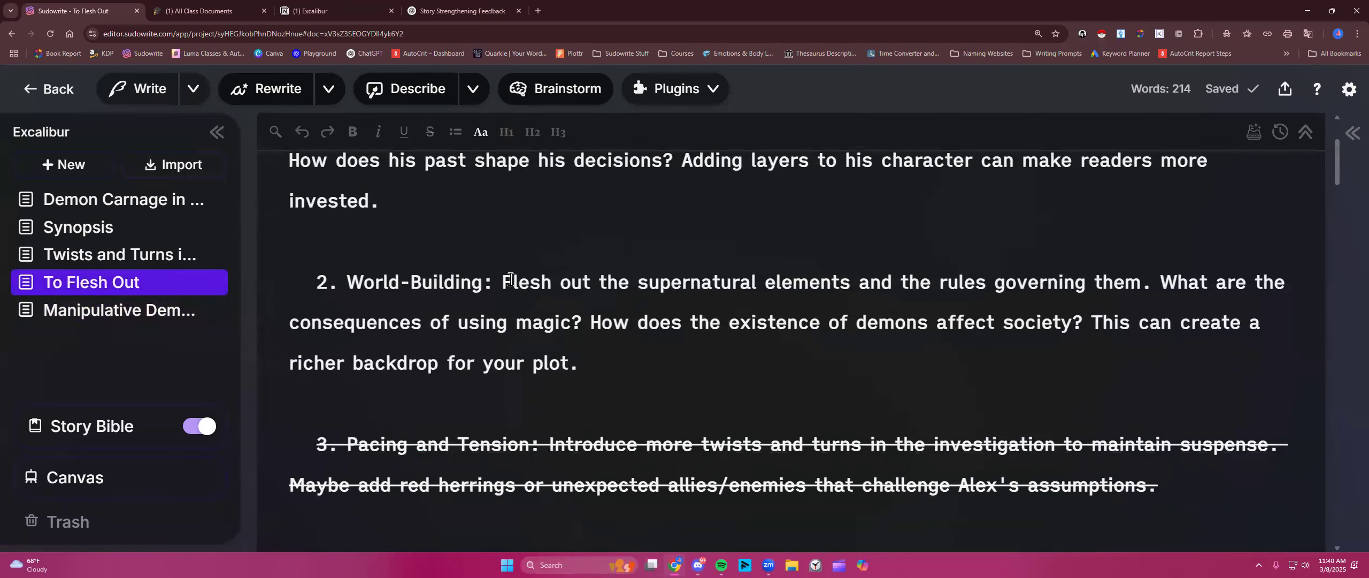
left_click_drag(501, 277, 588, 362)
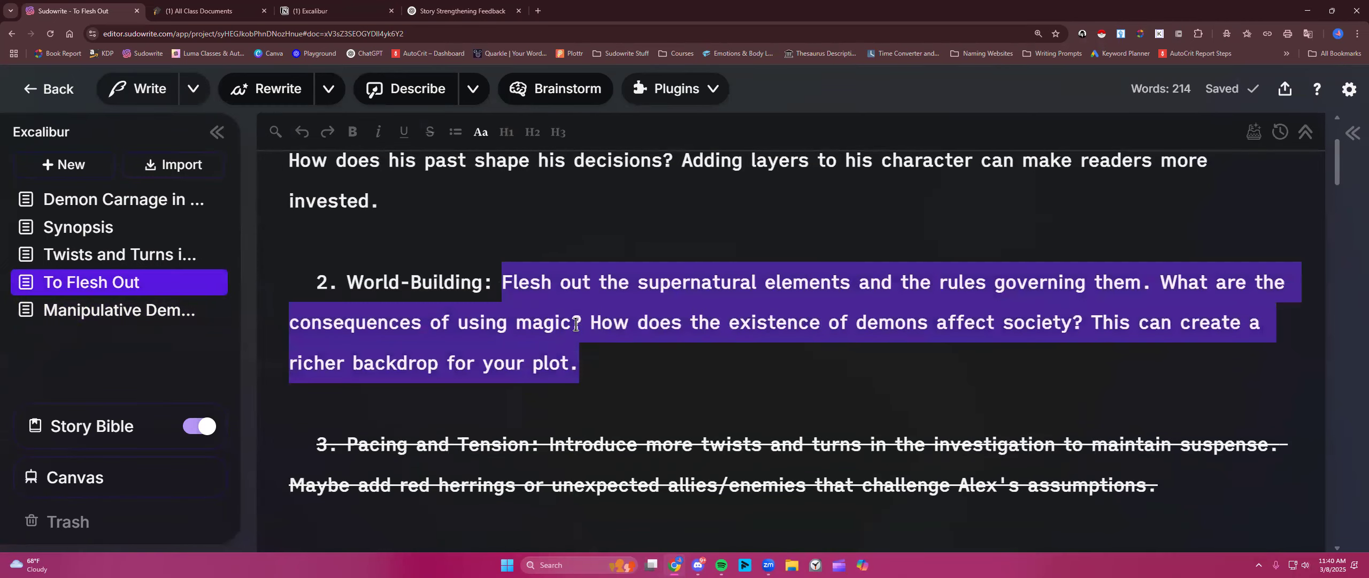
right_click(576, 313)
left_click(635, 491)
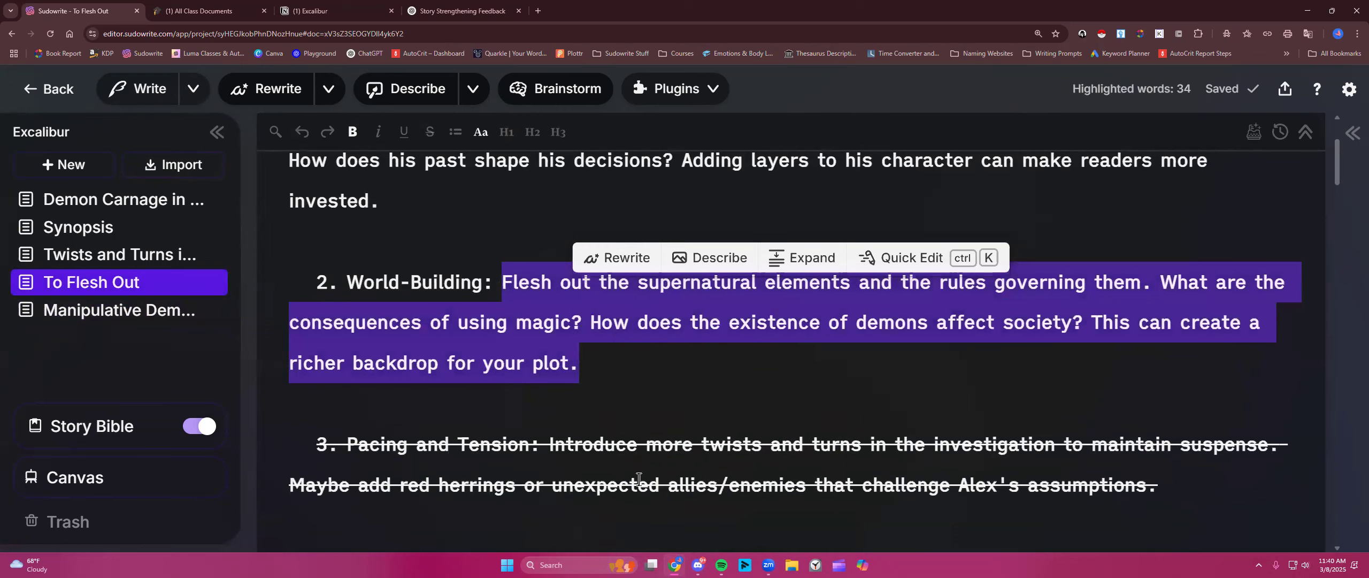
- Reselect and copy the World-Building suggestion, then go to the Story Bible's Worldbuilding section
left_click(751, 325)
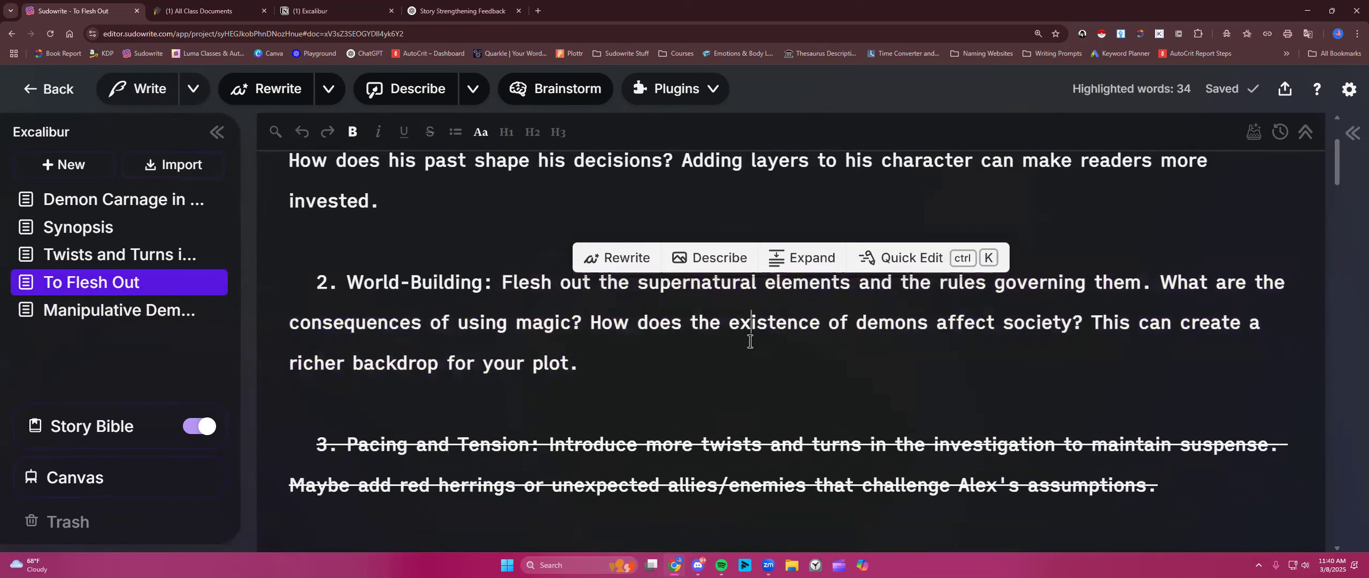
left_click_drag(503, 278, 603, 367)
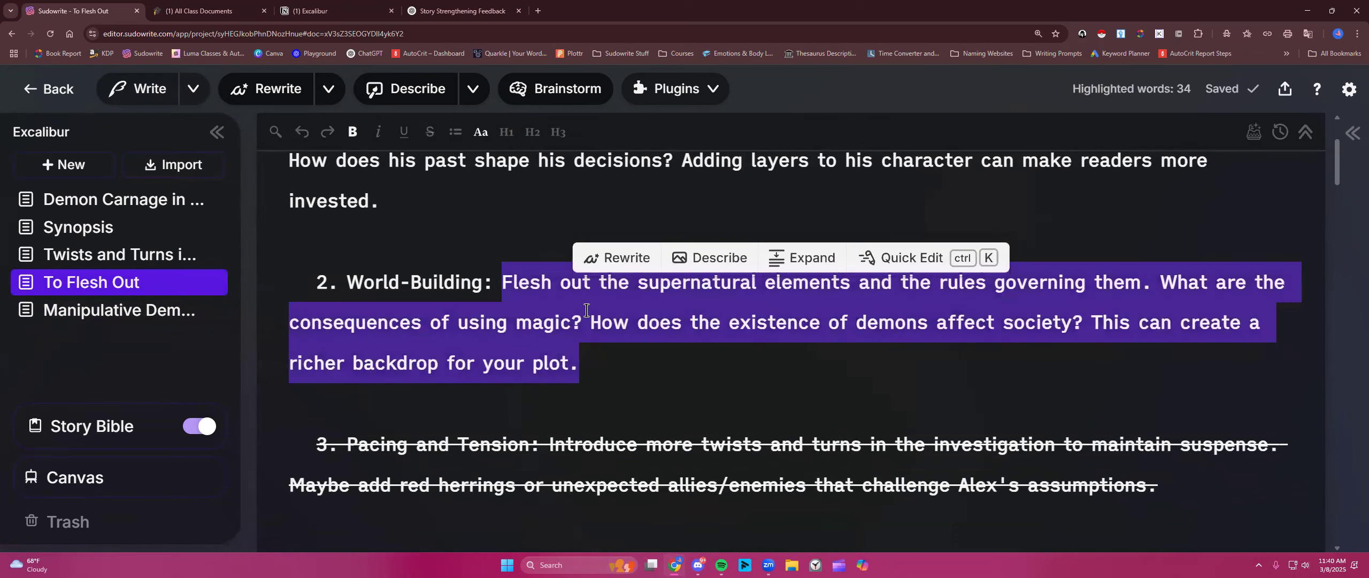
right_click(622, 299)
left_click(134, 426)
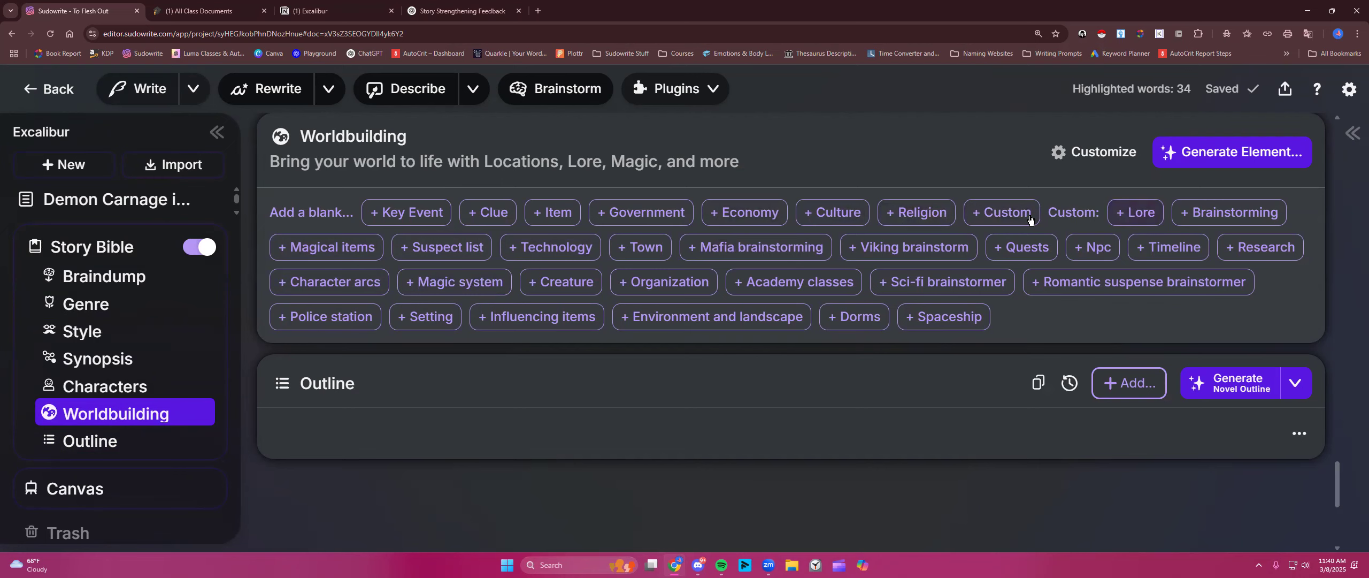
left_click(1013, 219)
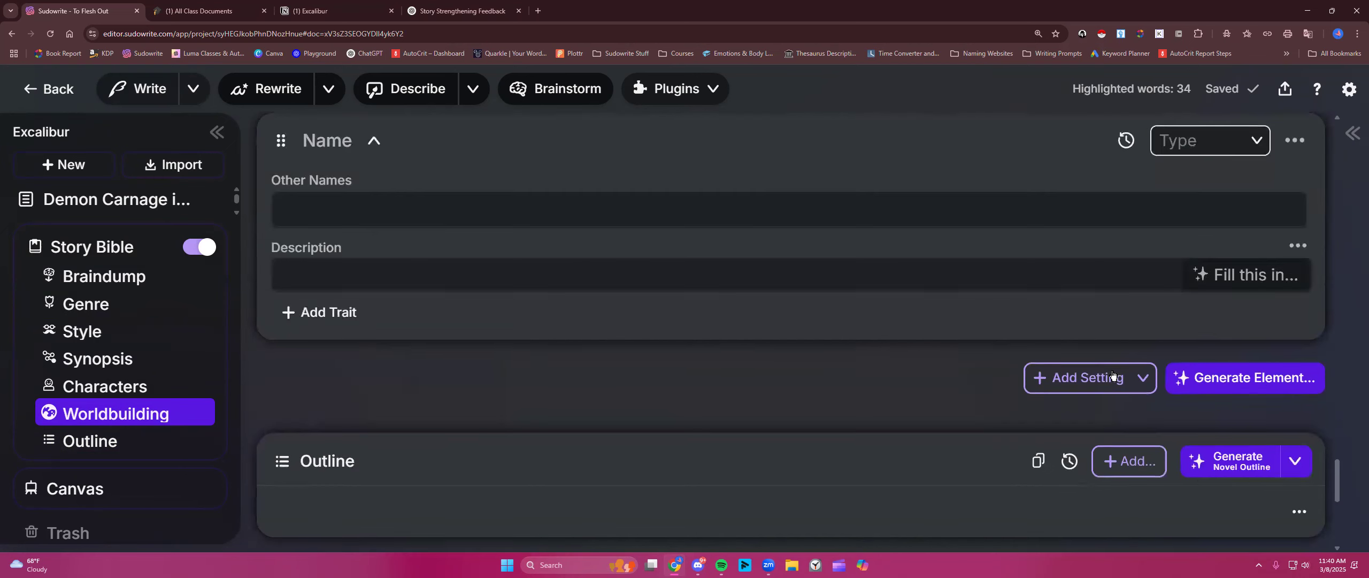
scroll(1033, 356, "up", 1)
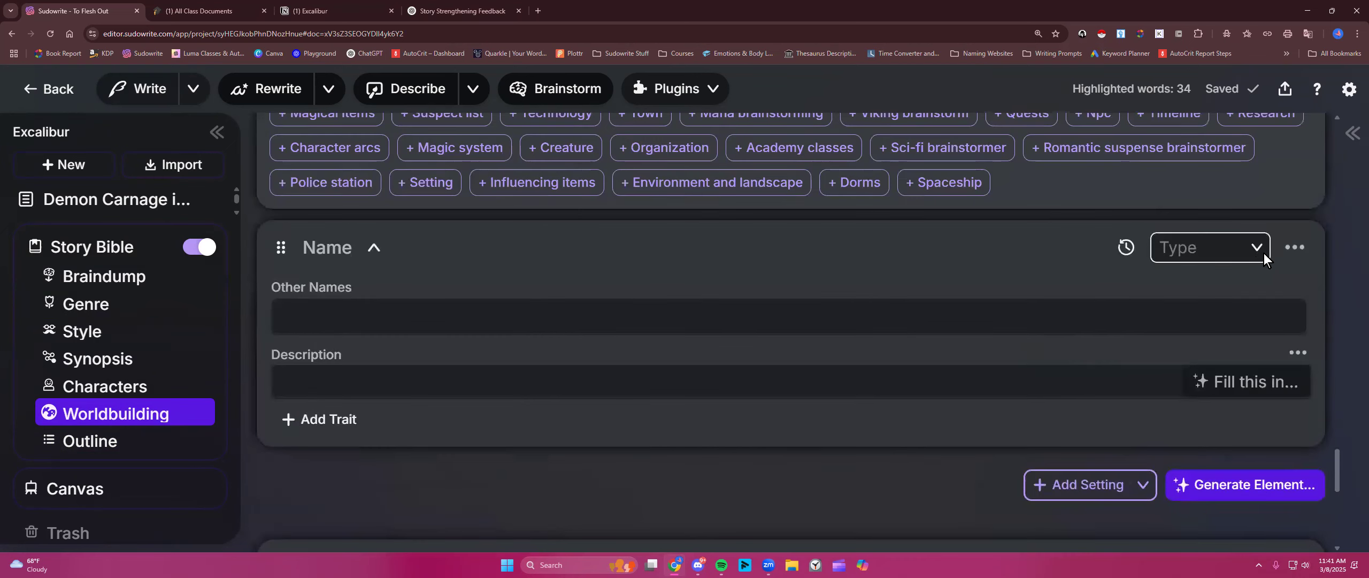
left_click(1295, 246)
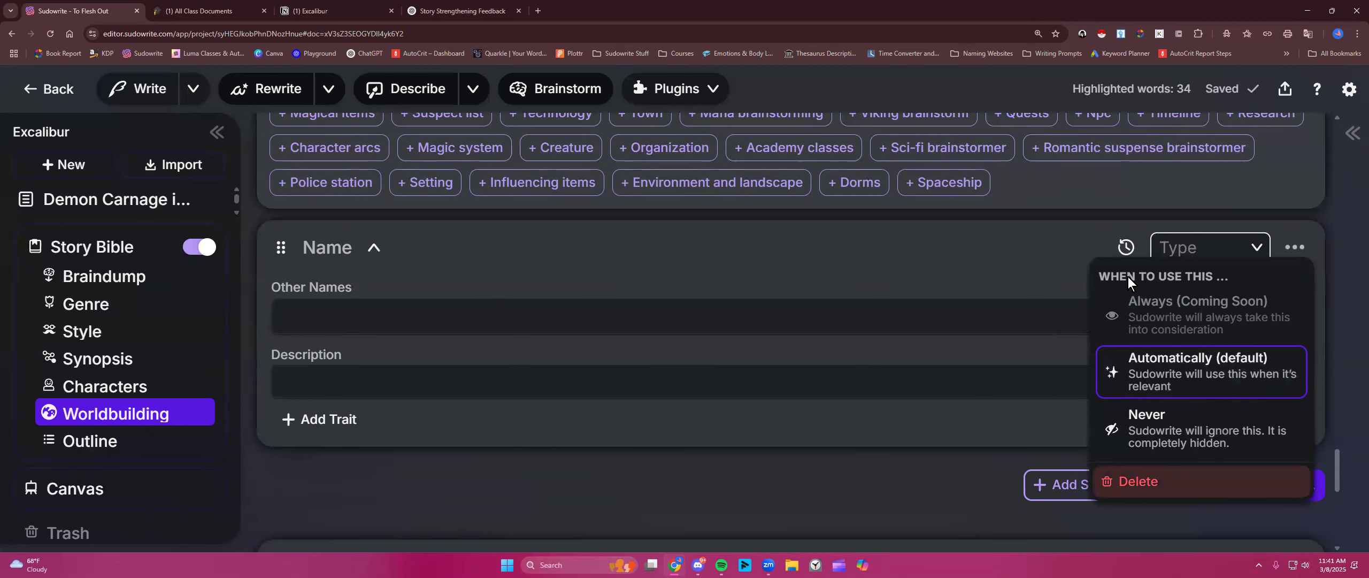
left_click(1133, 473)
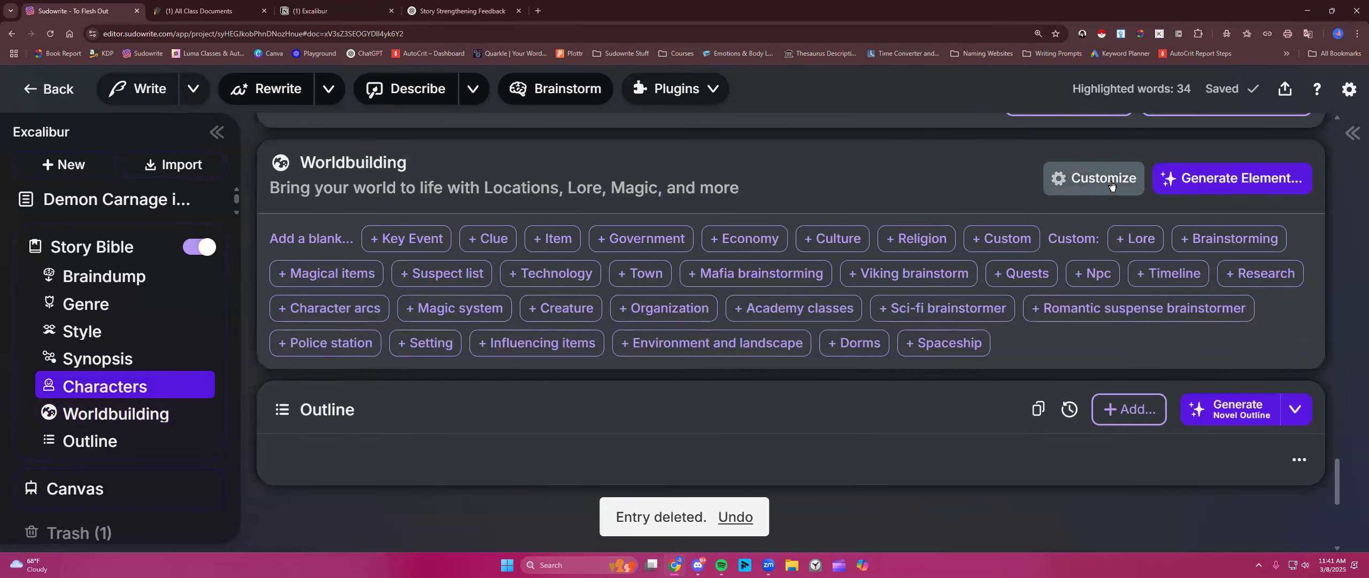
- Create a new worldbuilding type named "Demon Magic" in the worldbuilding customization settings
left_click(1115, 185)
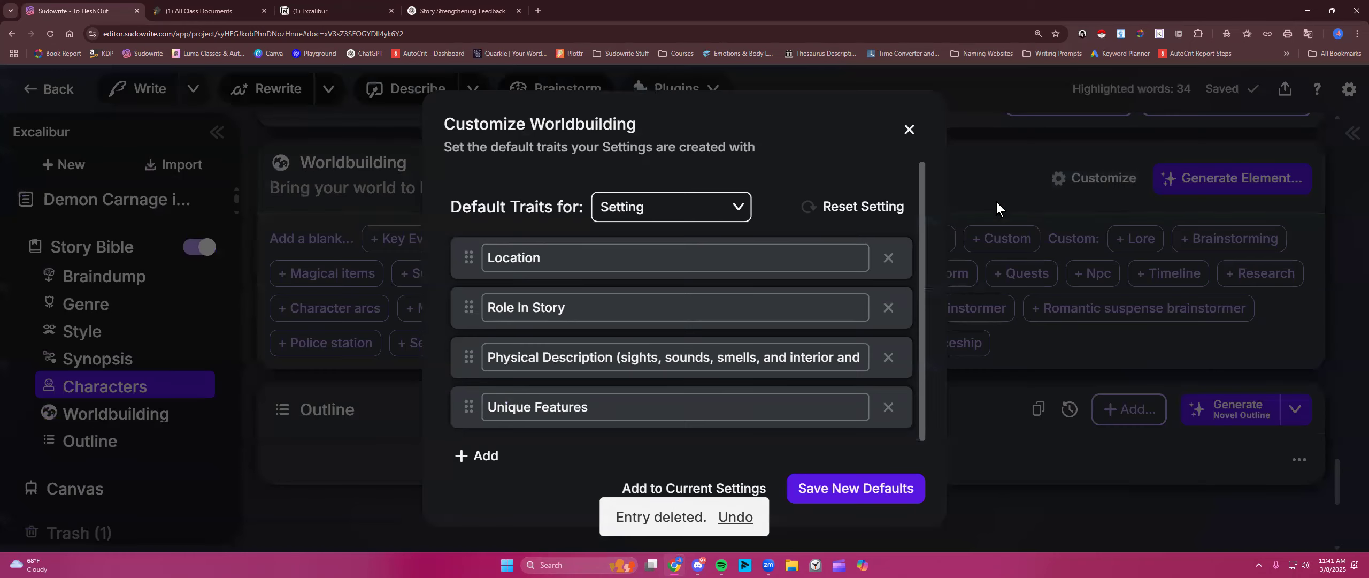
left_click(740, 208)
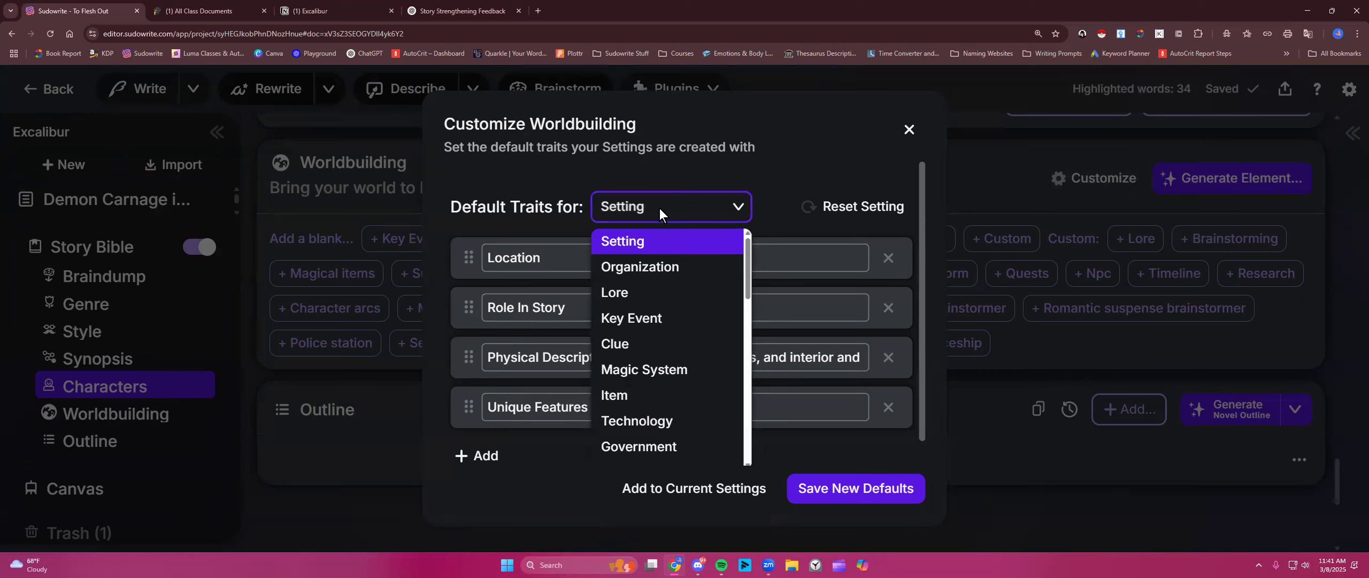
type("Demon ")
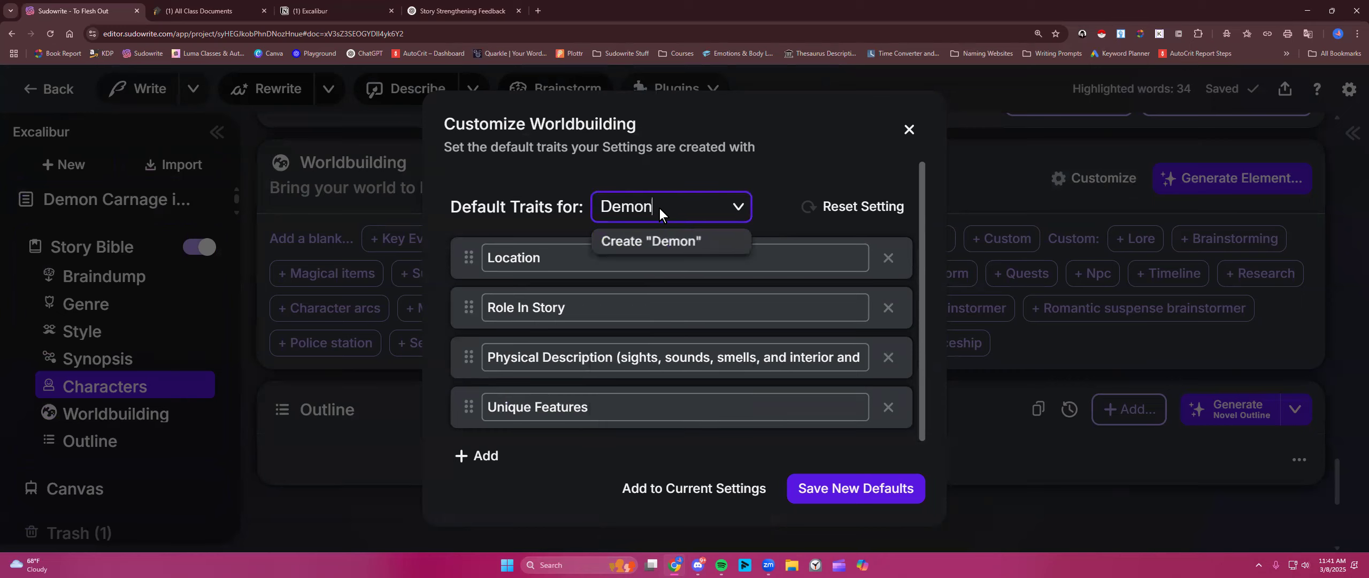
type("Magic")
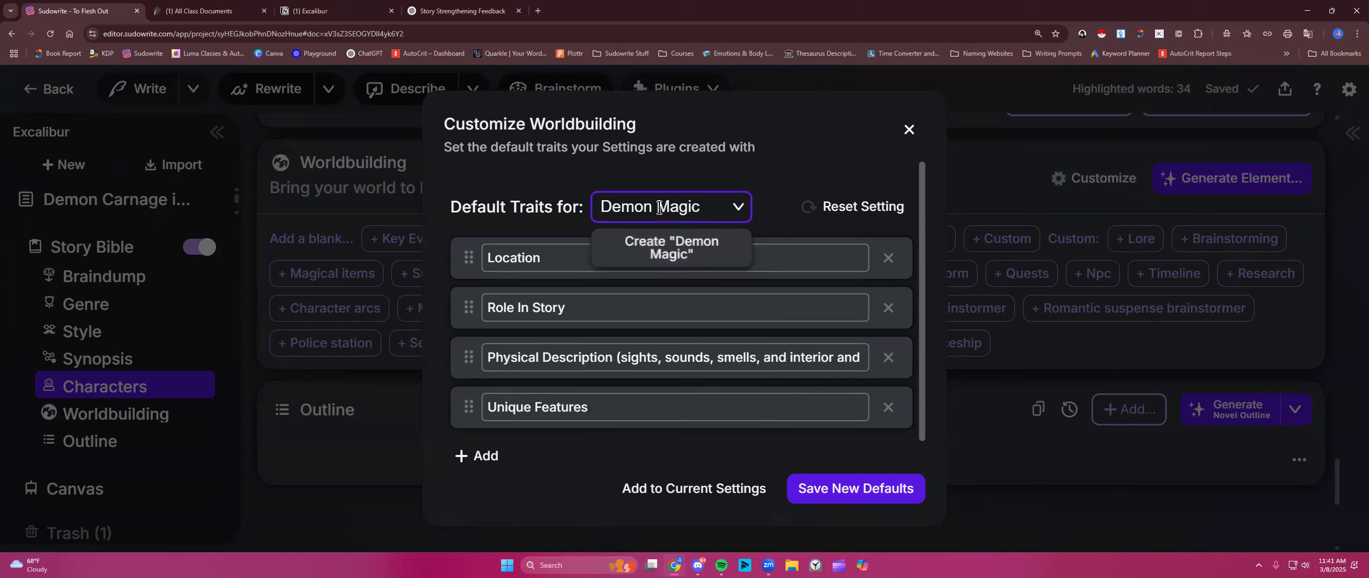
left_click(674, 247)
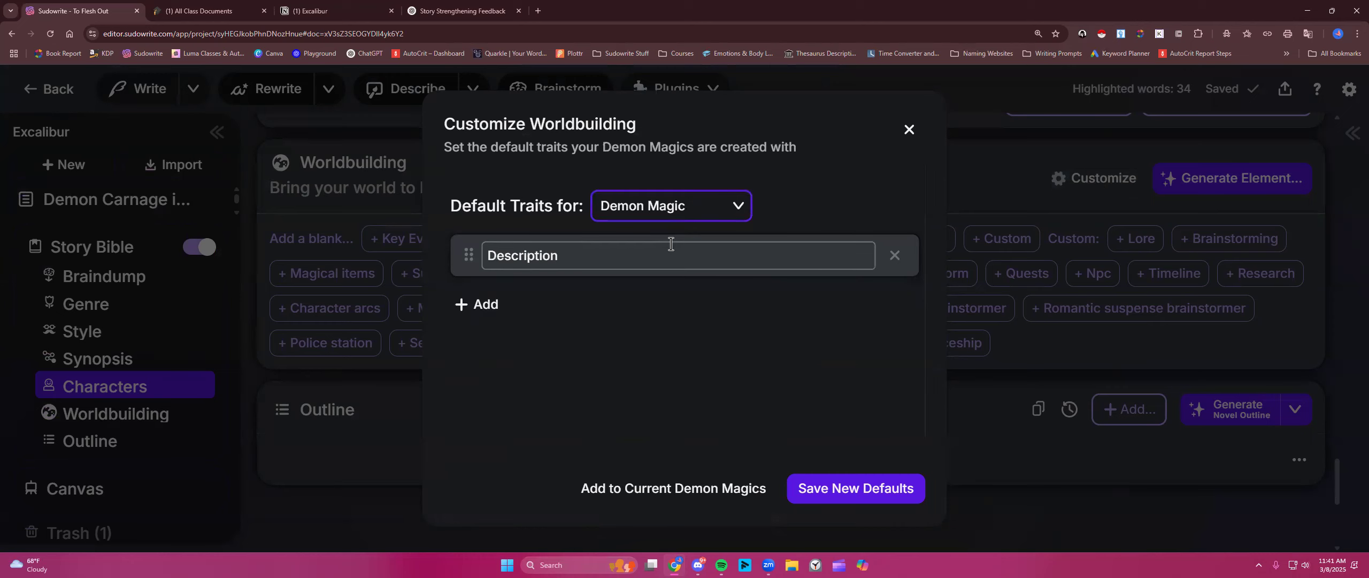
- Add two blank traits and replace the Description trait with the copied World-Building suggestion, trimmed after the question about demons affecting society
left_click(489, 305)
left_click(482, 354)
left_click(534, 257)
double_click(534, 258)
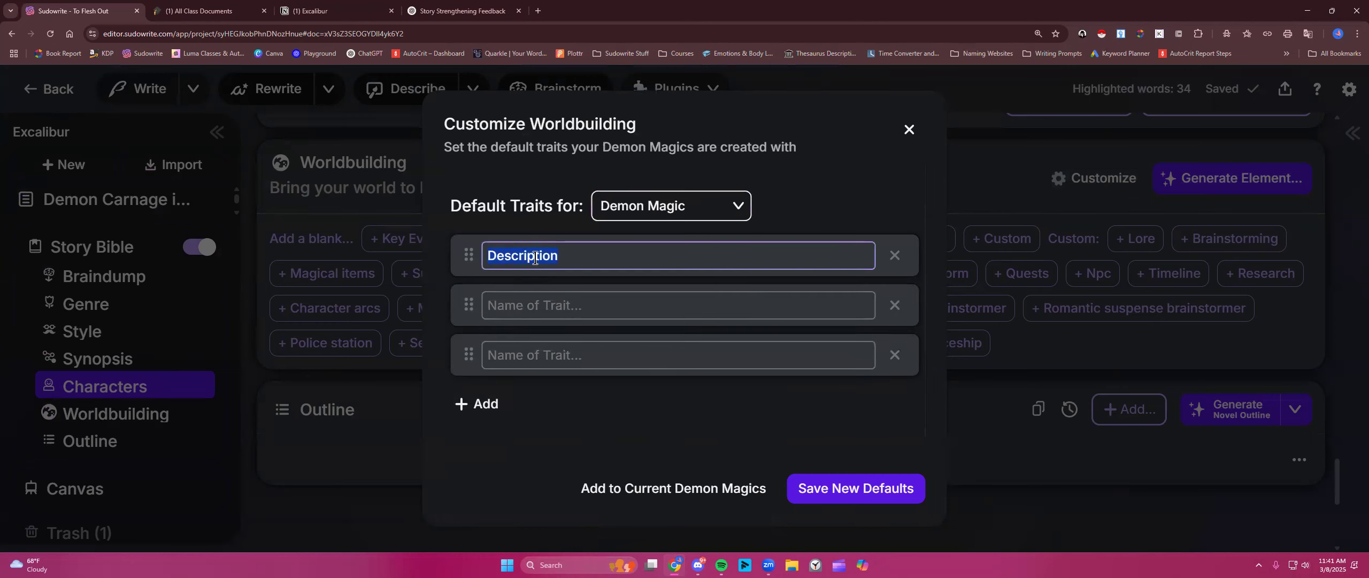
right_click(534, 258)
left_click(577, 311)
left_click_drag(582, 255, 873, 247)
key("BackSpace")
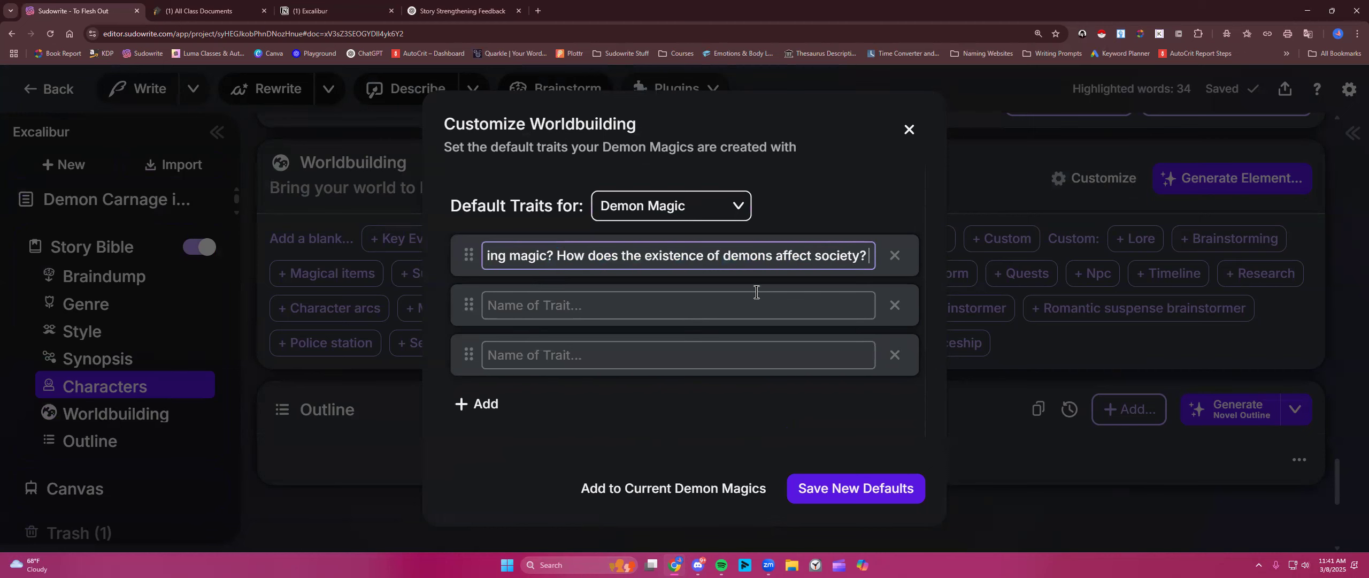
- Move the question "How does the existence of demons affect society?" from the first trait into the second trait
left_click_drag(557, 253, 870, 253)
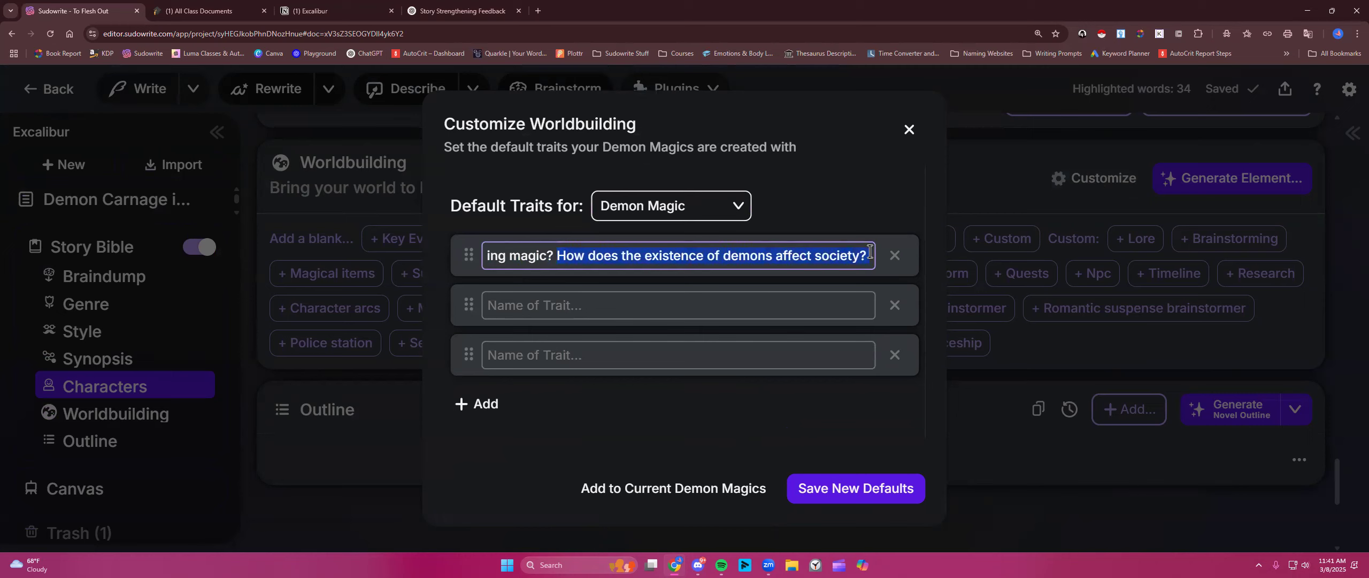
right_click(828, 250)
left_click(857, 283)
left_click(569, 307)
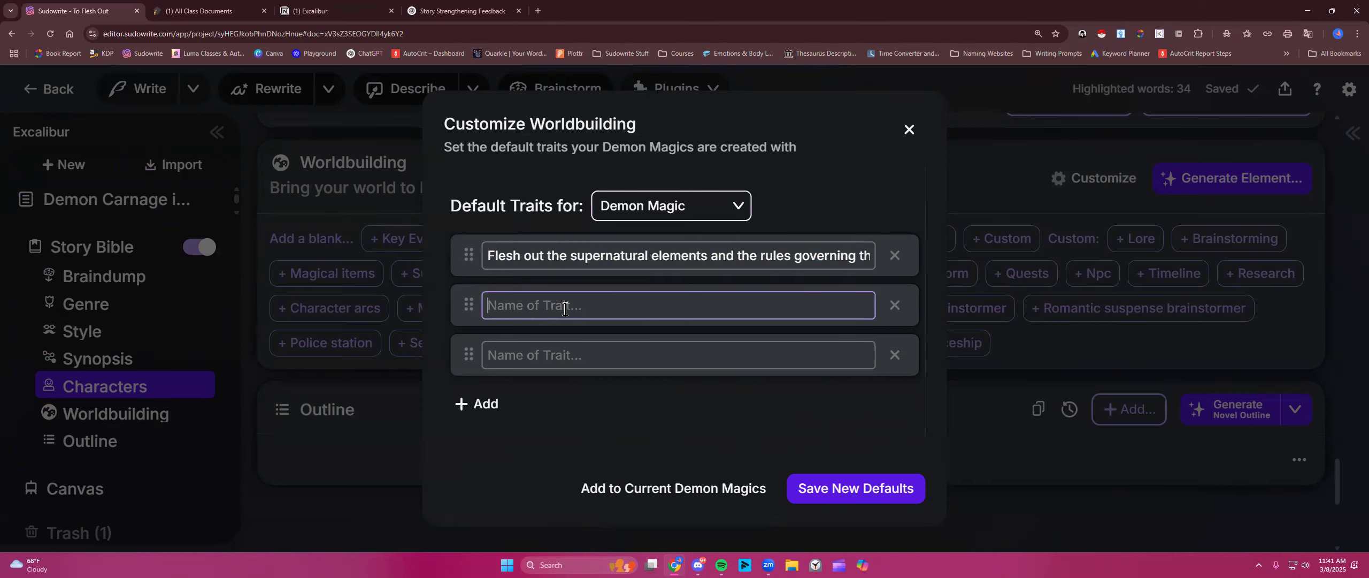
right_click(568, 307)
left_click(613, 175)
- Reword the first trait so its opening sentence ends with "the rules governing the demons"
left_click(606, 251)
left_click(753, 252)
key("Right")
key("Right")
key("Right")
key("Right")
key("Right")
key("Right")
key("Right")
key("Right")
key("Right")
key("Right")
key("Right")
key("Right")
key("Right")
key("Right")
key("Right")
key("Right")
key("Right")
key("Right")
key("Right")
key("Right")
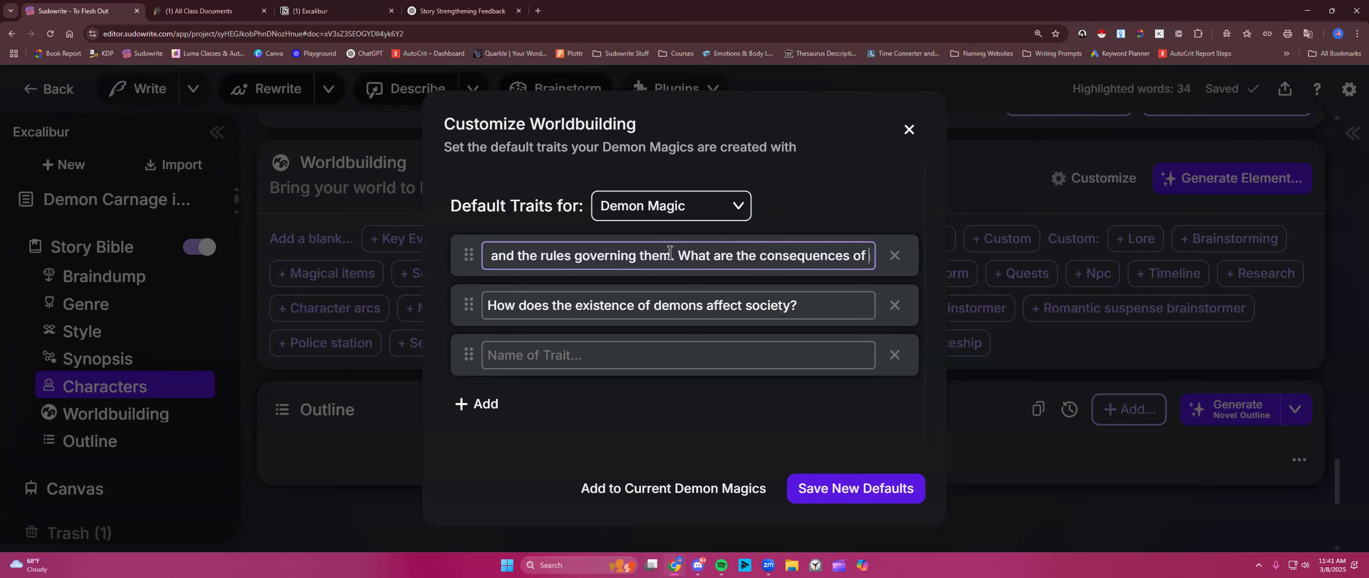
left_click(669, 252)
key("BackSpace")
type("demons")
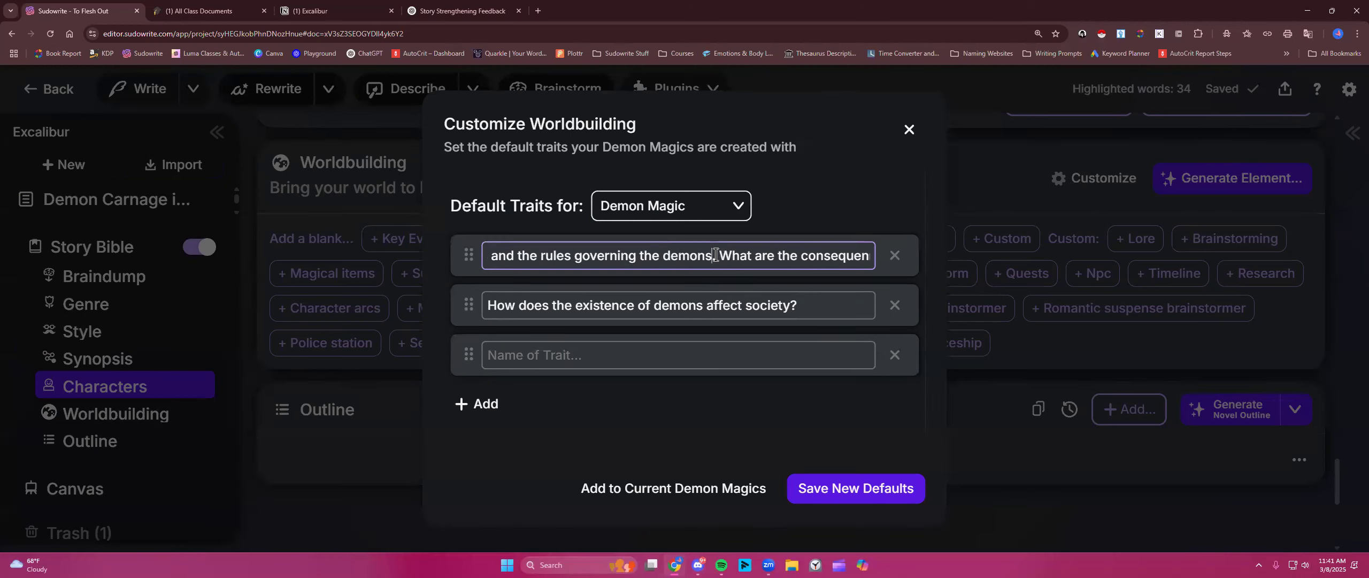
- Move the question "What are the consequences of using magic?" from the first trait into the third trait
left_click_drag(720, 253, 887, 262)
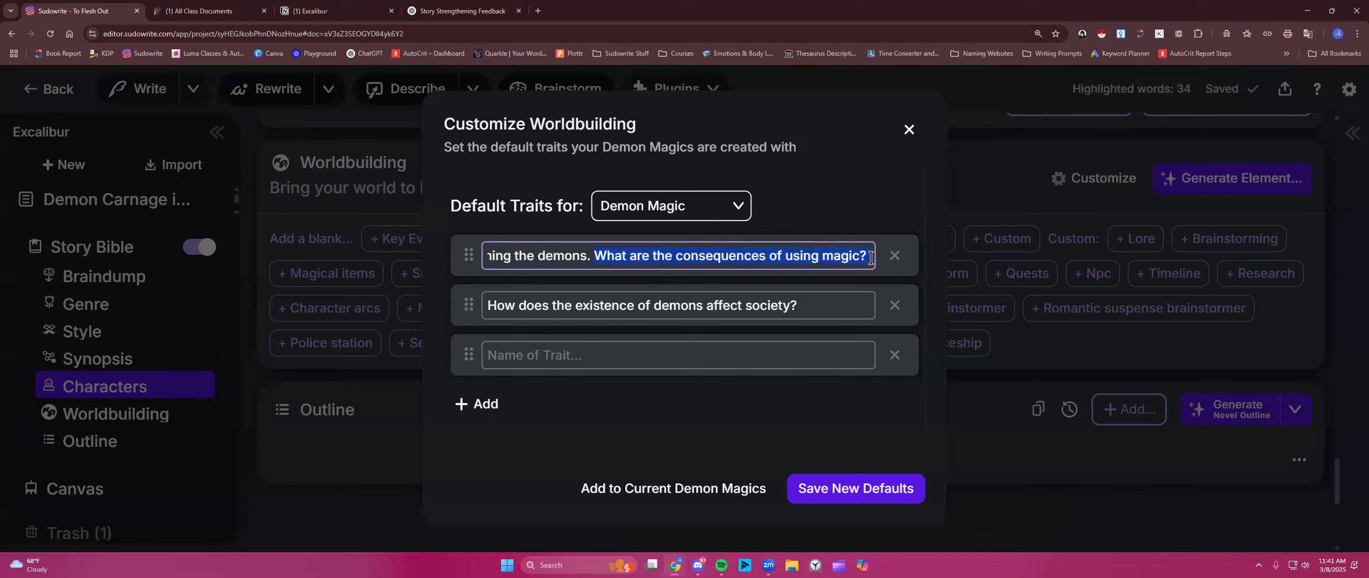
key("ctrl+x")
left_click(661, 354)
right_click(663, 353)
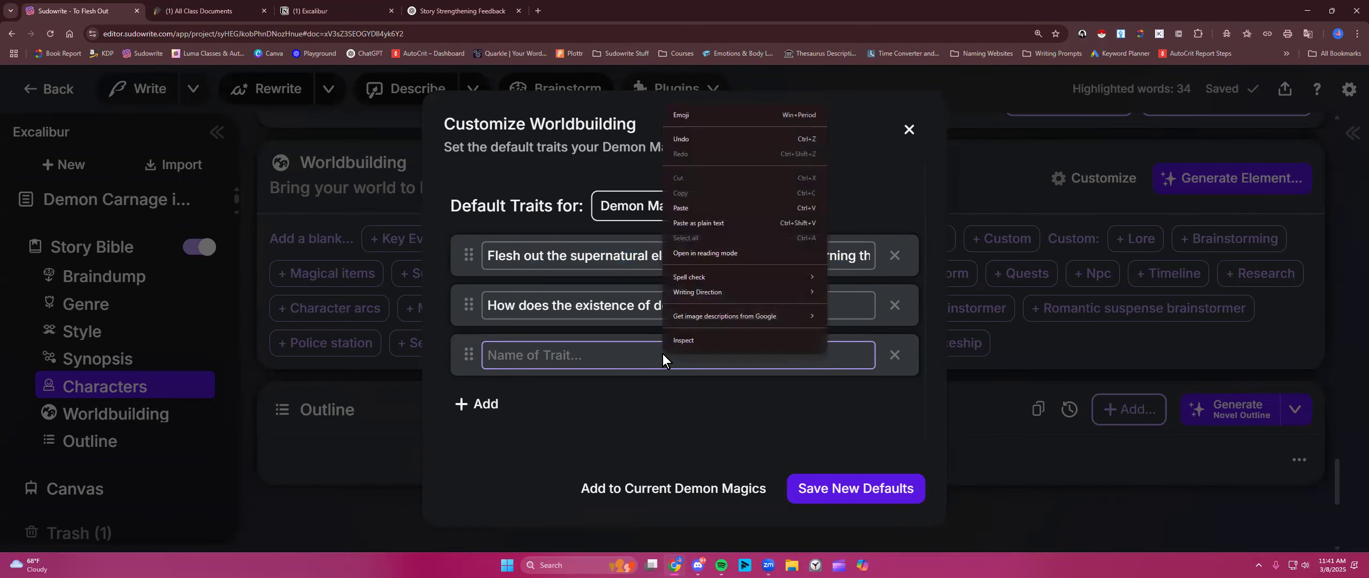
left_click(693, 224)
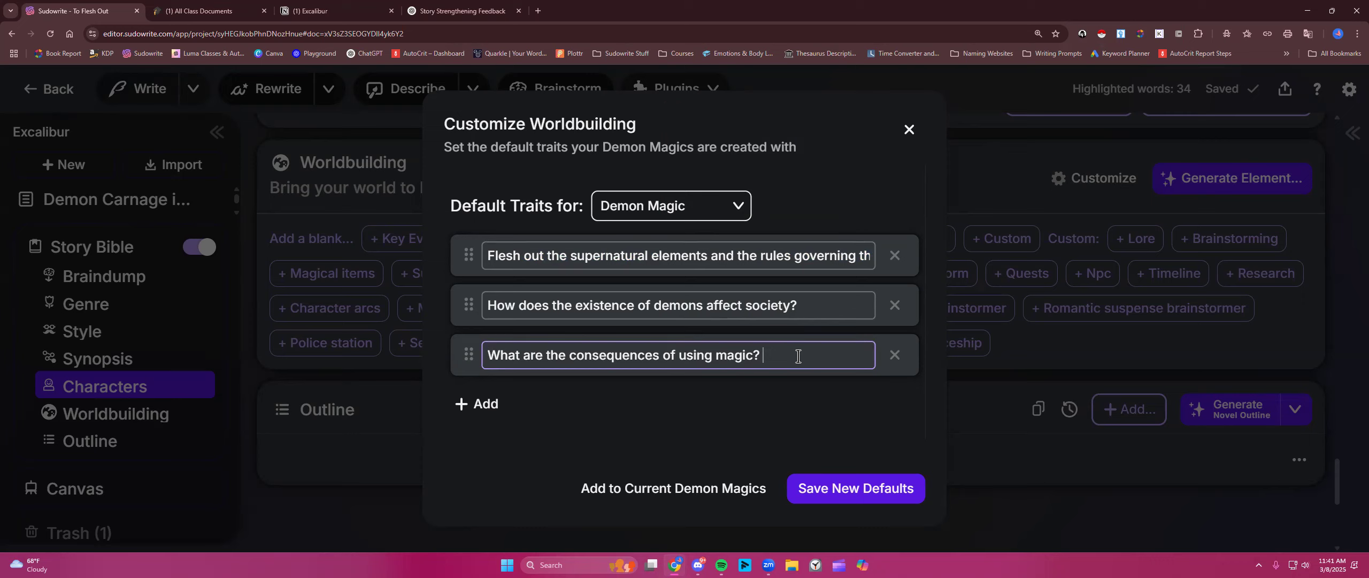
- Add a fourth trait reading "List the various species of demons and their associated abilities."
left_click(481, 404)
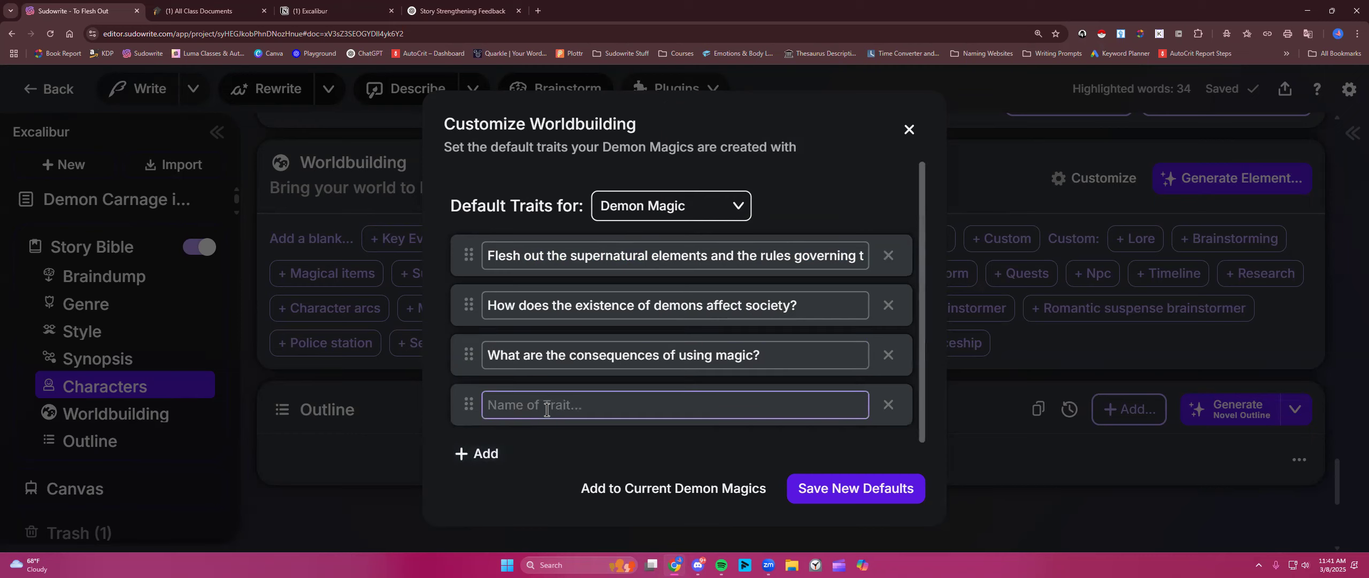
type("List the various spe")
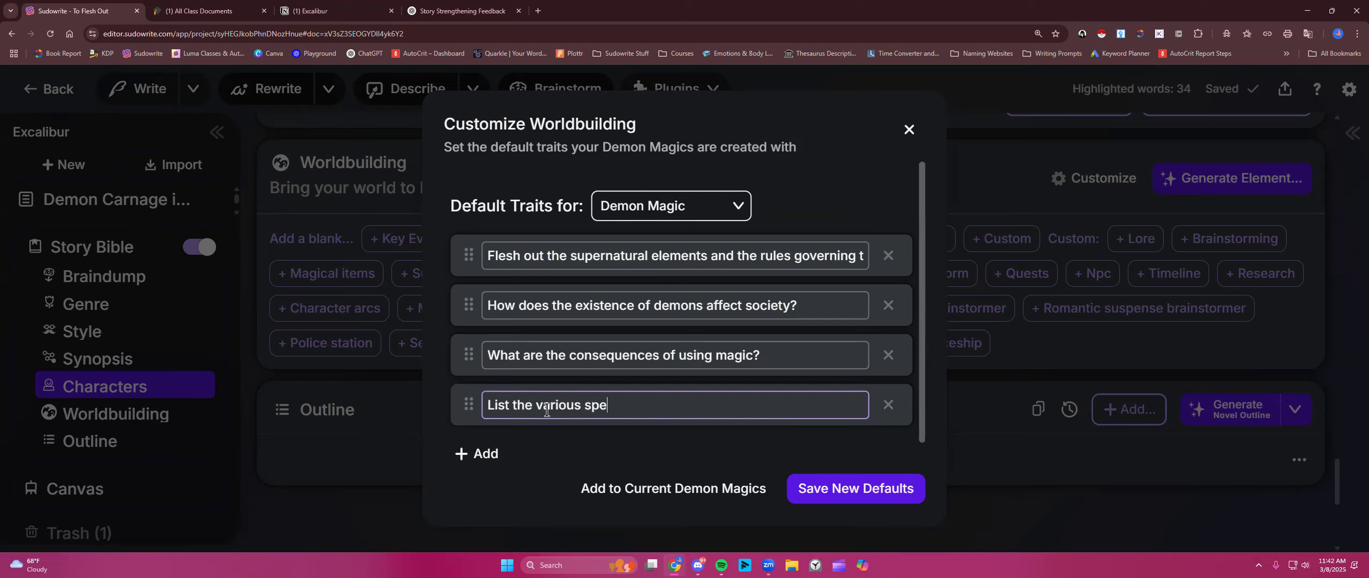
type("cies of demons and their a")
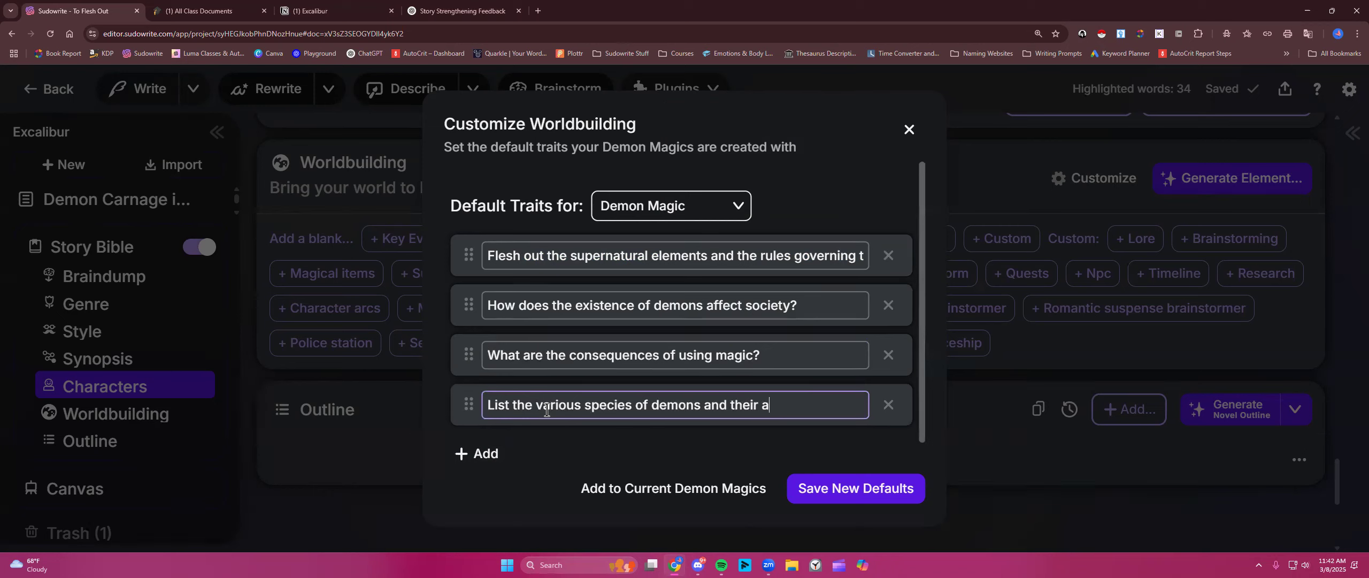
type("ssociated abilities.")
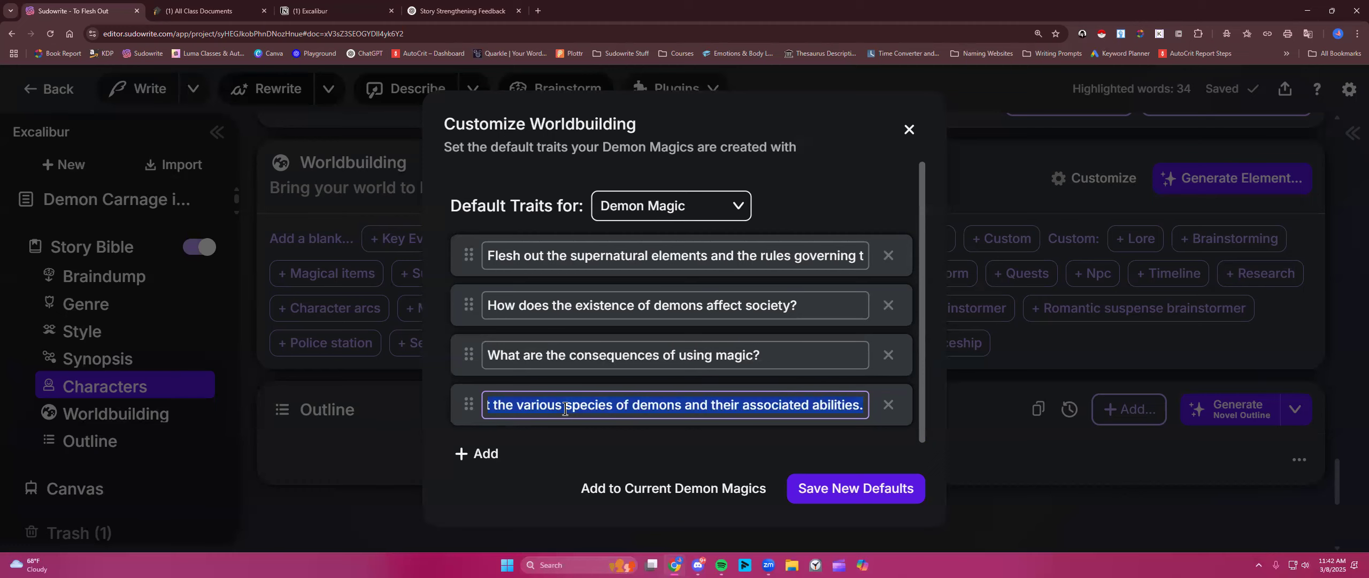
- Copy the fourth trait's text and save the traits as the new Demon Magic defaults
right_click(565, 409)
left_click(623, 158)
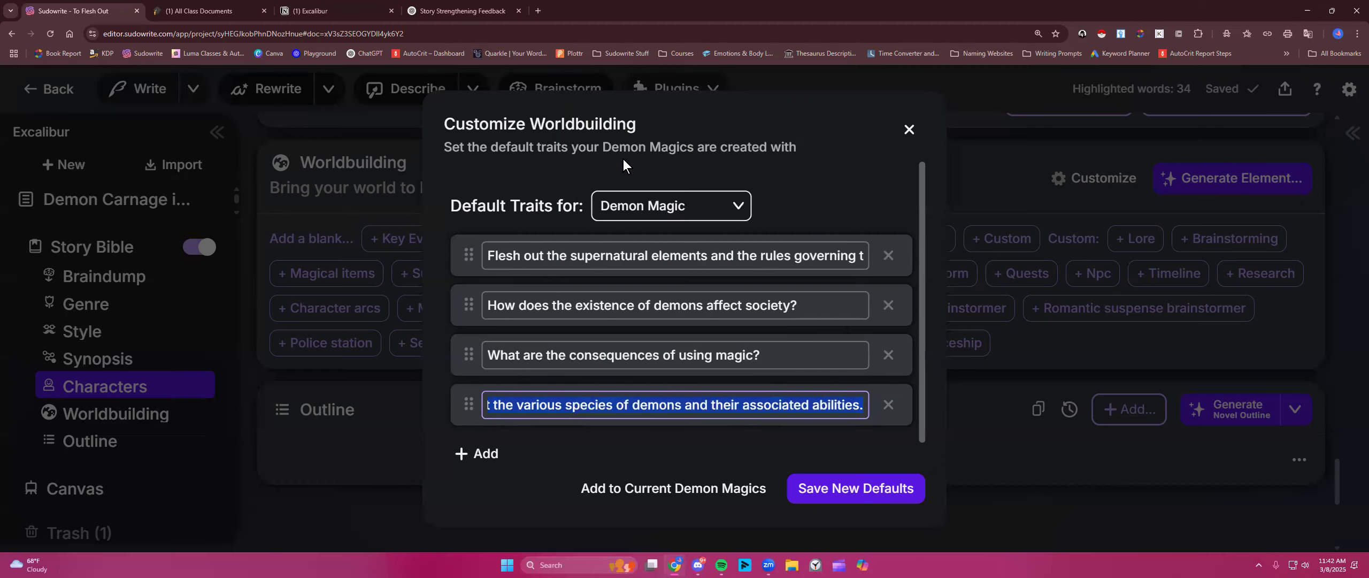
left_click(832, 494)
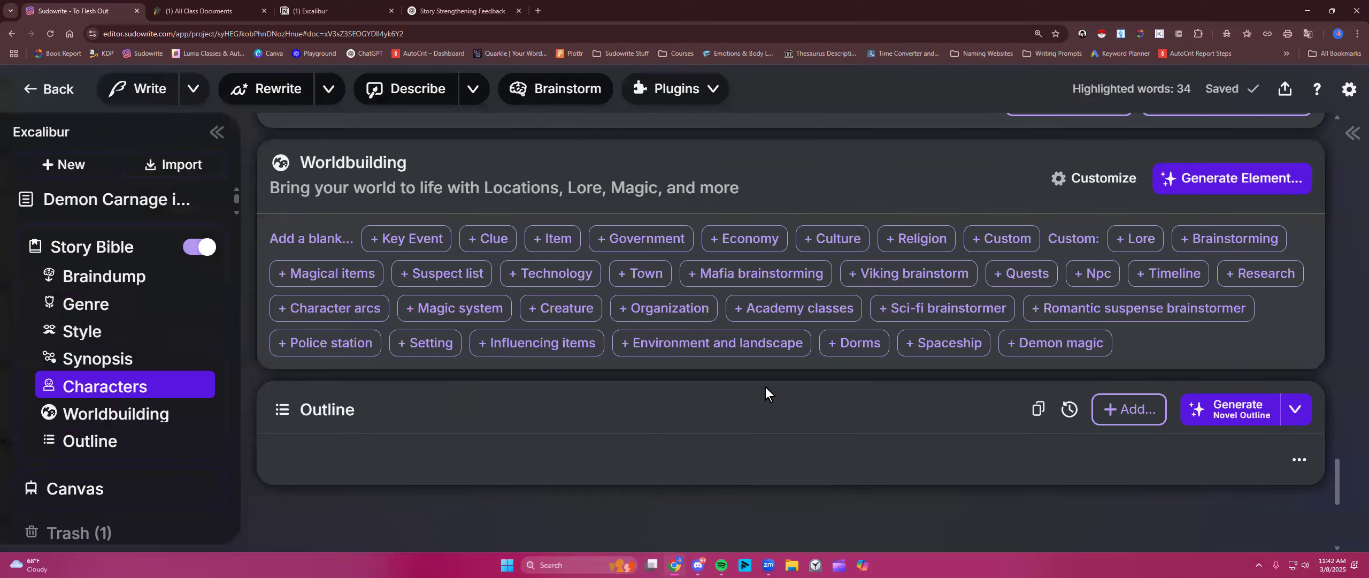
- Generate a worldbuilding element of the Demon Magic type without custom instructions
scroll(781, 419, "down", 2)
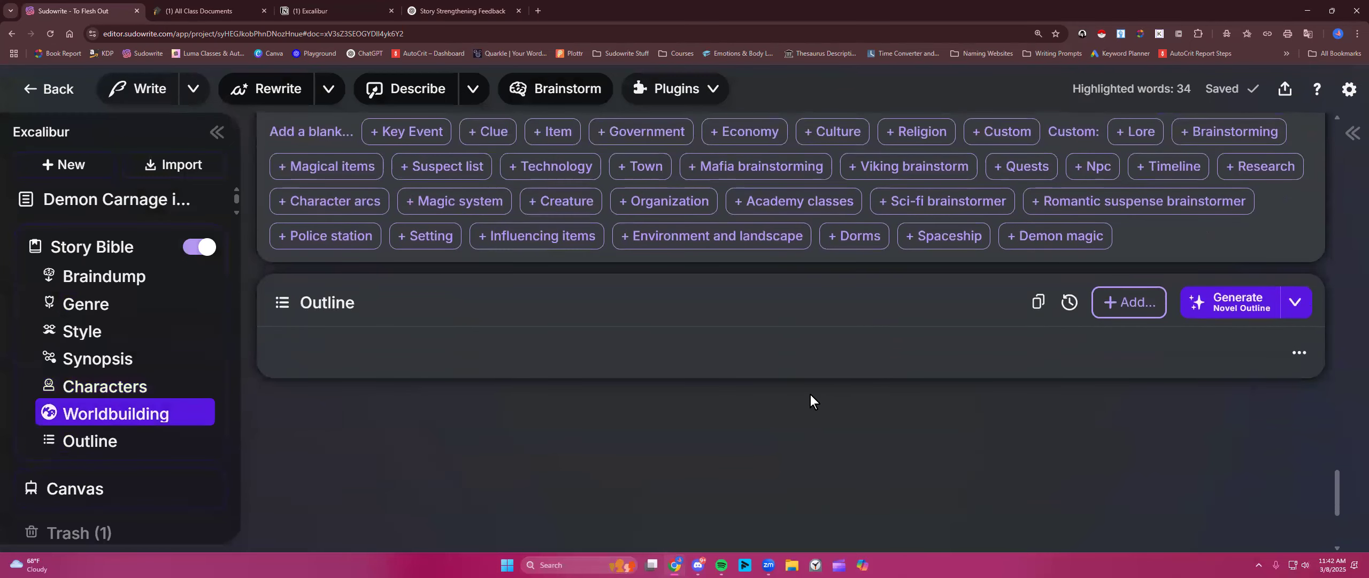
scroll(808, 390, "up", 3)
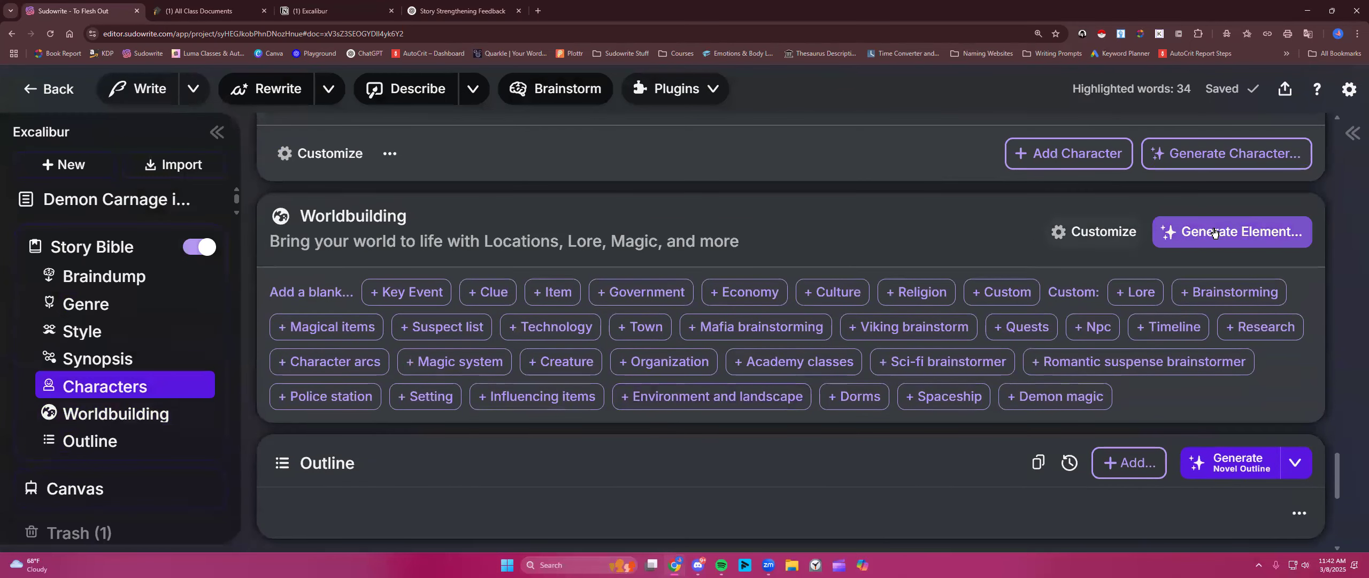
left_click(1217, 231)
left_click(1065, 289)
scroll(1093, 338, "down", 2)
scroll(938, 346, "down", 3)
scroll(1049, 295, "down", 4)
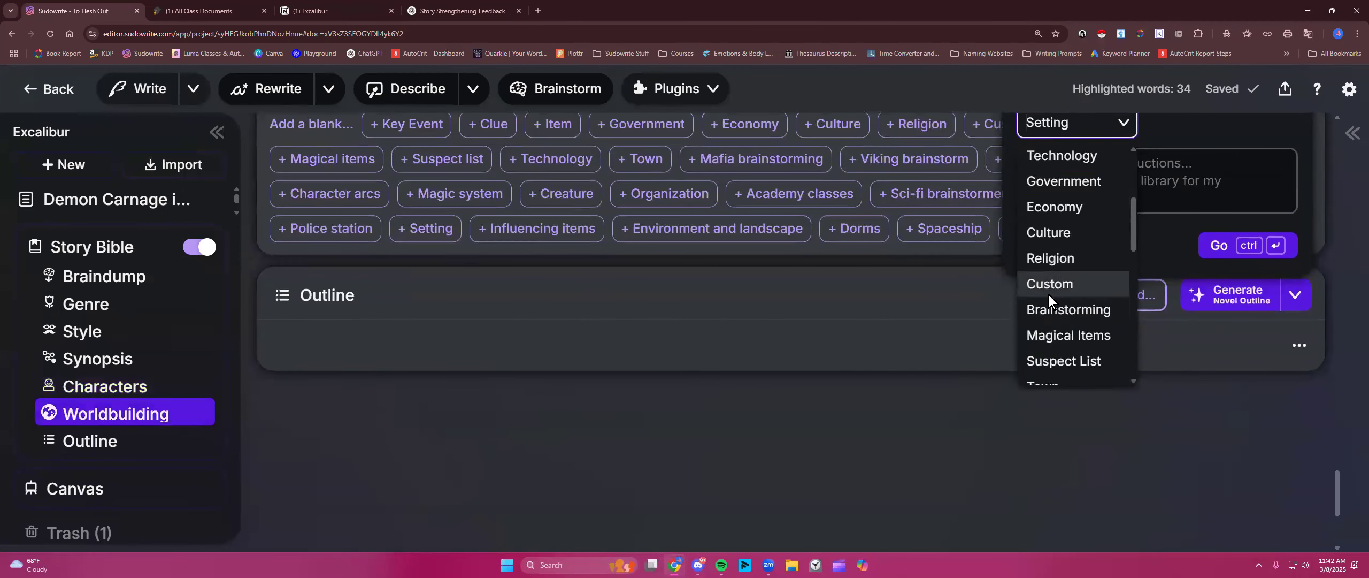
scroll(1049, 295, "down", 5)
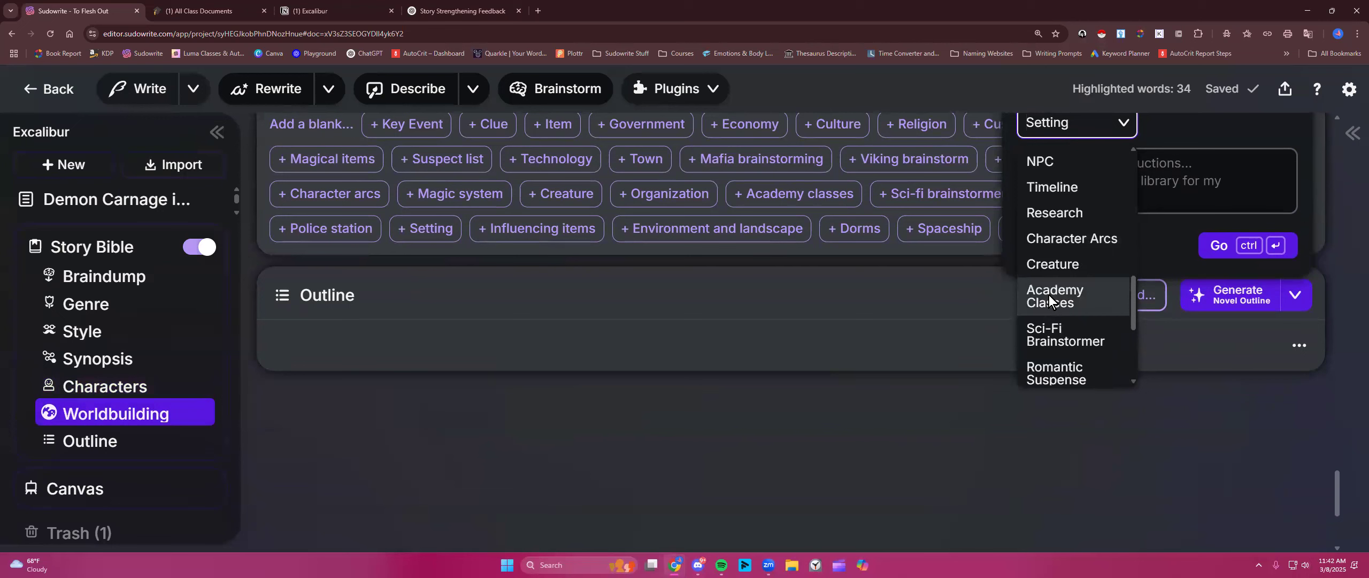
scroll(1049, 295, "down", 2)
left_click(1063, 370)
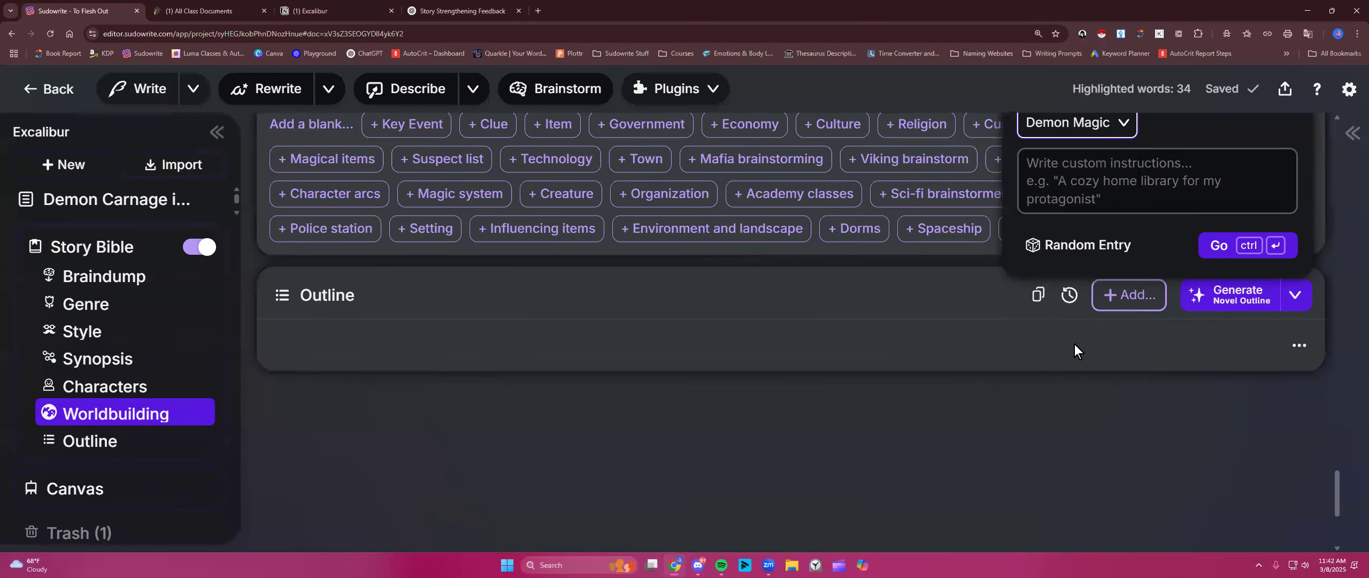
scroll(1080, 336, "up", 1)
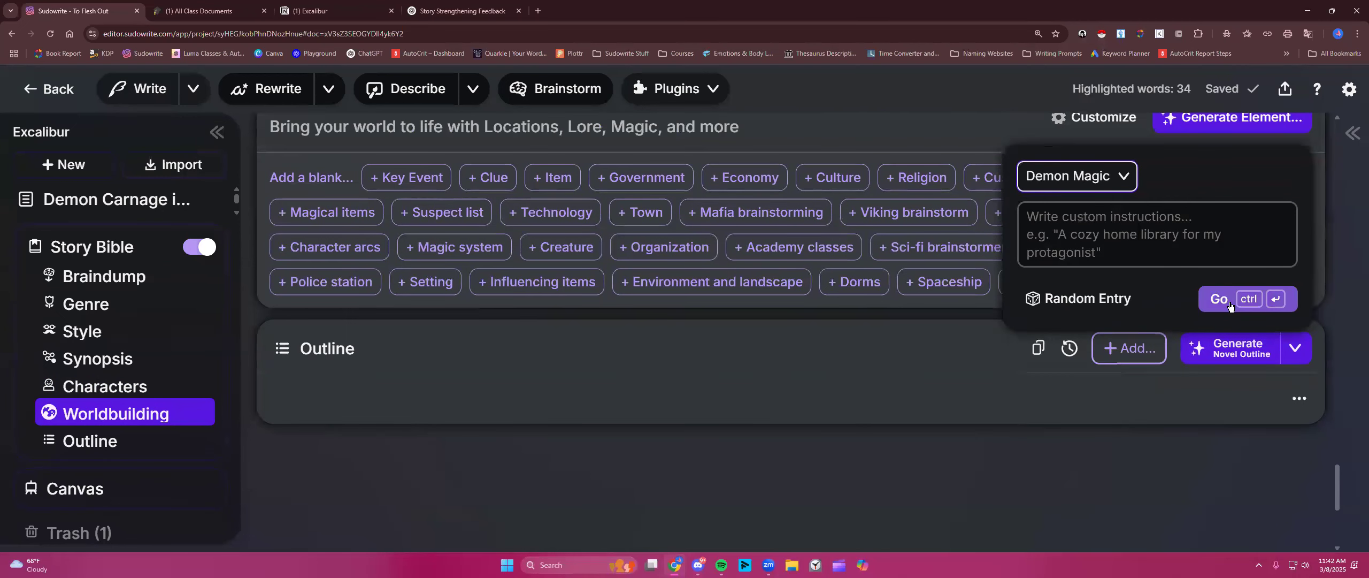
left_click(1225, 299)
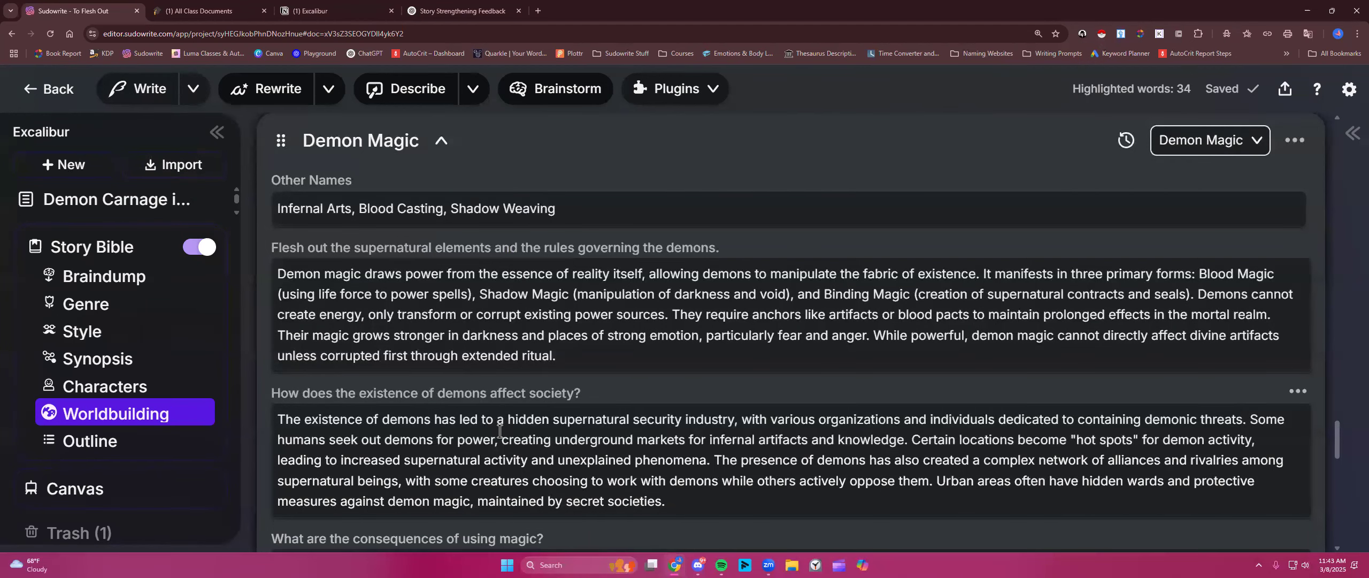
- Review the generated Demon Magic entry, highlighting its list of demon species and abilities
scroll(500, 430, "down", 5)
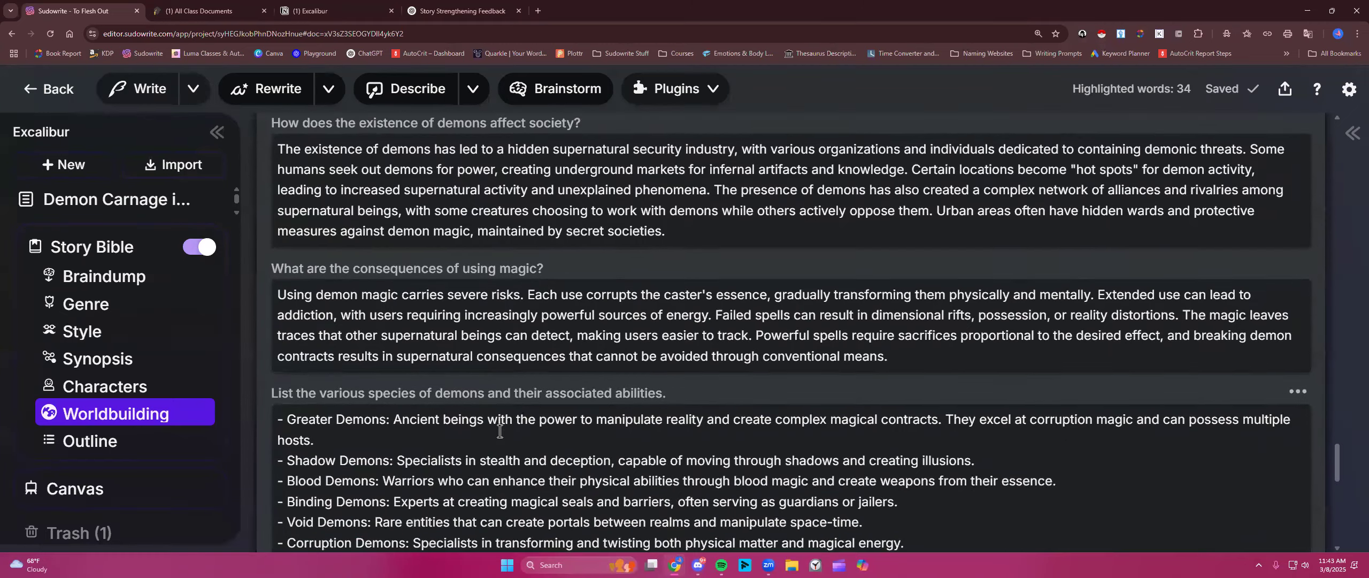
scroll(500, 431, "down", 3)
left_click_drag(287, 261, 962, 407)
left_click(962, 388)
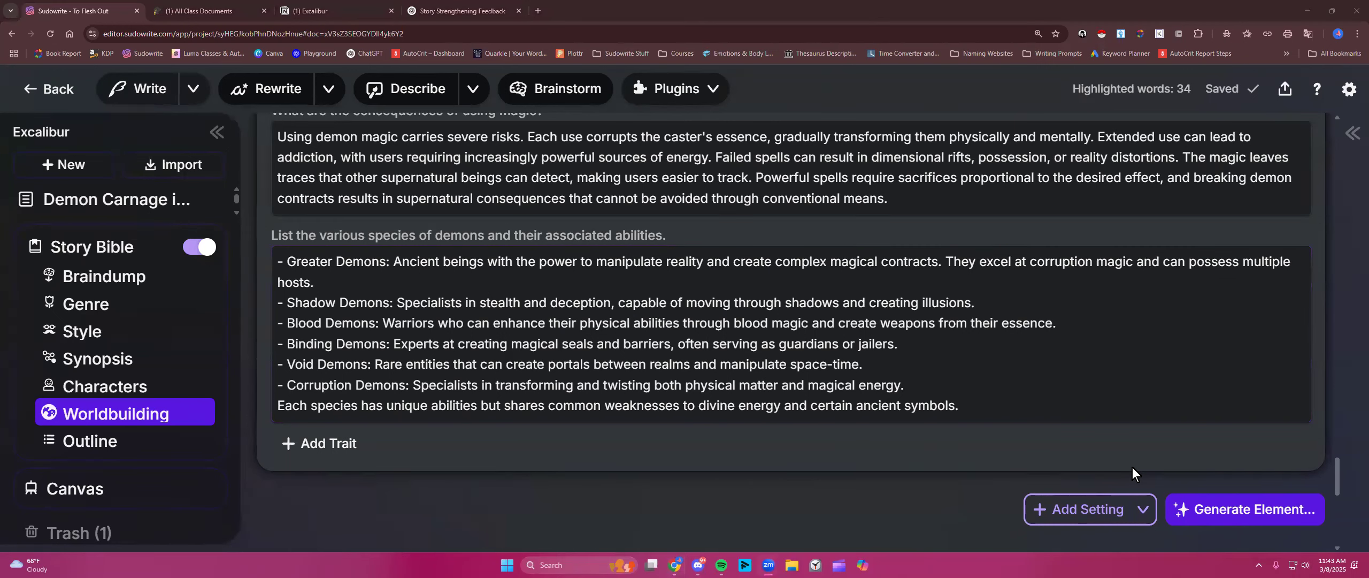
left_click(976, 404)
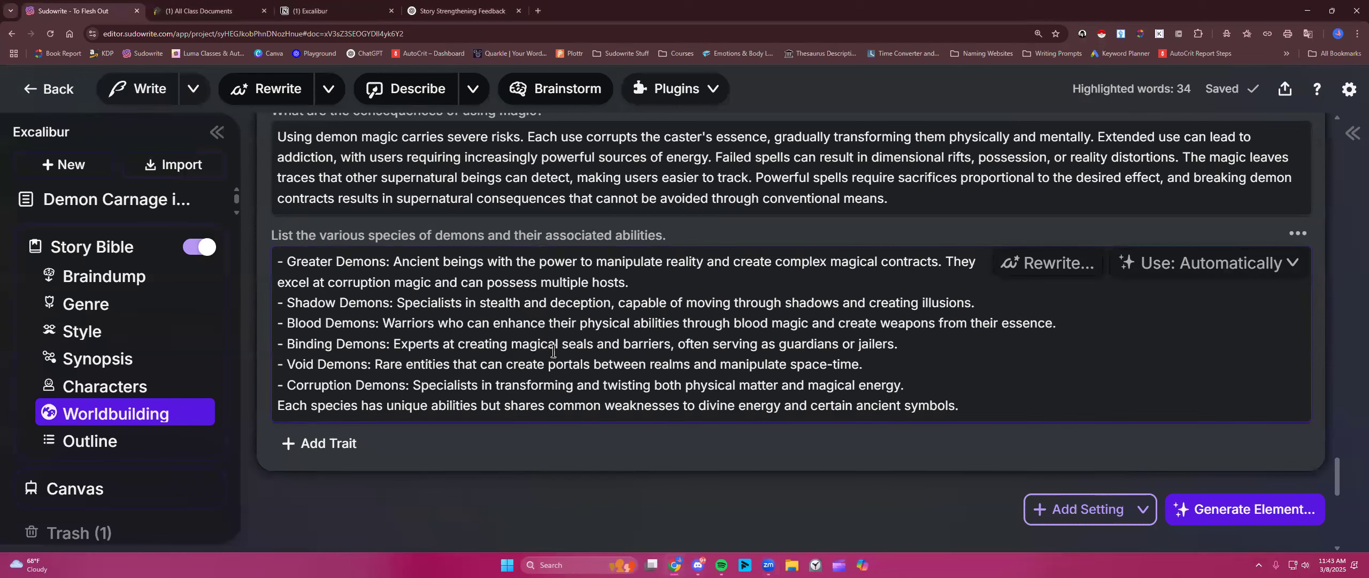
left_click(1325, 167)
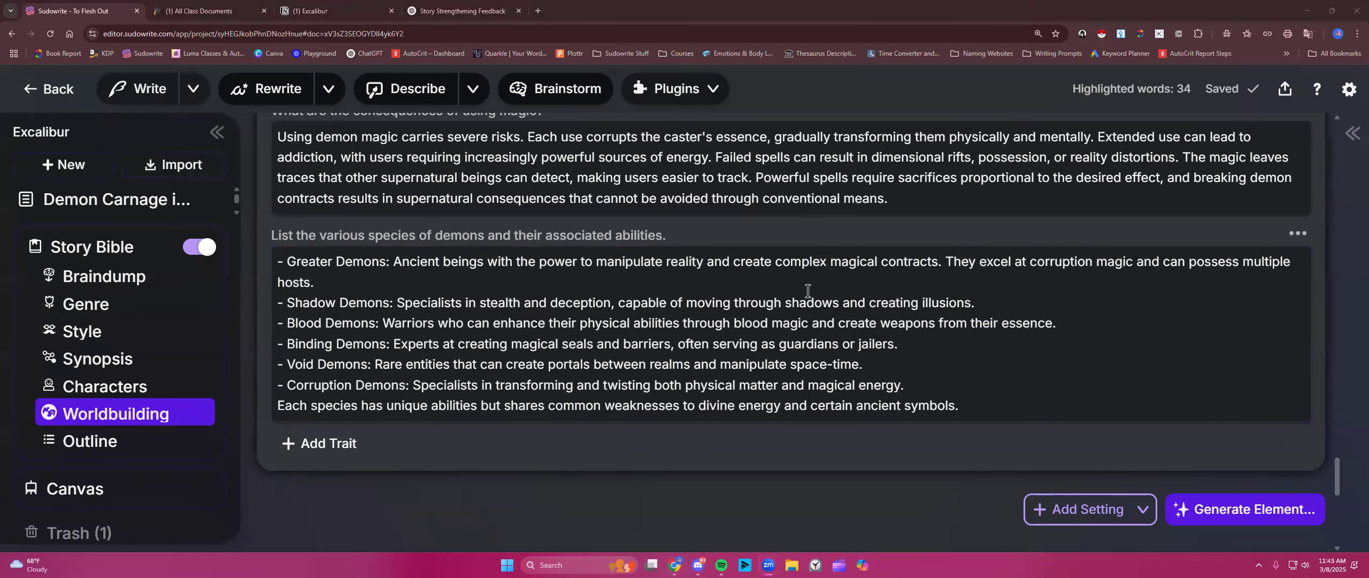
- Review the full Synopsis text in the Story Bible, highlighting all of its paragraphs
scroll(808, 290, "up", 10)
scroll(808, 291, "up", 5)
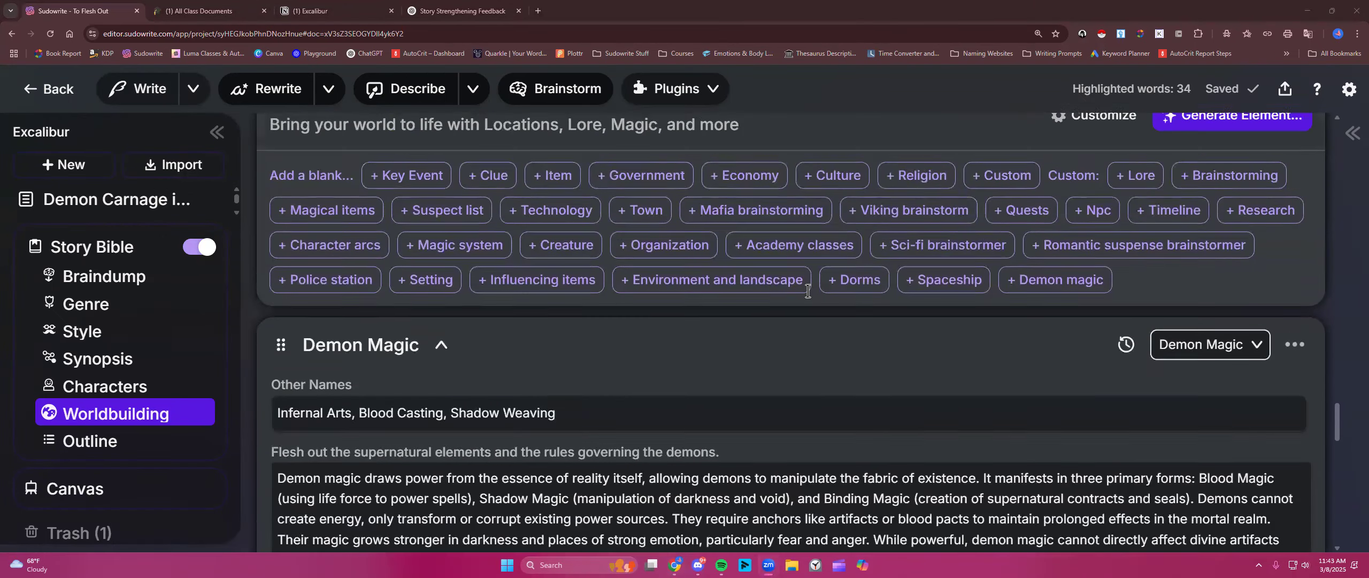
scroll(808, 291, "up", 3)
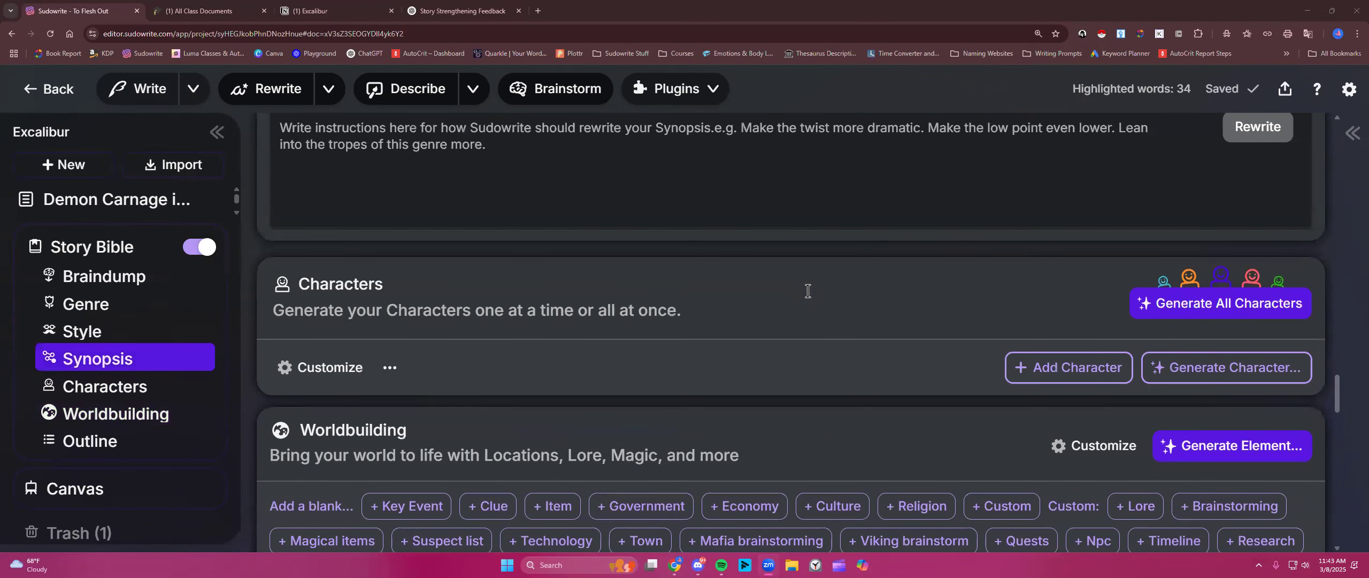
scroll(808, 290, "up", 3)
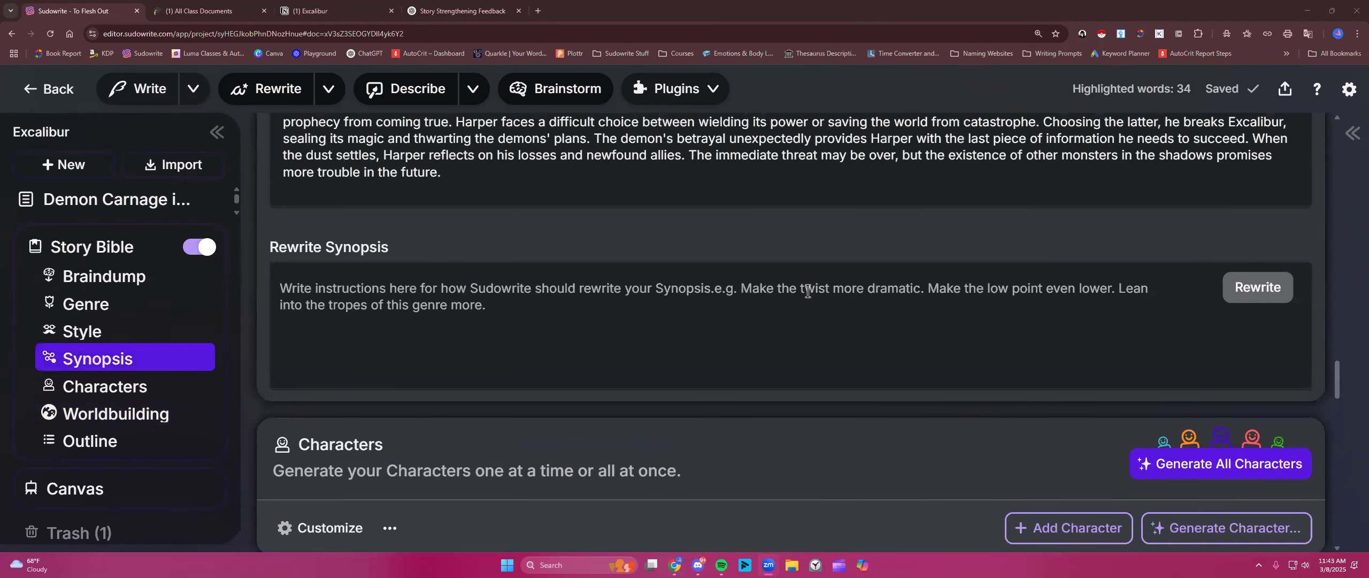
scroll(776, 299, "up", 2)
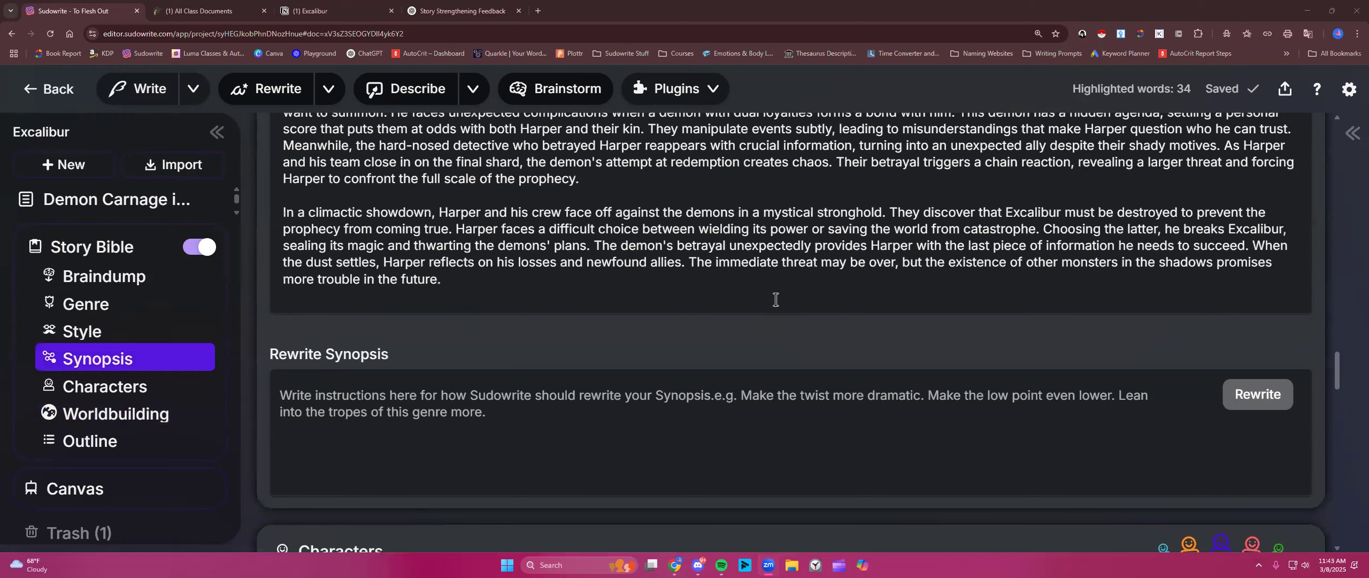
scroll(776, 299, "up", 4)
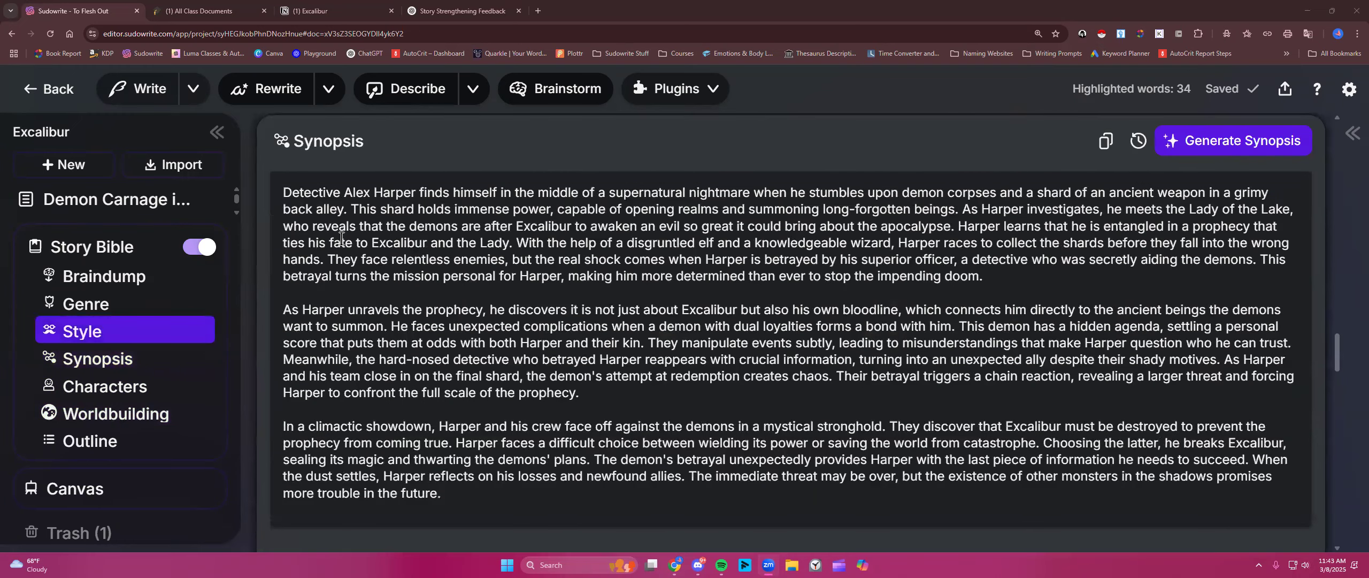
left_click_drag(284, 192, 529, 505)
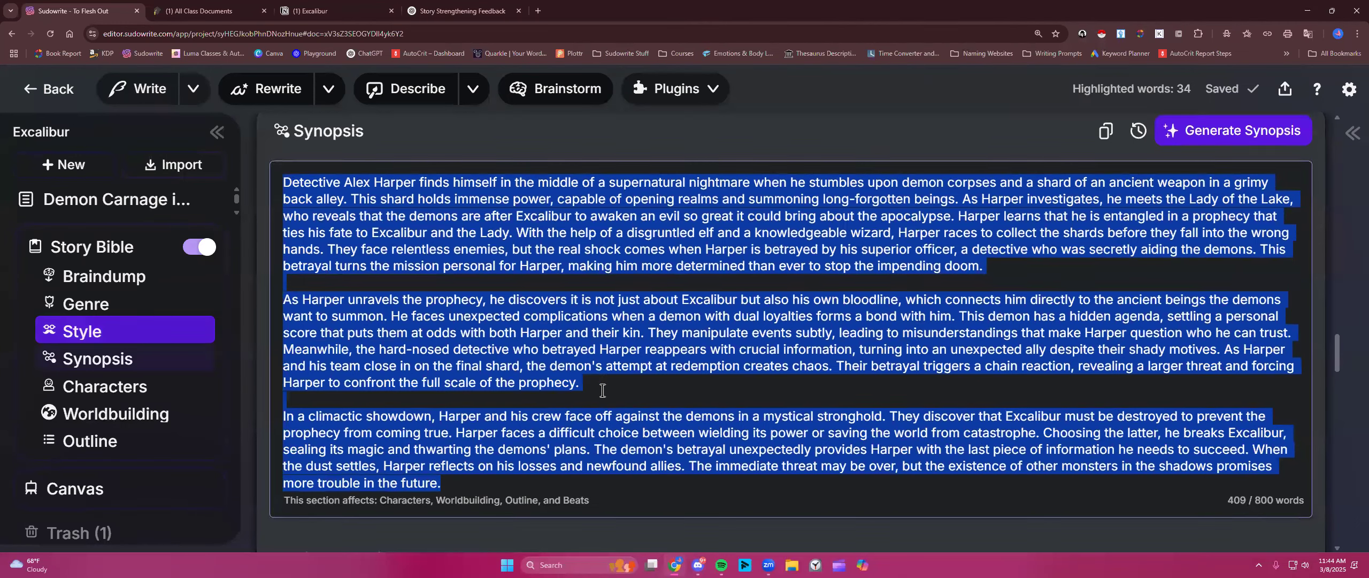
- Generate all characters for the Story Bible at once
scroll(602, 391, "down", 1)
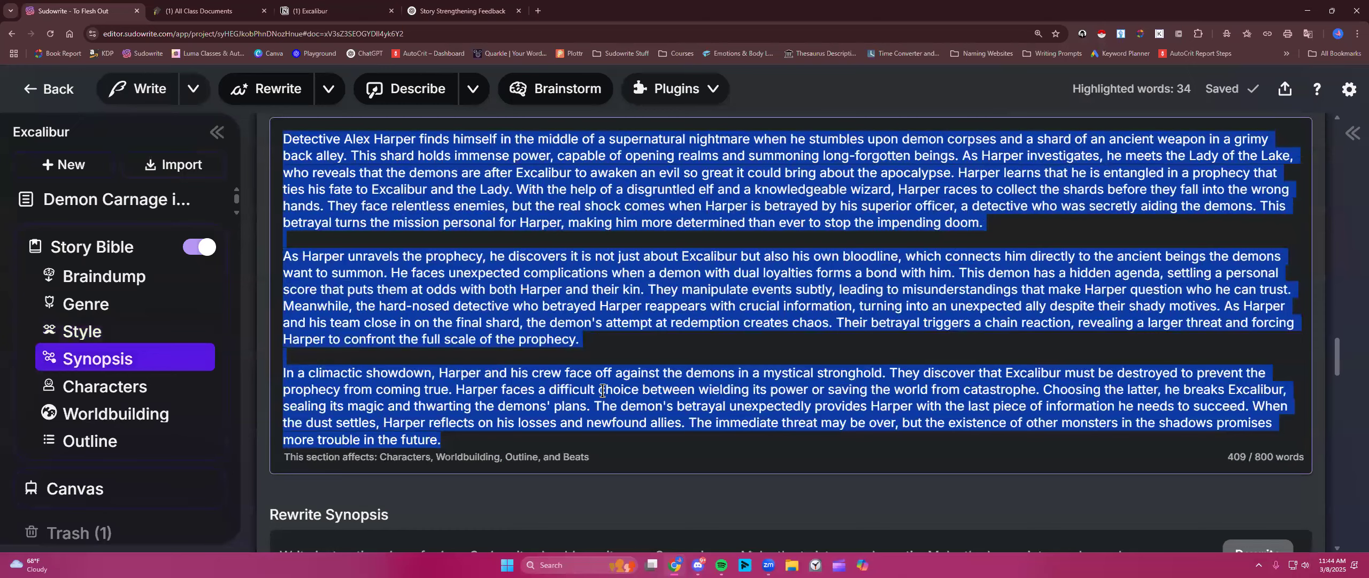
scroll(603, 391, "down", 10)
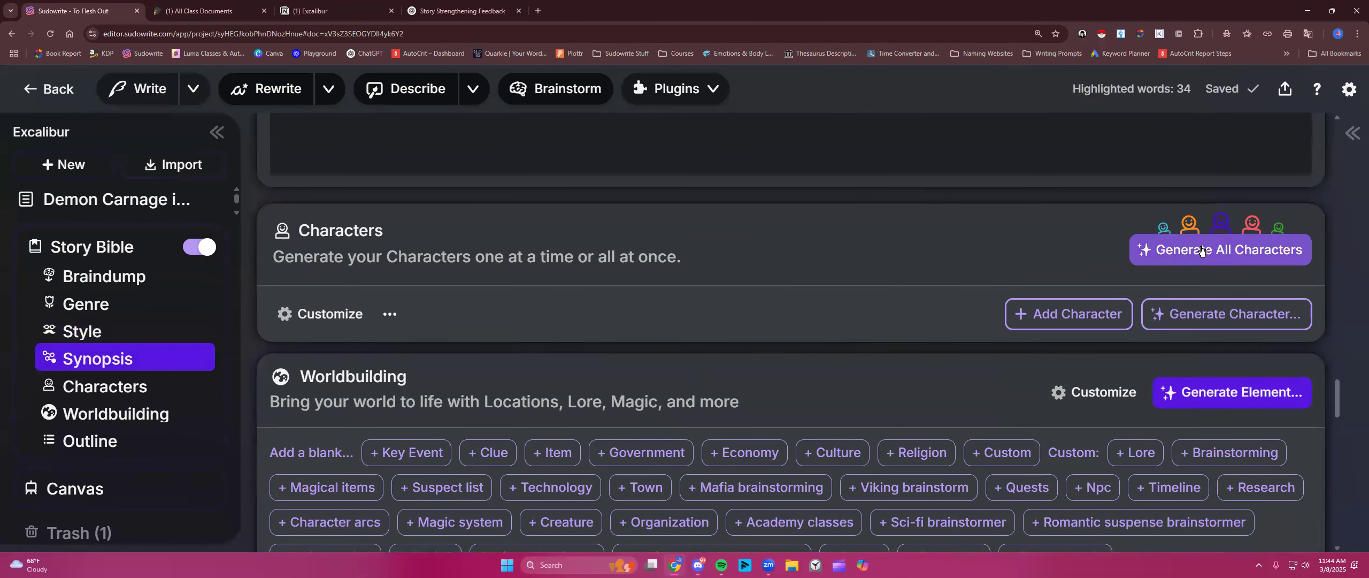
left_click(1202, 251)
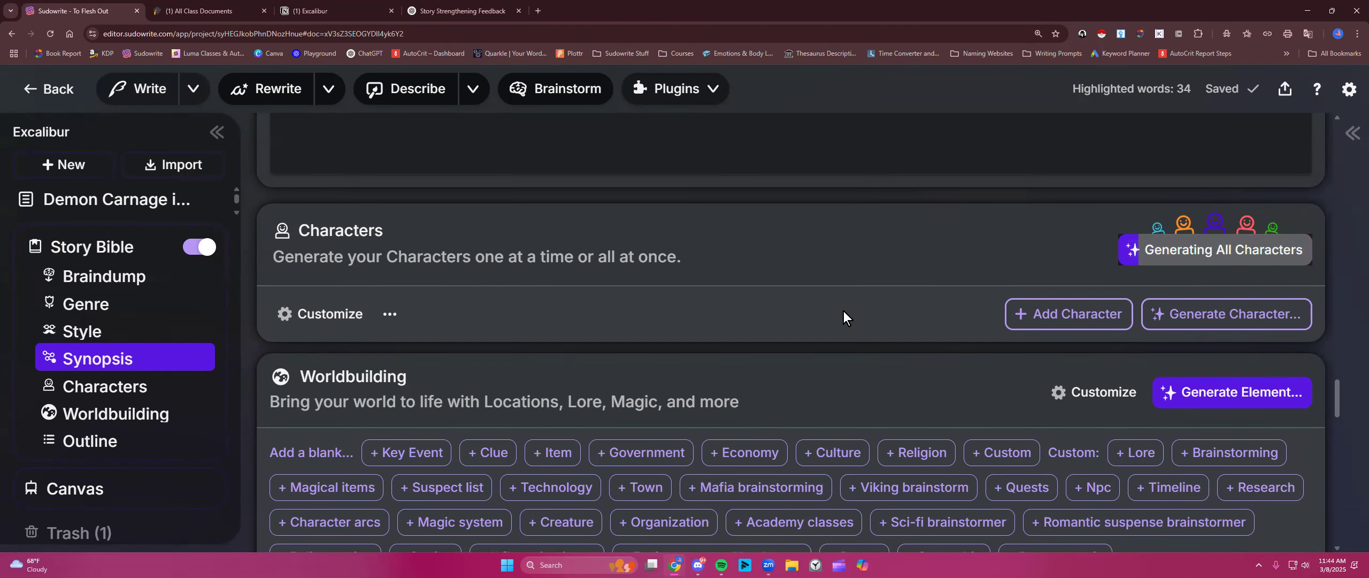
- Reread the Synopsis around the character generation and highlight its text, clearing the highlight at the end
scroll(843, 310, "up", 5)
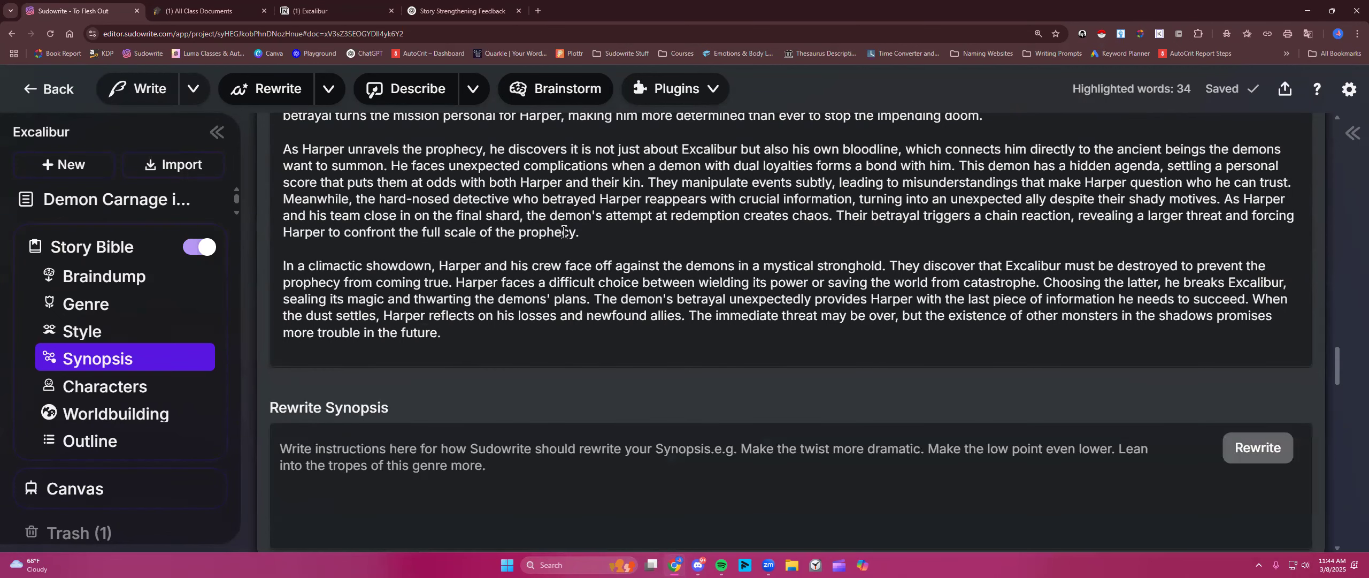
scroll(564, 231, "down", 1)
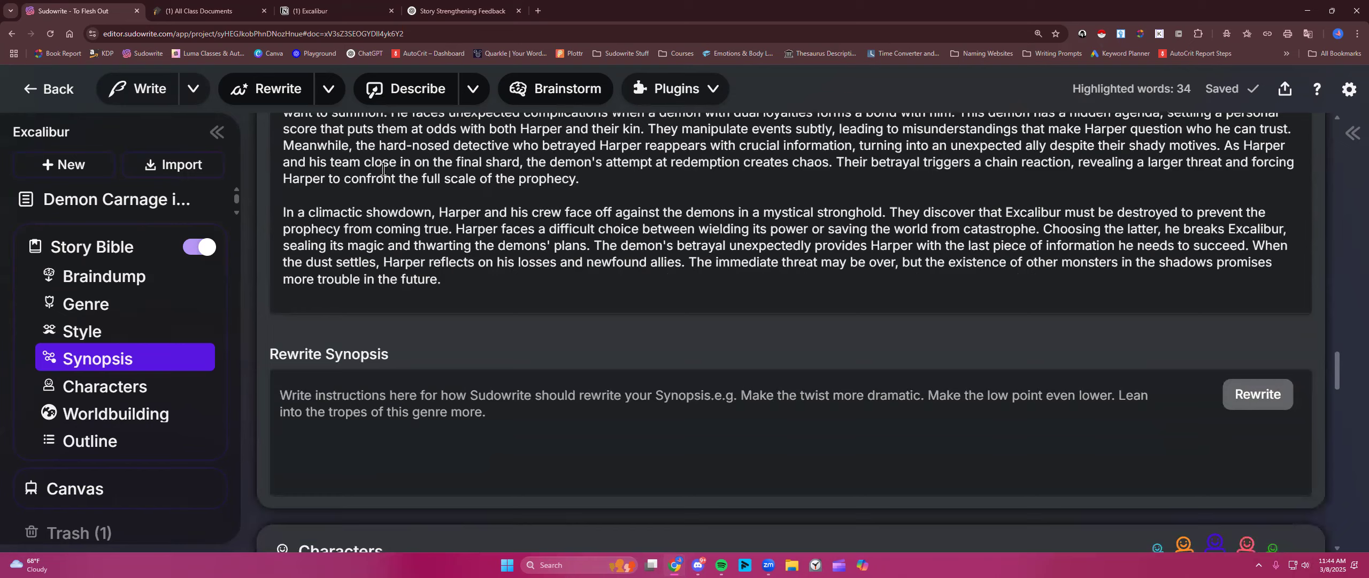
scroll(554, 314, "down", 4)
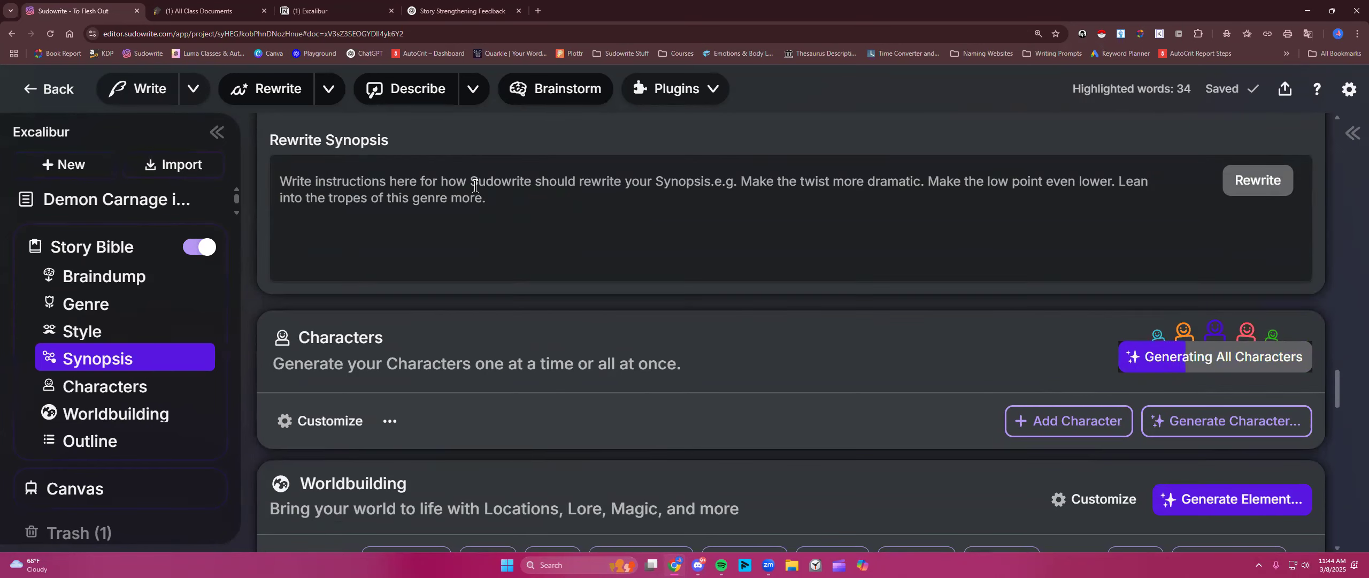
scroll(512, 265, "down", 2)
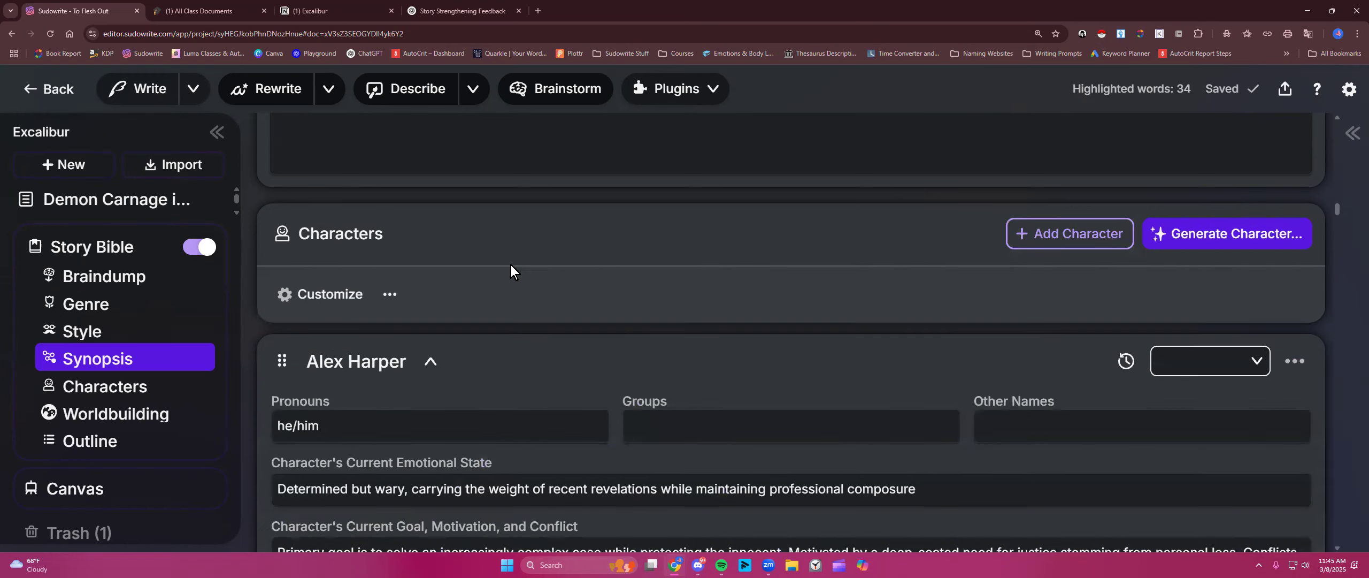
scroll(511, 265, "up", 10)
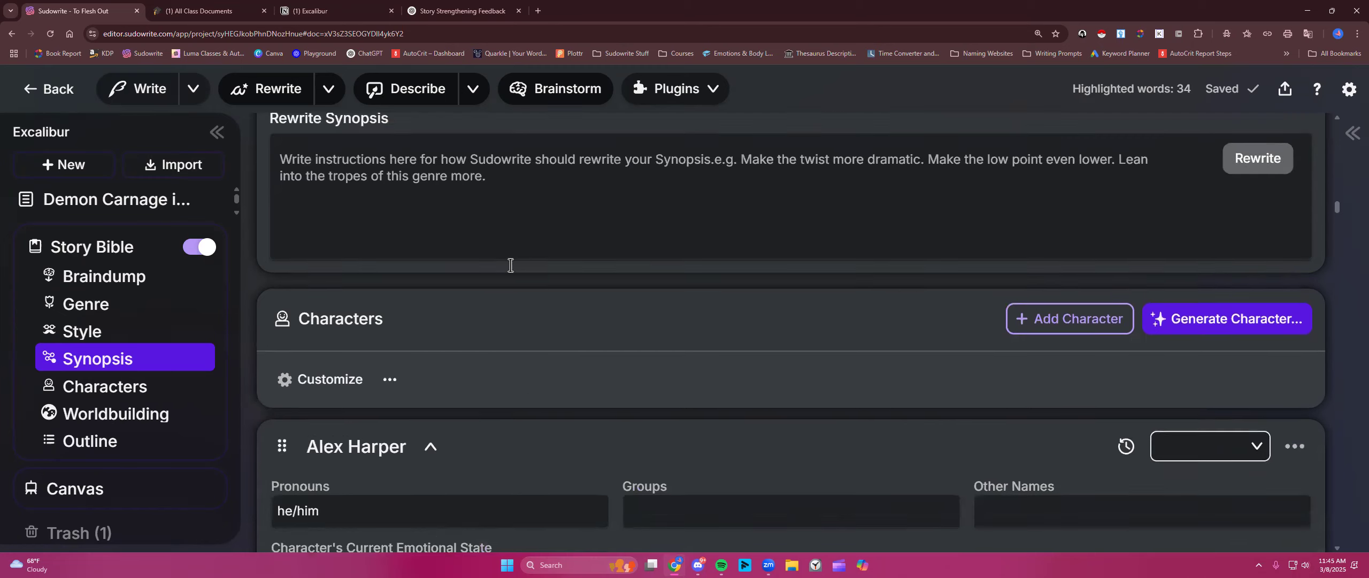
scroll(511, 266, "up", 1)
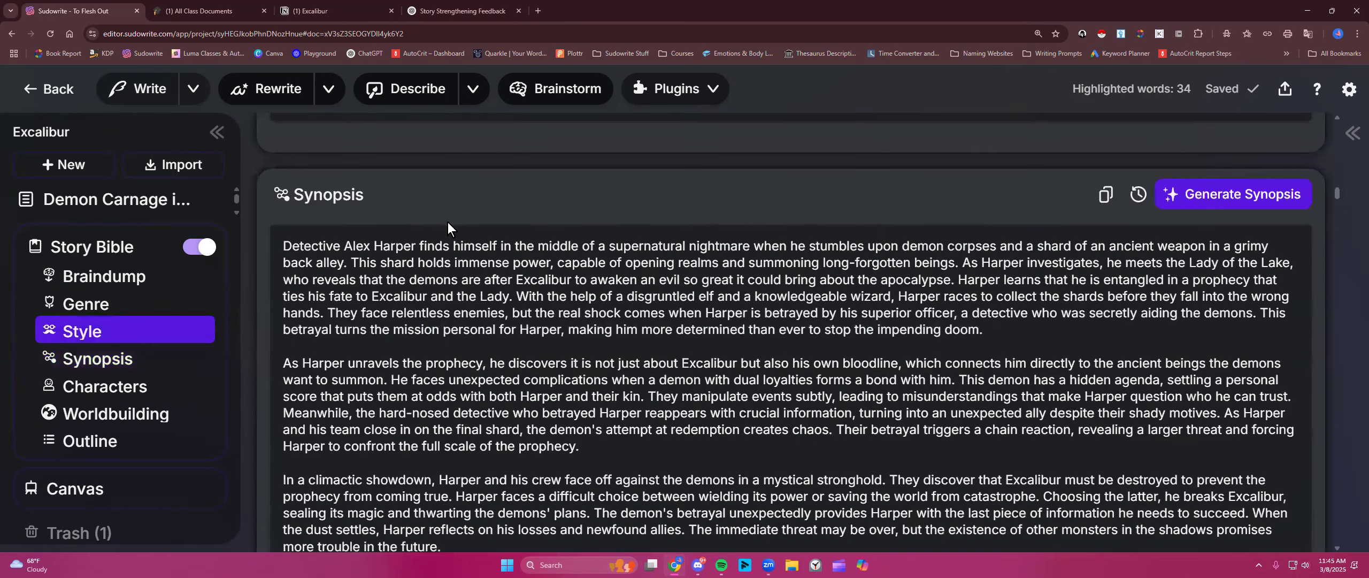
left_click_drag(282, 246, 369, 320)
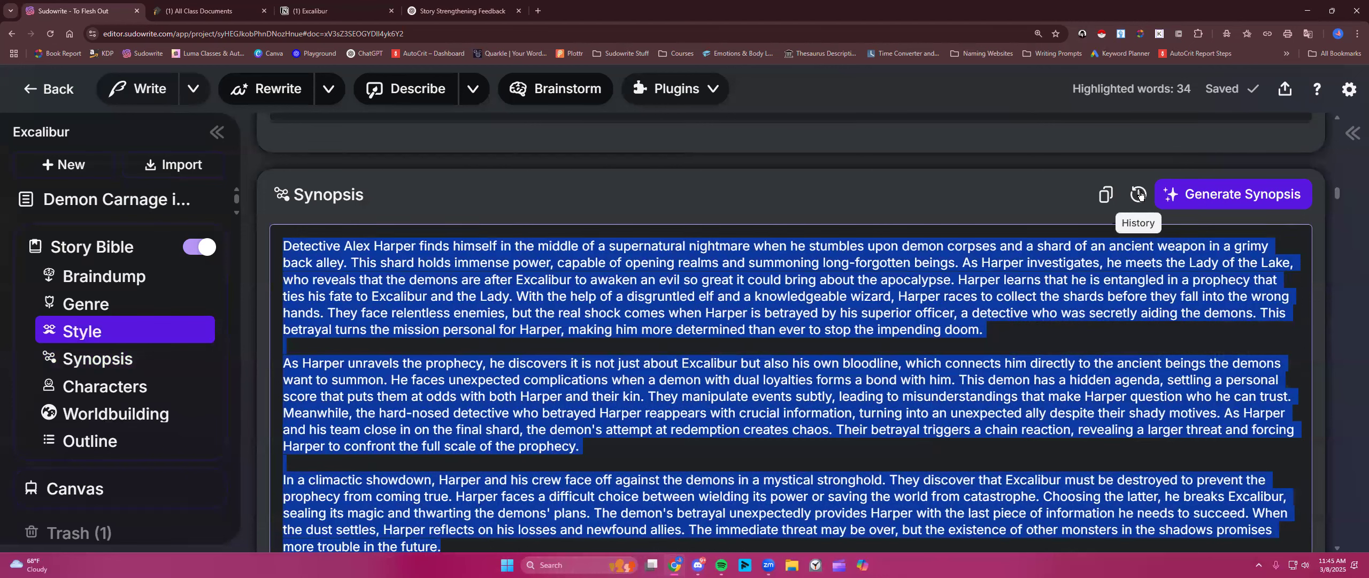
left_click(1004, 322)
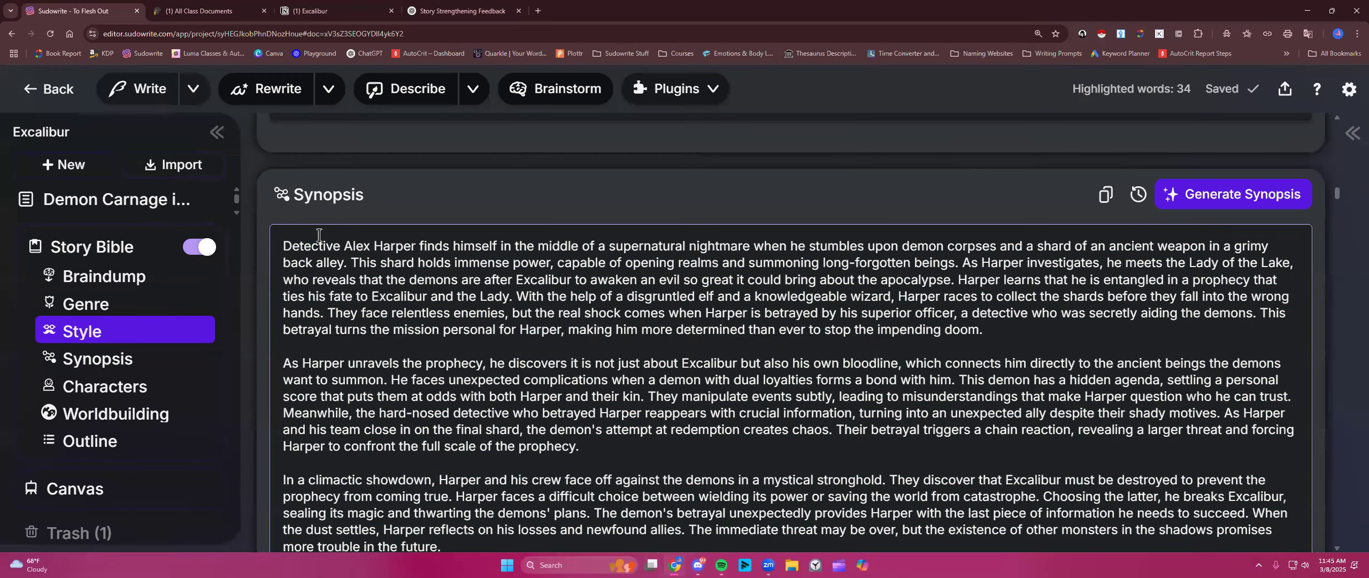
- Check the Genre and Style sections and view the Synopsis history without restoring a version
scroll(632, 402, "up", 7)
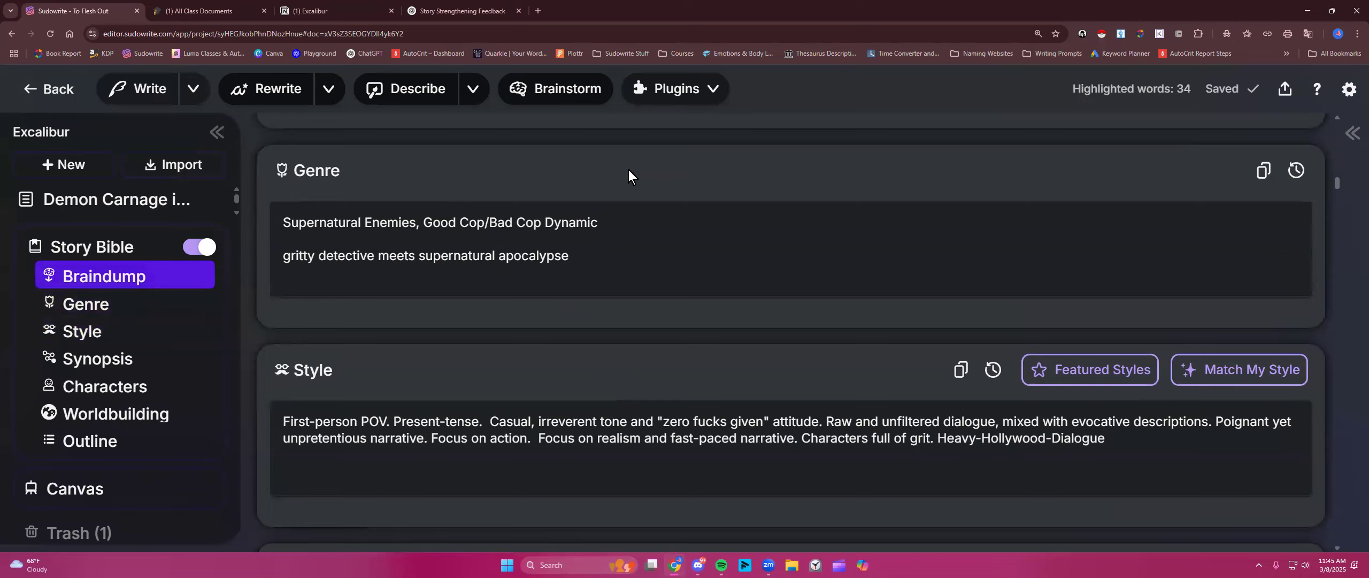
scroll(629, 169, "up", 2)
scroll(629, 178, "down", 4)
scroll(629, 178, "down", 4)
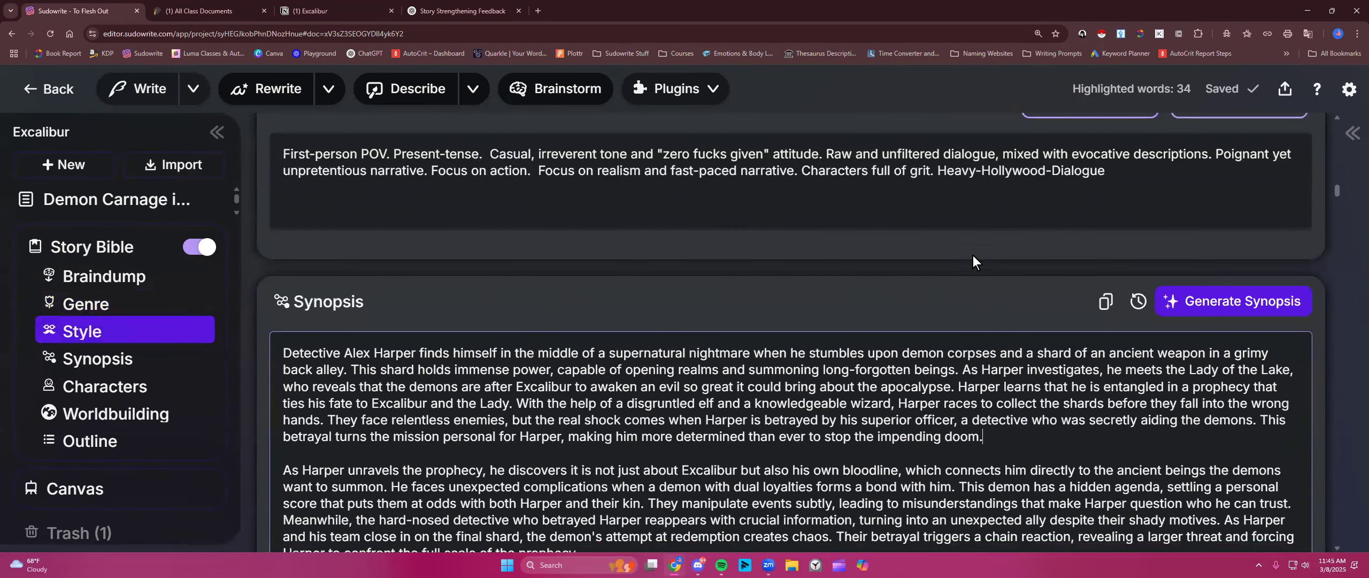
scroll(1139, 256, "down", 1)
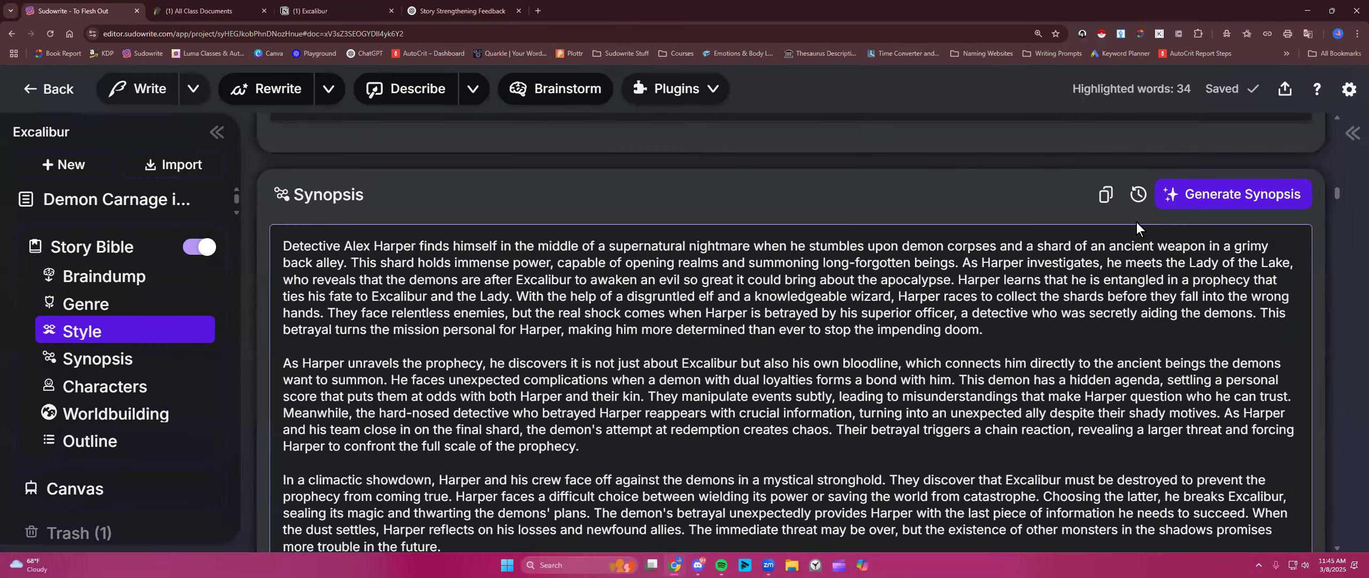
left_click(1138, 195)
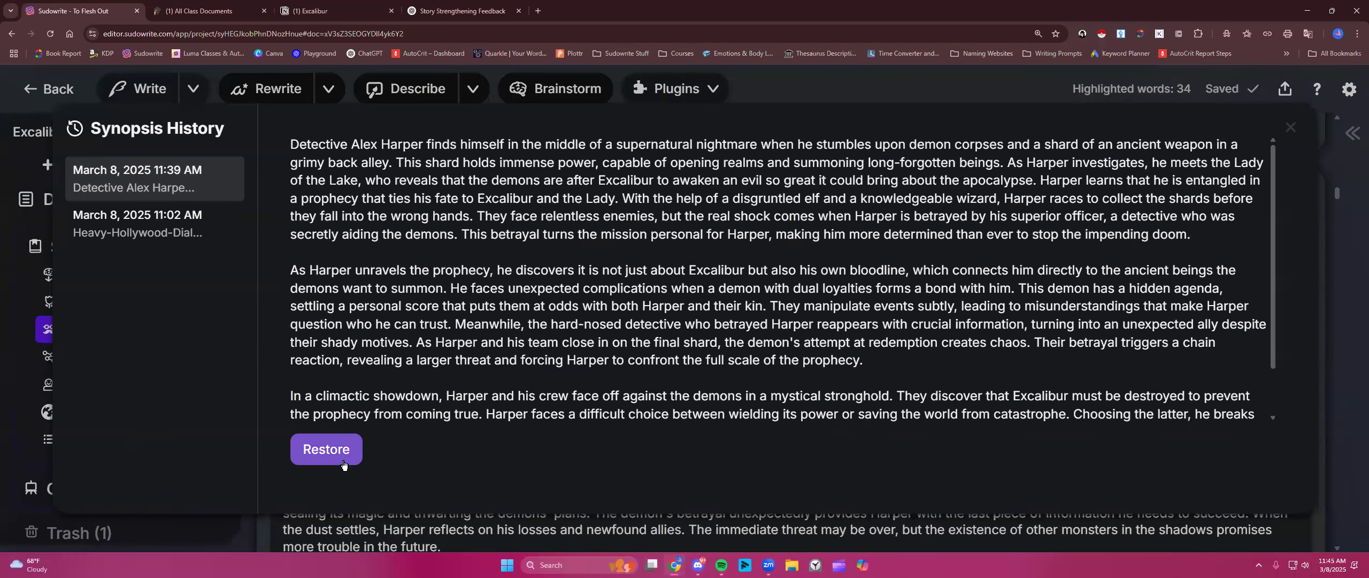
left_click(1291, 128)
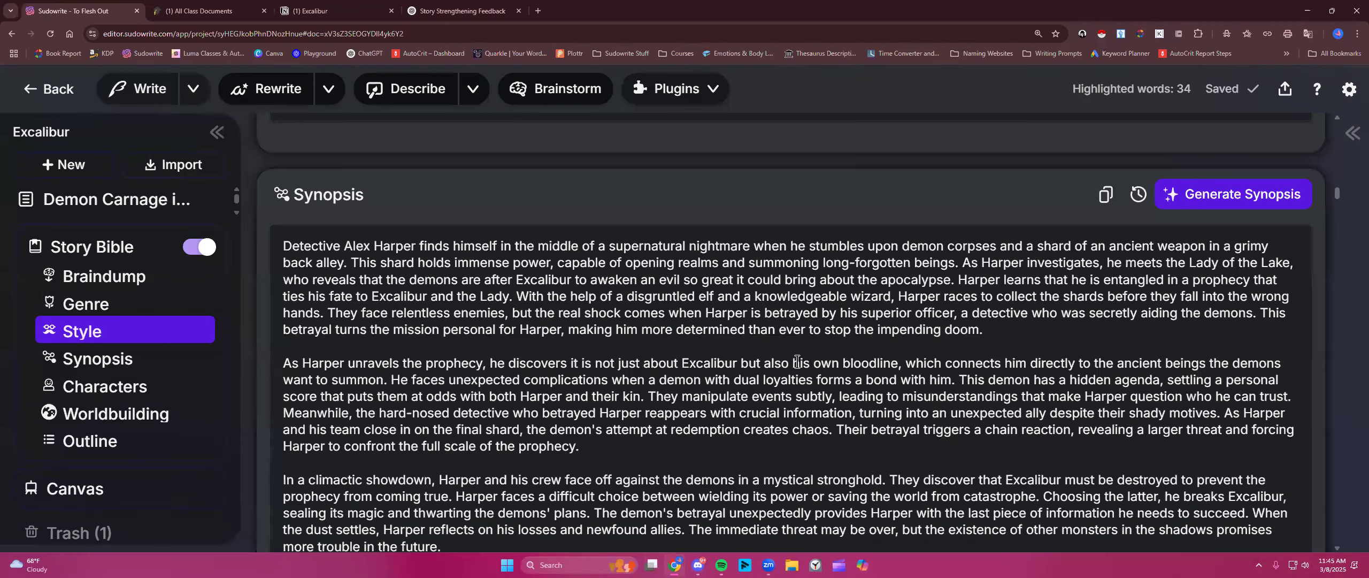
- Examine the lead detective's generated character card, highlighting "carrying the weight of recent revelations" in the current emotional state
scroll(796, 362, "down", 6)
scroll(796, 362, "up", 2)
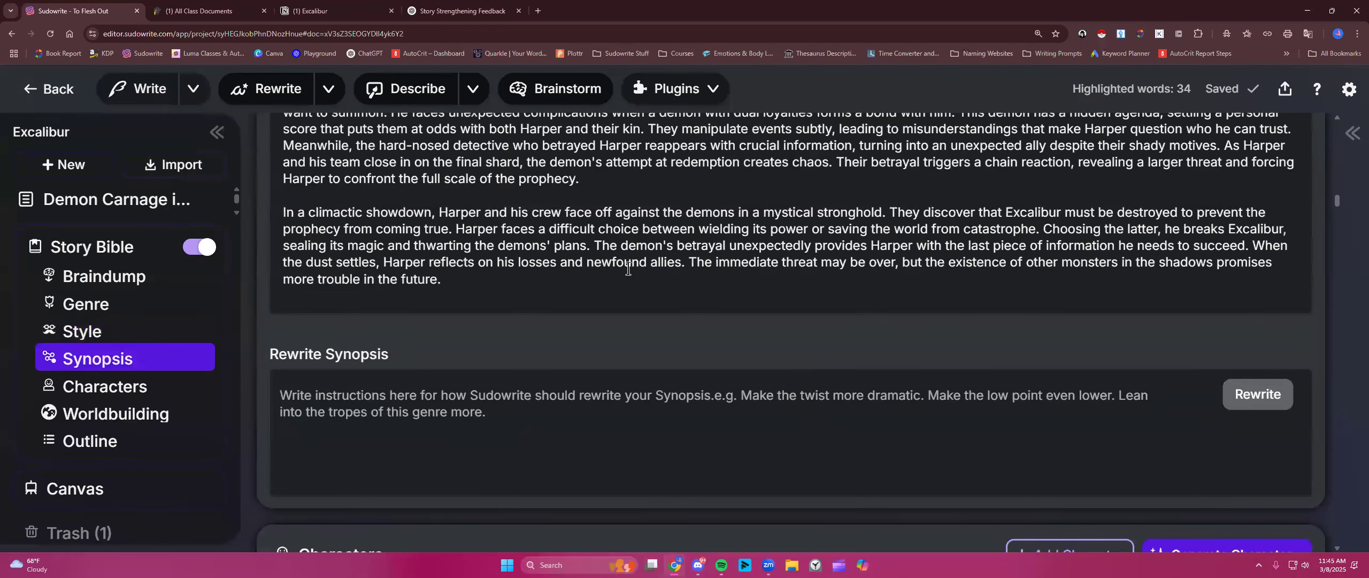
scroll(627, 269, "down", 7)
scroll(627, 269, "down", 1)
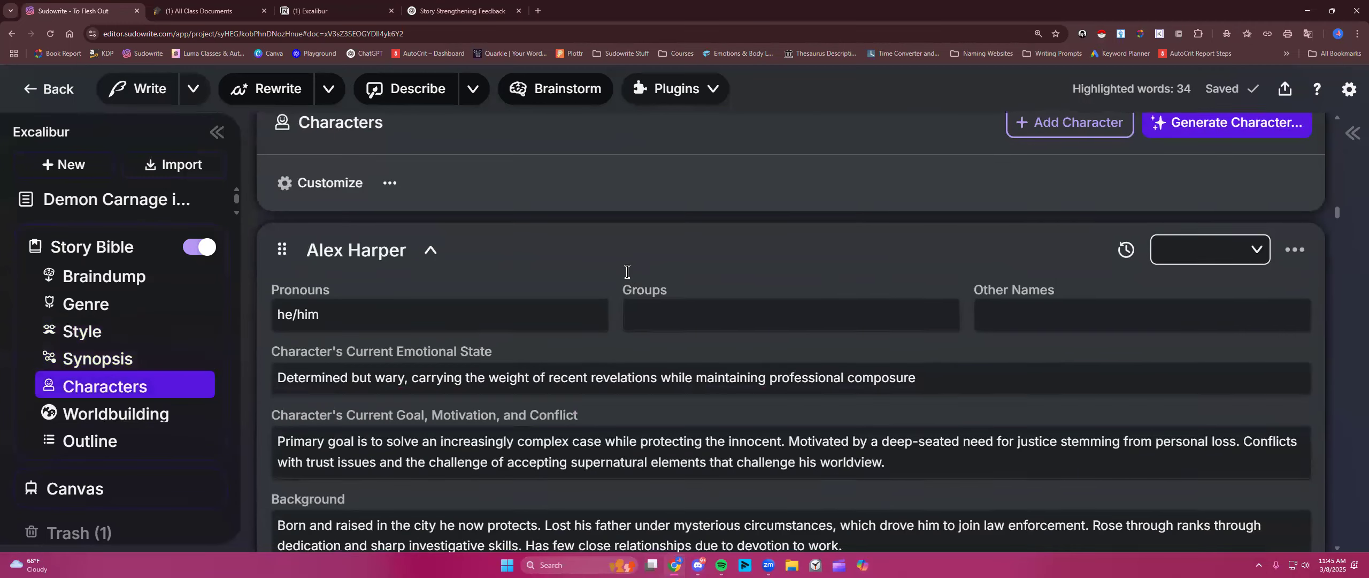
scroll(625, 284, "down", 2)
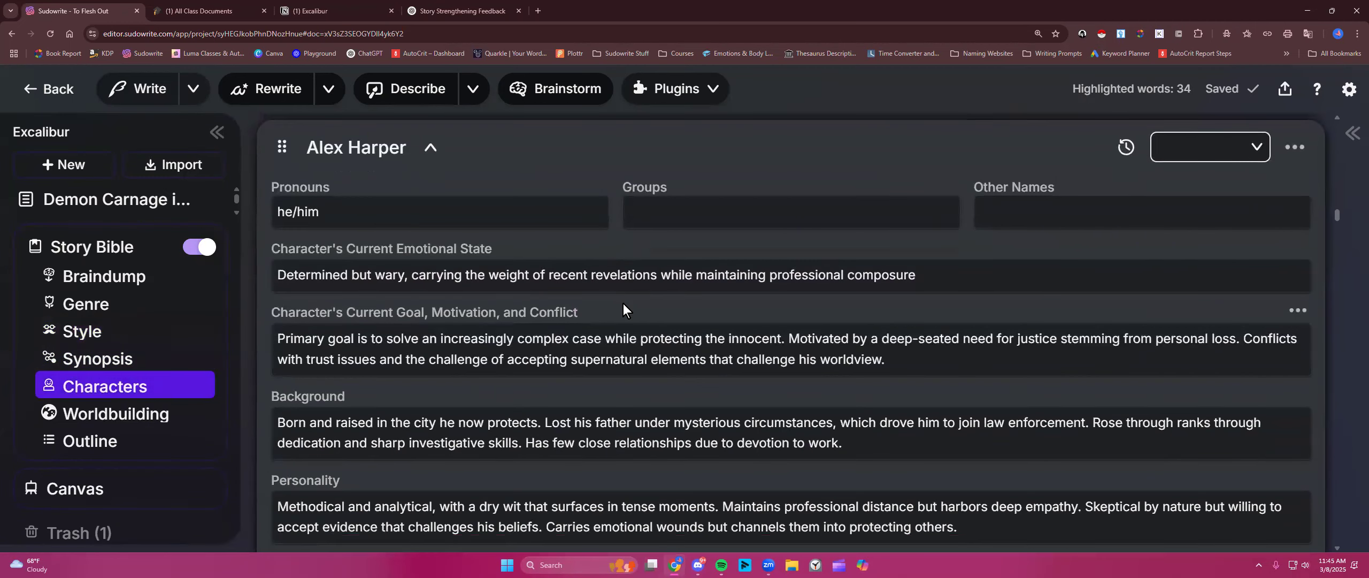
left_click_drag(412, 275, 658, 276)
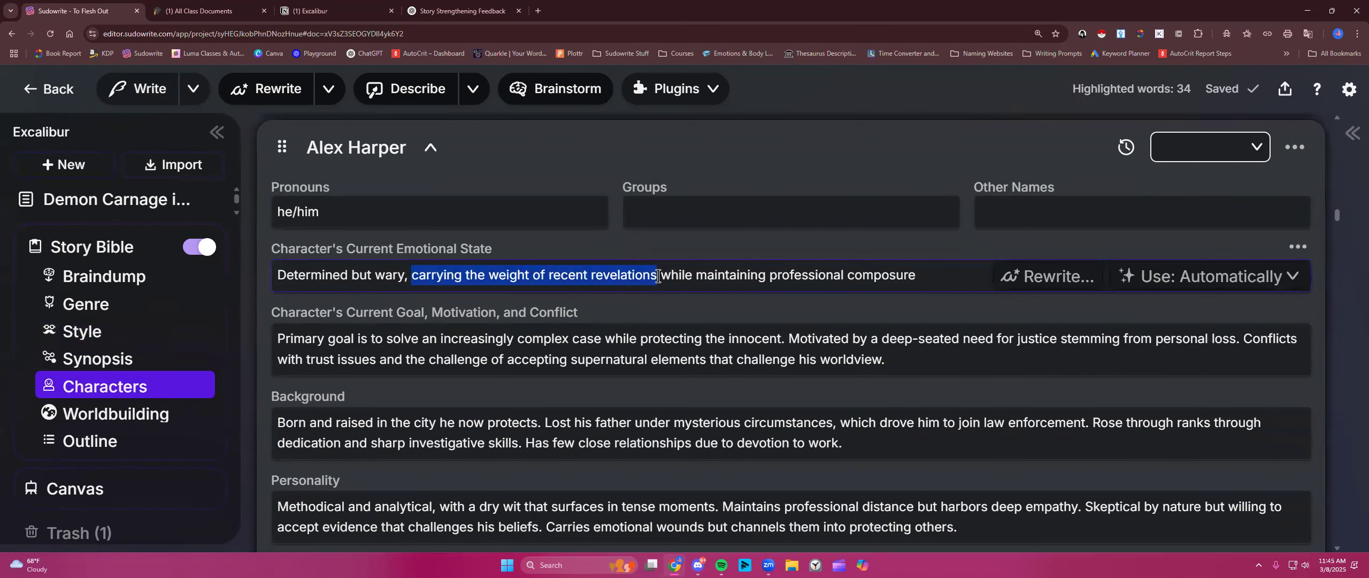
left_click(722, 364)
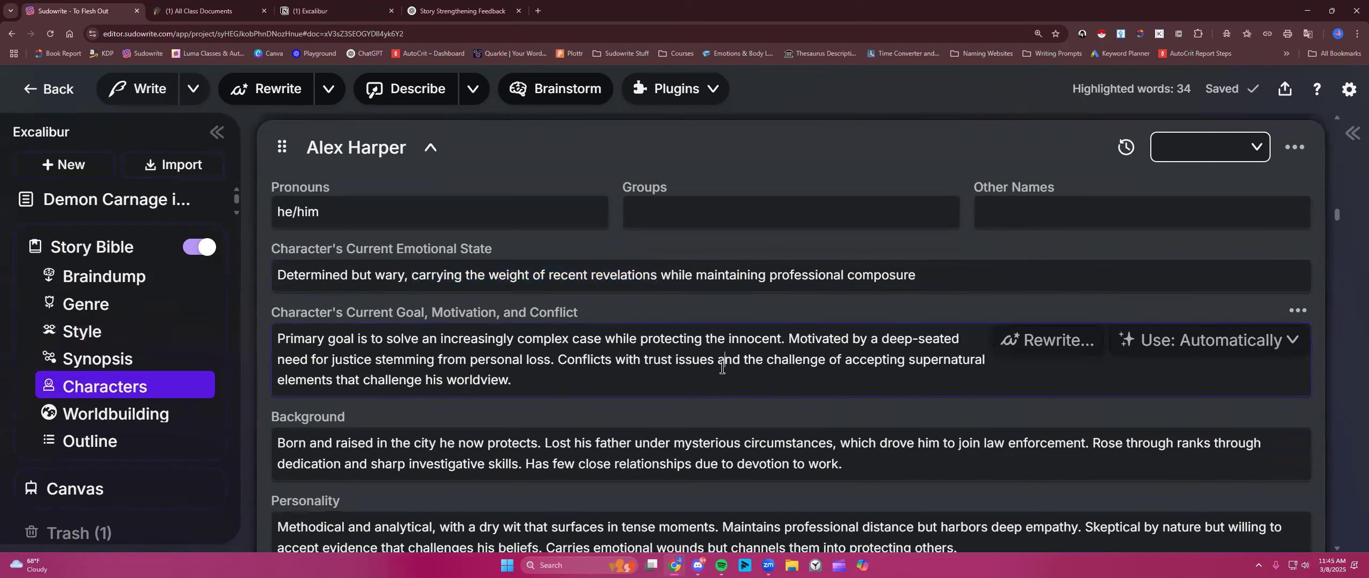
- Highlight the "Character's Current Emotional State" trait name and look through the detective's remaining traits, including Background, Personality and Physical Description
triple_click(349, 241)
left_click_drag(349, 242, 475, 244)
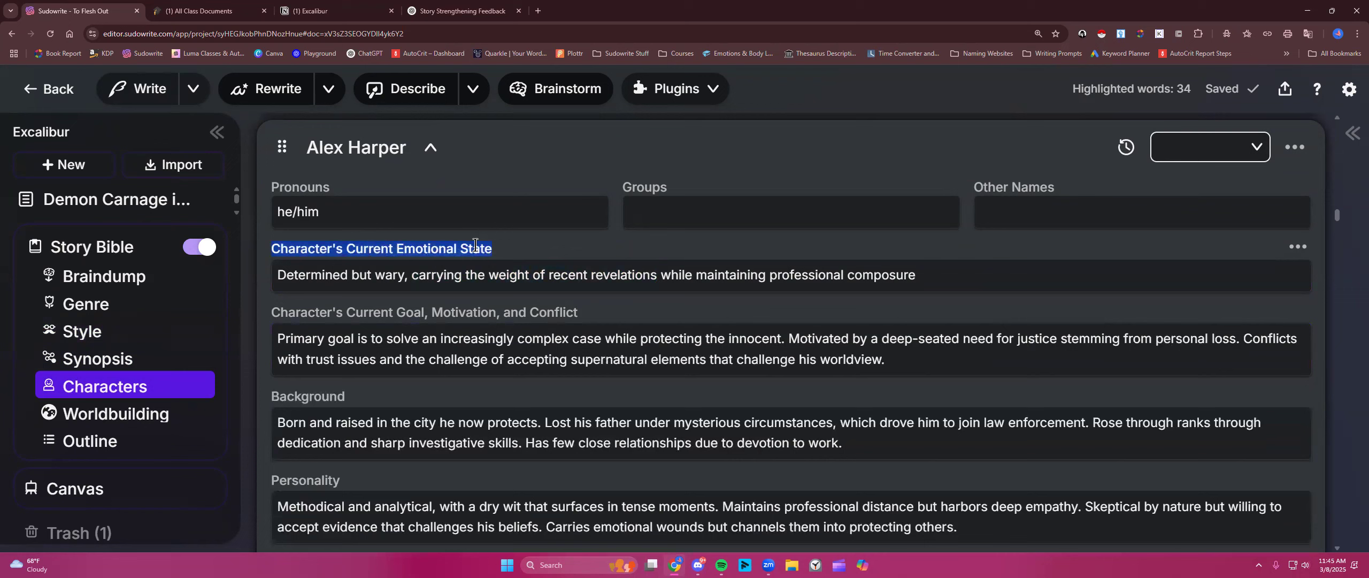
left_click(442, 276)
triple_click(388, 250)
scroll(437, 351, "down", 1)
scroll(398, 320, "down", 1)
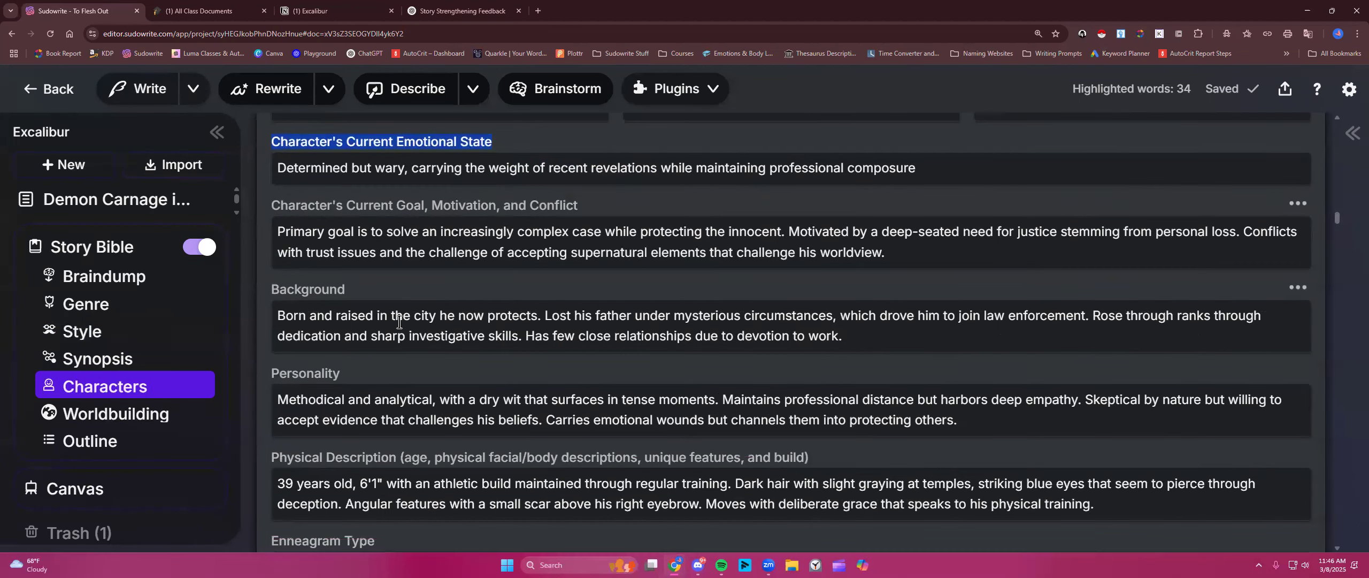
scroll(398, 323, "down", 3)
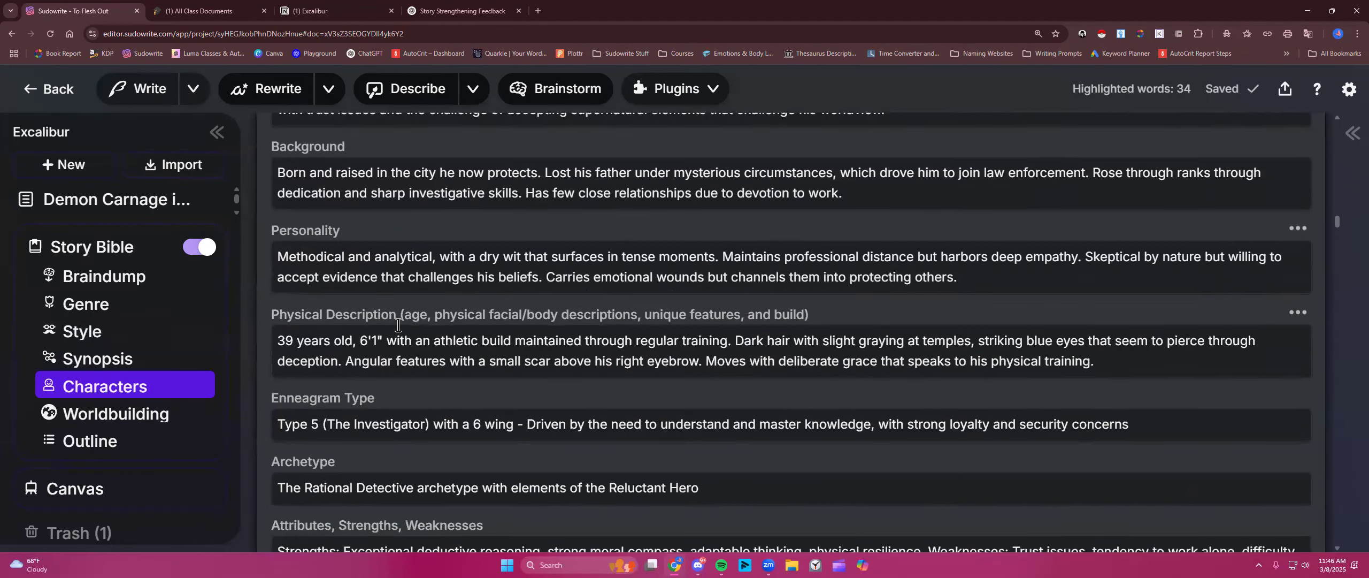
scroll(398, 325, "up", 5)
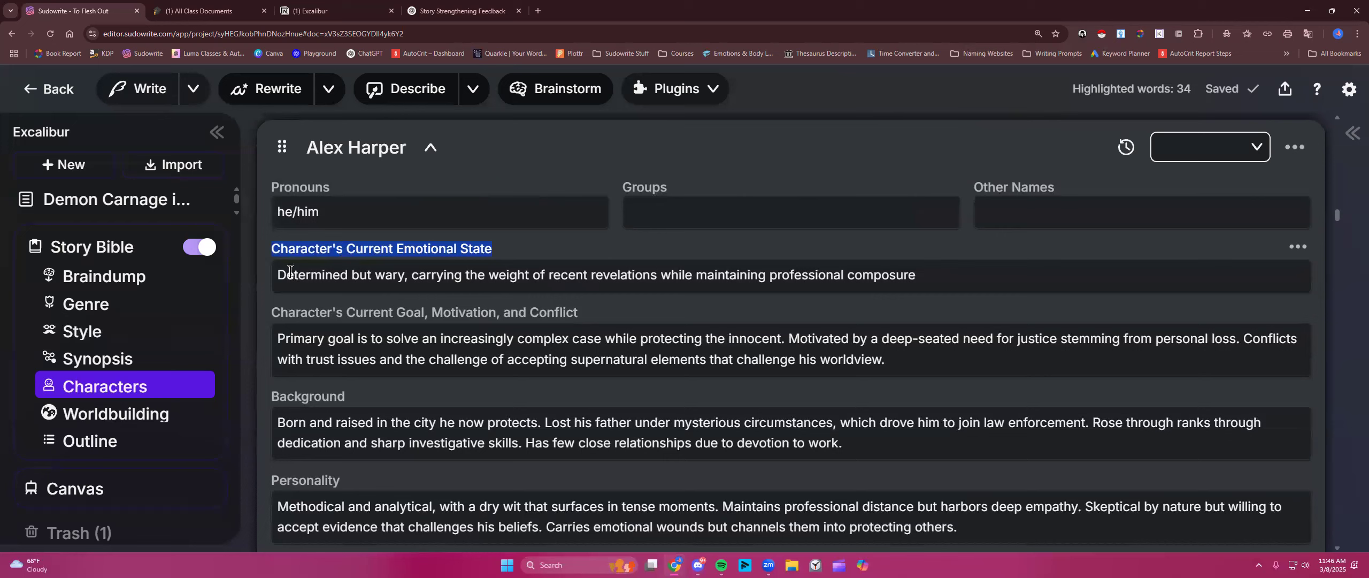
- Highlight the detective's entire current emotional state text and view its Rewrite option, dismissing the custom instructions without entering any
left_click_drag(278, 273, 469, 275)
left_click_drag(557, 273, 918, 276)
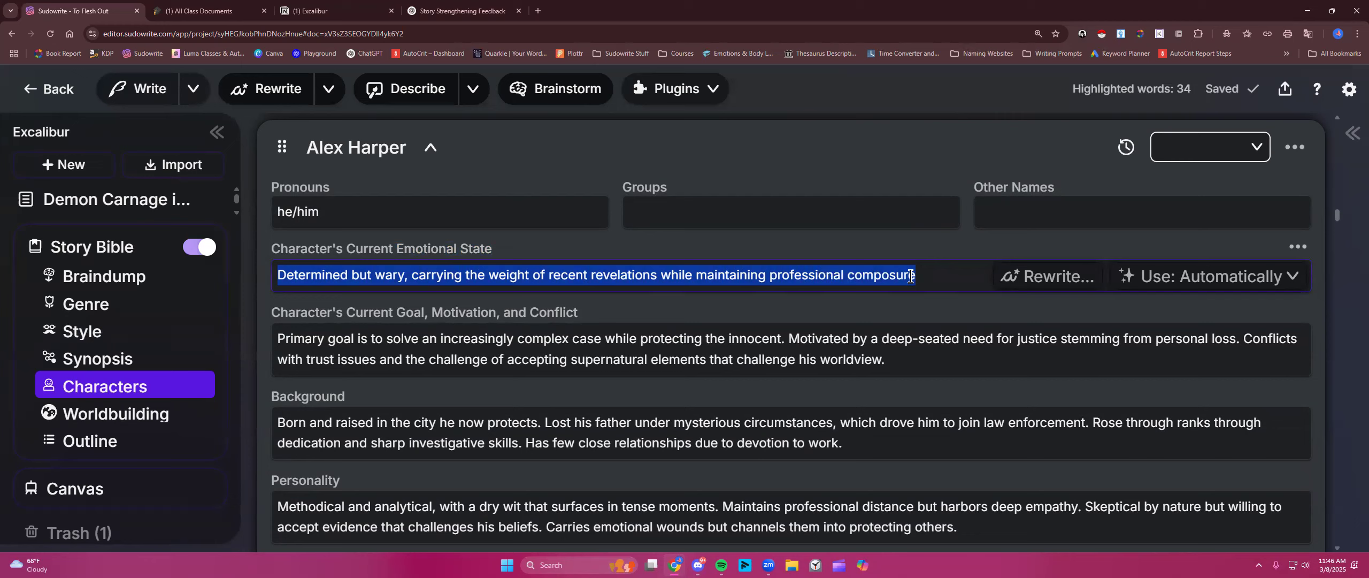
left_click(1049, 276)
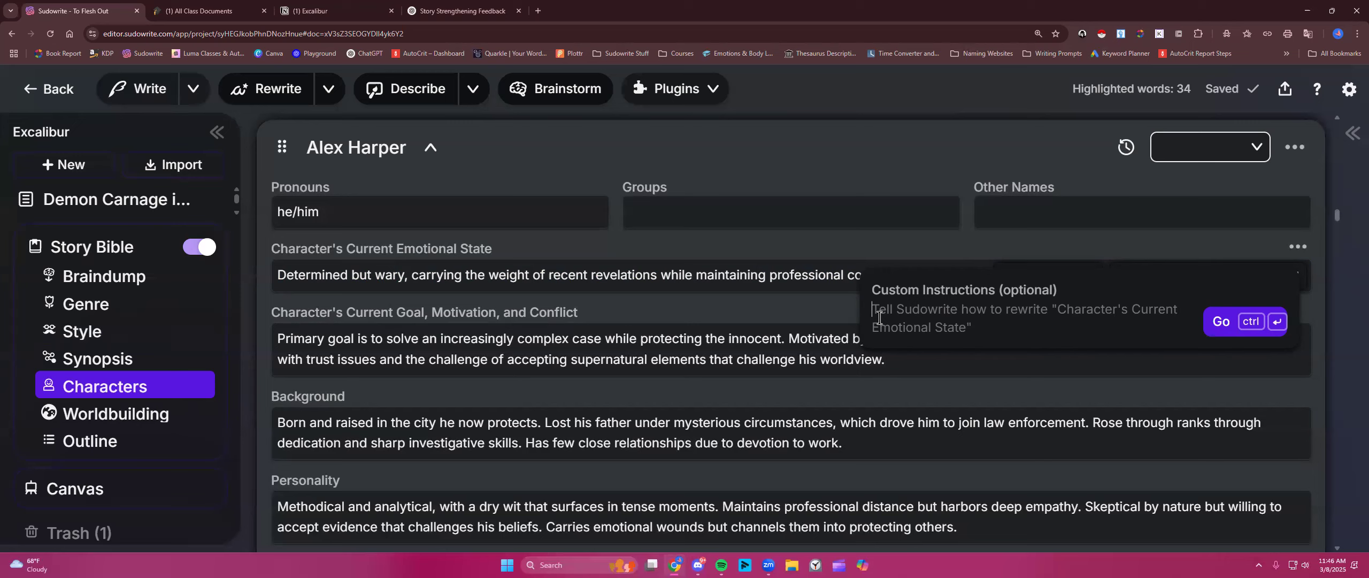
left_click(766, 272)
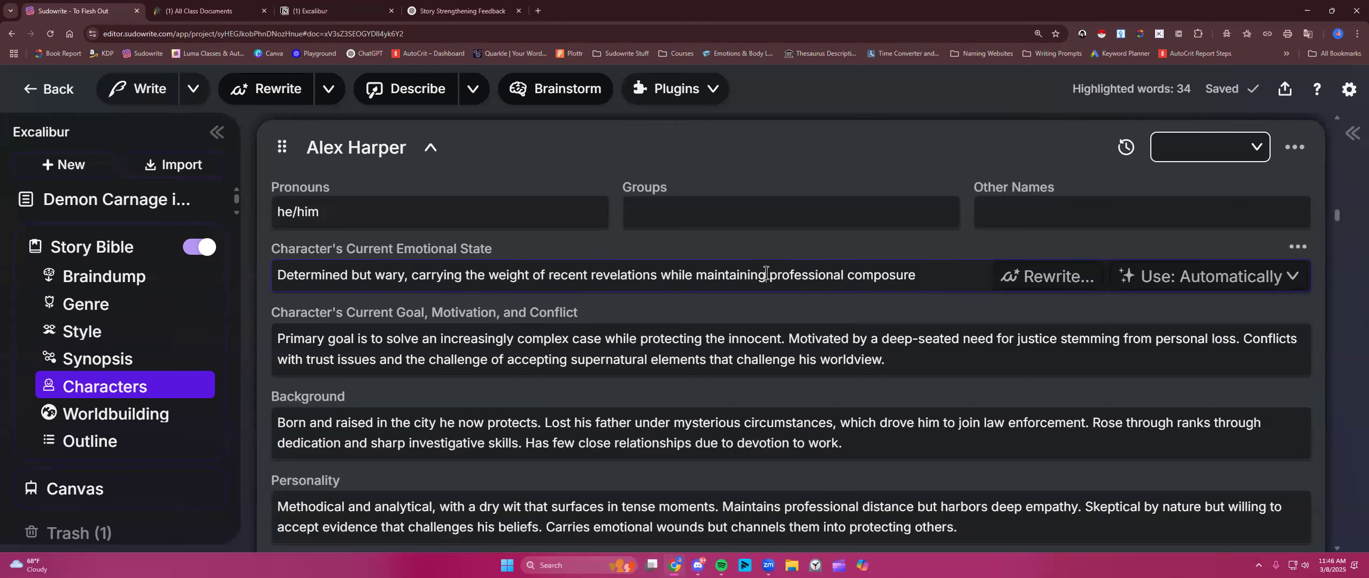
scroll(760, 281, "down", 3)
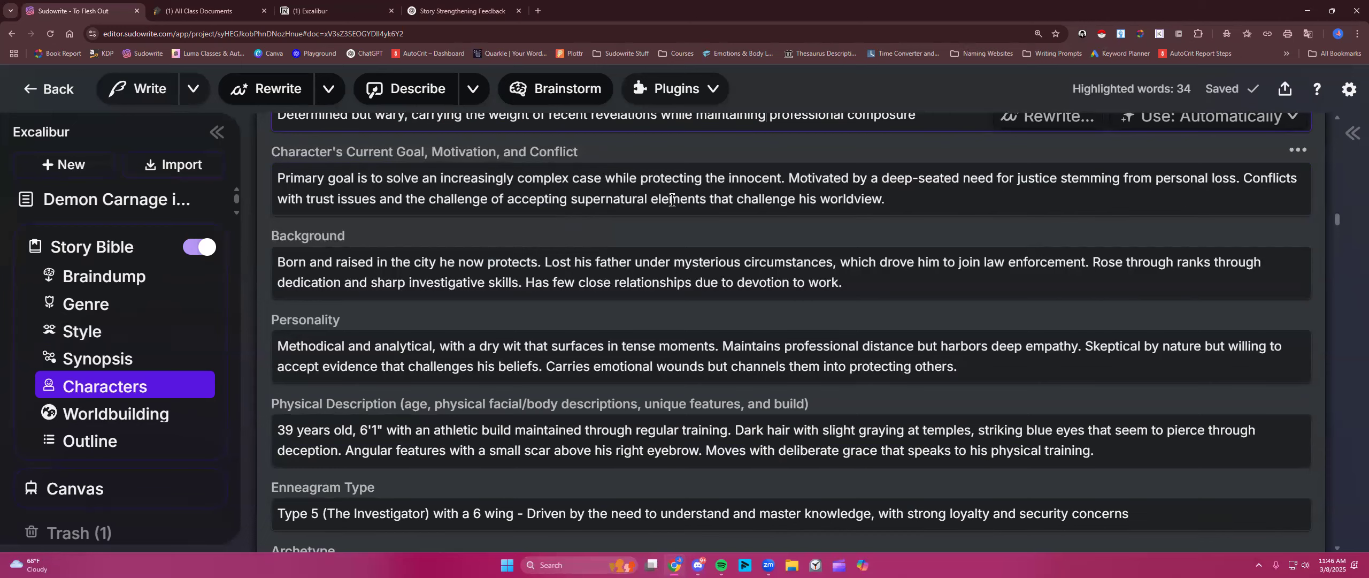
- Highlight the detective's goal of solving a complex case while protecting the innocent, and read through his remaining traits down to the development arc
left_click(400, 175)
left_click_drag(399, 174, 779, 180)
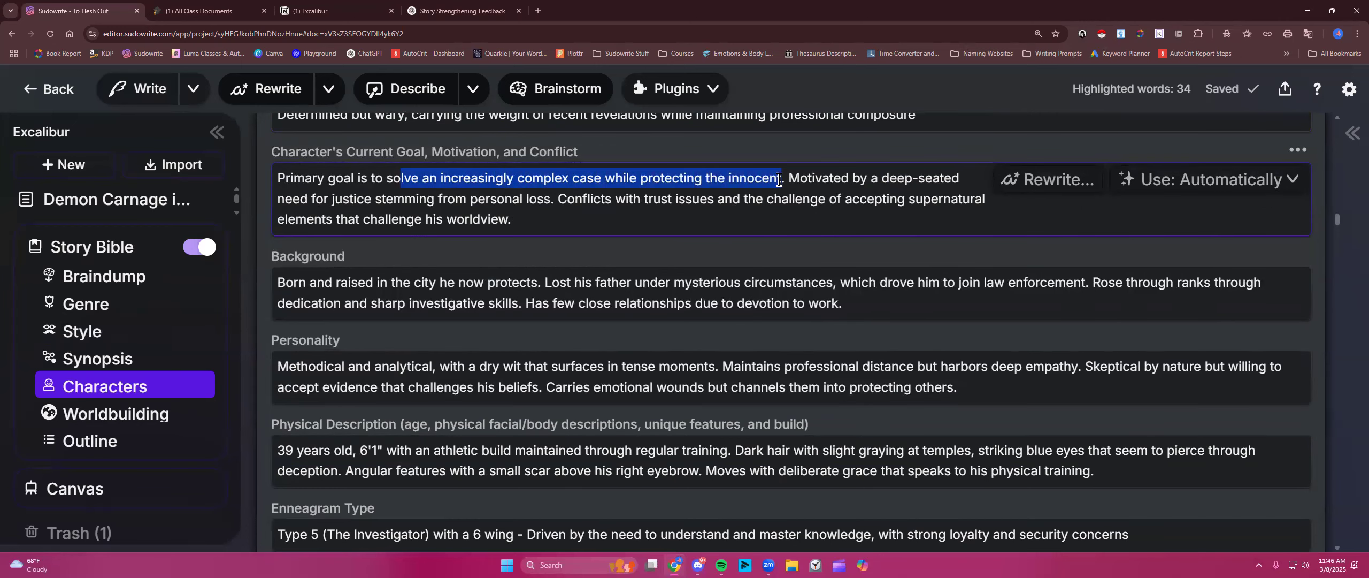
left_click(795, 202)
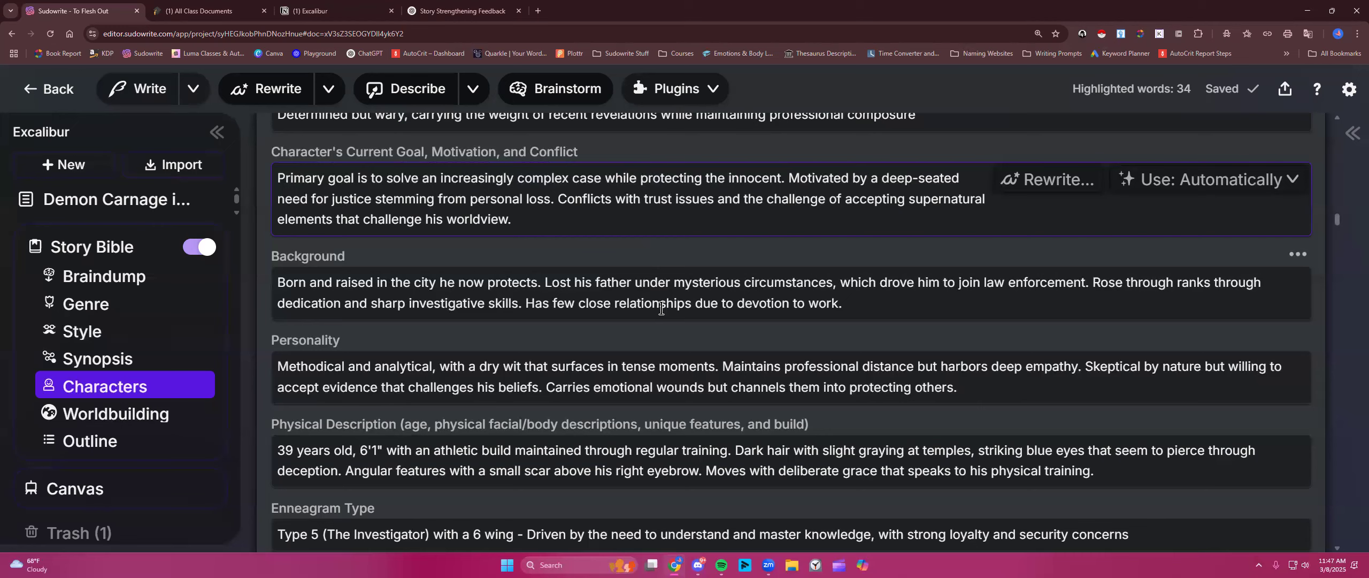
scroll(662, 309, "down", 5)
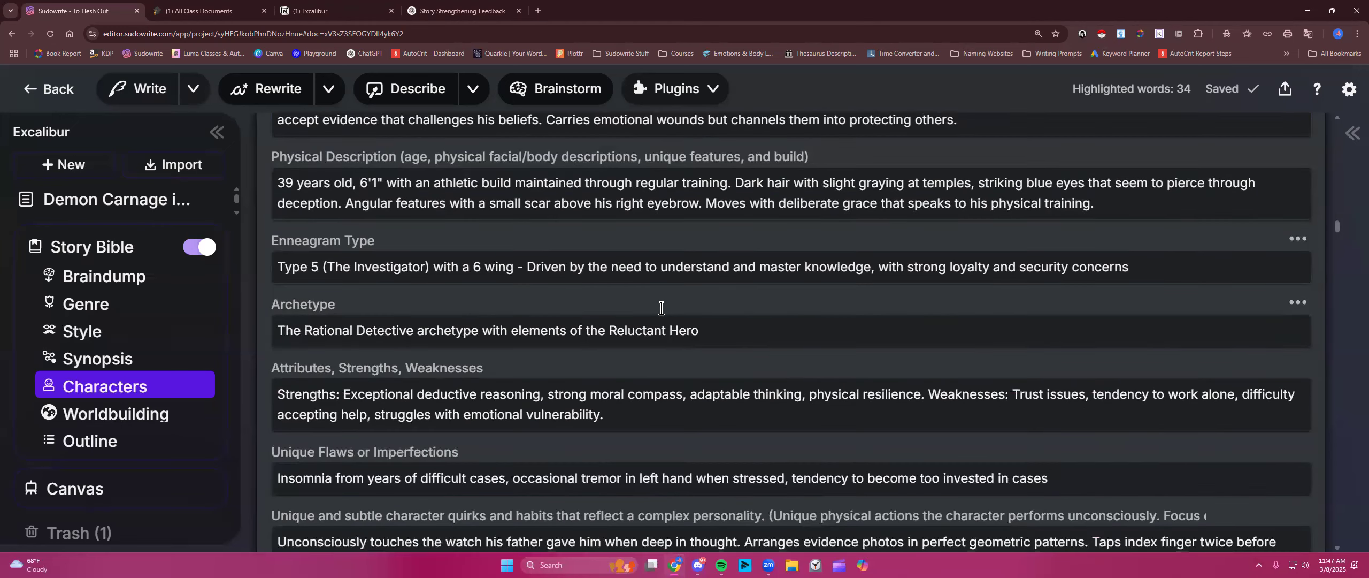
scroll(661, 308, "down", 5)
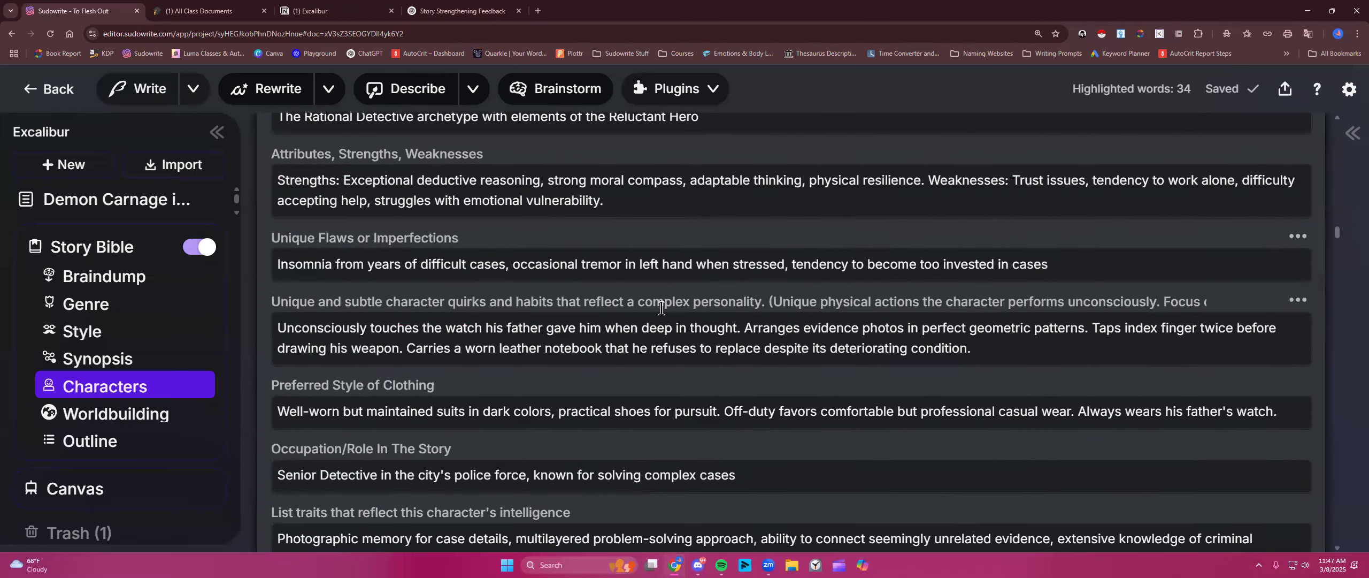
scroll(661, 308, "down", 5)
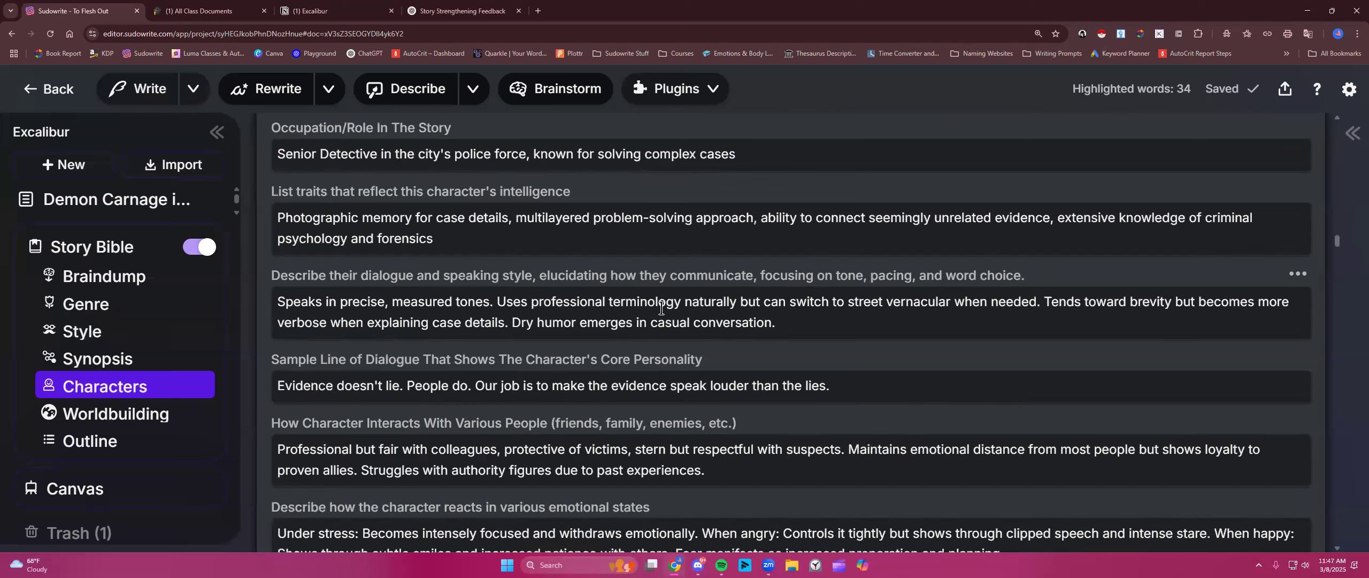
scroll(661, 308, "down", 8)
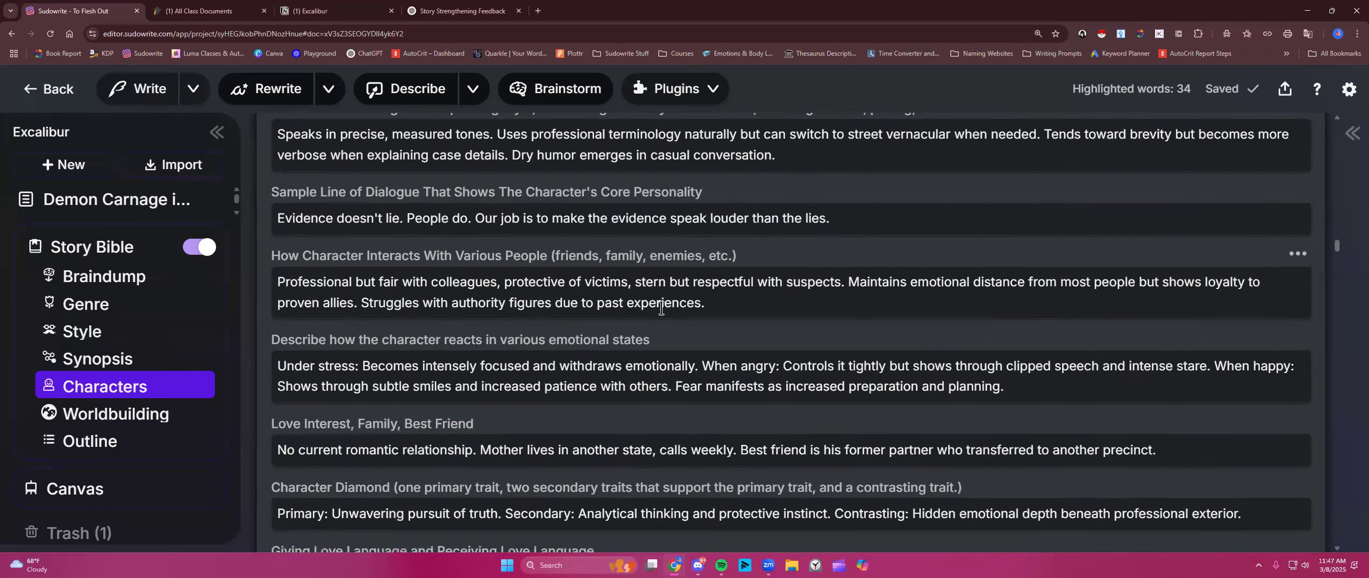
scroll(661, 308, "down", 1)
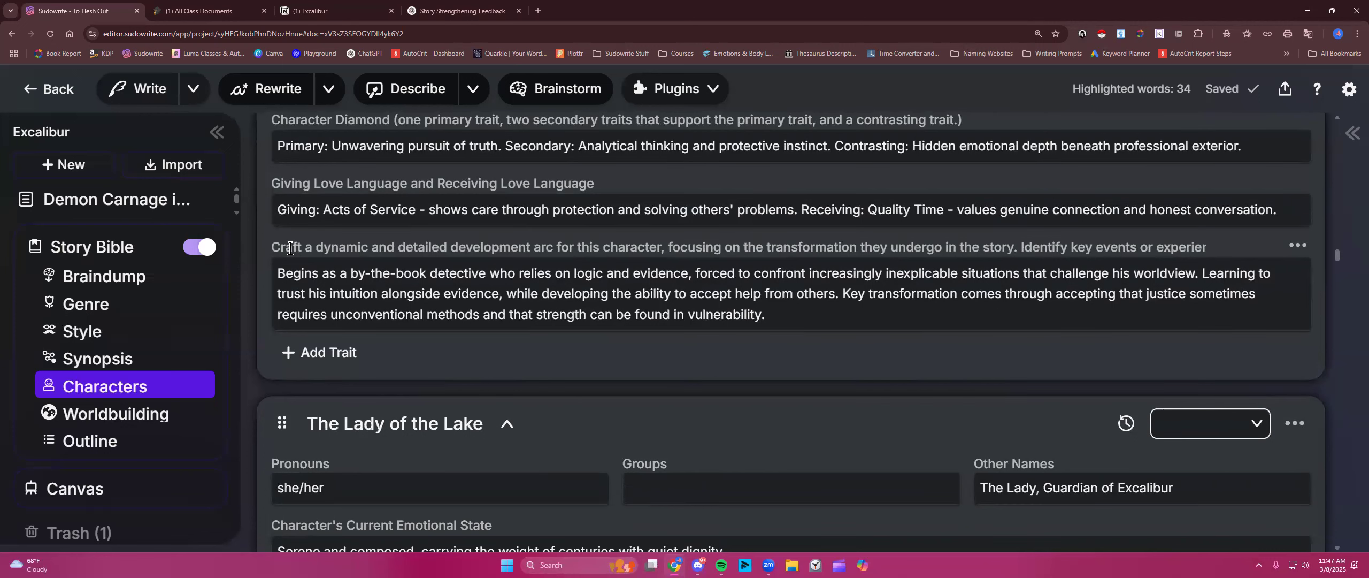
- Highlight the detective's development arc trait name and set when to use this trait to Never
triple_click(269, 249)
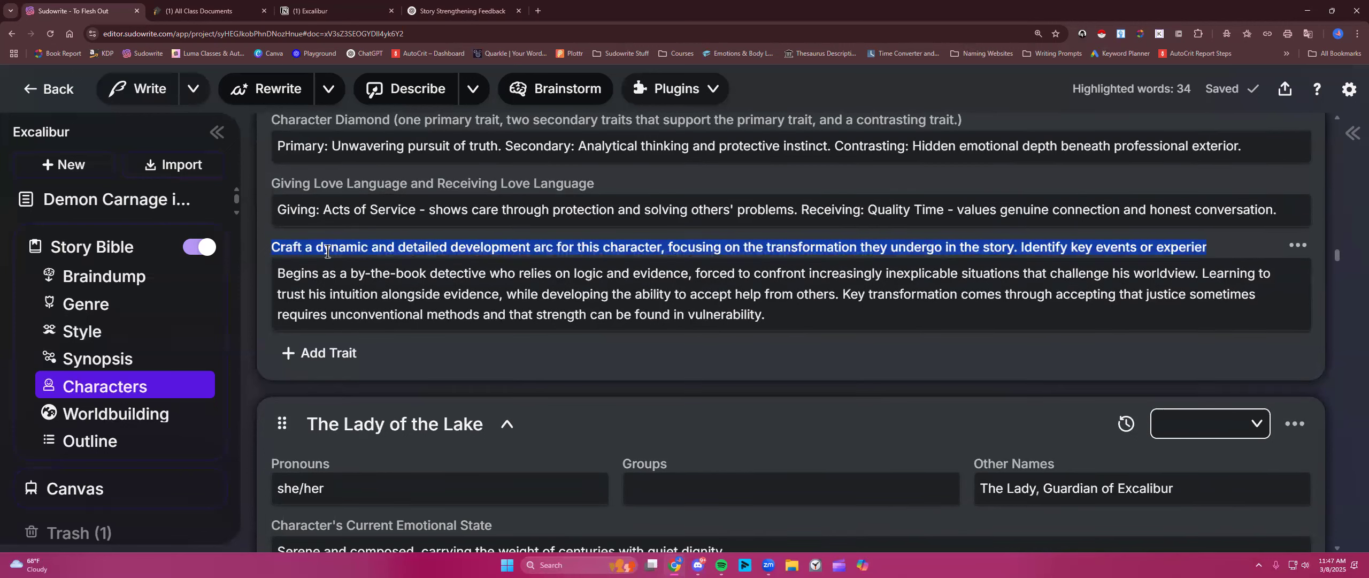
left_click(621, 313)
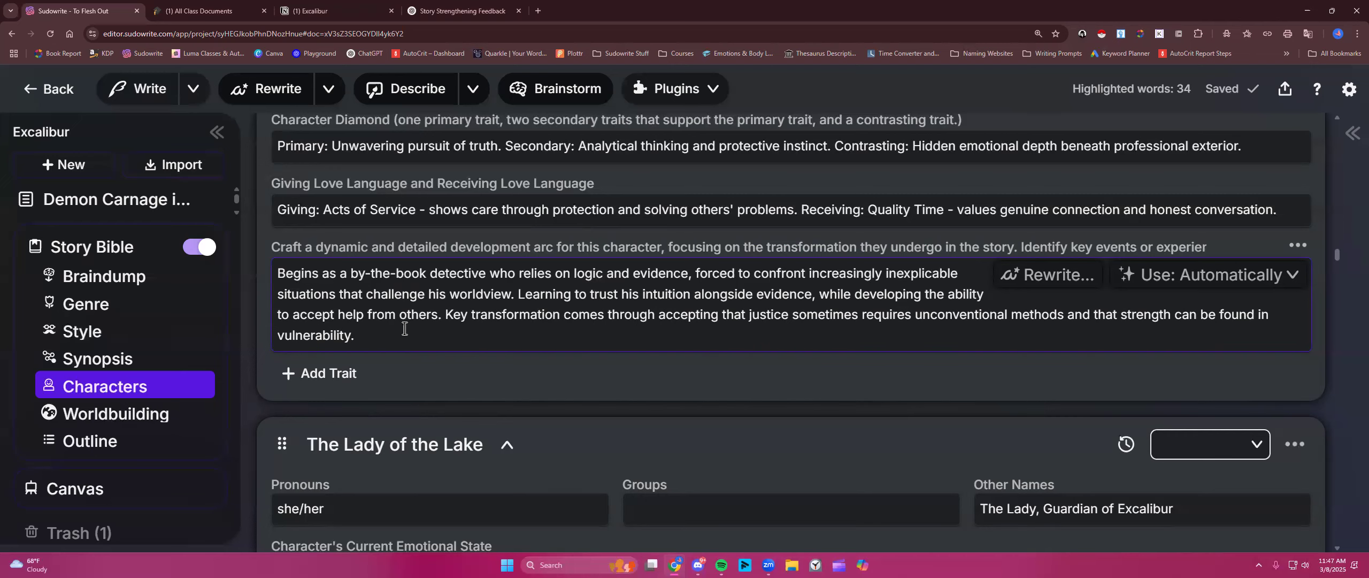
left_click(1299, 245)
scroll(1192, 425, "down", 1)
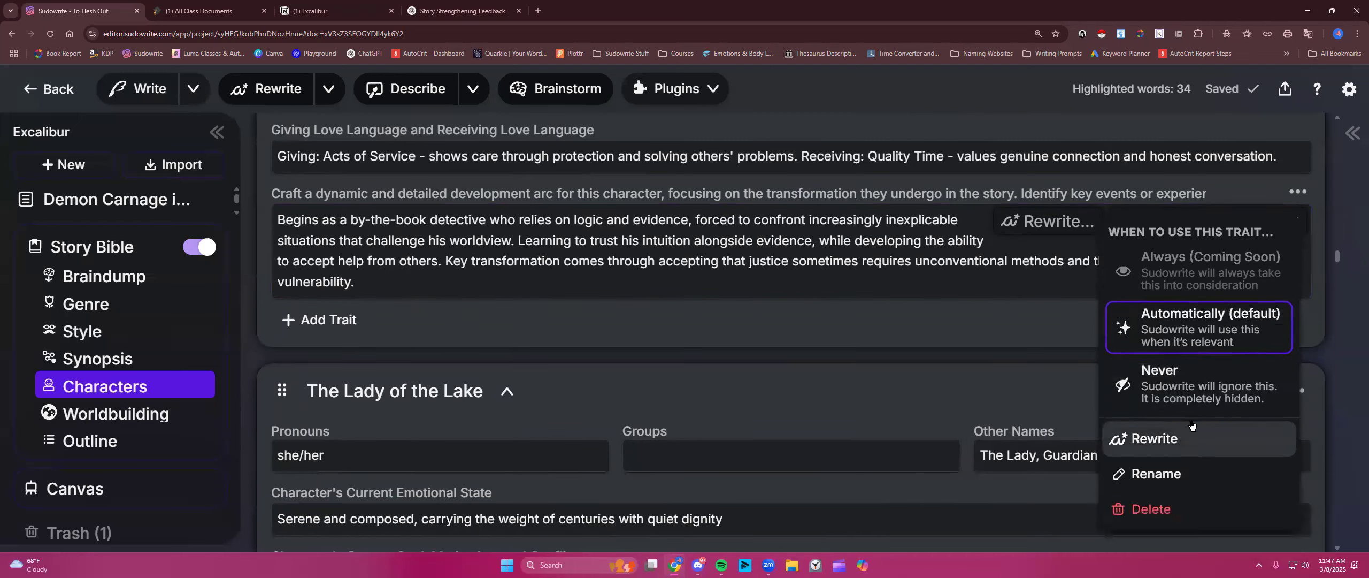
left_click(1166, 379)
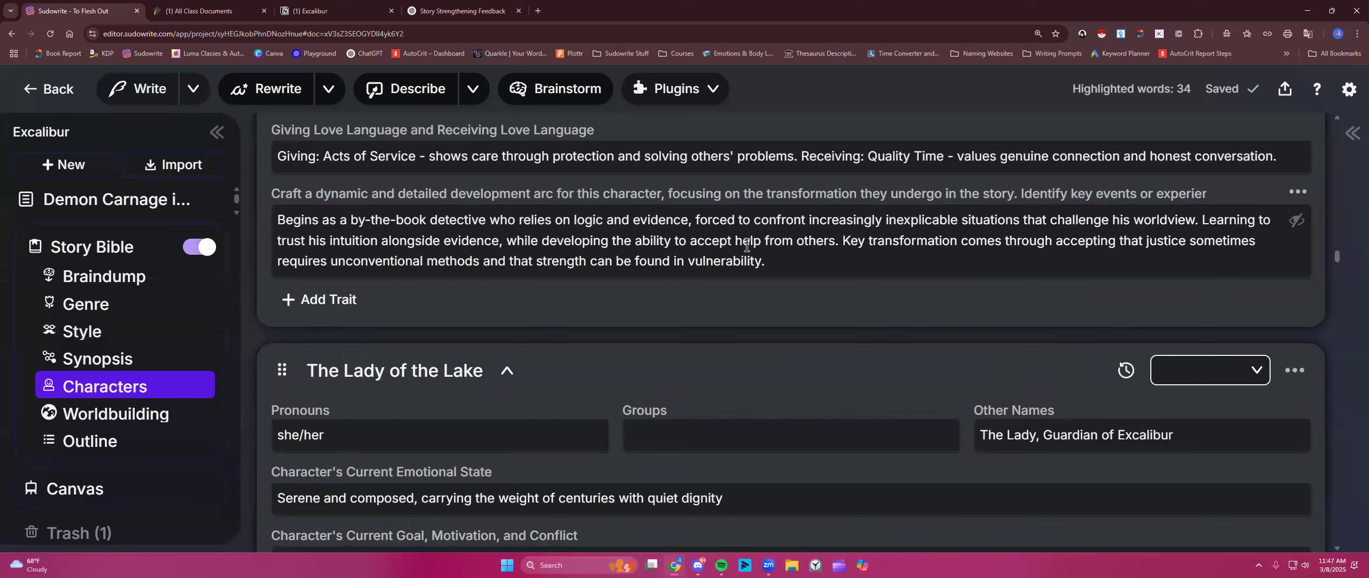
- Glance at The Lady of the Lake's card, go to the Worldbuilding section and collapse the Demon Magic entry
scroll(520, 282, "down", 1)
scroll(520, 285, "up", 1)
scroll(1115, 274, "down", 3)
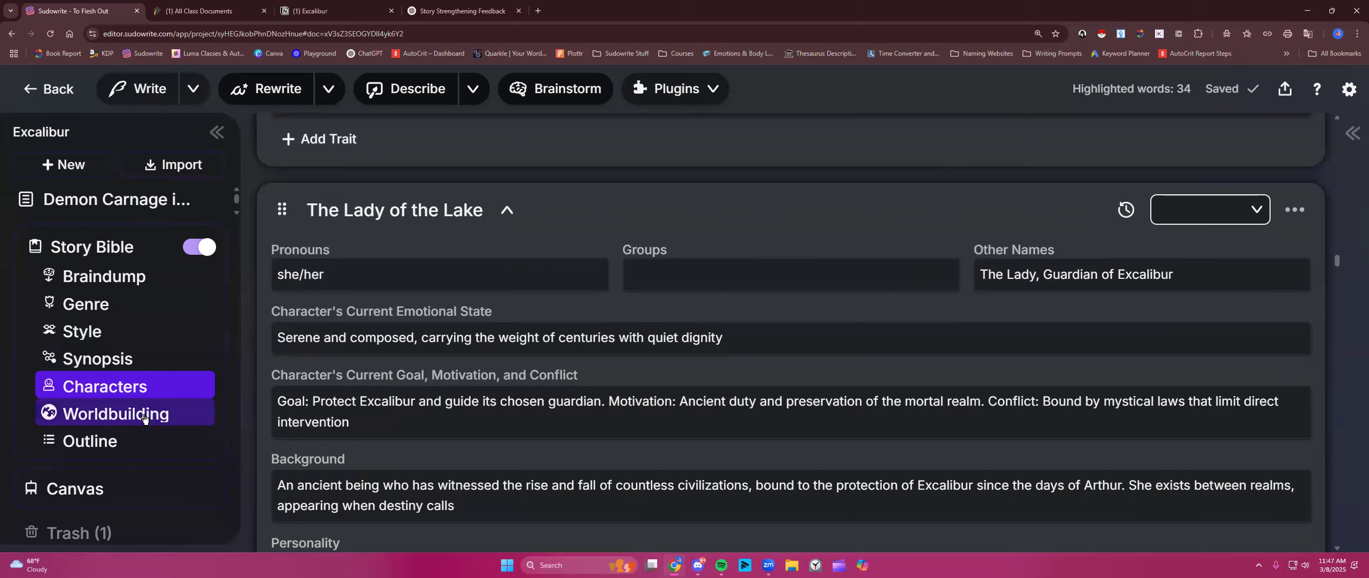
left_click(144, 417)
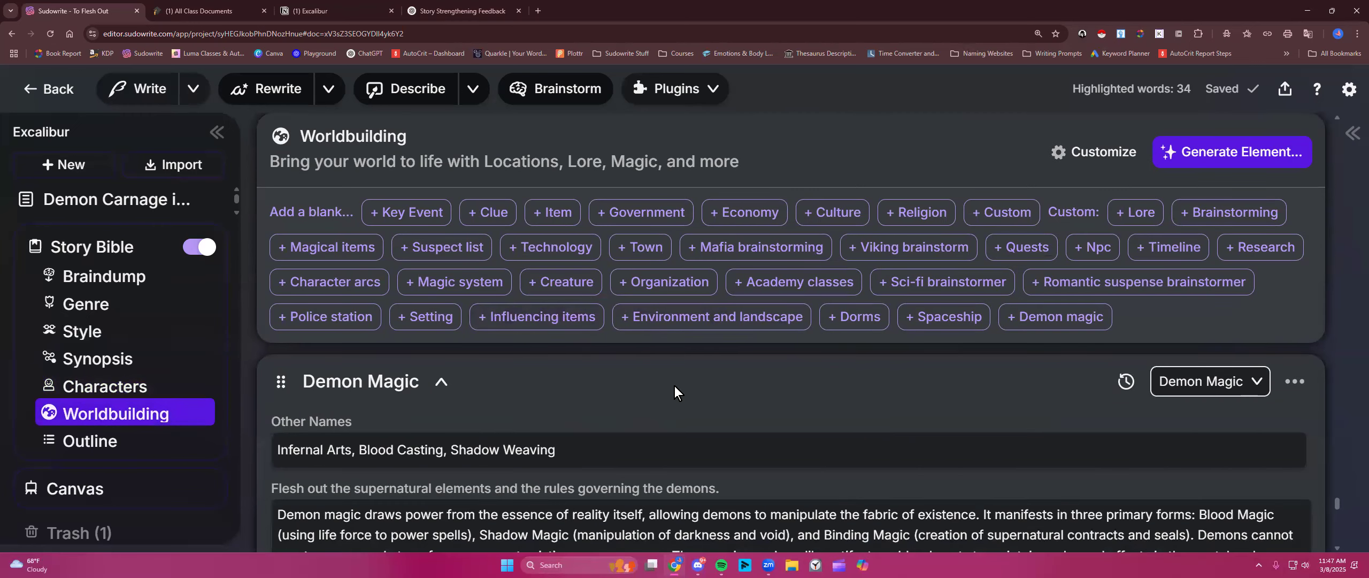
left_click(442, 382)
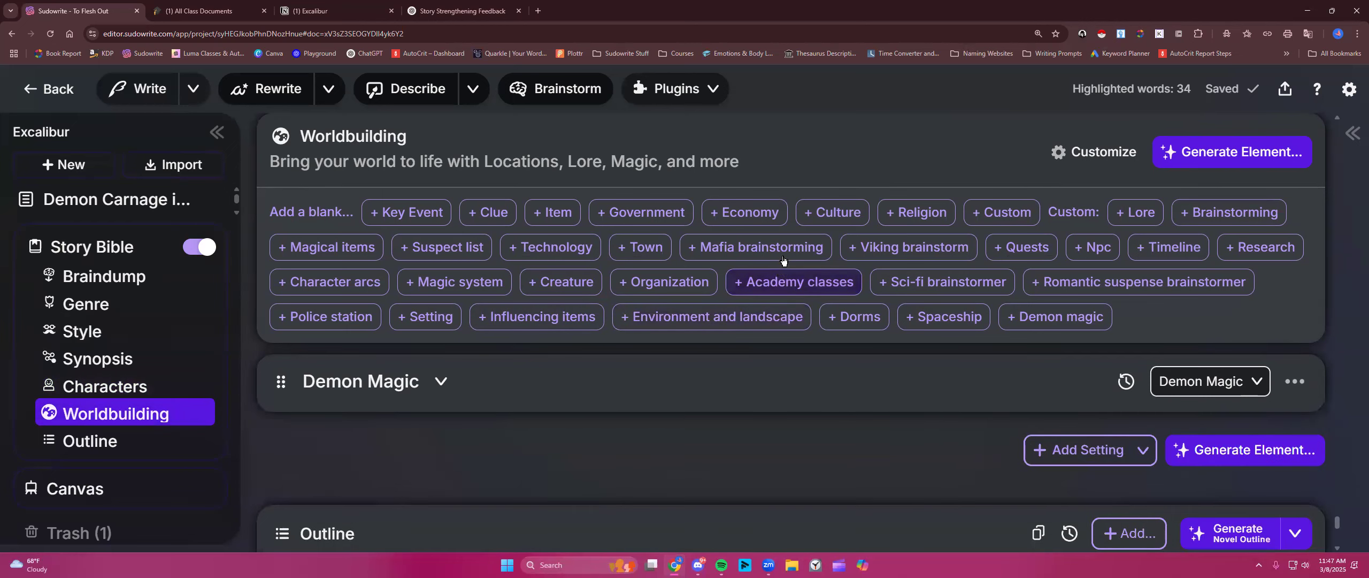
- Generate a new worldbuilding element of type Setting without custom instructions
left_click(1177, 162)
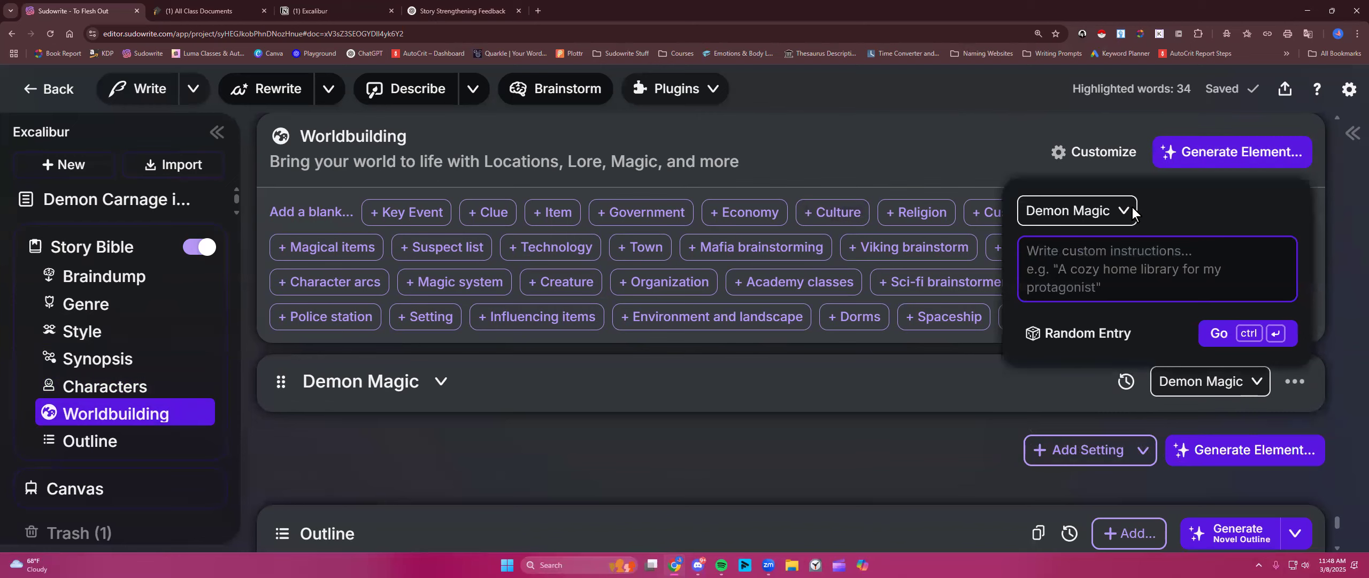
left_click(1086, 210)
scroll(1094, 304, "up", 10)
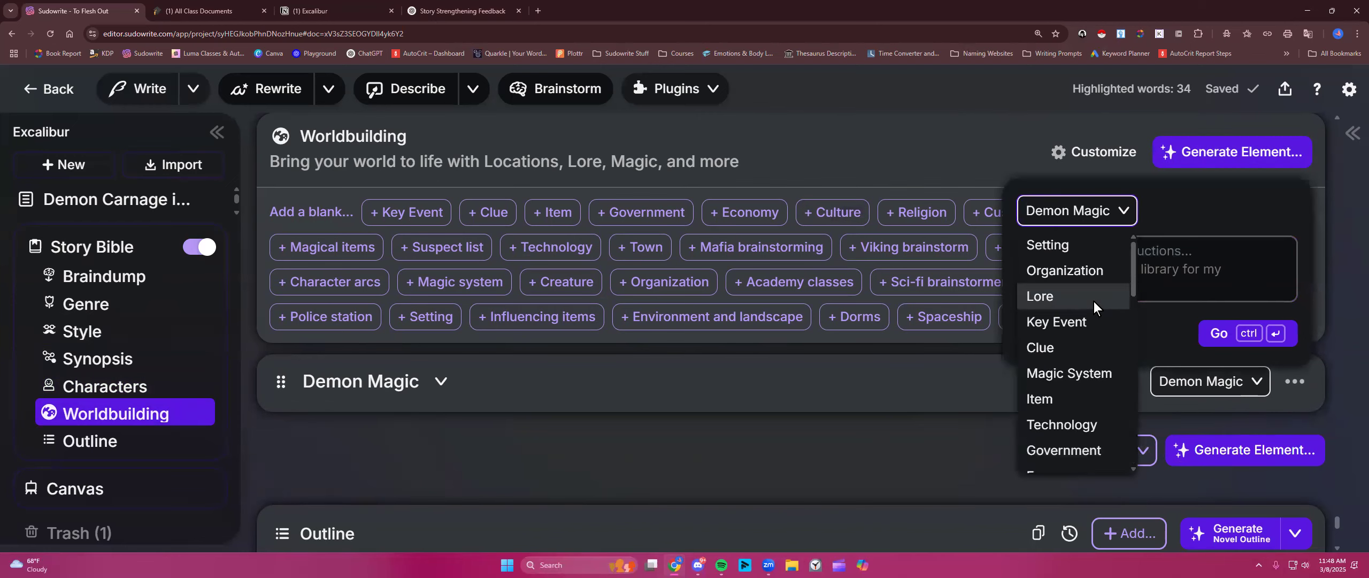
left_click(1070, 241)
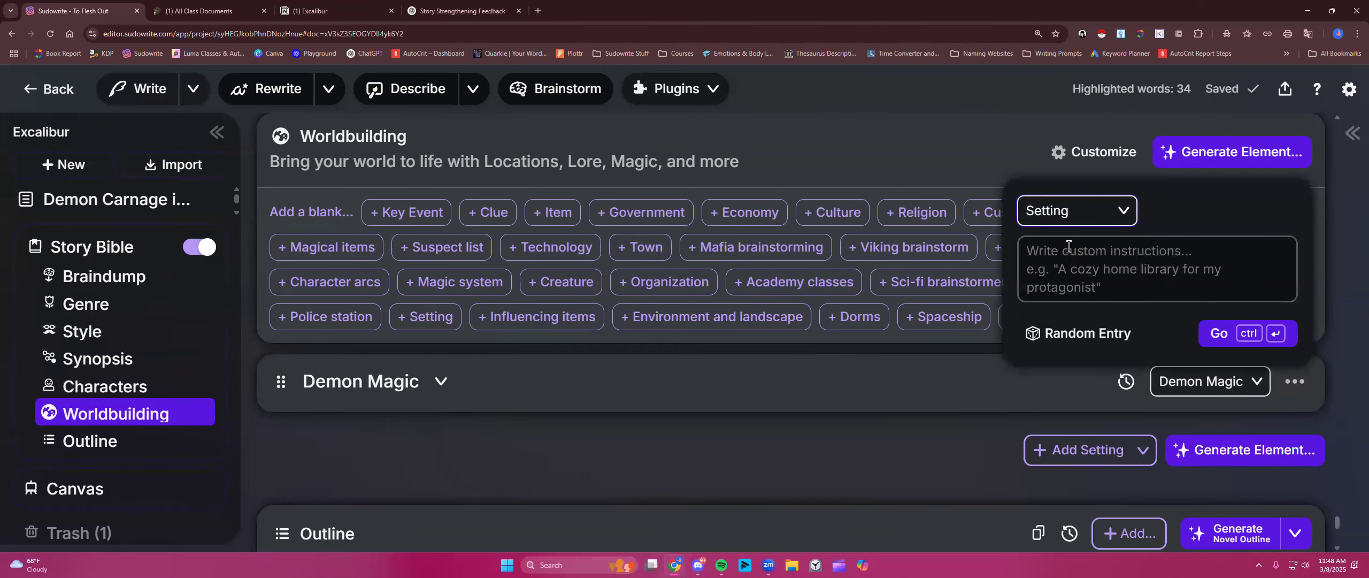
left_click(1253, 334)
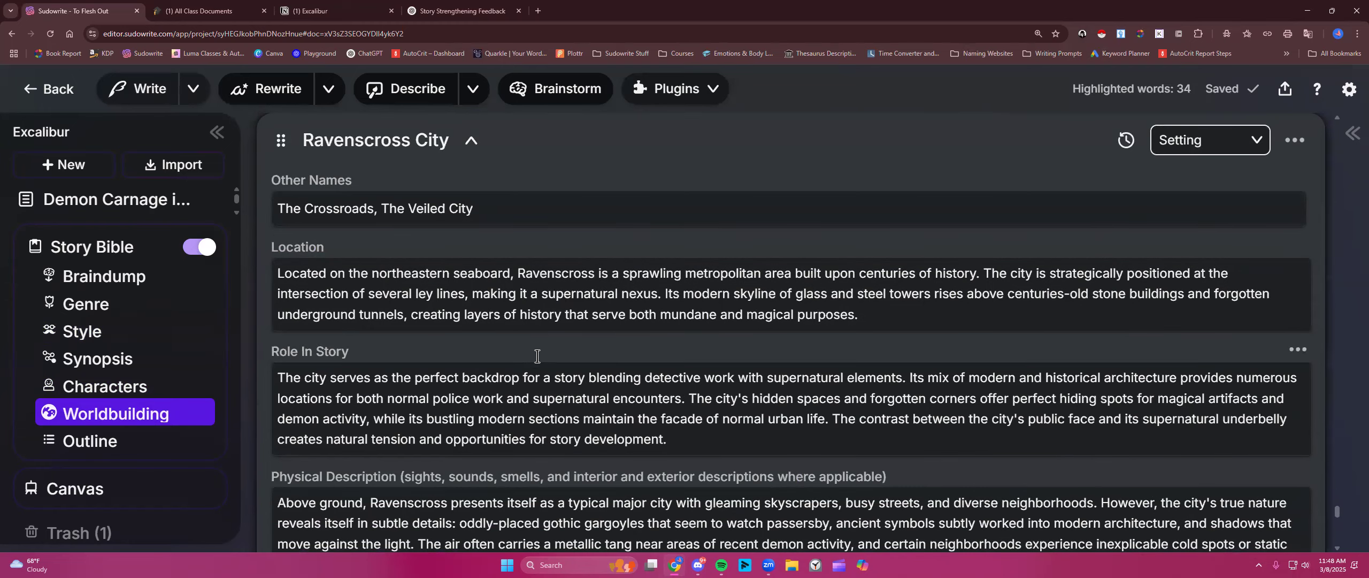
- Open the worldbuilding customization and show the default traits for Police Station
scroll(537, 356, "up", 7)
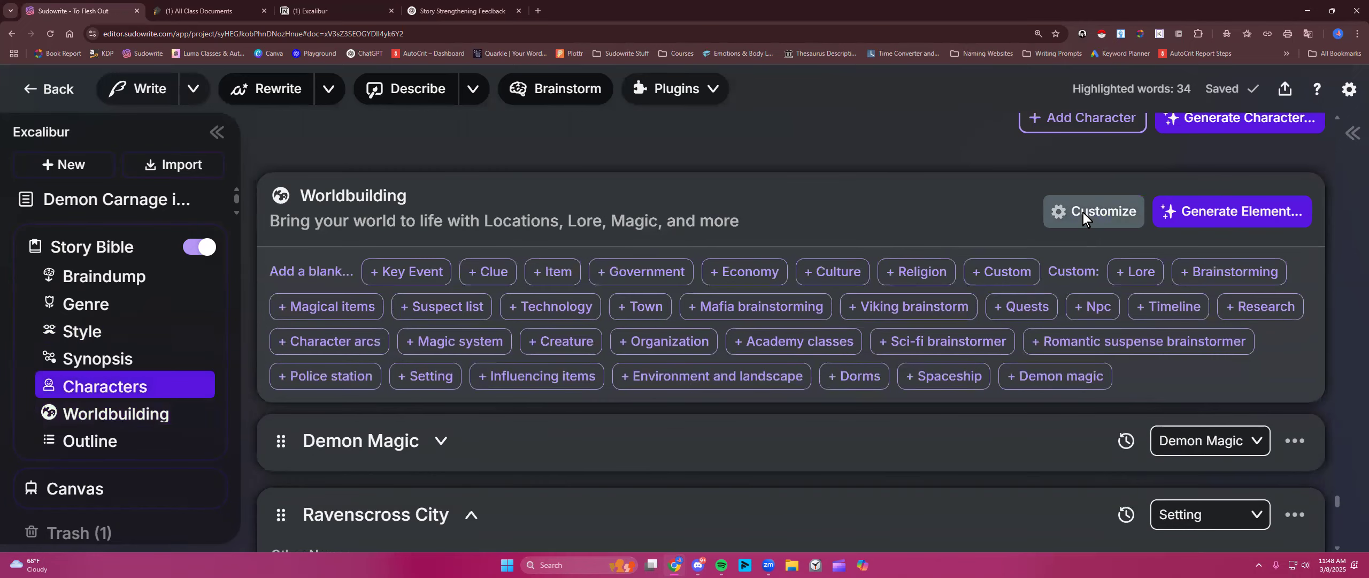
left_click(1083, 212)
left_click(737, 206)
scroll(696, 278, "down", 2)
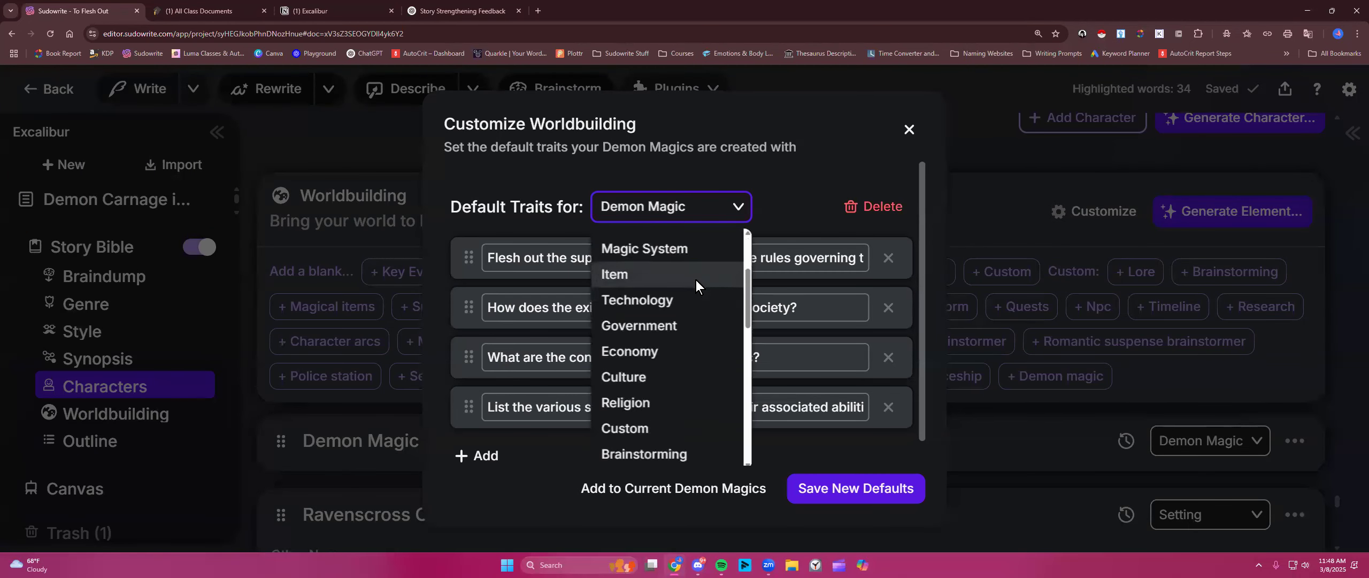
scroll(695, 280, "down", 9)
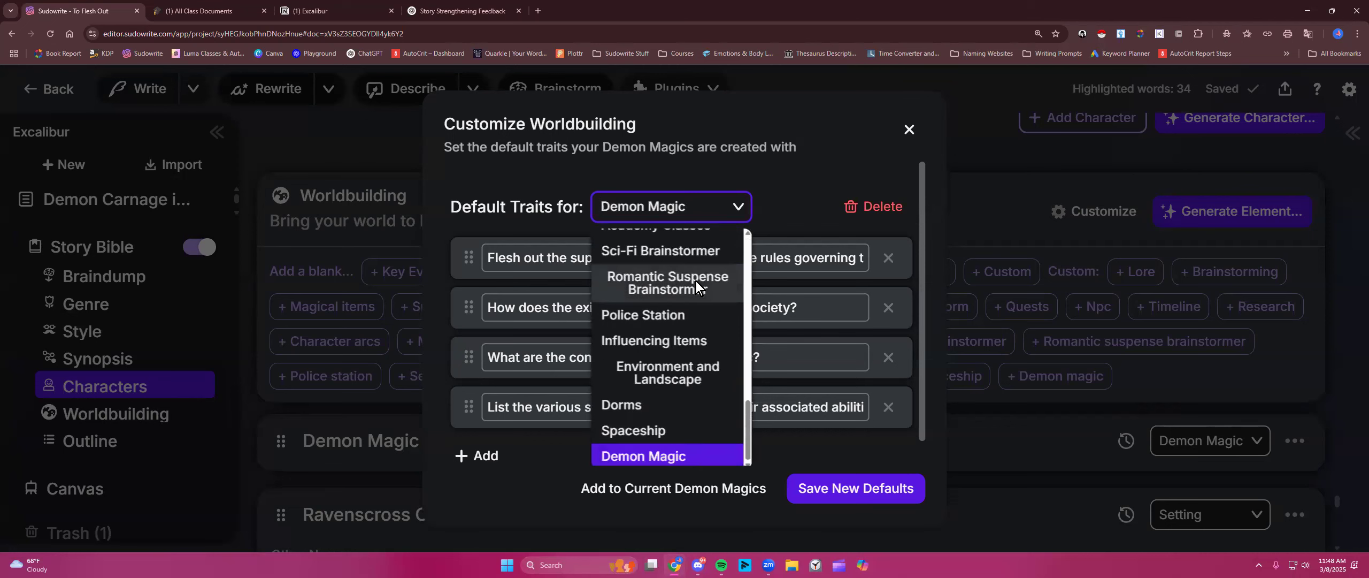
left_click(659, 313)
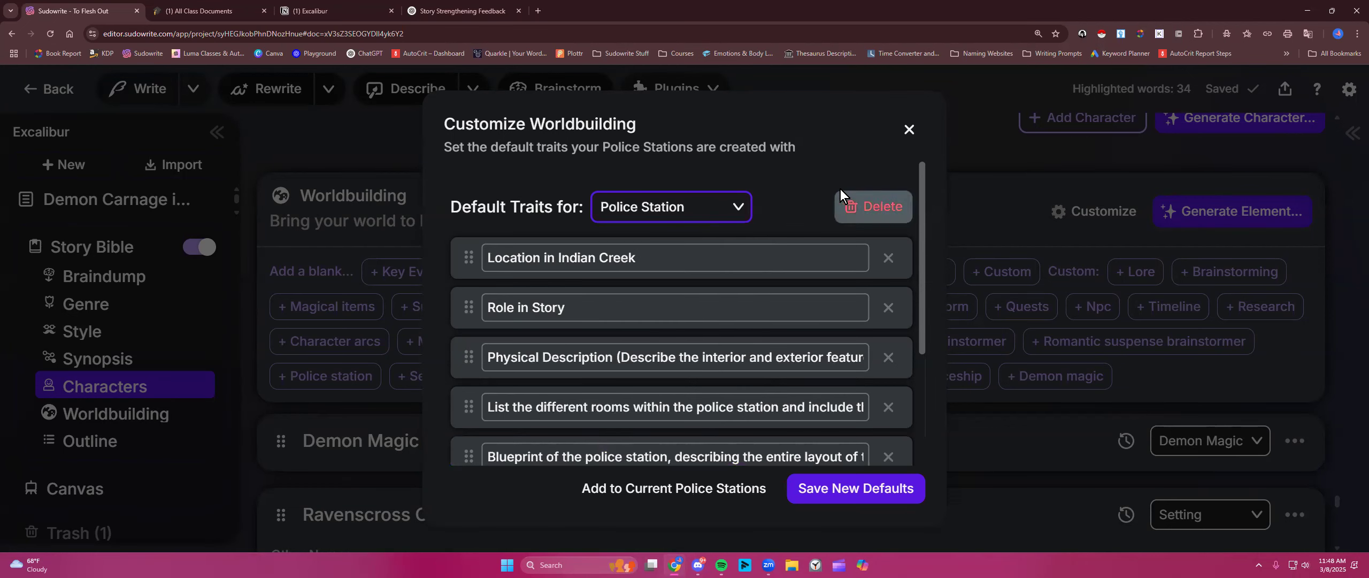
- Examine the Police Station's default traits, highlighting the room list and blueprint prompts, and close the customization without saving
scroll(835, 208, "down", 1)
scroll(588, 305, "down", 1)
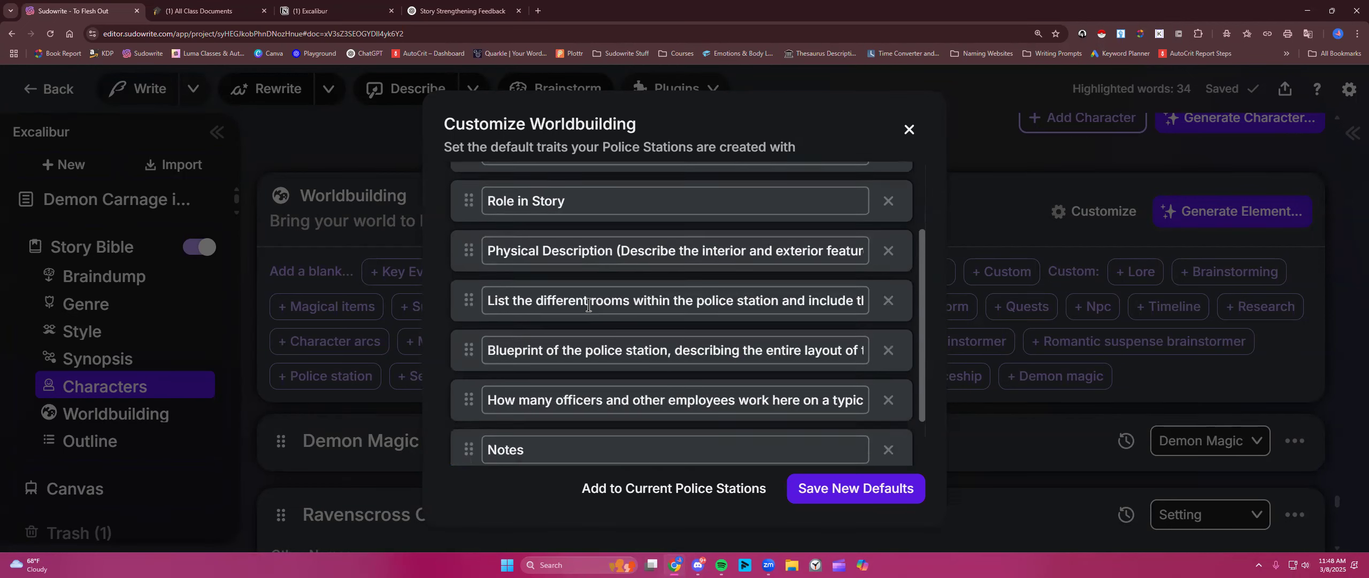
left_click_drag(489, 300, 874, 305)
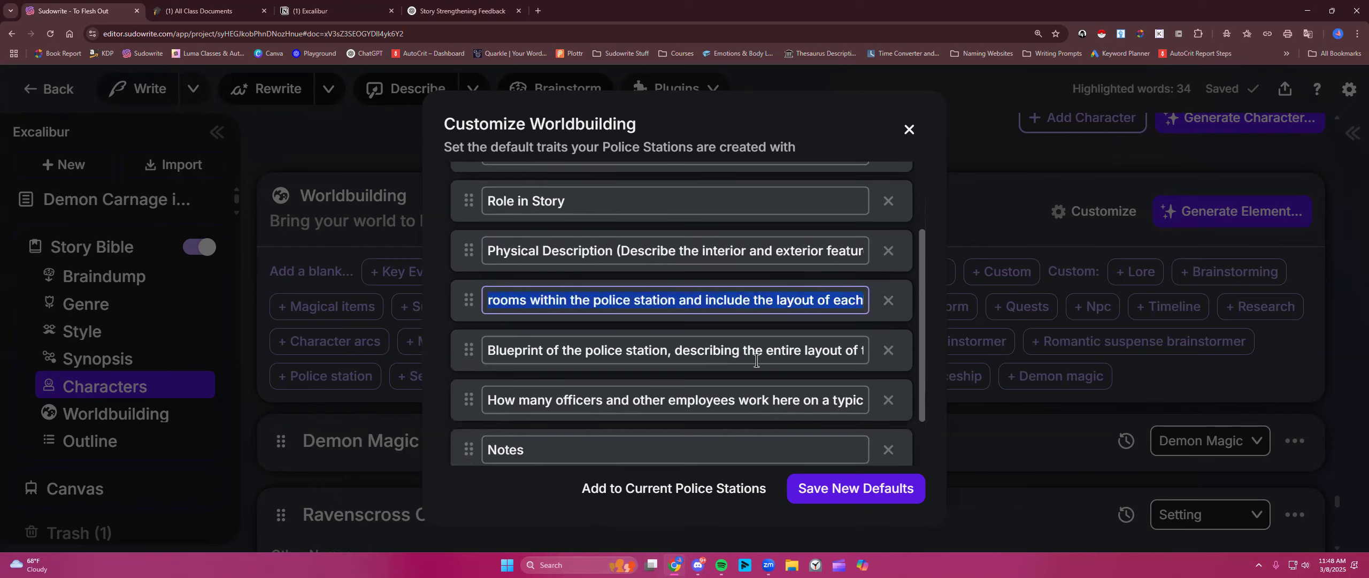
left_click(657, 353)
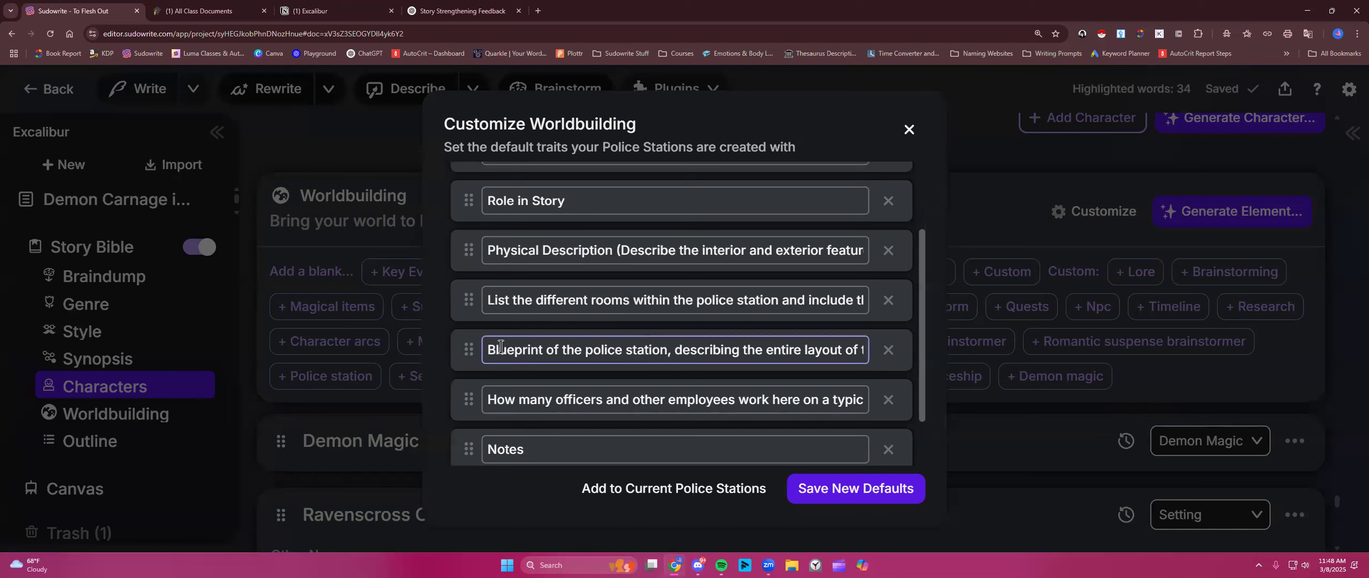
left_click_drag(489, 349, 867, 348)
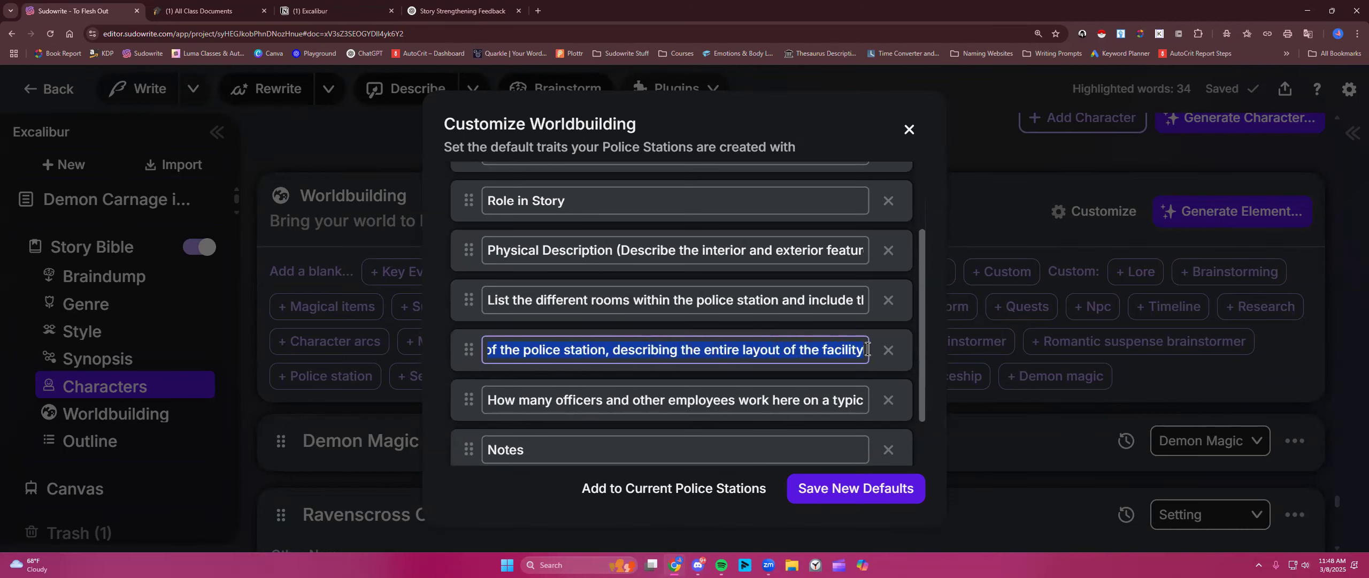
left_click(737, 348)
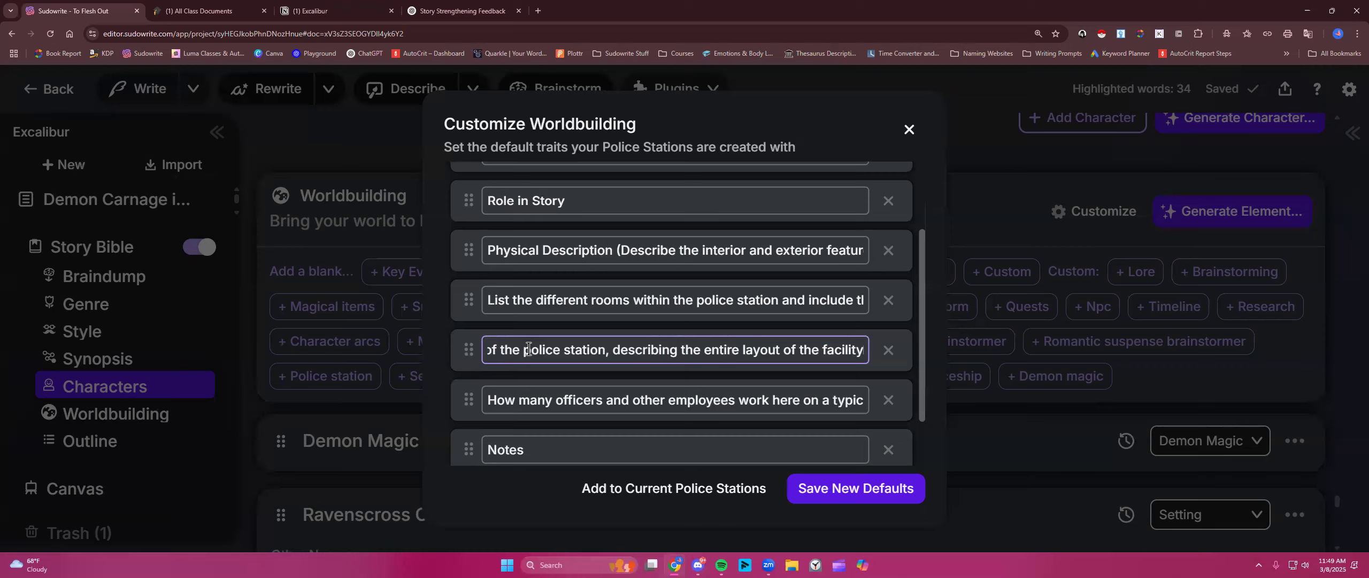
scroll(567, 391, "down", 1)
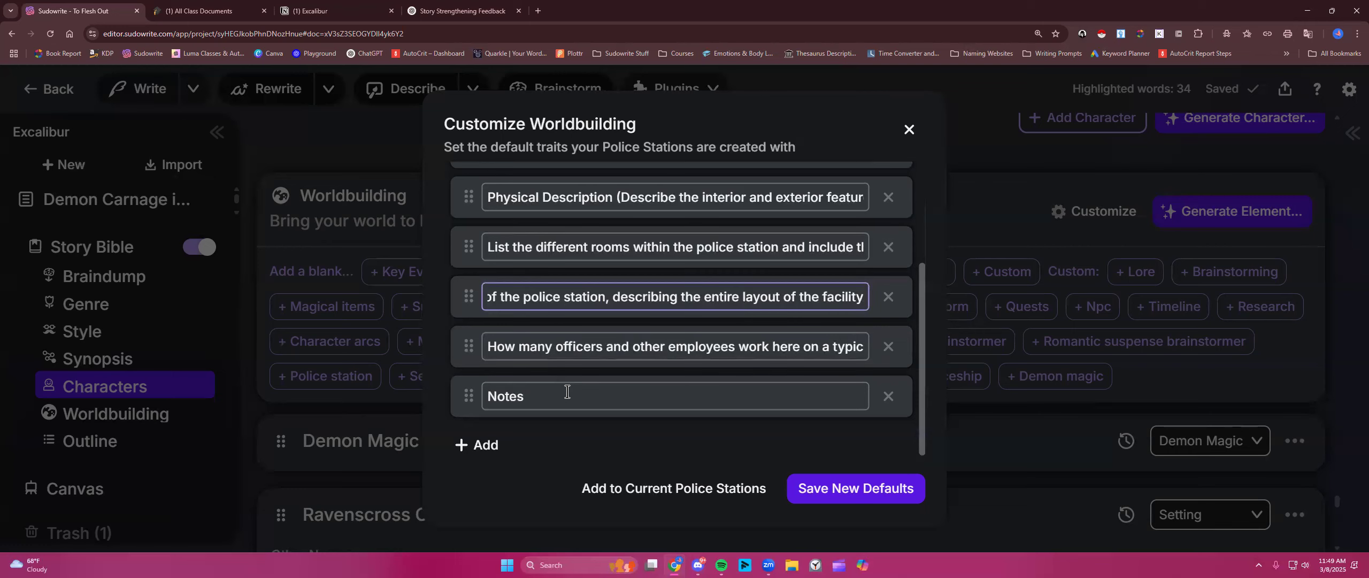
left_click(909, 130)
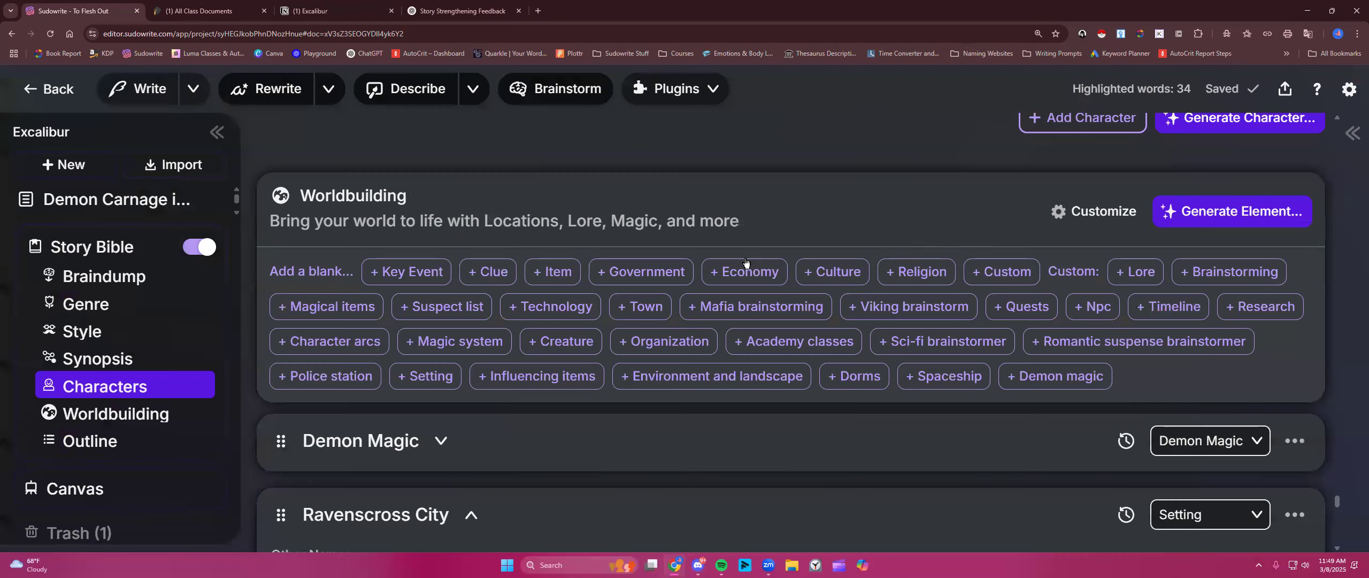
- Look through the generated city setting's location, role and physical description, and go to the Outline section
scroll(745, 261, "down", 7)
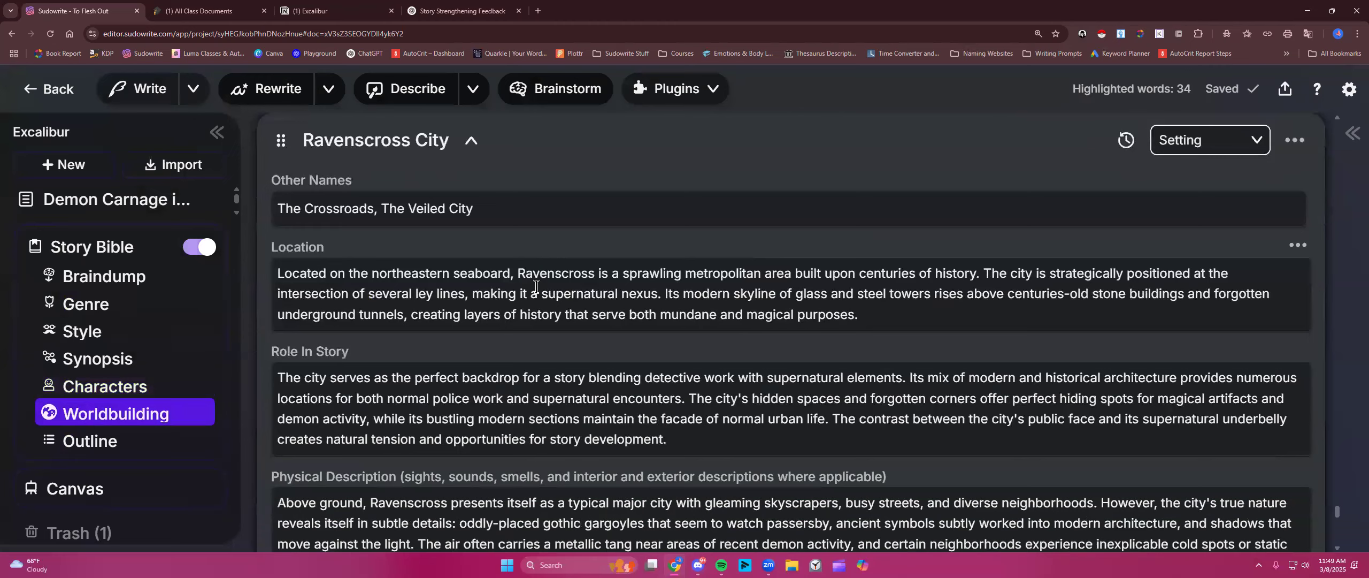
scroll(538, 294, "down", 2)
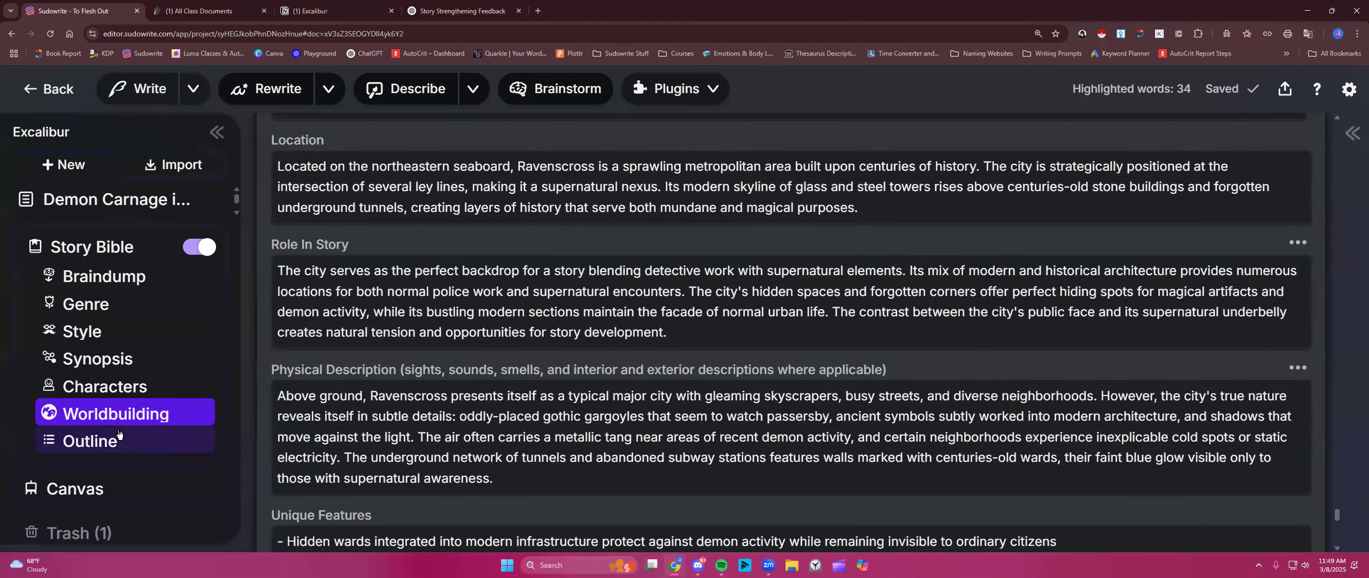
left_click(119, 434)
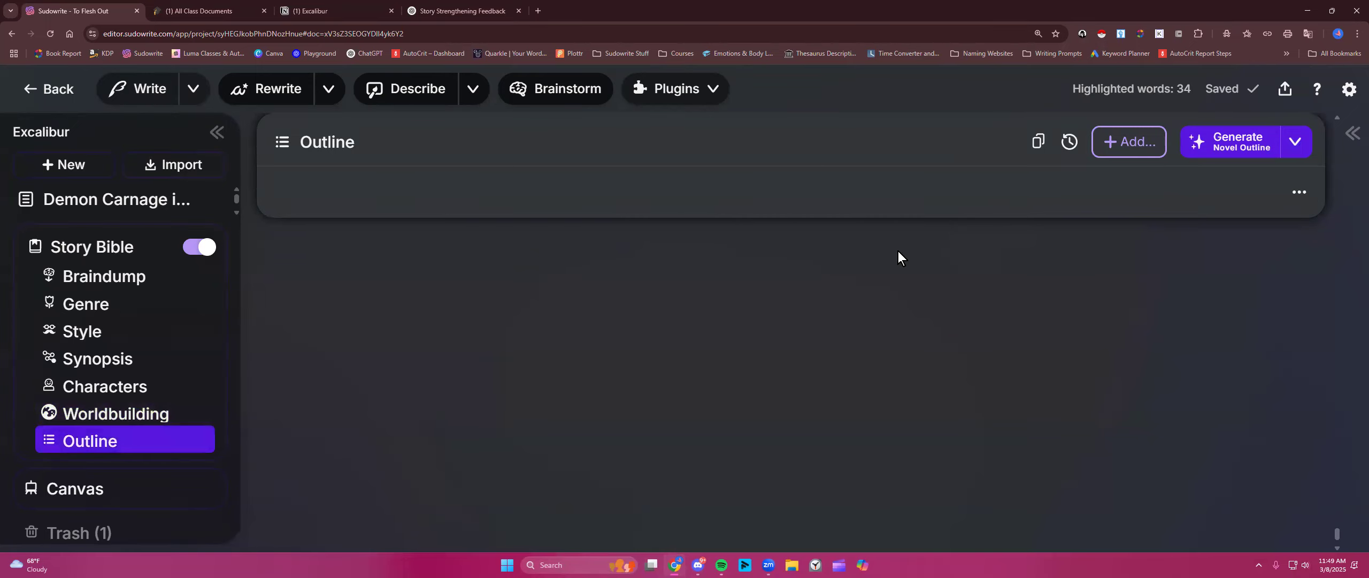
- Go to the Braindump section, select its entire text and view it through to the end
left_click(103, 285)
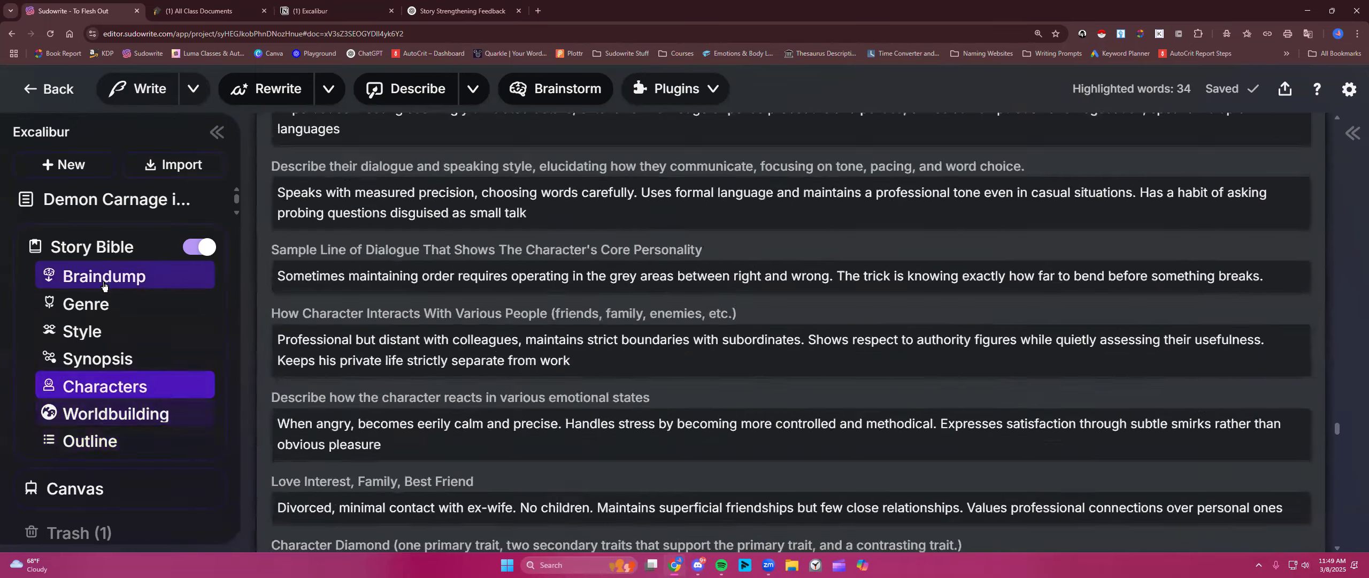
left_click(559, 307)
key("ctrl+a")
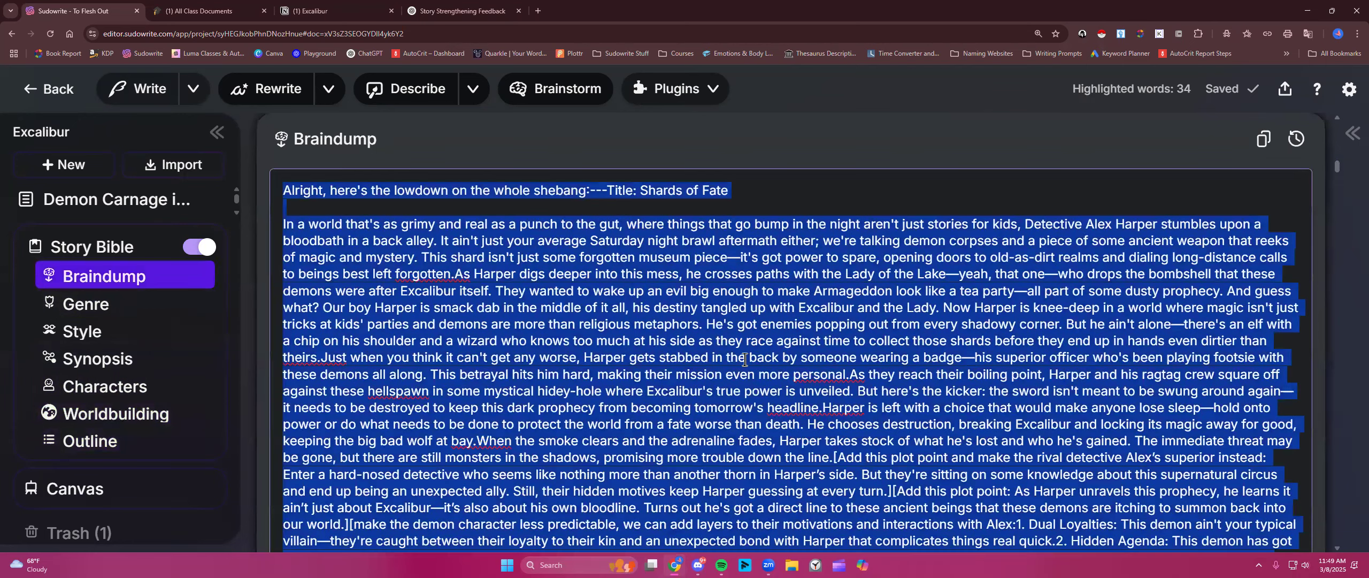
scroll(1117, 343, "down", 5)
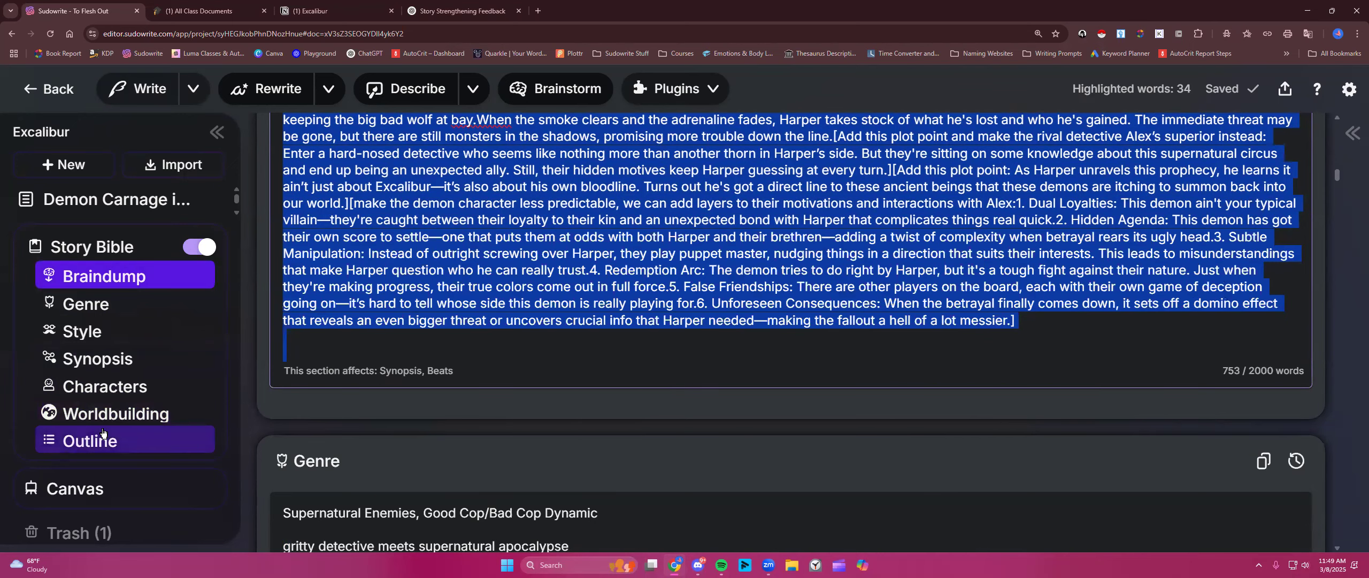
- Replace the entire Synopsis text with the copied Braindump text and return to its beginning
scroll(897, 347, "down", 5)
scroll(594, 379, "down", 3)
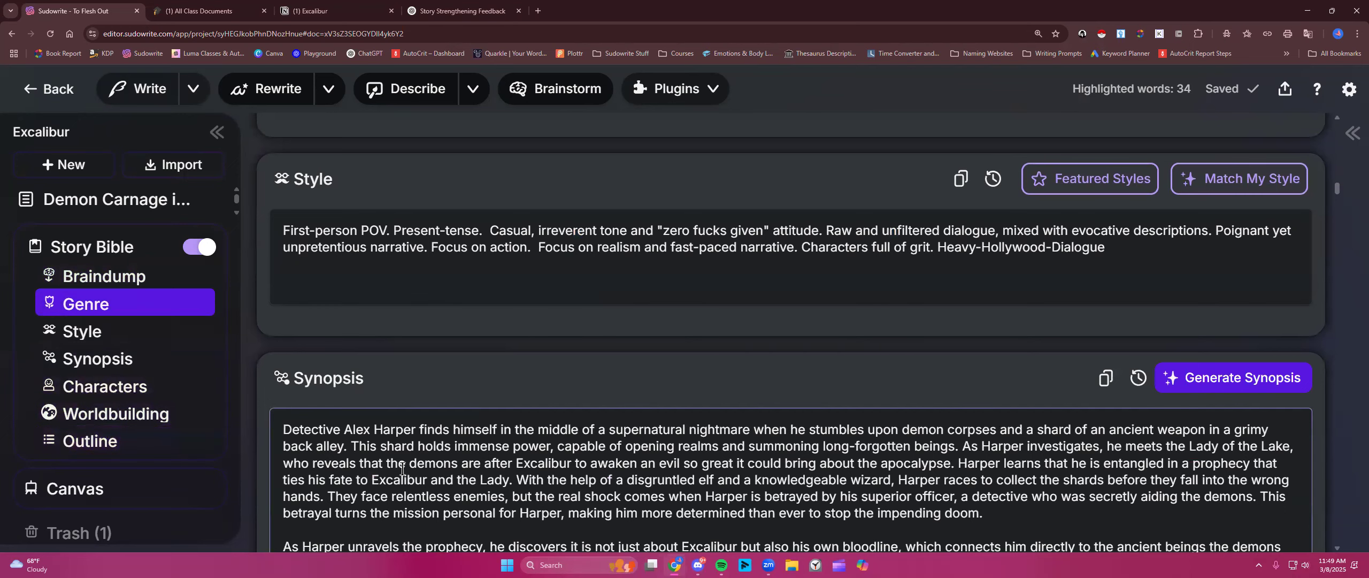
scroll(402, 469, "down", 5)
left_click(620, 374)
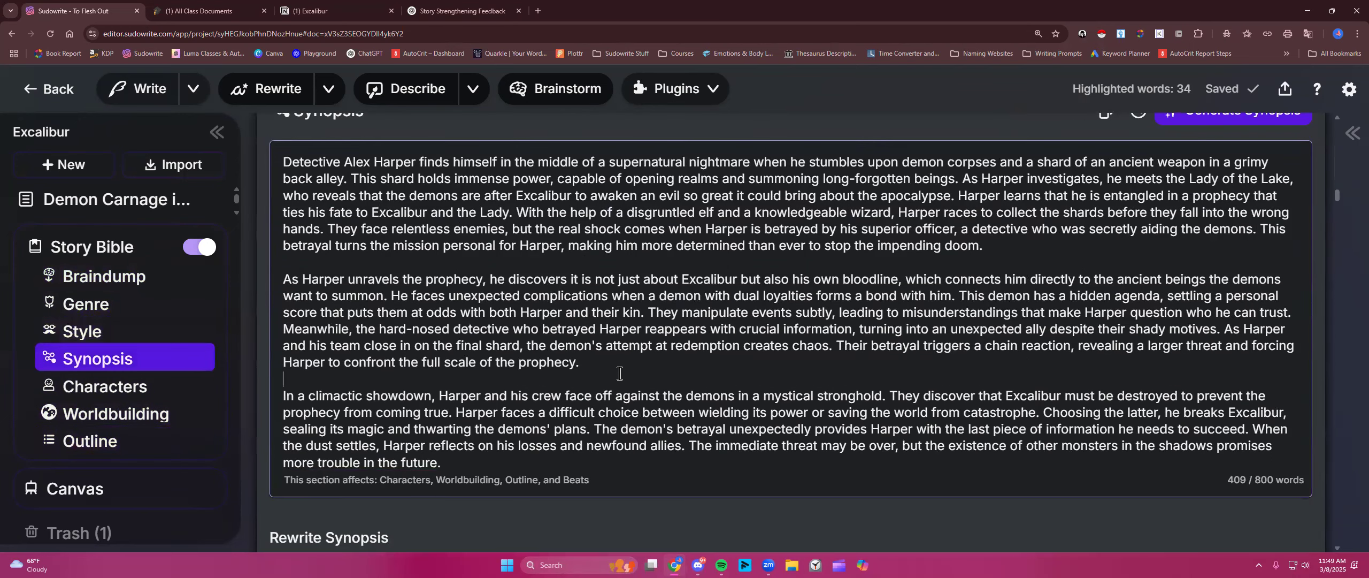
key("ctrl+a")
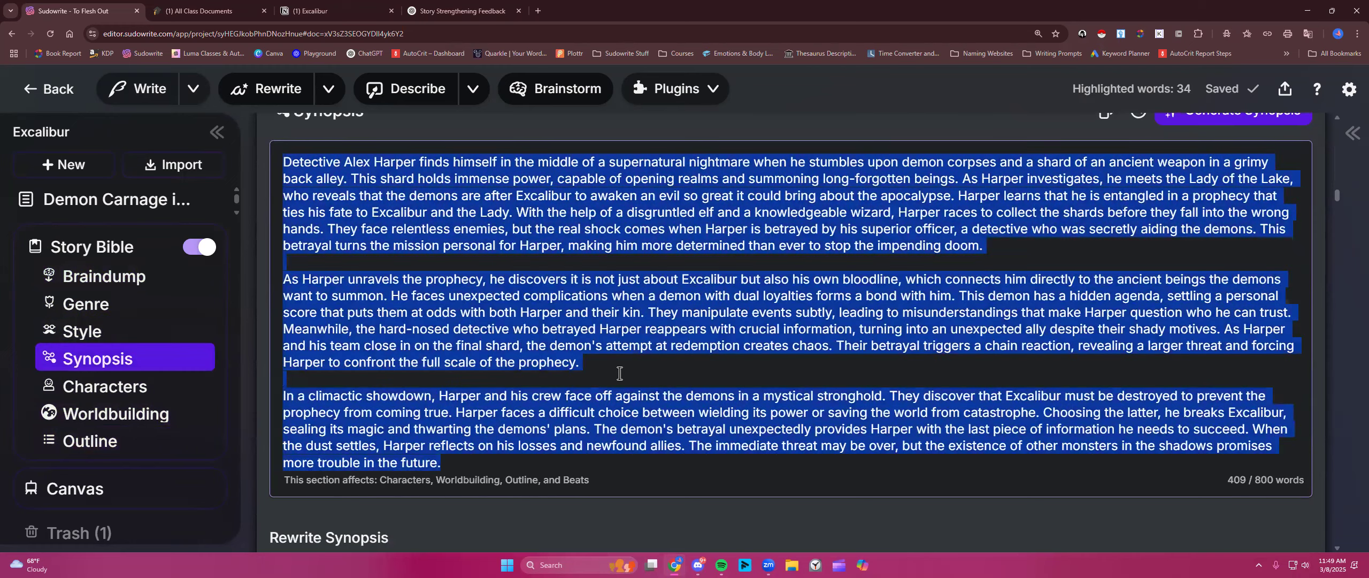
key("BackSpace")
key("ctrl+v")
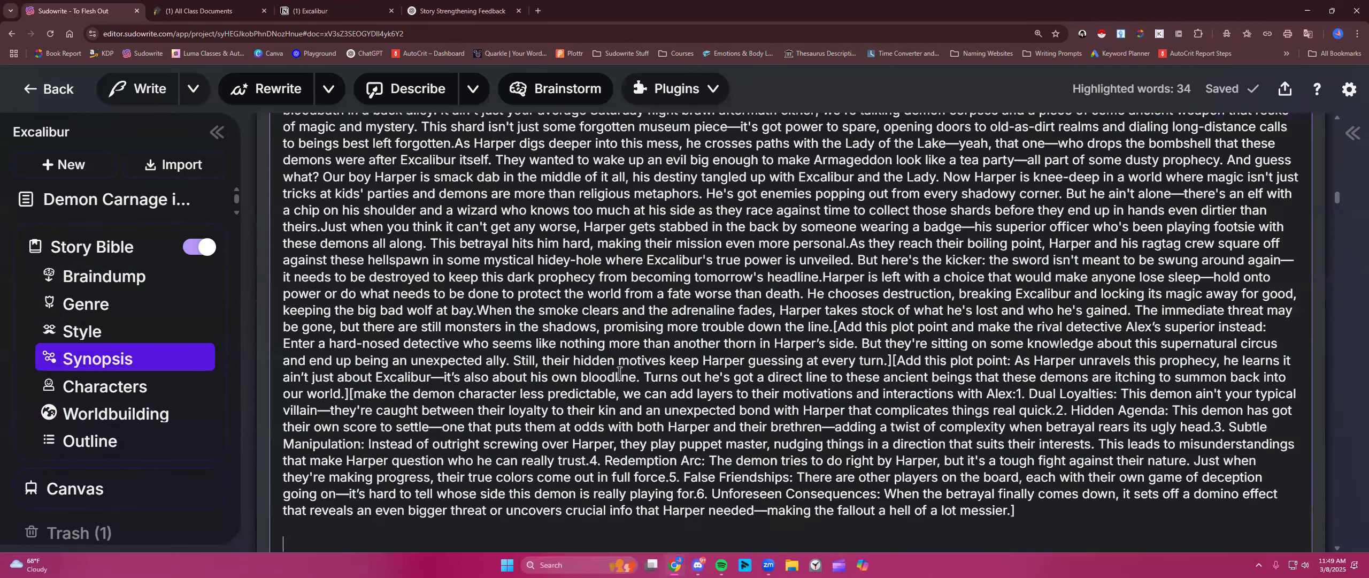
scroll(619, 373, "up", 2)
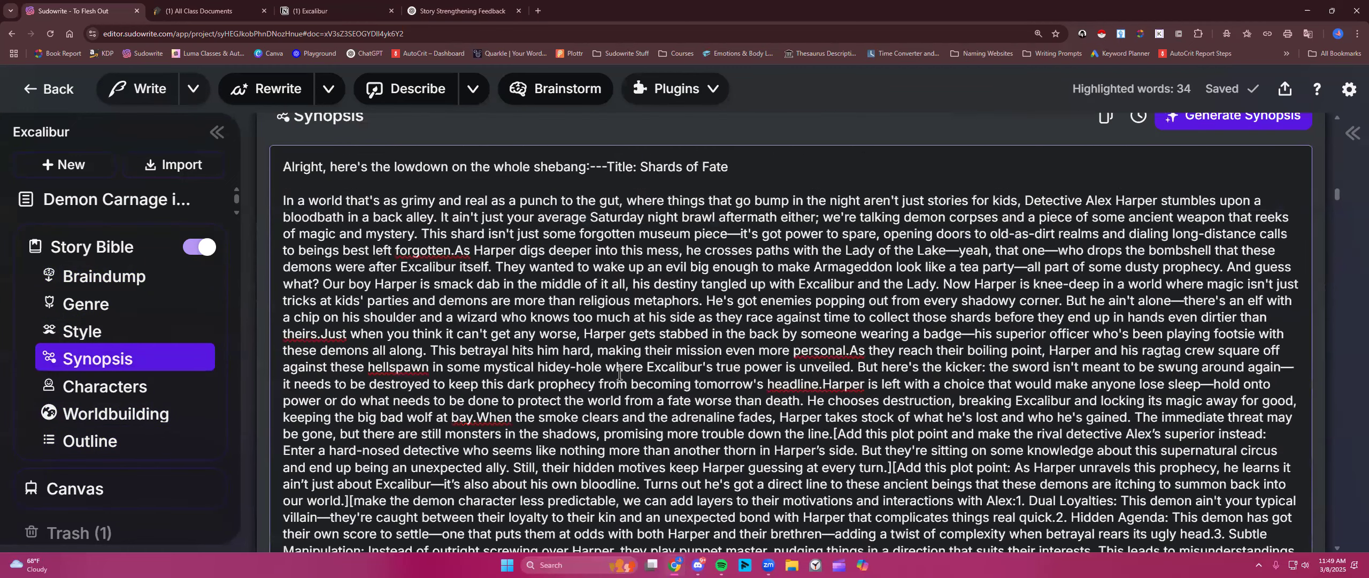
- Go to the Outline section and choose Custom Outline as the outline type
left_click(112, 439)
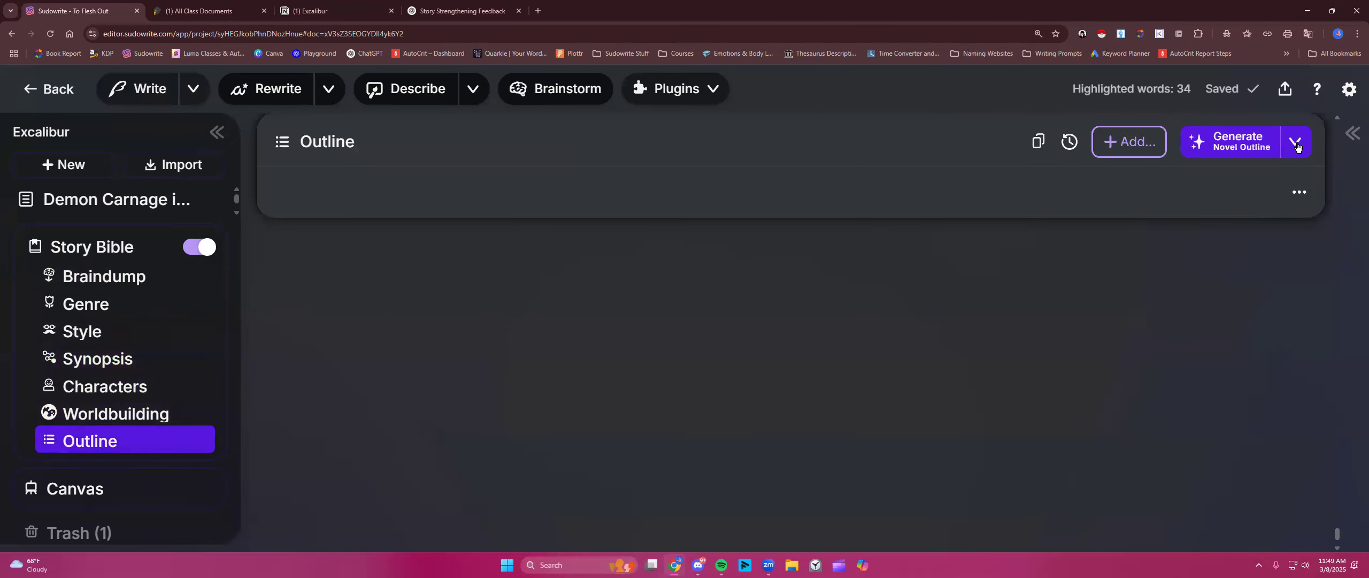
left_click(1297, 145)
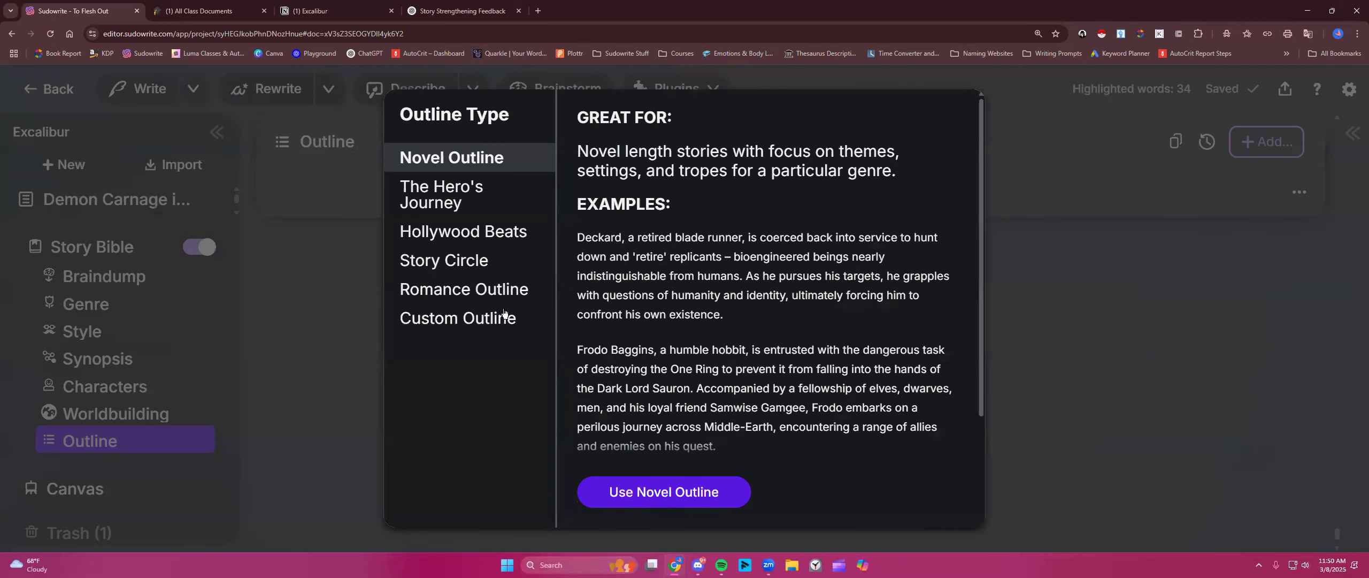
left_click(470, 317)
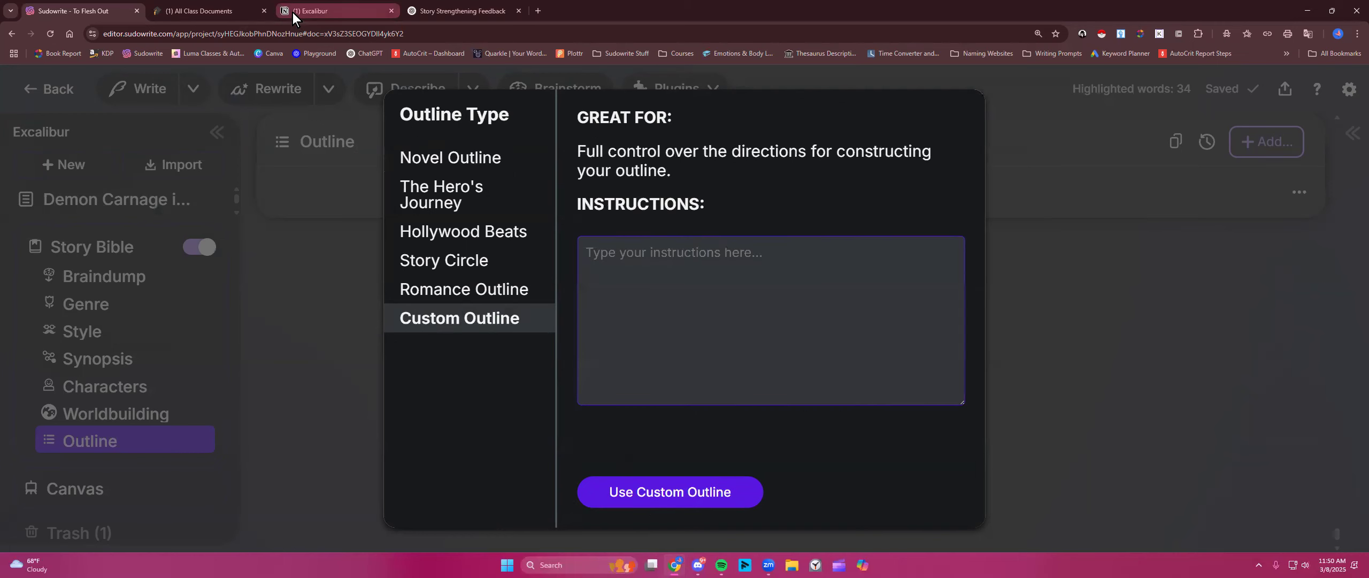
- Switch to the All Class Documents page in Notion and open its Scenes! page
left_click(199, 8)
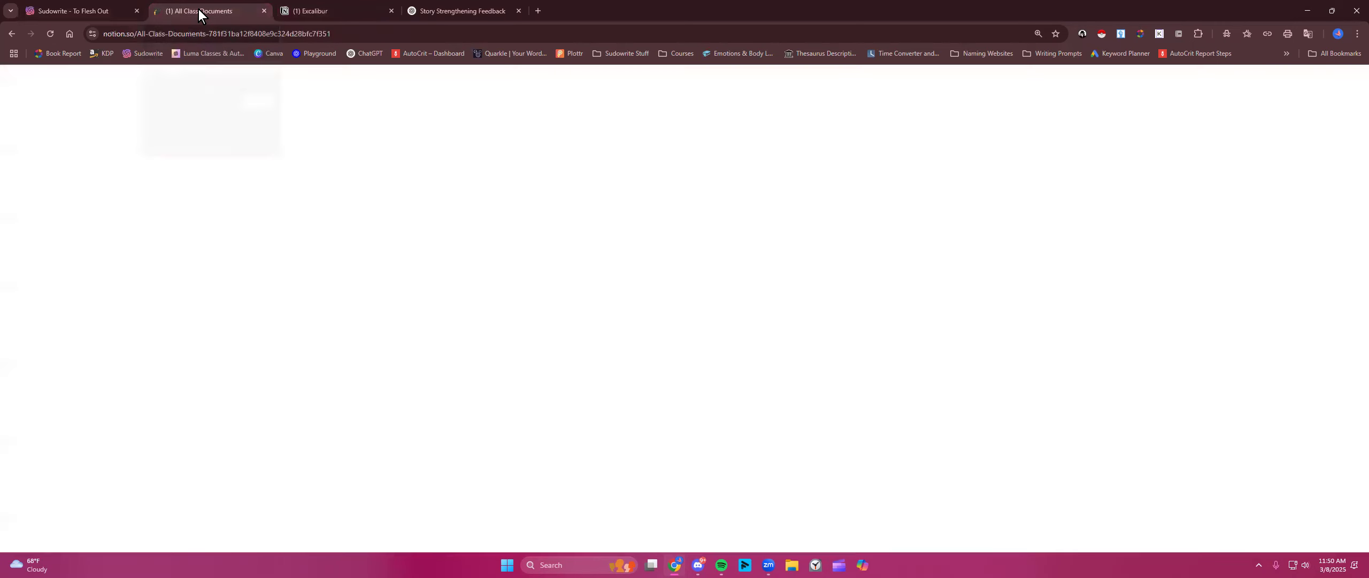
scroll(475, 330, "down", 3)
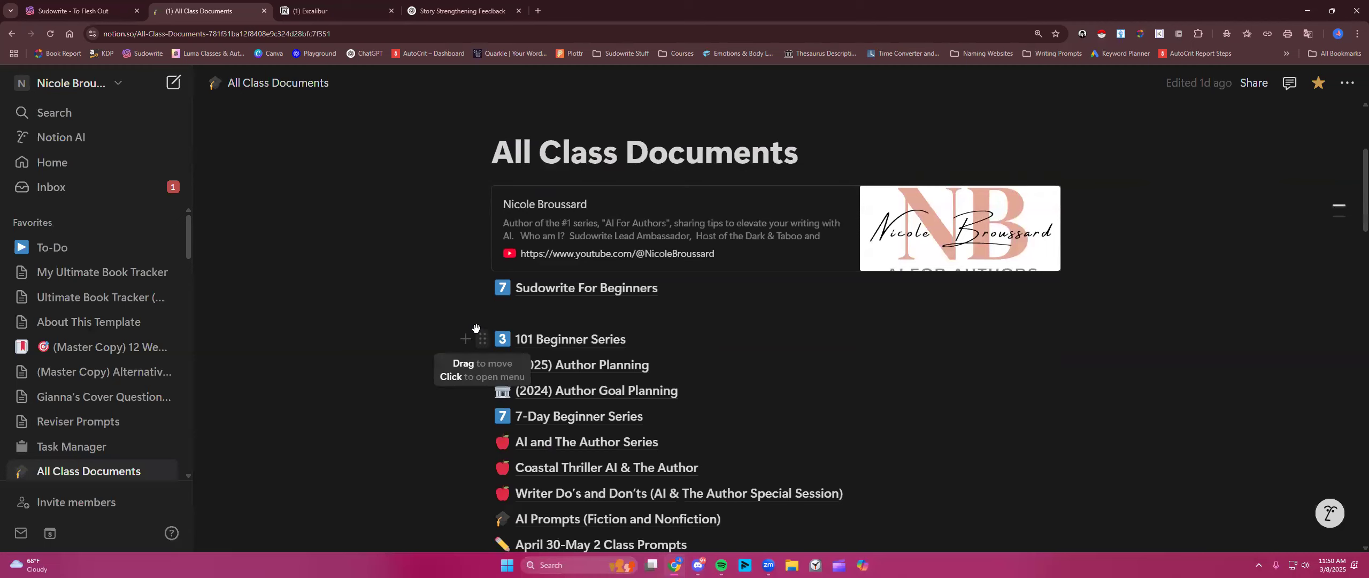
scroll(574, 243, "down", 11)
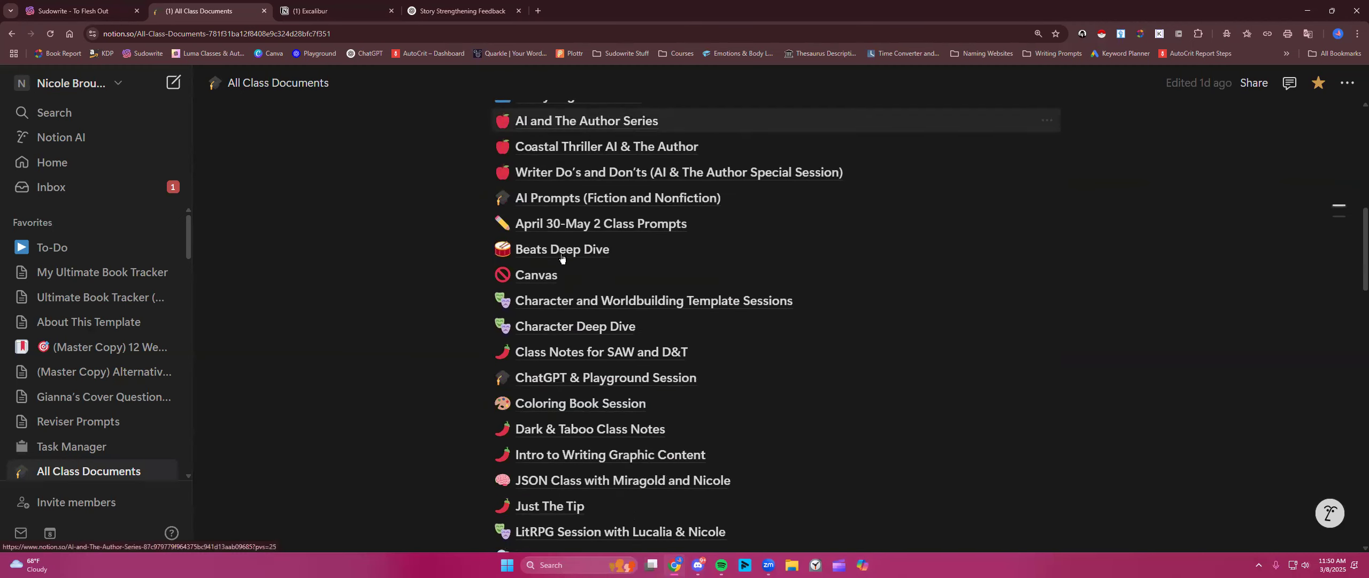
scroll(561, 259, "down", 4)
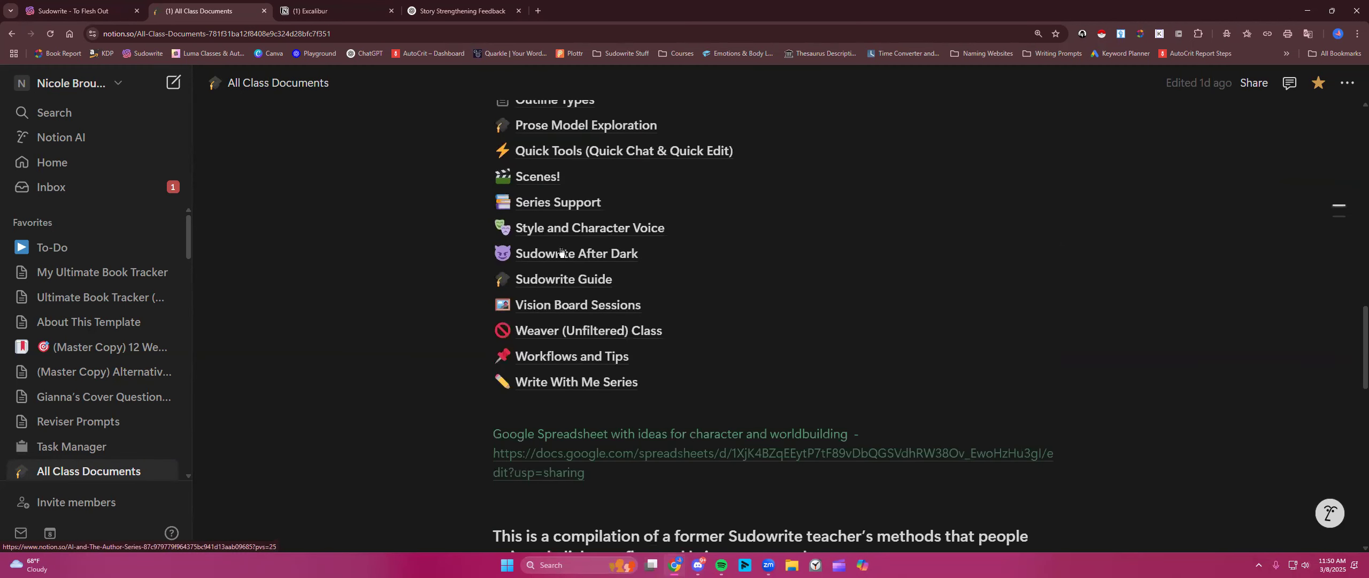
left_click(551, 180)
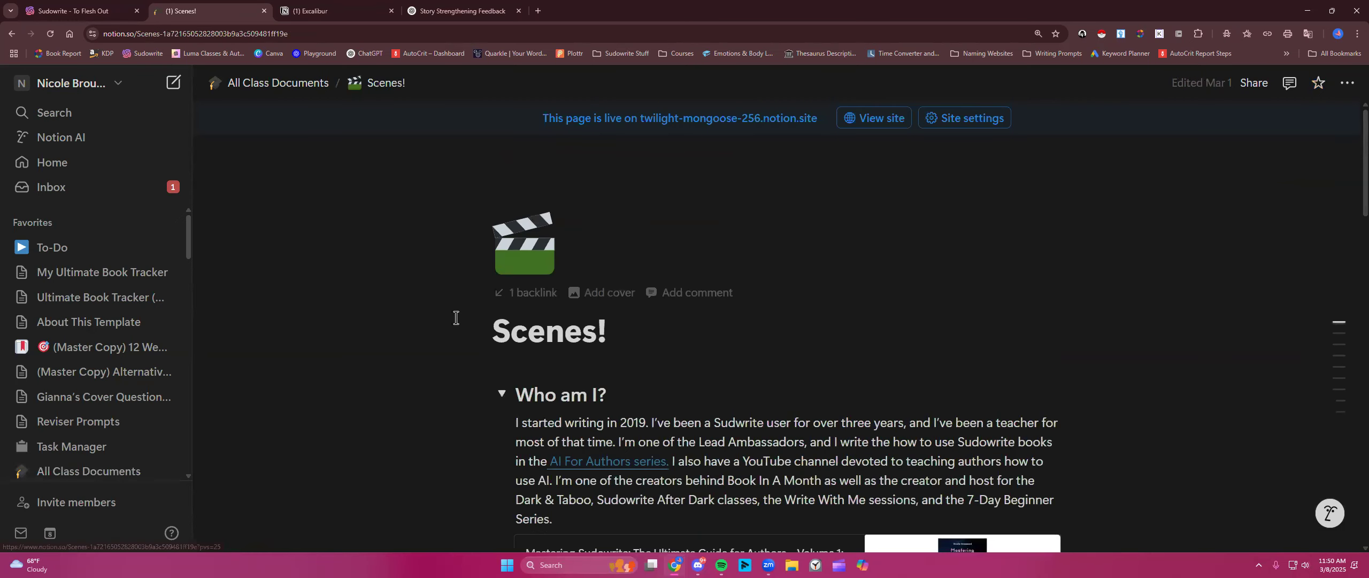
- Expand Outline Prompts on the Scenes! page and show the full "My Go-To Outline Prompt" text
scroll(451, 322, "down", 8)
scroll(451, 323, "down", 8)
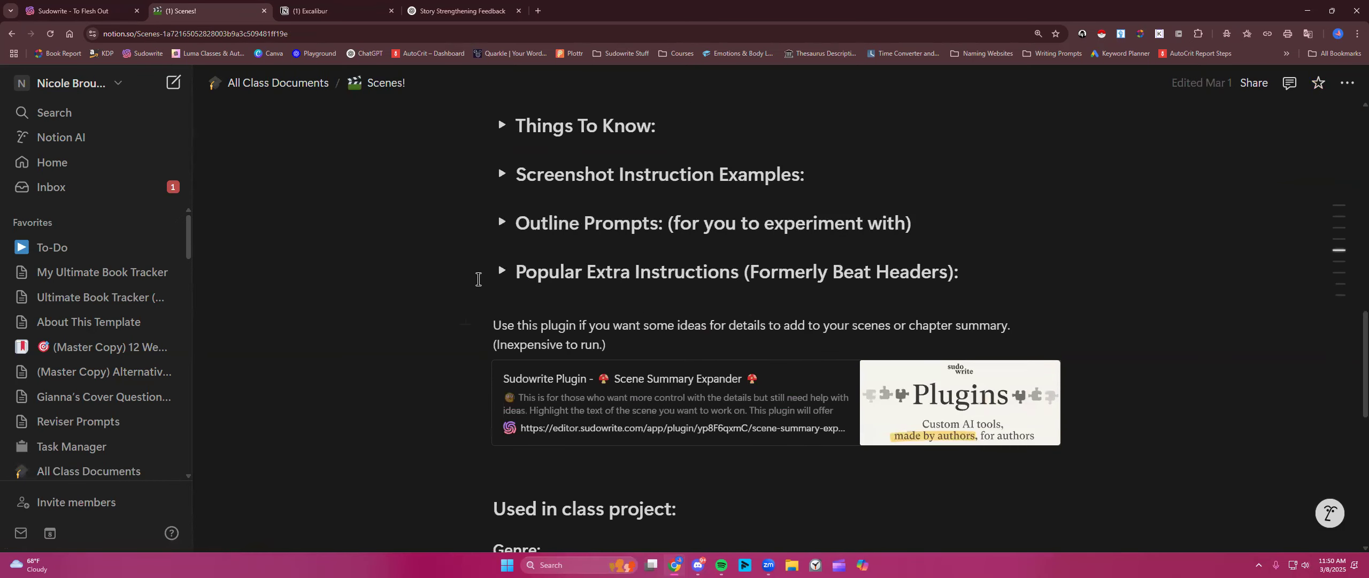
left_click(502, 222)
scroll(534, 305, "down", 2)
left_click(525, 197)
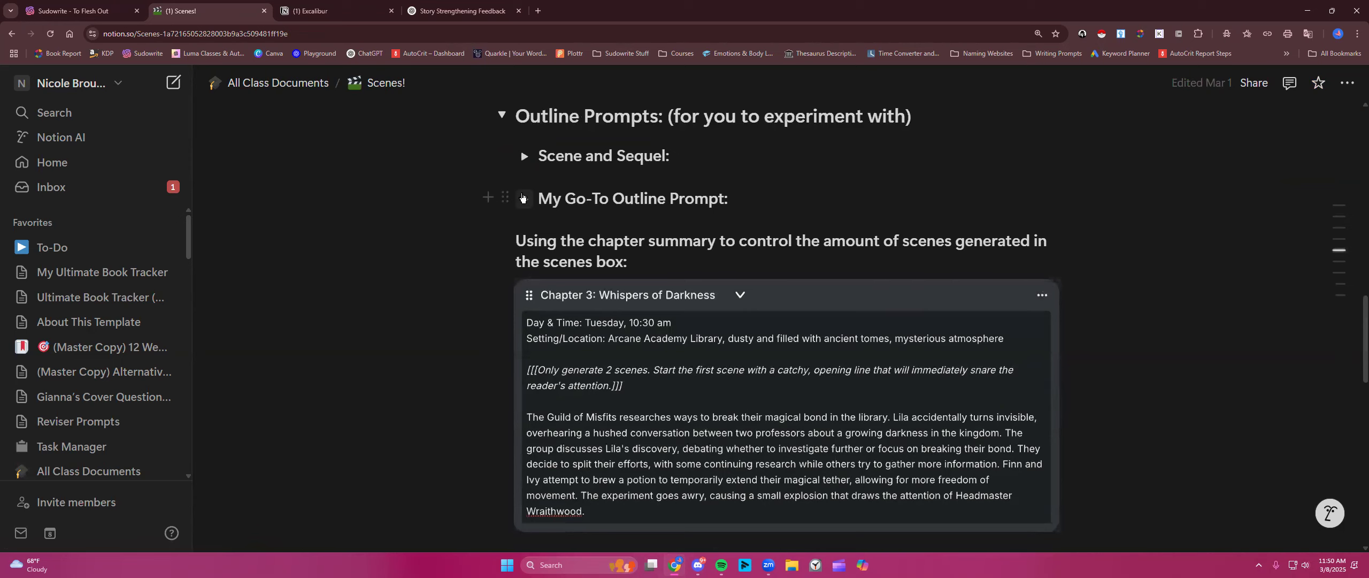
scroll(548, 265, "down", 1)
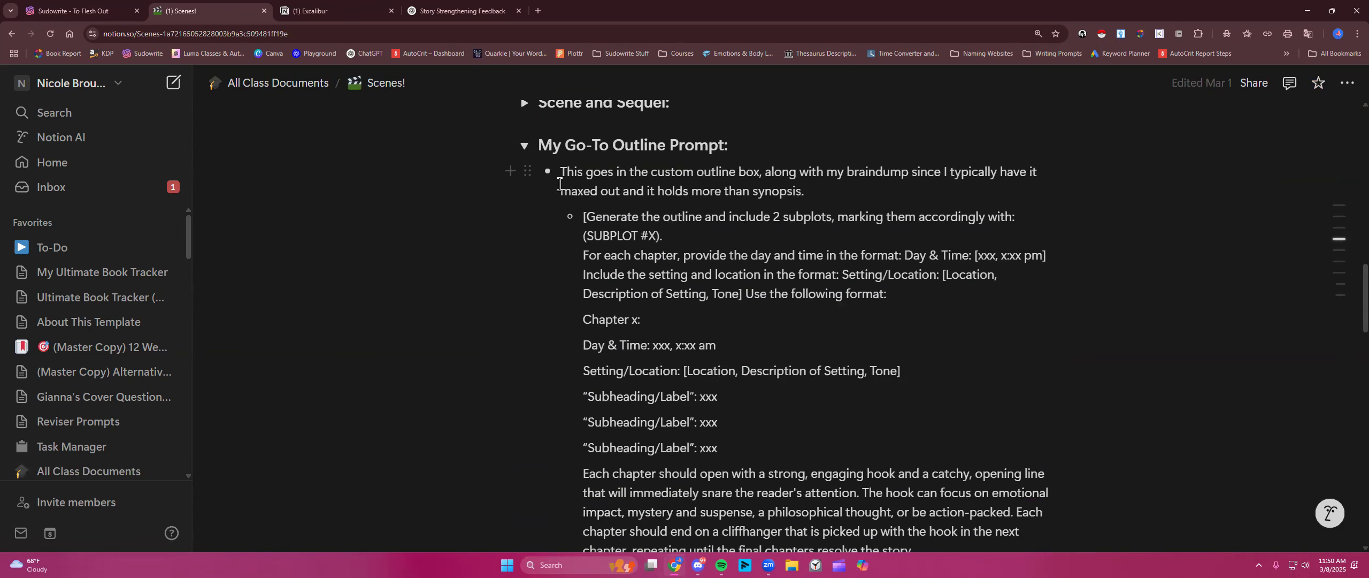
- Copy the whole go-to outline prompt, from "[Generate the outline" through the "Open in medias res" instruction
left_click_drag(582, 216, 987, 471)
scroll(638, 285, "down", 6)
scroll(641, 291, "up", 1)
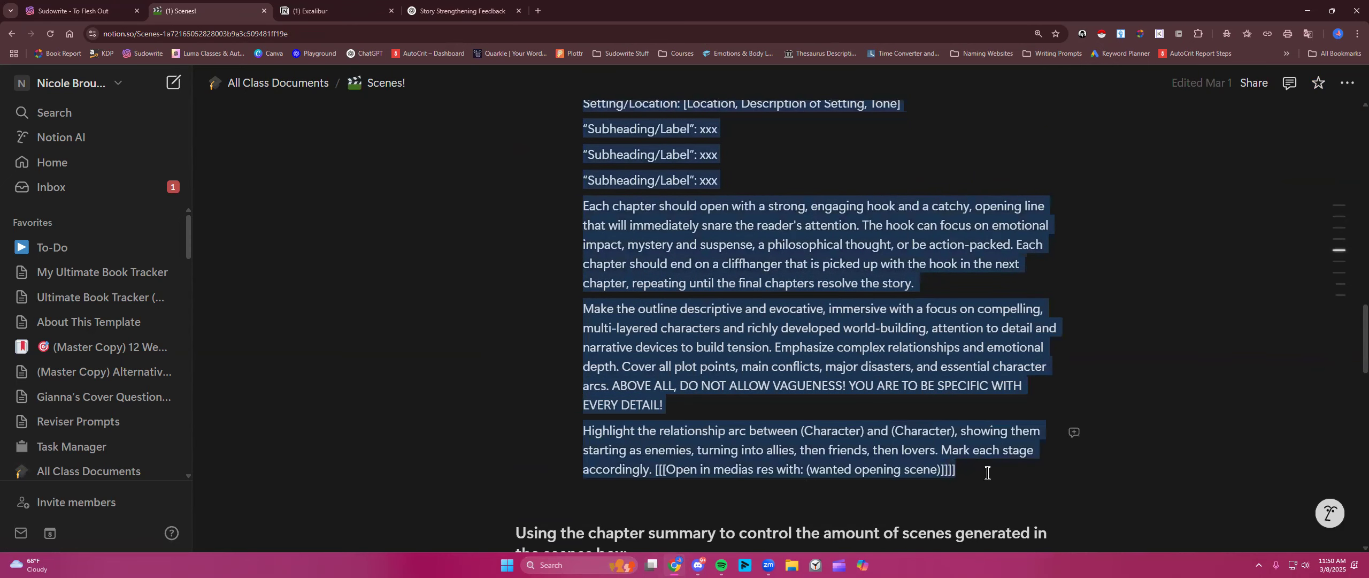
right_click(905, 353)
left_click(957, 98)
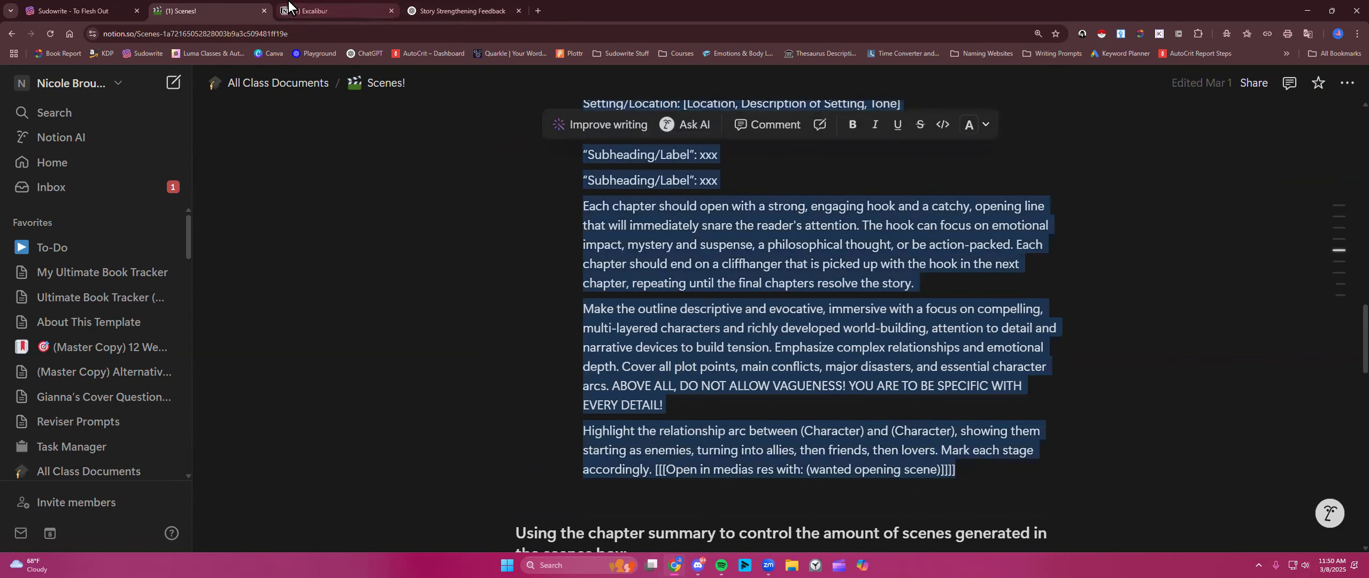
- Back in Sudowrite, paste the prompt into the custom outline instructions and delete the relationship arc sentences, keeping the "Open in medias res" instruction
left_click(75, 4)
right_click(614, 265)
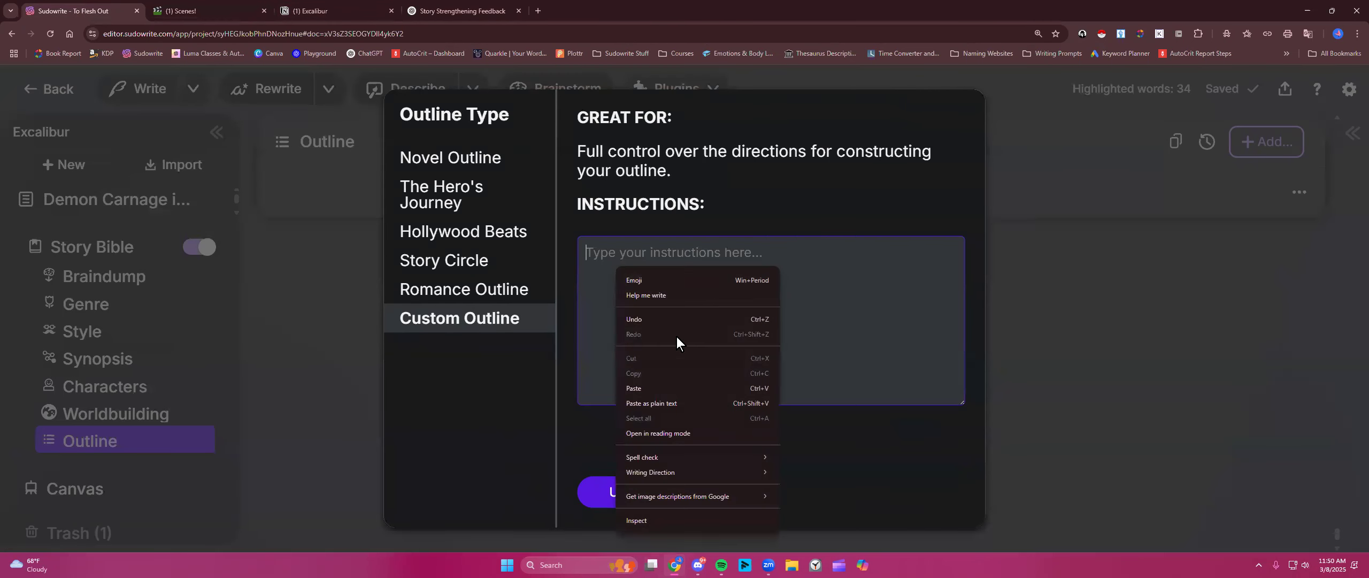
left_click(661, 389)
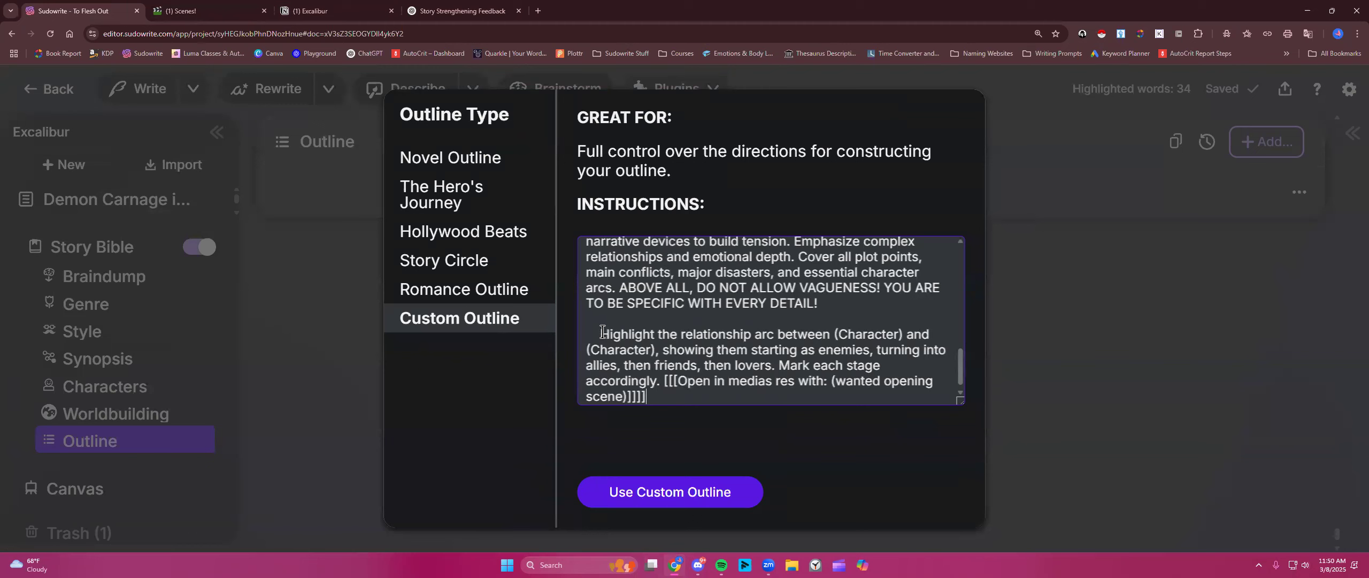
left_click_drag(599, 332, 663, 378)
key("BackSpace")
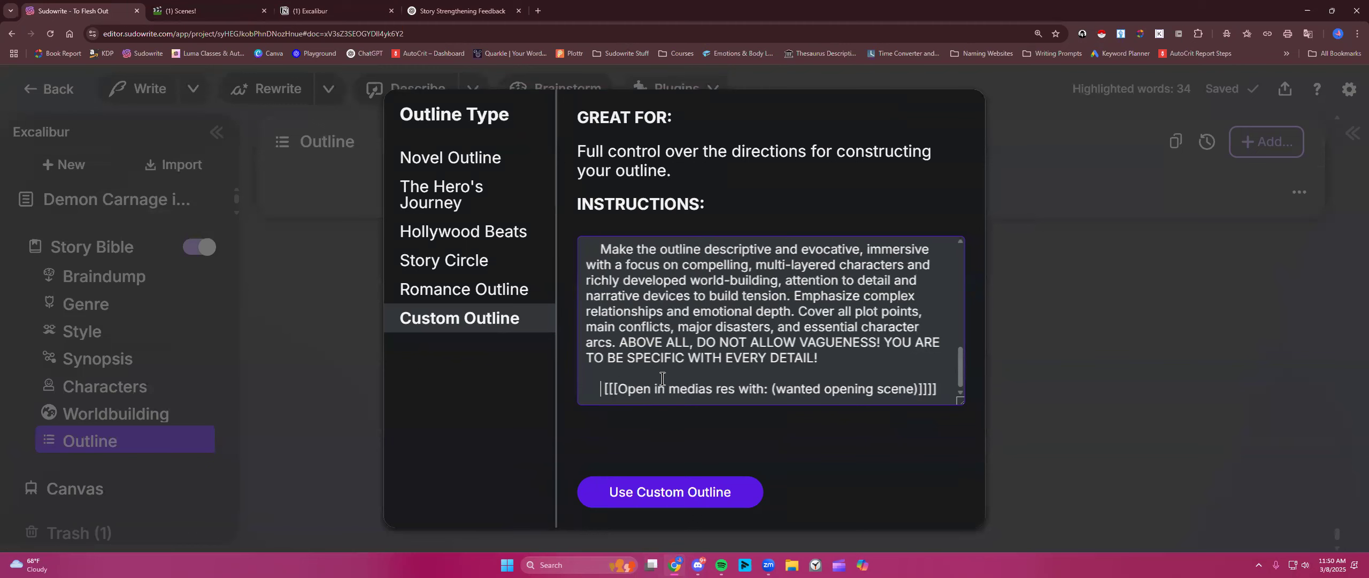
- Examine the go-to outline prompt in Notion, highlighting the two-subplot request, the chapter format template and the opening hook instruction
left_click(235, 8)
scroll(747, 272, "up", 5)
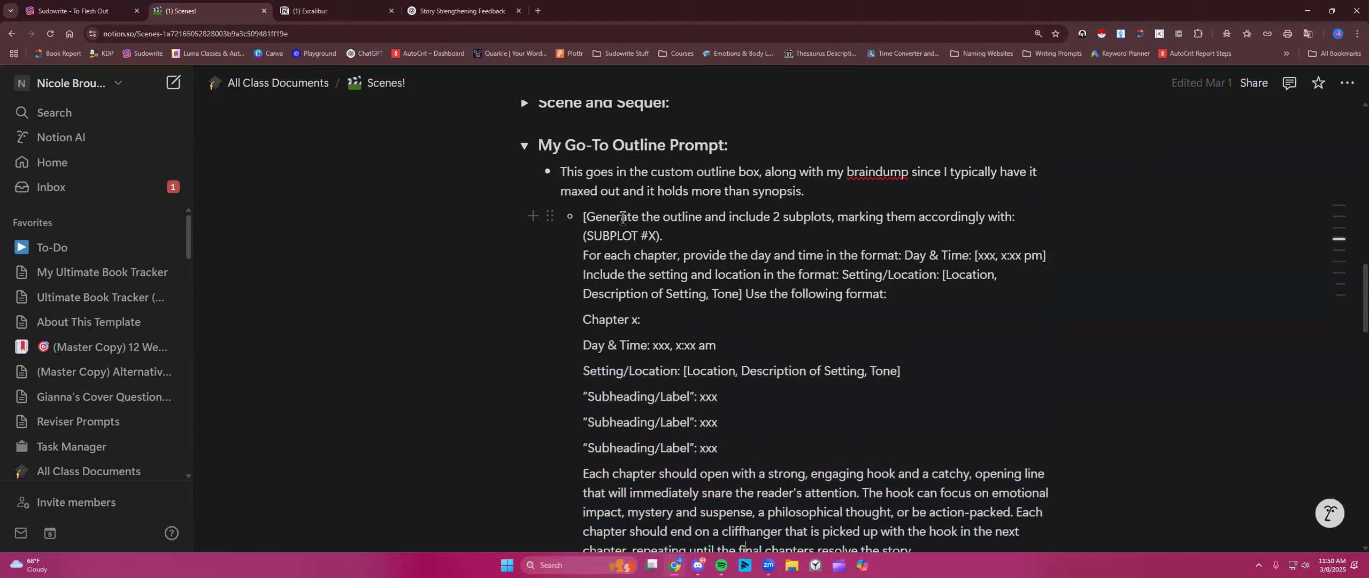
left_click_drag(728, 216, 829, 222)
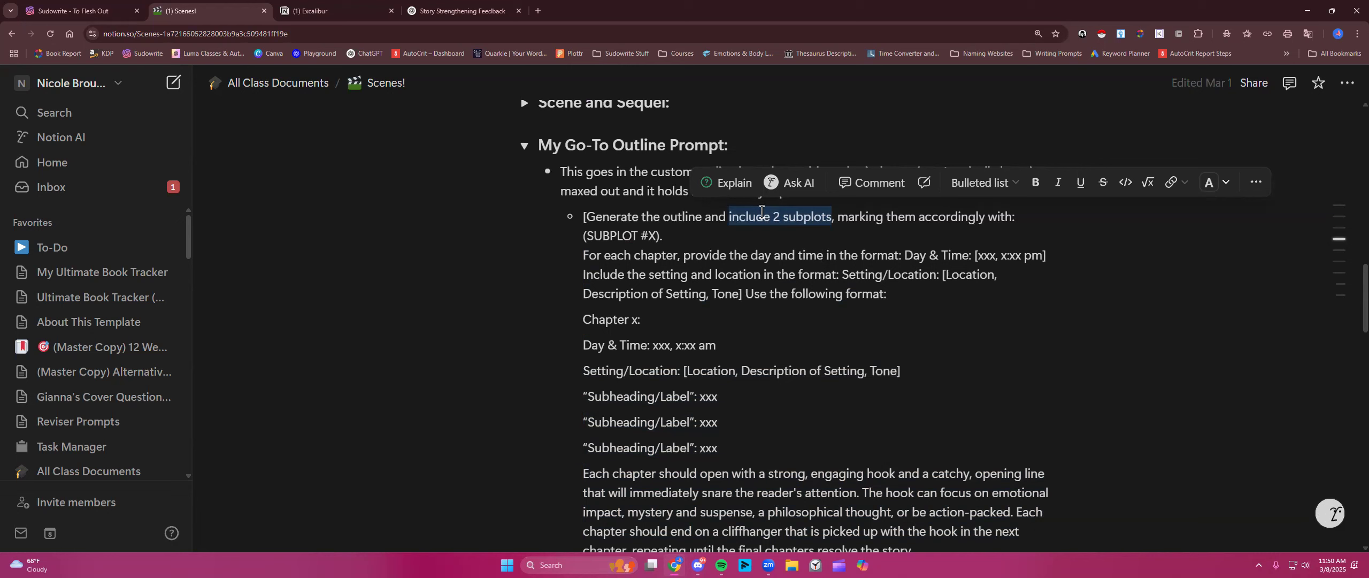
scroll(588, 267, "down", 1)
left_click_drag(583, 266, 731, 373)
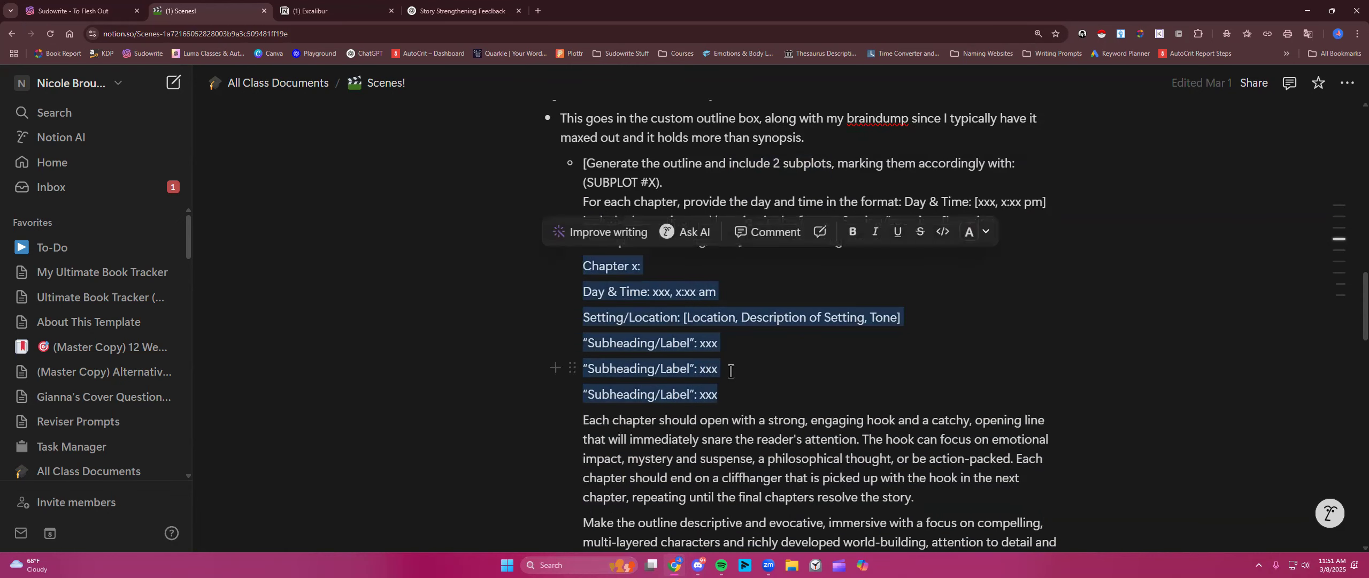
left_click(733, 337)
scroll(729, 358, "down", 3)
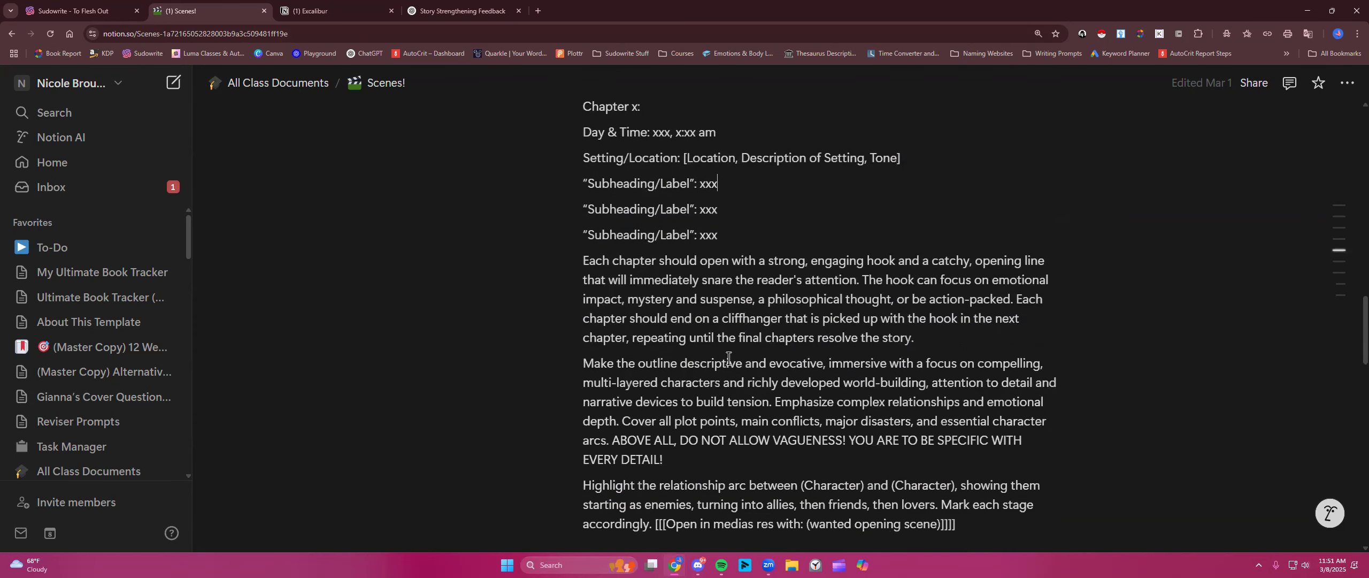
scroll(729, 359, "down", 1)
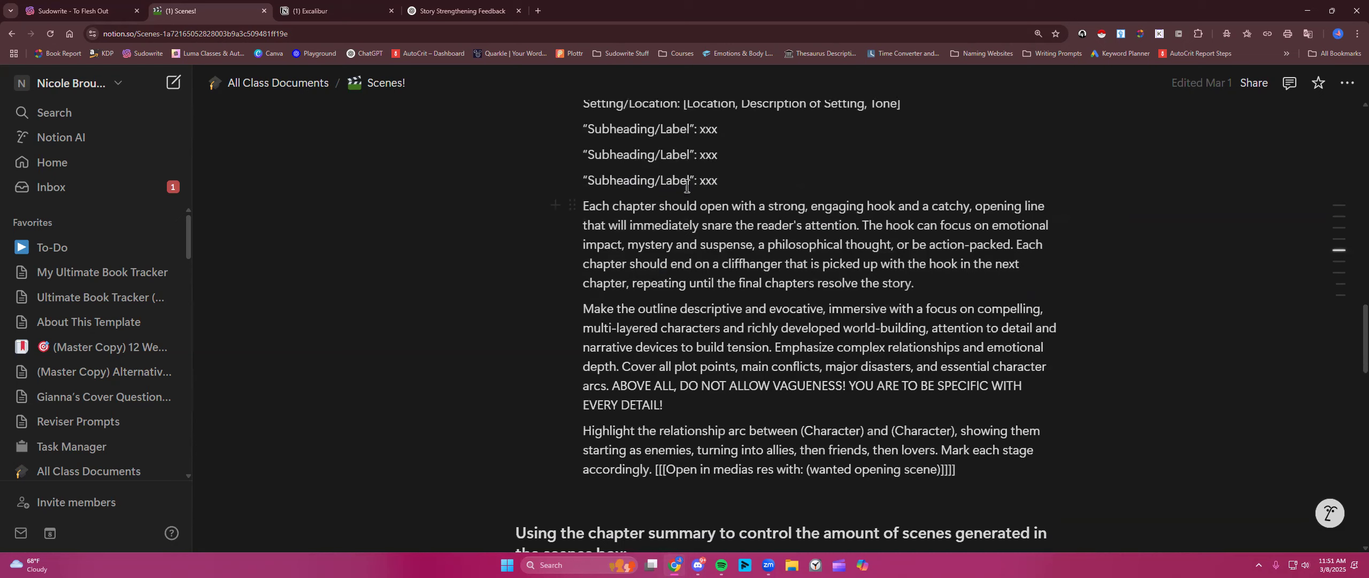
scroll(707, 190, "down", 1)
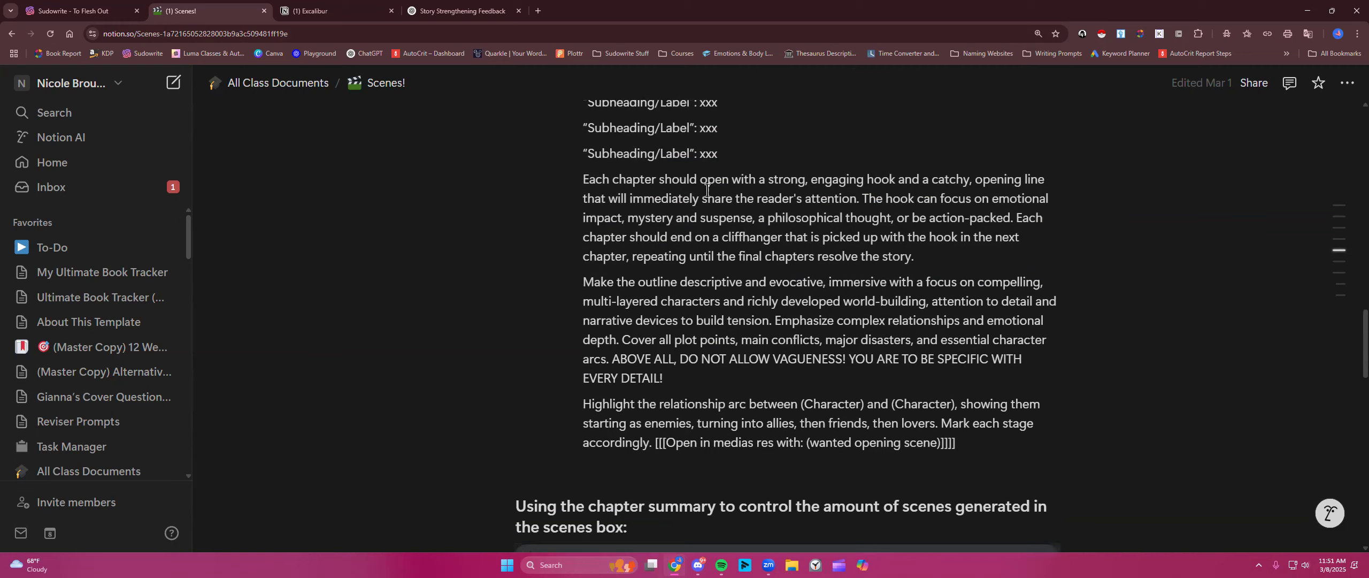
left_click_drag(695, 171, 888, 177)
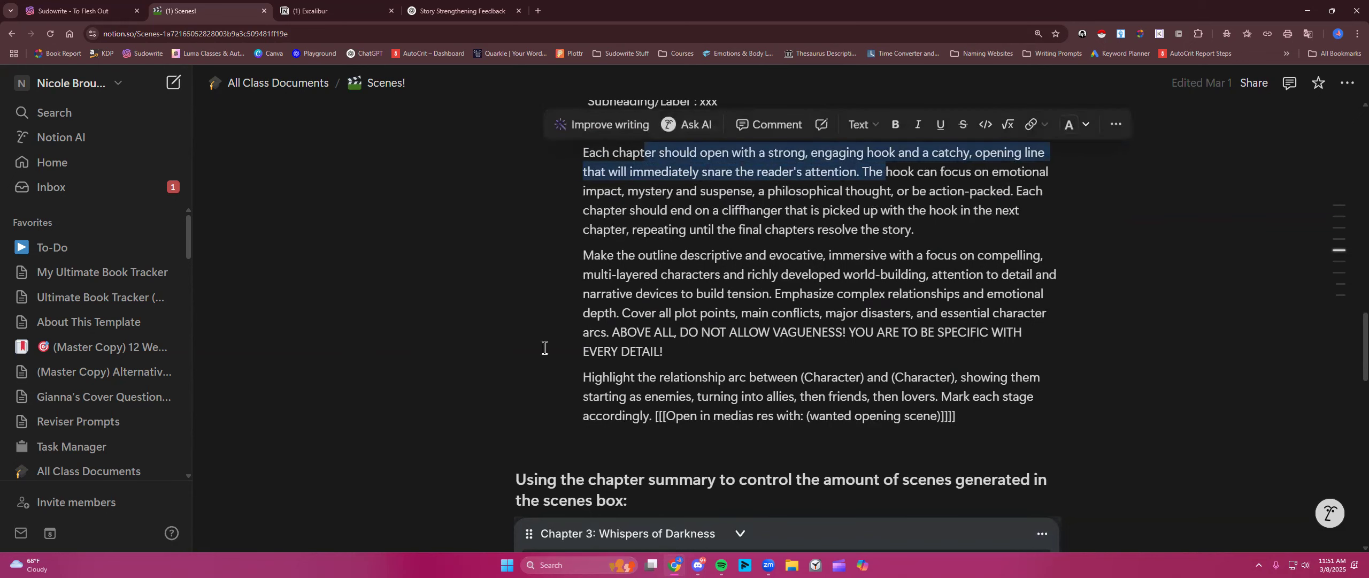
- Return to Sudowrite, apply the custom outline instructions and generate the outline
left_click(69, 11)
left_click(700, 492)
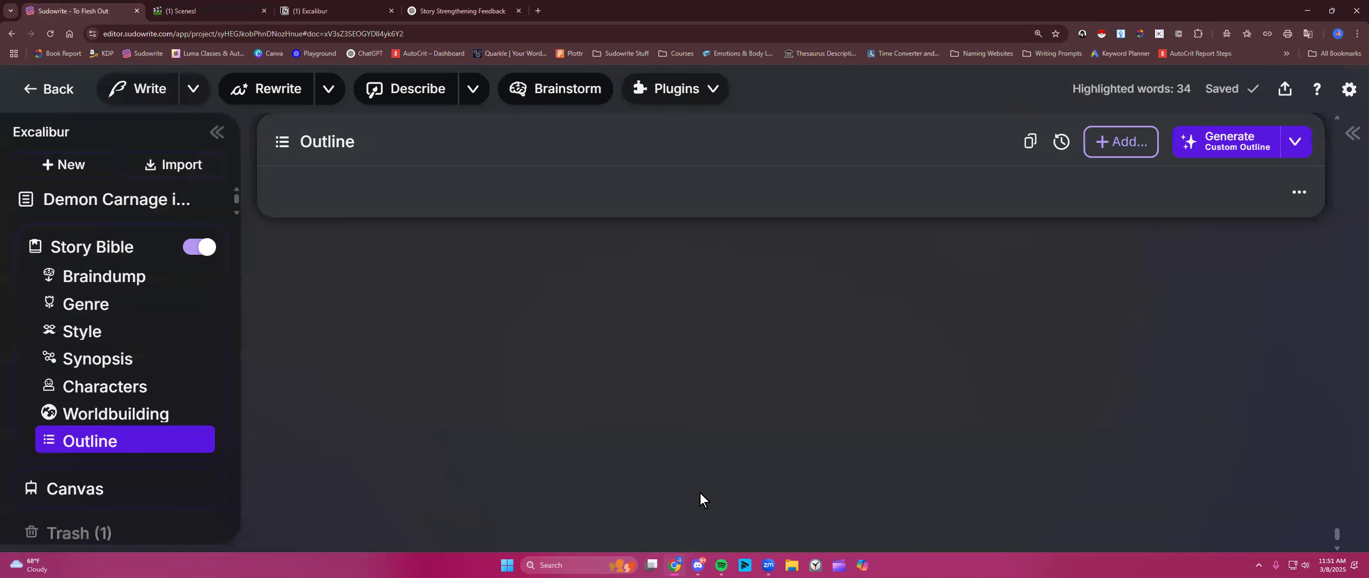
left_click(1206, 143)
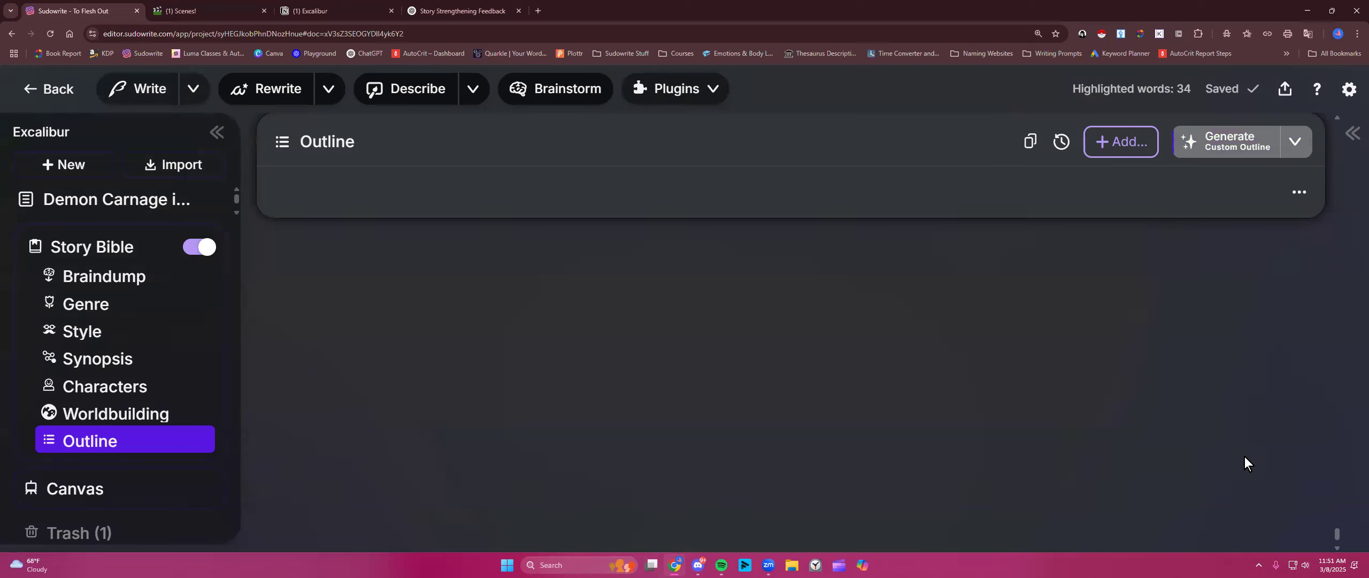
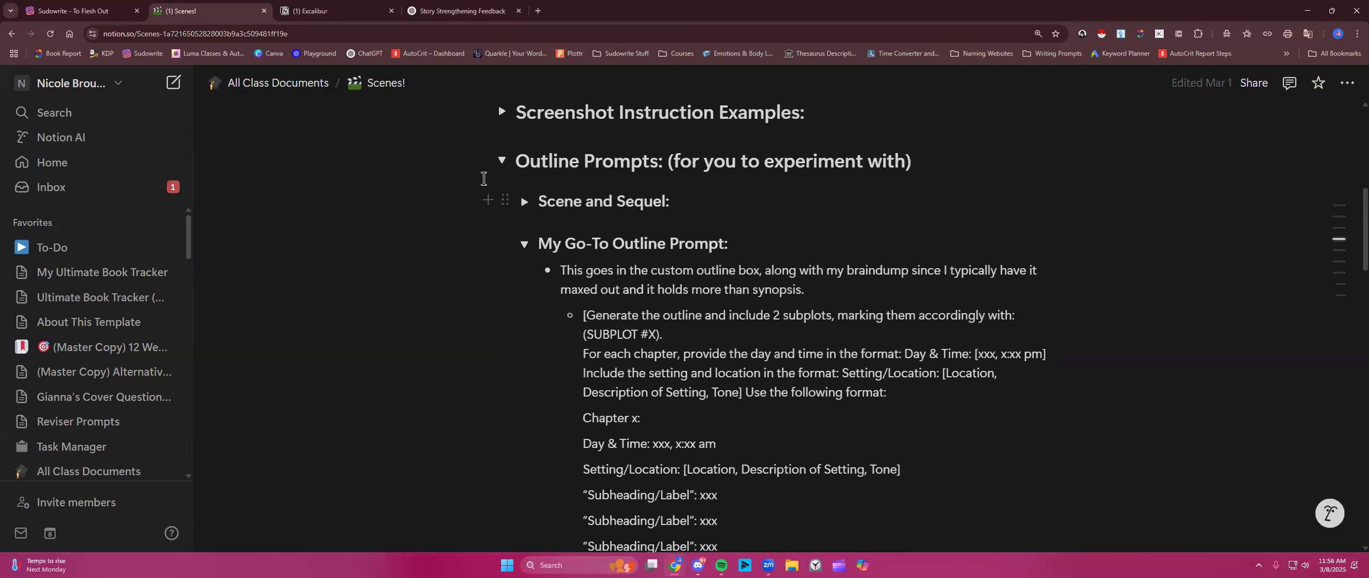
- On the Scenes! page in Notion, collapse the outline prompts and expand Popular Extra Instructions
left_click(525, 243)
left_click(501, 161)
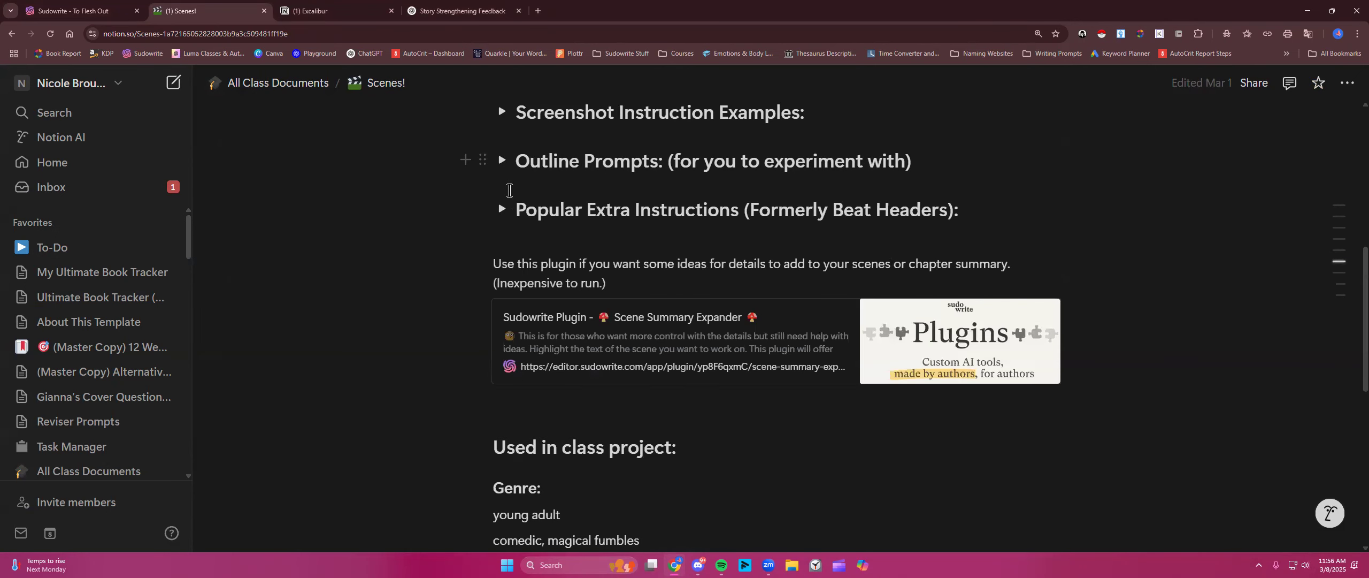
left_click(502, 208)
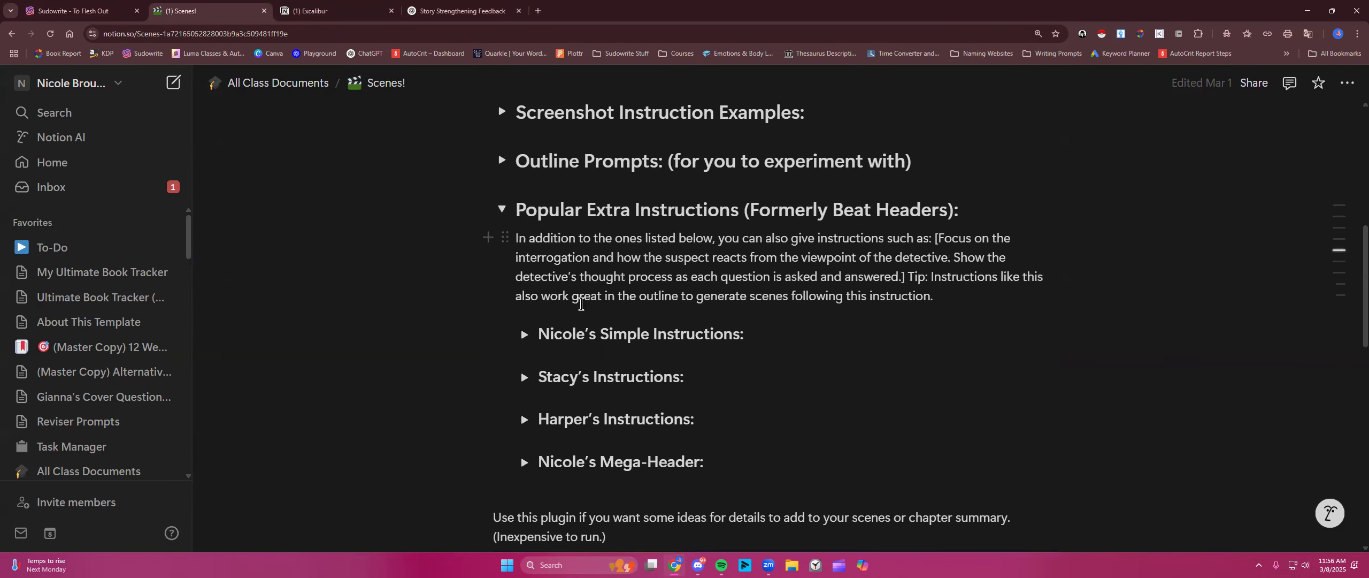
- Expand the second instruction set under Popular Extra Instructions and select its entire prompt text
scroll(502, 208, "down", 1)
left_click(525, 325)
scroll(533, 330, "down", 2)
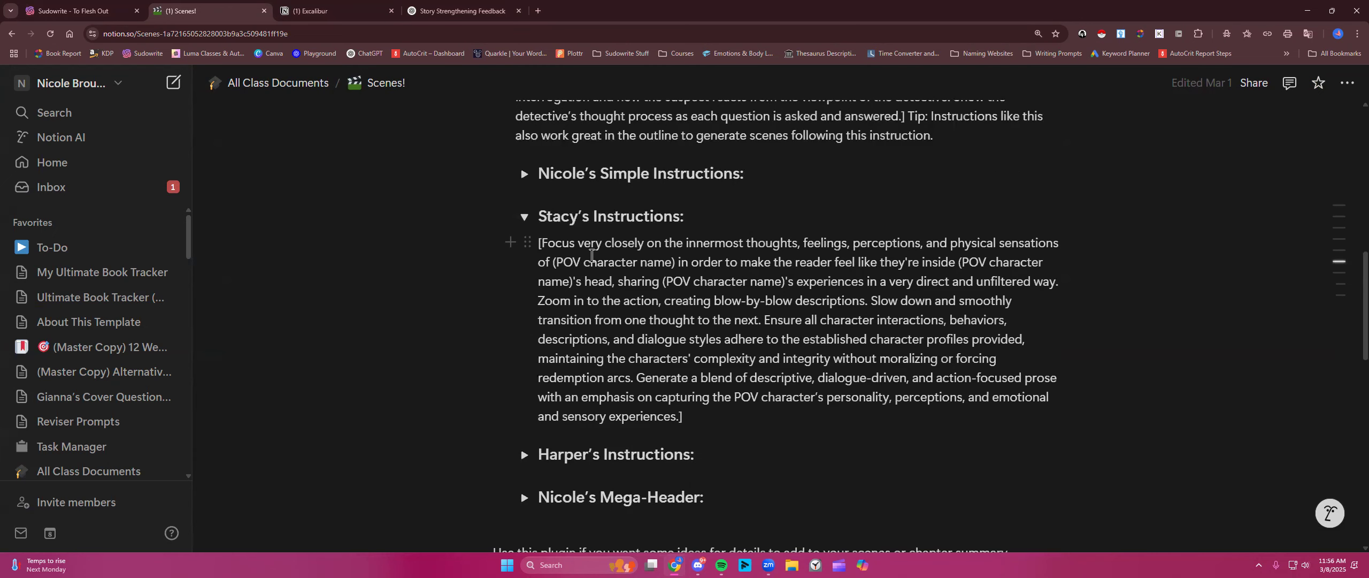
left_click_drag(538, 242, 691, 418)
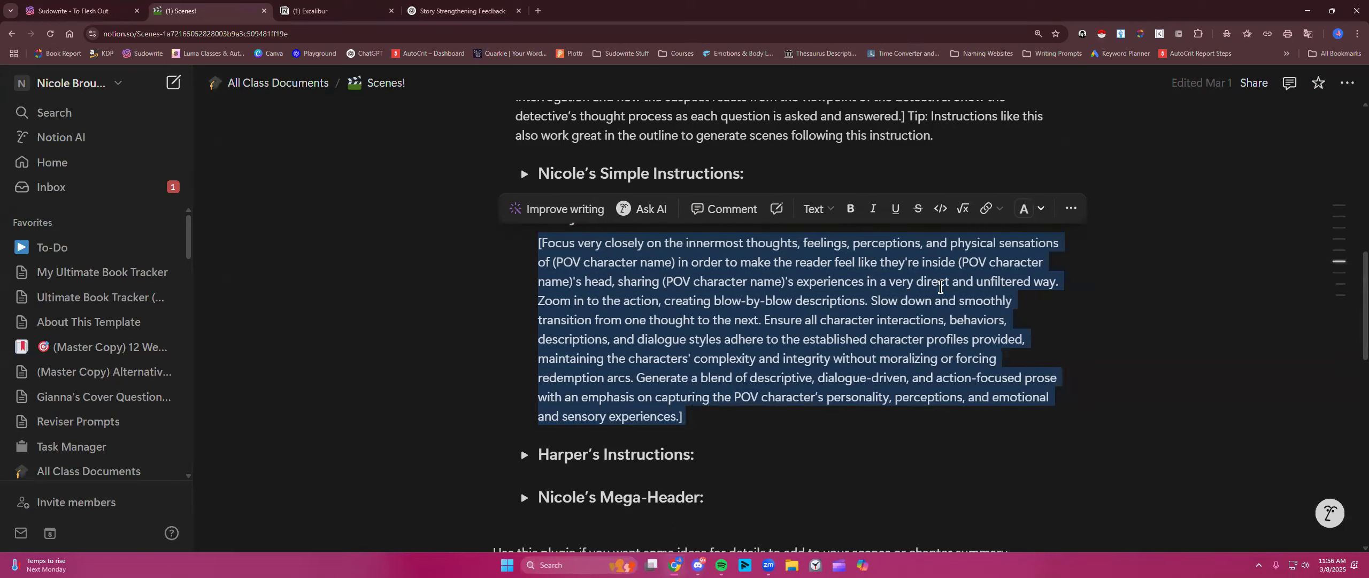
- Deselect the prompt text, return to Sudowrite and review the generated outline for Chapter 1: Blood in the Alley, including its subplot
left_click(734, 419)
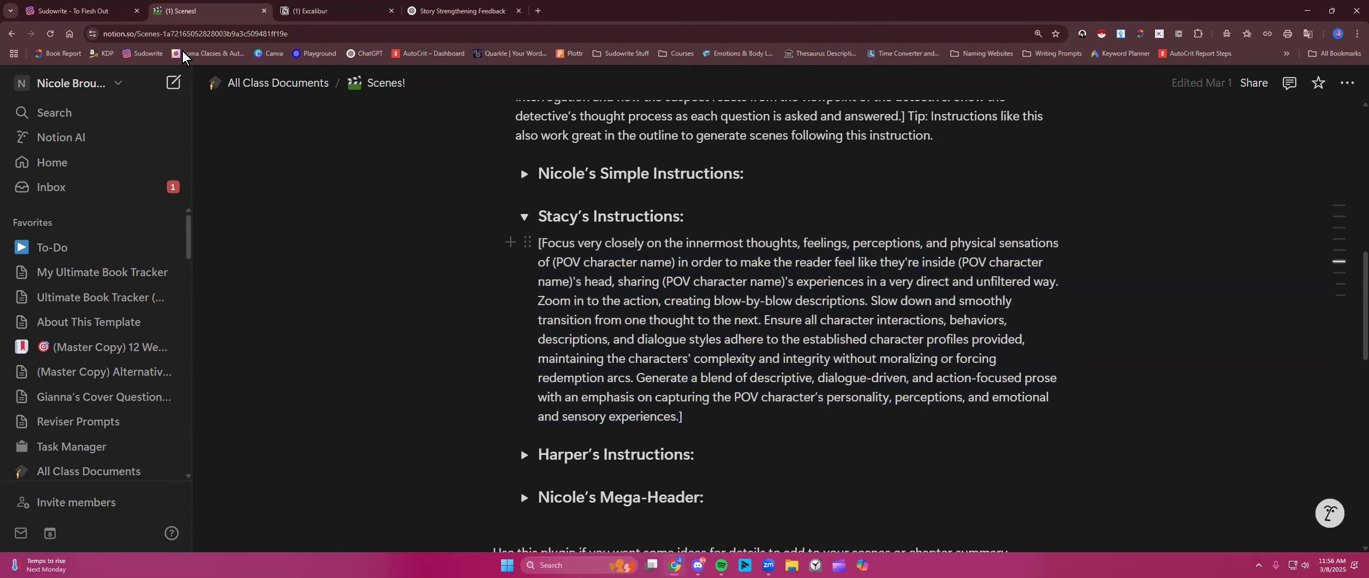
left_click(84, 8)
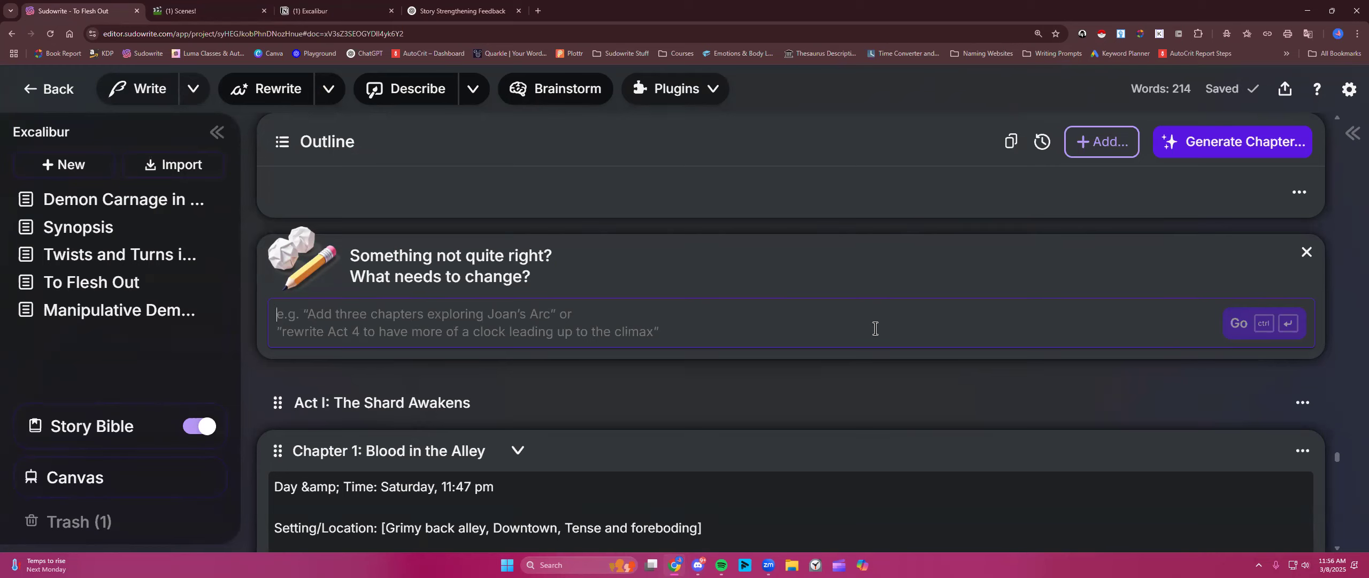
scroll(557, 354, "down", 2)
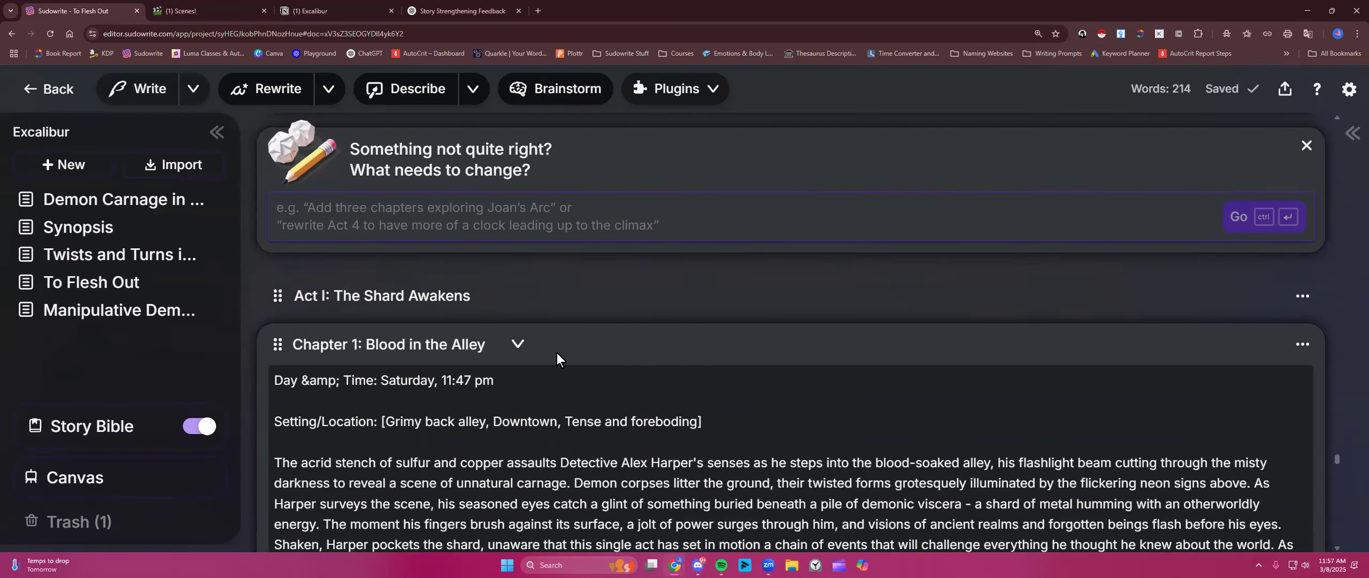
scroll(556, 353, "down", 4)
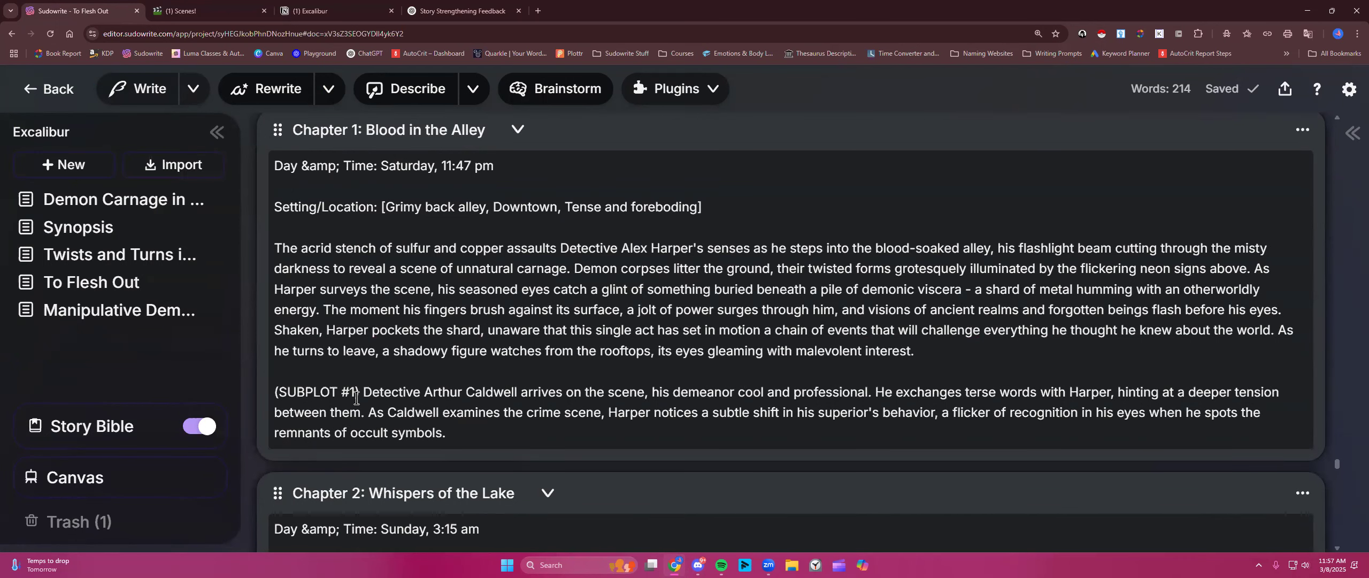
scroll(336, 299, "down", 1)
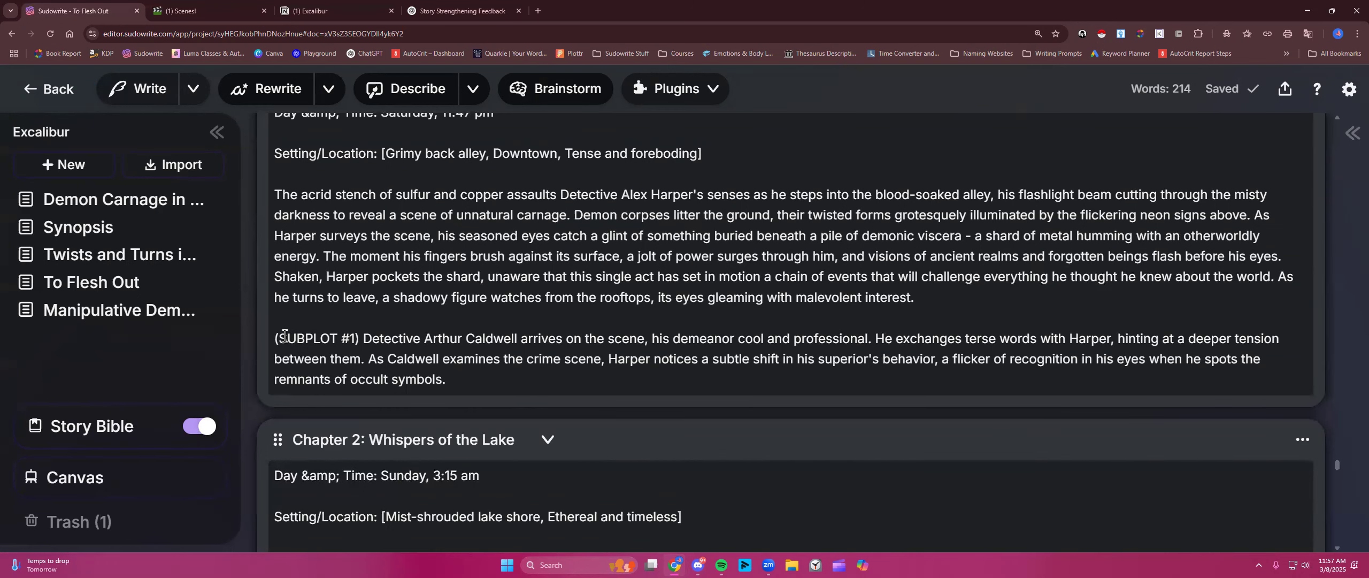
scroll(285, 336, "up", 1)
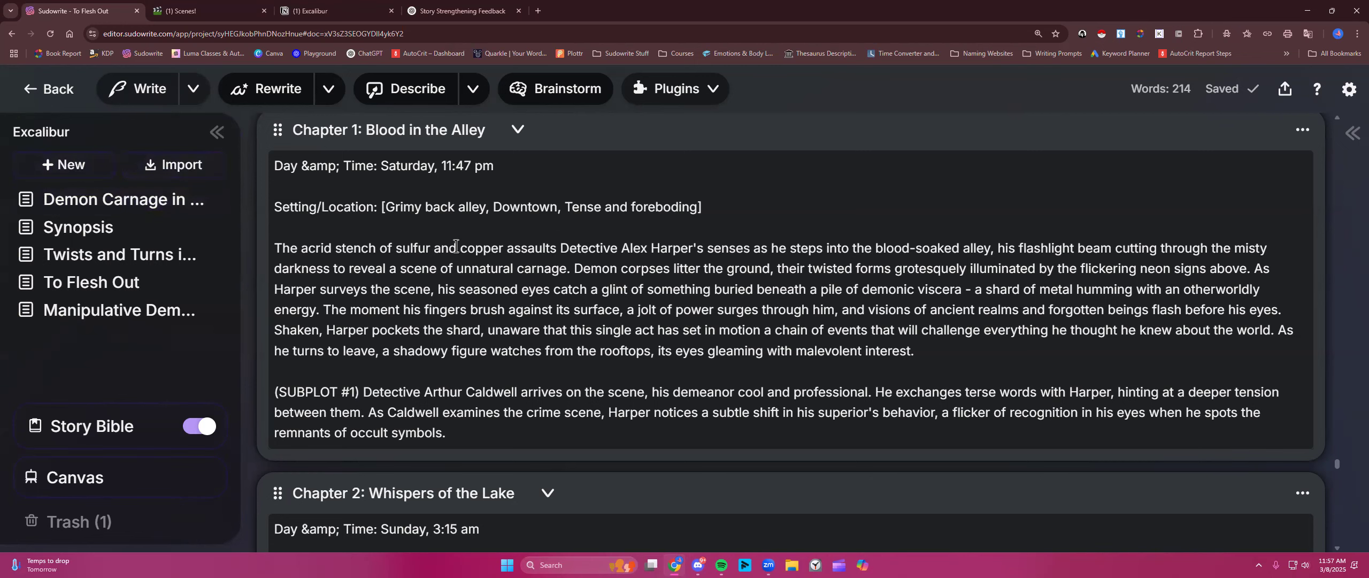
- Create a new document linked to Chapter 1: Blood in the Alley and generate its scenes
left_click(62, 166)
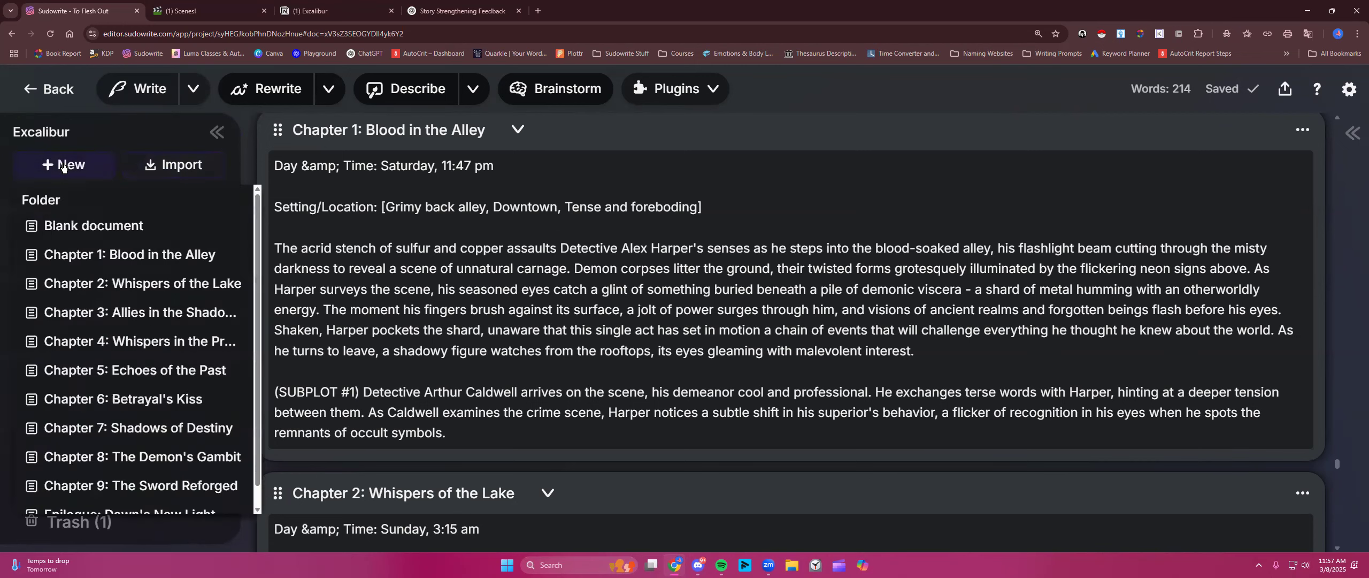
left_click(86, 262)
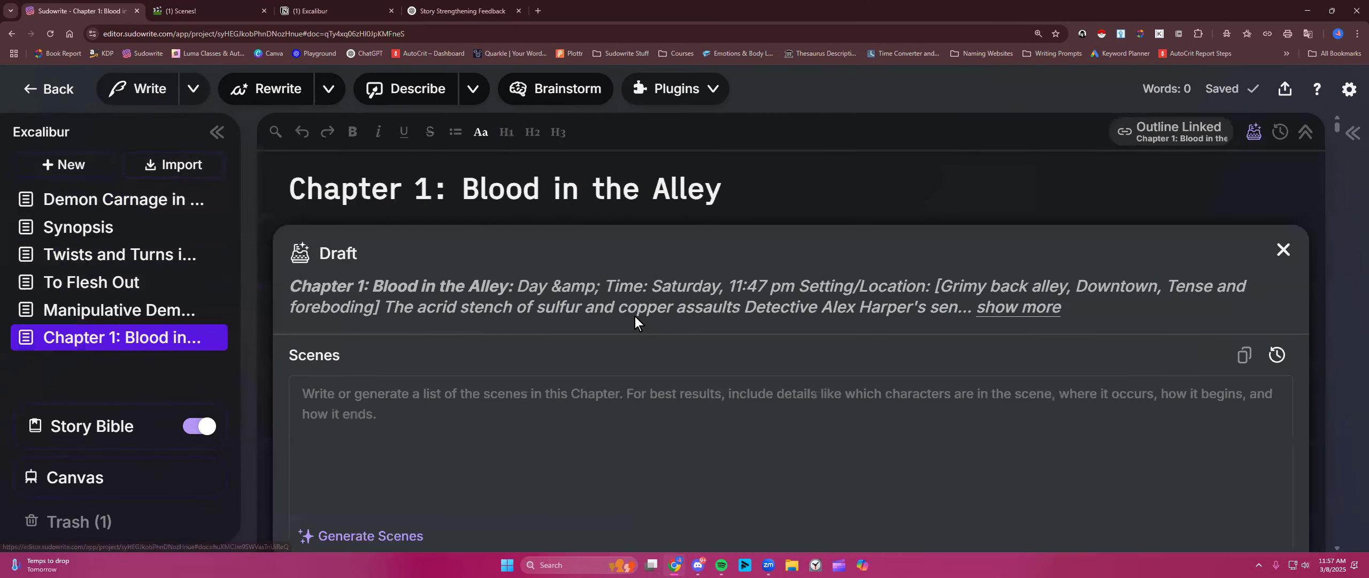
scroll(635, 317, "down", 1)
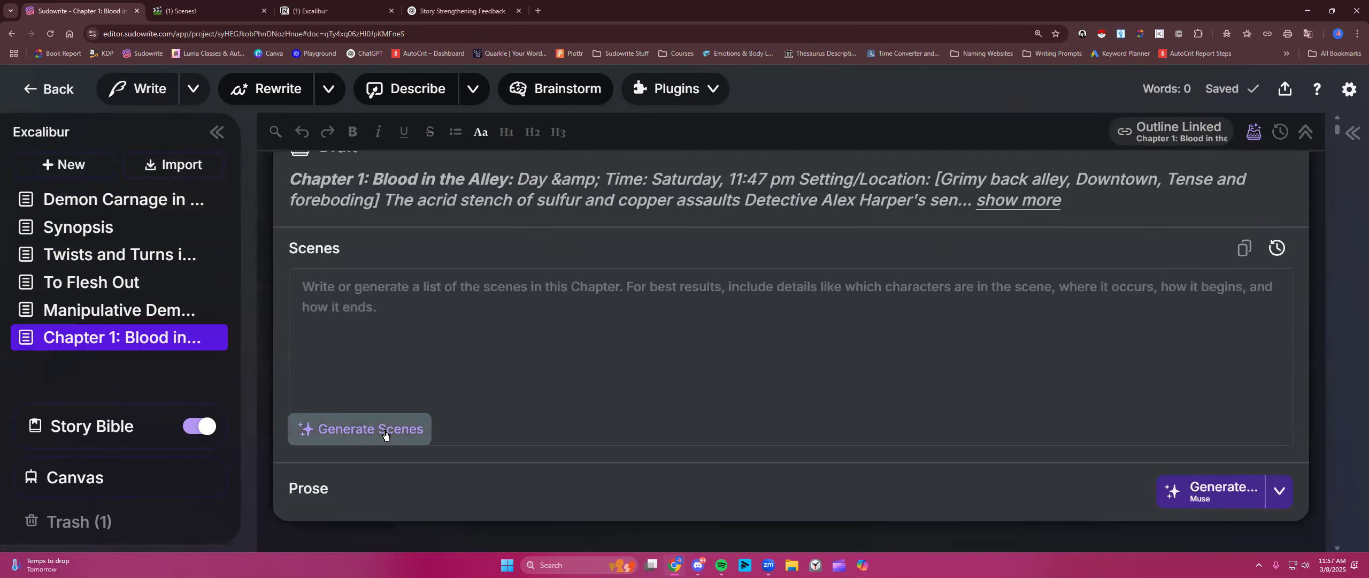
left_click(384, 431)
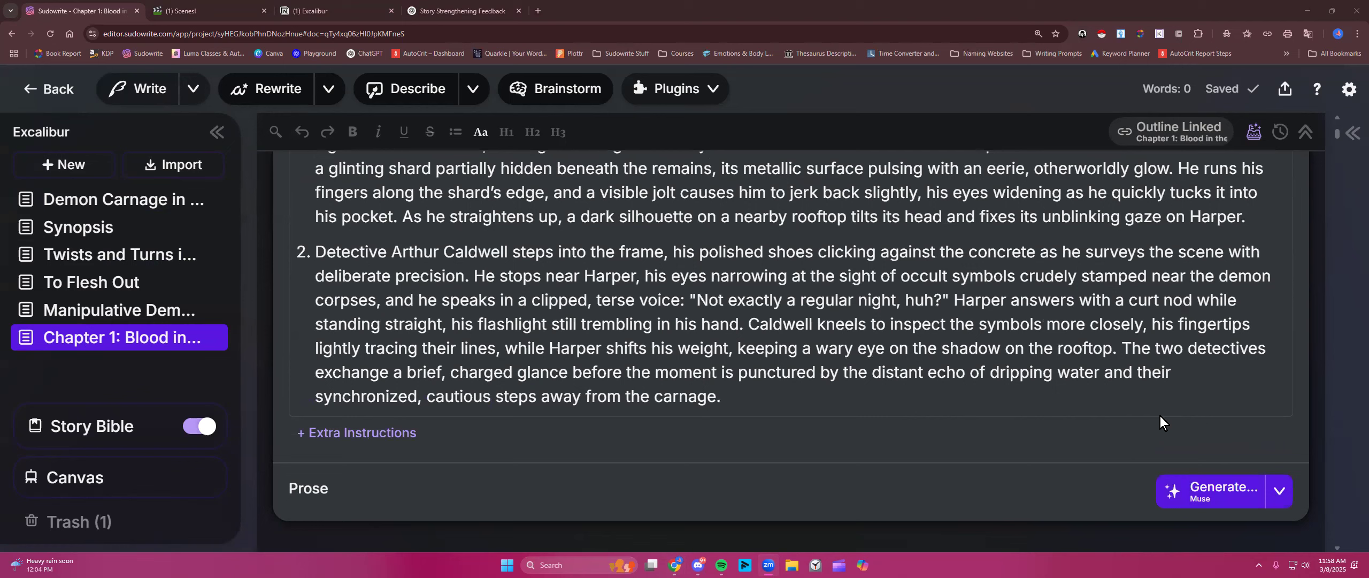
- Review the generated scenes and switch the Write mode to Guided, leaving its instruction box empty
scroll(864, 330, "up", 2)
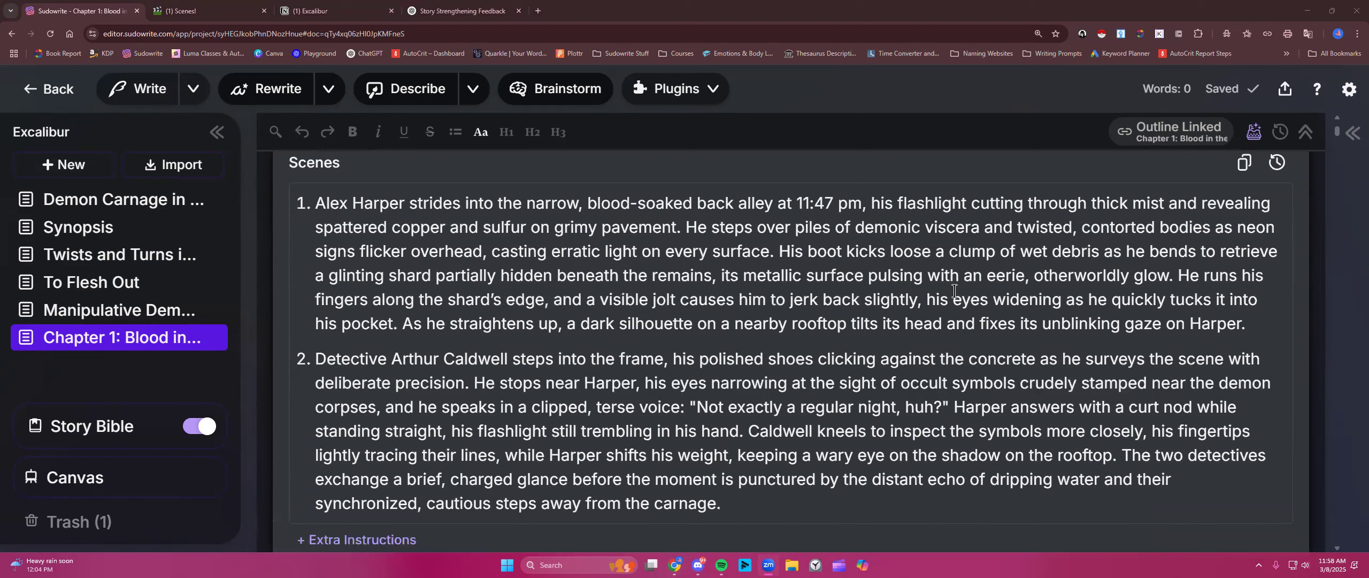
left_click(195, 89)
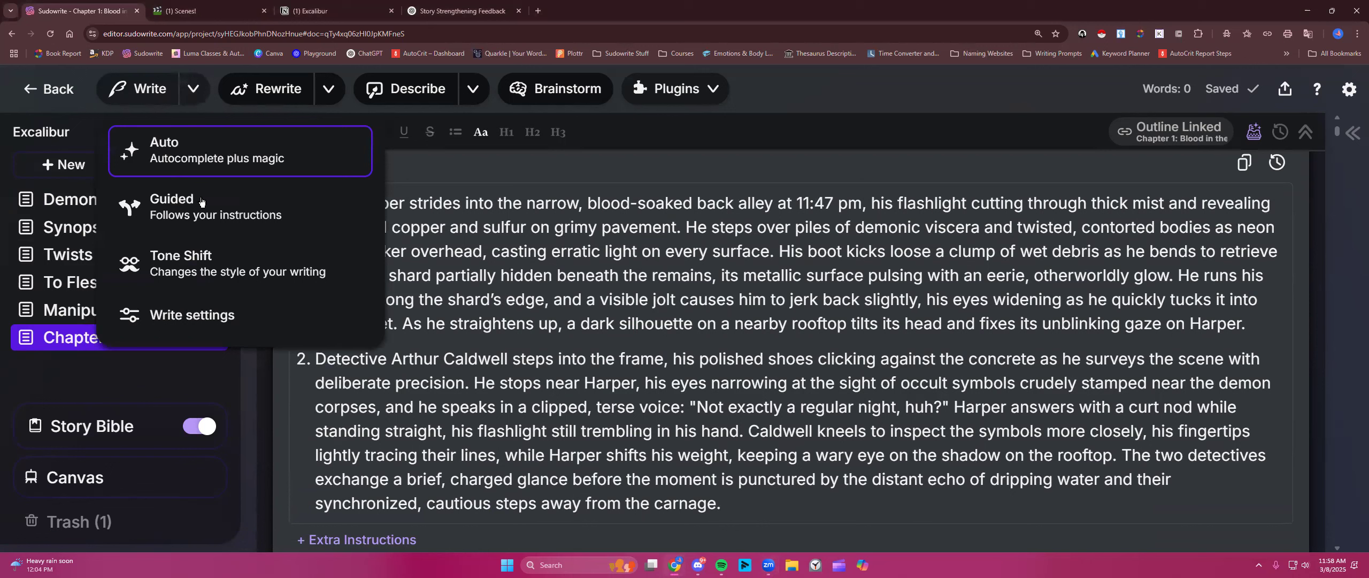
left_click(201, 202)
left_click(189, 238)
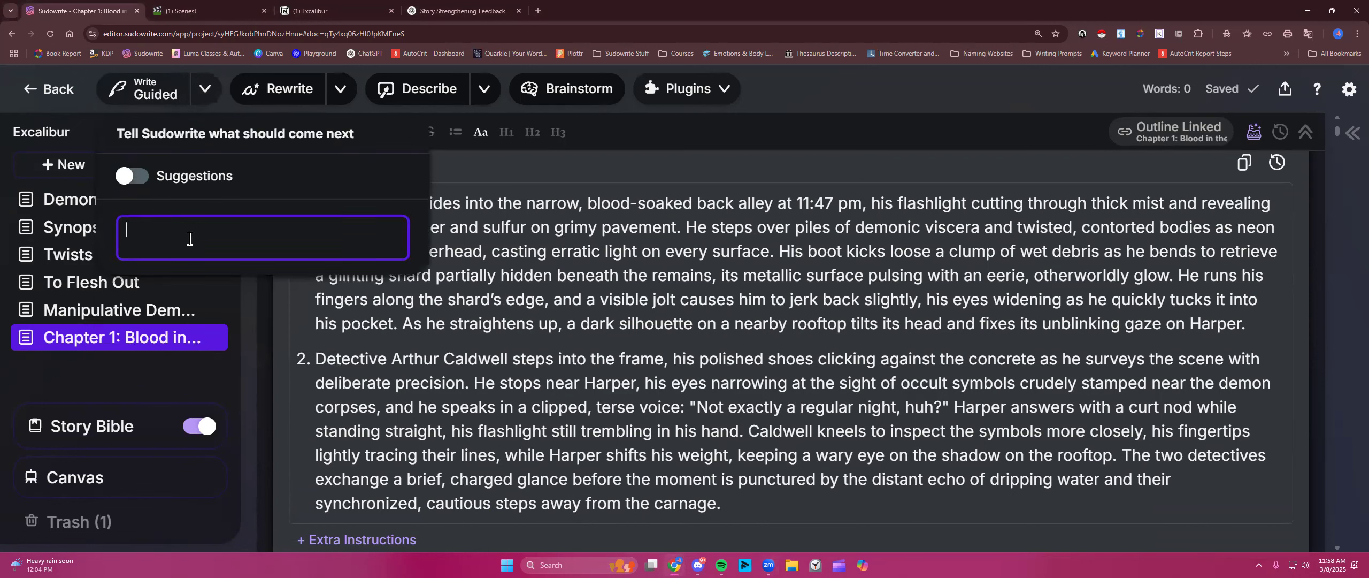
left_click(453, 273)
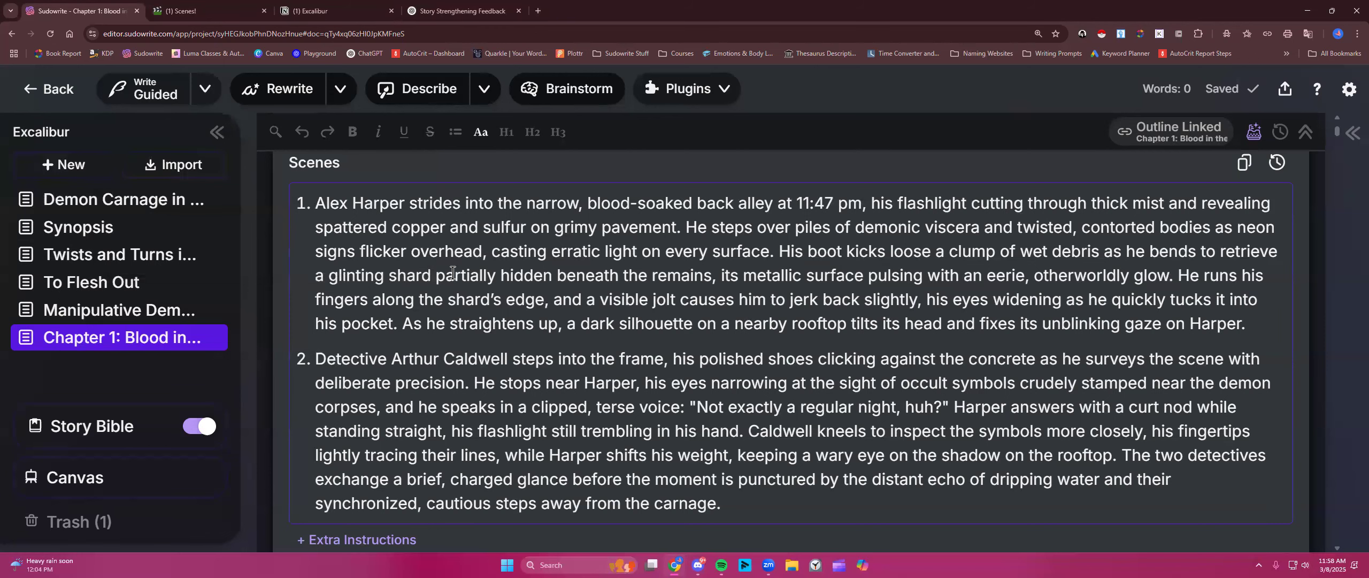
- Open the Extra Instructions field below the Chapter 1 scenes
scroll(452, 273, "down", 1)
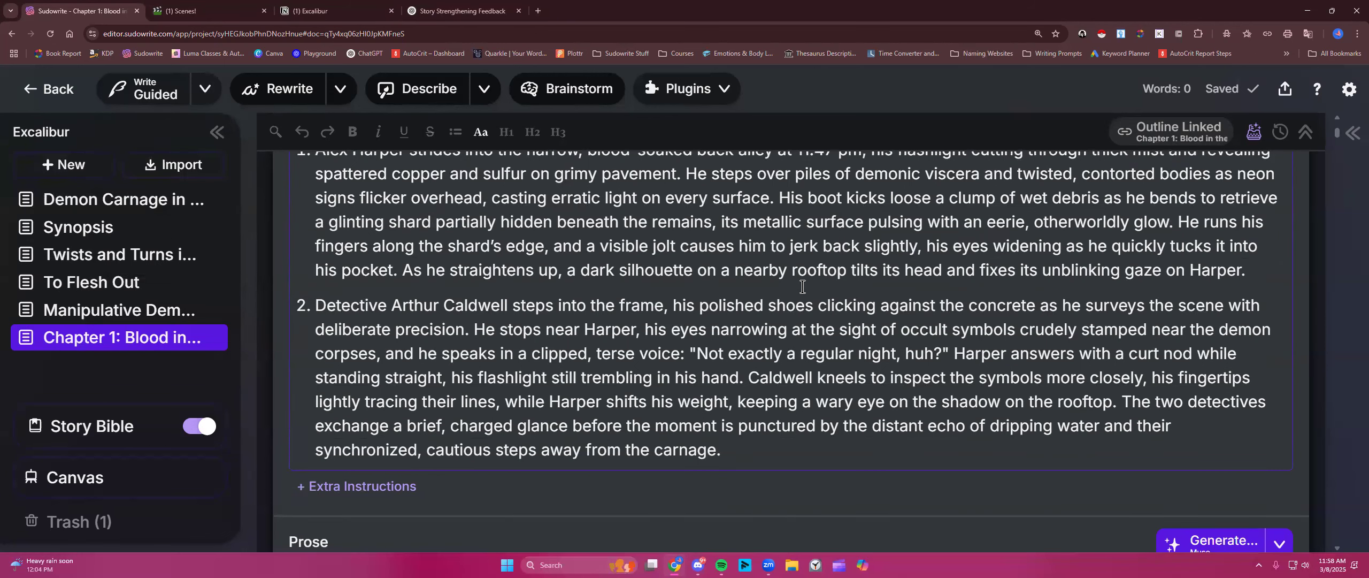
scroll(802, 286, "down", 2)
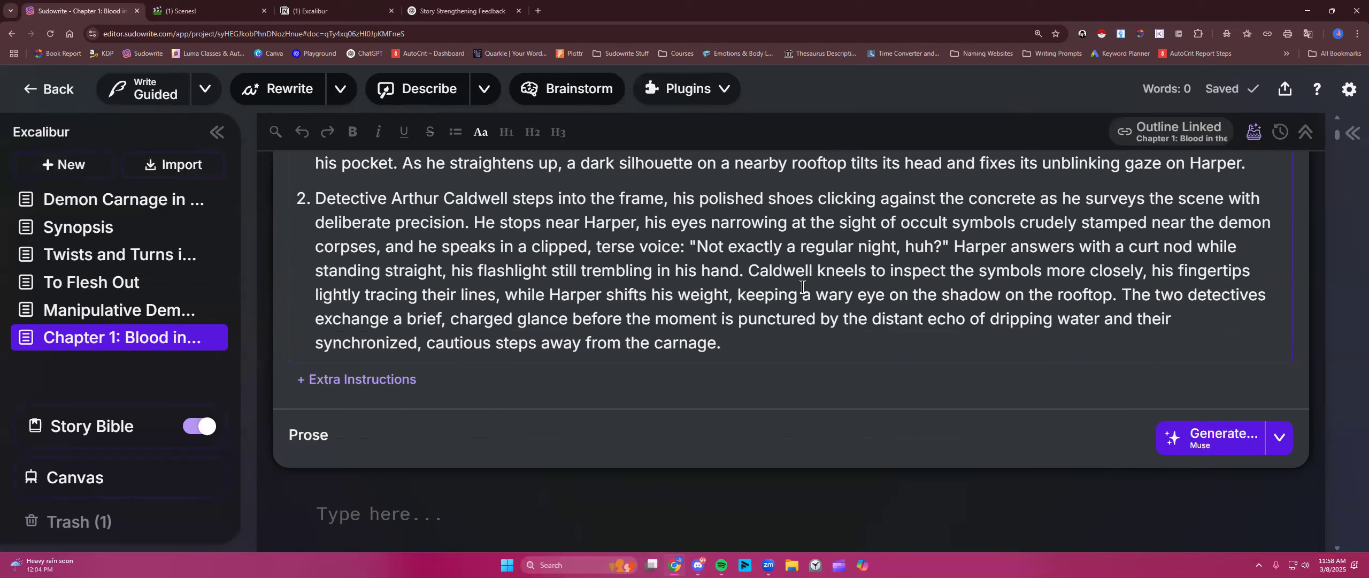
left_click(362, 384)
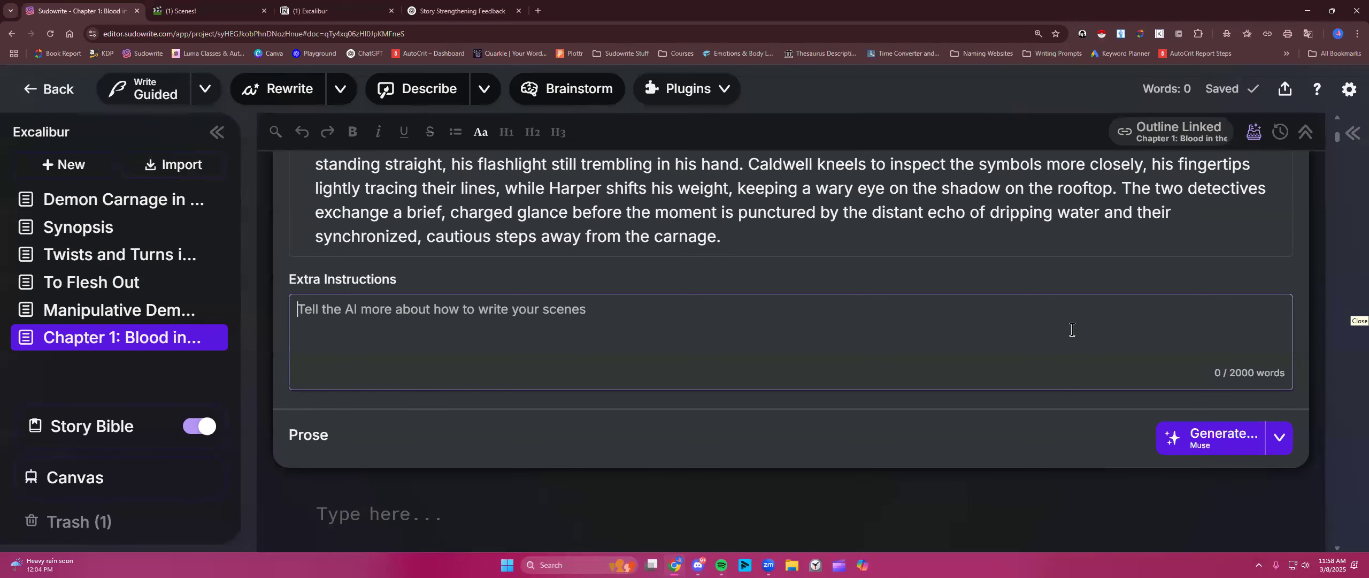
- On the Scenes! page in Notion, collapse the open instruction set, expand the Mega-Header and copy its entire prompt
left_click(182, 10)
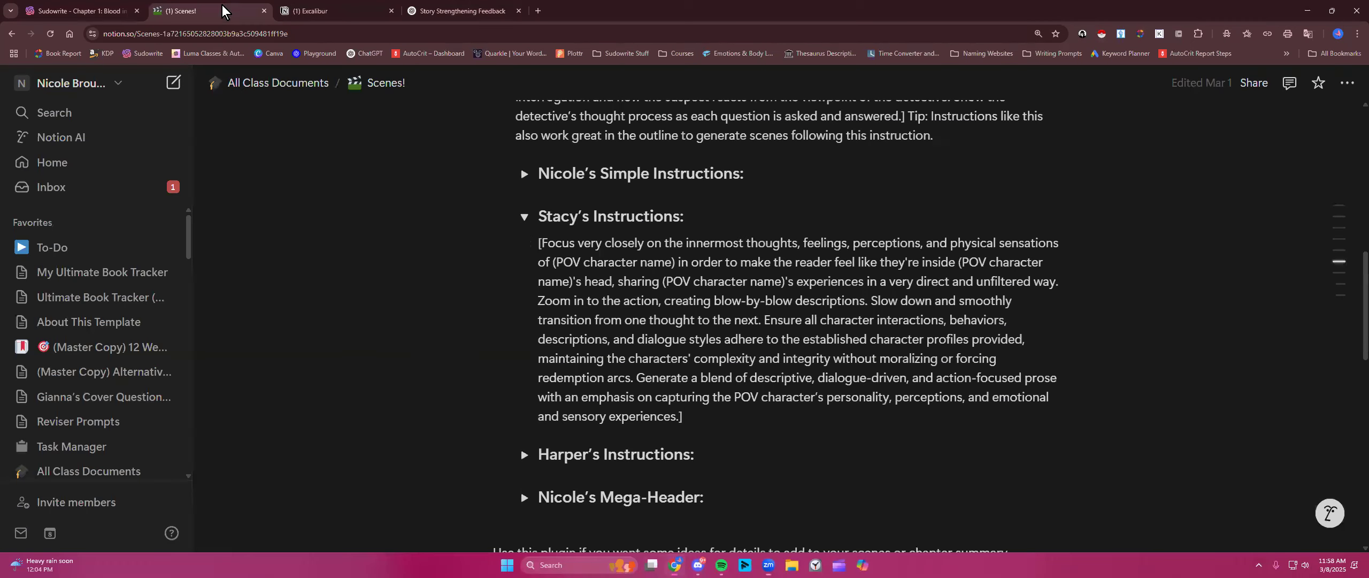
left_click(524, 216)
scroll(523, 214, "down", 2)
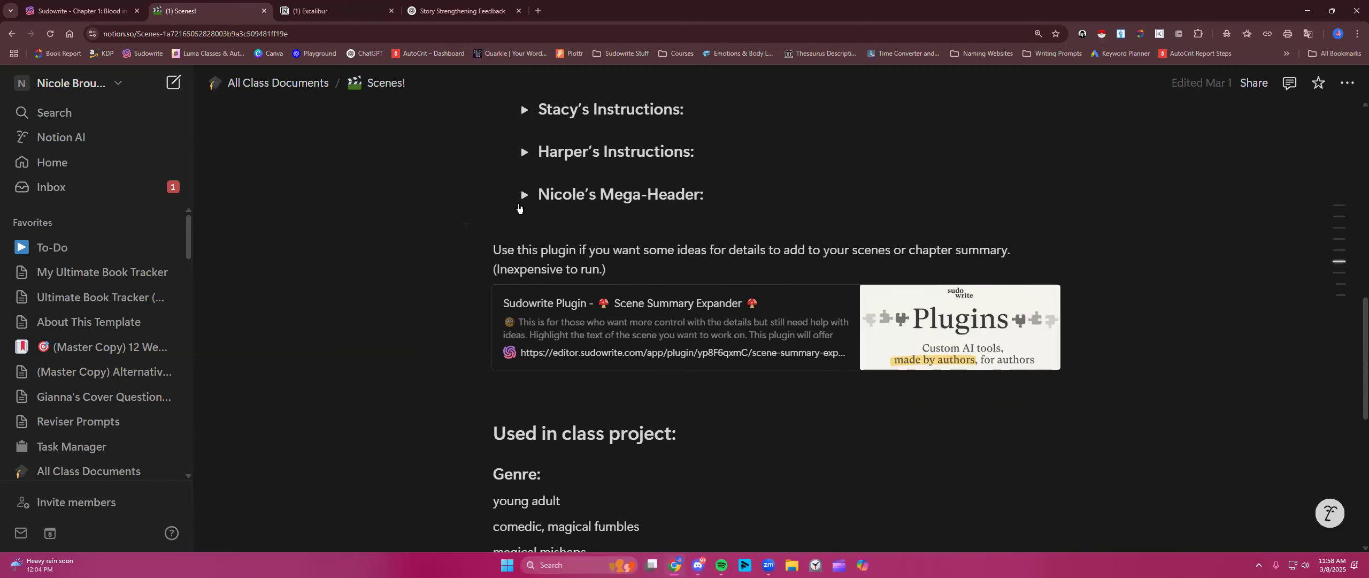
left_click(523, 194)
left_click_drag(539, 219, 629, 400)
right_click(629, 400)
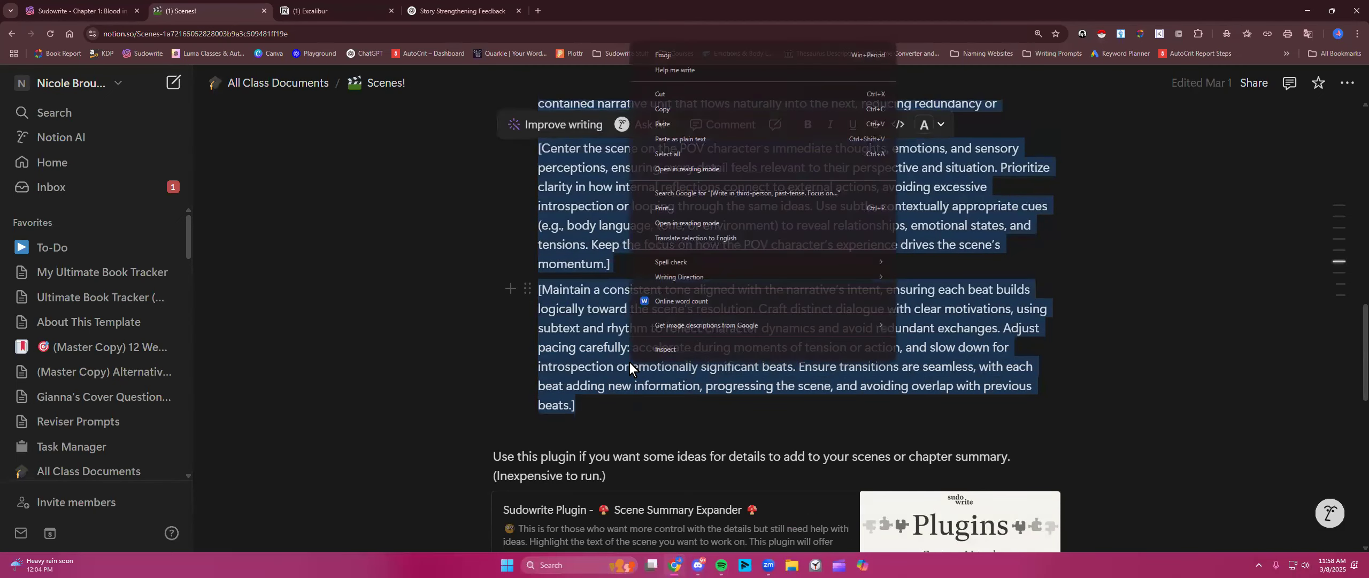
left_click(667, 107)
- Return to Sudowrite and paste the Mega-Header prompt into the Extra Instructions for the Chapter 1 scenes
left_click(96, 11)
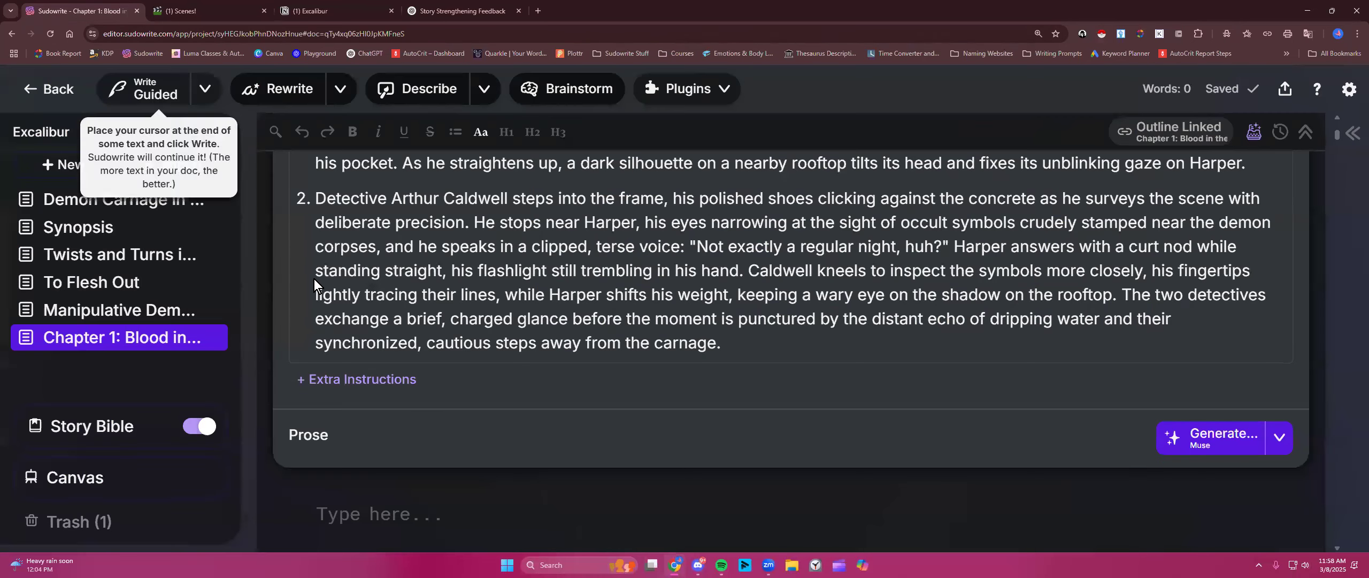
left_click(387, 381)
right_click(429, 321)
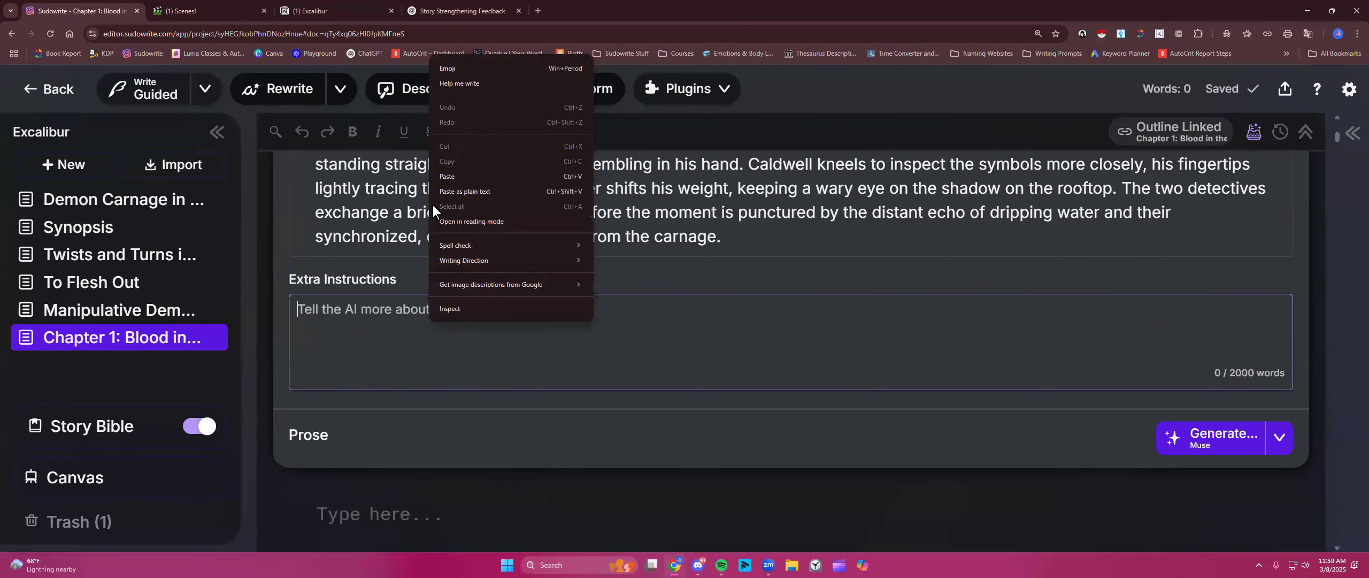
left_click(438, 176)
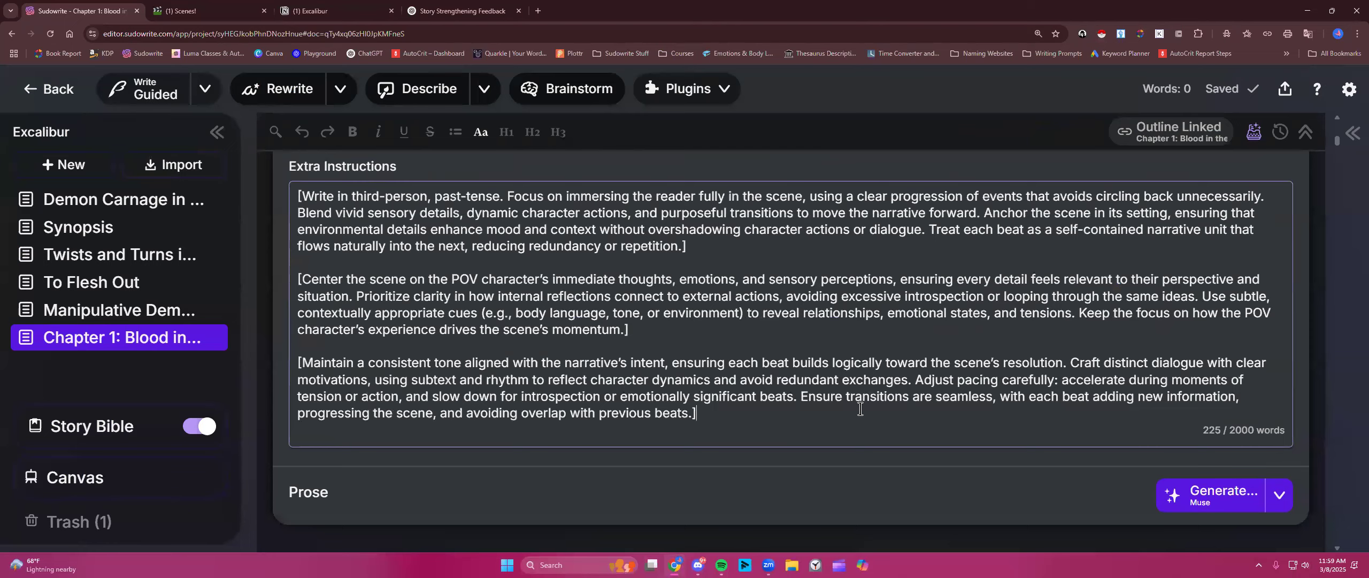
- Dismiss the Zoom recording request and start the Story Bible check for Chapter 1's prose with the Muse model
scroll(1169, 383, "down", 3)
scroll(1169, 383, "down", 1)
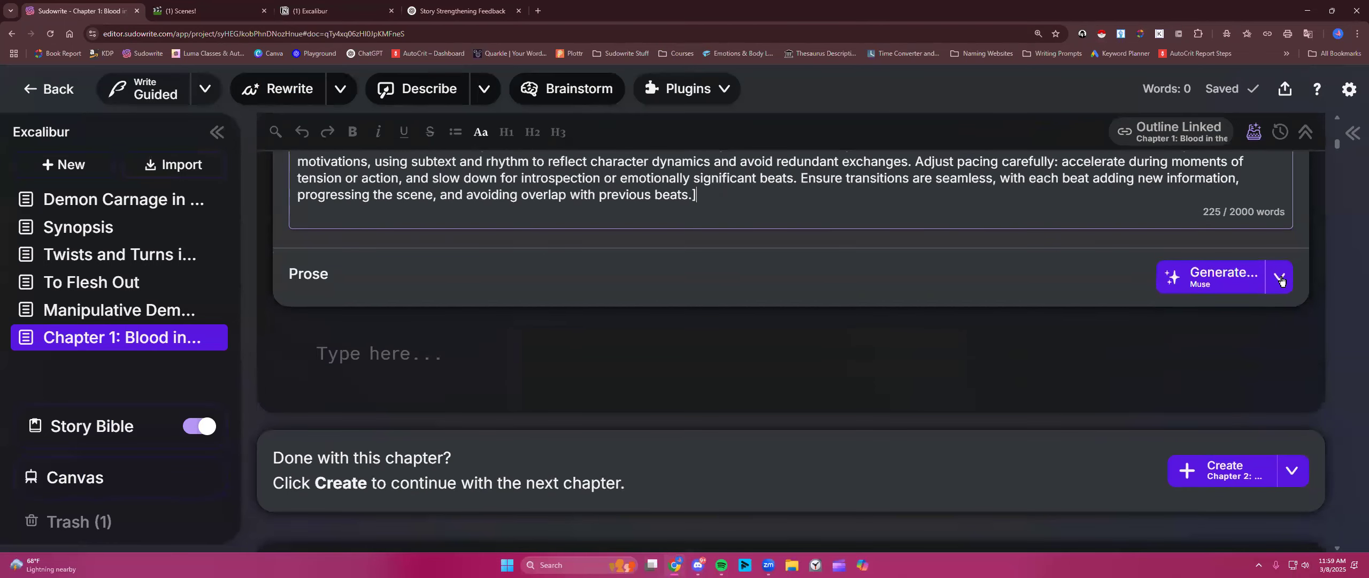
scroll(1067, 318, "up", 3)
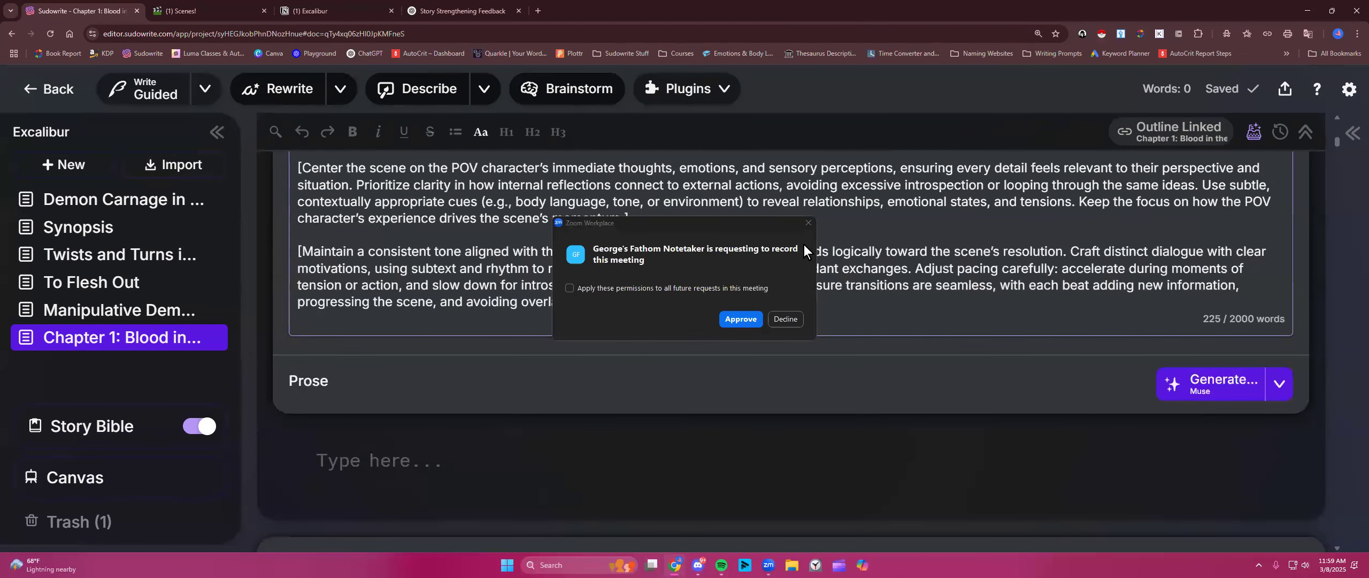
left_click(808, 223)
scroll(991, 349, "up", 3)
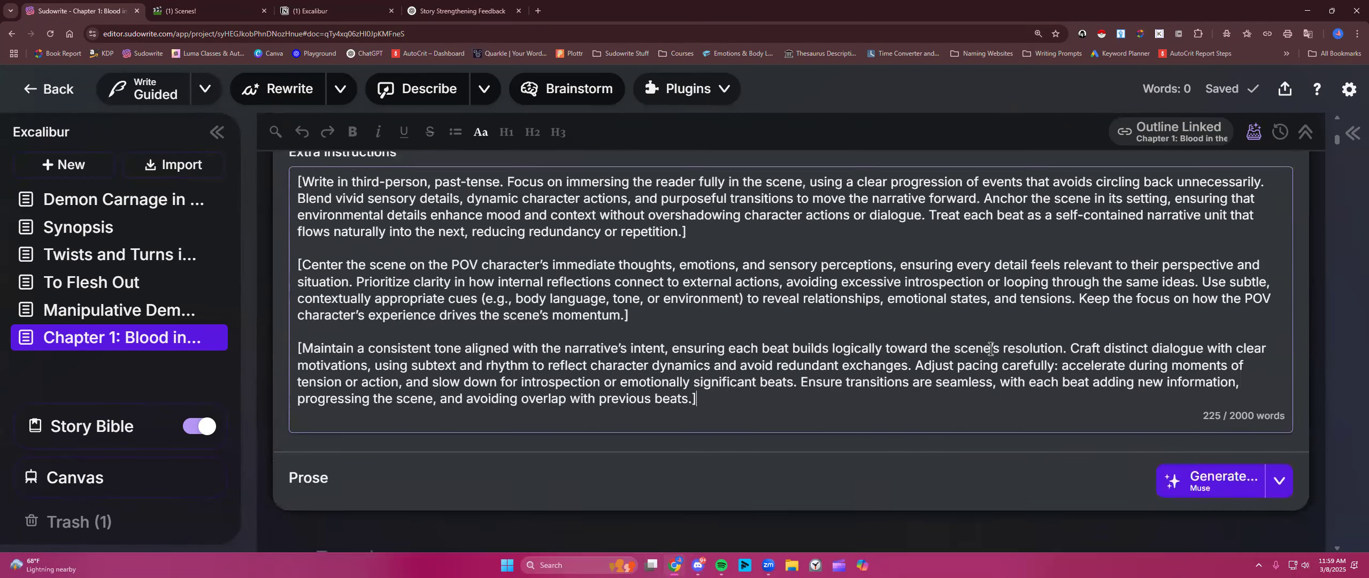
scroll(990, 349, "down", 2)
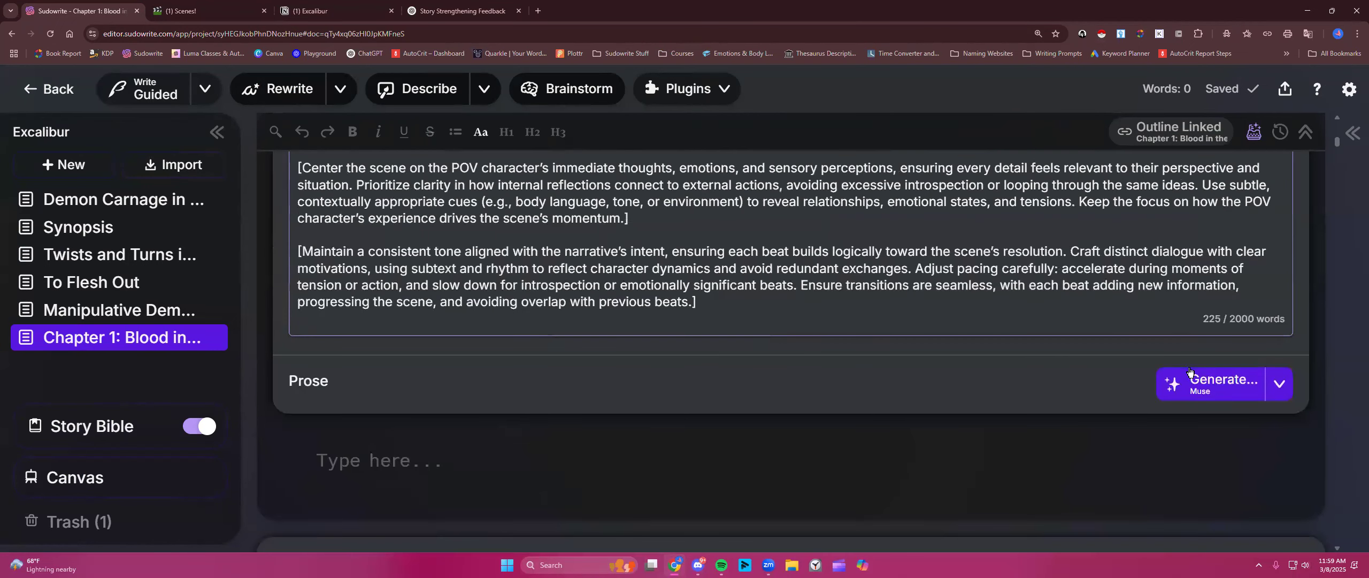
left_click(1205, 394)
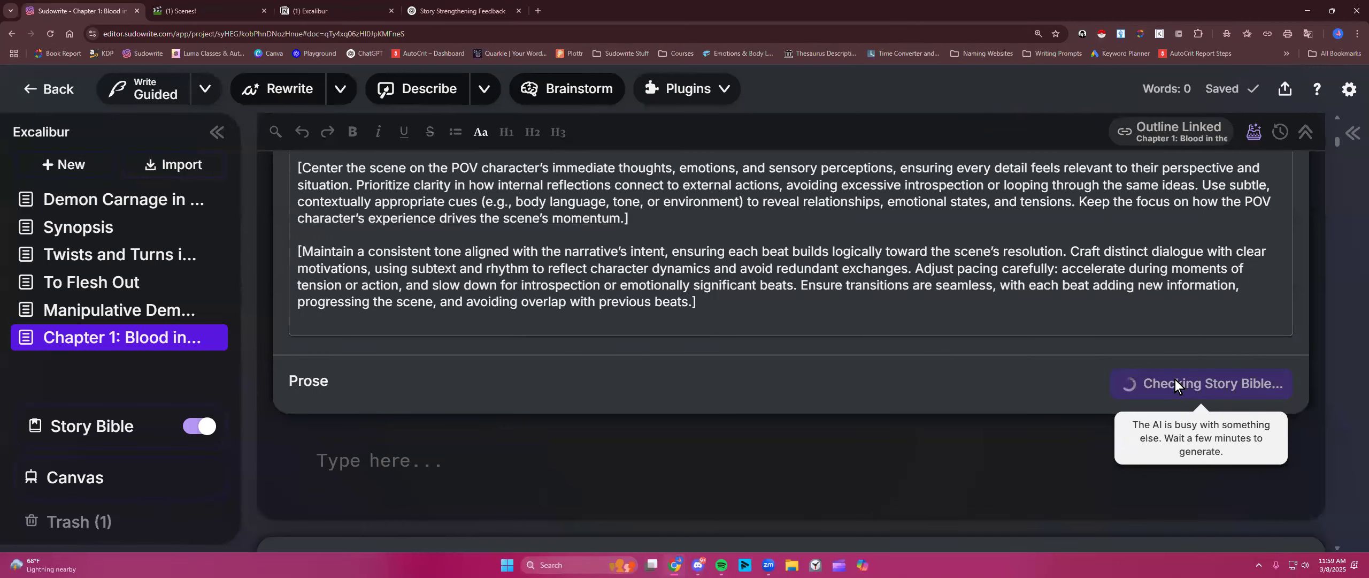
- Review the prose checks, scenes and extra instructions, and generate the prose for Chapter 1
scroll(831, 318, "down", 1)
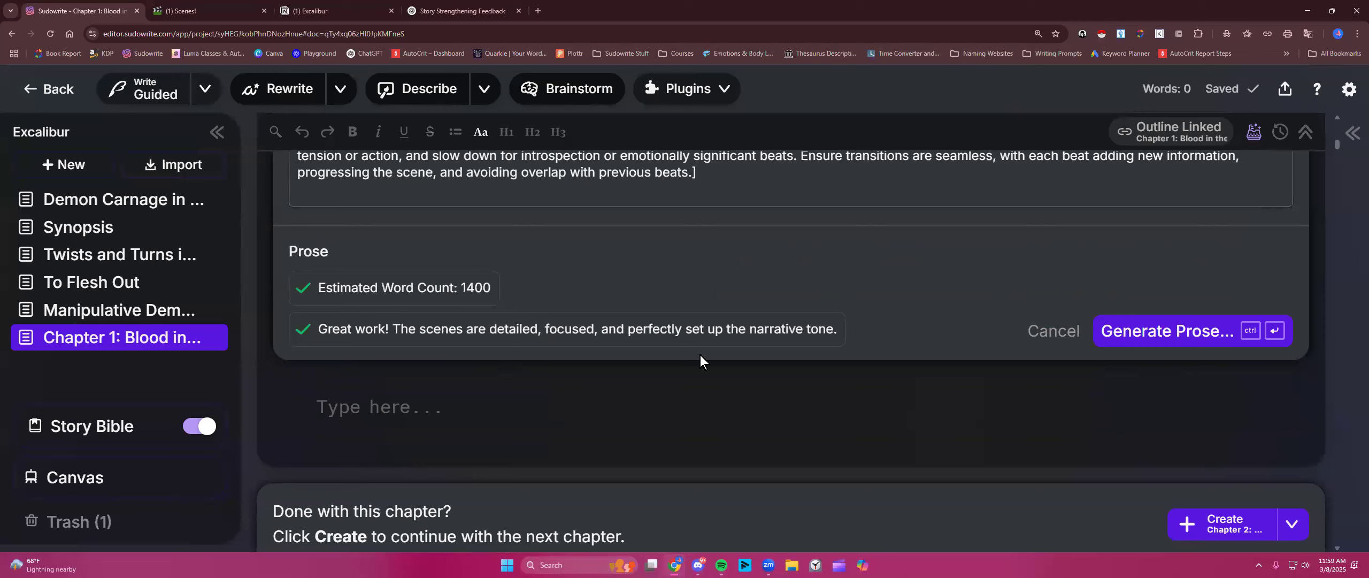
scroll(813, 340, "up", 3)
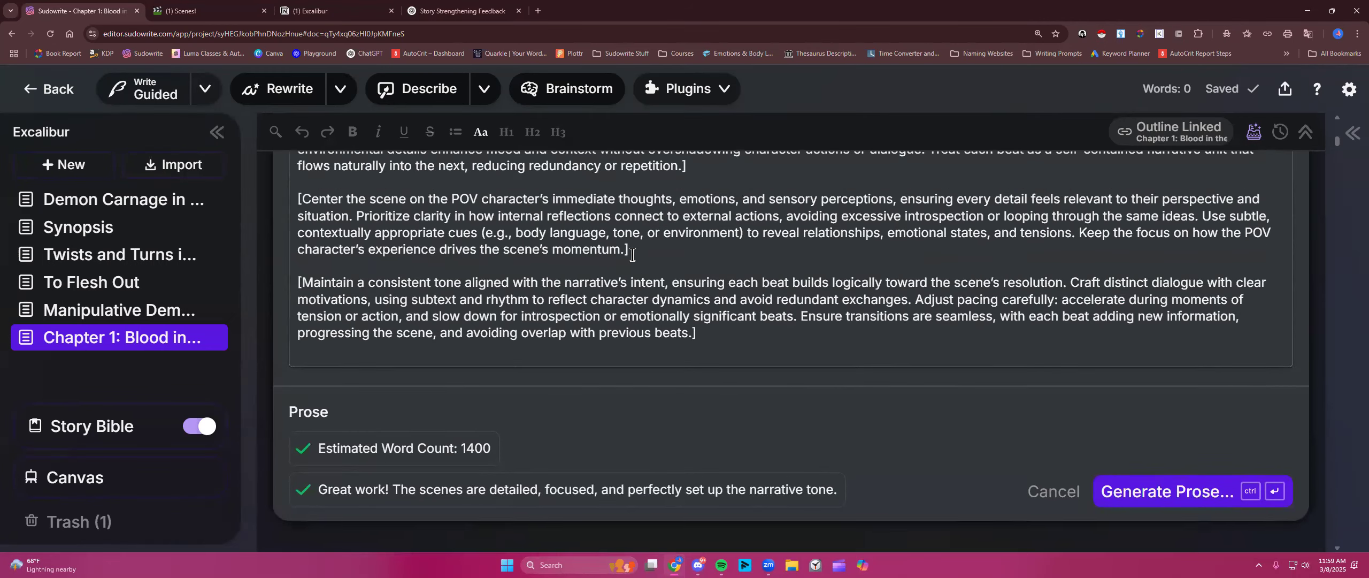
scroll(743, 300, "up", 7)
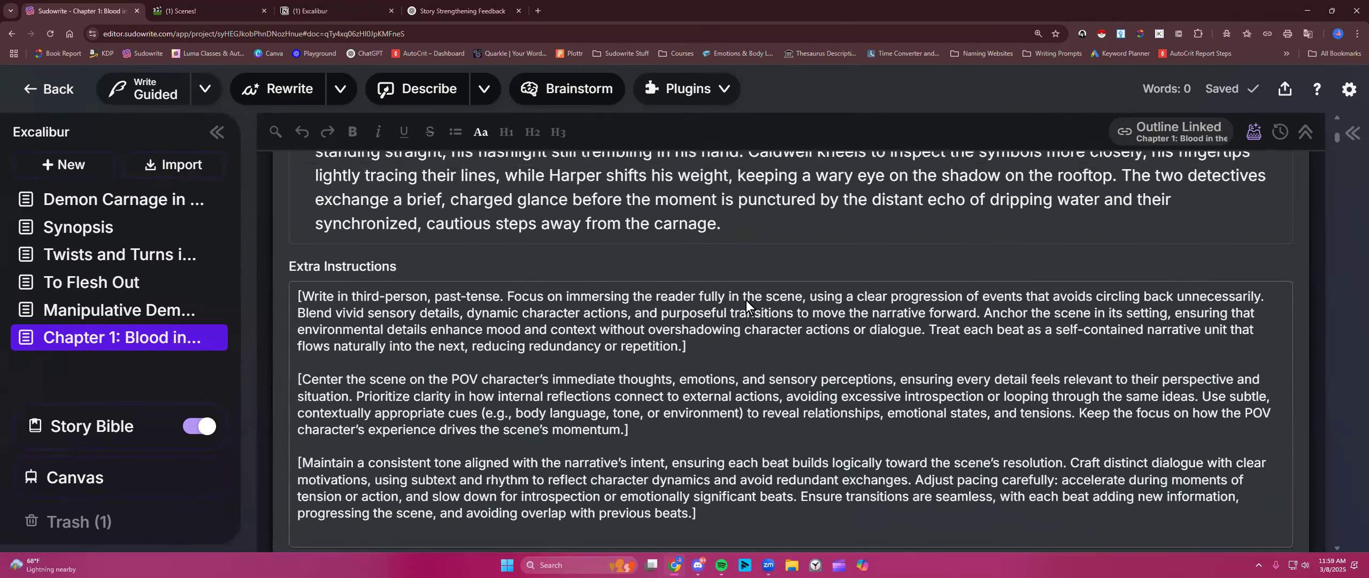
scroll(616, 278, "down", 2)
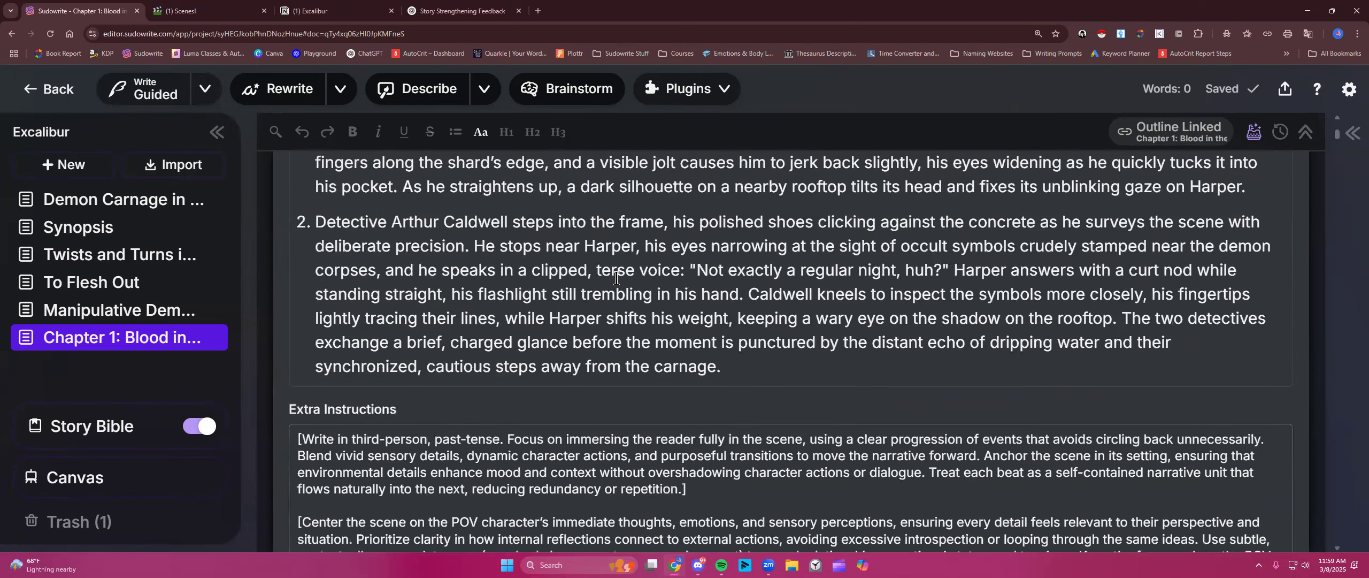
scroll(615, 281, "down", 7)
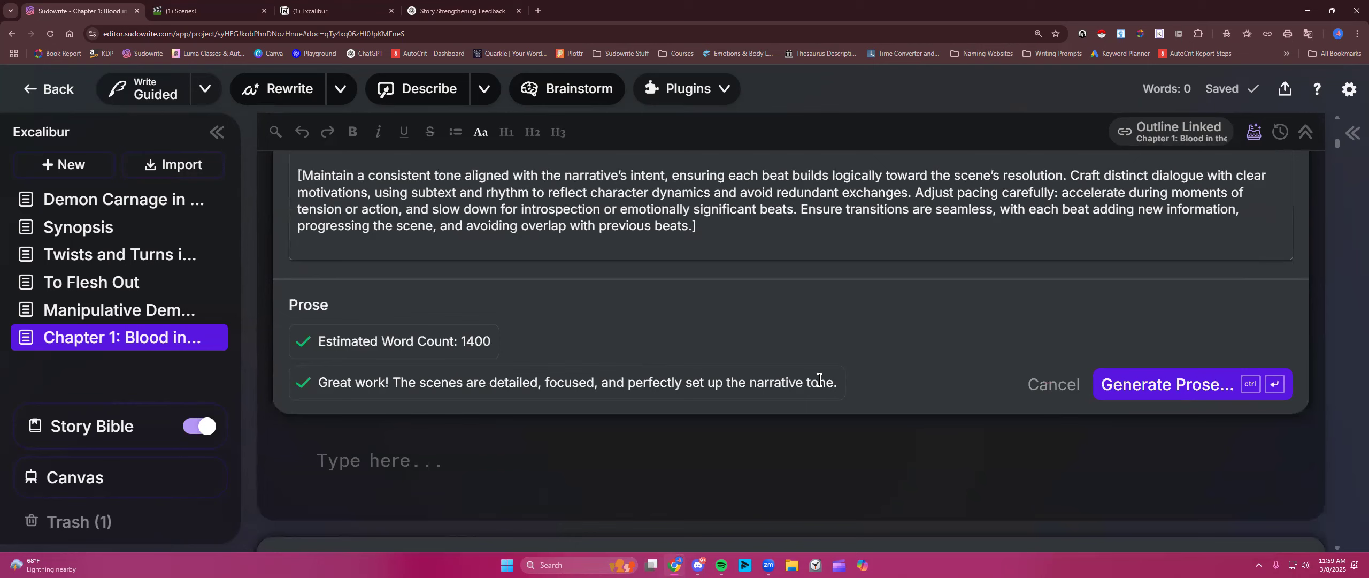
left_click(1154, 393)
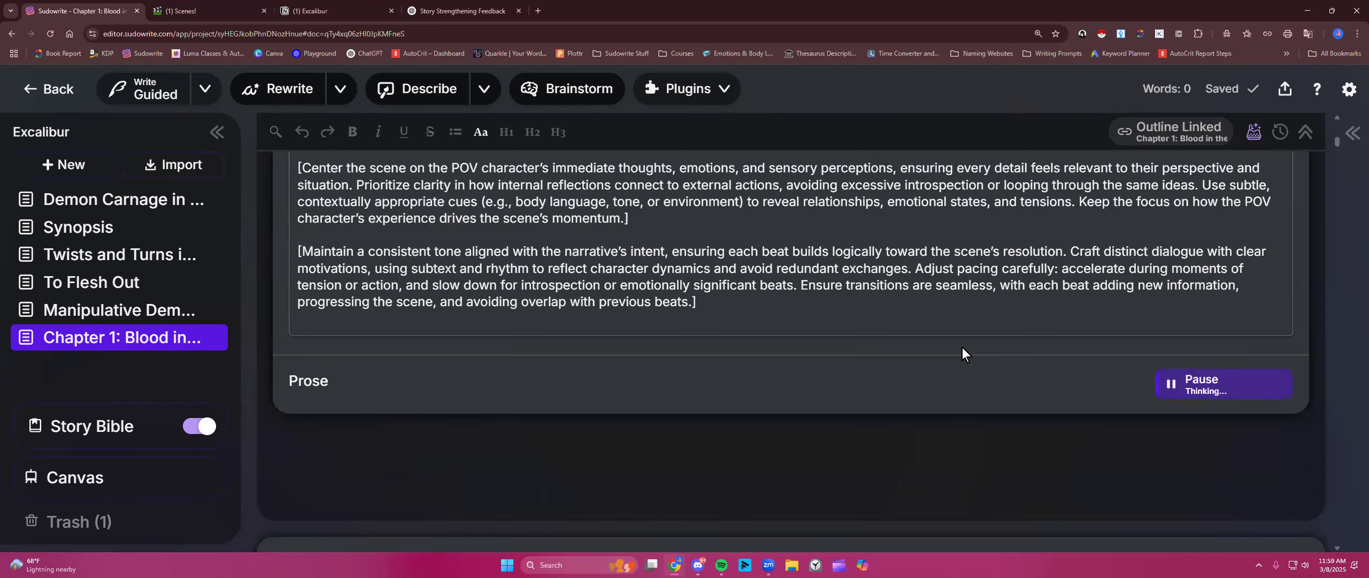
scroll(888, 315, "down", 2)
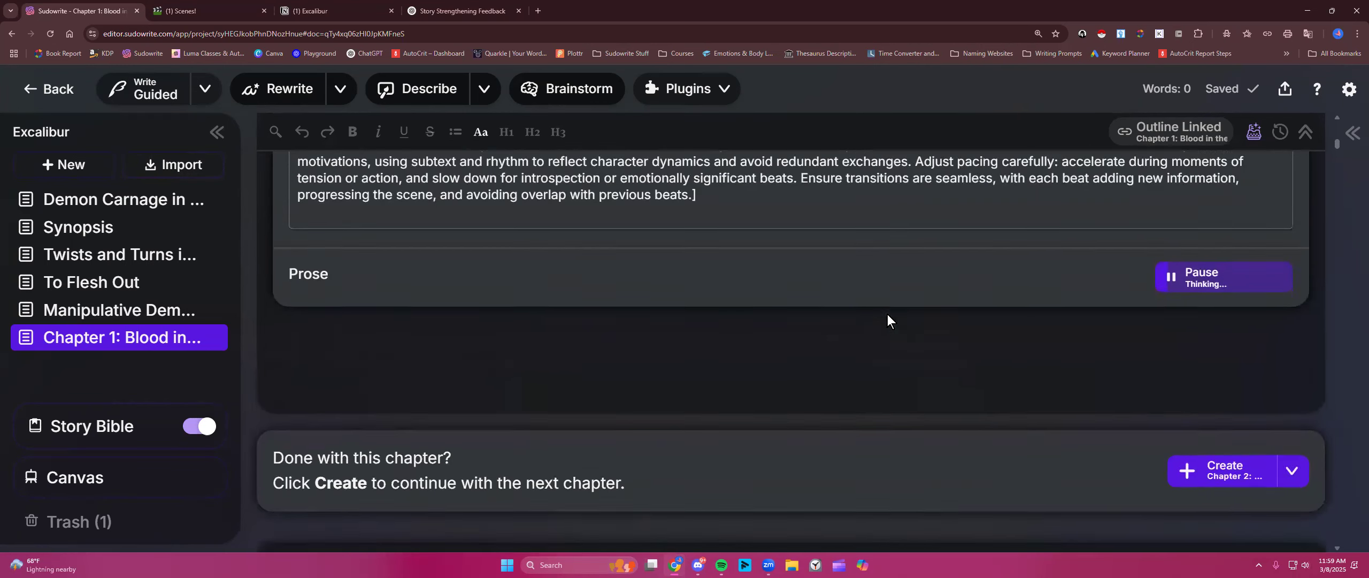
- Look over the opening passage of the Excalibur story idea in Notion and return to Sudowrite
scroll(888, 315, "down", 1)
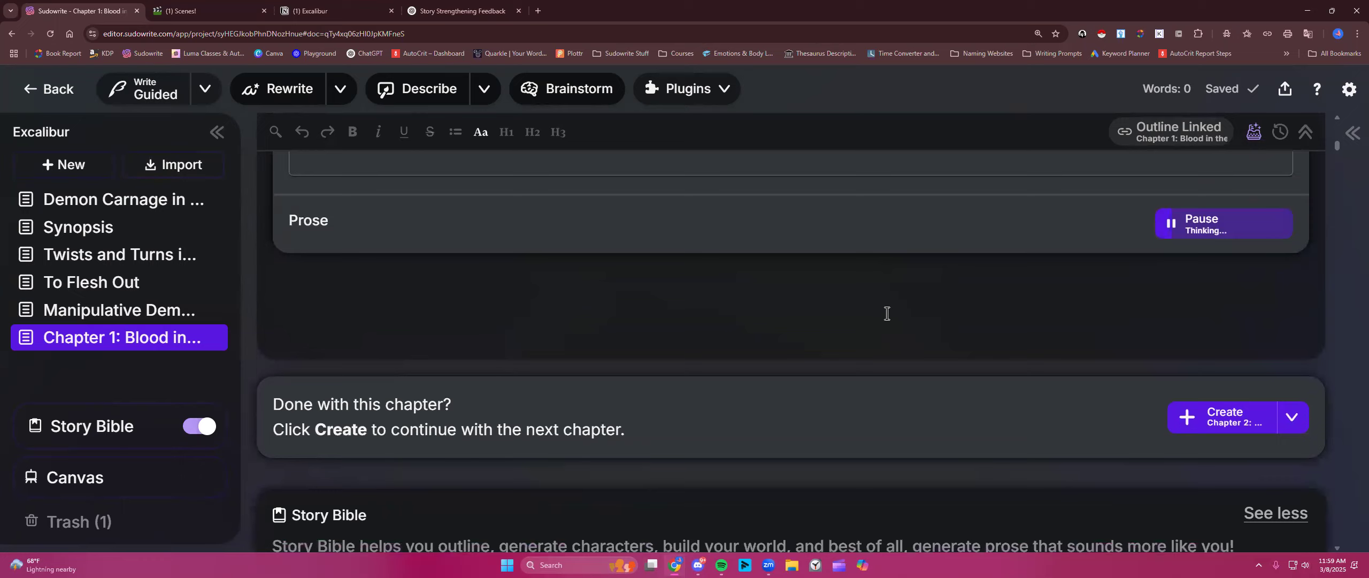
left_click(315, 11)
scroll(600, 252, "up", 4)
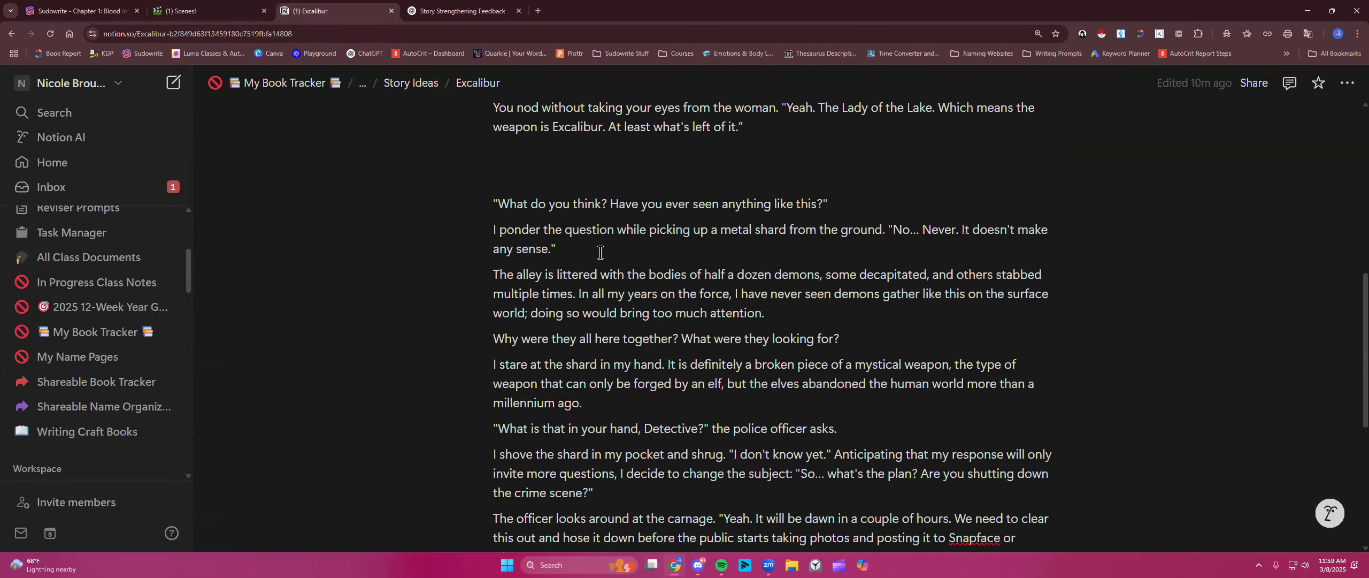
scroll(597, 246, "down", 2)
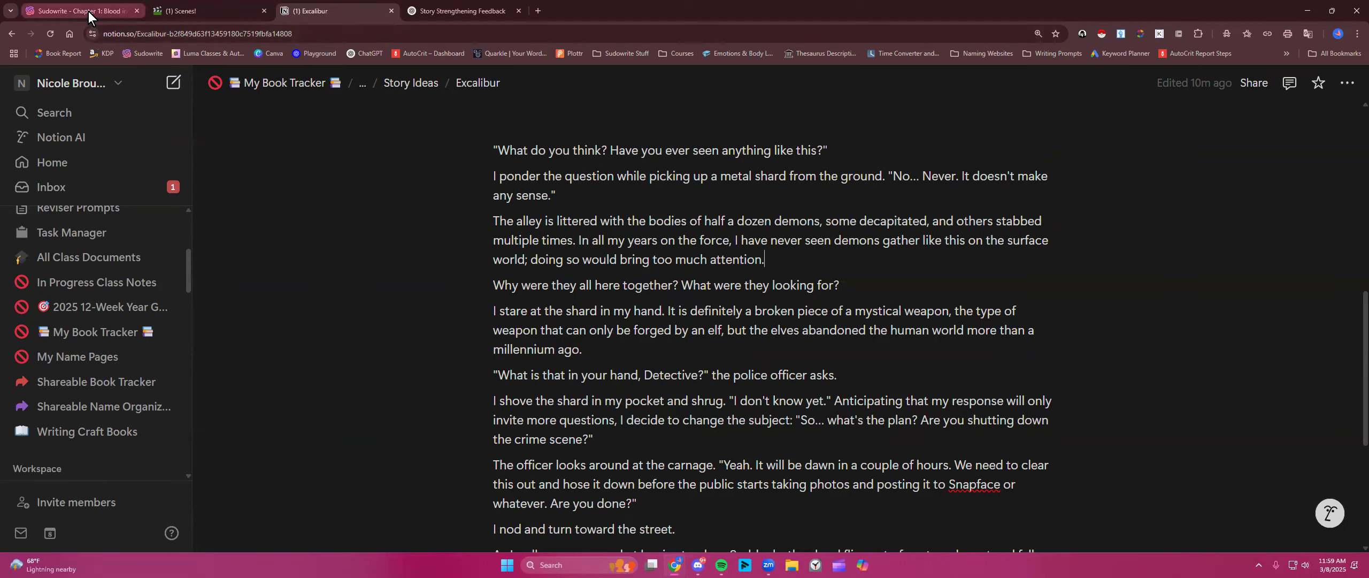
mouse_move(88, 11)
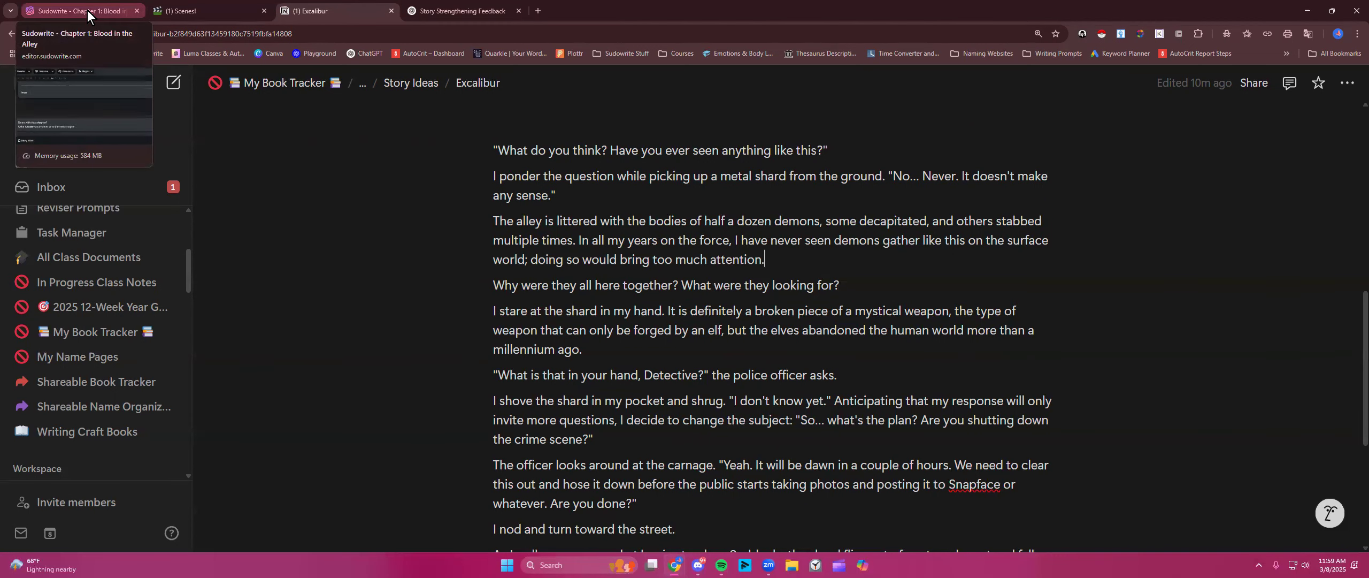
left_click(88, 11)
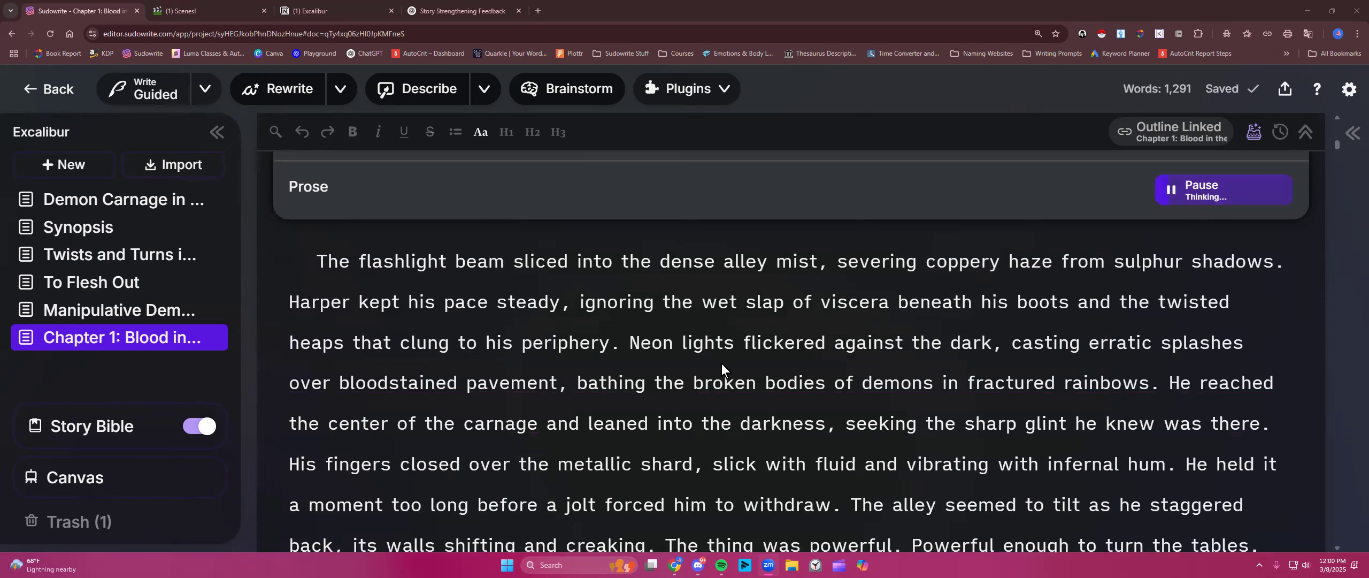
- Zoom the page out one level and stop the running prose generation for Chapter 1
scroll(721, 364, "down", 2)
scroll(721, 363, "up", 2)
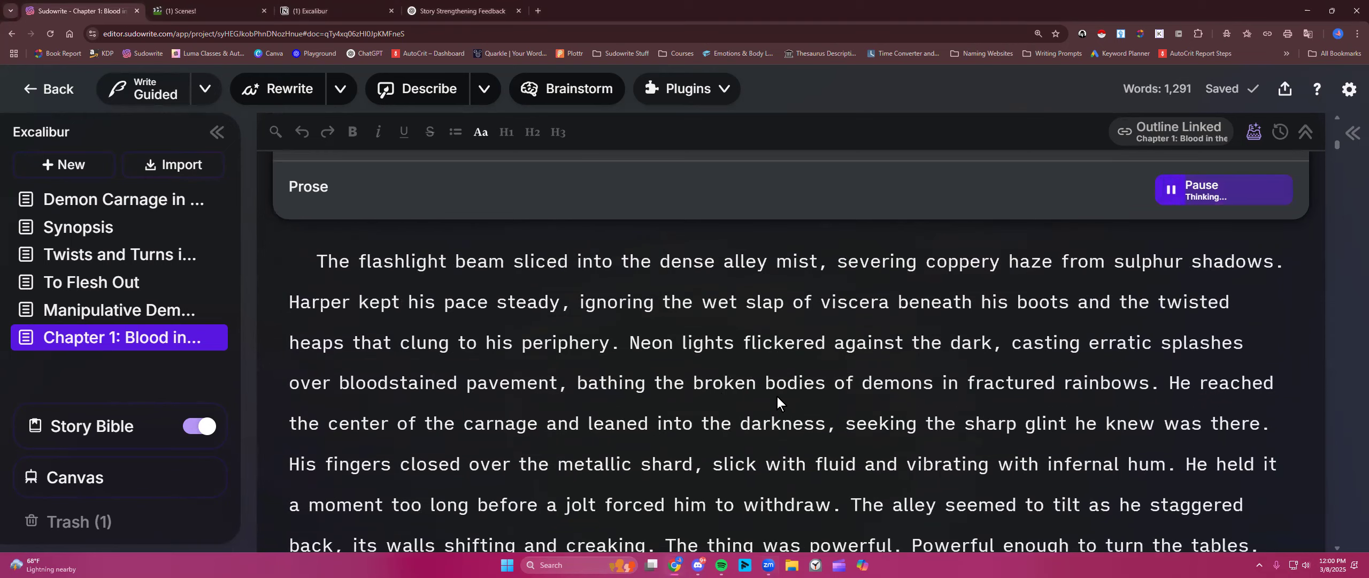
key("ctrl+minus")
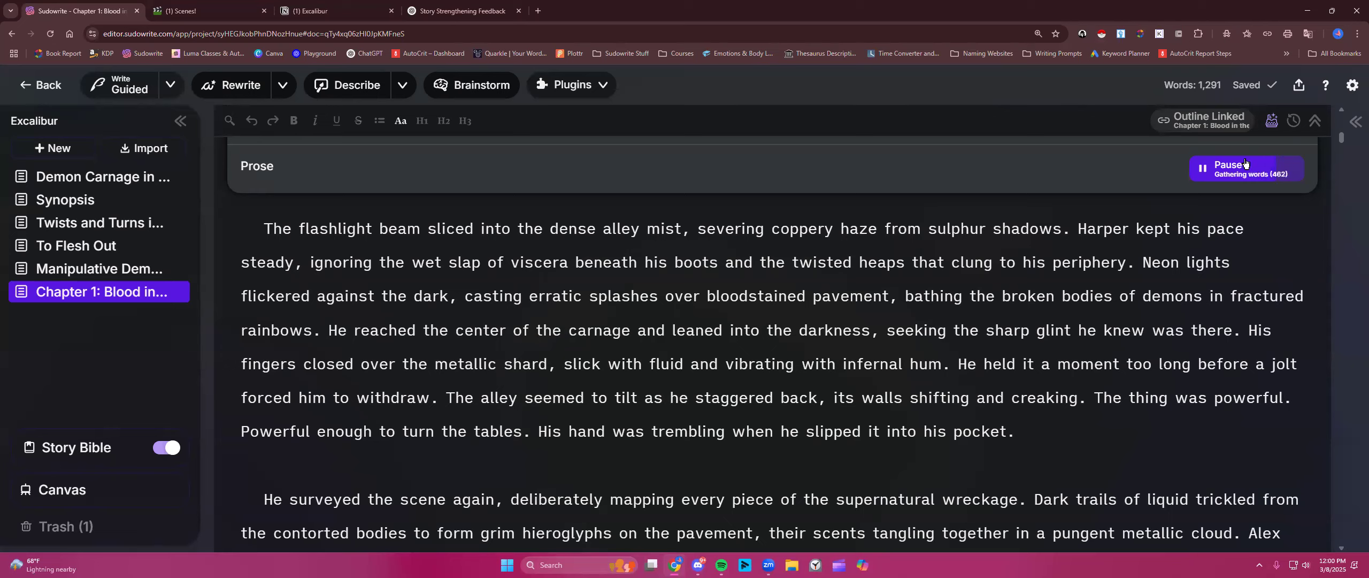
left_click(1219, 172)
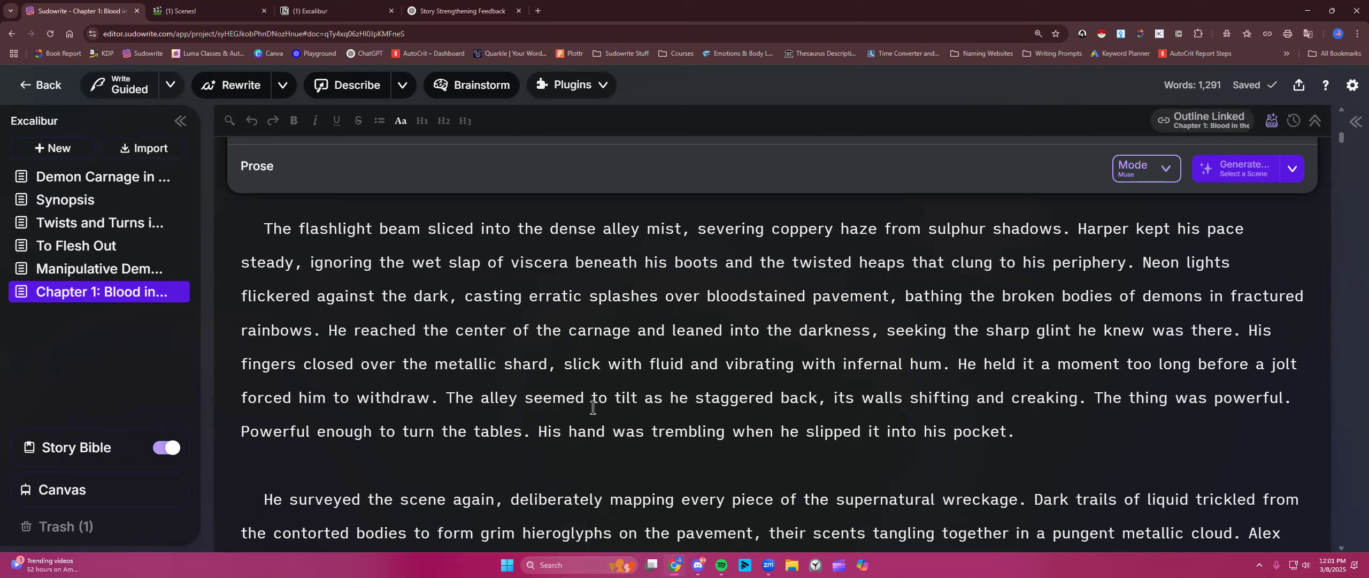
- Review the opening paragraphs of Chapter 1's generated prose, focusing on the shard-retrieval passage and the survey of the scene
scroll(591, 406, "down", 3)
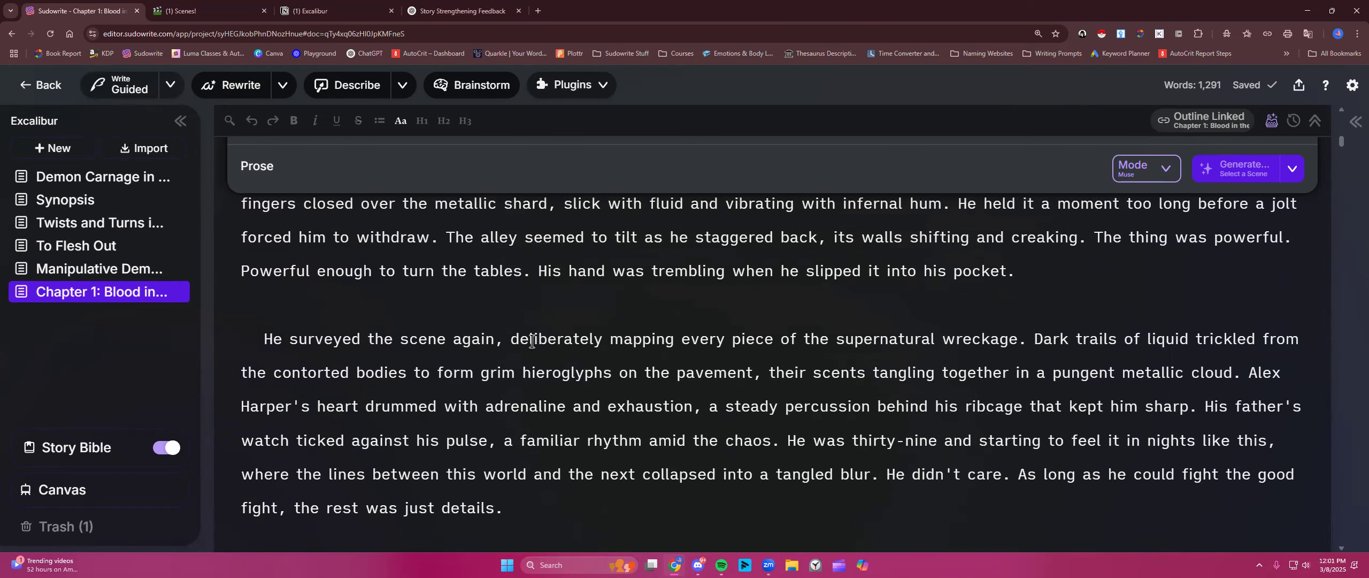
scroll(658, 324, "up", 1)
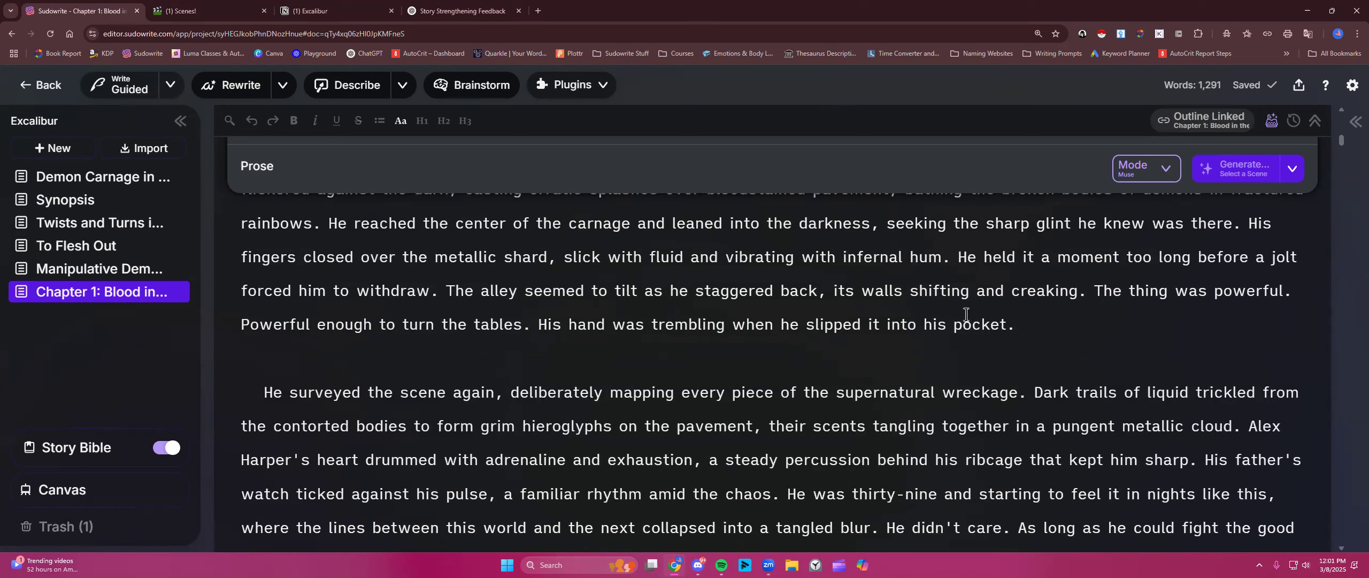
left_click_drag(958, 258, 1029, 327)
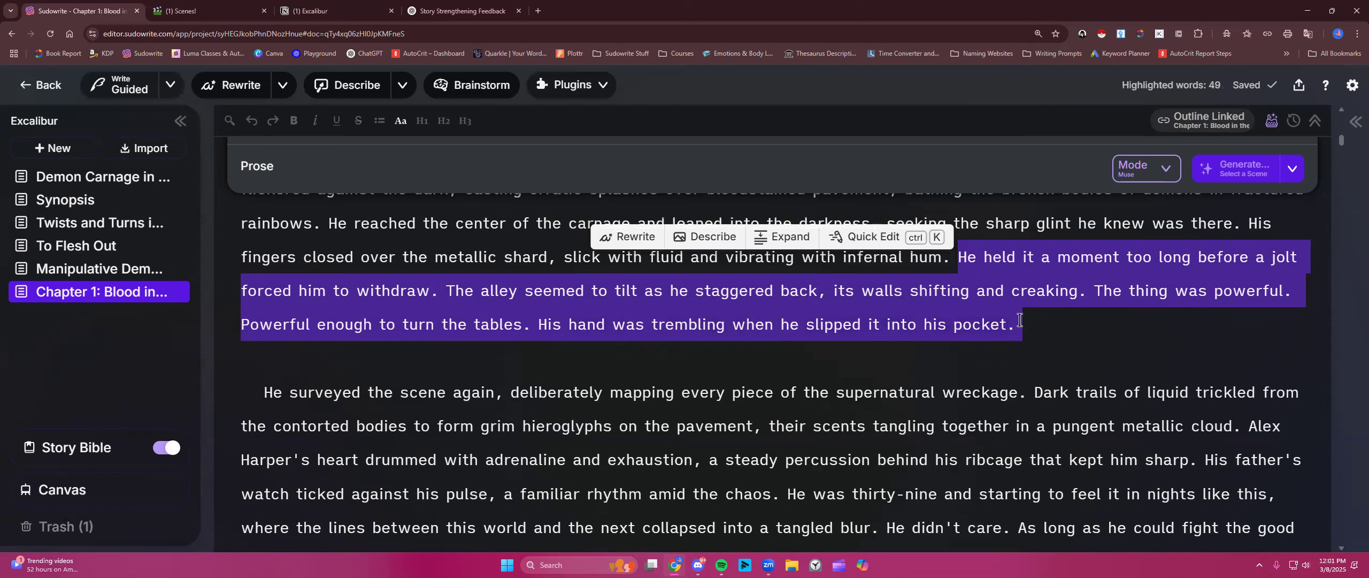
left_click(1012, 347)
scroll(1012, 347, "down", 3)
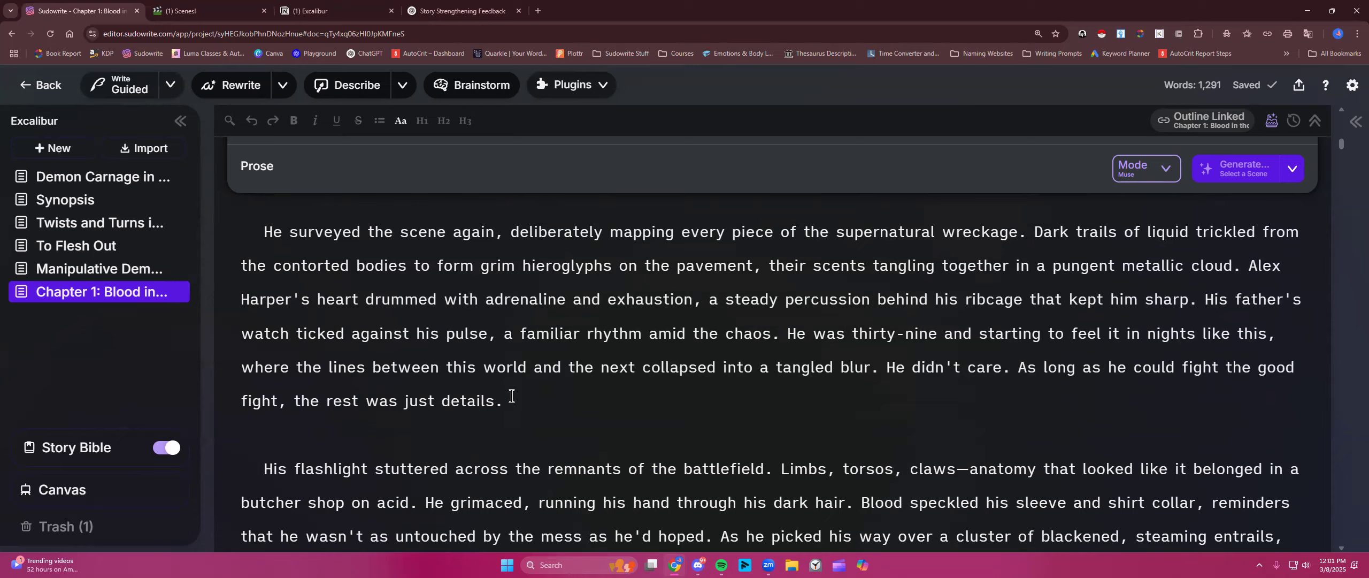
scroll(502, 390, "up", 5)
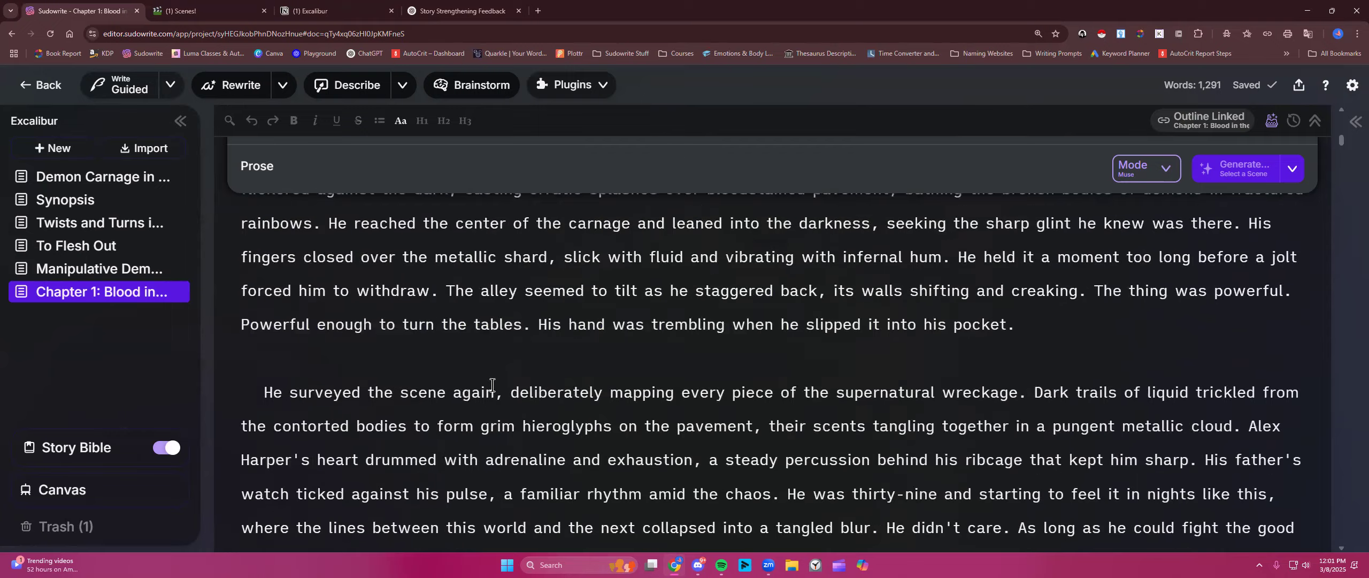
scroll(492, 385, "up", 5)
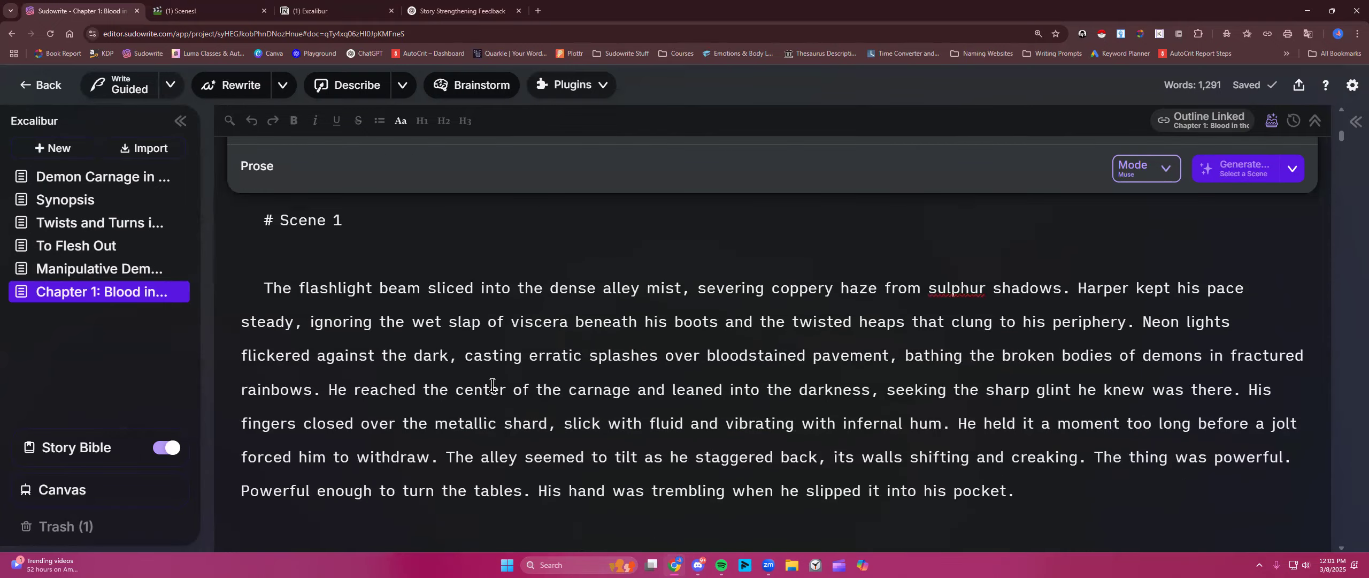
- Copy the scenes from the Chapter 1 draft and paste them into the Scenes of a new linked Chapter 1 document
scroll(845, 313, "up", 5)
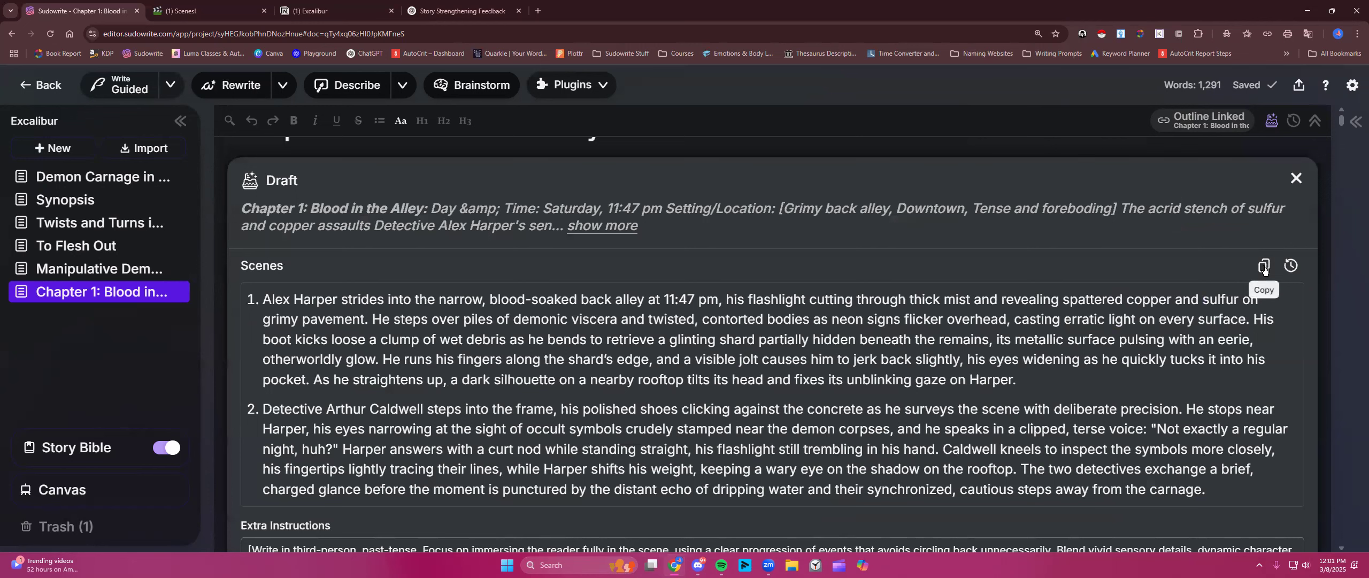
scroll(722, 319, "down", 1)
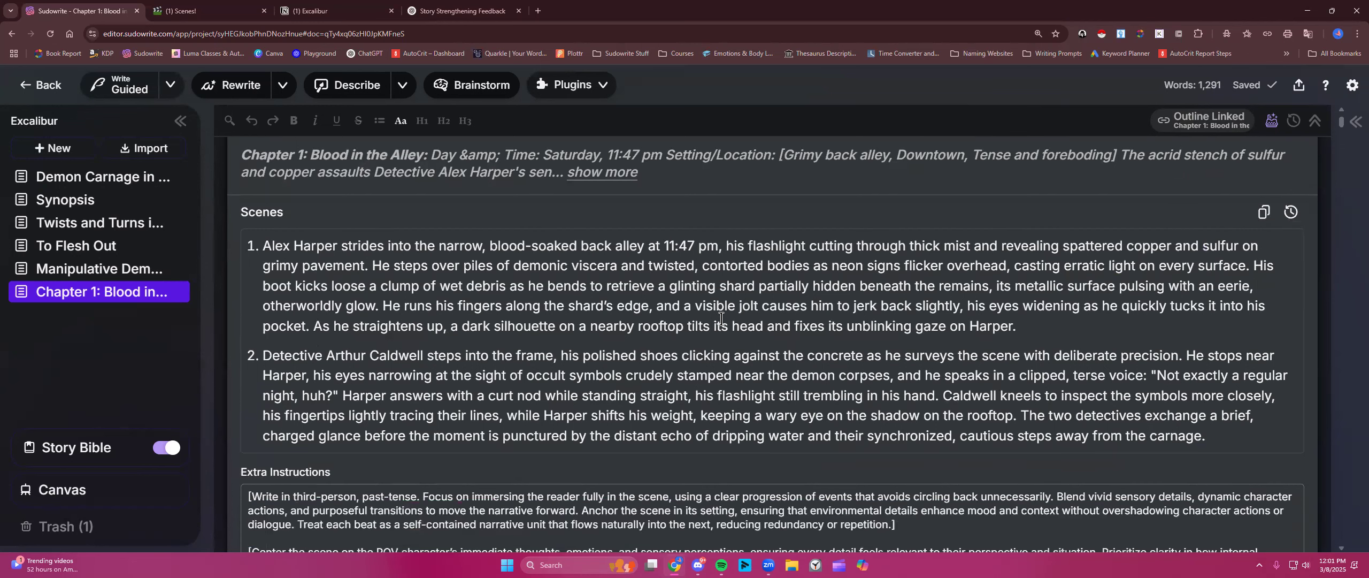
left_click(1265, 214)
left_click(49, 155)
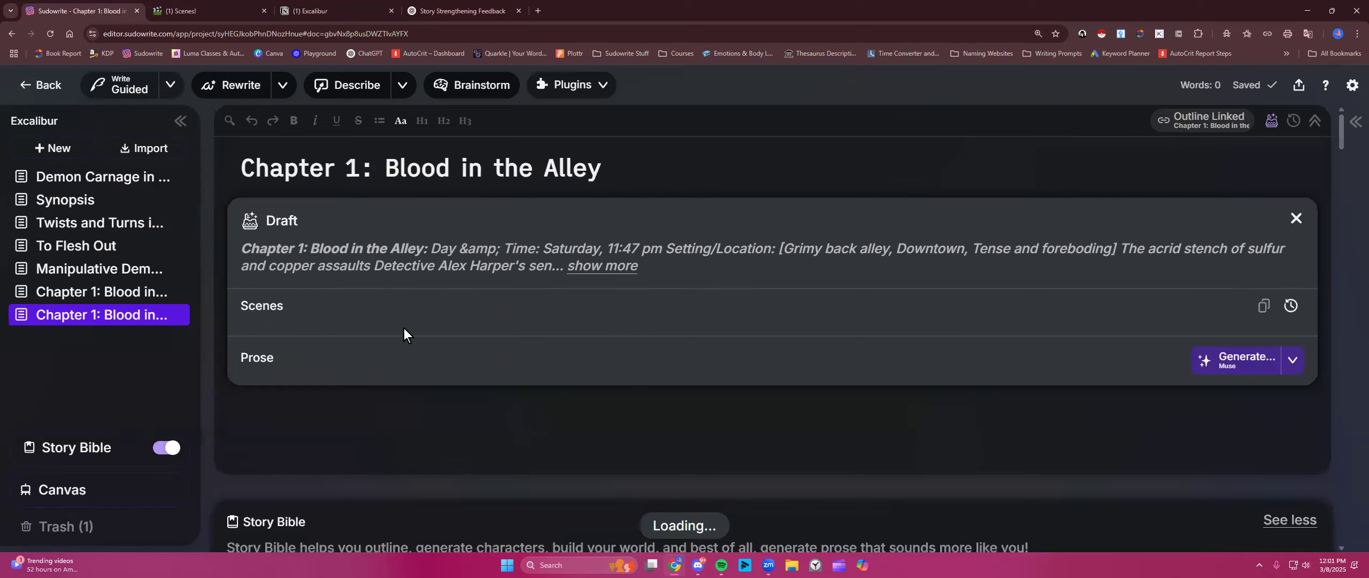
left_click(317, 338)
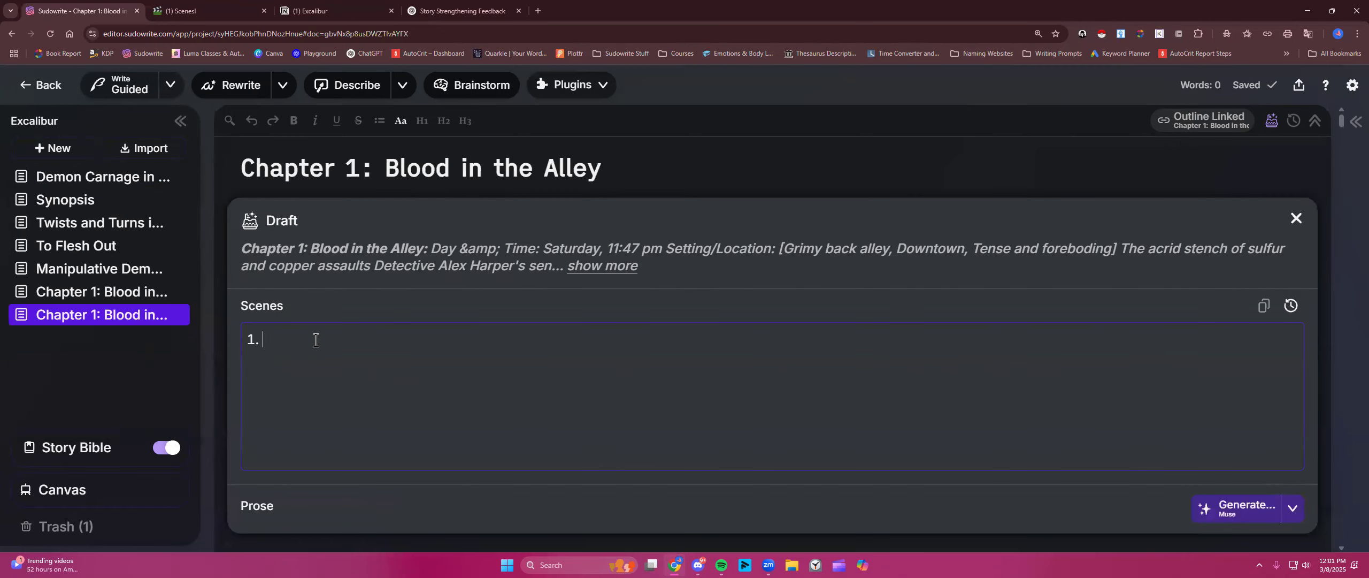
right_click(316, 338)
left_click(347, 194)
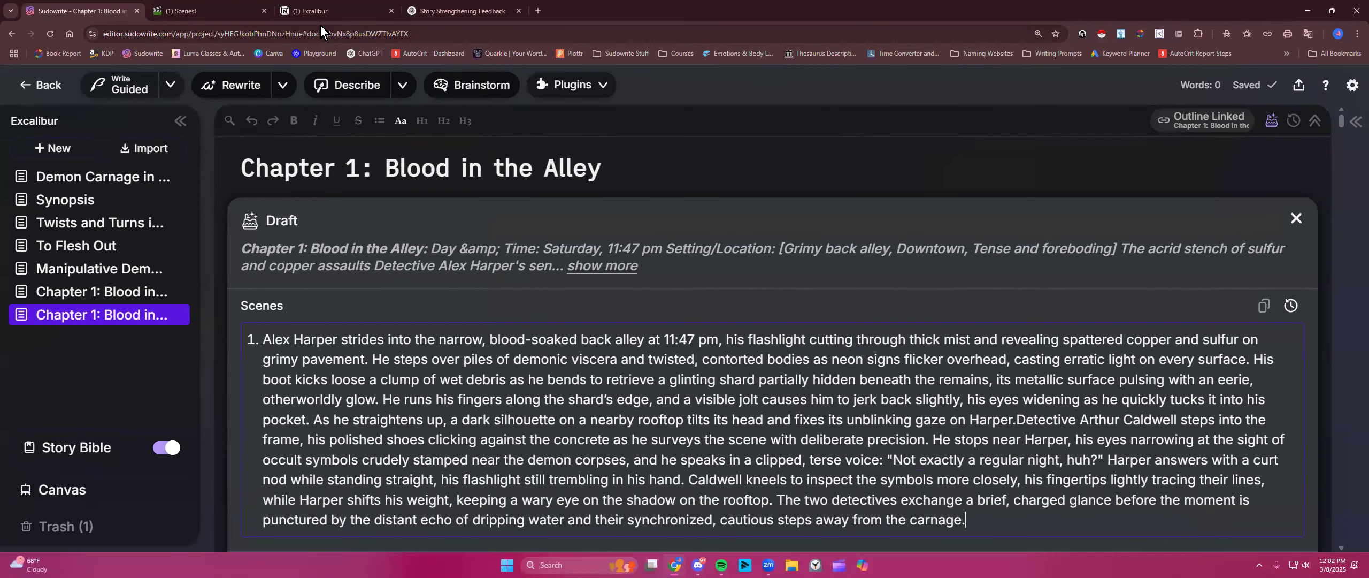
- In Notion's Excalibur page, copy the first-person passage from "What do you think?" through "At least what's left of it."
left_click(316, 10)
left_click_drag(494, 151, 576, 406)
scroll(578, 308, "down", 3)
right_click(589, 362)
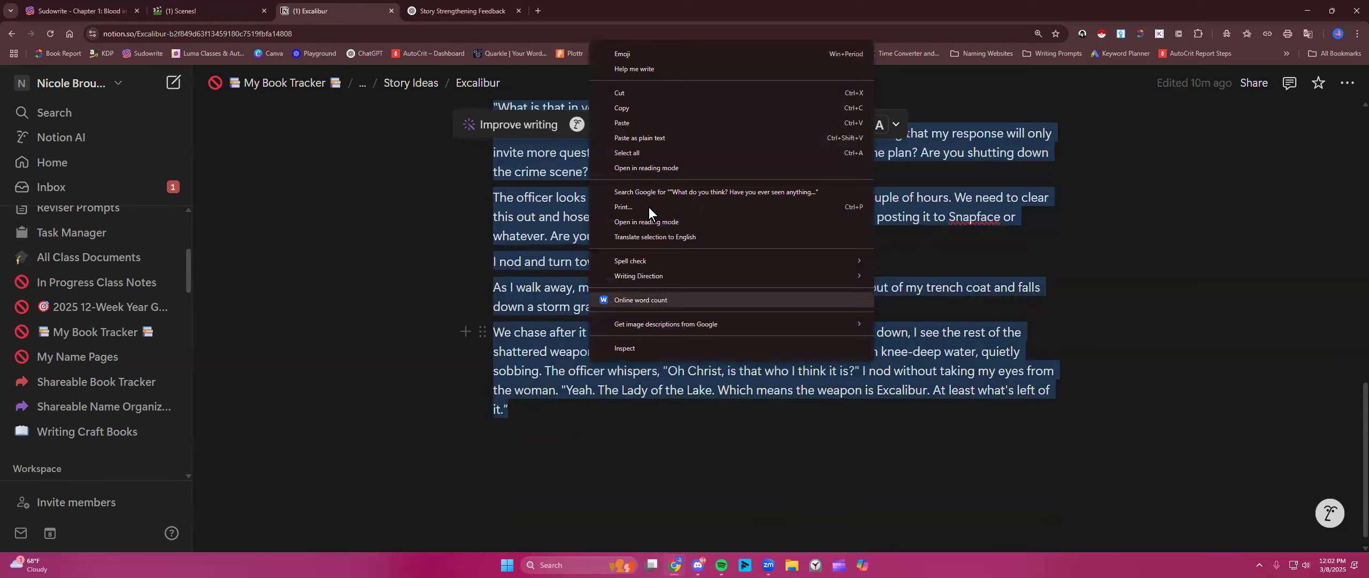
left_click(646, 109)
left_click(729, 250)
- Return to Sudowrite and paste the copied passage into Muse's Style Examples in the new chapter's prose mode settings
left_click(80, 10)
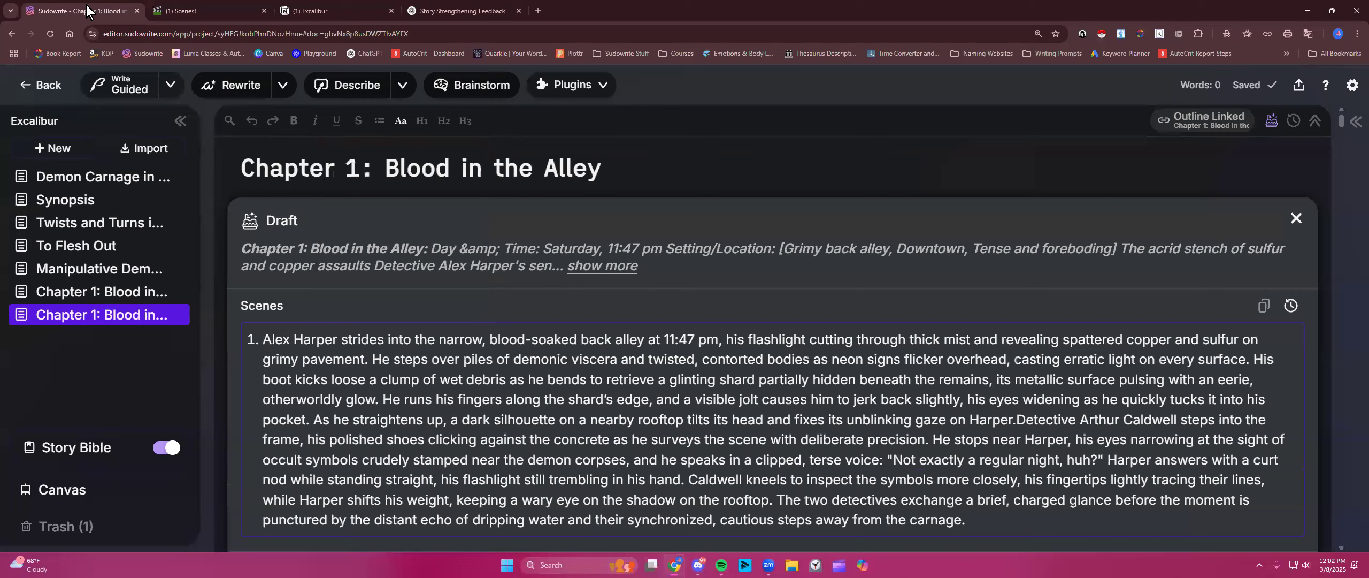
scroll(364, 264, "down", 1)
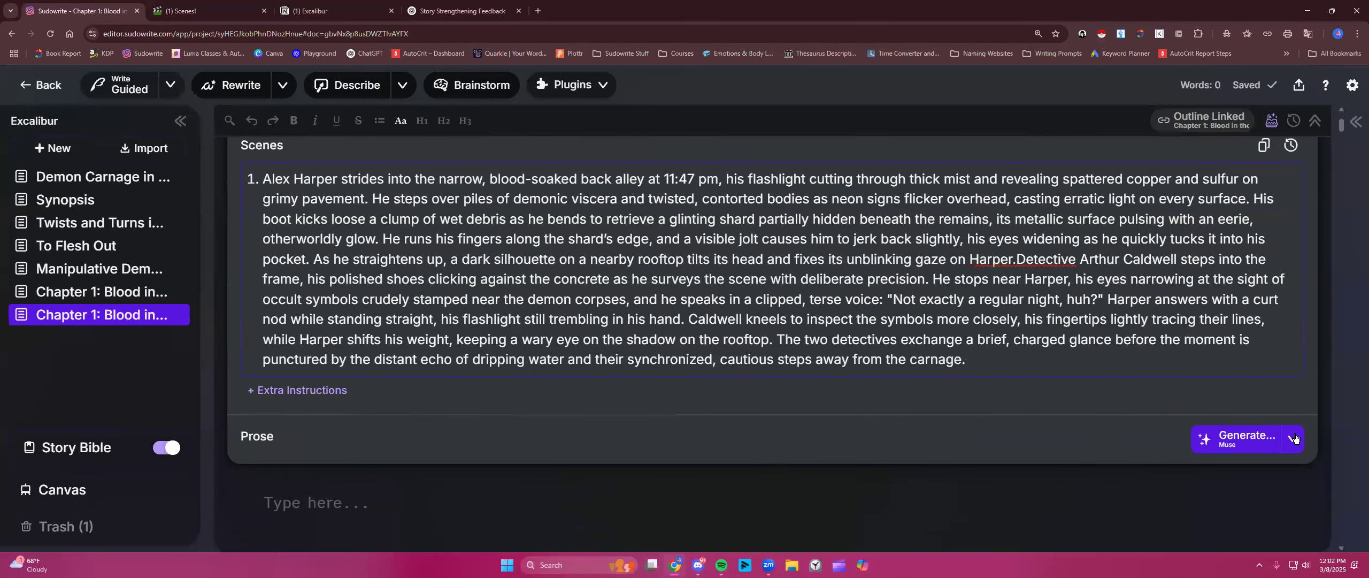
left_click(1293, 438)
scroll(790, 394, "down", 1)
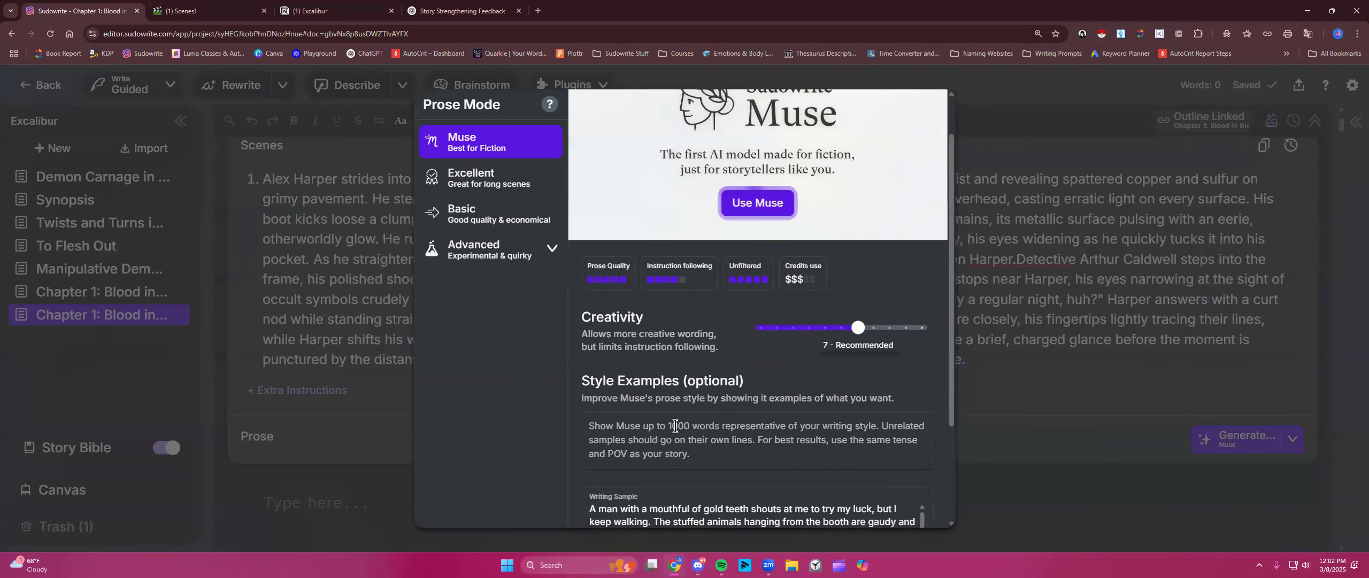
right_click(650, 436)
left_click(673, 287)
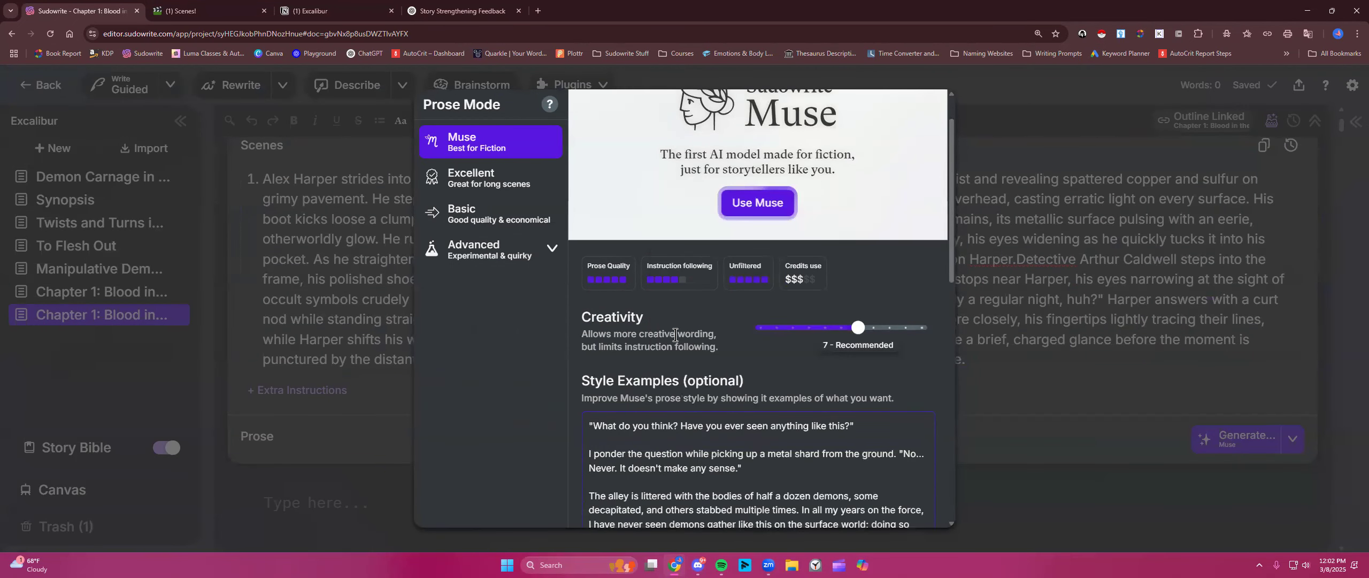
- Check the pasted style sample and the Creativity setting, and close the prose mode settings
scroll(689, 334, "down", 4)
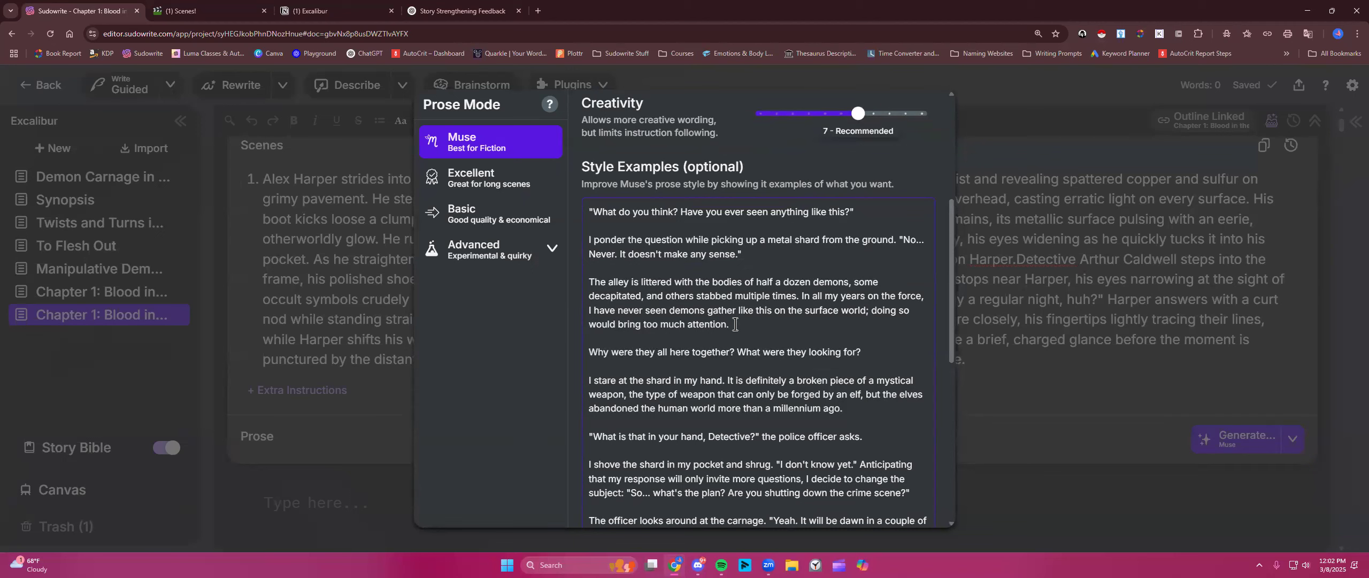
scroll(872, 298, "down", 7)
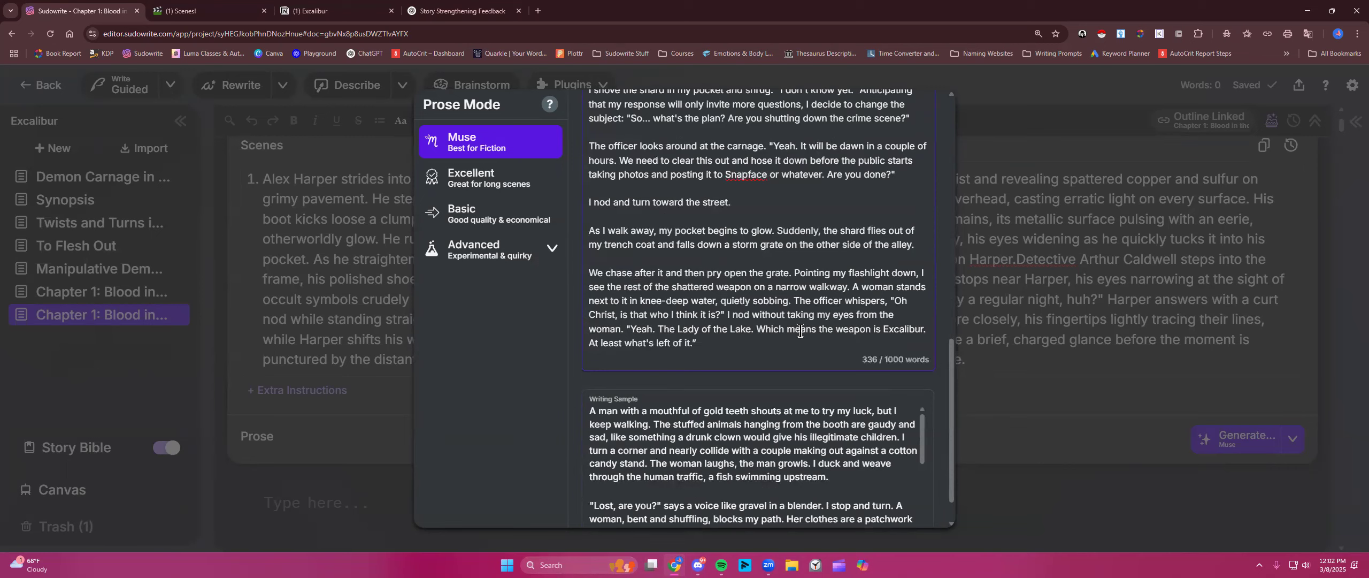
scroll(800, 330, "up", 1)
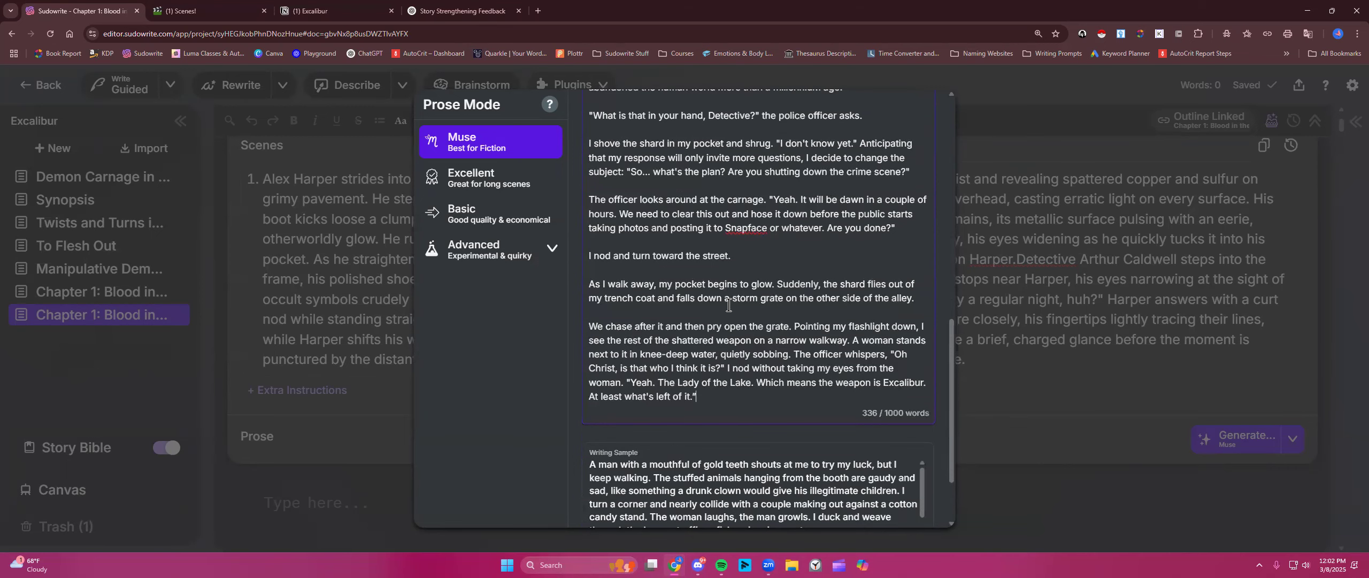
scroll(728, 305, "up", 3)
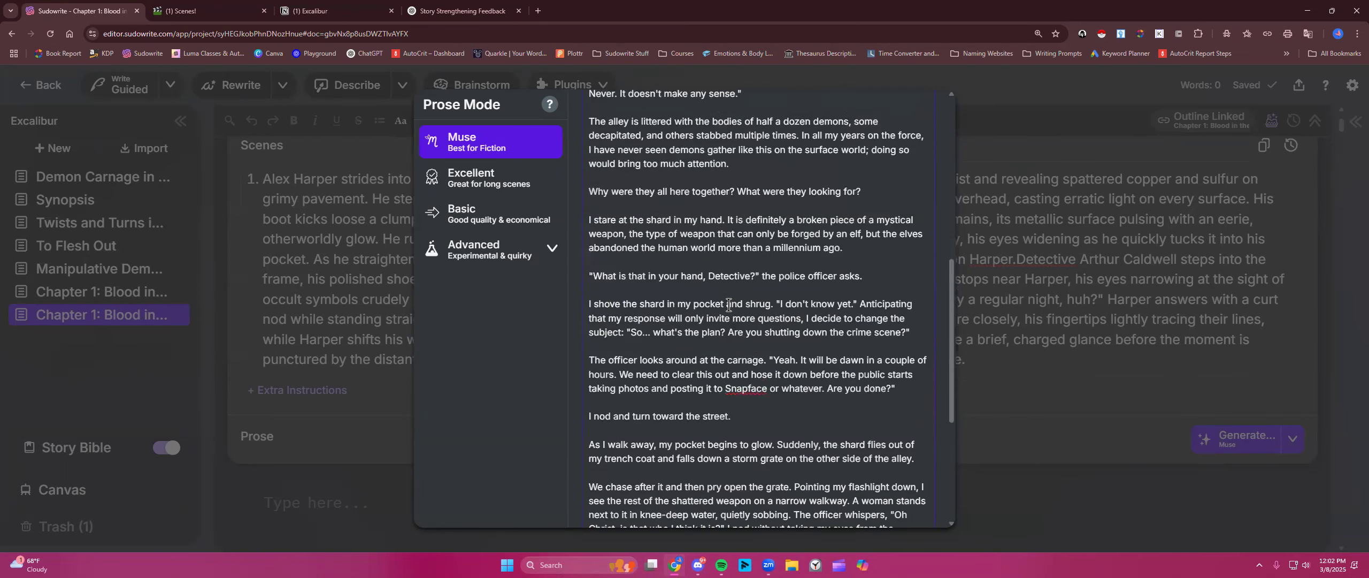
scroll(728, 305, "up", 4)
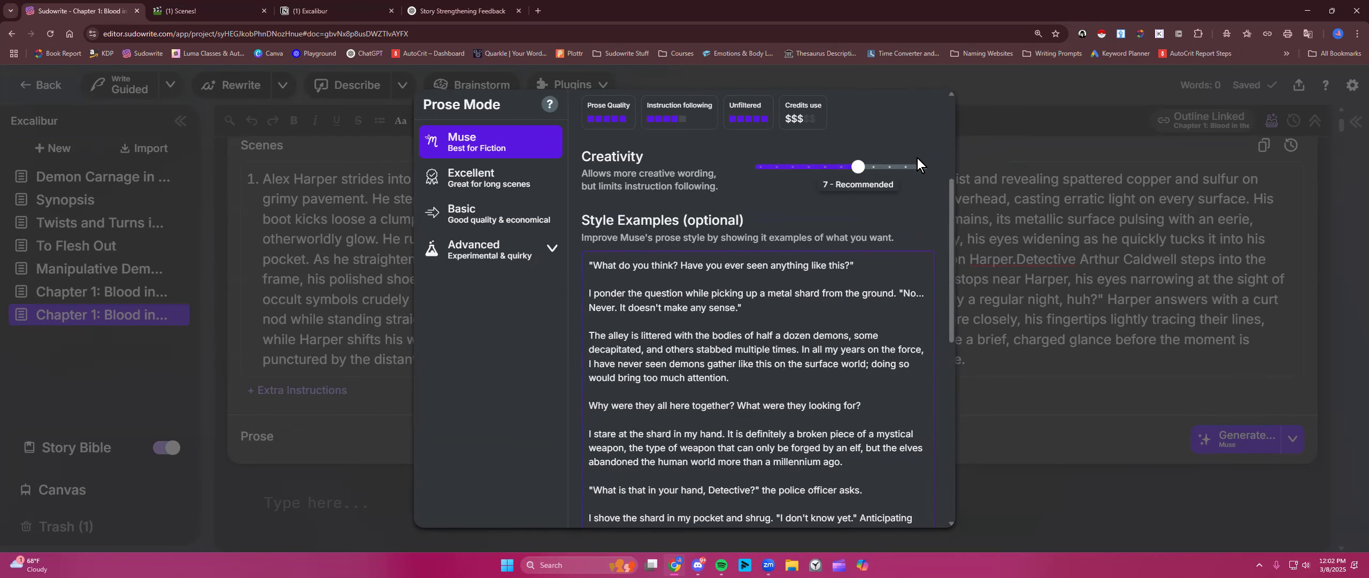
left_click(927, 138)
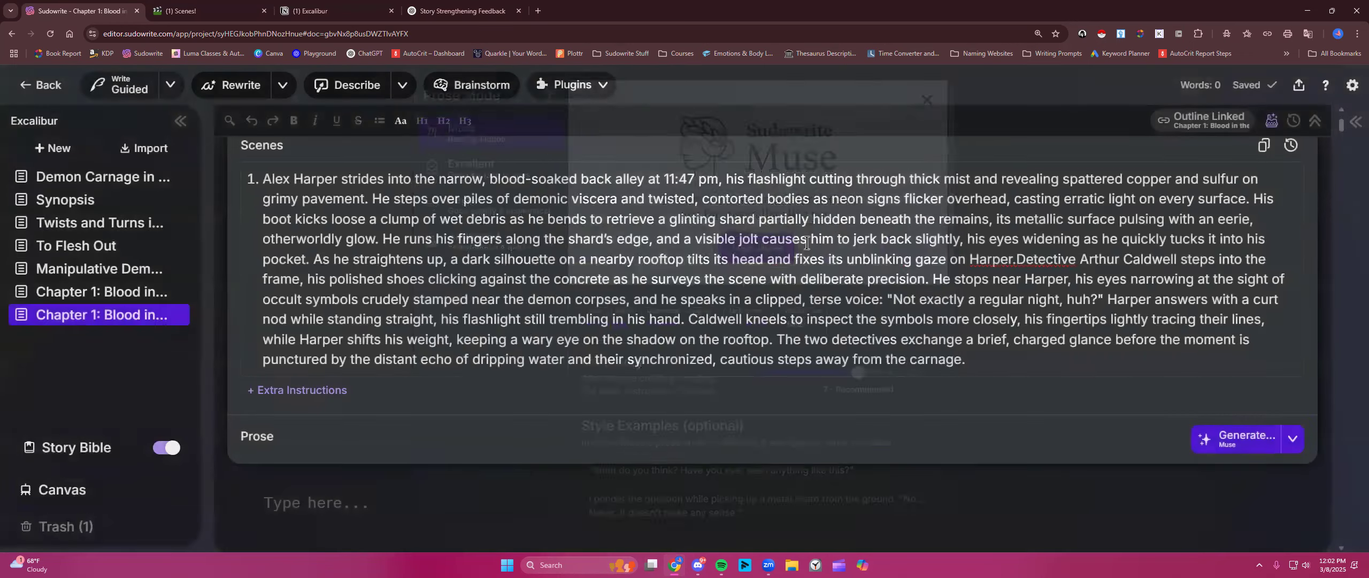
- Split the new Chapter 1 document's scene text into two numbered scenes, starting the second at the other detective's entrance, as in the original draft
left_click(1017, 257)
type(".")
left_click(135, 291)
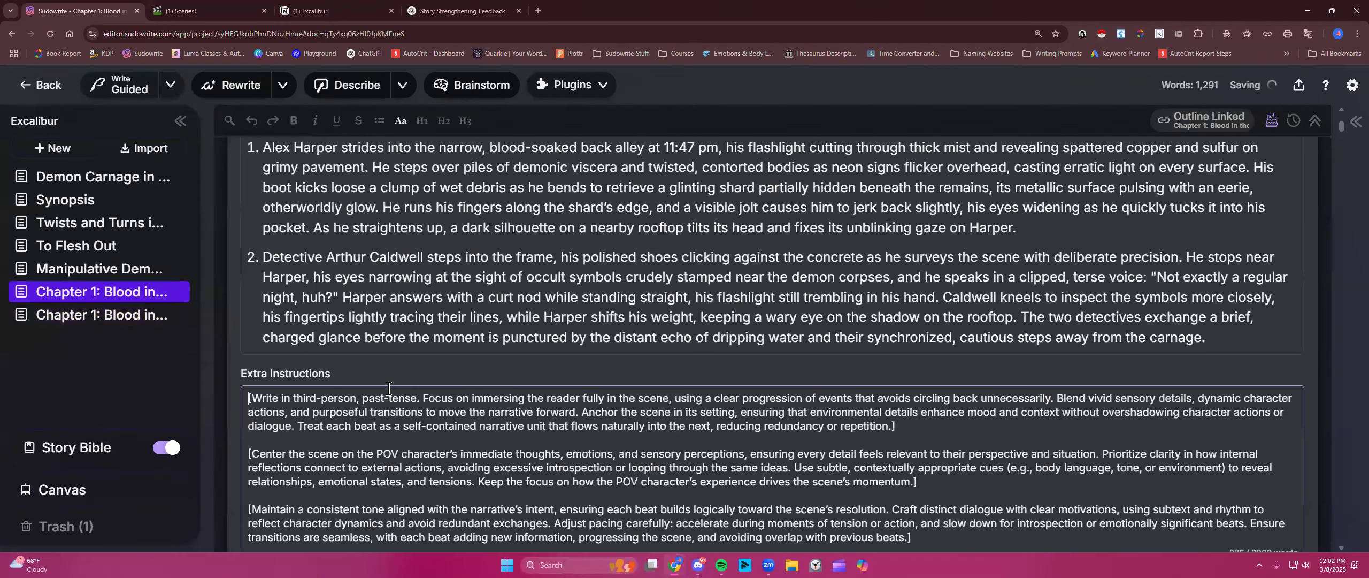
left_click(97, 316)
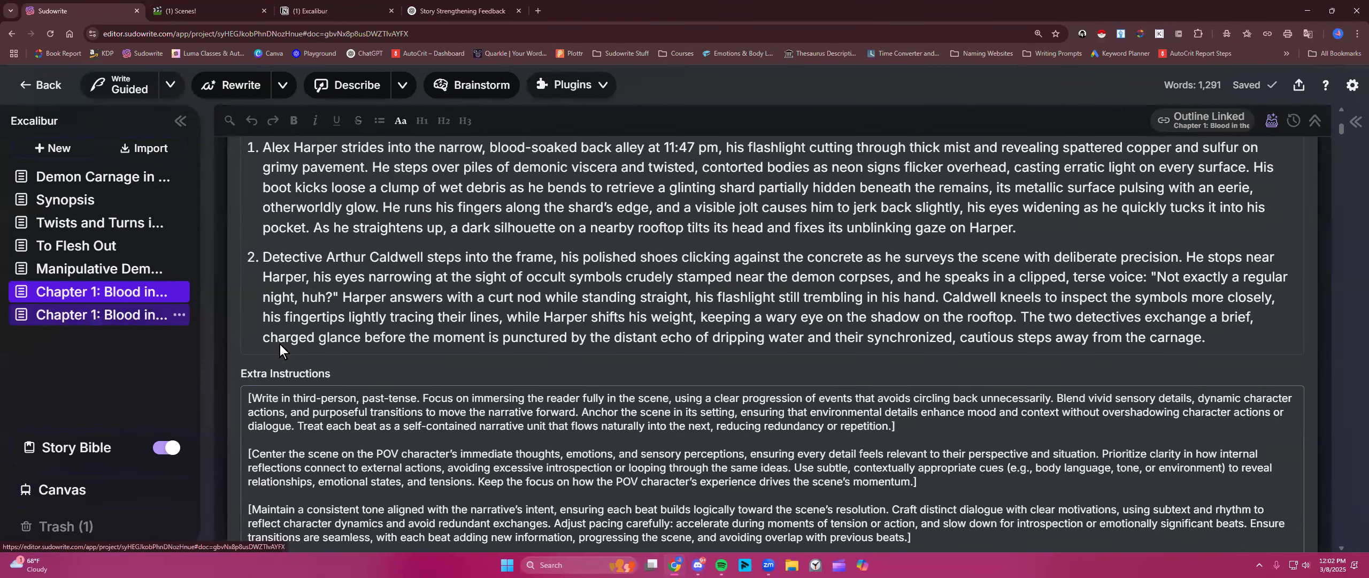
left_click(1017, 420)
key("Return")
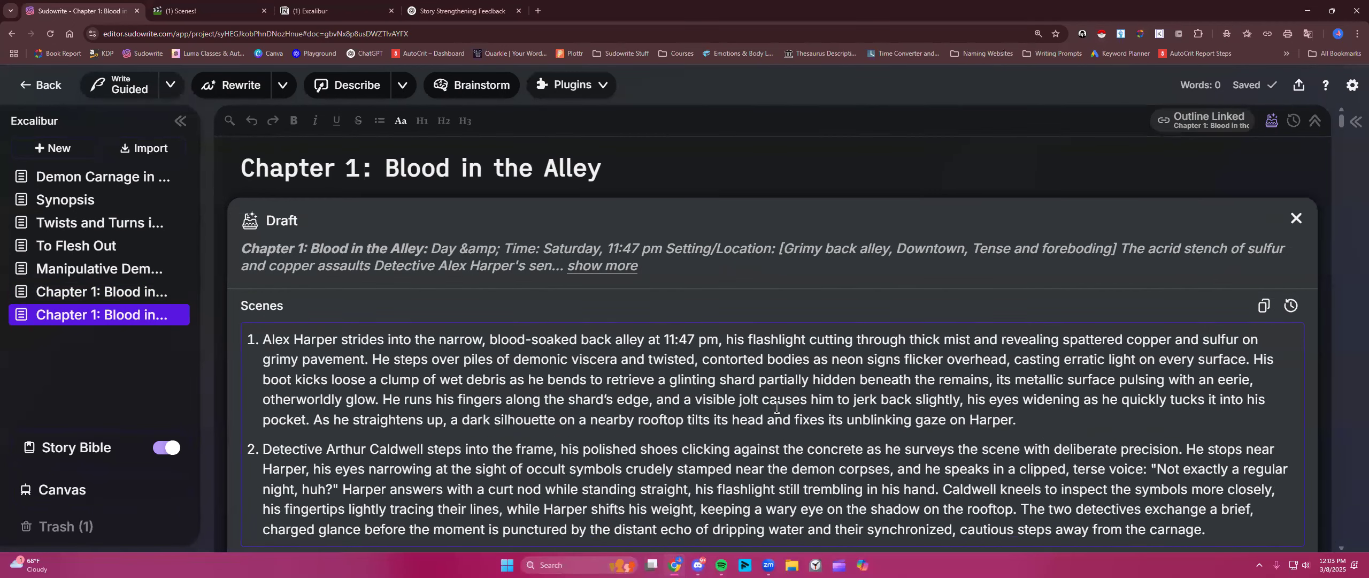
scroll(775, 407, "down", 3)
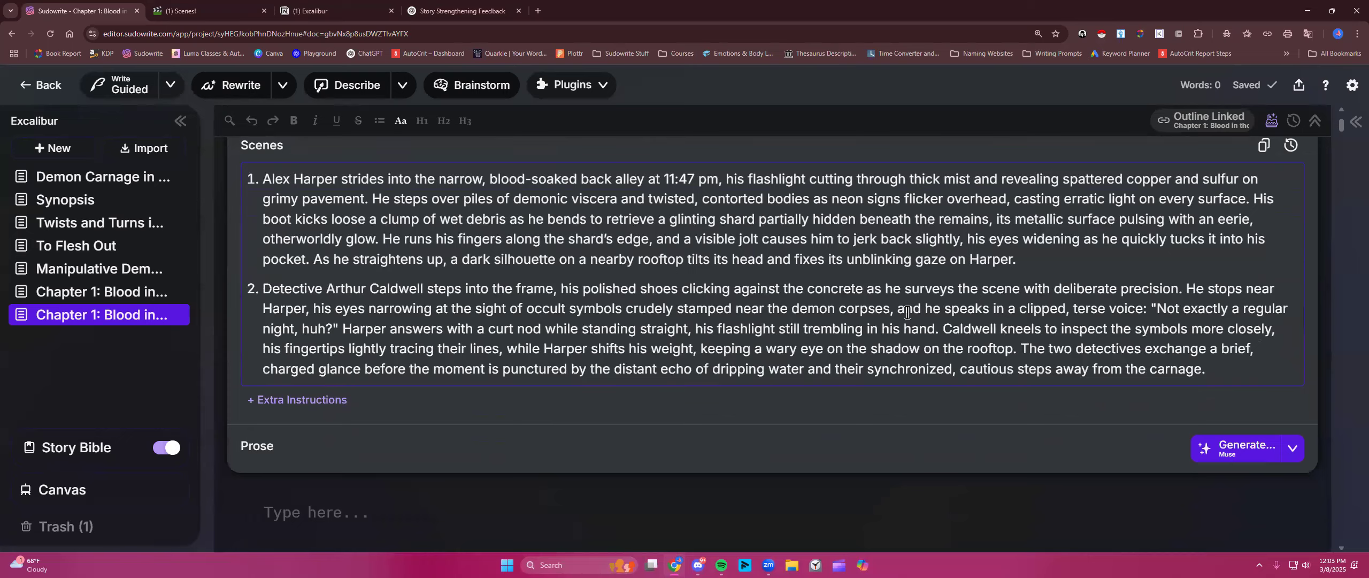
scroll(1113, 326, "down", 3)
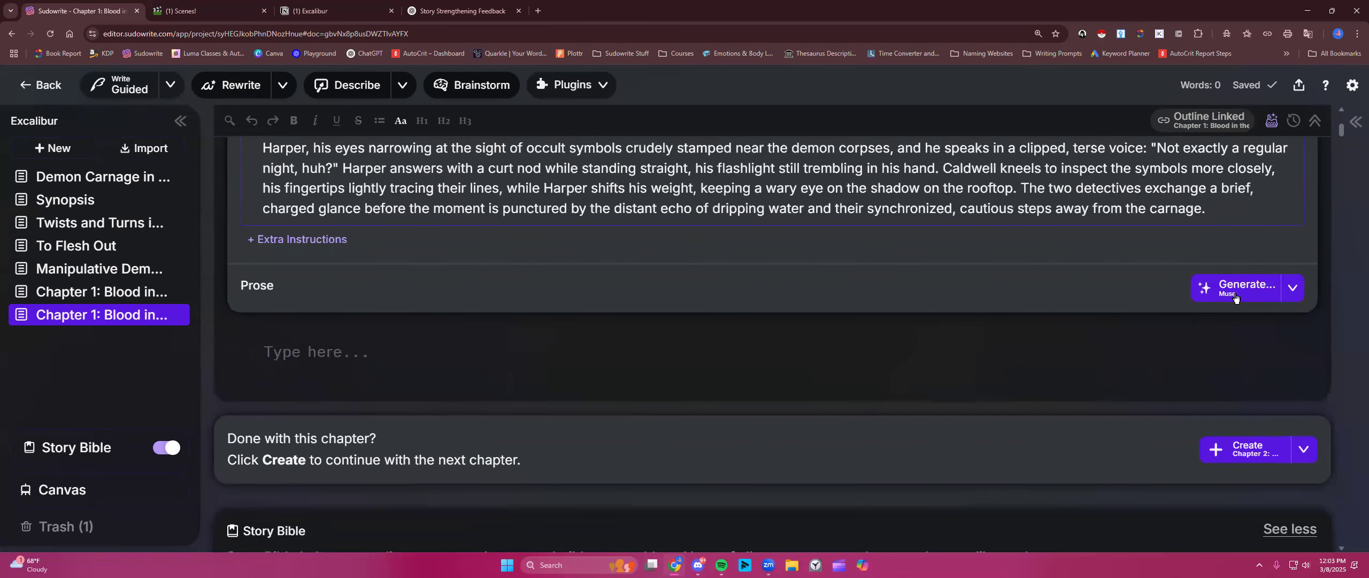
- Copy the selected bracketed writing instructions from Notion's Scenes! page and paste them into Extra Instructions in Sudowrite's new Chapter 1 document
left_click(220, 16)
right_click(599, 221)
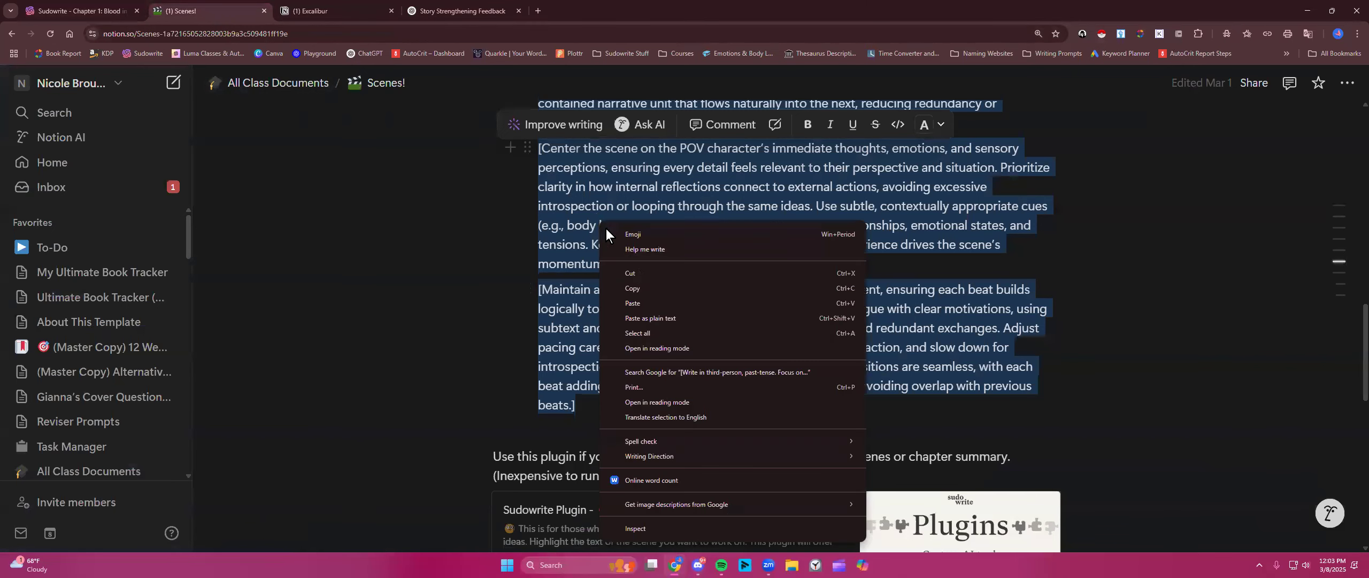
left_click(644, 289)
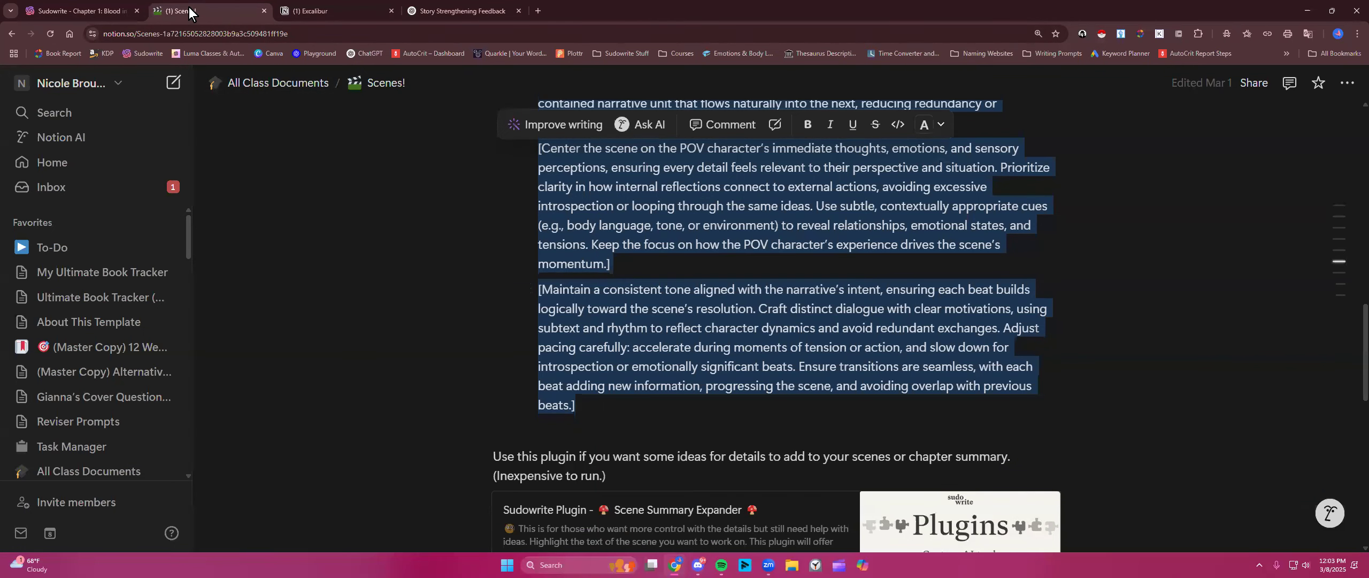
left_click(80, 11)
left_click(321, 240)
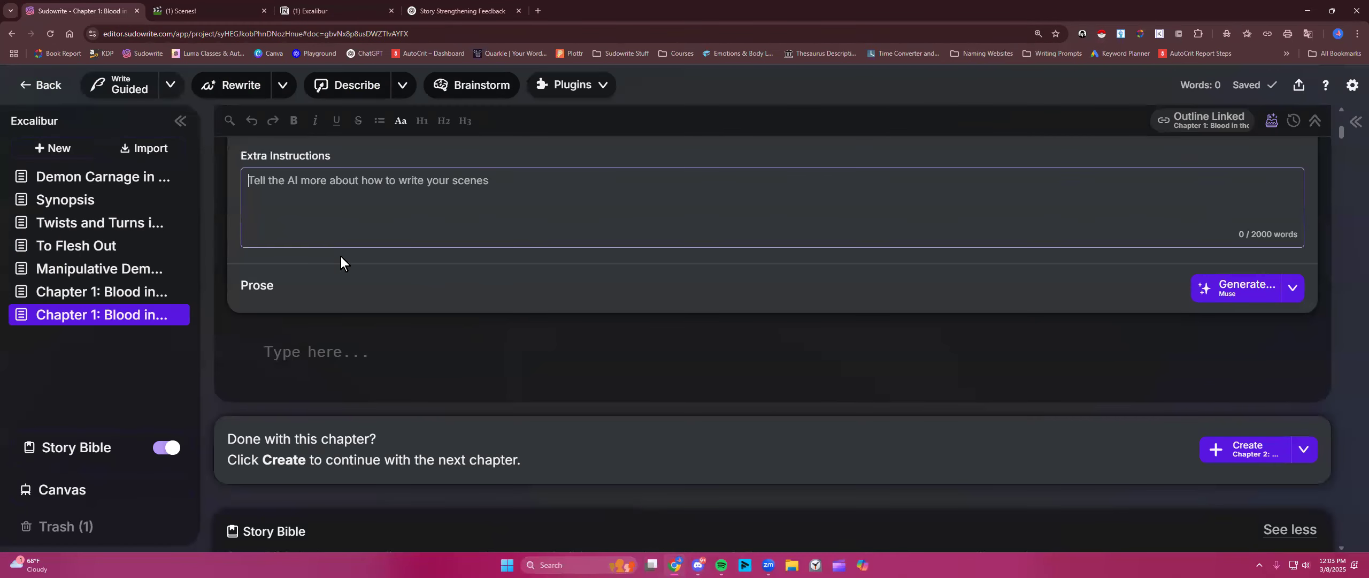
right_click(362, 208)
left_click(396, 327)
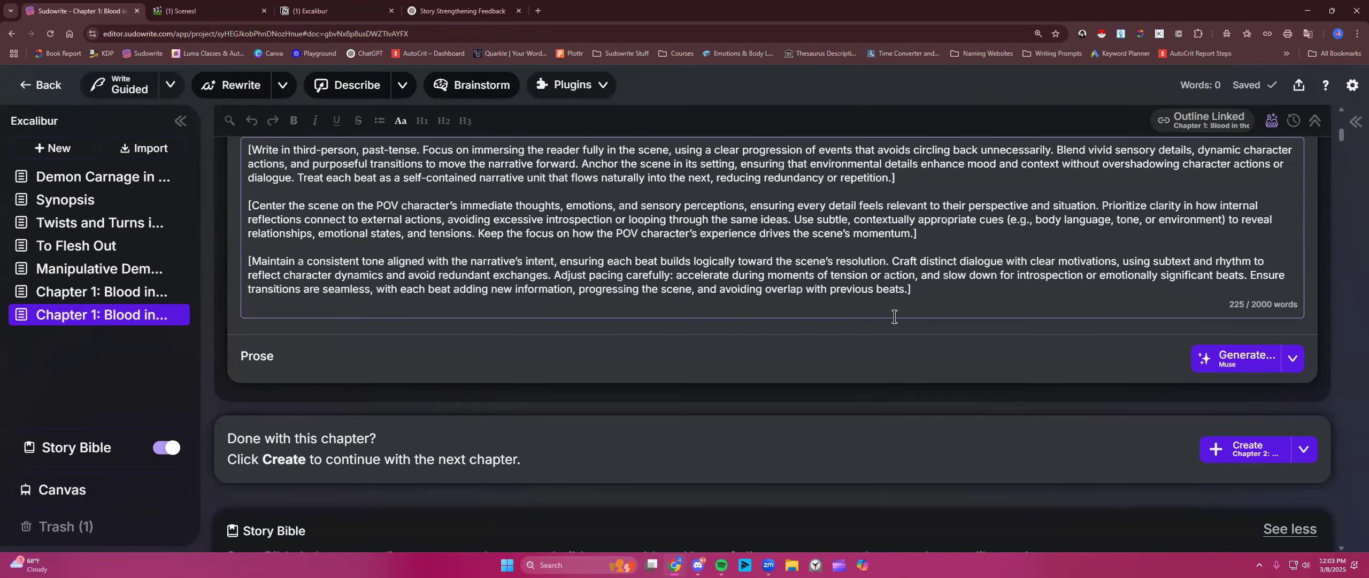
- Generate Muse prose for the new Chapter 1 document's two scenes
left_click(1235, 358)
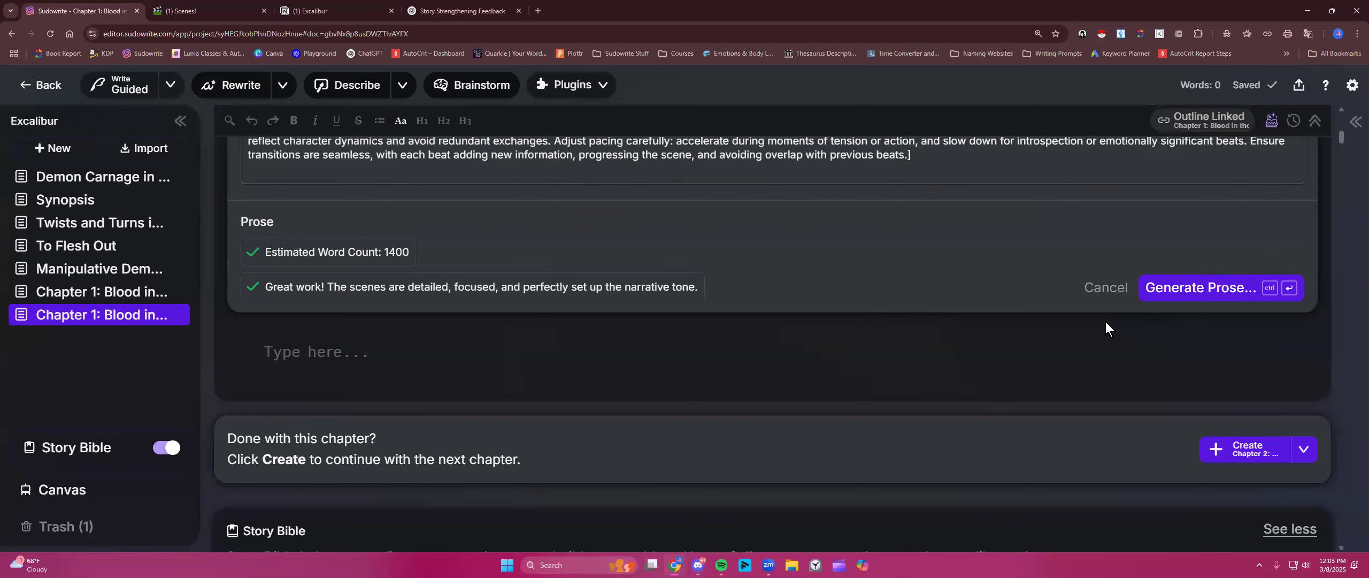
left_click(1225, 289)
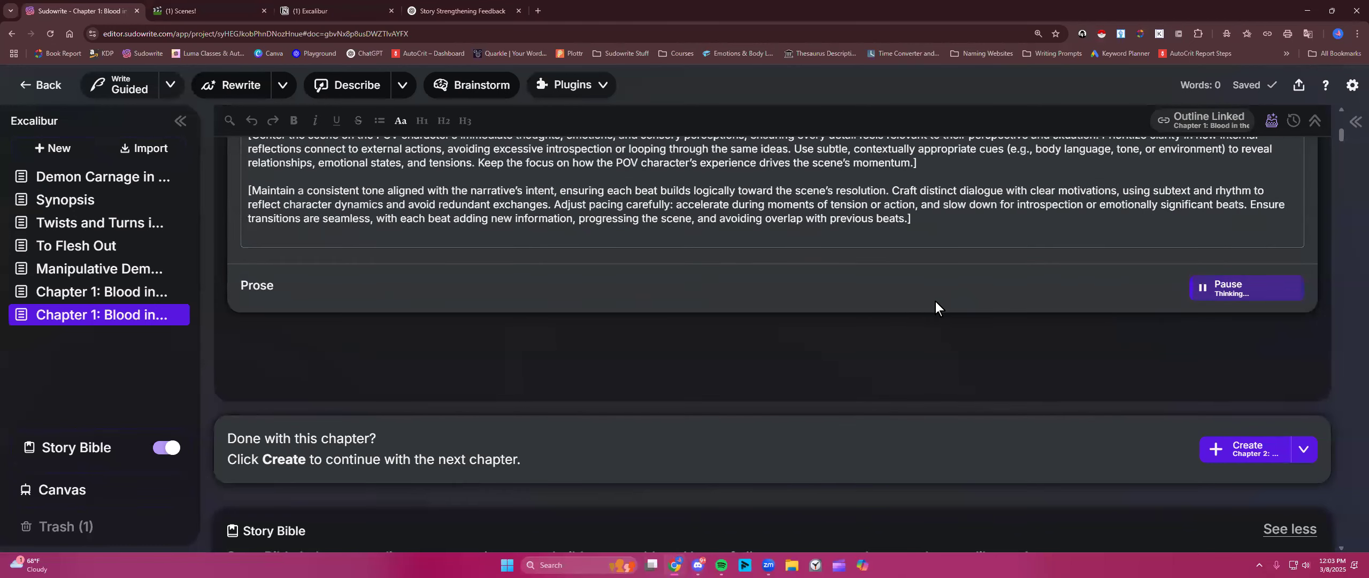
scroll(935, 302, "down", 2)
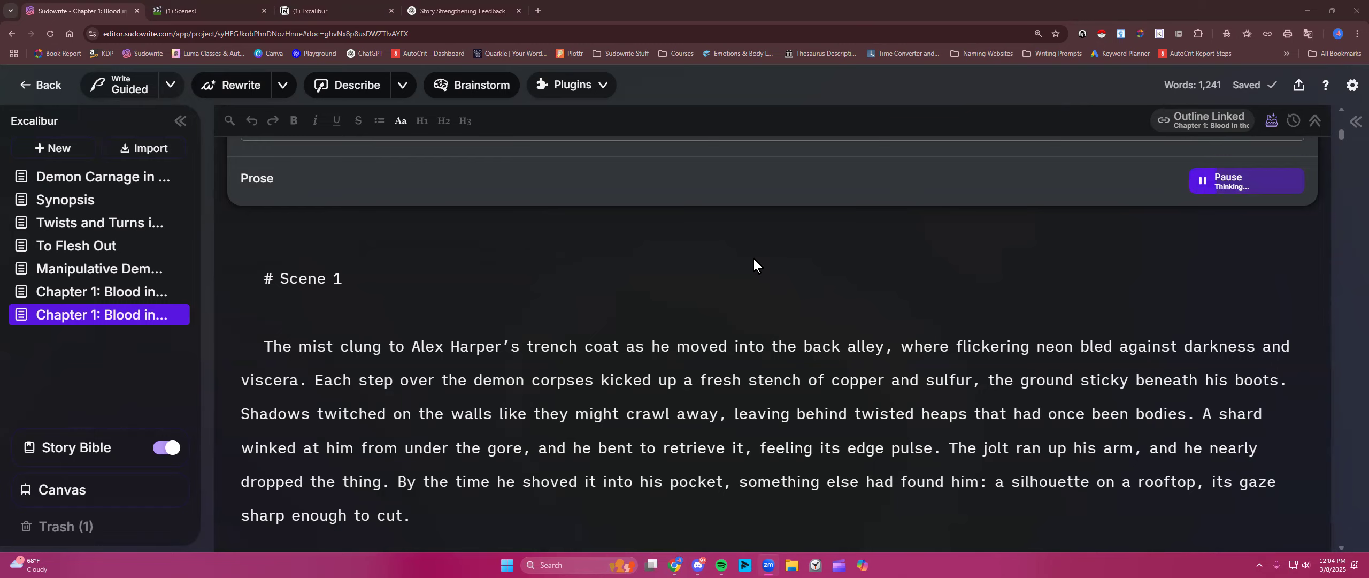
- Review the new chapter's scenes, extra instructions and opening prose while the generation runs
scroll(691, 229, "up", 10)
scroll(506, 248, "up", 2)
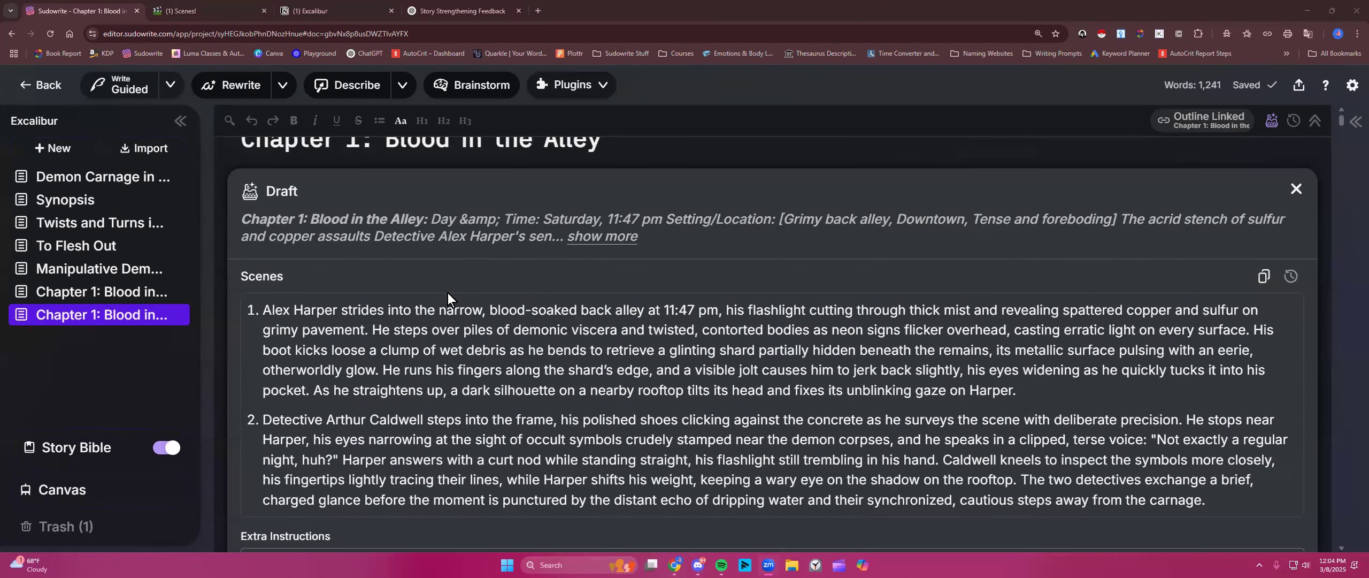
scroll(537, 365, "down", 1)
scroll(538, 365, "down", 1)
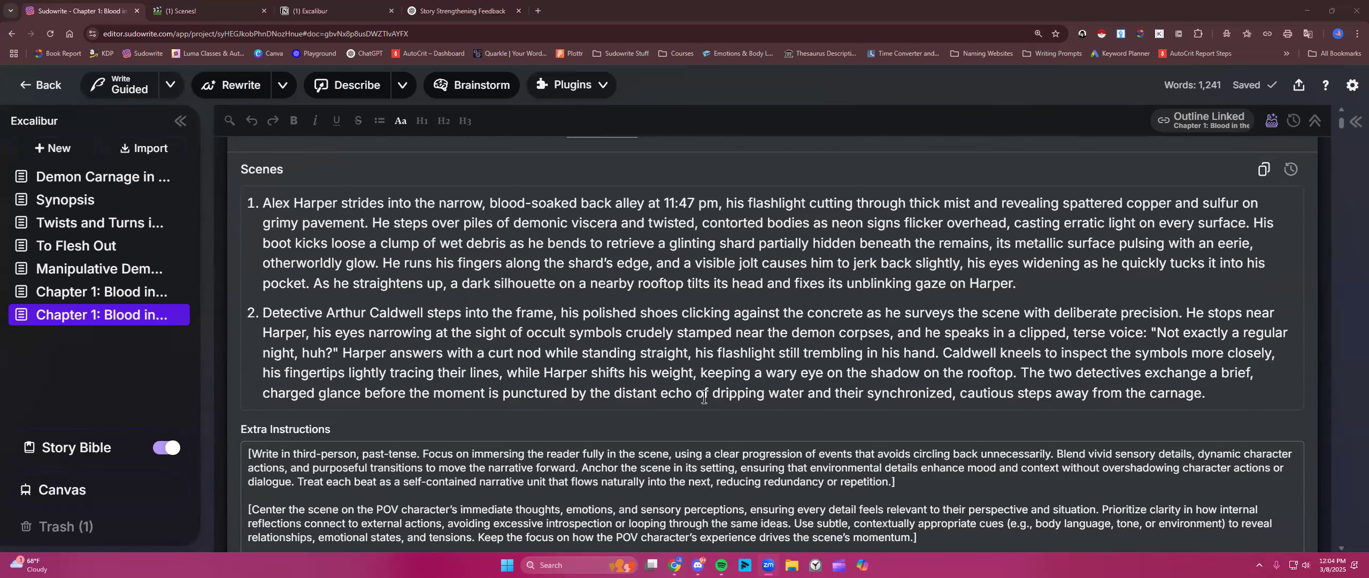
scroll(1040, 422, "down", 4)
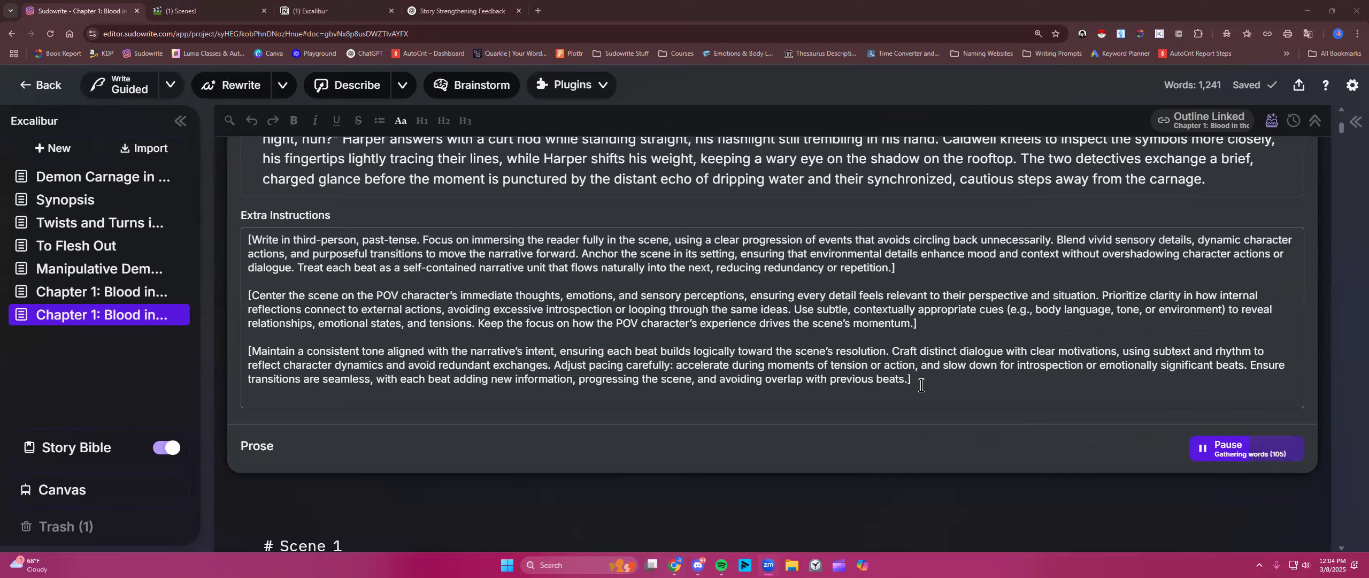
scroll(921, 385, "down", 5)
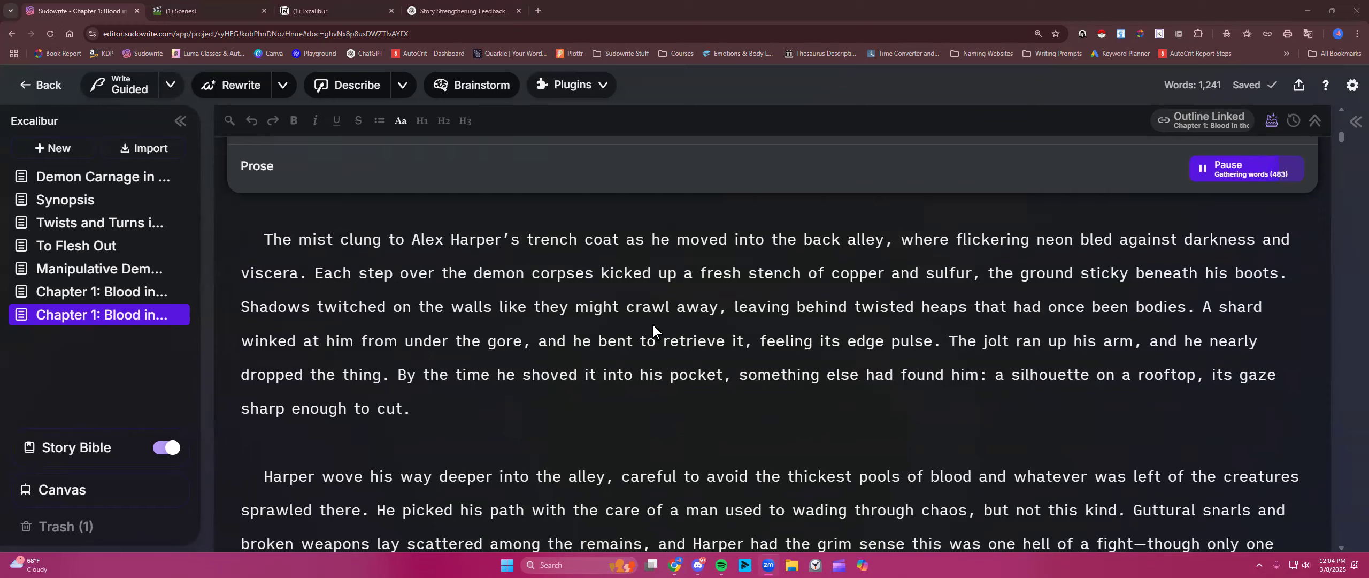
- Open the first Chapter 1 document, hide its Draft section, and read the opening of Scene 1
left_click(108, 295)
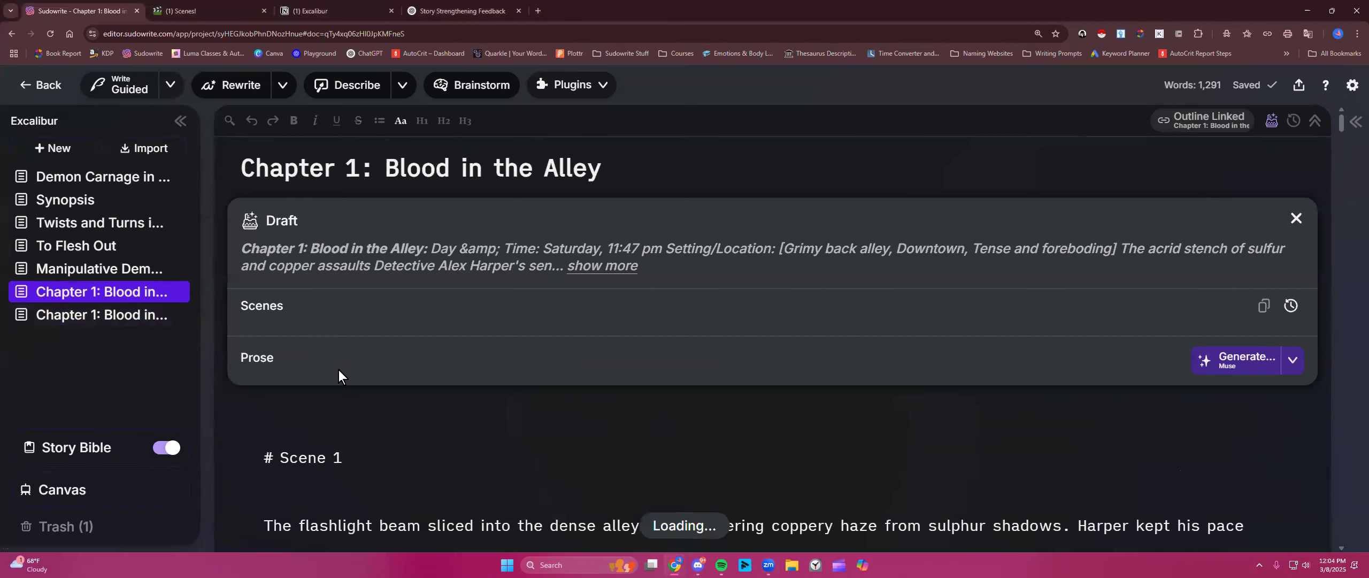
scroll(380, 425, "down", 5)
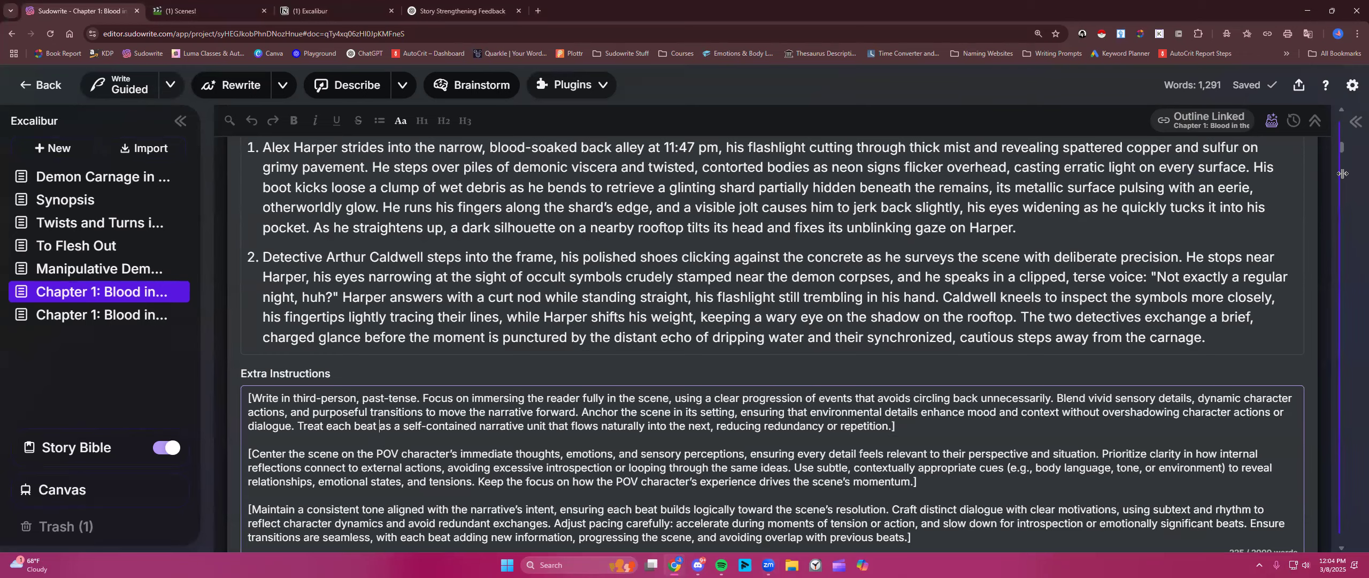
left_click_drag(1343, 149, 1337, 188)
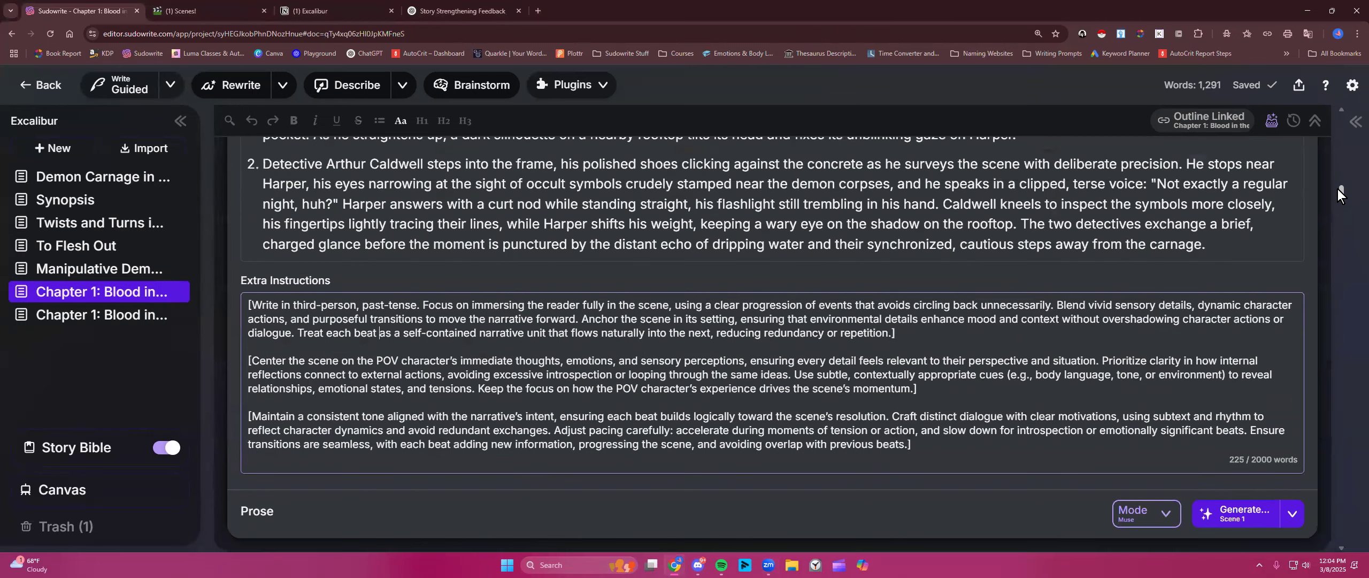
scroll(753, 291, "down", 3)
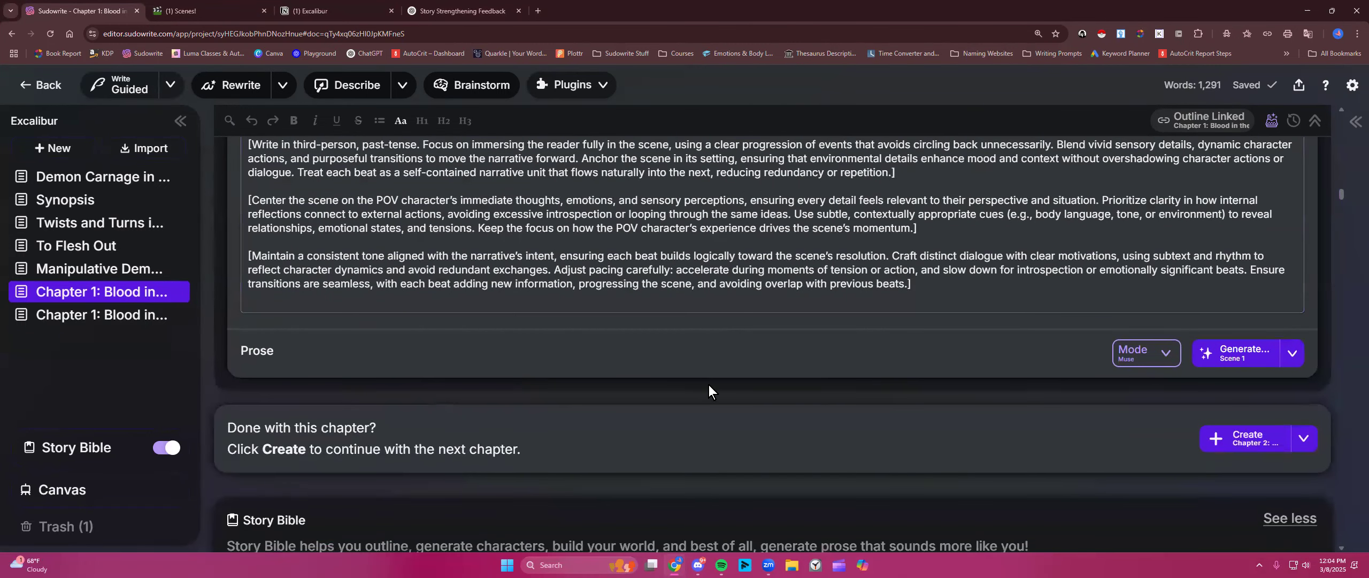
left_click(1272, 120)
scroll(608, 319, "up", 4)
scroll(609, 319, "up", 20)
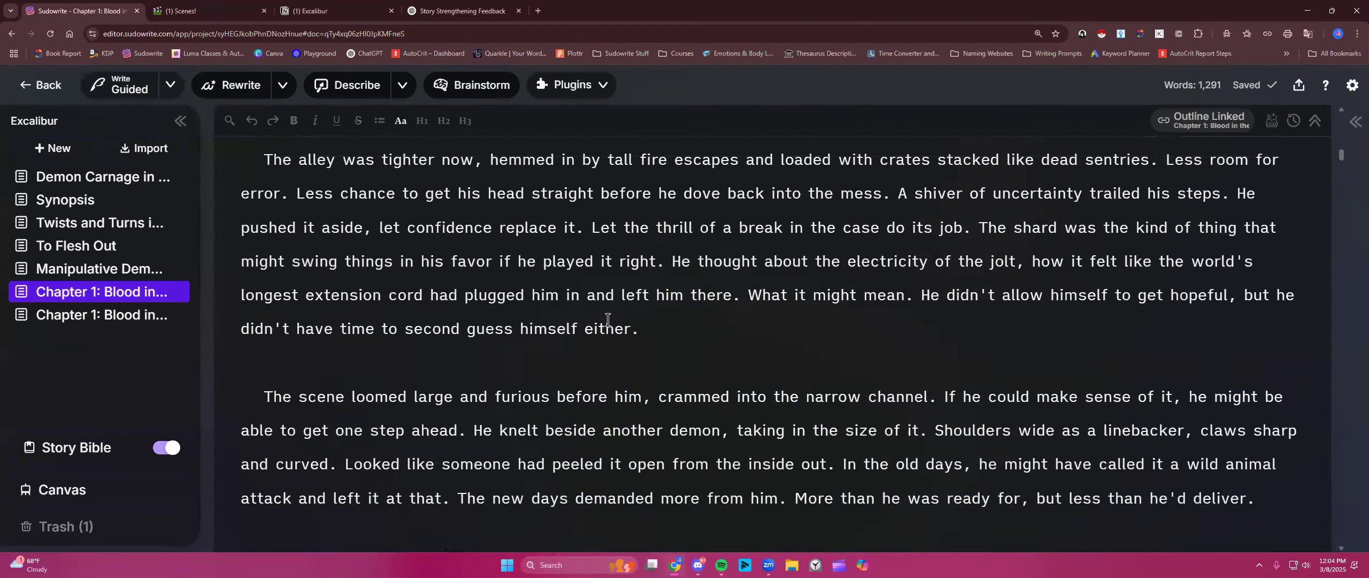
scroll(608, 320, "up", 6)
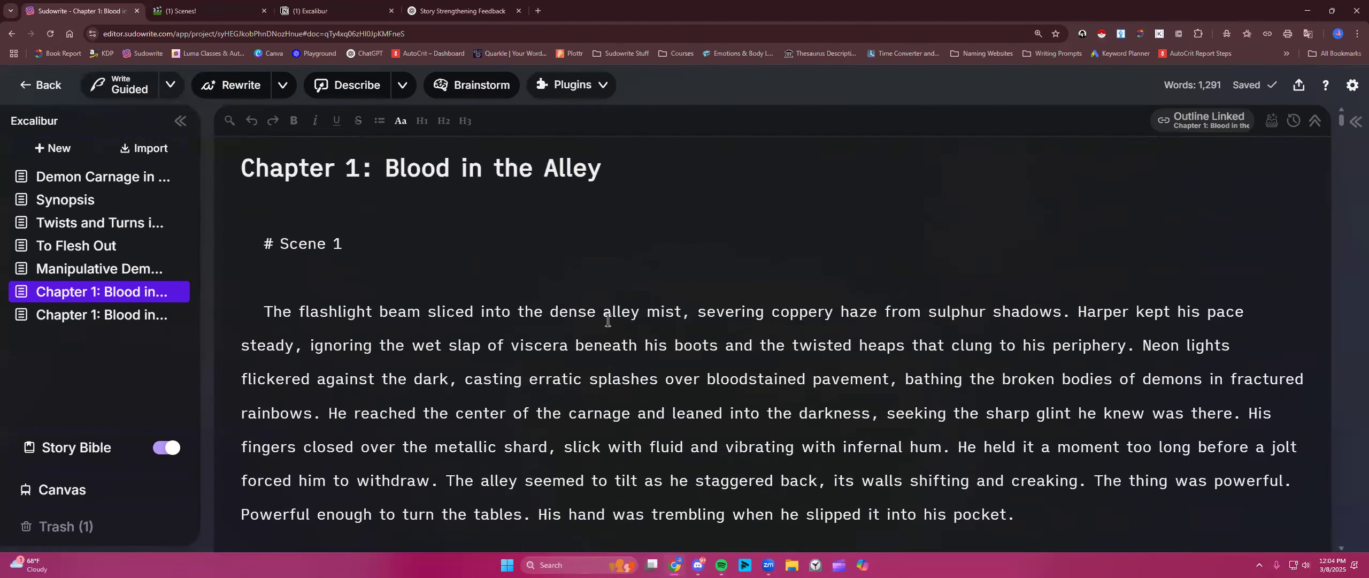
scroll(609, 319, "down", 2)
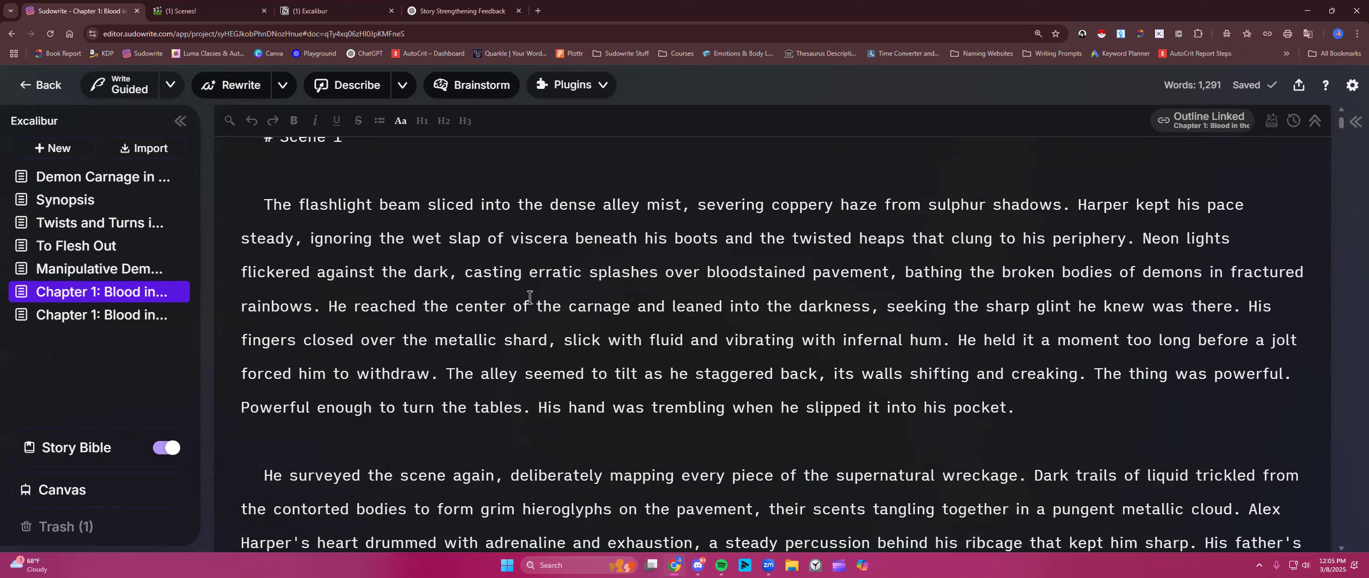
- Switch back to the second Chapter 1 document and read its opening paragraphs for comparison, expanding the Story Bible sections
left_click(124, 314)
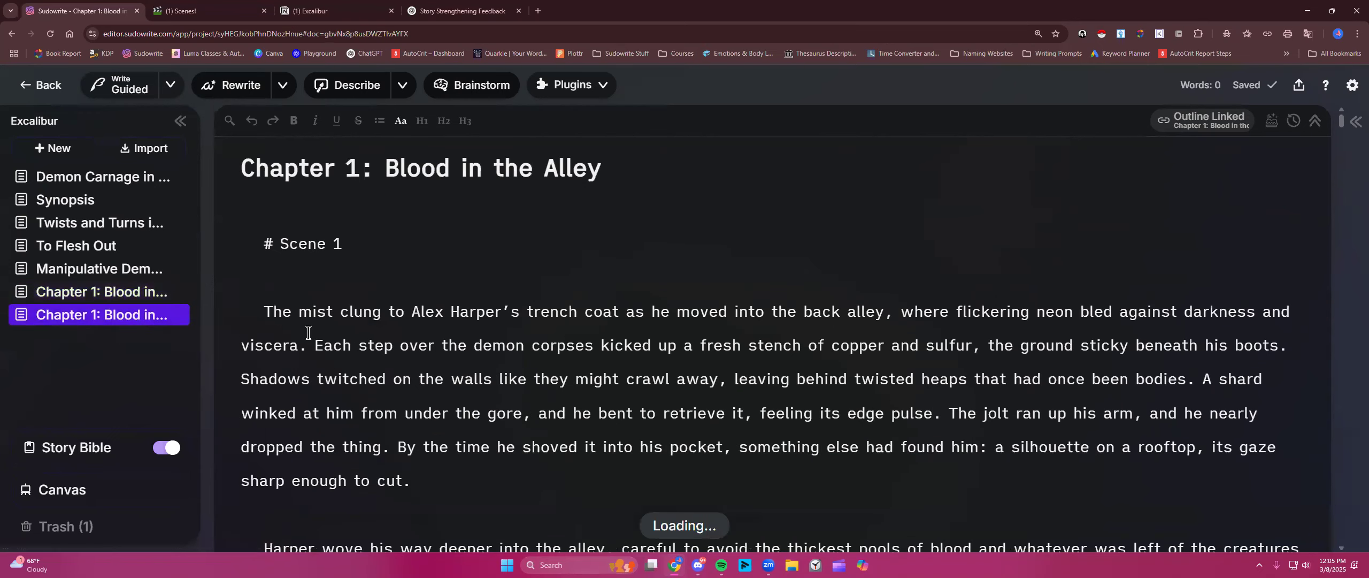
scroll(395, 358, "down", 2)
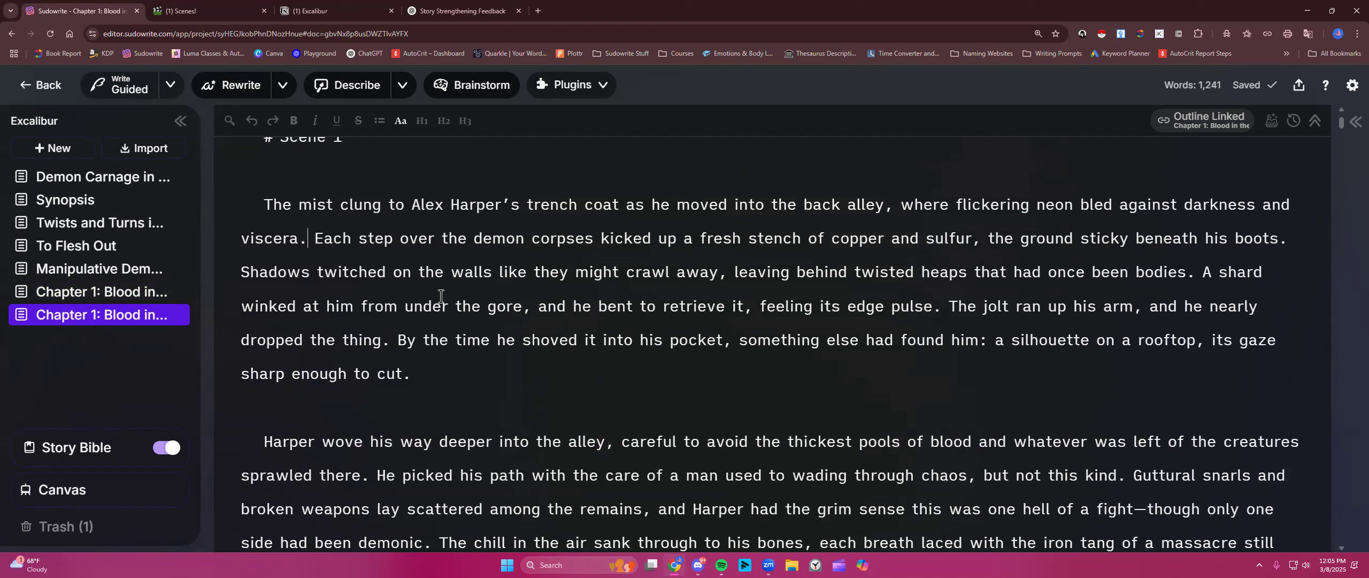
left_click(145, 457)
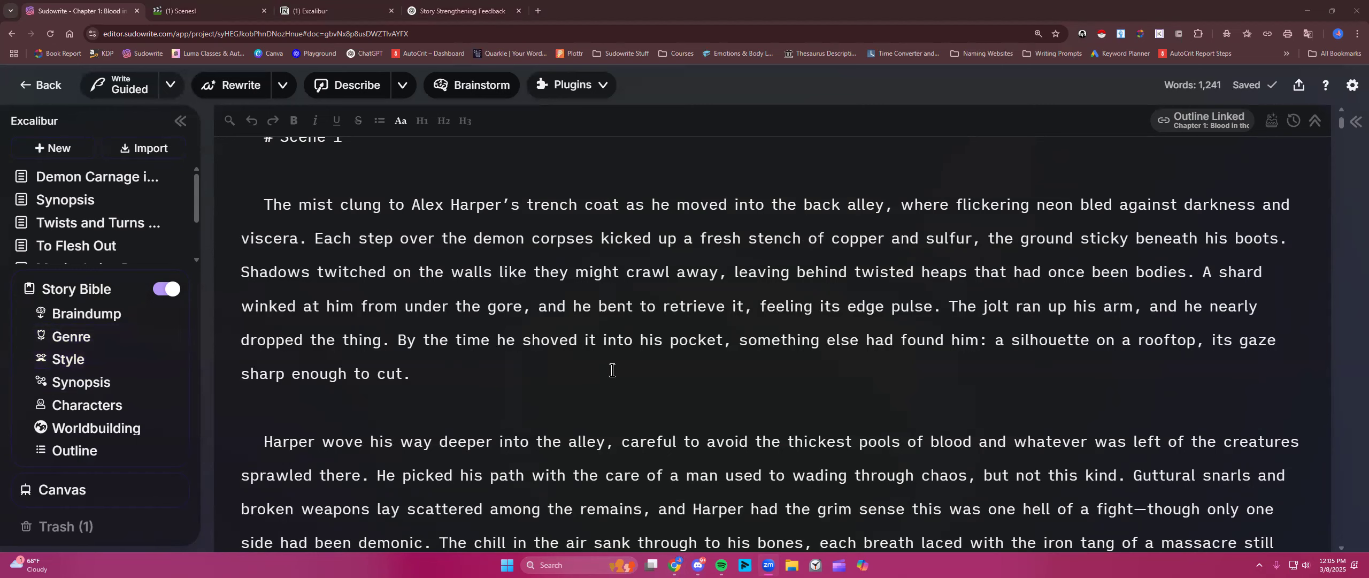
scroll(631, 371, "down", 3)
scroll(645, 380, "down", 3)
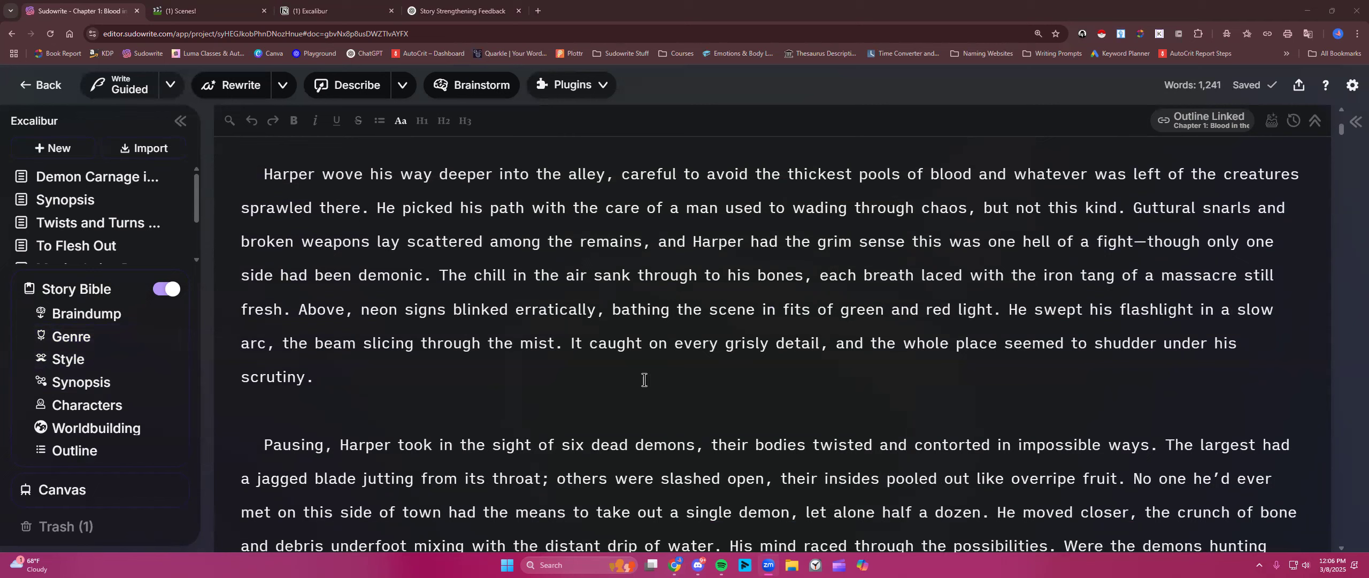
left_click(354, 373)
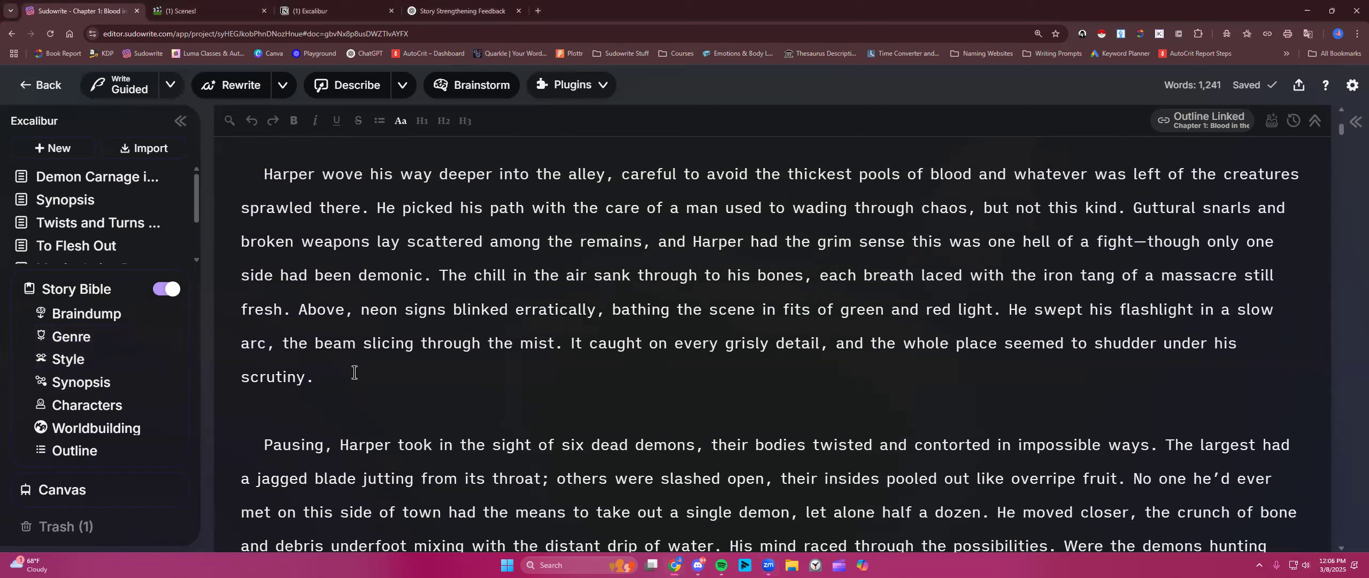